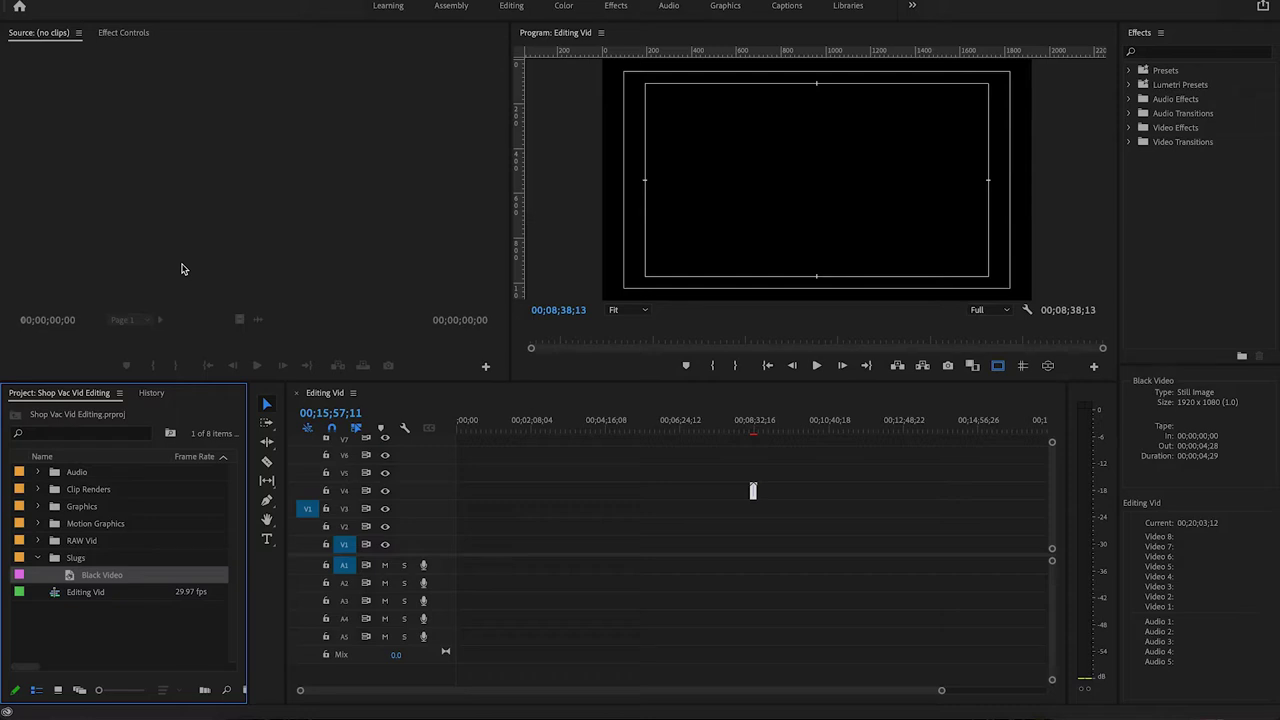
- Check the YouTube subscribe clip's effect settings, and move the Editing Vid sequence playhead to about 00;04;56;06
click(130, 35)
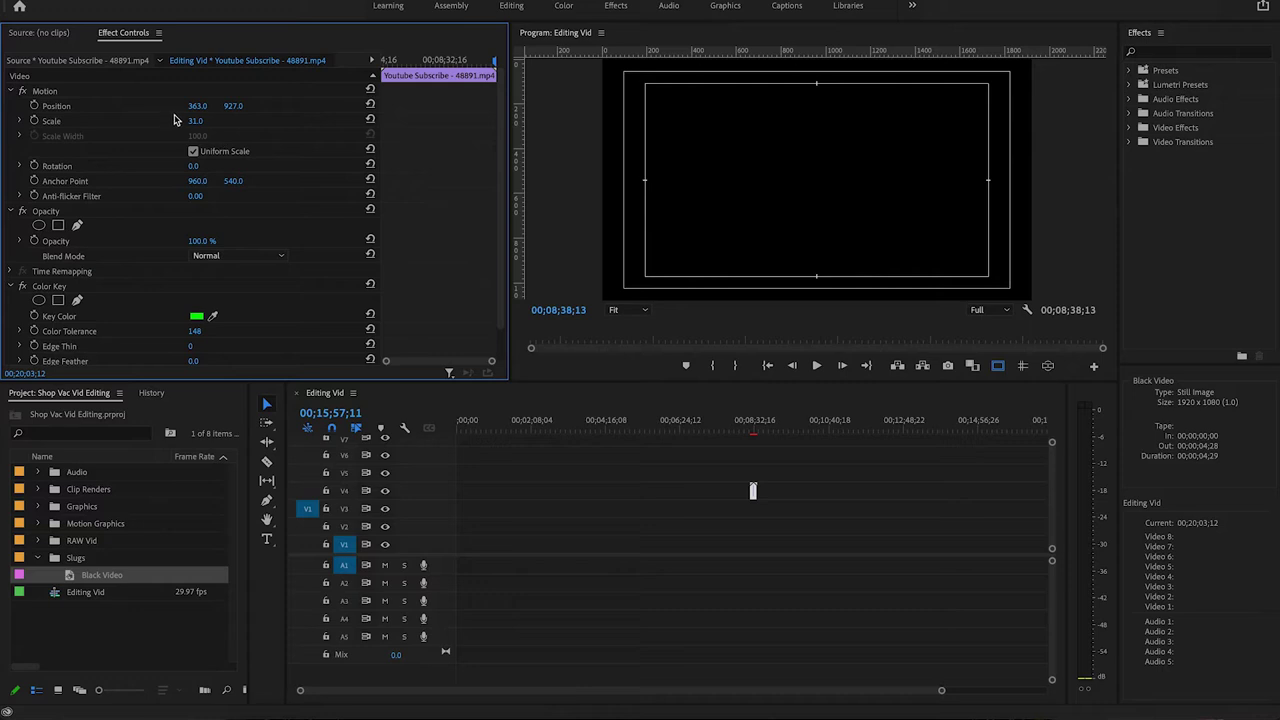
click(43, 35)
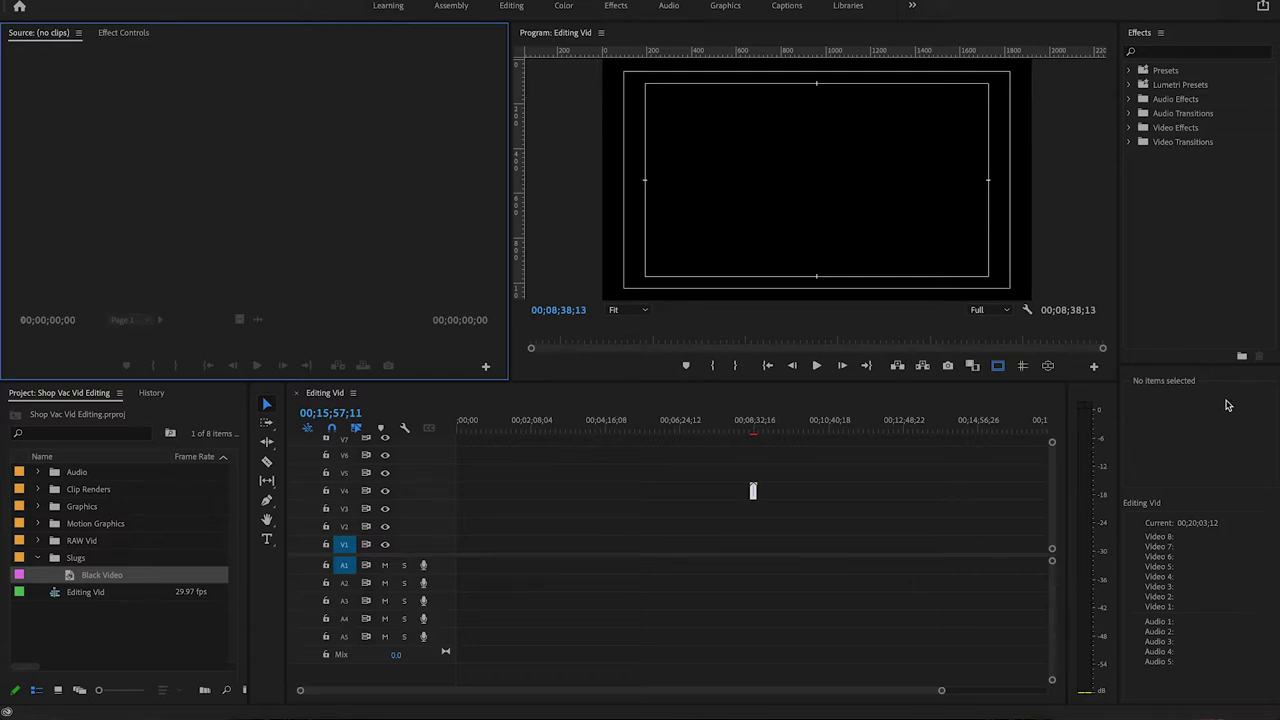
key(ctrl+s)
mouse_move(643, 428)
mouse_down()
mouse_move(603, 424)
mouse_move(628, 428)
mouse_up()
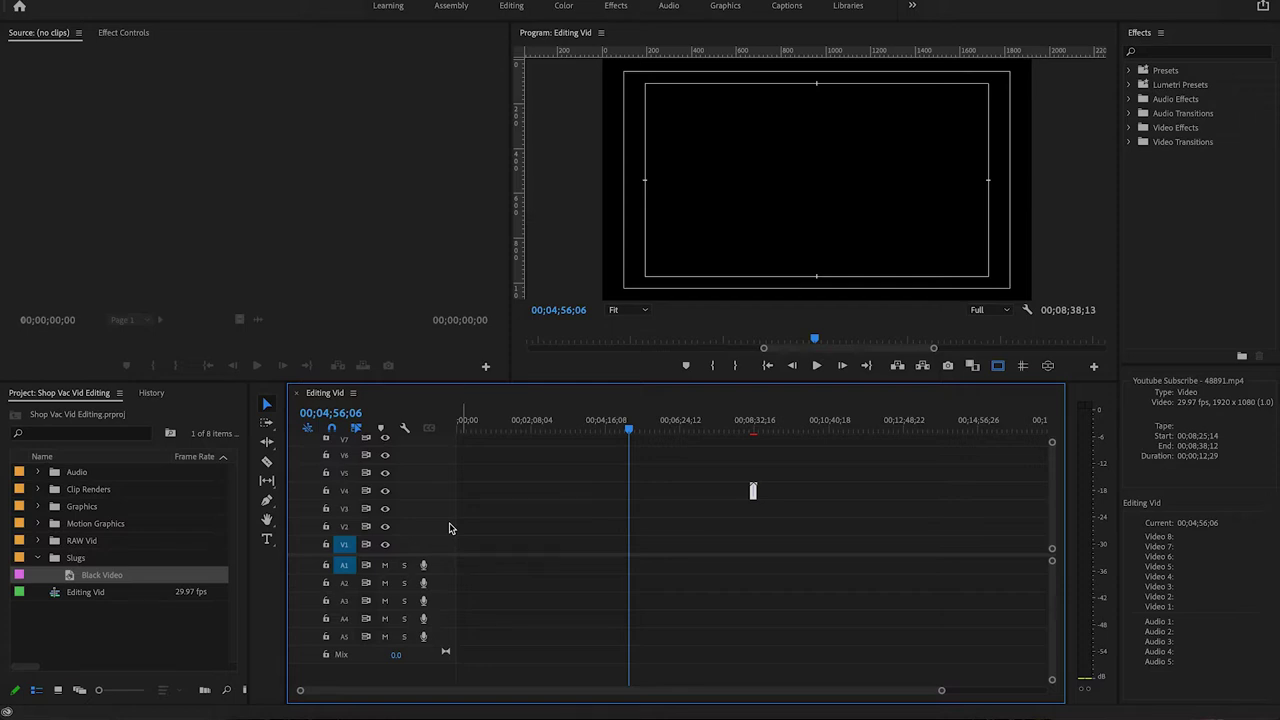
- Look through the Audio and Motion Graphics bins, and widen the project area to show the Media Start column
click(38, 475)
click(38, 475)
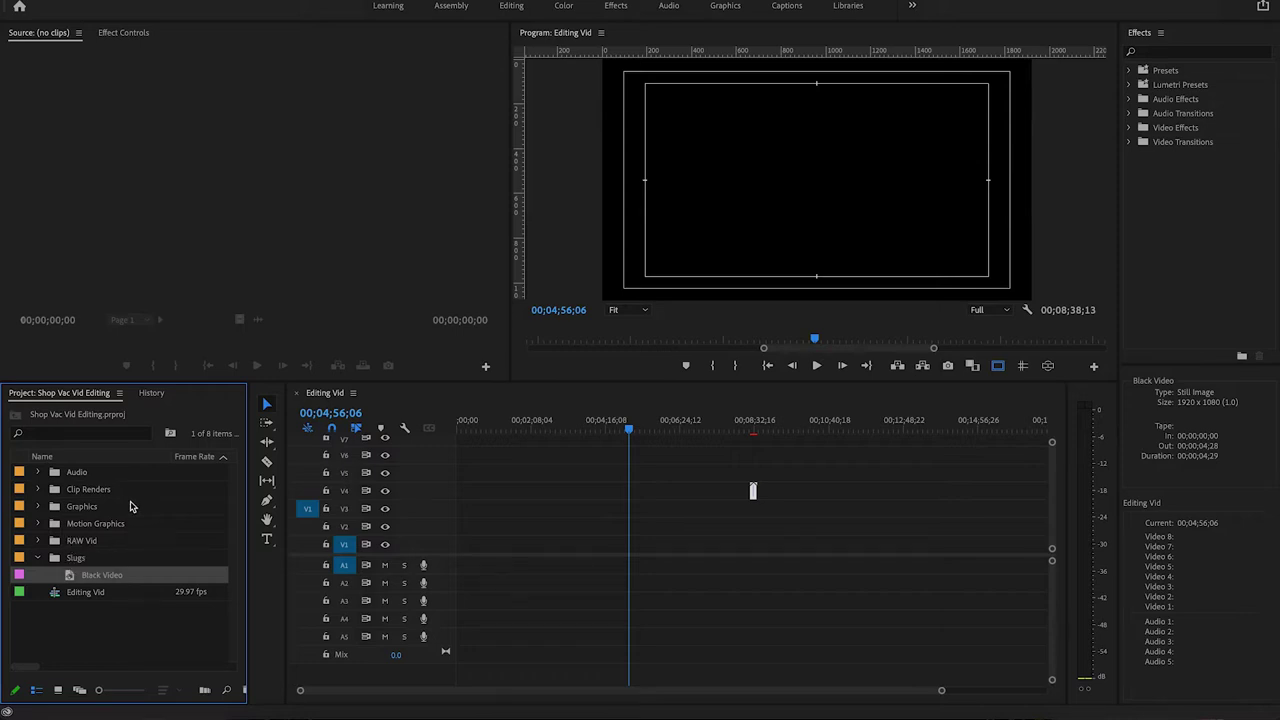
click(37, 472)
click(38, 472)
click(38, 524)
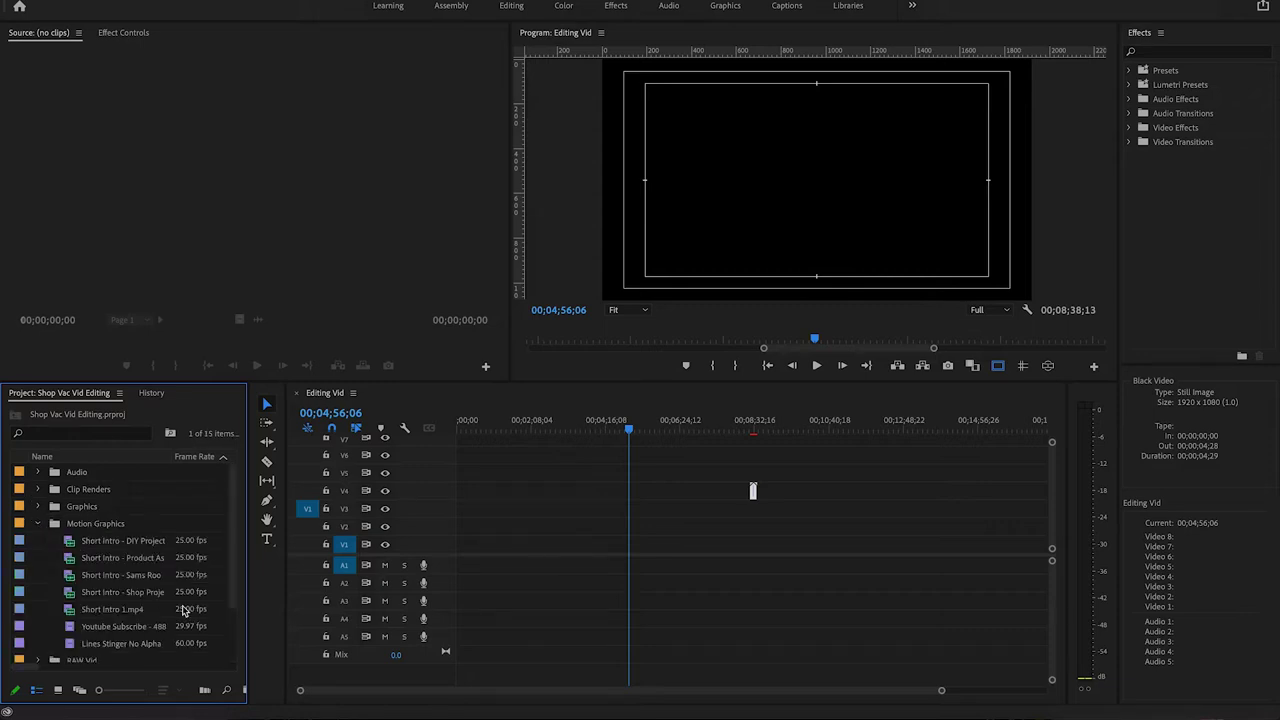
drag(249, 671, 322, 671)
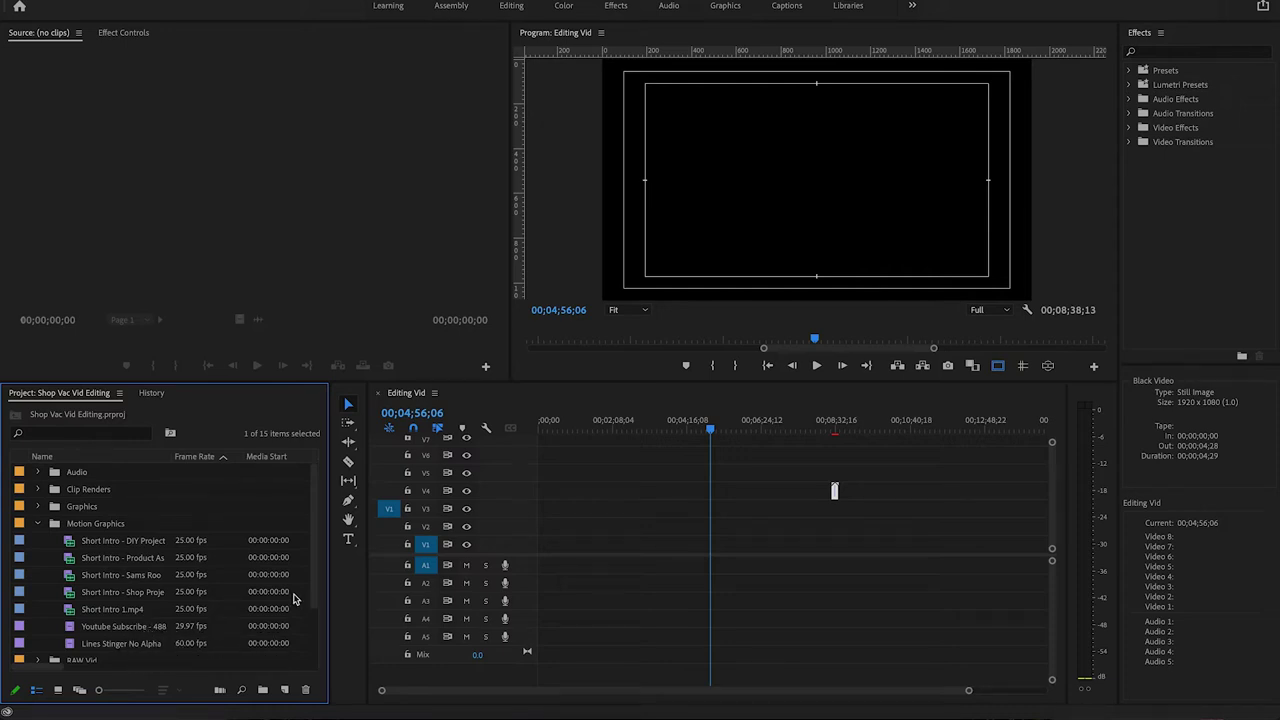
click(38, 523)
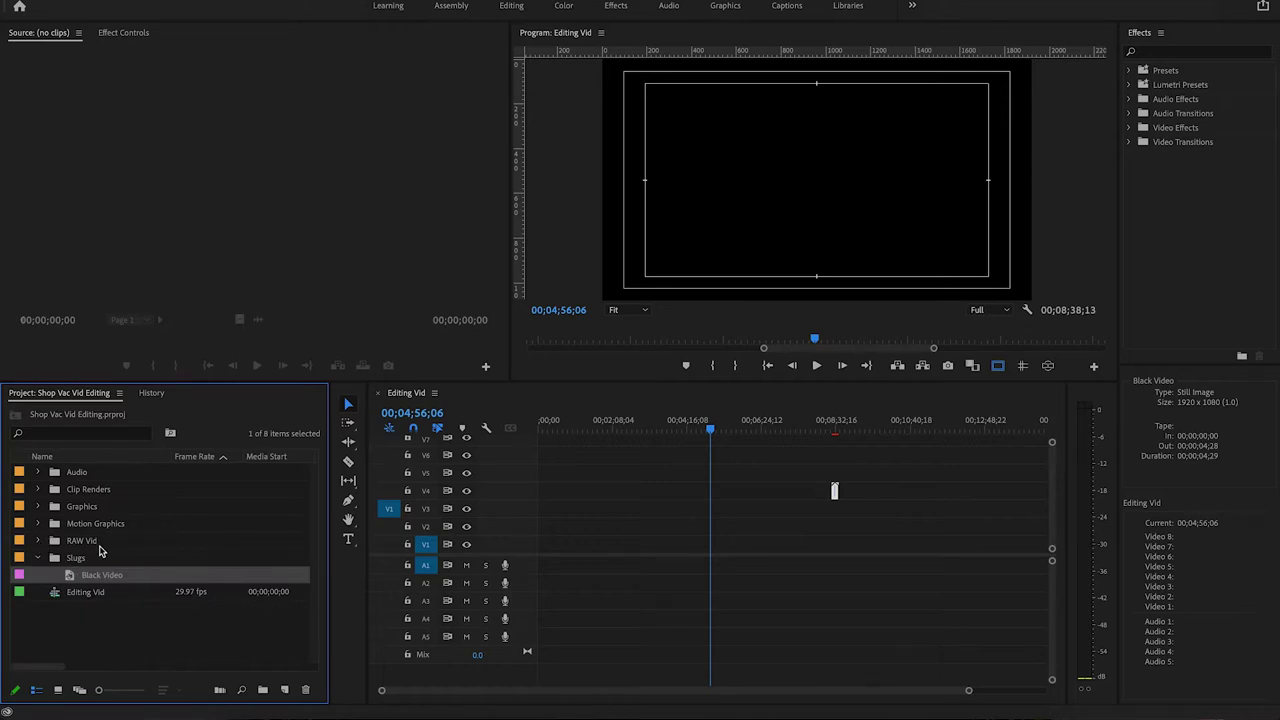
- Examine the clips in the RAW Vid bin, and collapse the RAW Vid and Slugs bins
click(39, 541)
scroll(176, 612, down, 2)
scroll(174, 618, up, 2)
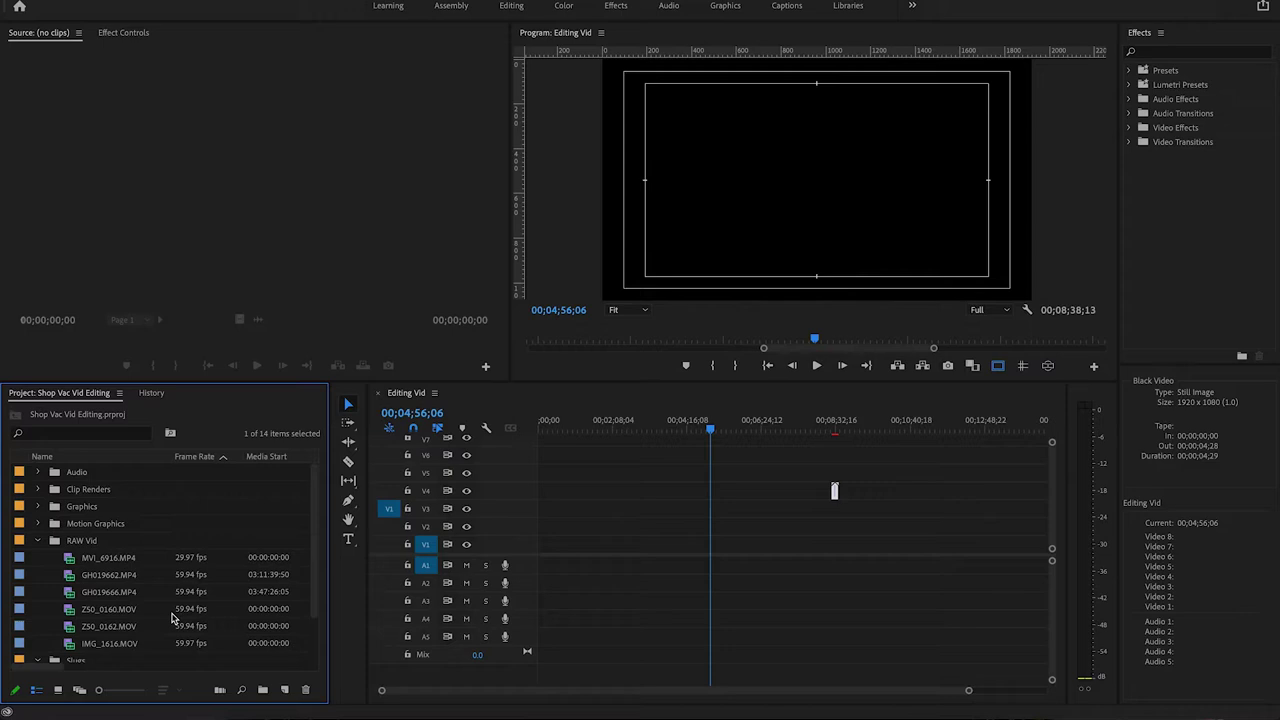
click(39, 541)
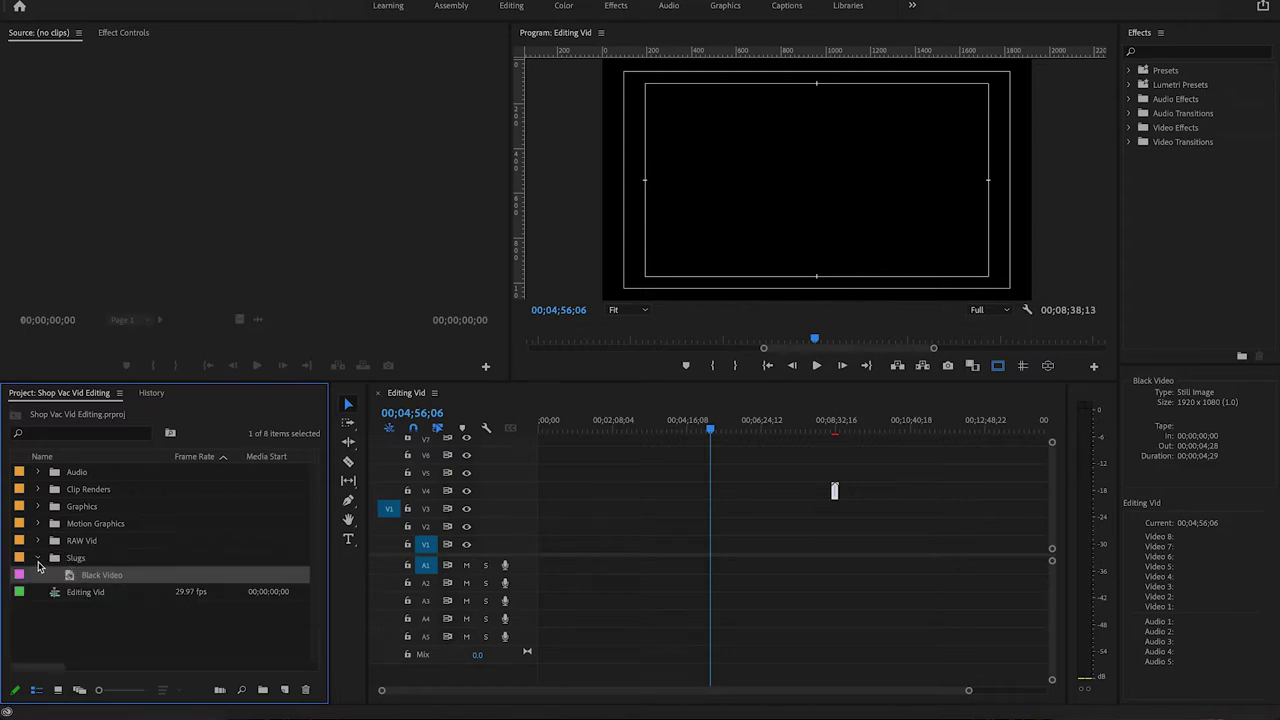
click(38, 558)
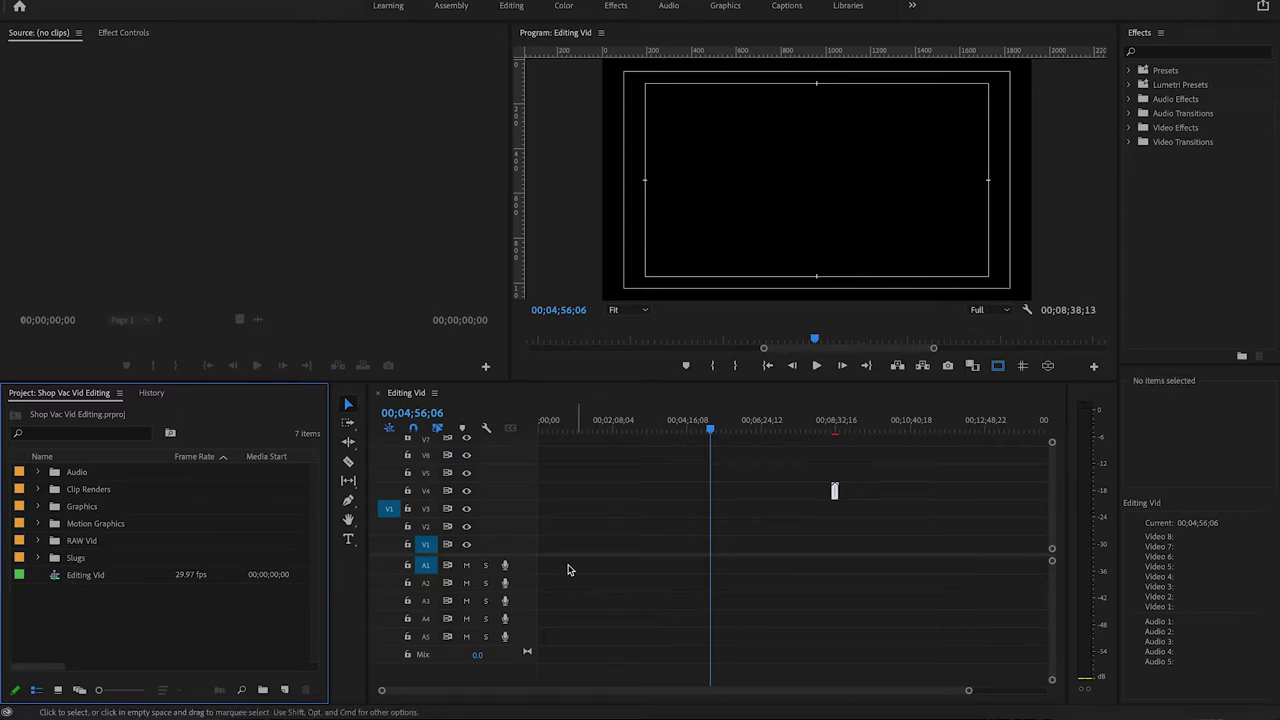
- Load Z50_0160.MOV from the RAW Vid bin into the Source Monitor and play it from about 00:00:44:37
click(388, 507)
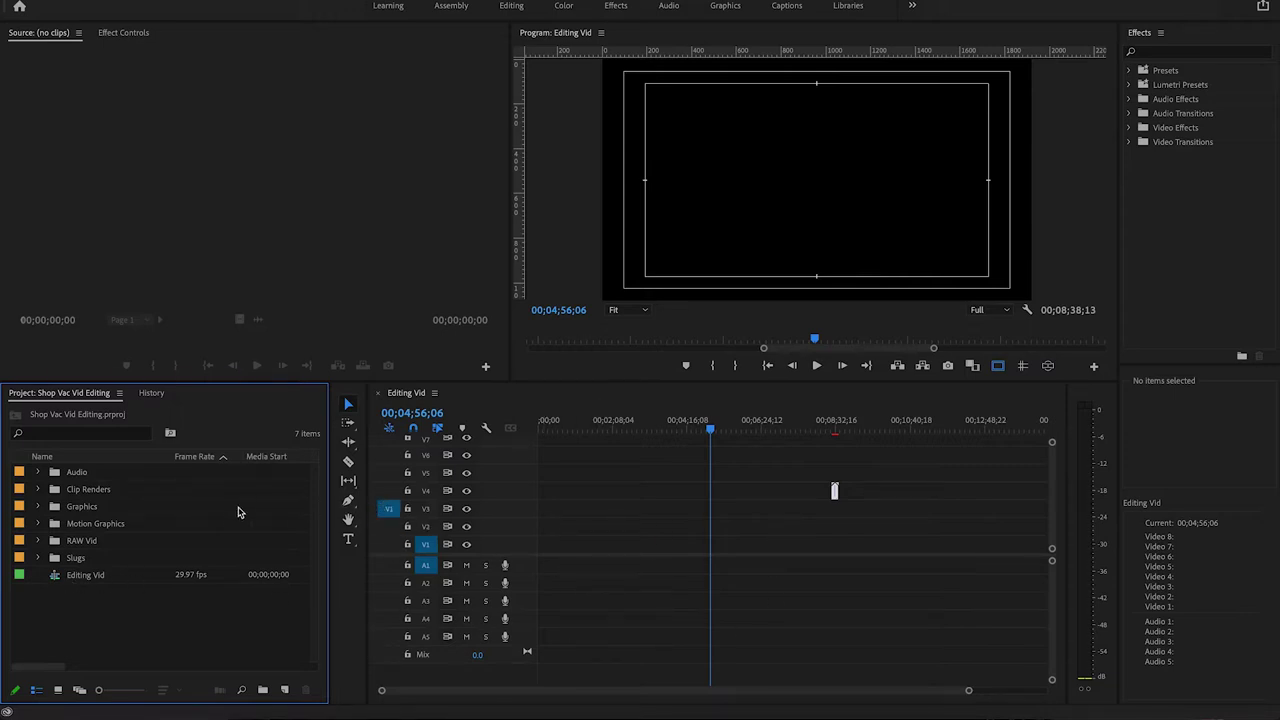
click(40, 543)
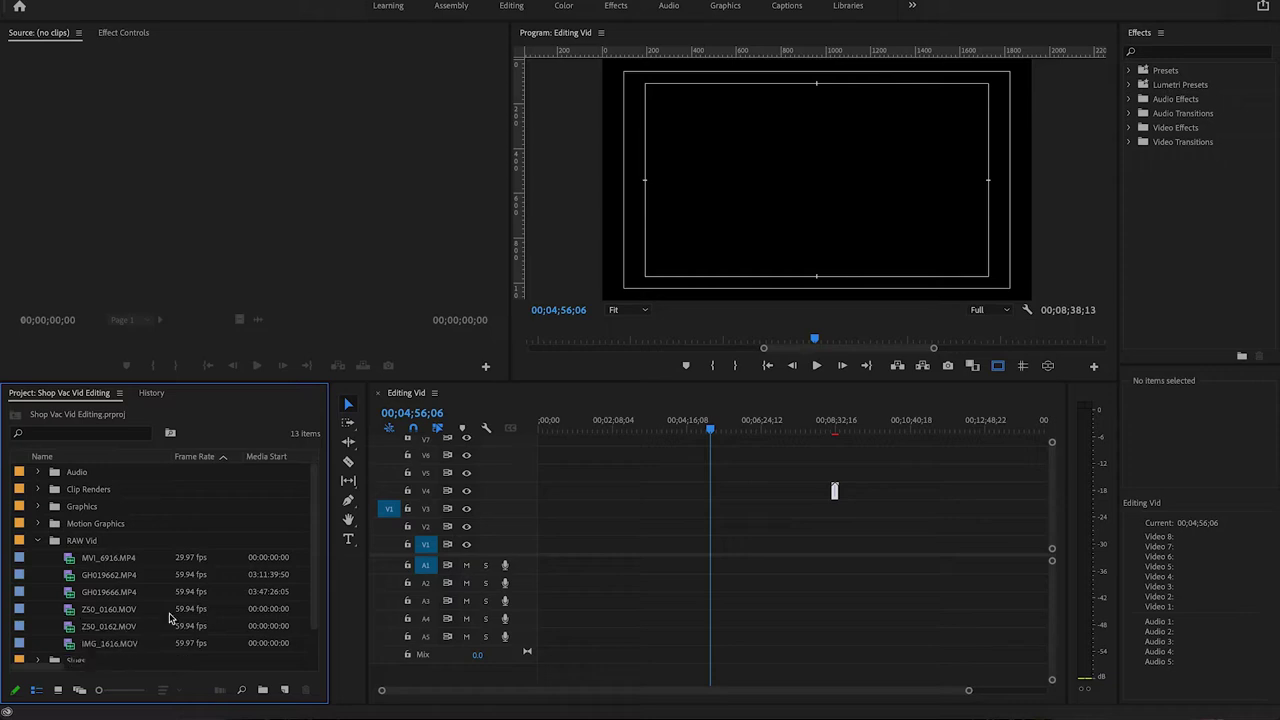
double_click(70, 610)
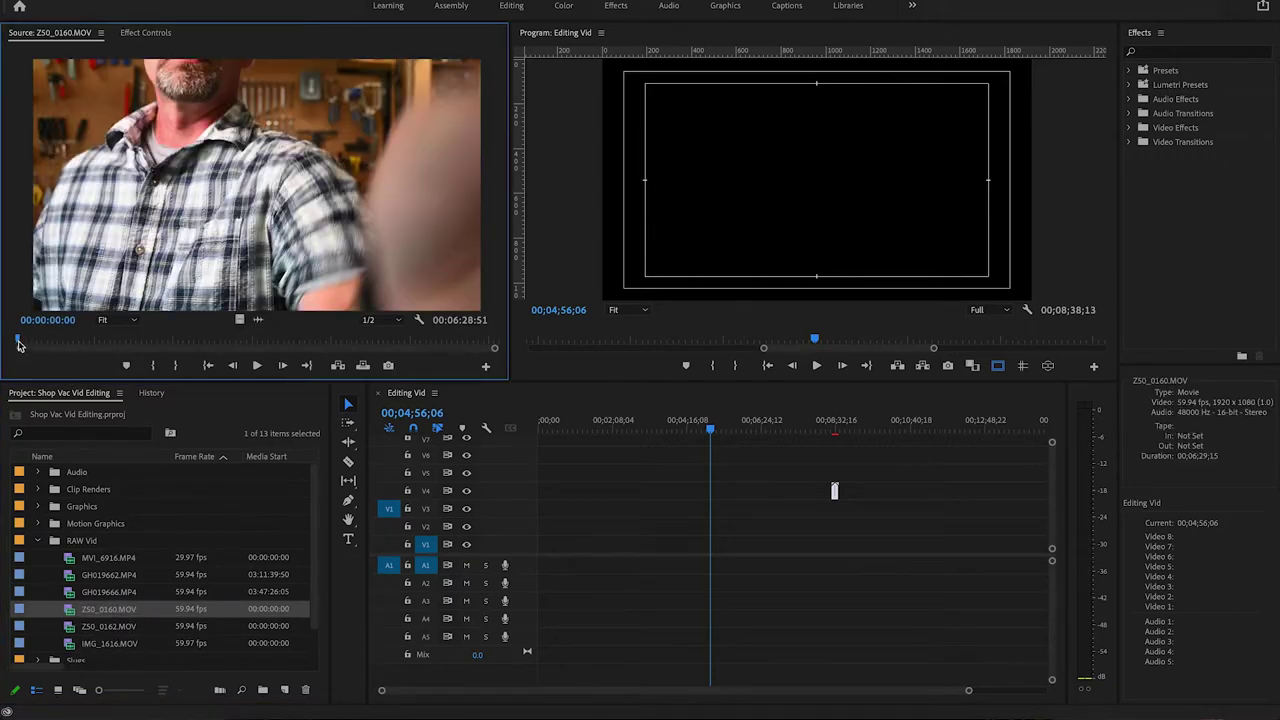
drag(20, 341, 73, 341)
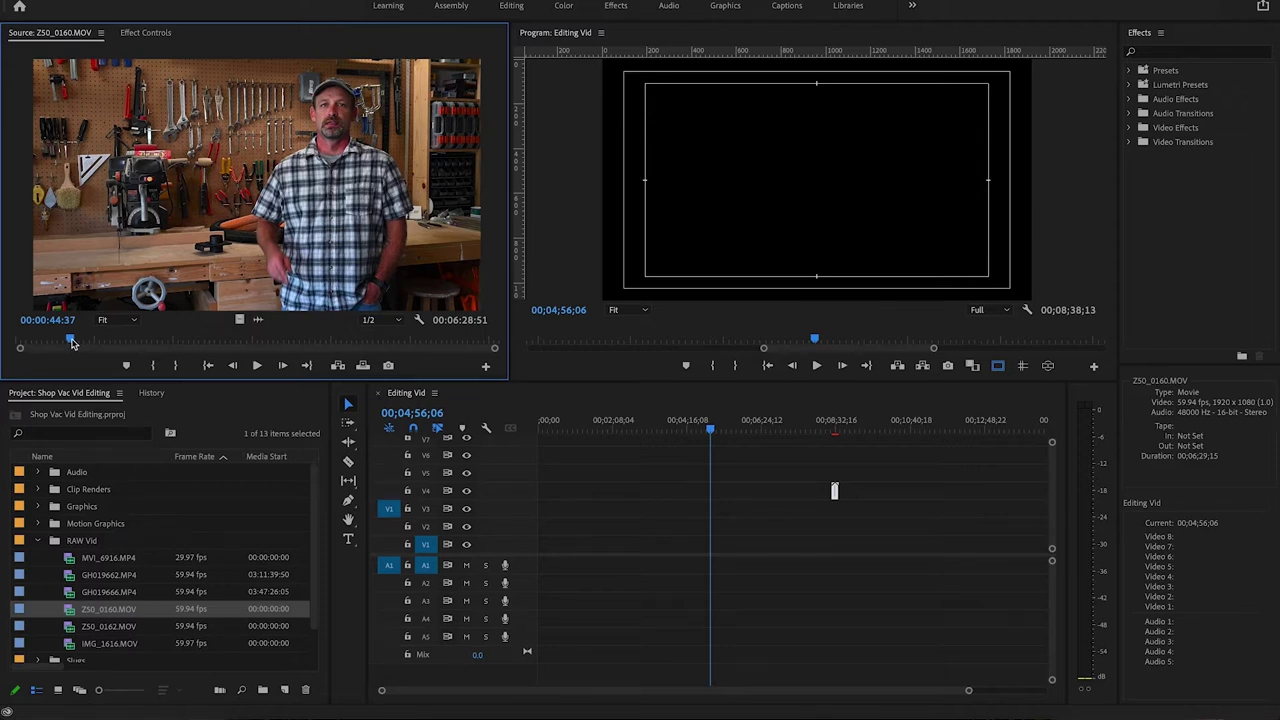
key(space)
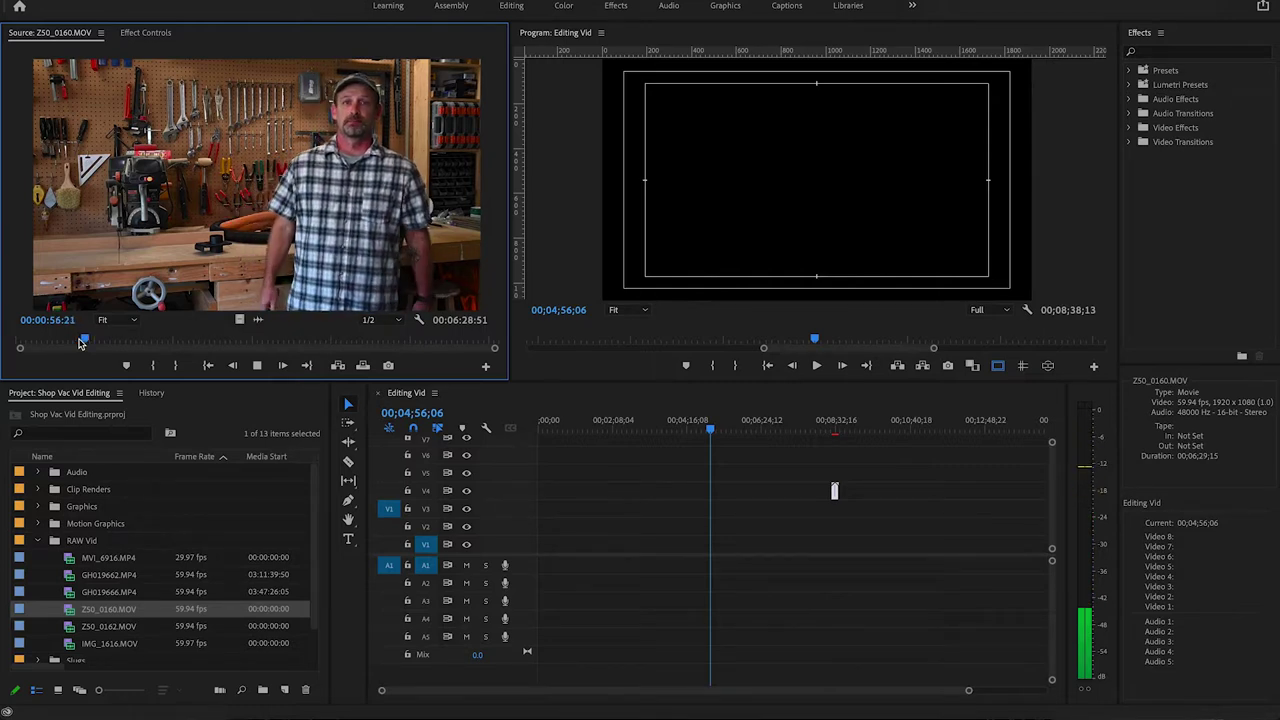
- Find the end of the last take in Z50_0160.MOV and mark the Out point at 00:06:17:01
drag(82, 342, 476, 347)
key(space)
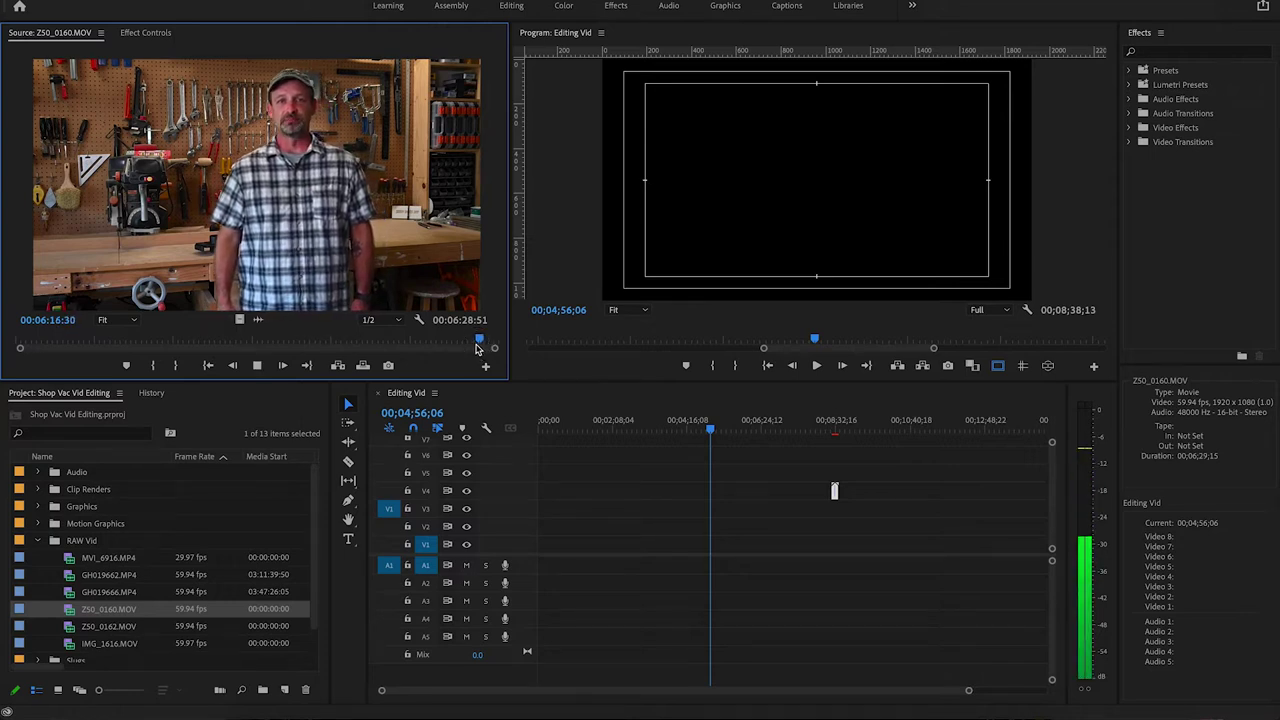
key(space)
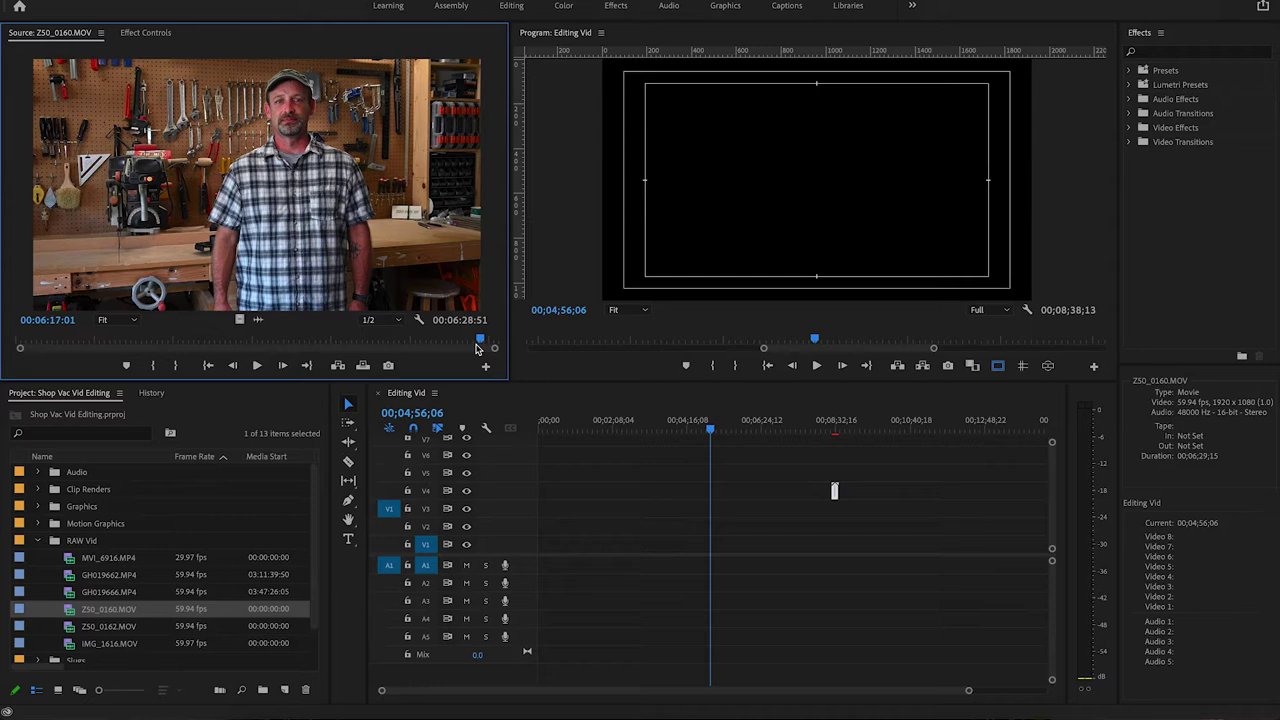
key(o)
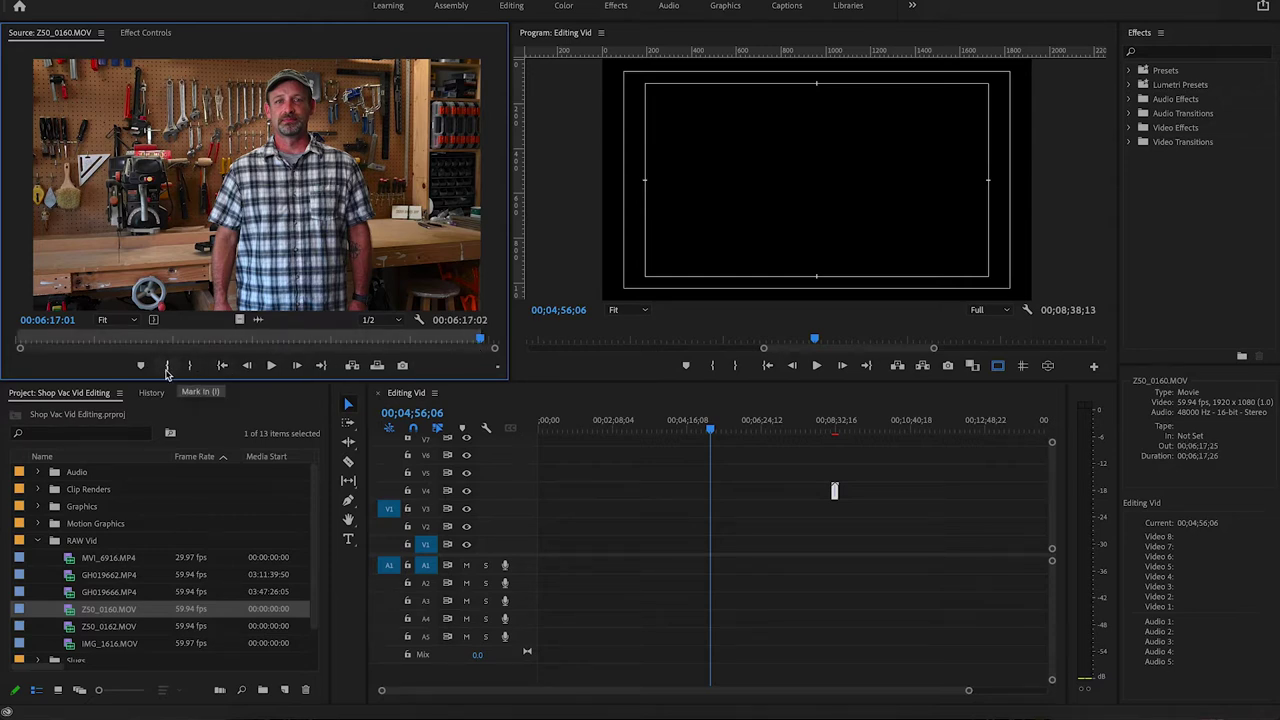
- Review the later takes in Z50_0160.MOV and mark the In point of the final take at about 00:06:05
drag(482, 341, 361, 346)
key(space)
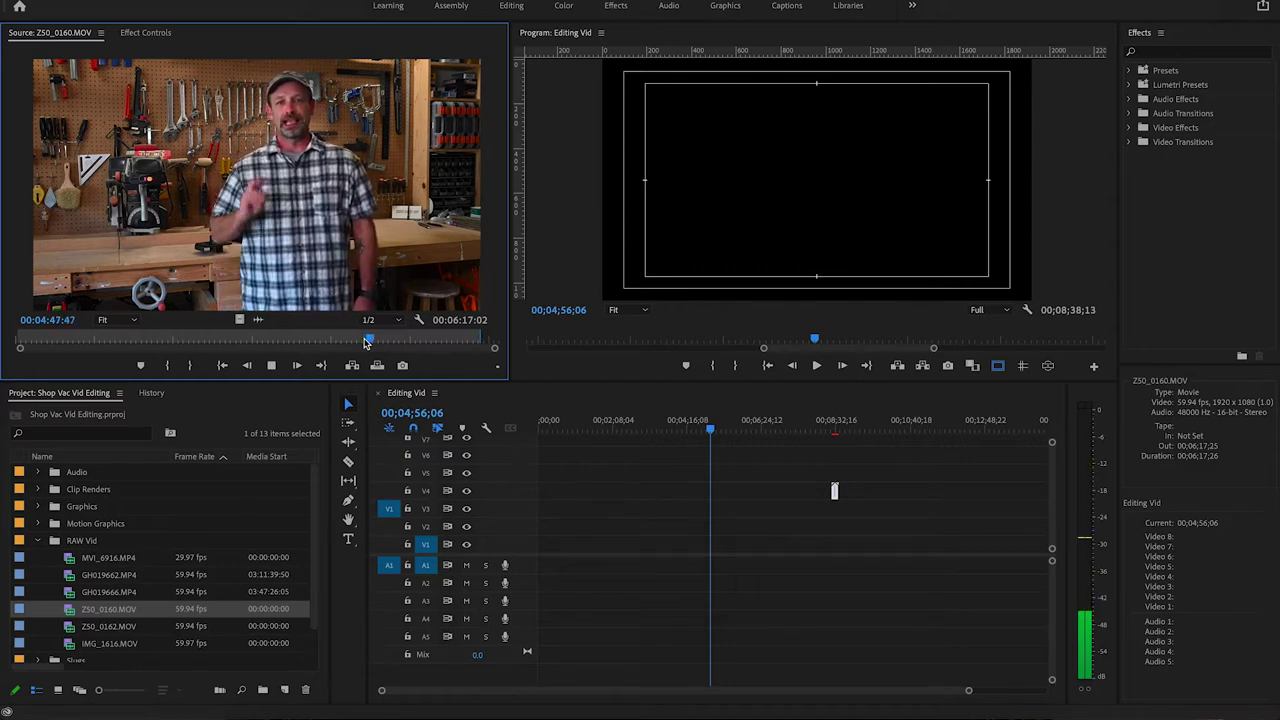
key(i)
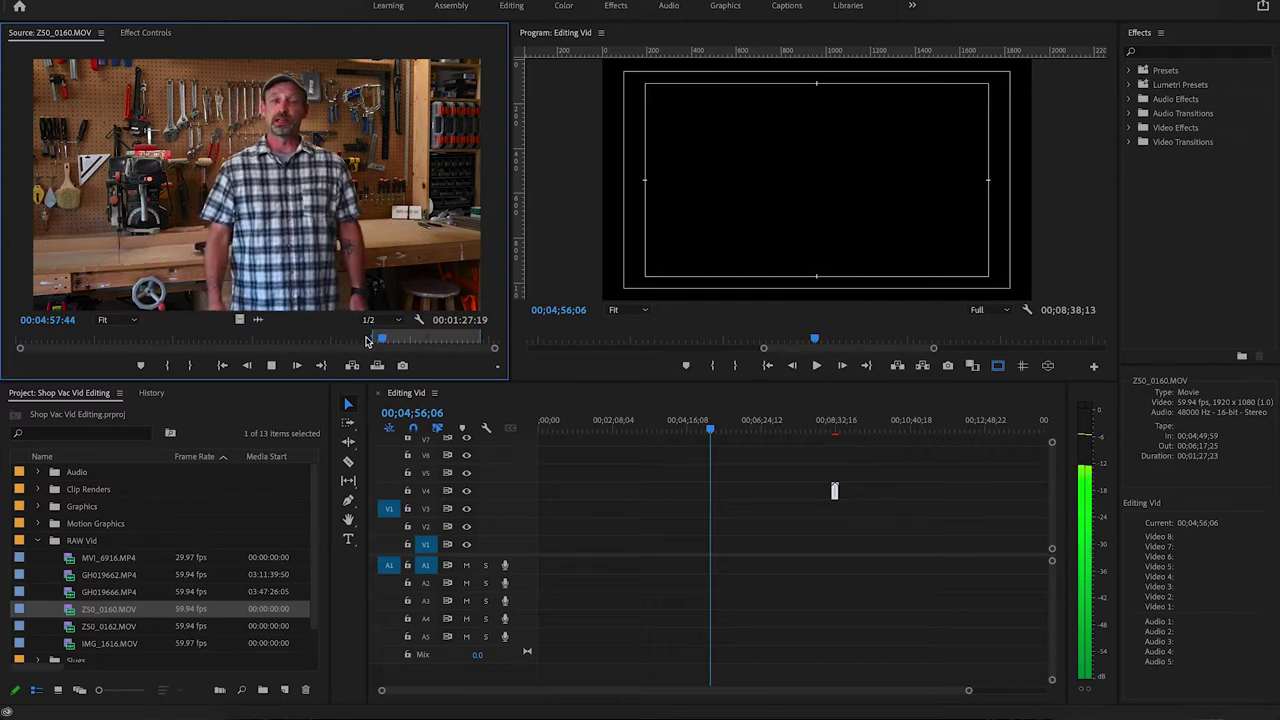
drag(383, 340, 435, 343)
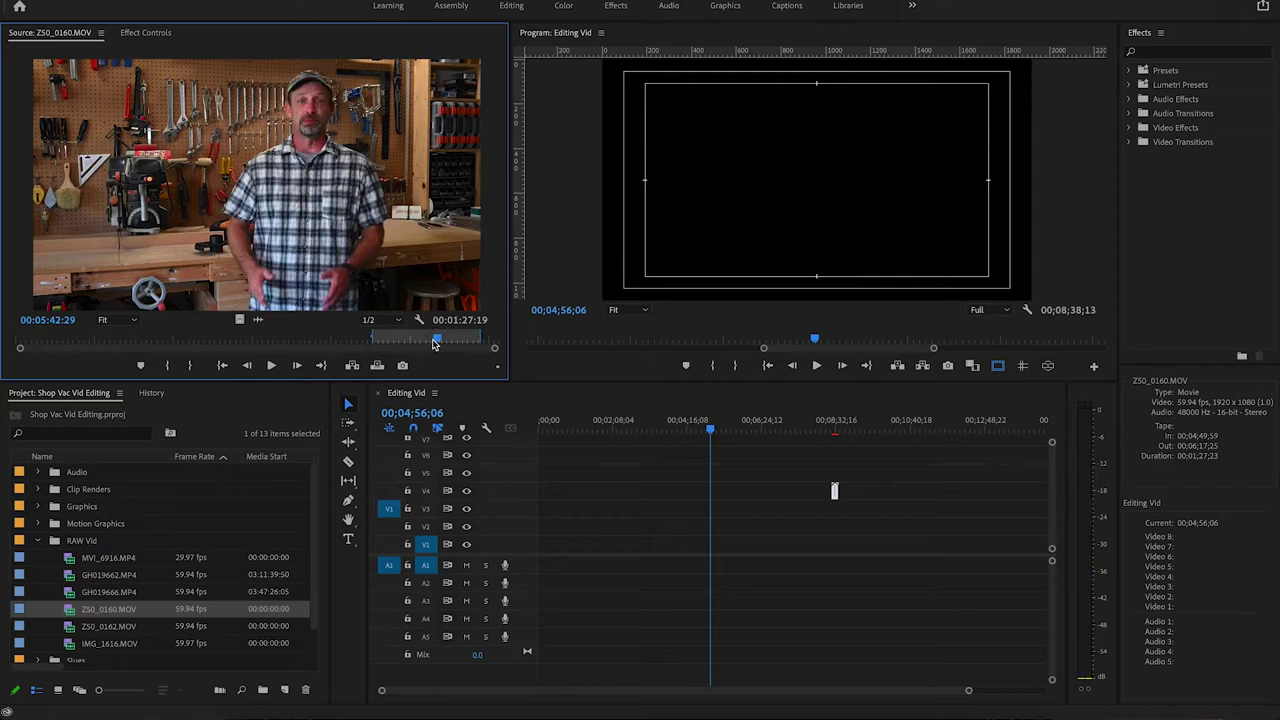
key(space)
key(i)
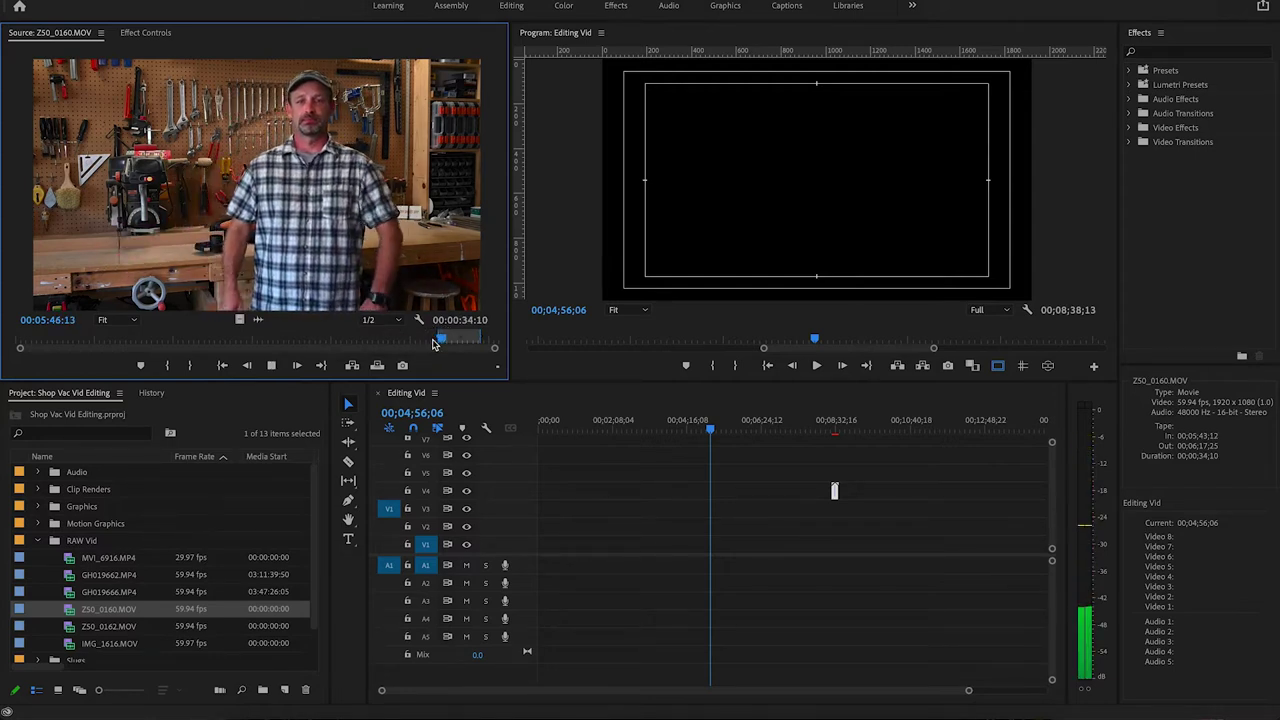
key(i)
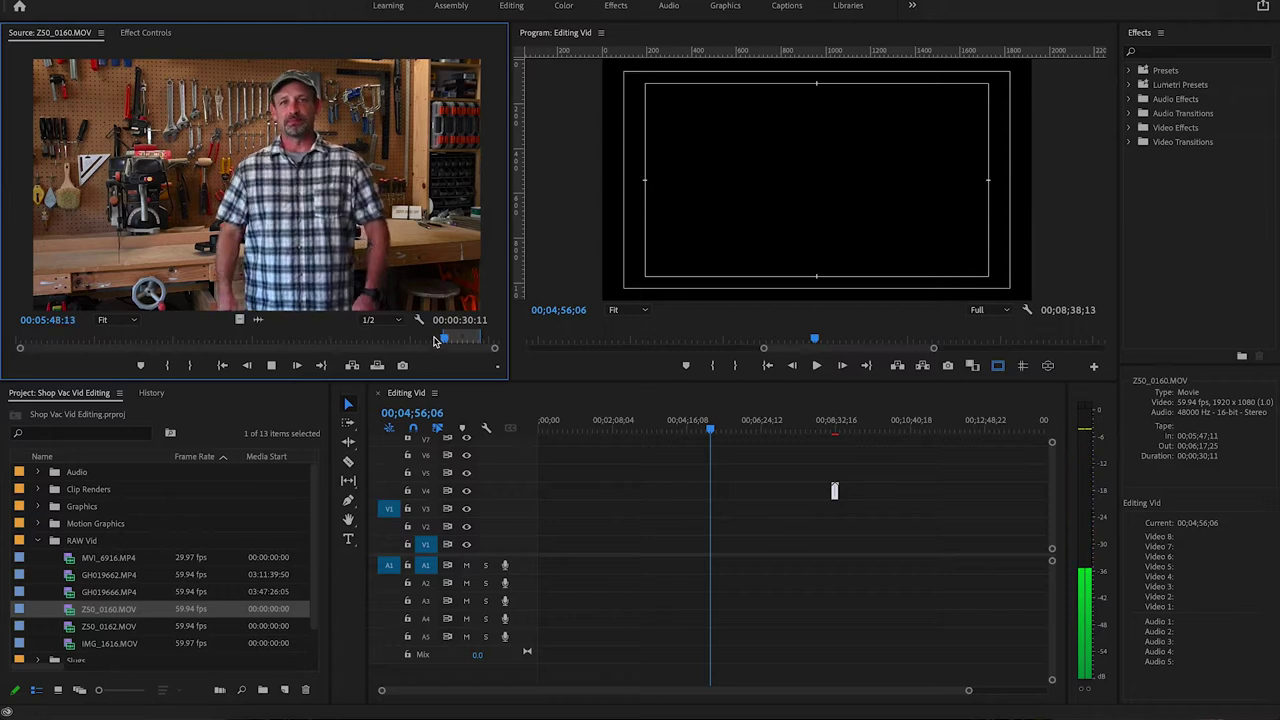
key(i)
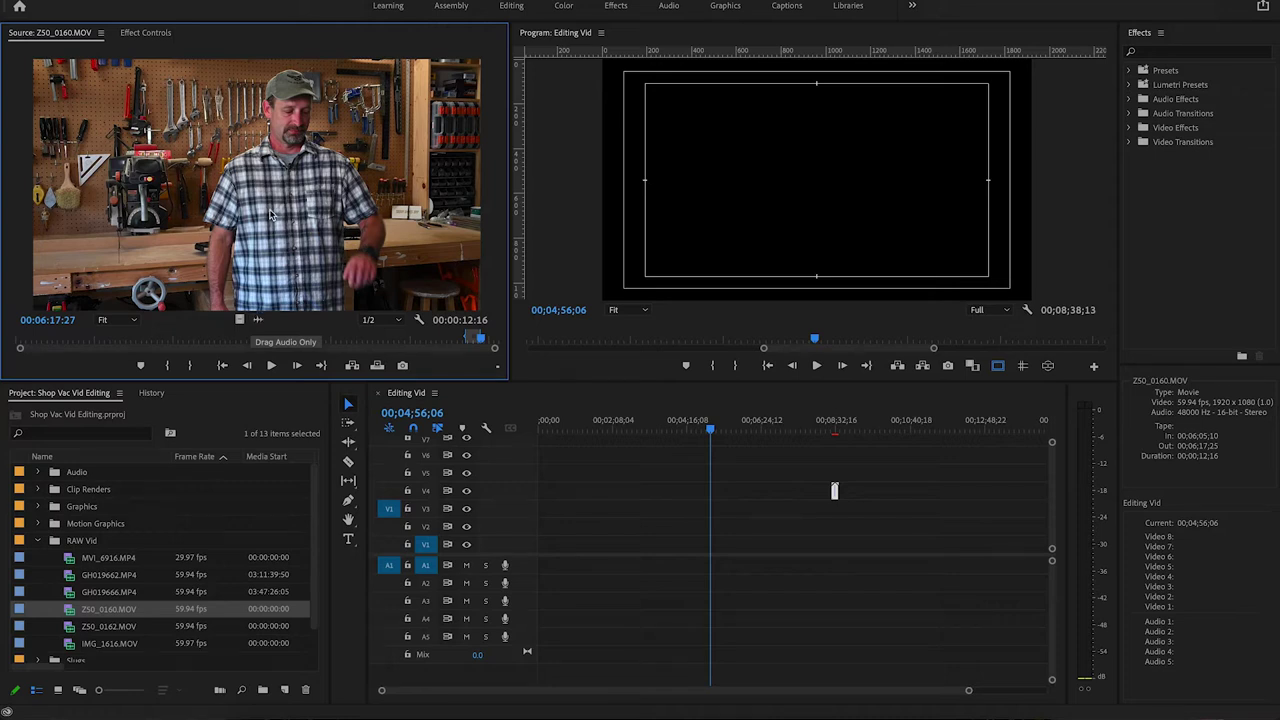
- Place the marked section of Z50_0160.MOV on V1 and A1 of the Editing Vid sequence, directly after the opening slug
drag(266, 205, 549, 554)
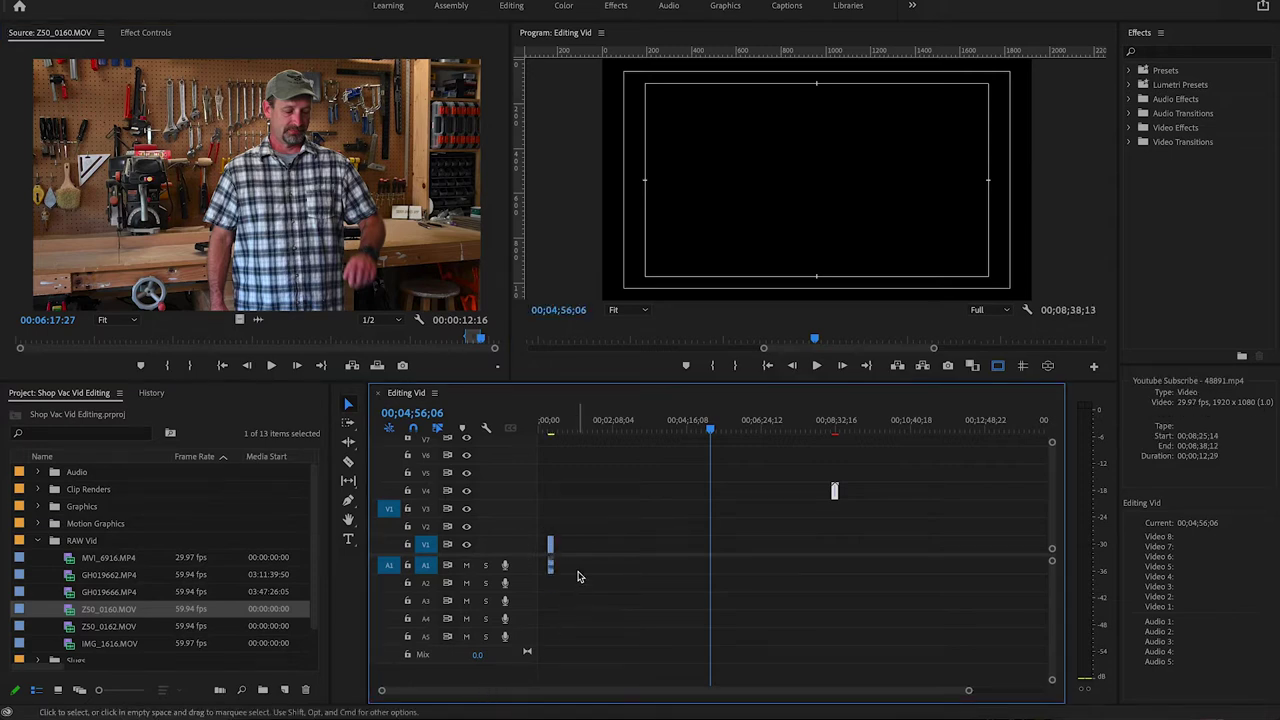
double_click(535, 586)
key(equal)
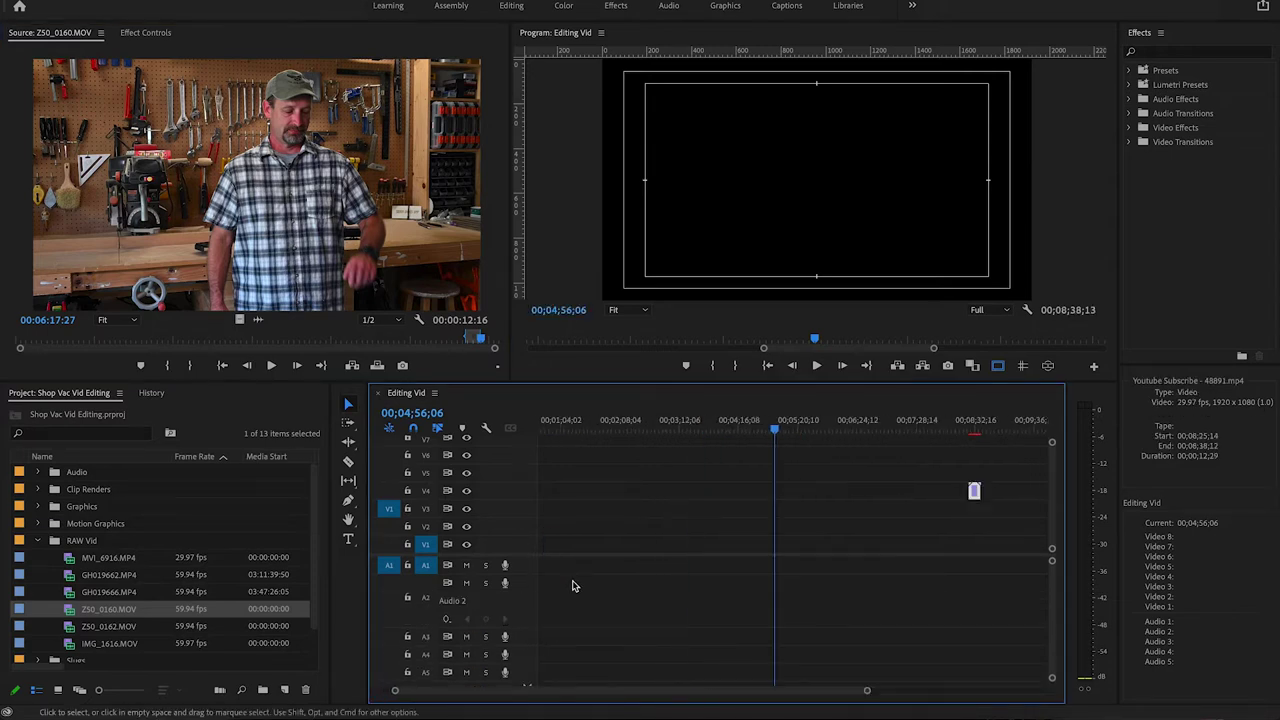
key(equal)
drag(566, 691, 501, 697)
drag(754, 558, 617, 560)
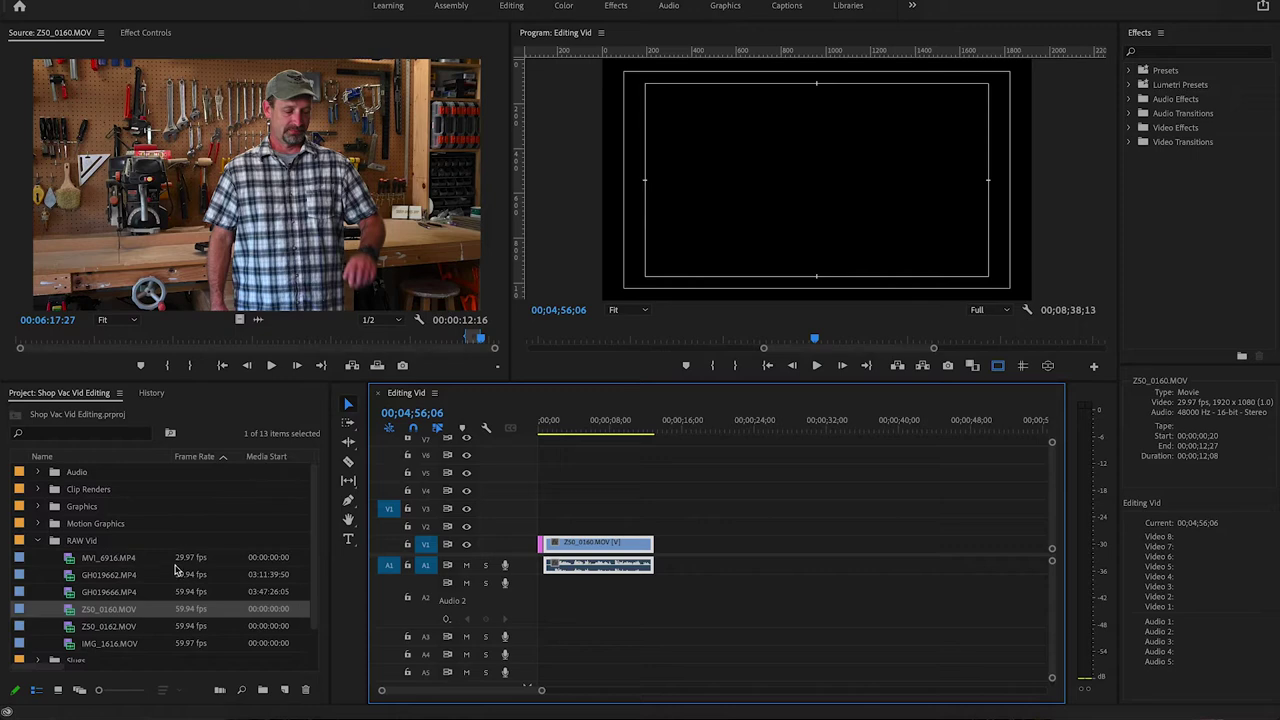
- Load Z50_0162.MOV from the RAW Vid bin into the Source Monitor and play it from about 00:03:25
double_click(70, 628)
drag(31, 345, 170, 347)
key(space)
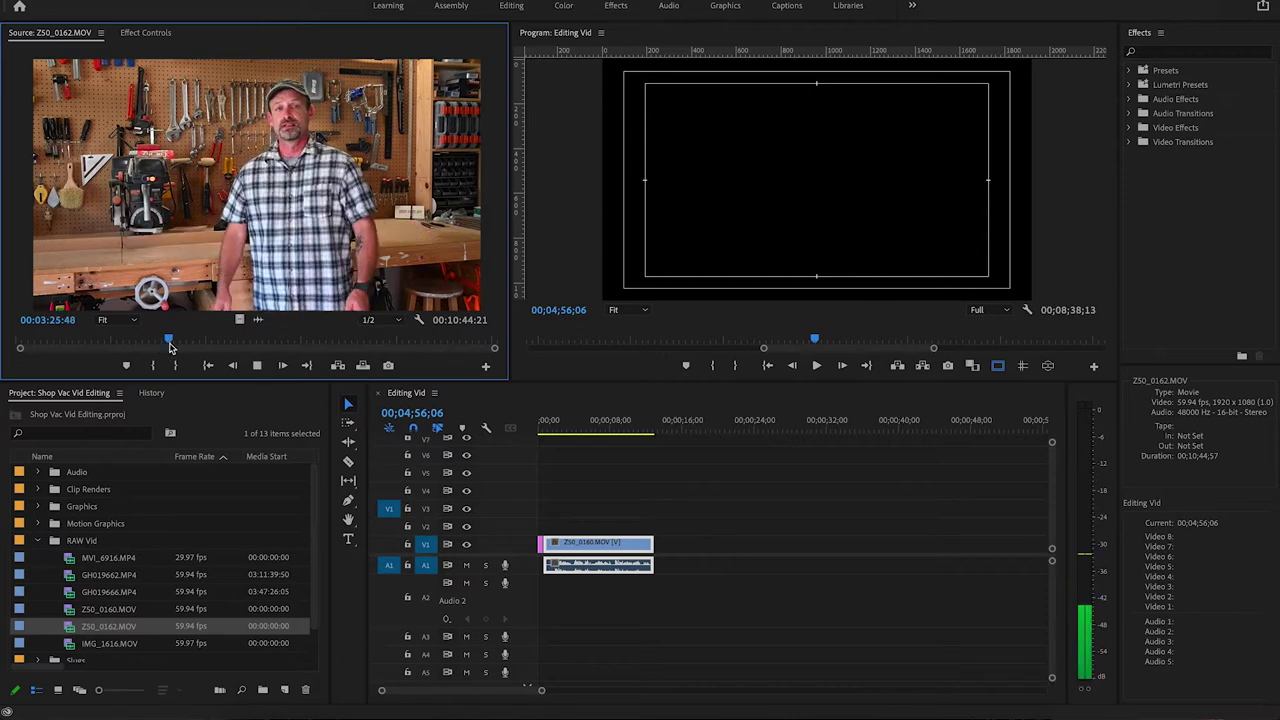
- Mark an Out point near the end of Z50_0162.MOV at 00:10:32:57
drag(172, 343, 487, 351)
key(space)
key(o)
key(space)
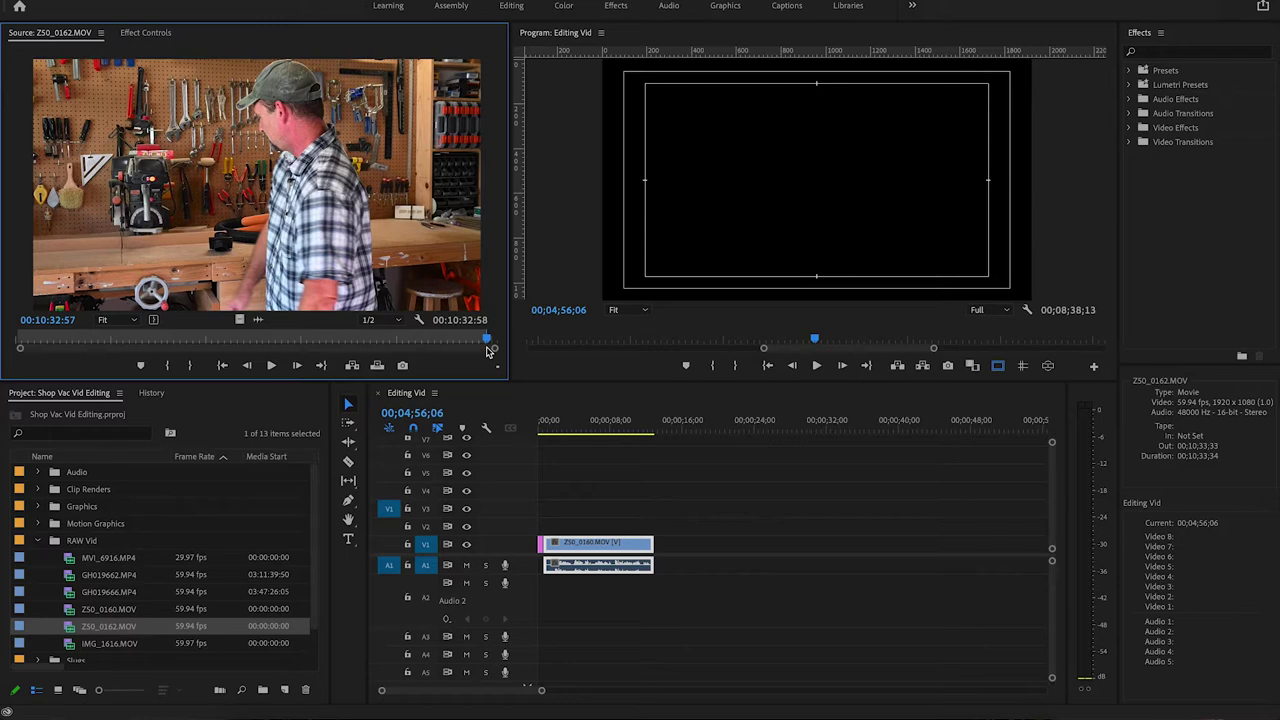
- Review the takes in the second half of Z50_0162.MOV and mark the Out point at 00:08:41:48
drag(490, 345, 479, 345)
key(space)
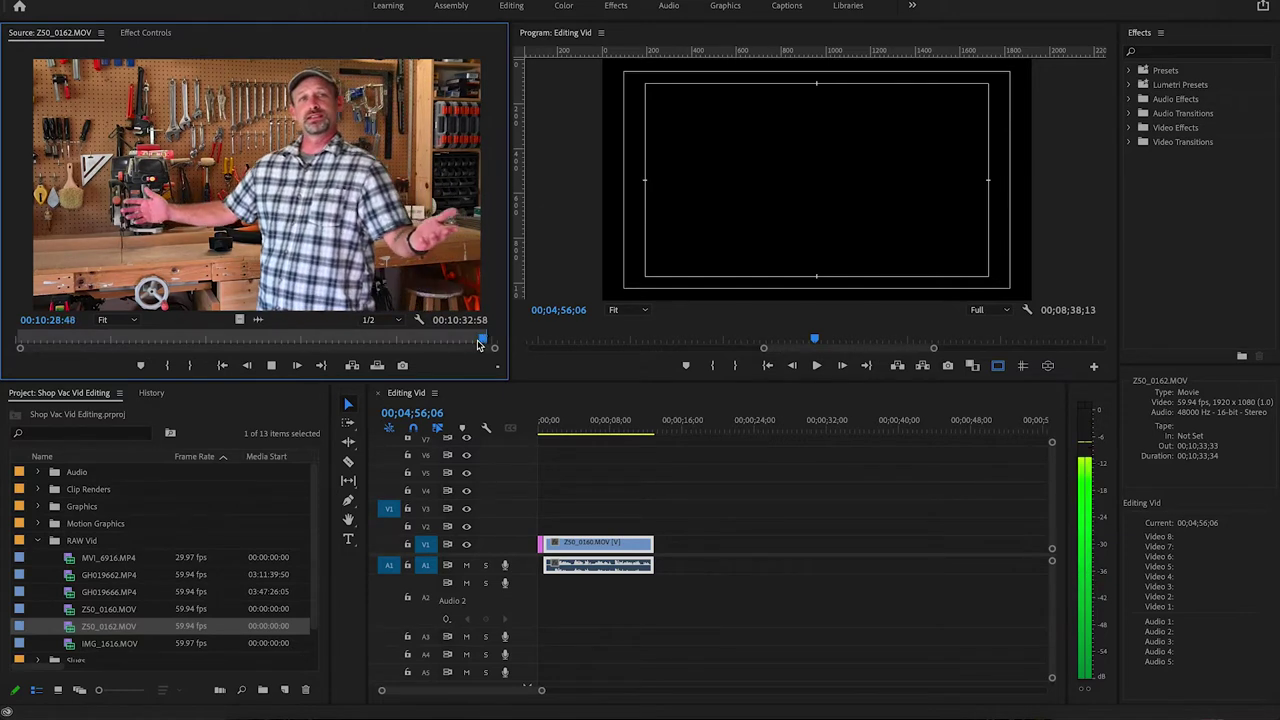
key(space)
drag(484, 345, 348, 345)
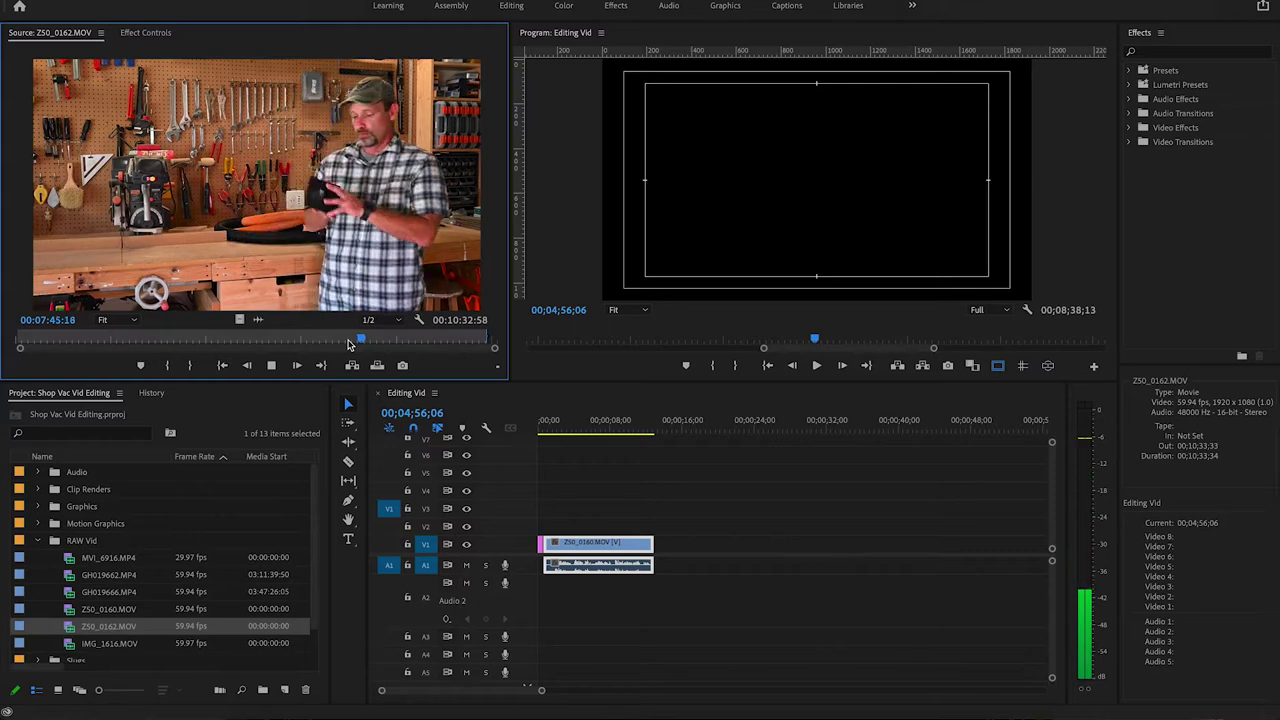
key(space)
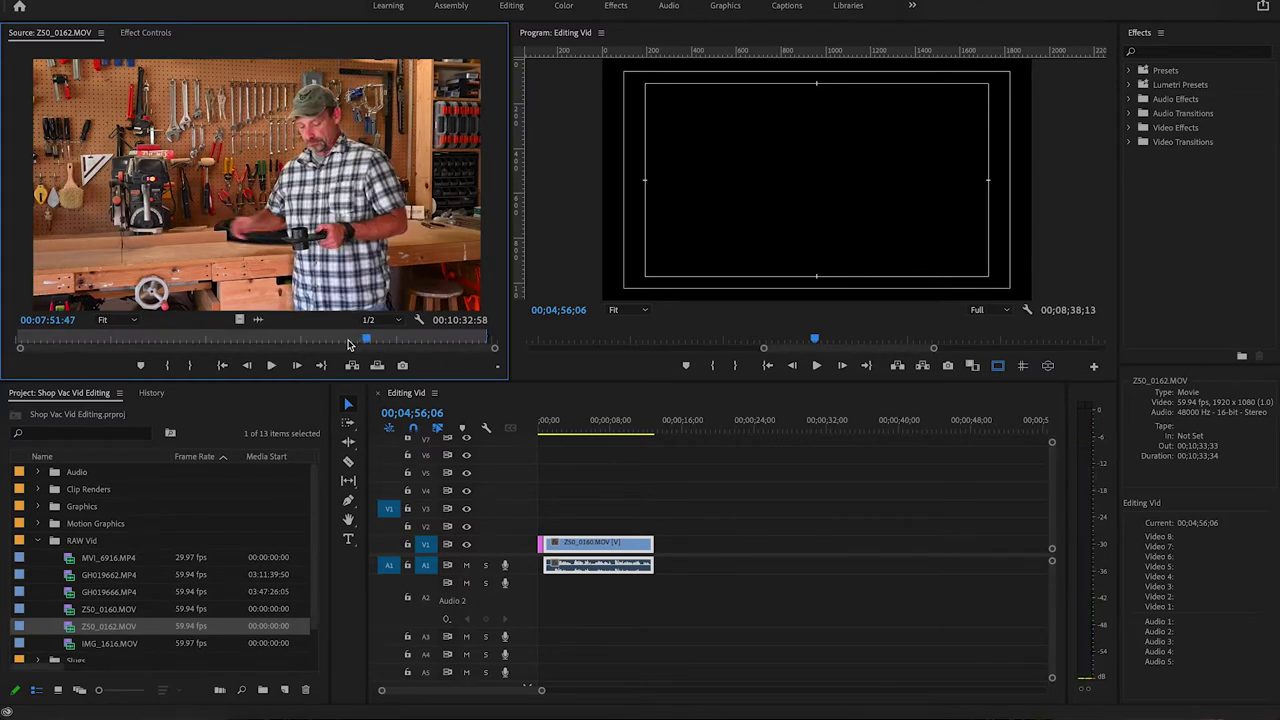
key(space)
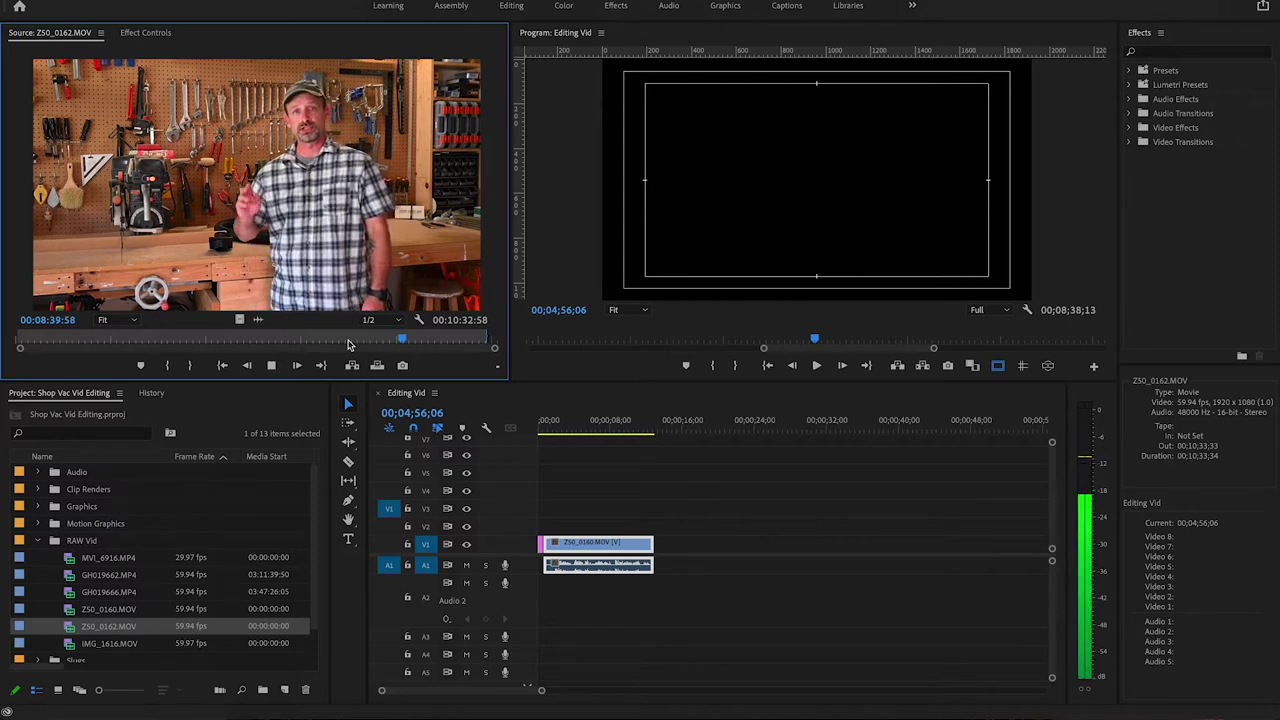
key(space)
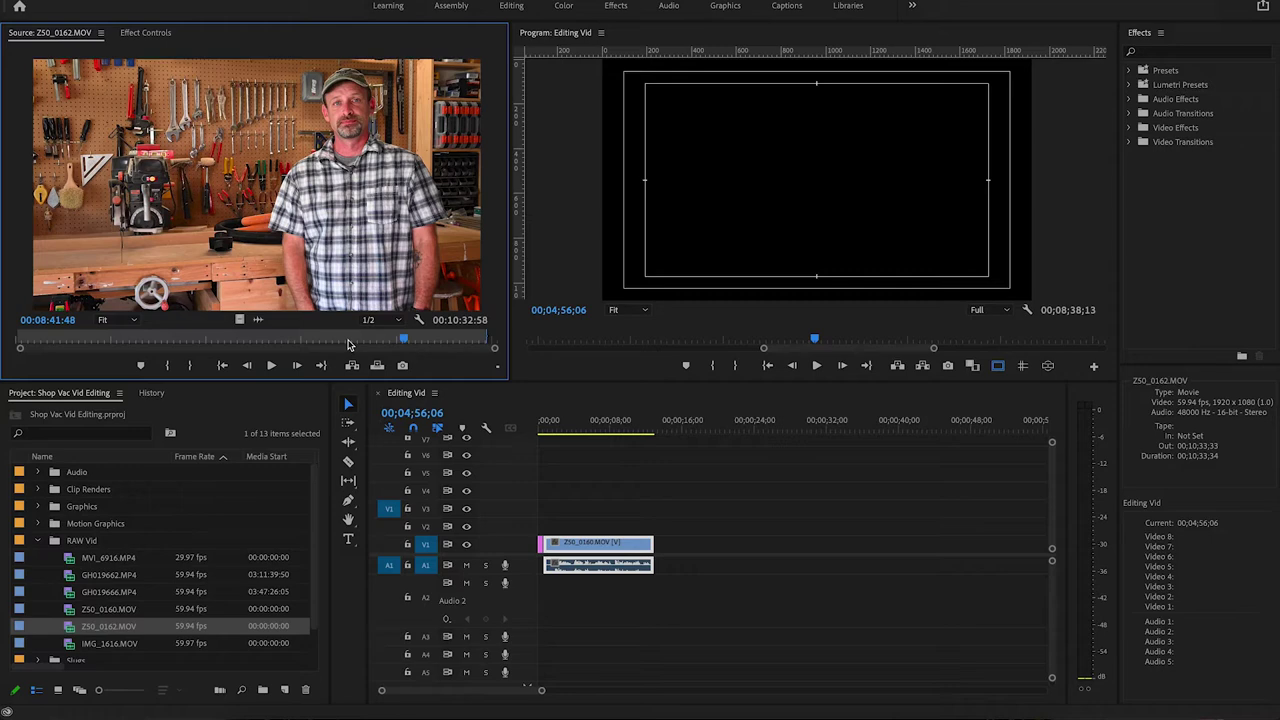
key(o)
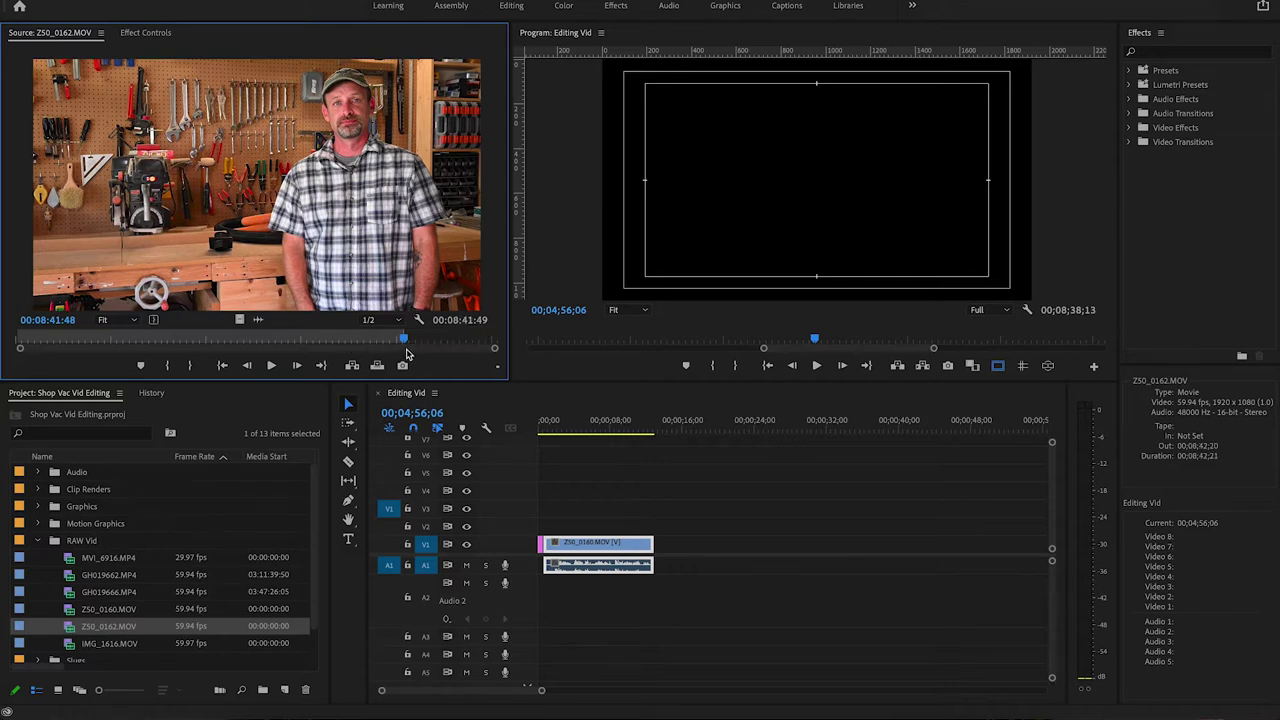
- Review the takes of Z50_0162.MOV between about 00:02:31 and 00:03:58 and mark the In point at about 00:03:27
drag(404, 341, 180, 343)
key(space)
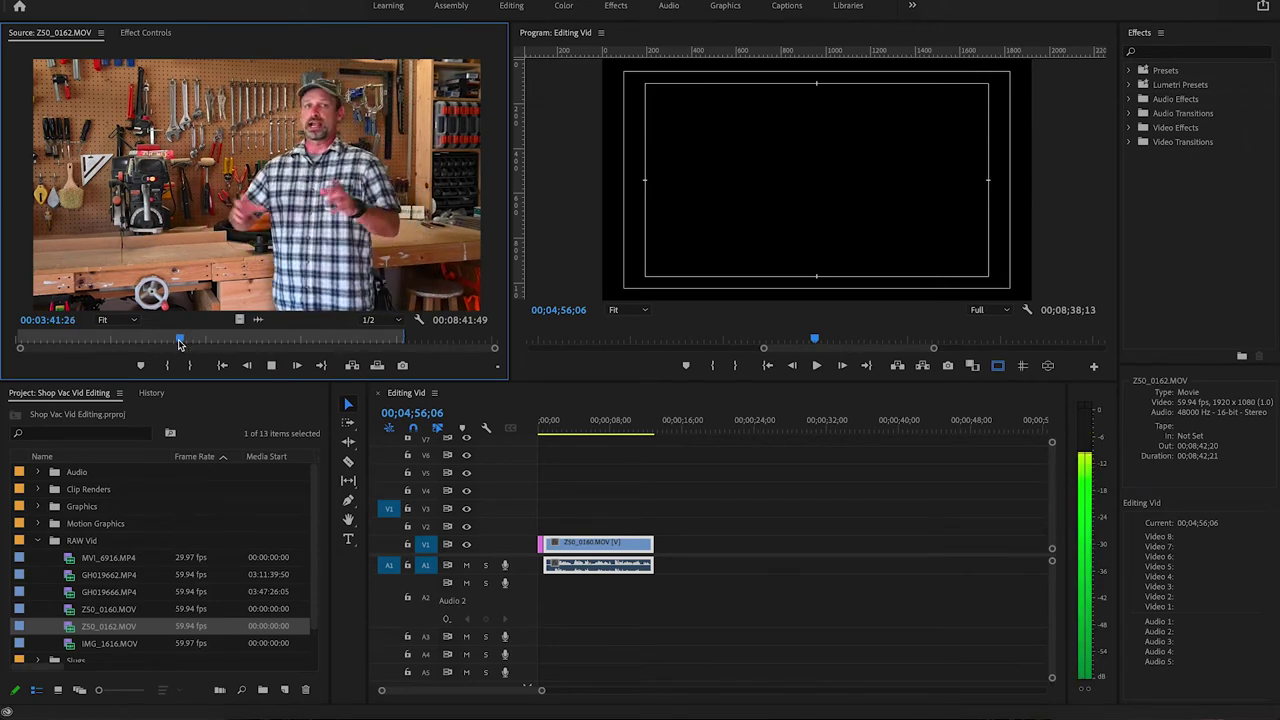
key(space)
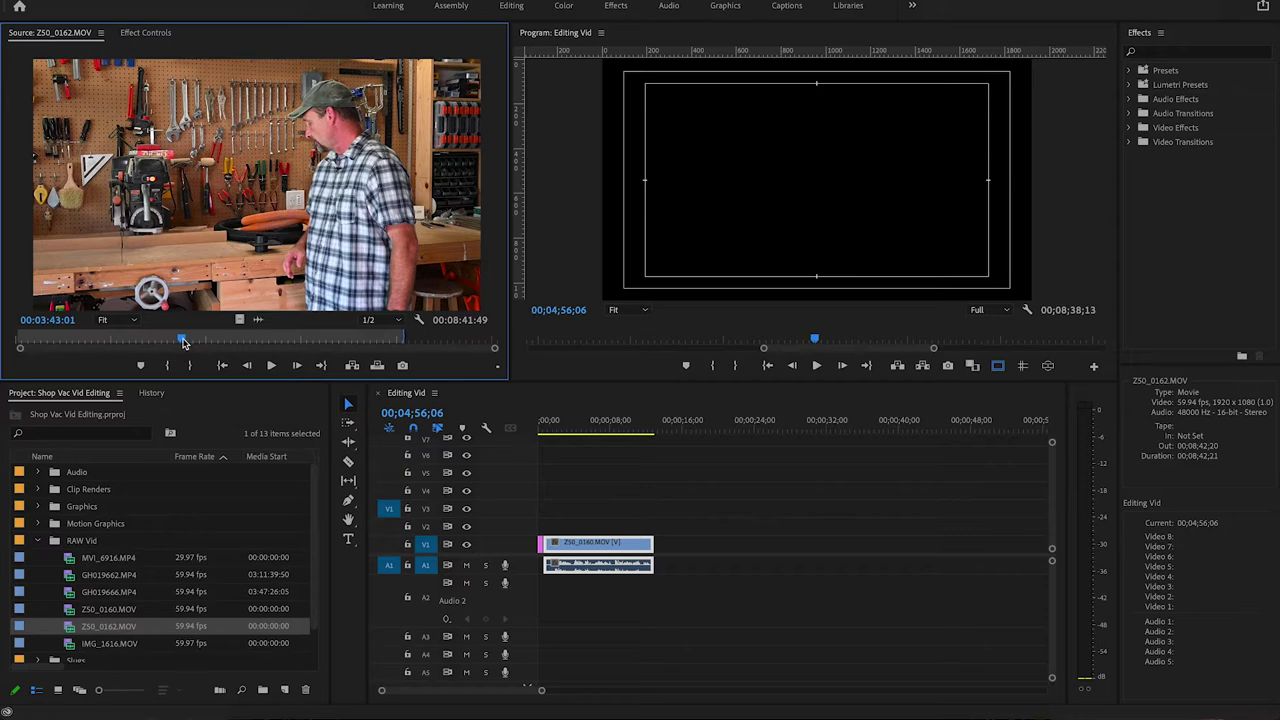
drag(183, 342, 194, 342)
key(space)
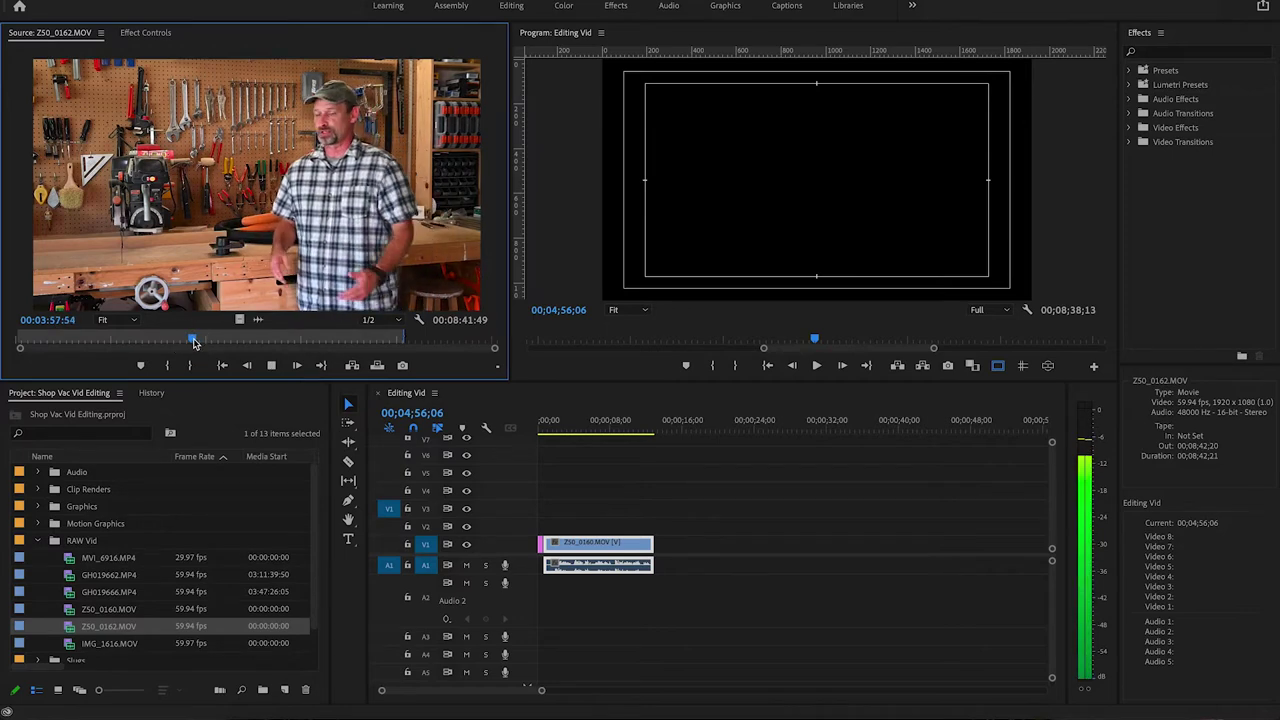
click(141, 342)
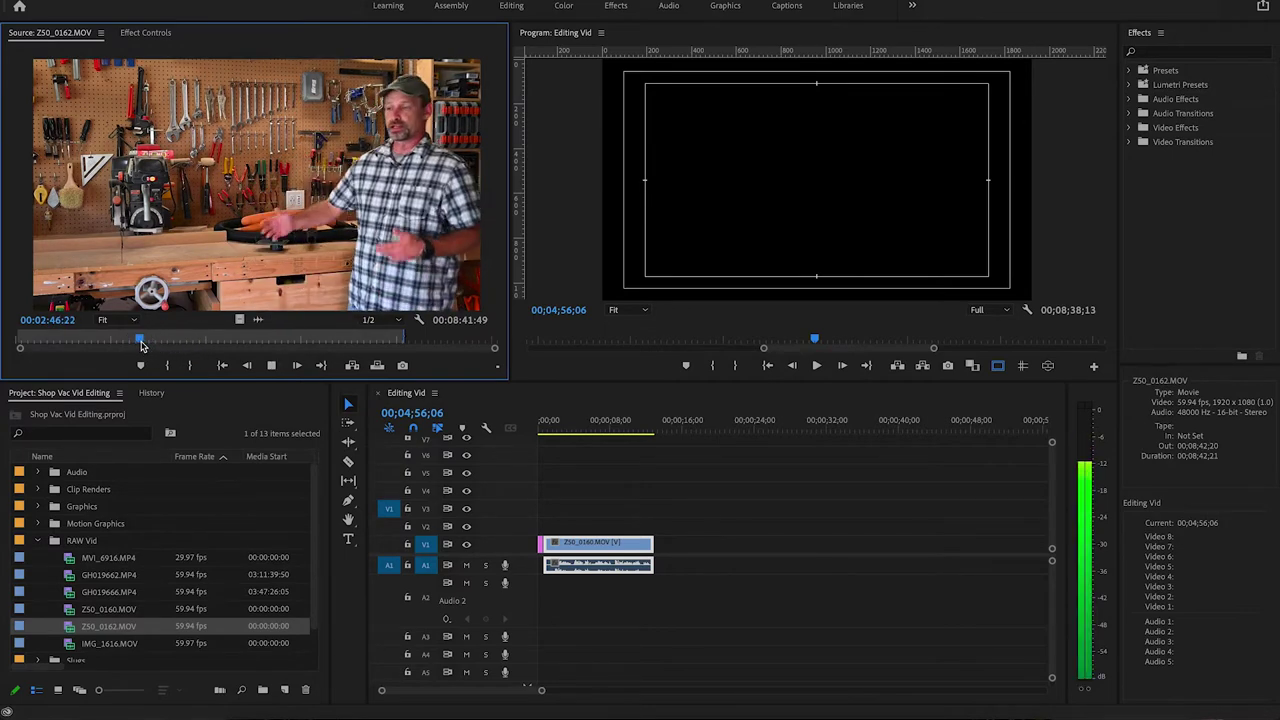
click(129, 342)
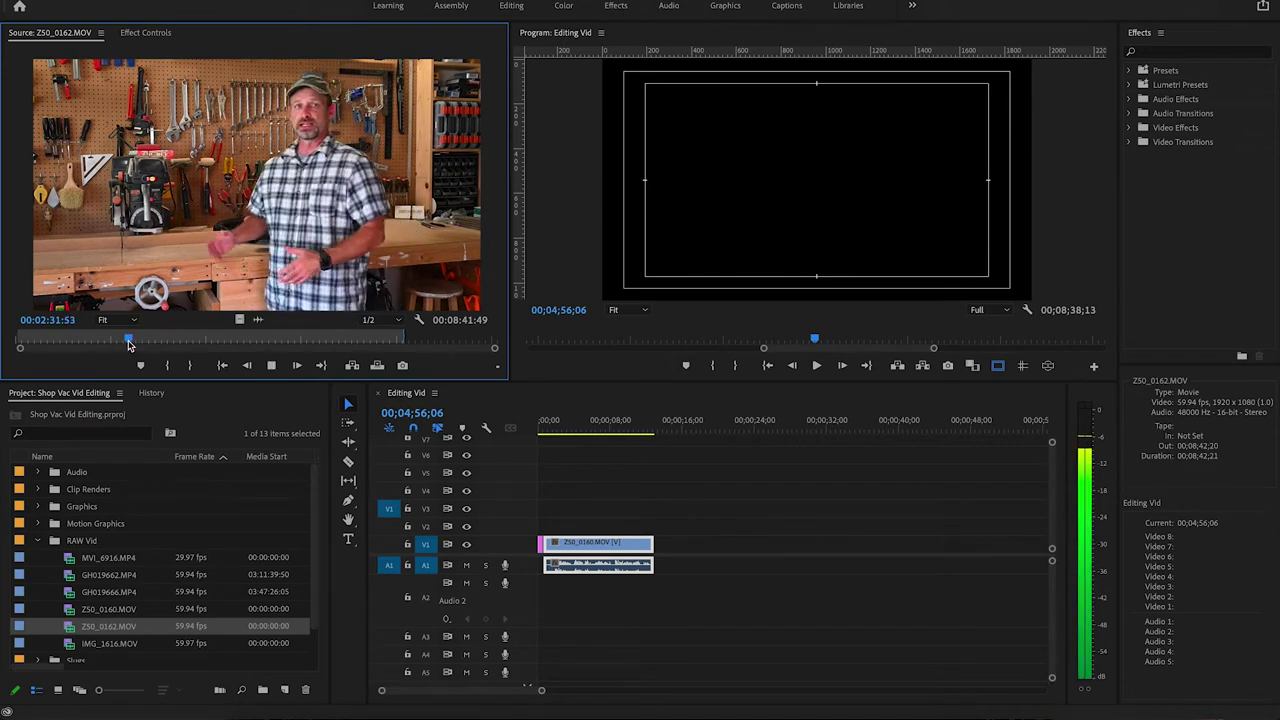
drag(129, 342, 165, 343)
key(space)
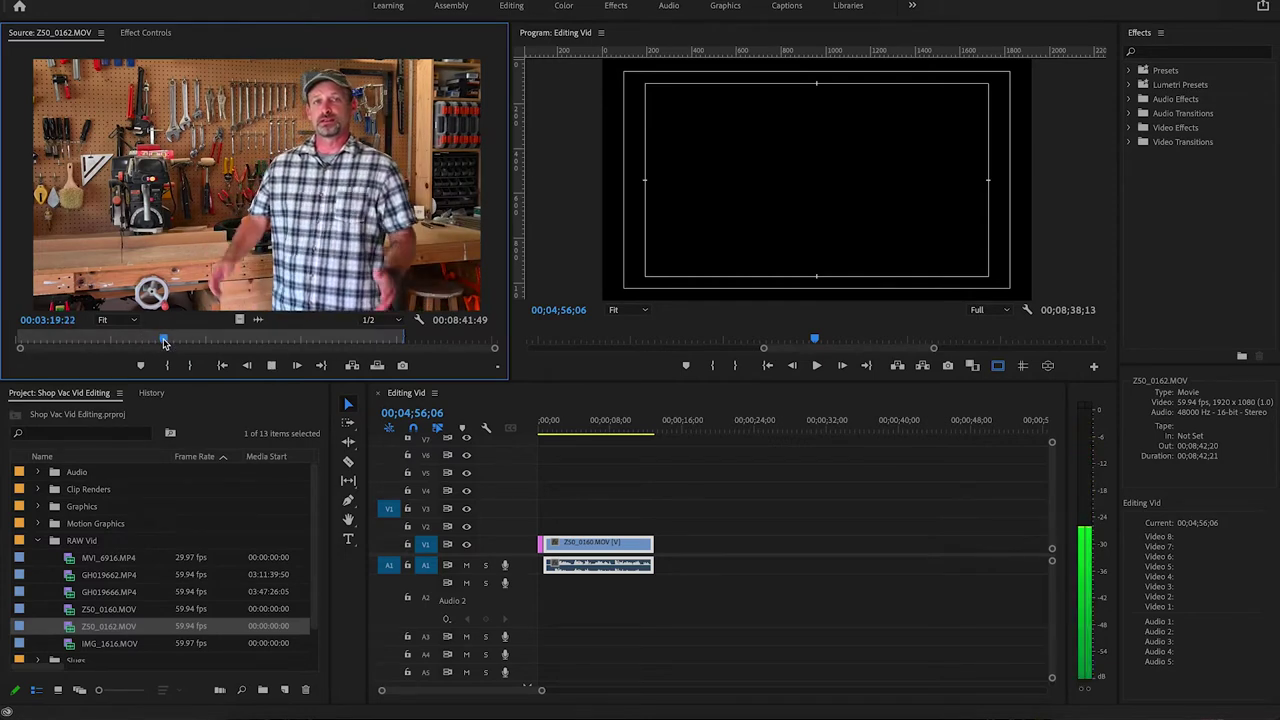
key(i)
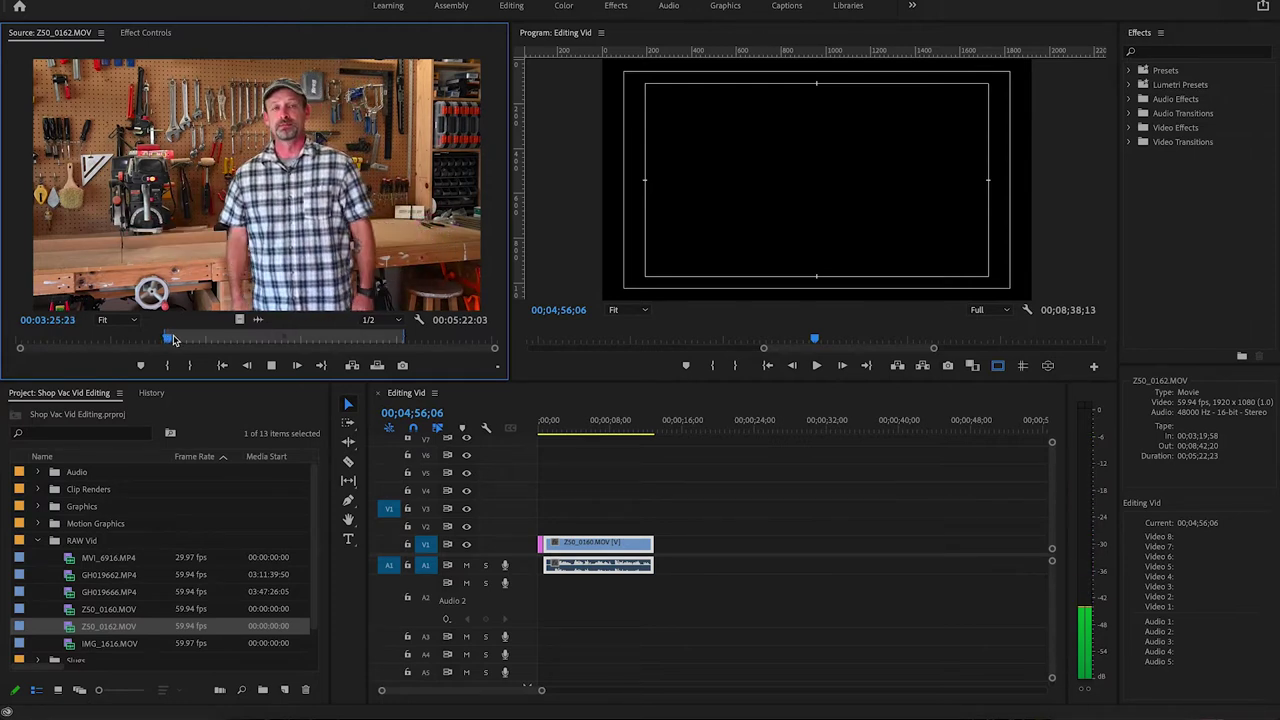
click(171, 365)
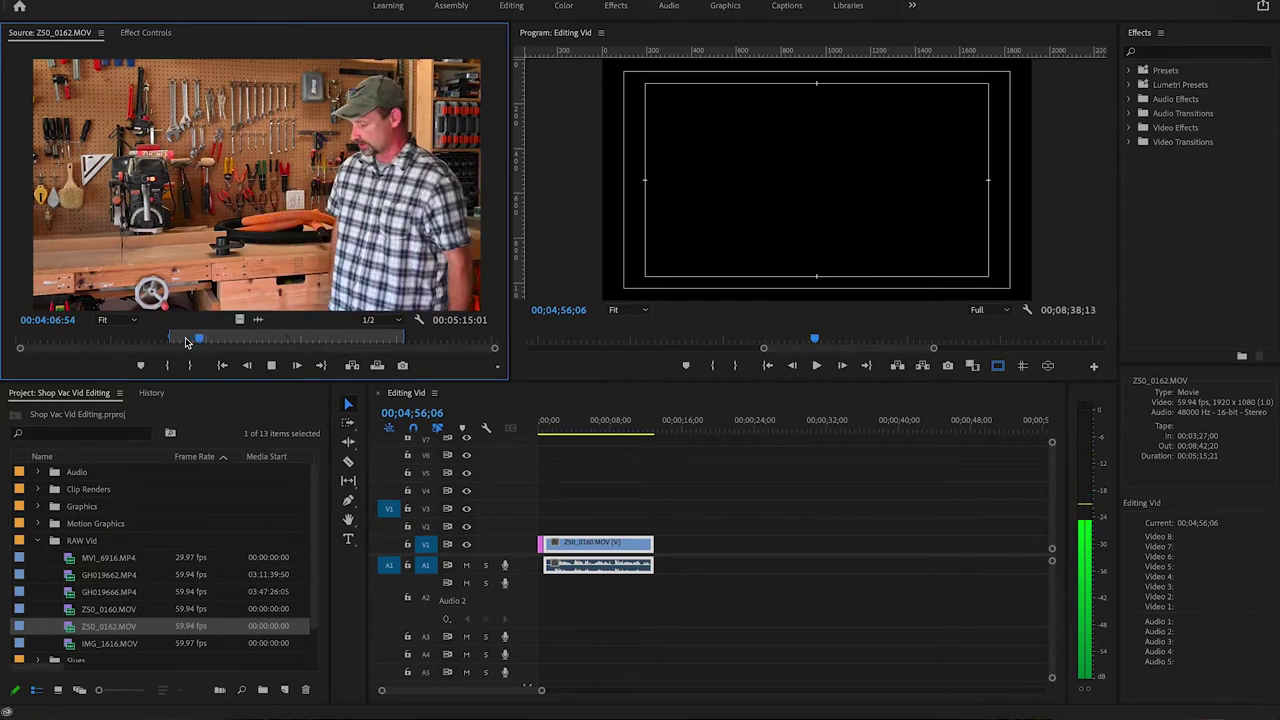
- Place the marked section of Z50_0162.MOV on V1 and A1 directly after Z50_0160.MOV and move the sequence playhead to 00;01;21;16
key(space)
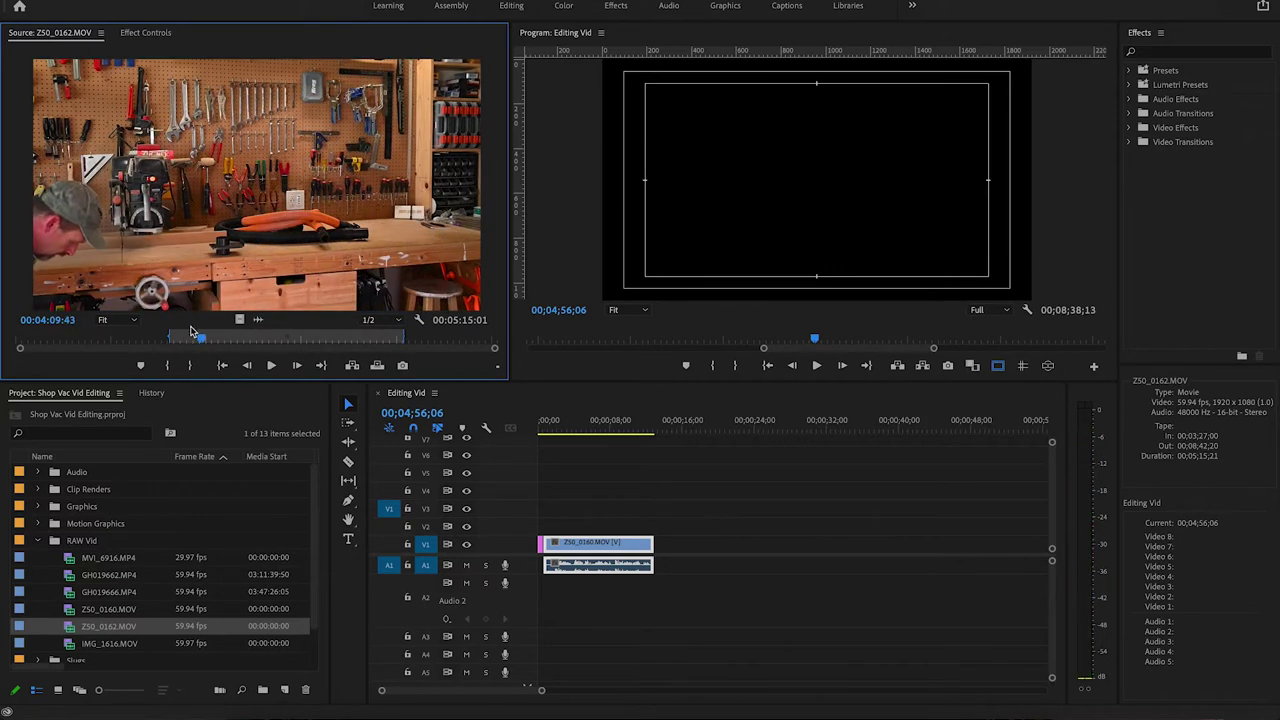
drag(310, 306, 670, 558)
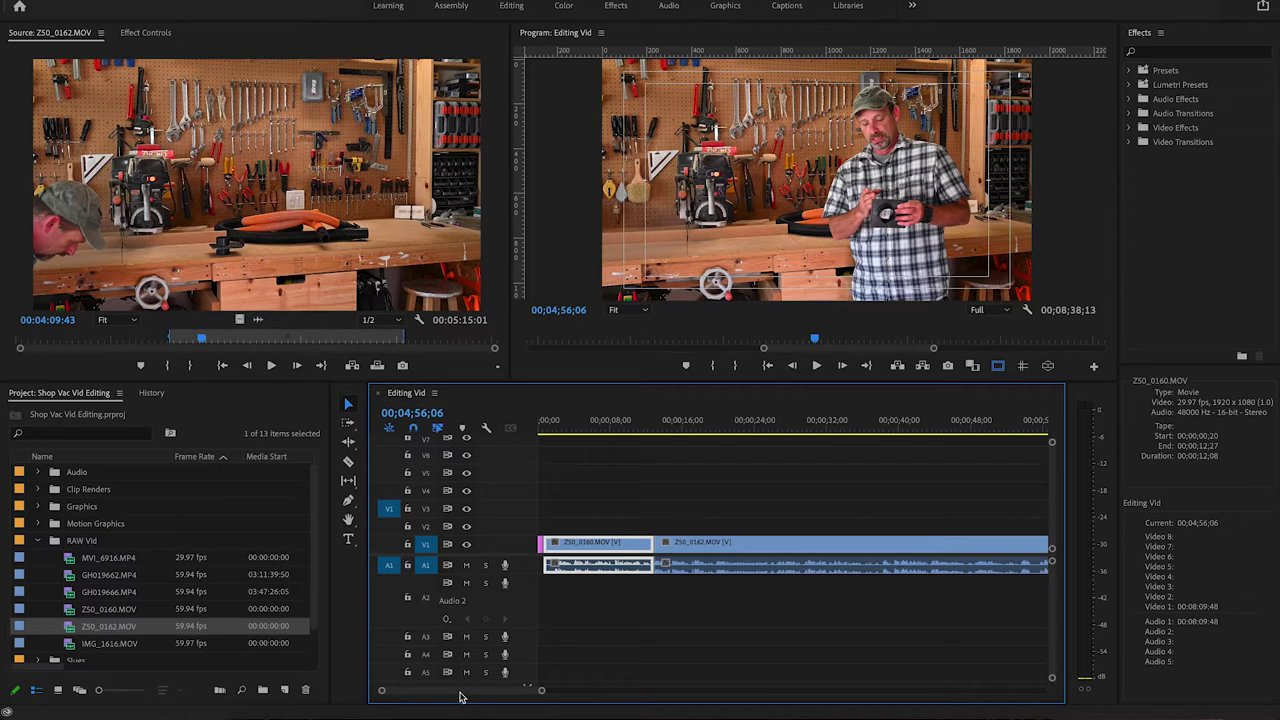
drag(429, 690, 435, 690)
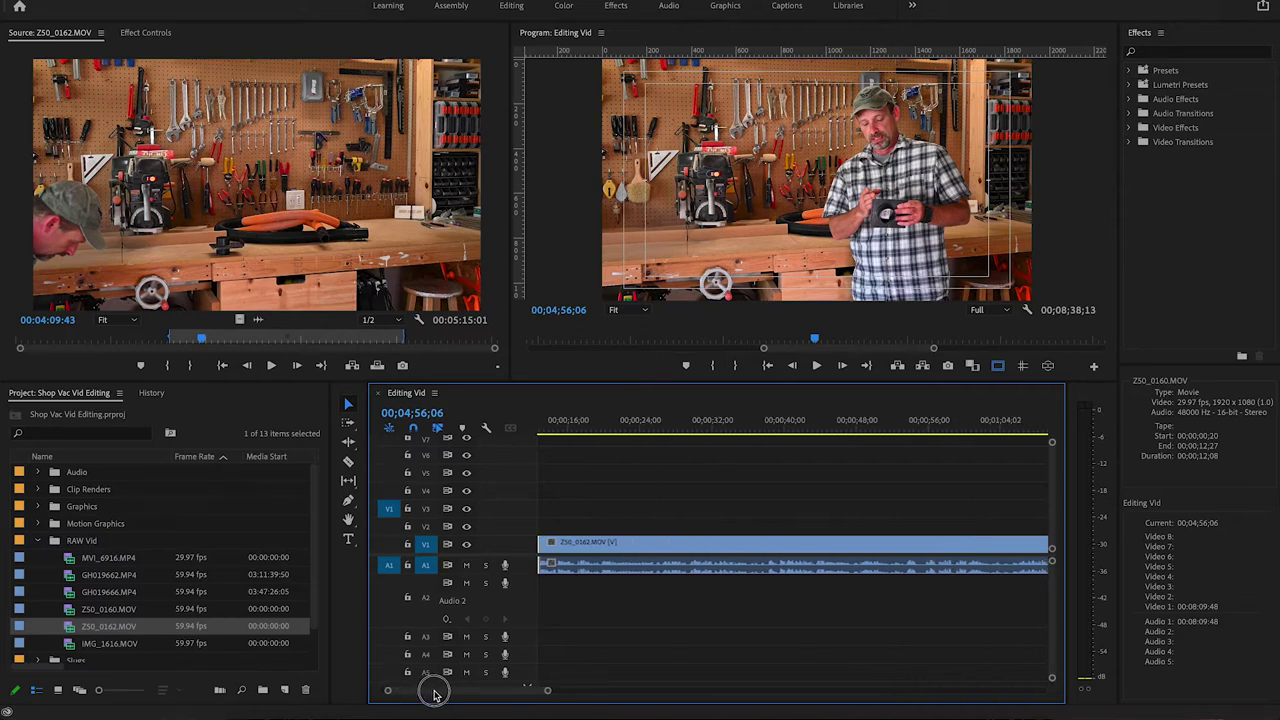
drag(905, 428, 1040, 430)
drag(561, 690, 799, 690)
drag(824, 434, 636, 430)
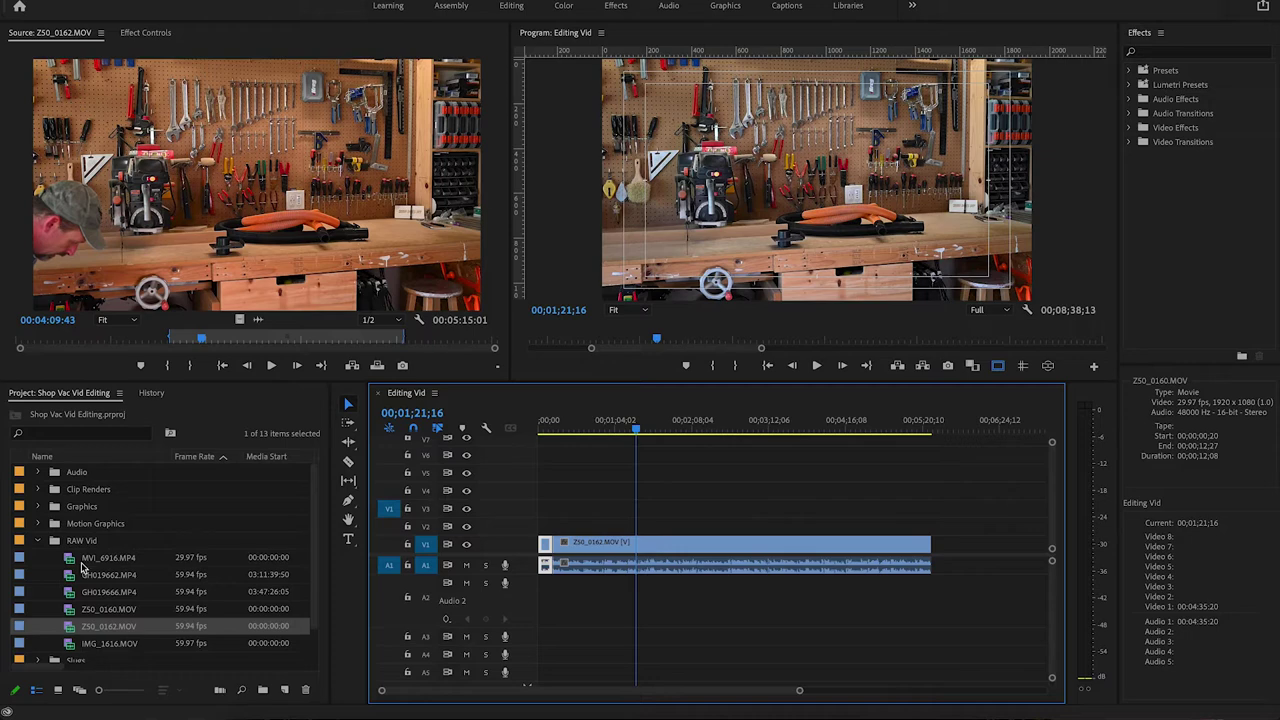
- Load MVI_6916.MP4 from the RAW Vid bin, review its later part and mark the Out point at about 00:08:39
double_click(71, 562)
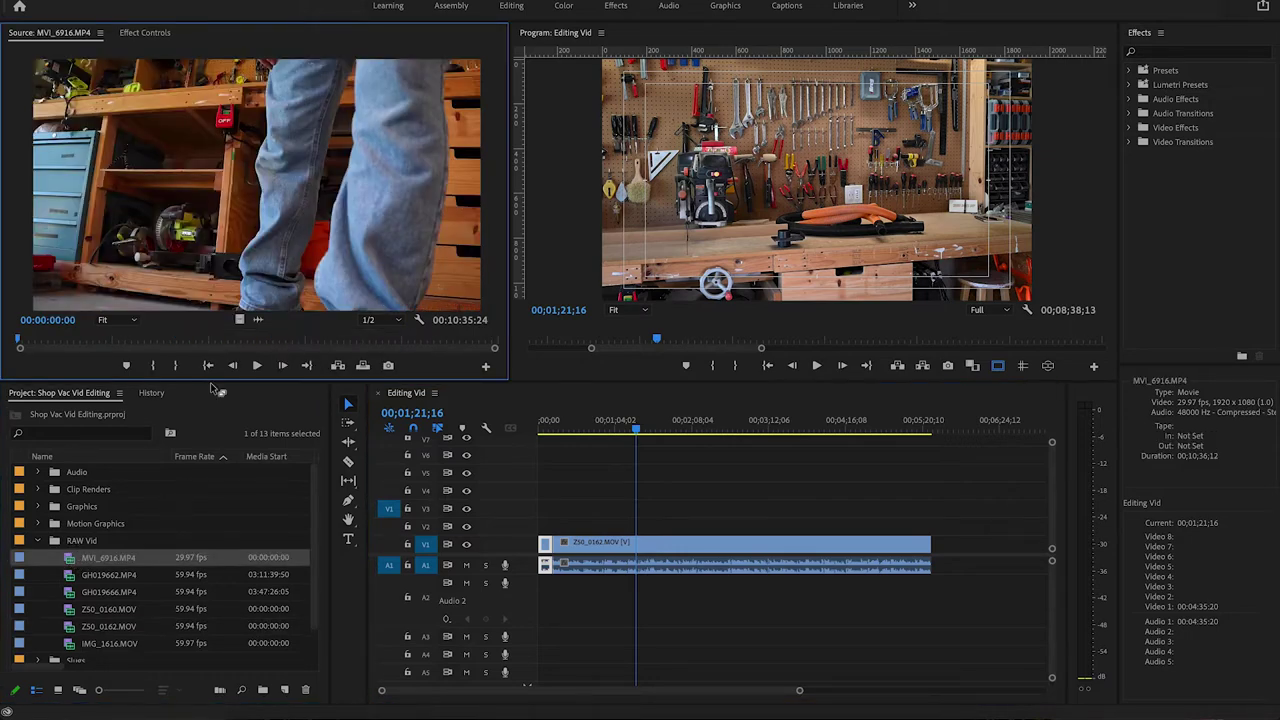
drag(19, 343, 390, 350)
key(space)
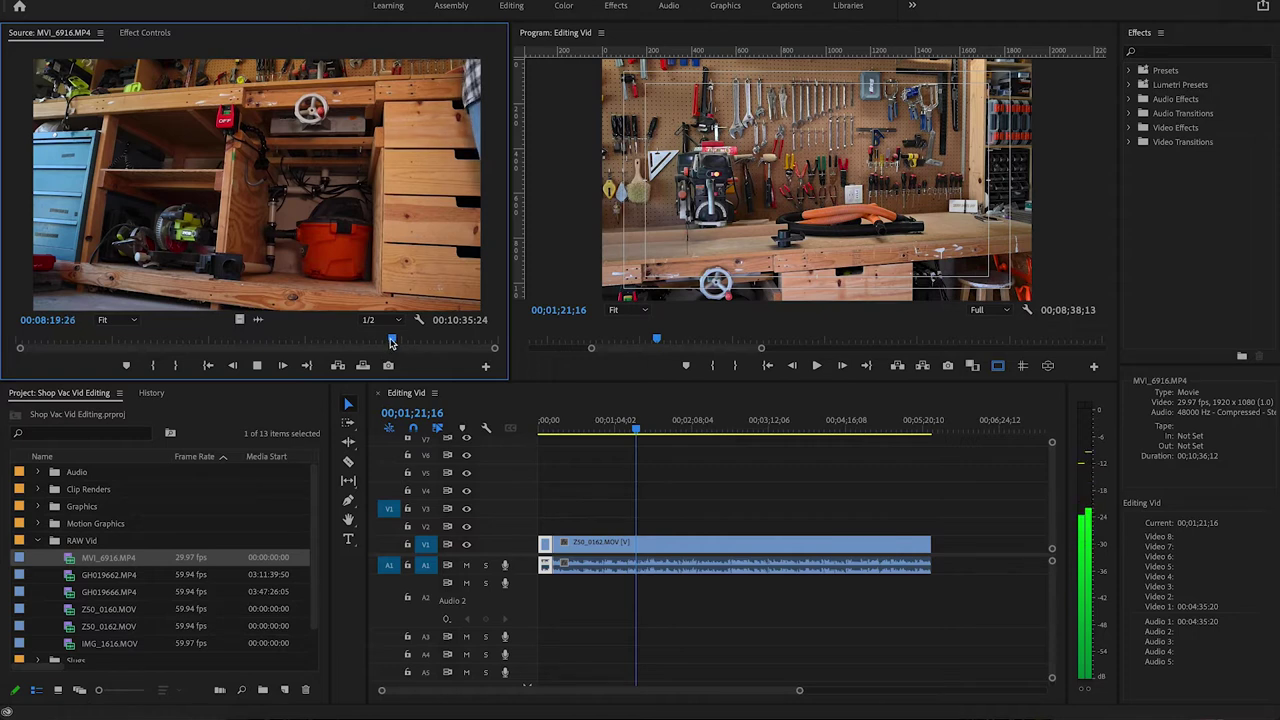
drag(395, 343, 398, 341)
key(space)
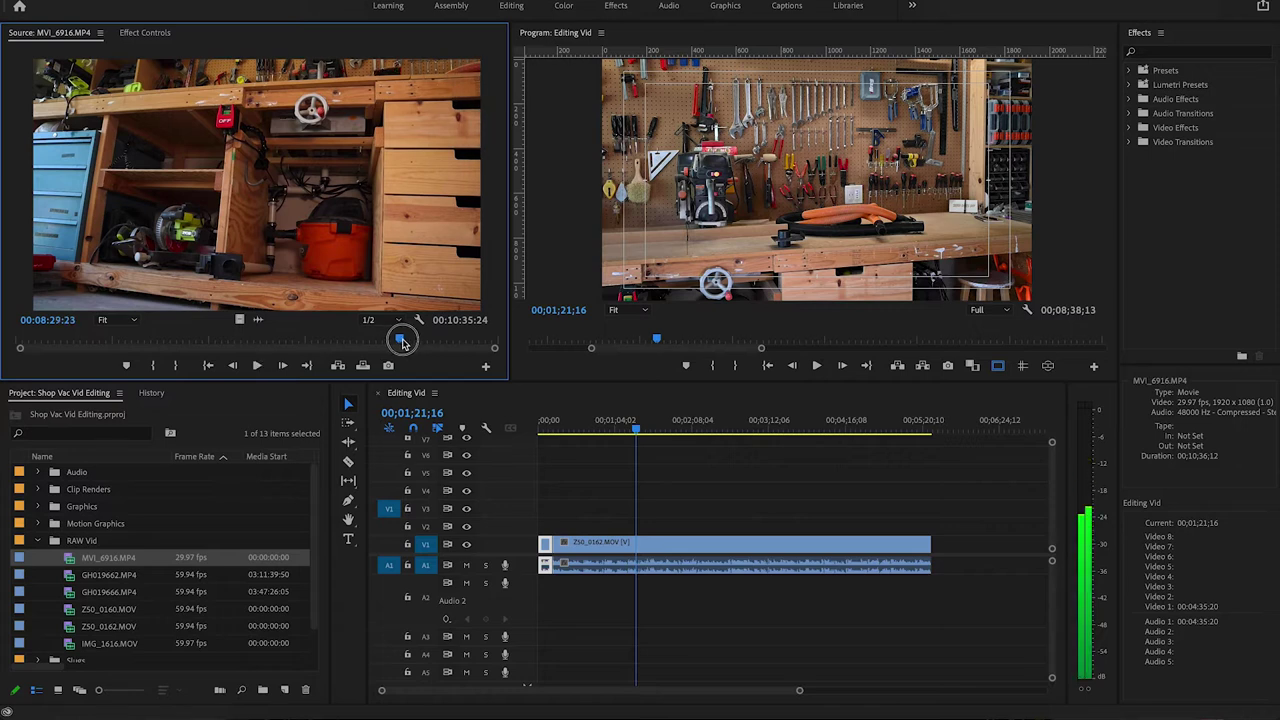
drag(402, 343, 407, 343)
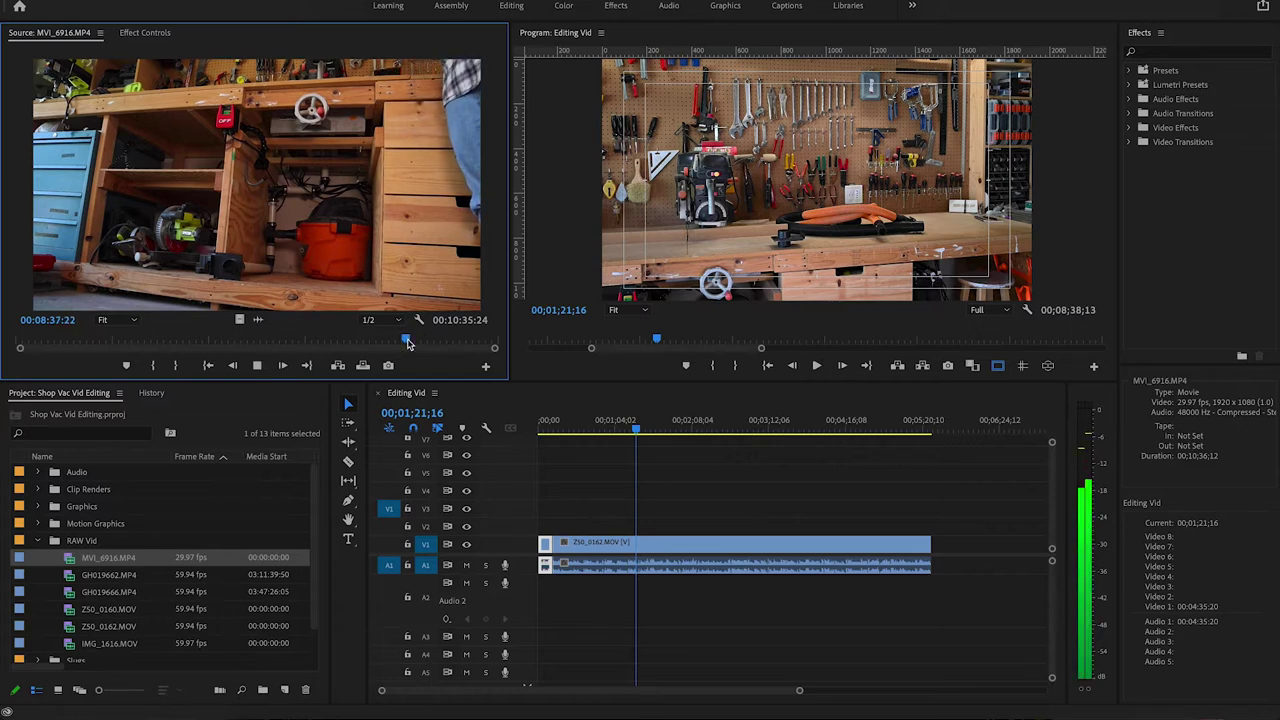
key(o)
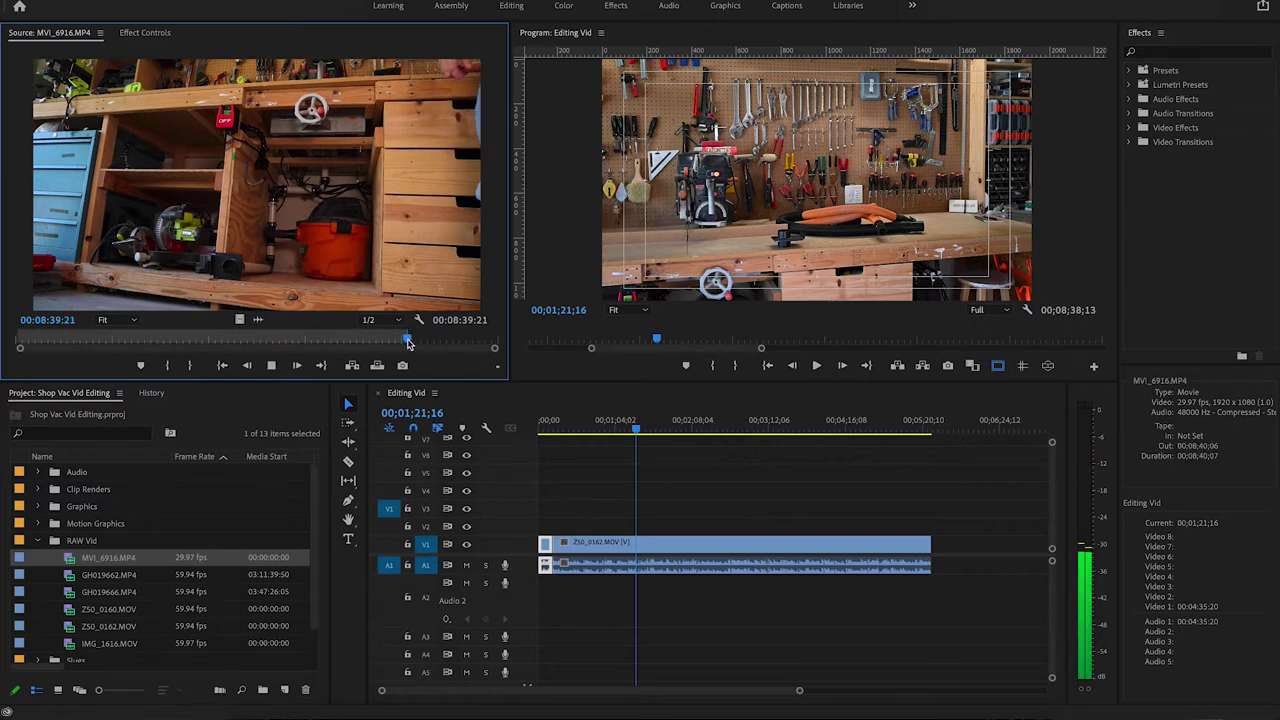
- Mark the In point of MVI_6916.MP4 at about 00:03:24 and place the section on V2 and A2, aligned with the start of Z50_0162.MOV
drag(408, 341, 193, 342)
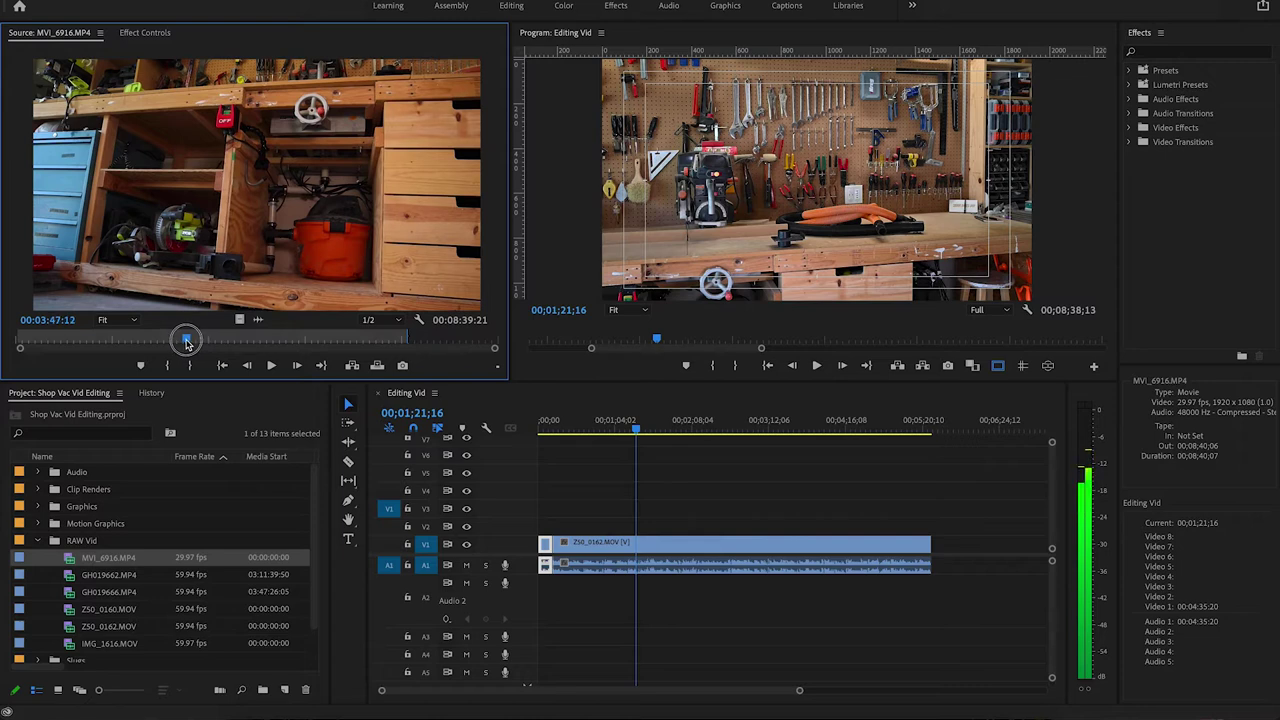
drag(167, 344, 164, 345)
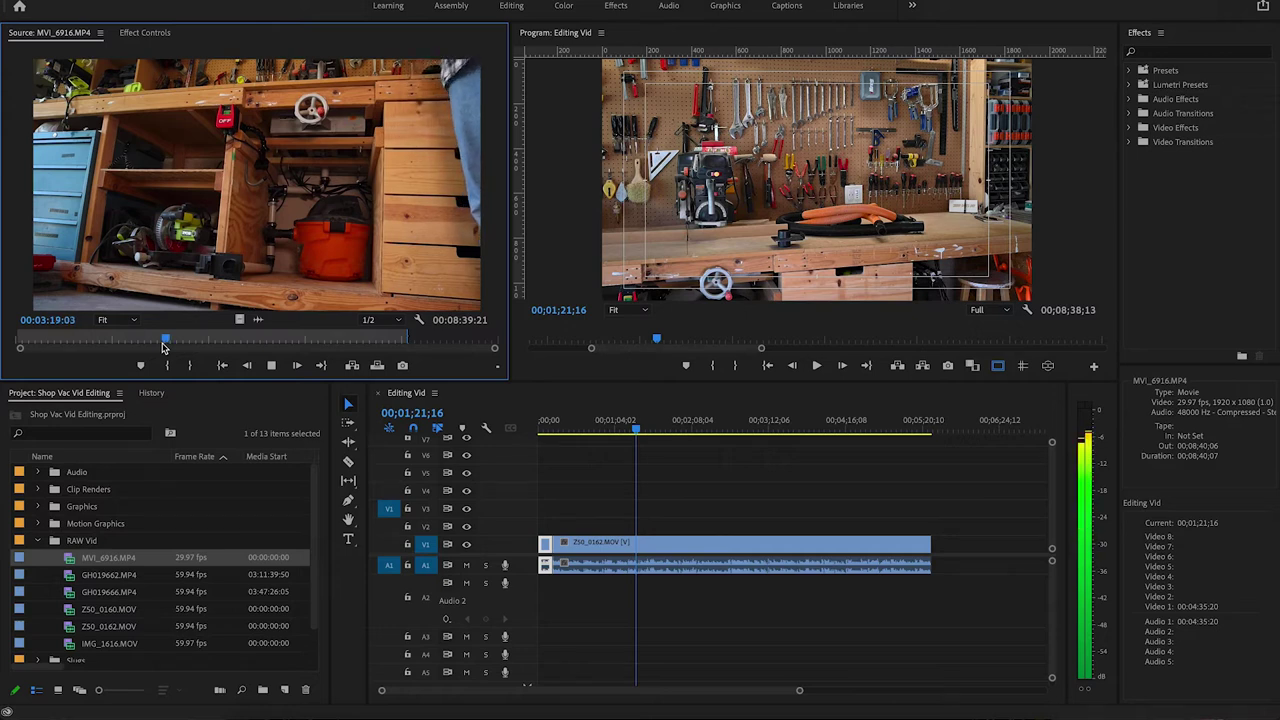
key(i)
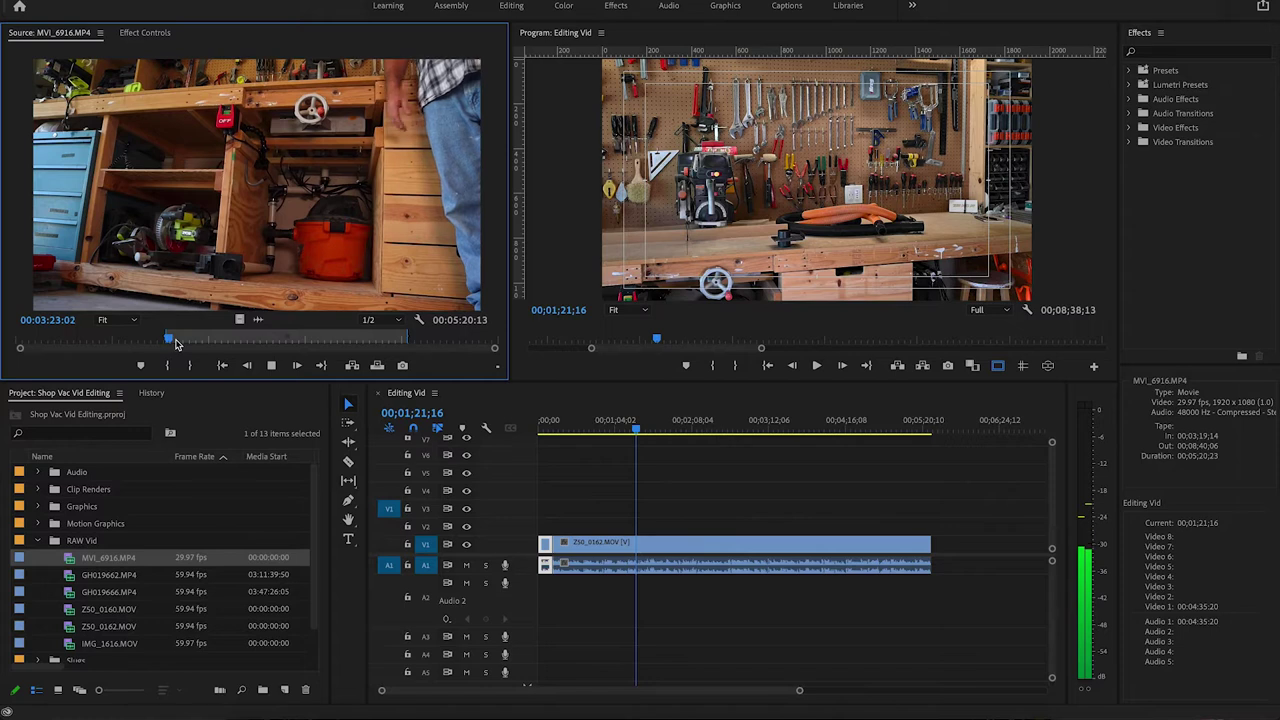
key(i)
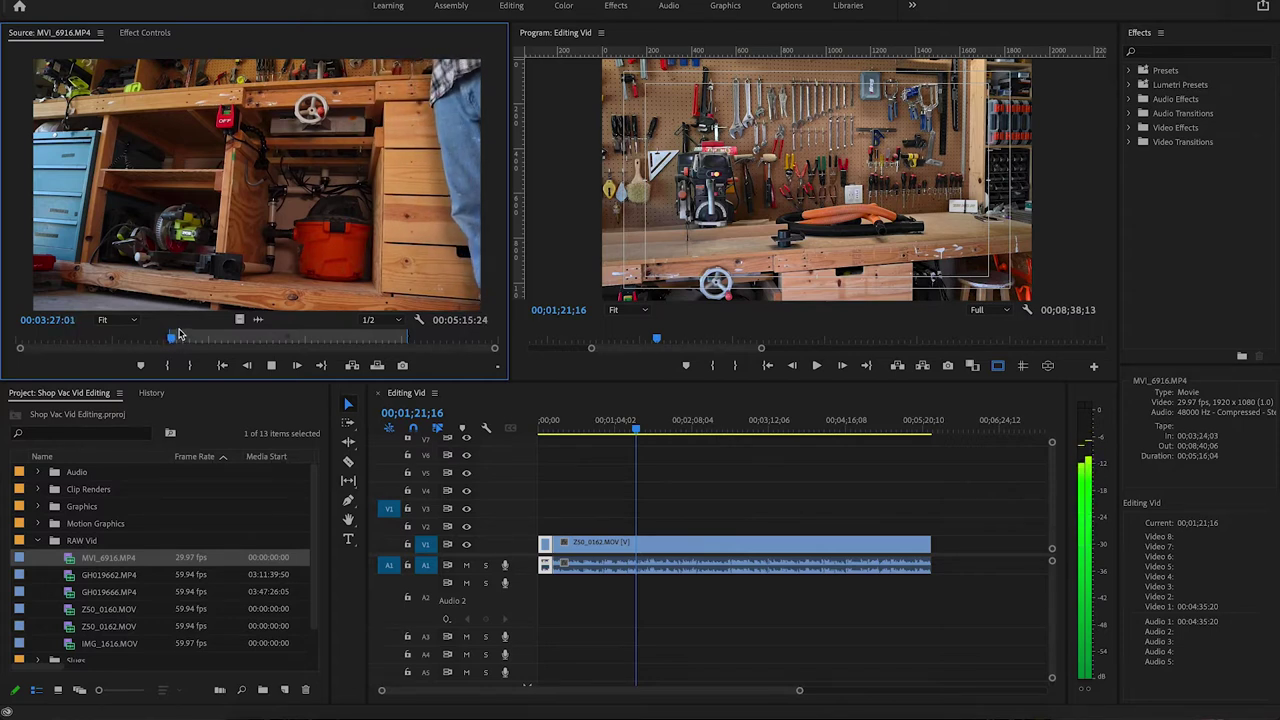
key(space)
drag(360, 319, 639, 529)
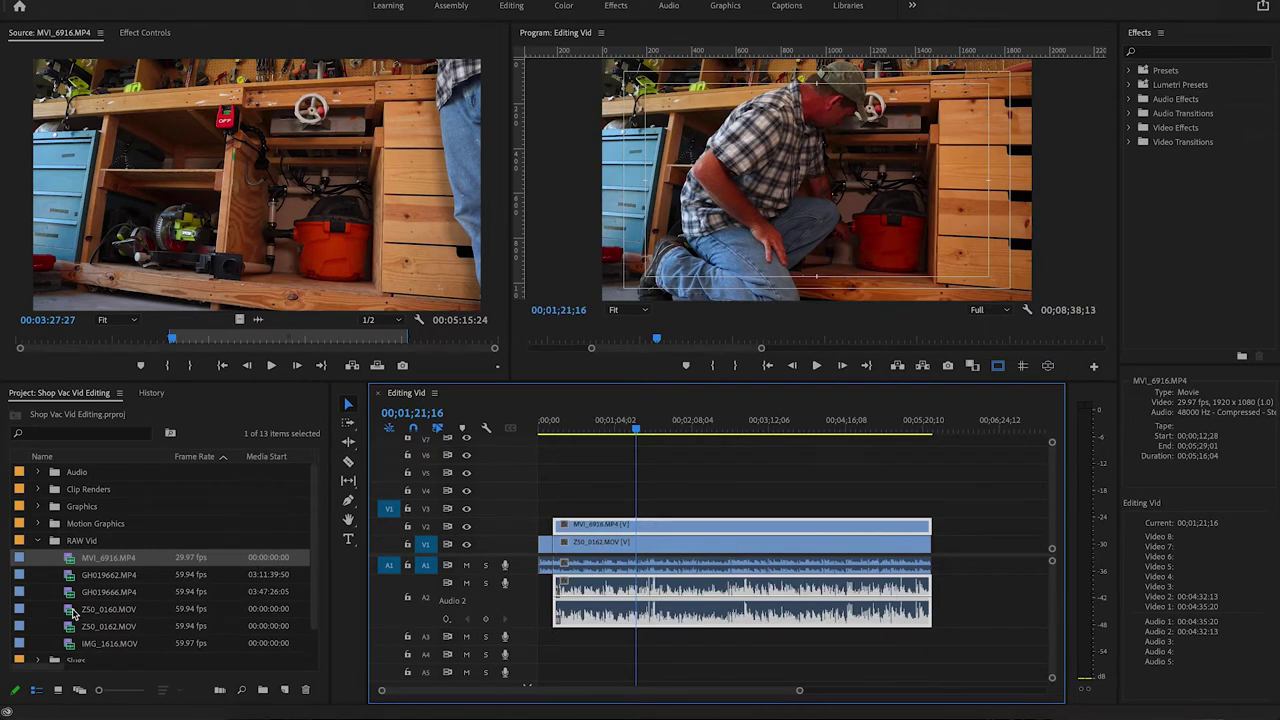
- Load GH019662.MP4 from the RAW Vid bin, scrub through it and mark the Out point at about 03:17:34
double_click(73, 577)
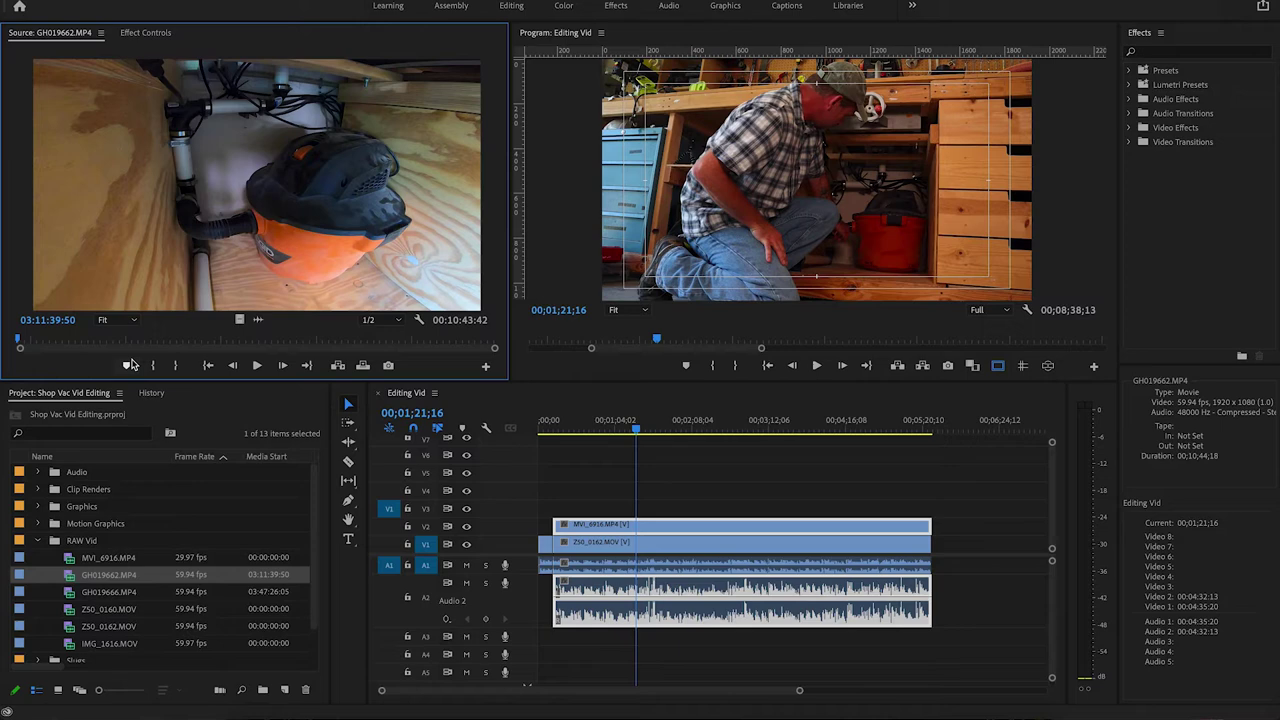
drag(17, 342, 96, 341)
drag(211, 337, 446, 341)
mouse_move(281, 347)
mouse_down()
mouse_move(222, 340)
mouse_move(395, 343)
mouse_move(236, 341)
mouse_move(283, 338)
mouse_up()
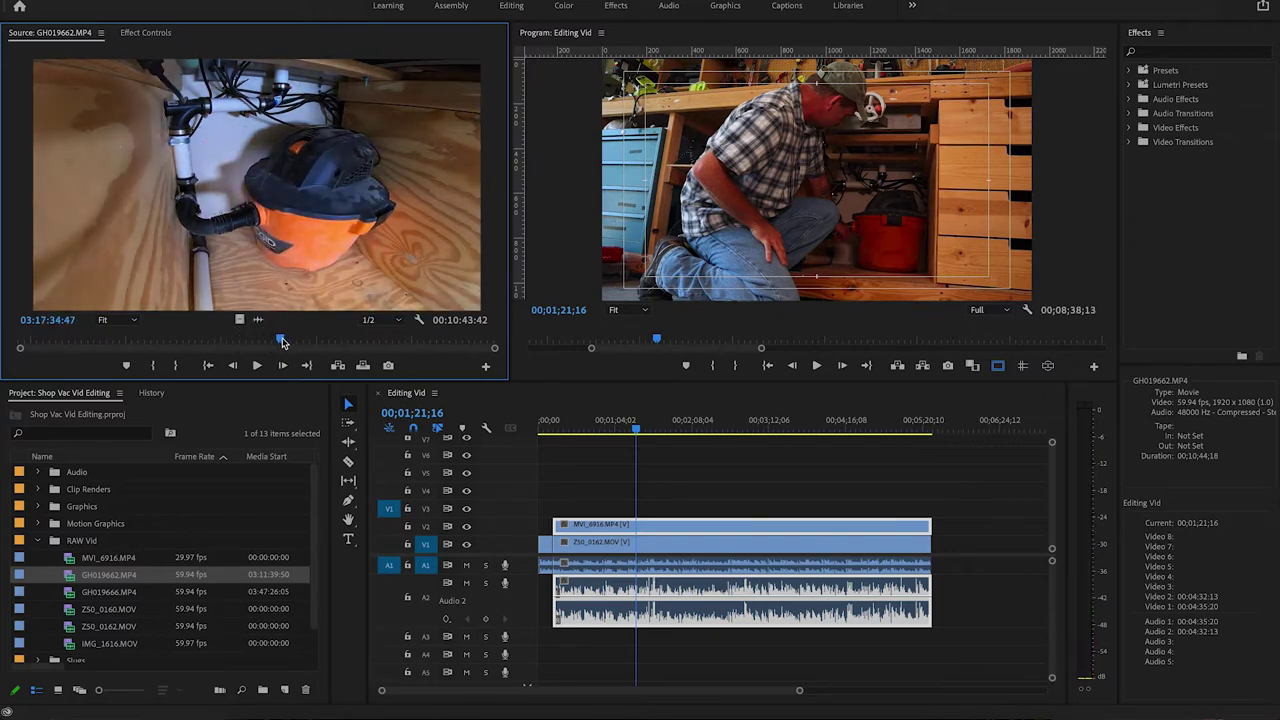
key(o)
- Mark the In point of GH019662.MP4 at 03:15:19:31 and place the section on V3 and A3 starting at the playhead
drag(283, 341, 99, 342)
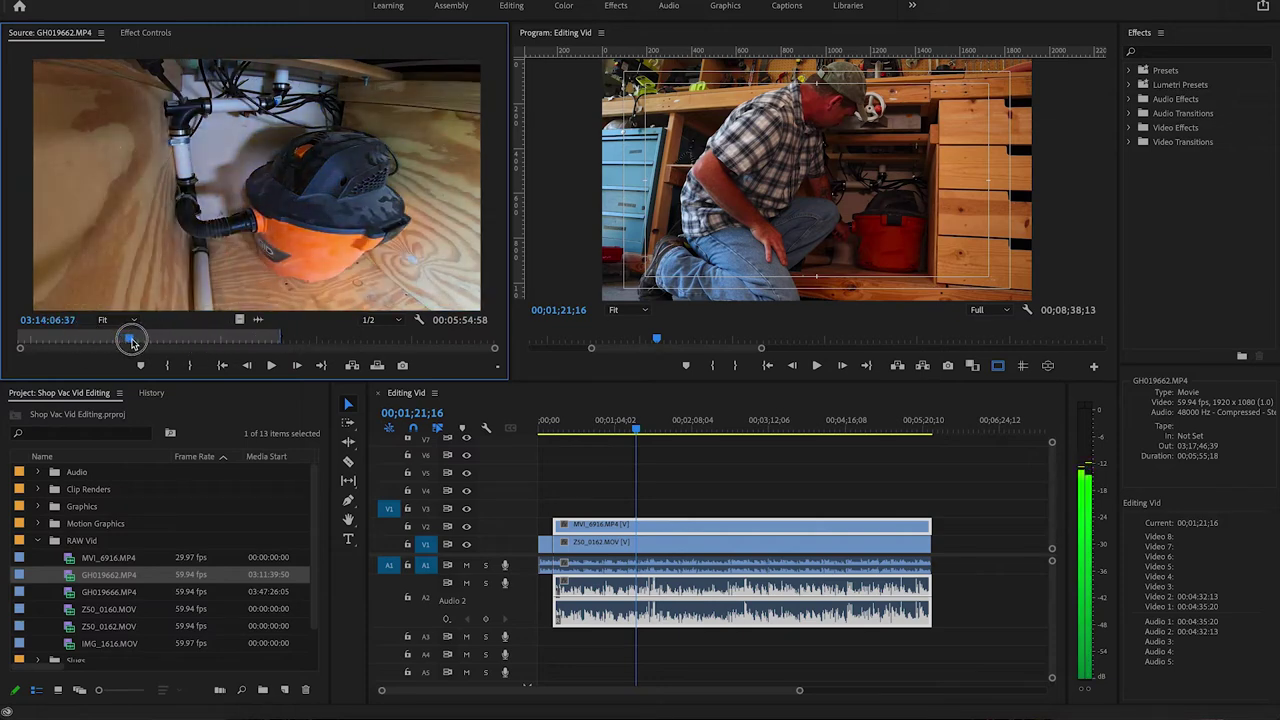
drag(178, 342, 180, 342)
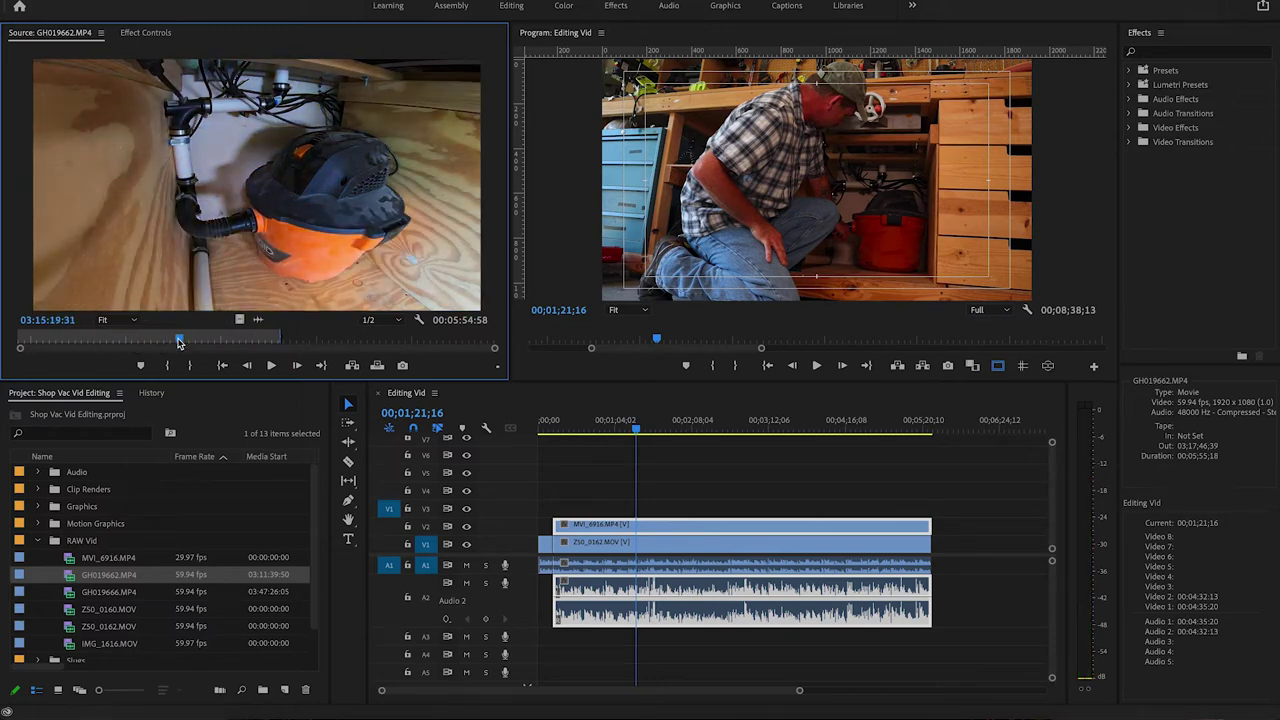
drag(222, 258, 685, 507)
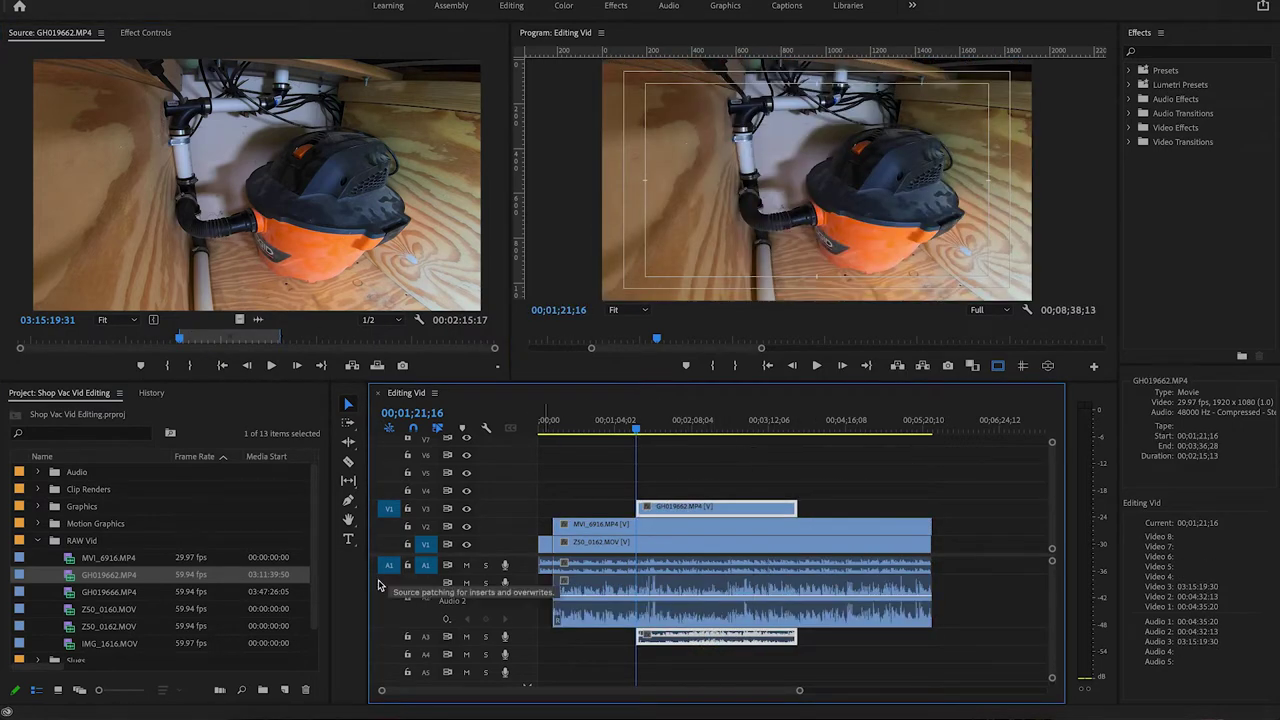
- Load GH019666.MP4, scrub through it and mark the In point at about 03:52:42 and the Out point at 03:55:31:44
double_click(90, 592)
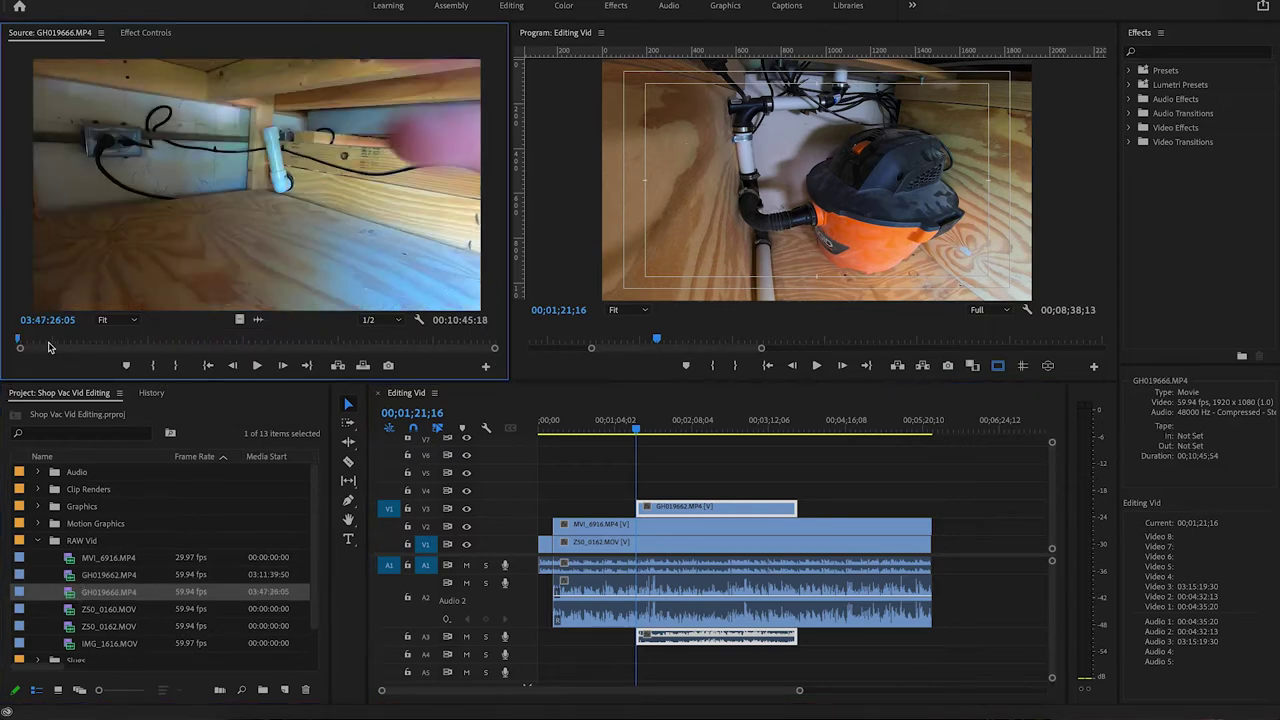
drag(20, 342, 135, 340)
drag(245, 342, 368, 341)
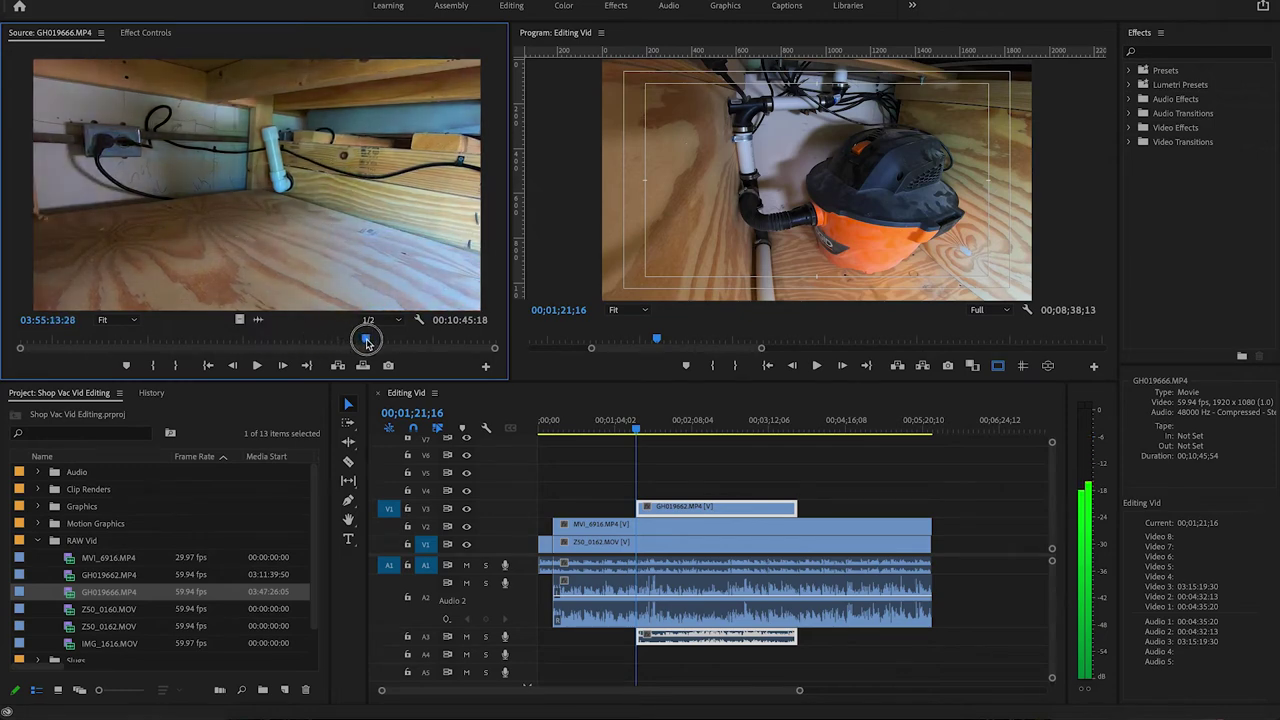
drag(228, 345, 378, 337)
key(i)
key(o)
- Place the marked section of GH019666.MP4 on V4 and A4, starting at the playhead above GH019662.MP4
drag(312, 222, 861, 479)
drag(906, 636, 894, 656)
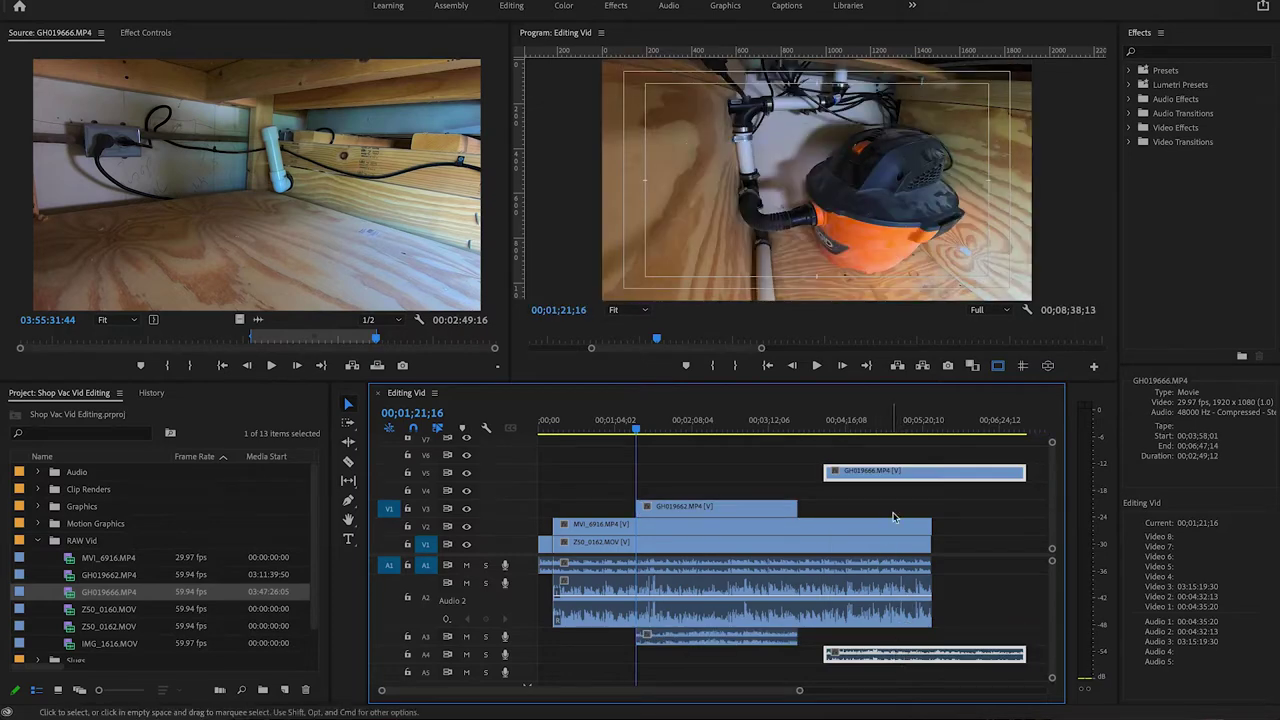
drag(897, 471, 678, 503)
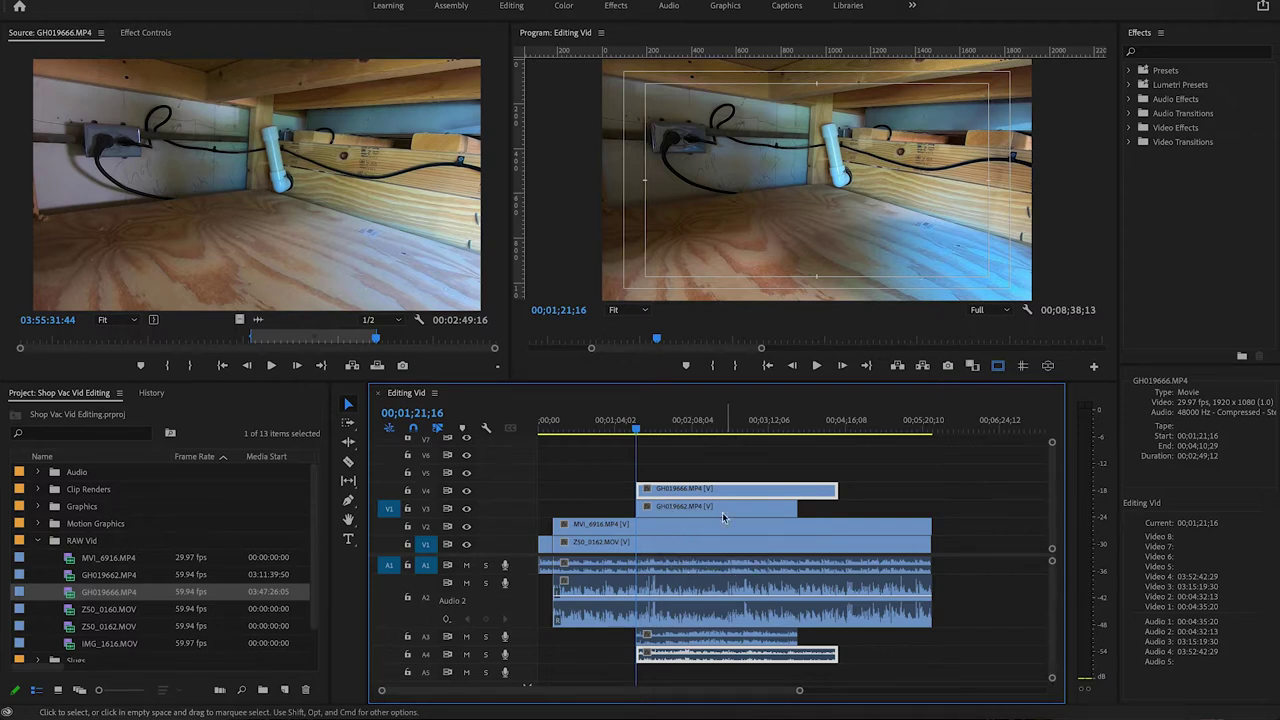
- Zoom the sequence in to about 00;00;36;00 through 00;01;00;02 and increase the Audio 1 track height for a larger waveform
alt+scroll(675, 580, up, 5)
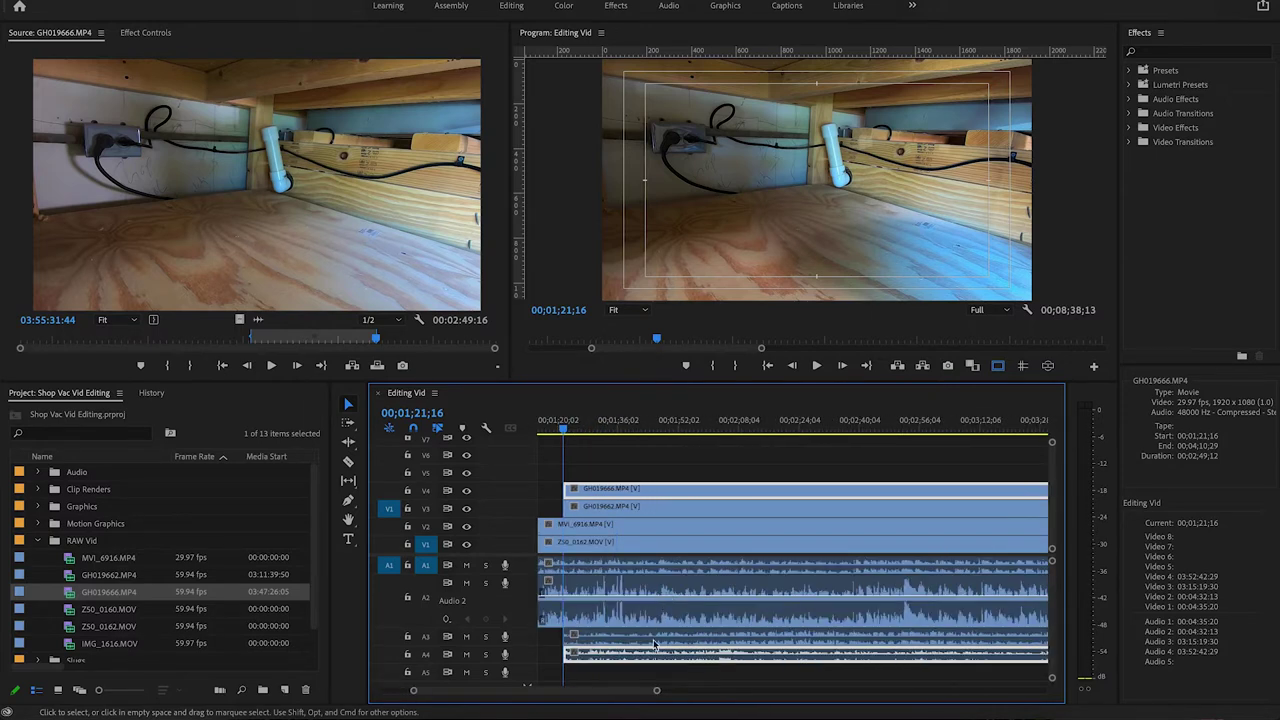
drag(631, 692, 601, 691)
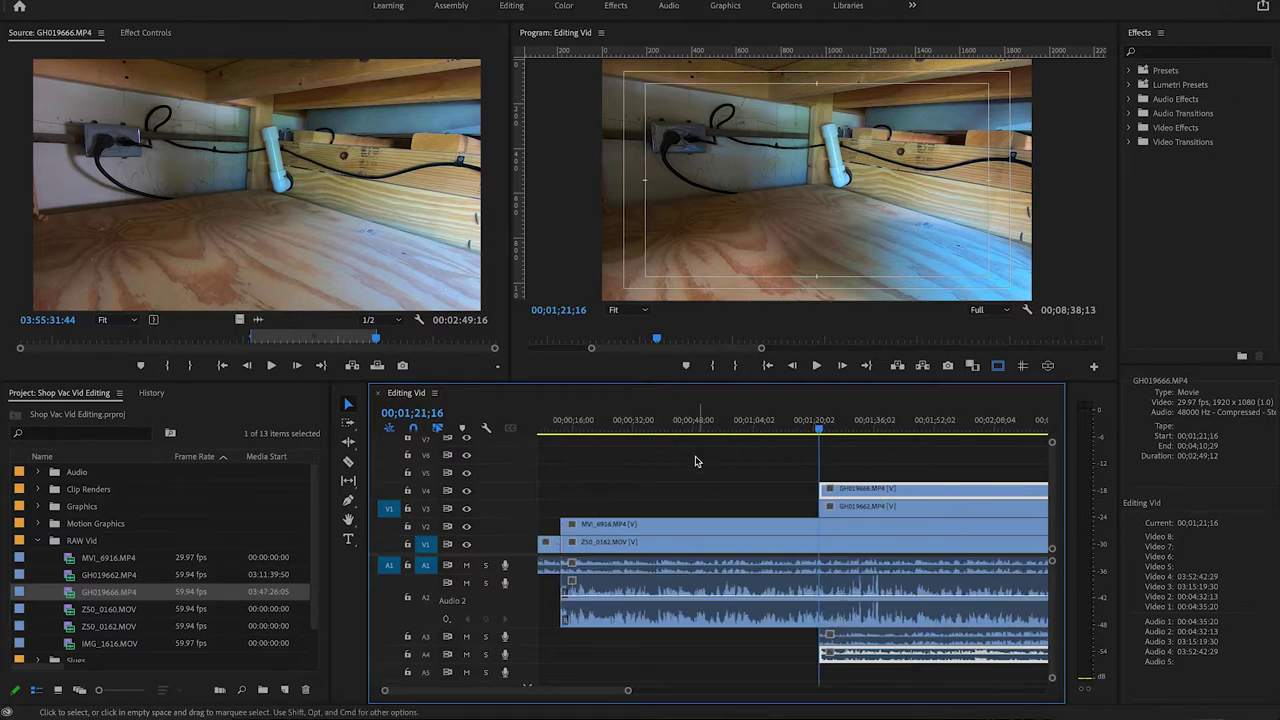
alt+scroll(670, 506, up, 7)
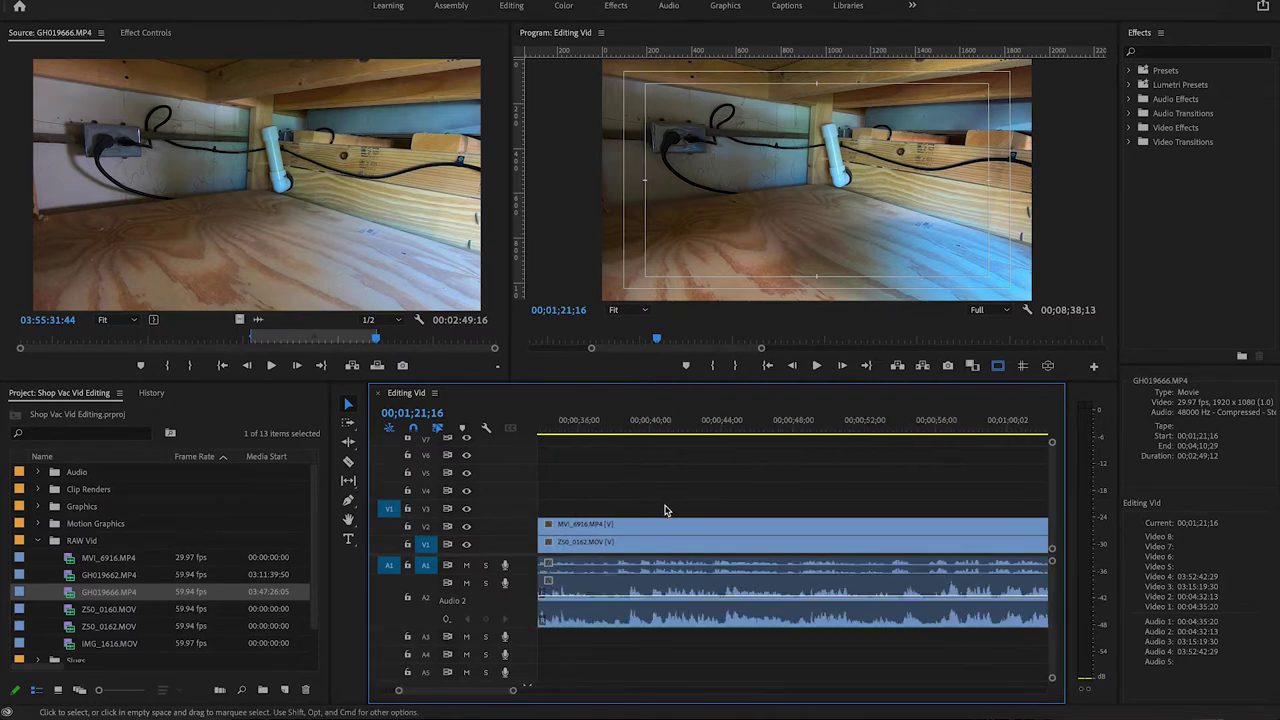
drag(518, 574, 516, 615)
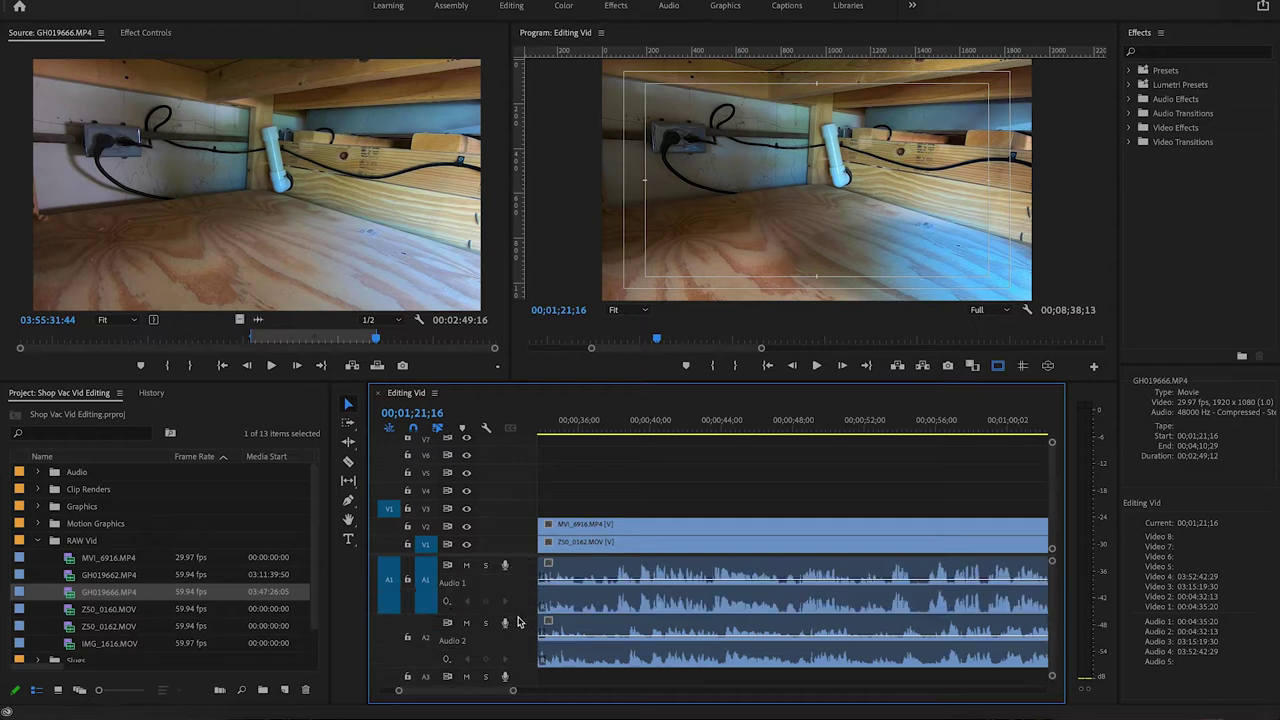
- Increase the Audio 2 track height and shift MVI_6916.MP4 to start at 00;00;12;10, lining its waveform up with Audio 1
drag(520, 670, 520, 690)
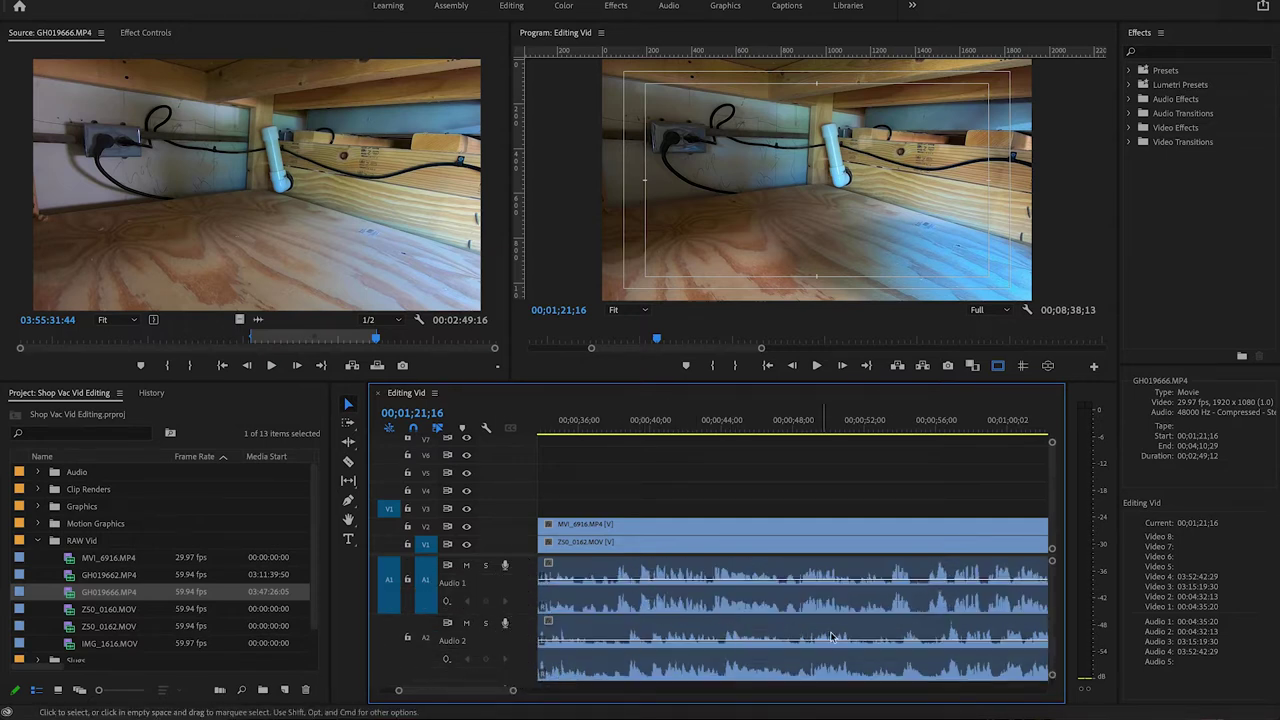
click(651, 527)
drag(668, 530, 651, 528)
scroll(640, 541, up, 3)
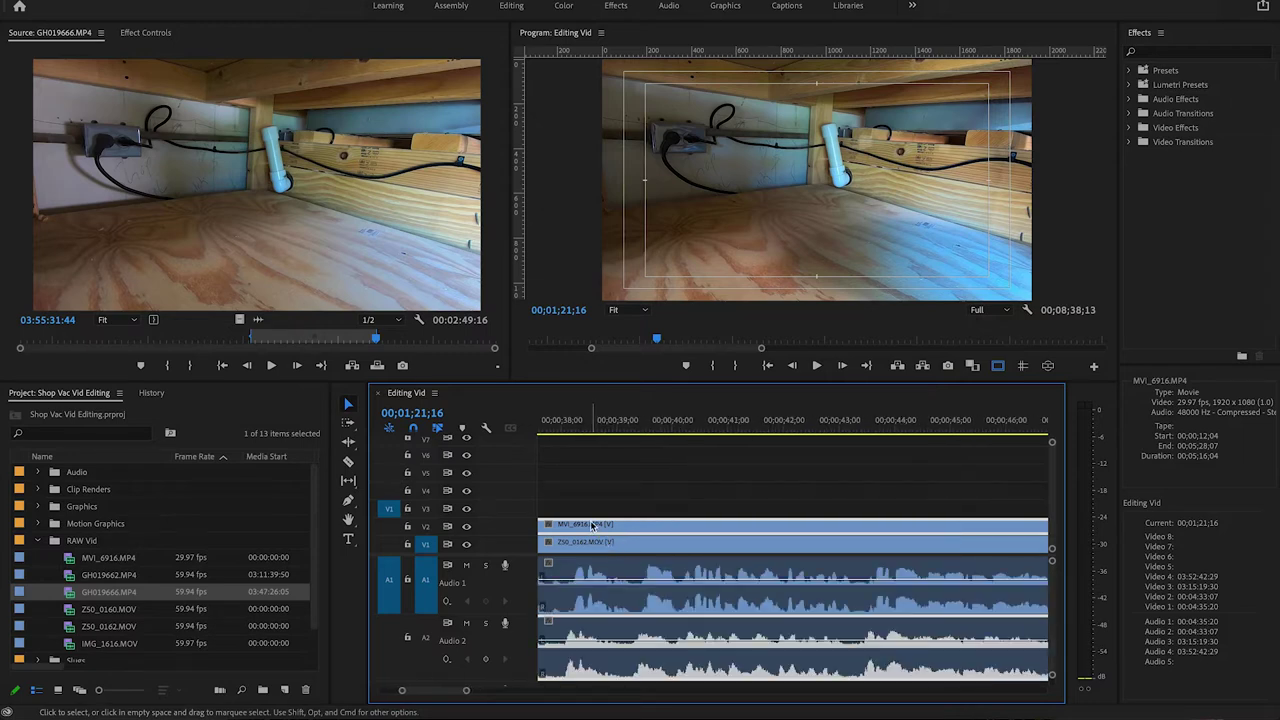
drag(591, 526, 591, 529)
- Play the sequence from about 00;00;38;06 to check that Audio 1 and Audio 2 are in sync
click(563, 428)
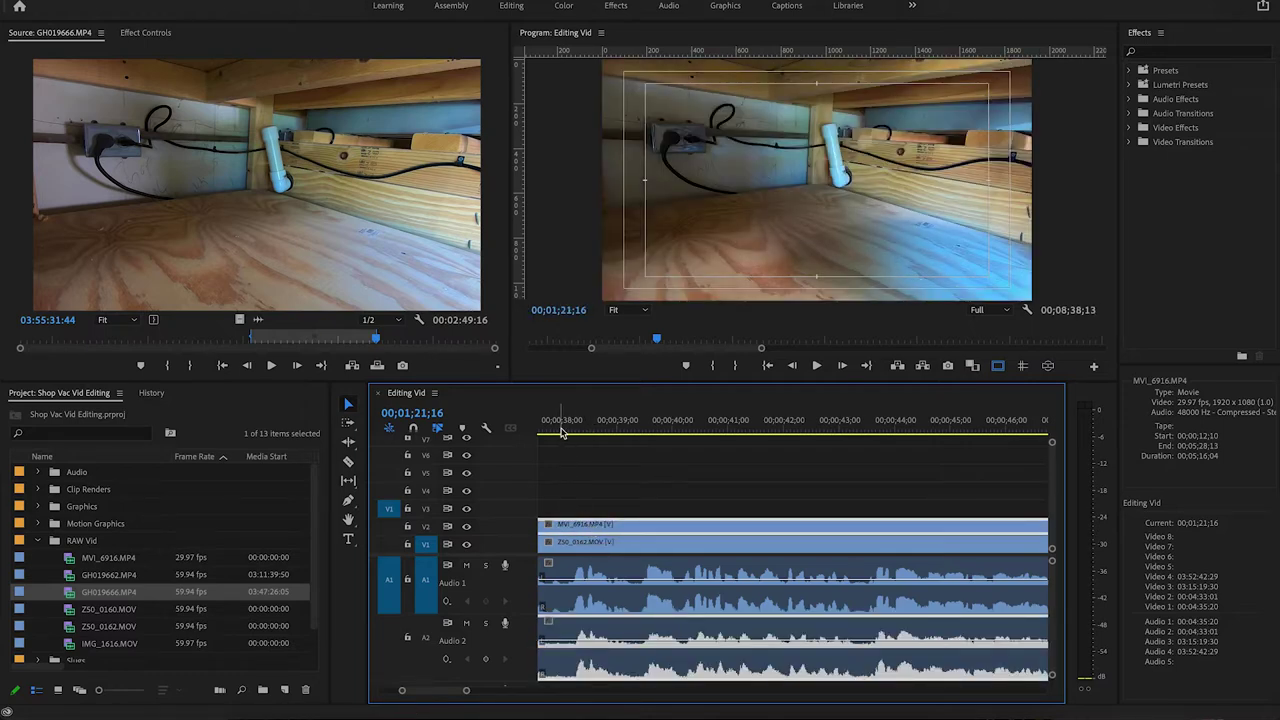
key(space)
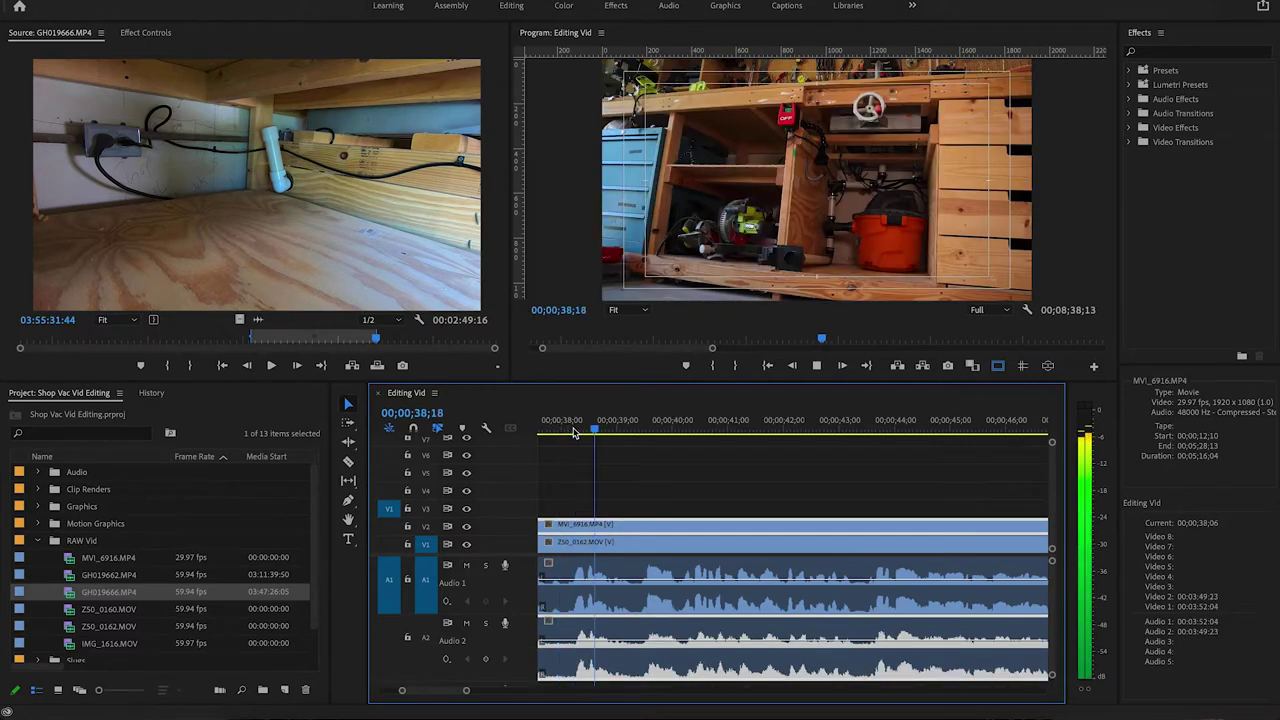
alt+scroll(580, 443, down, 6)
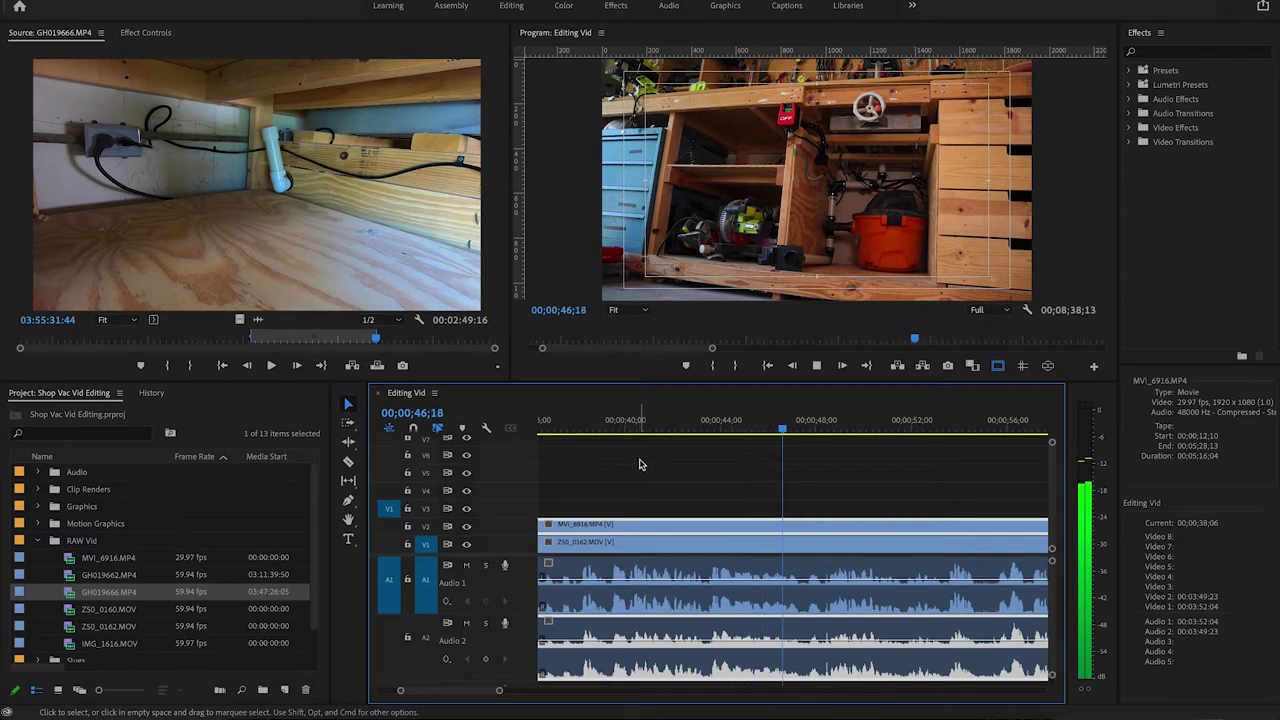
key(space)
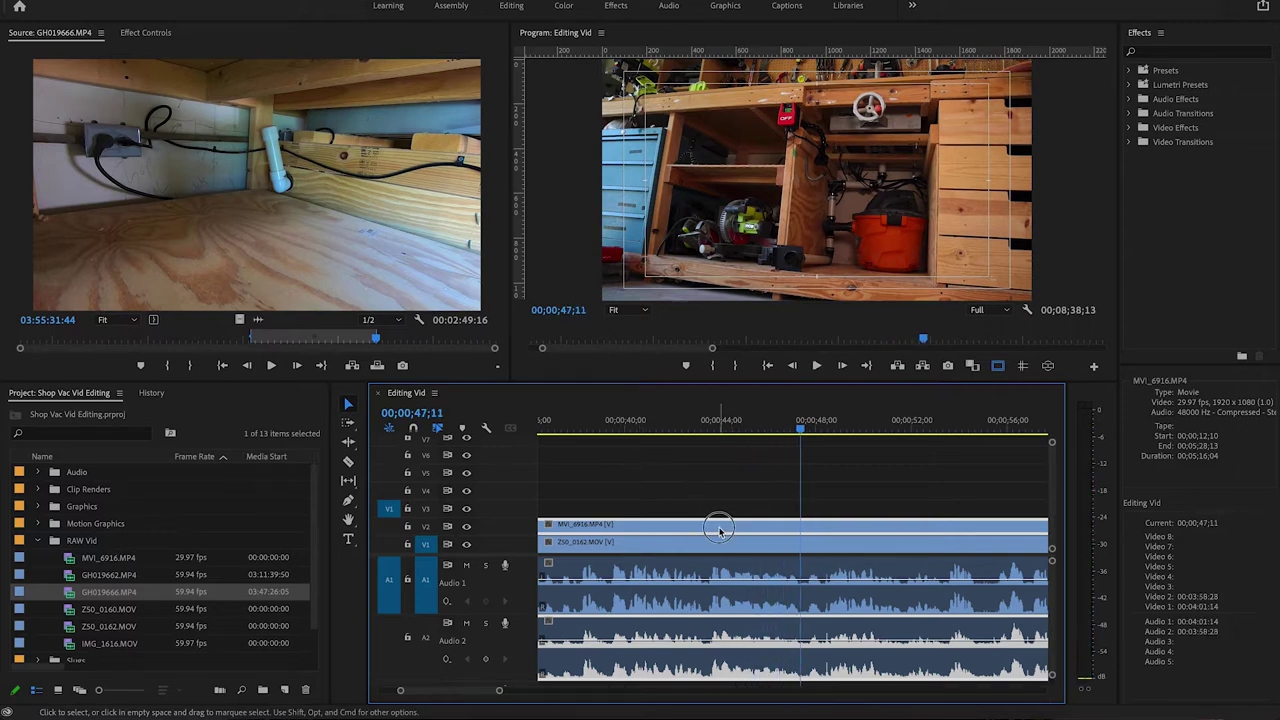
- Try offsetting MVI_6916.MP4 to start at 00;00;13;02 and play from 00;00;37;17 to compare the audio tracks
click(569, 427)
key(space)
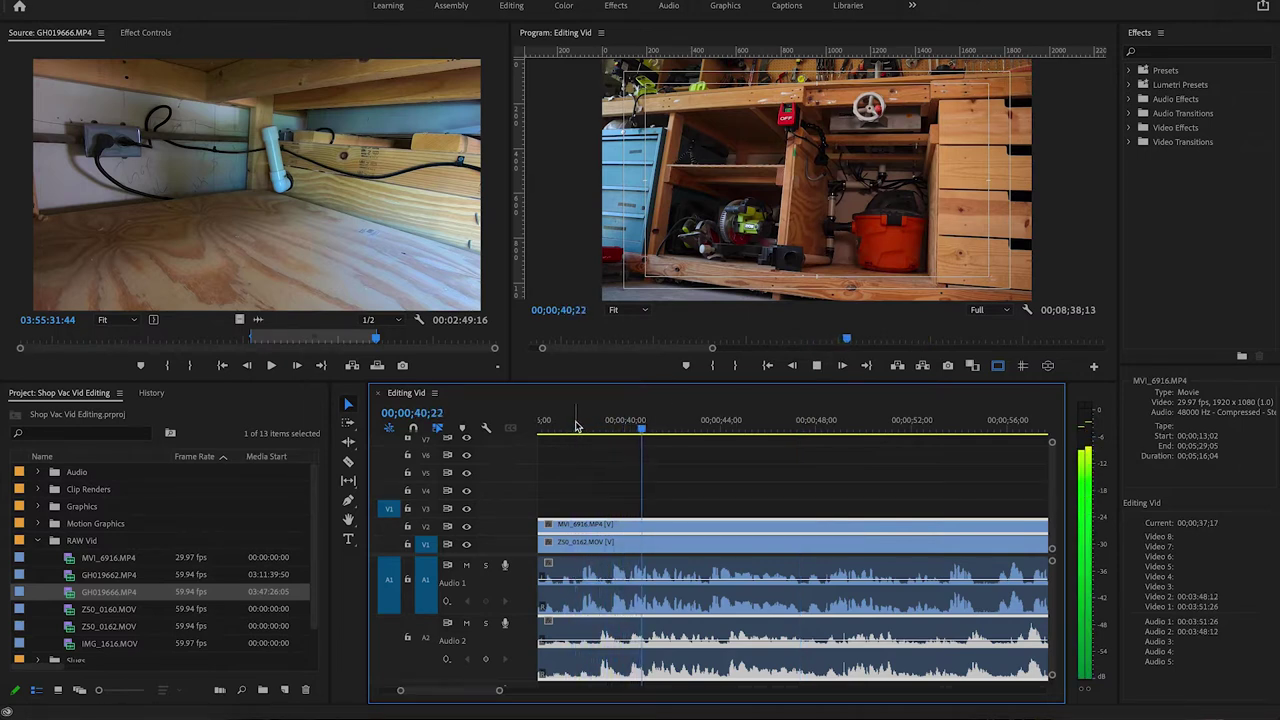
key(space)
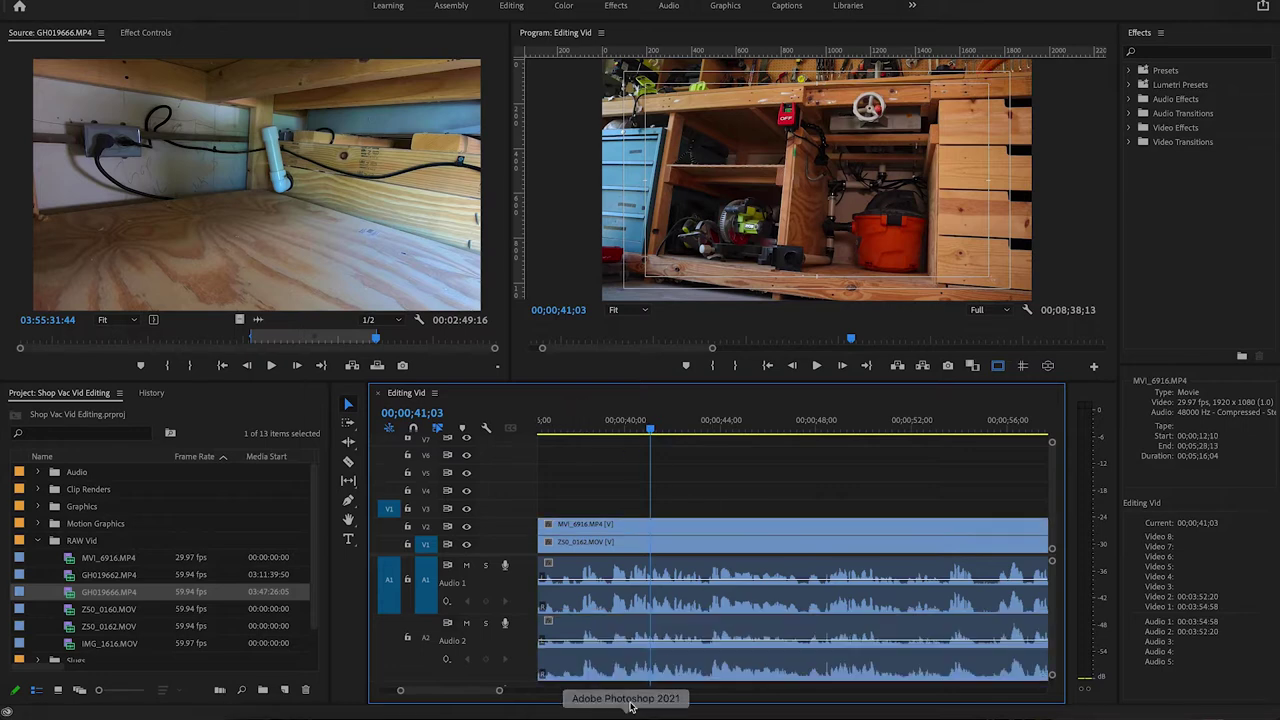
- Reduce the heights of the Audio 1 and Audio 2 tracks and mute A2
scroll(670, 645, down, 2)
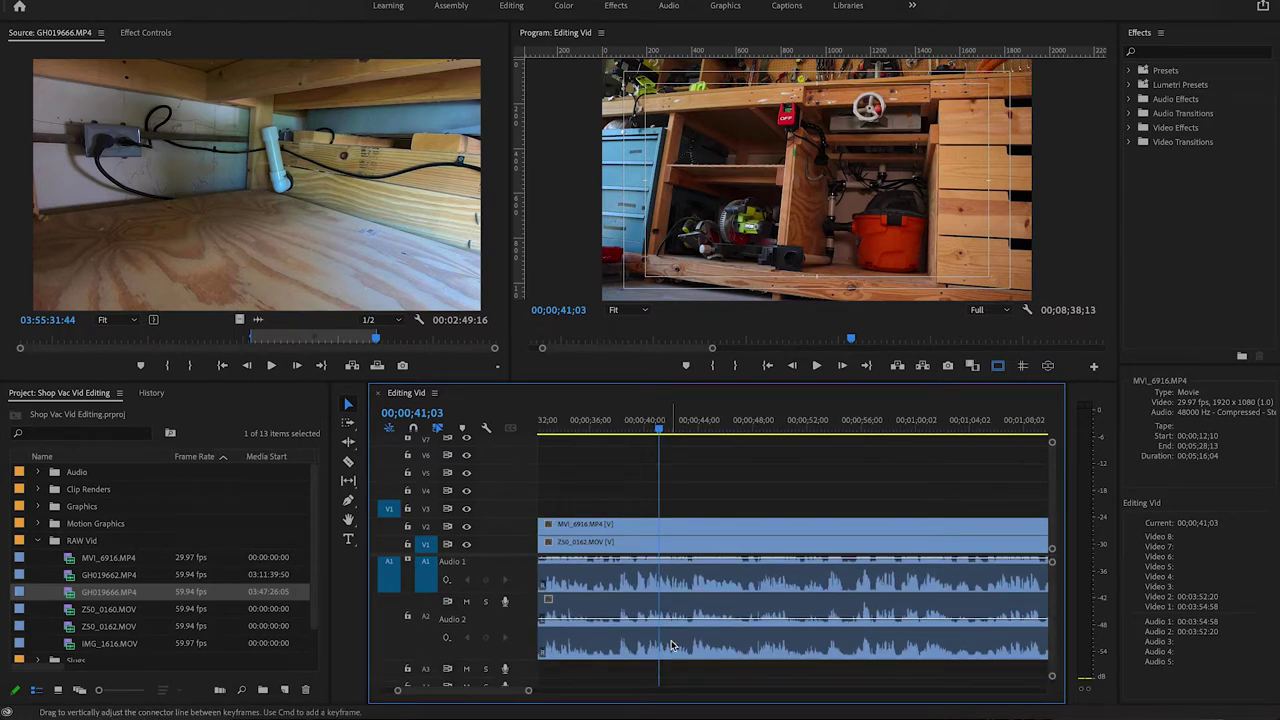
scroll(716, 647, down, 1)
scroll(716, 647, down, 4)
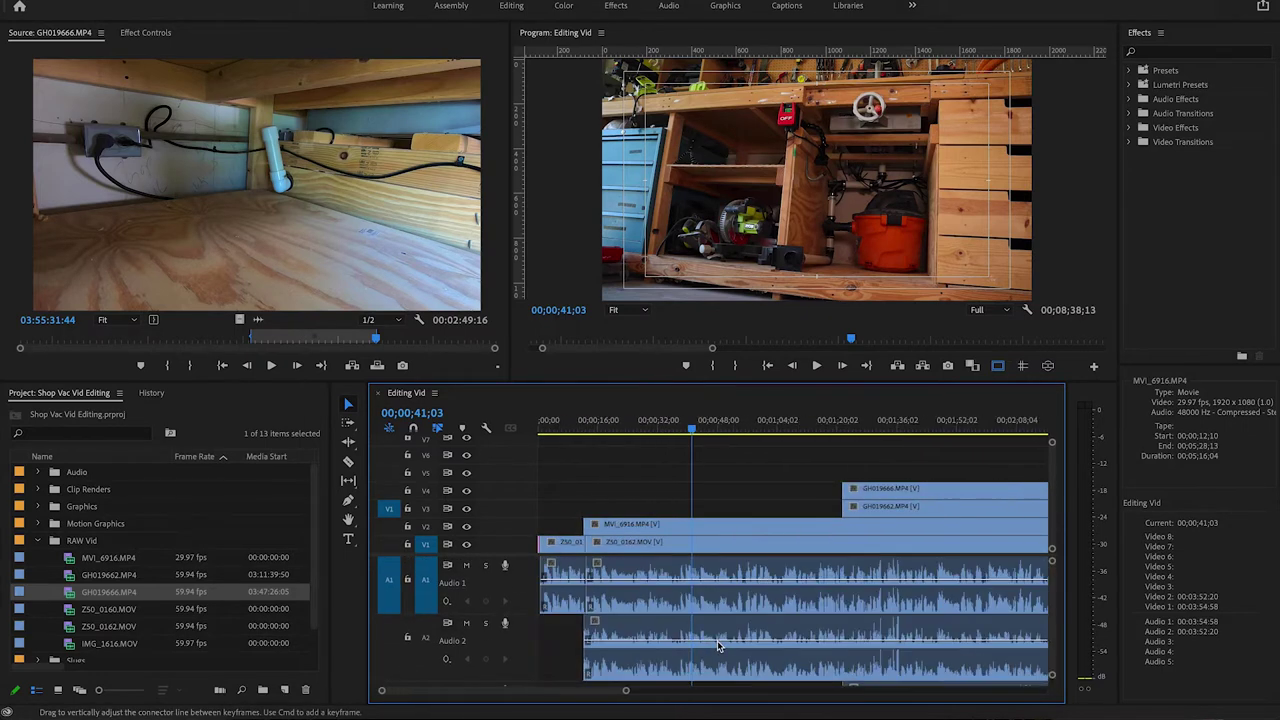
drag(521, 613, 514, 586)
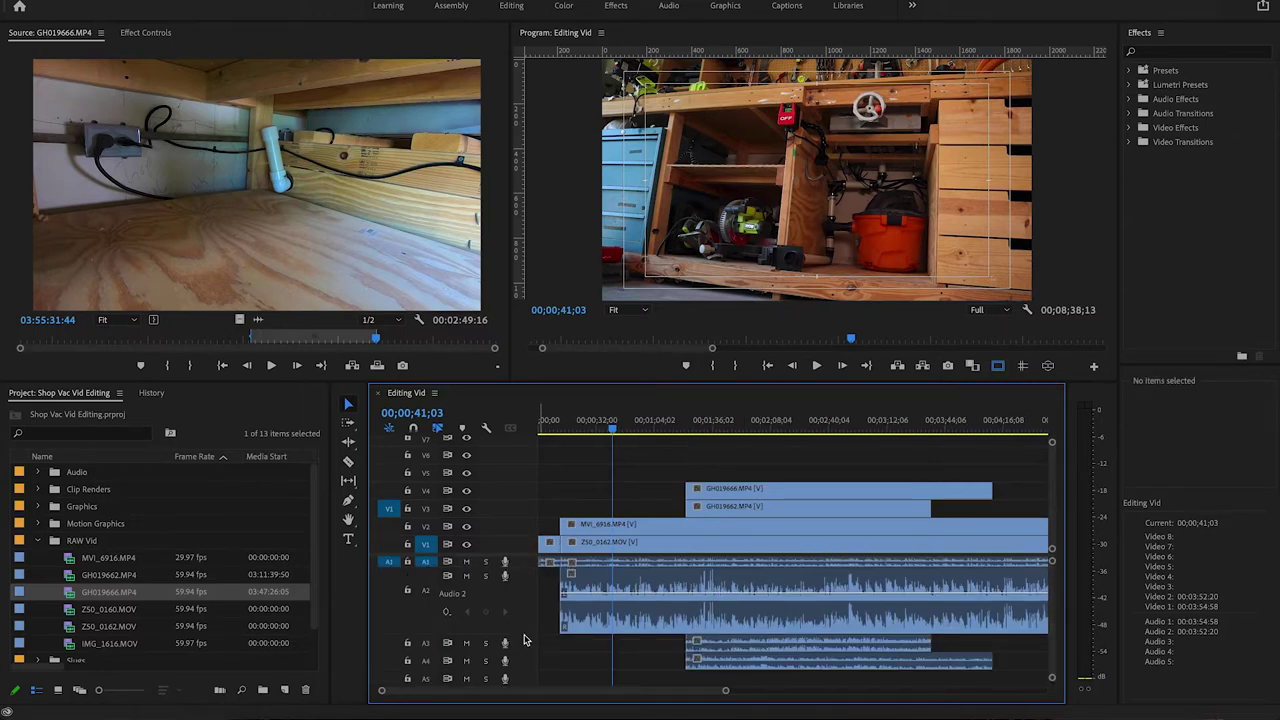
drag(523, 569, 527, 591)
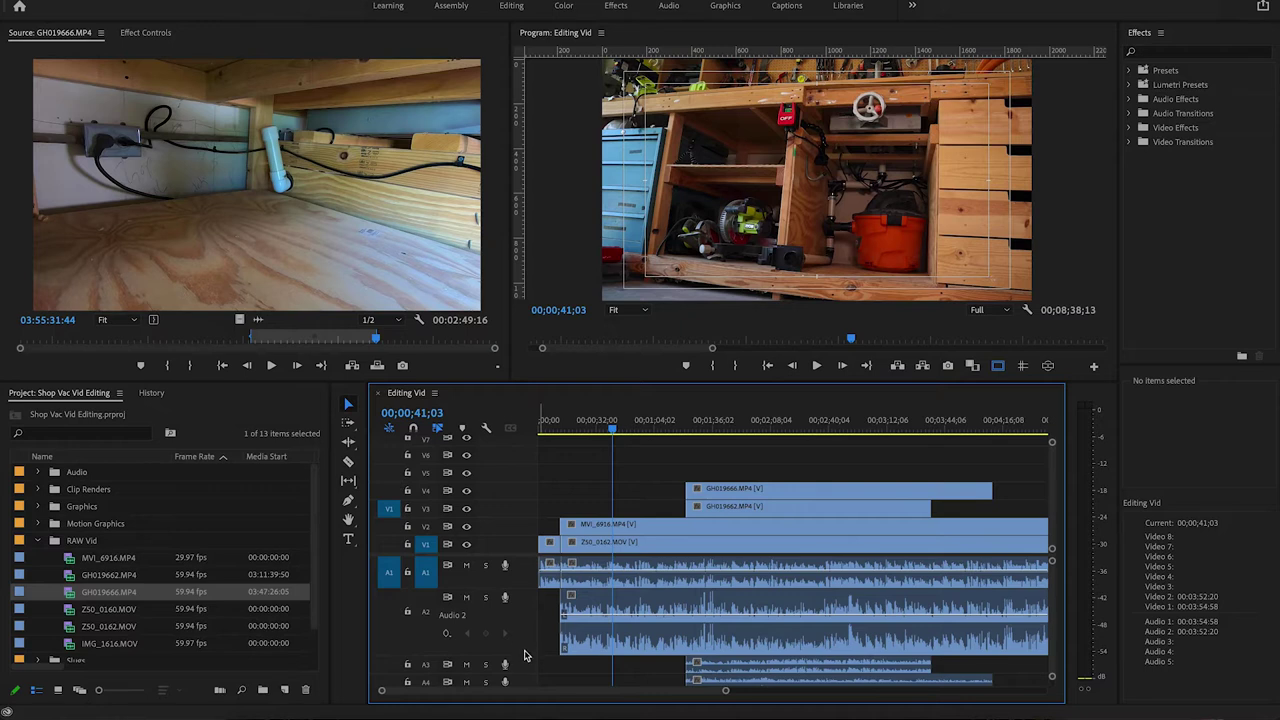
drag(524, 655, 521, 596)
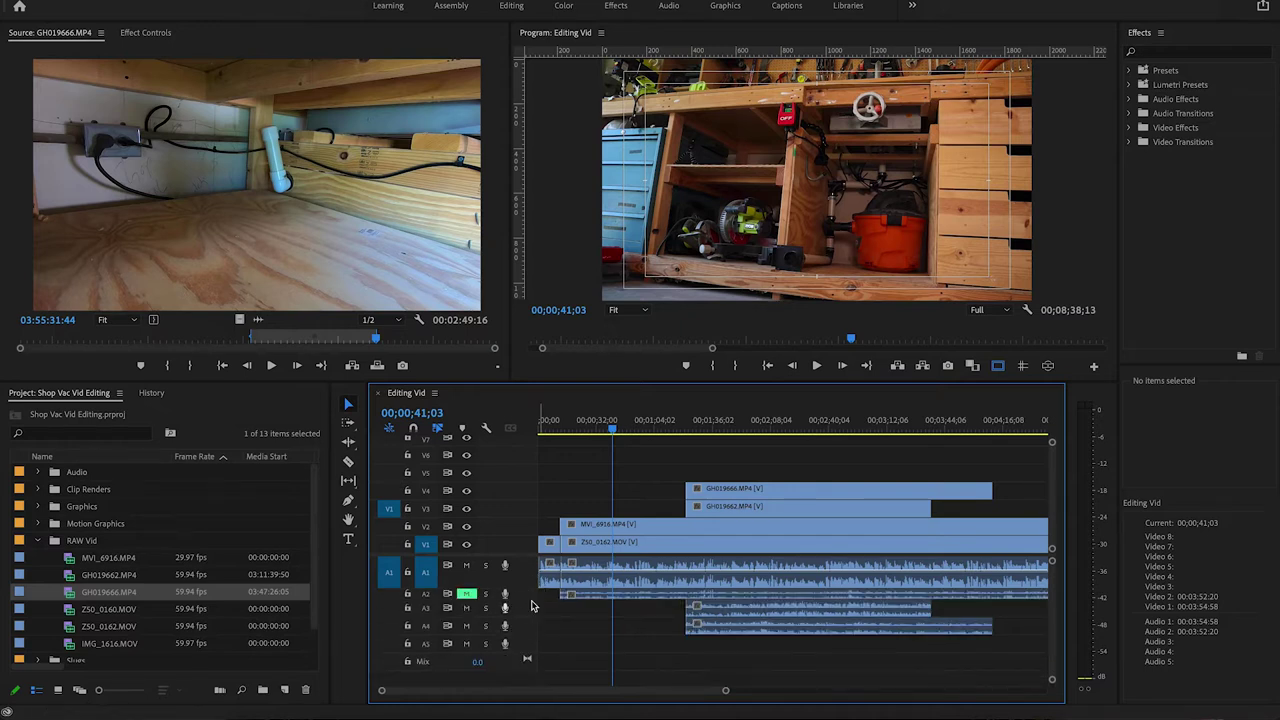
- Expand the Audio 3 track to show the waveform of GH019662.MP4
scroll(654, 612, down, 5)
scroll(638, 612, up, 2)
drag(615, 690, 584, 690)
double_click(514, 609)
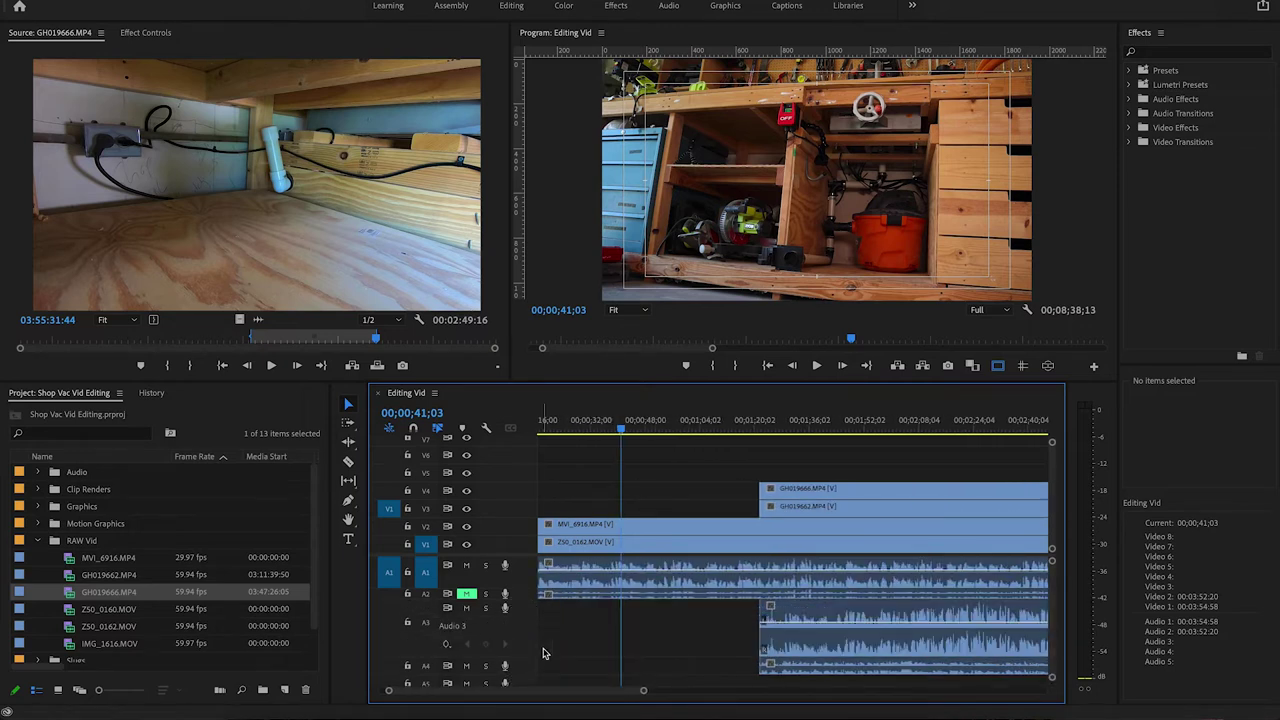
- Mute A4 and play the sequence from 00;01;32;06 to compare Audio 1 with Audio 3
click(796, 424)
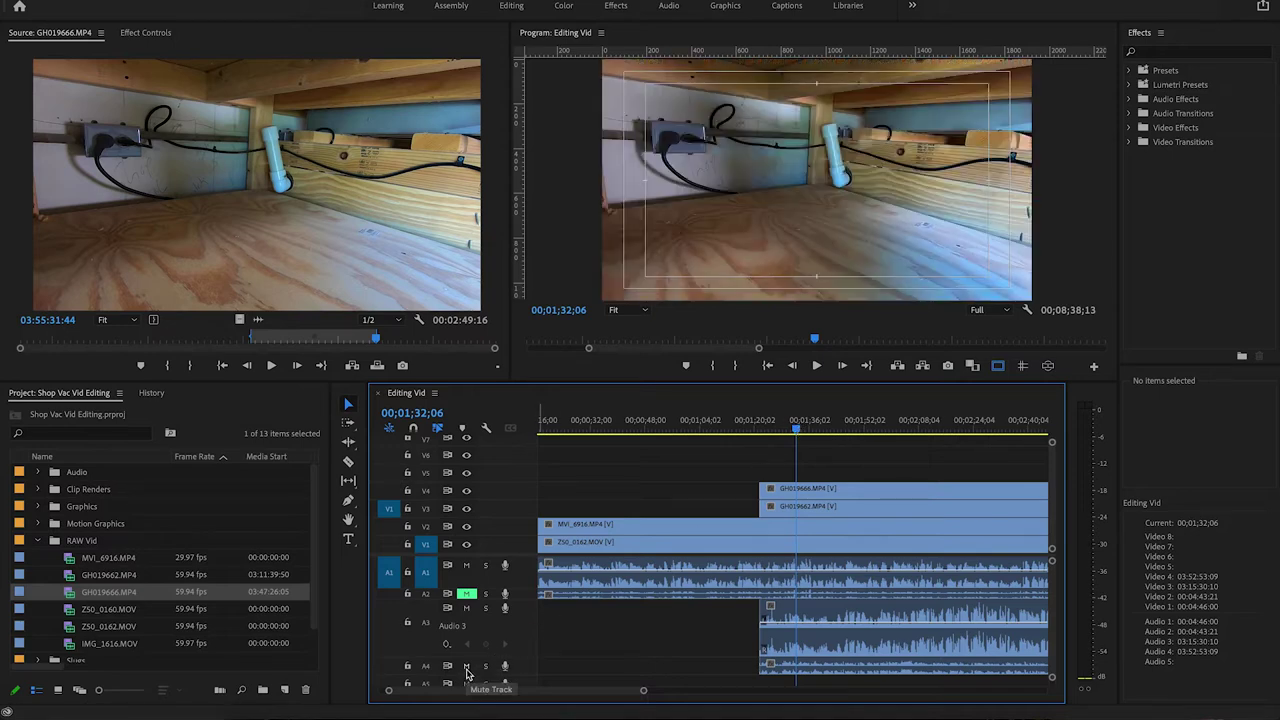
click(466, 666)
key(space)
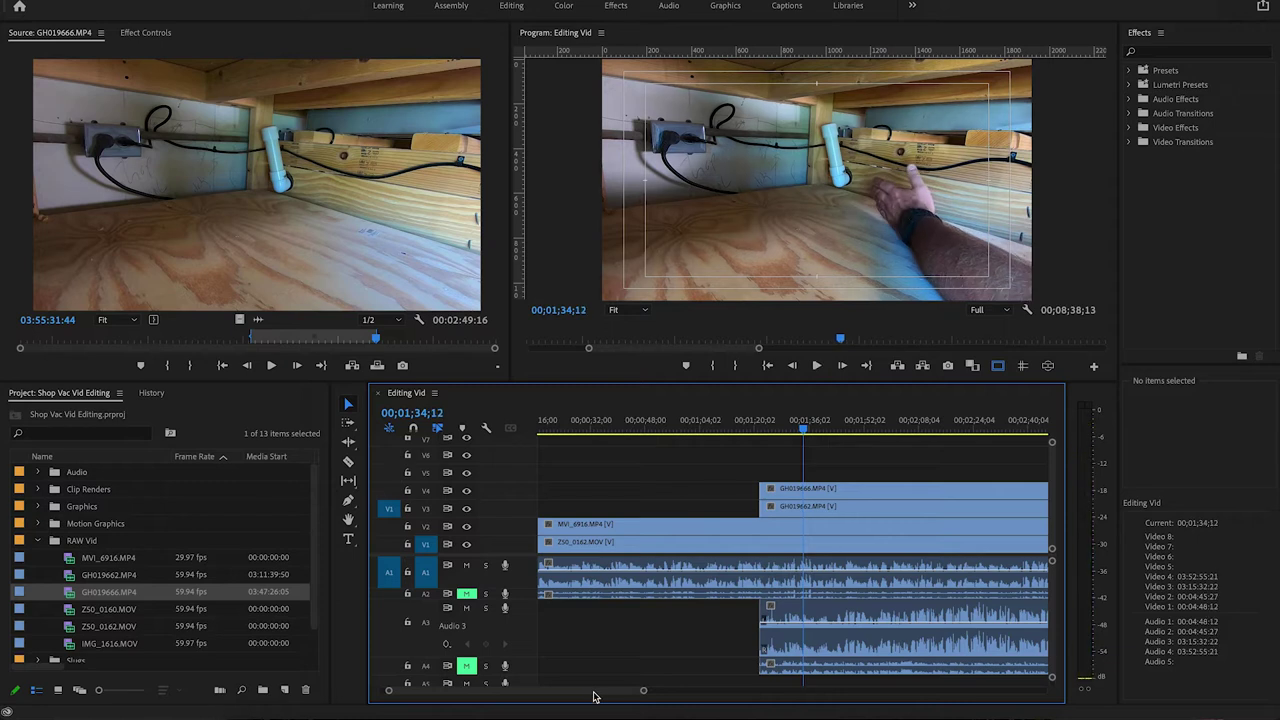
- Increase the Audio 1 track height so its waveform can be compared with Audio 3
drag(594, 693, 617, 689)
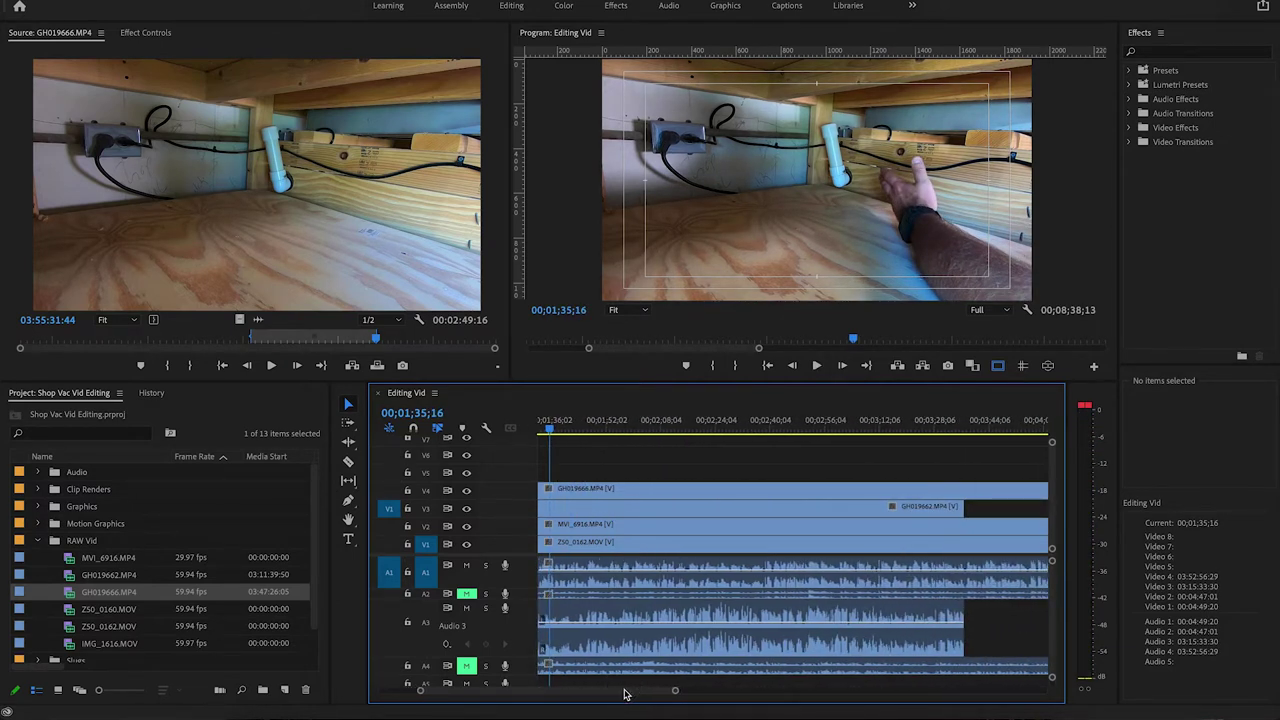
drag(530, 587, 530, 601)
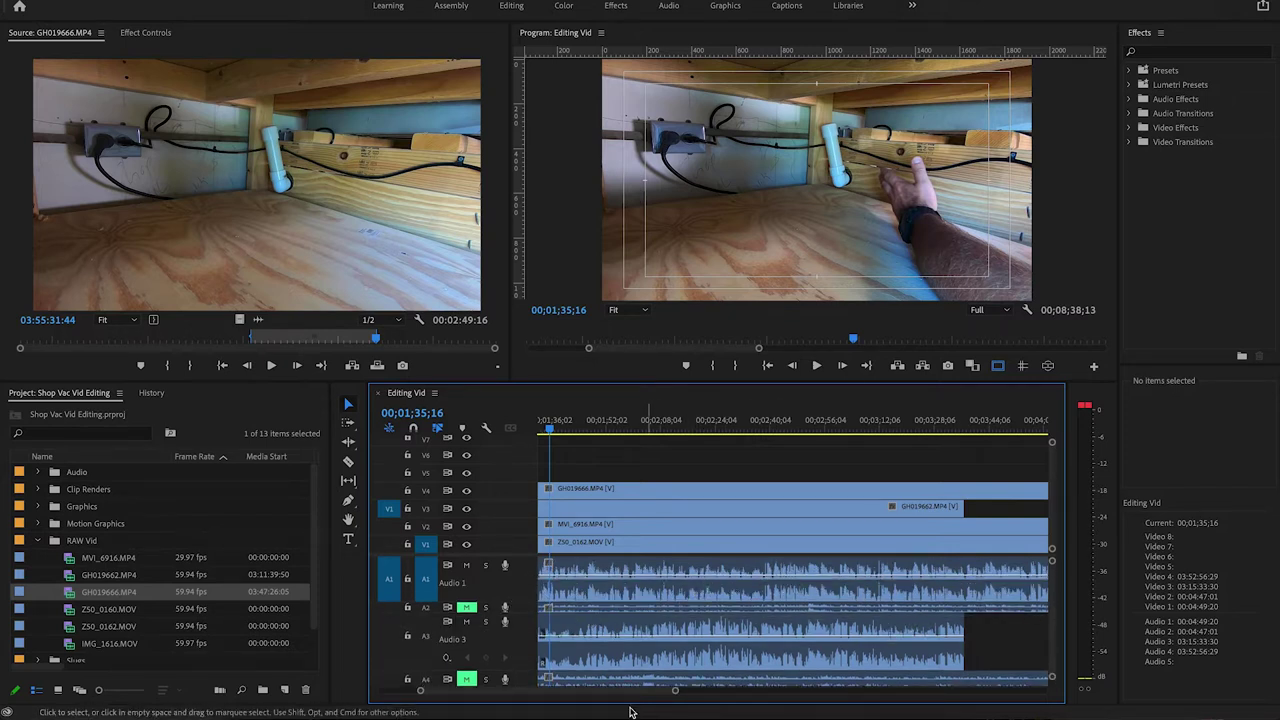
drag(622, 691, 603, 691)
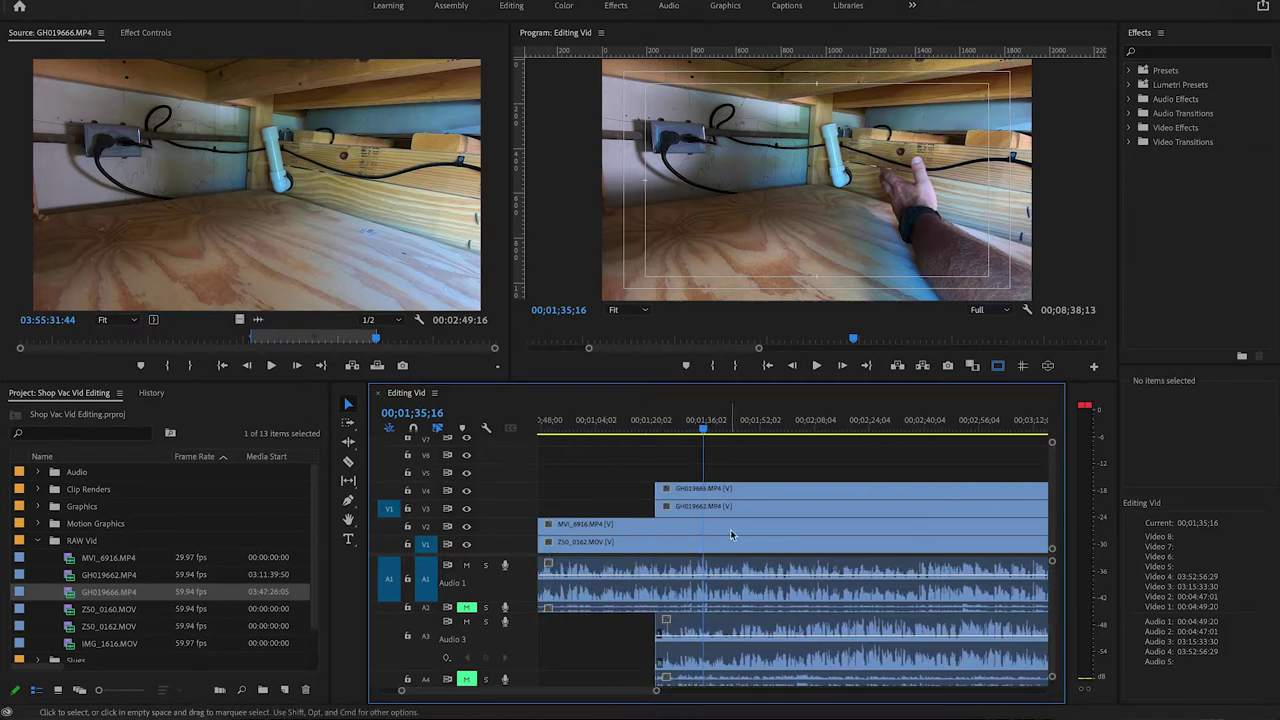
- Try moving GH019662.MP4 earlier on V3 and A3, ending with its start at 00;00;49;21
drag(840, 488, 723, 488)
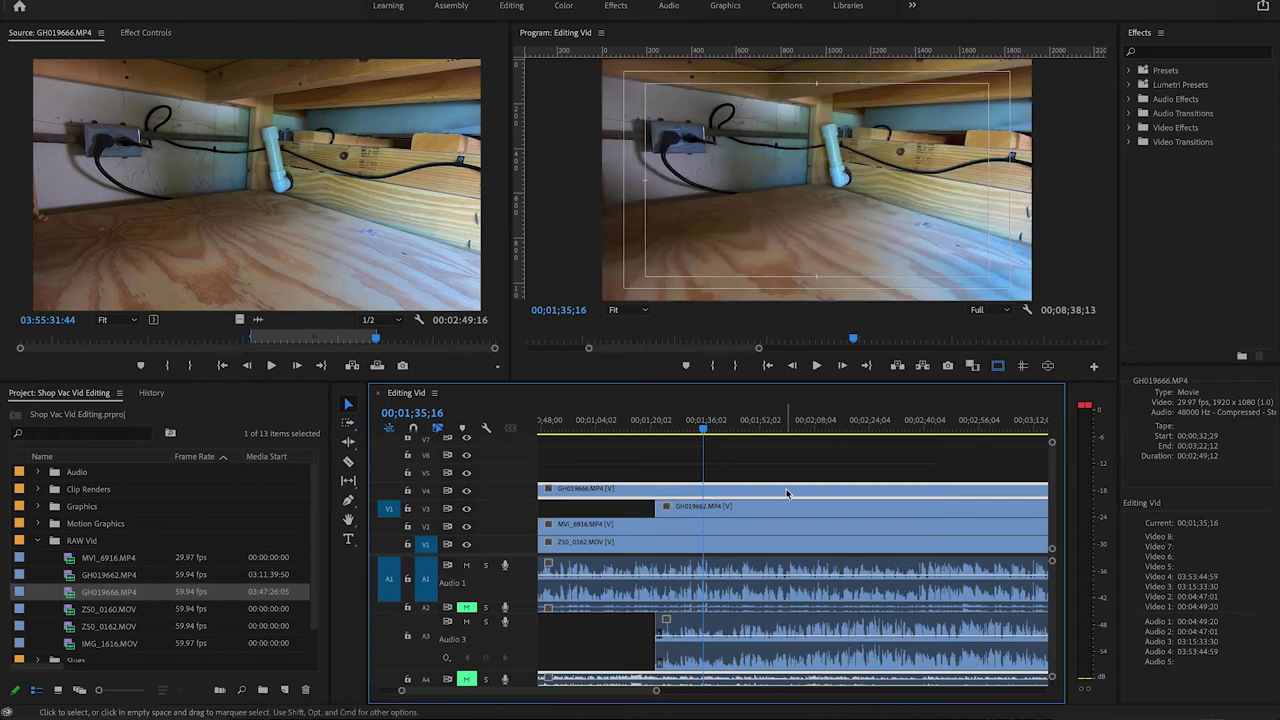
key(super+z)
drag(769, 512, 609, 514)
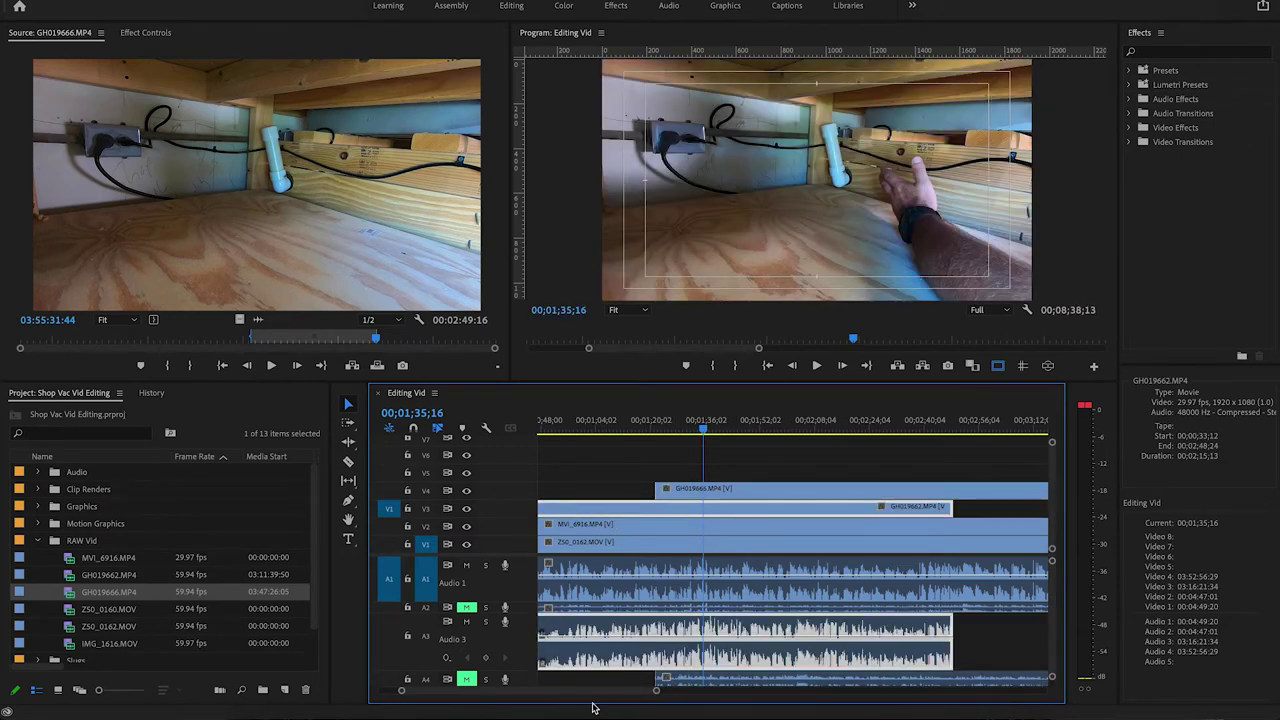
drag(578, 700, 575, 697)
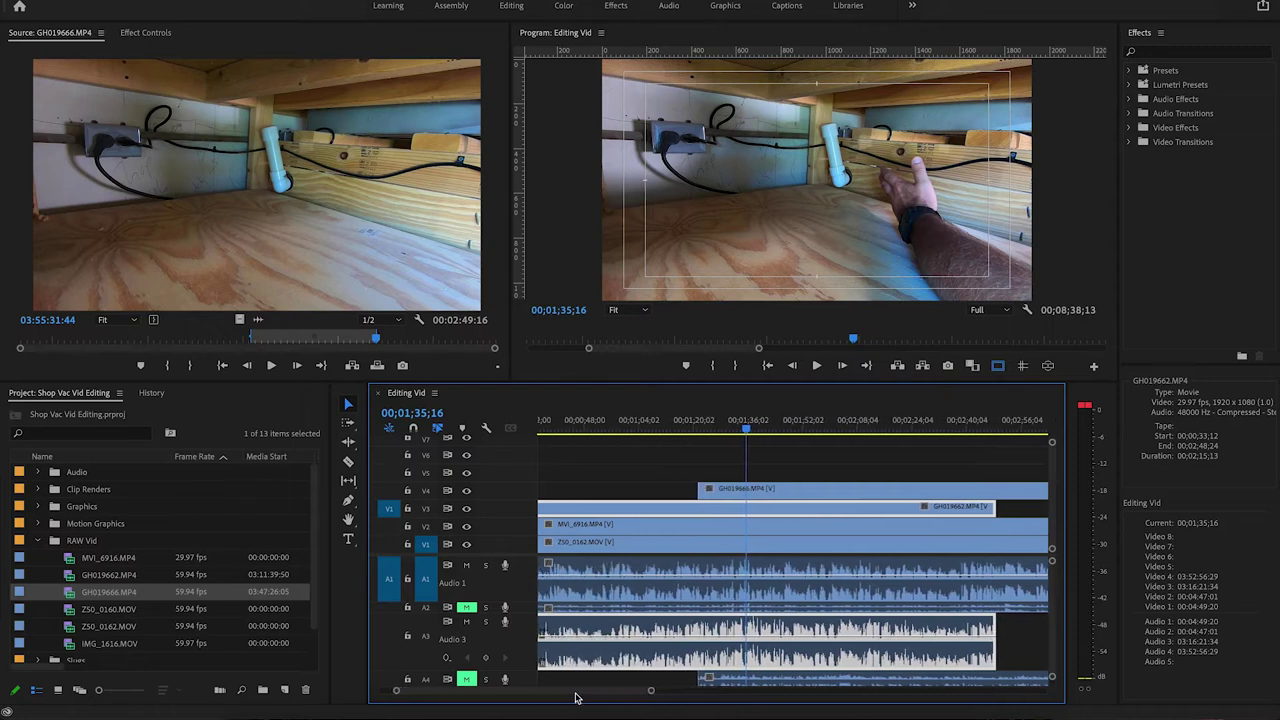
drag(663, 509, 727, 510)
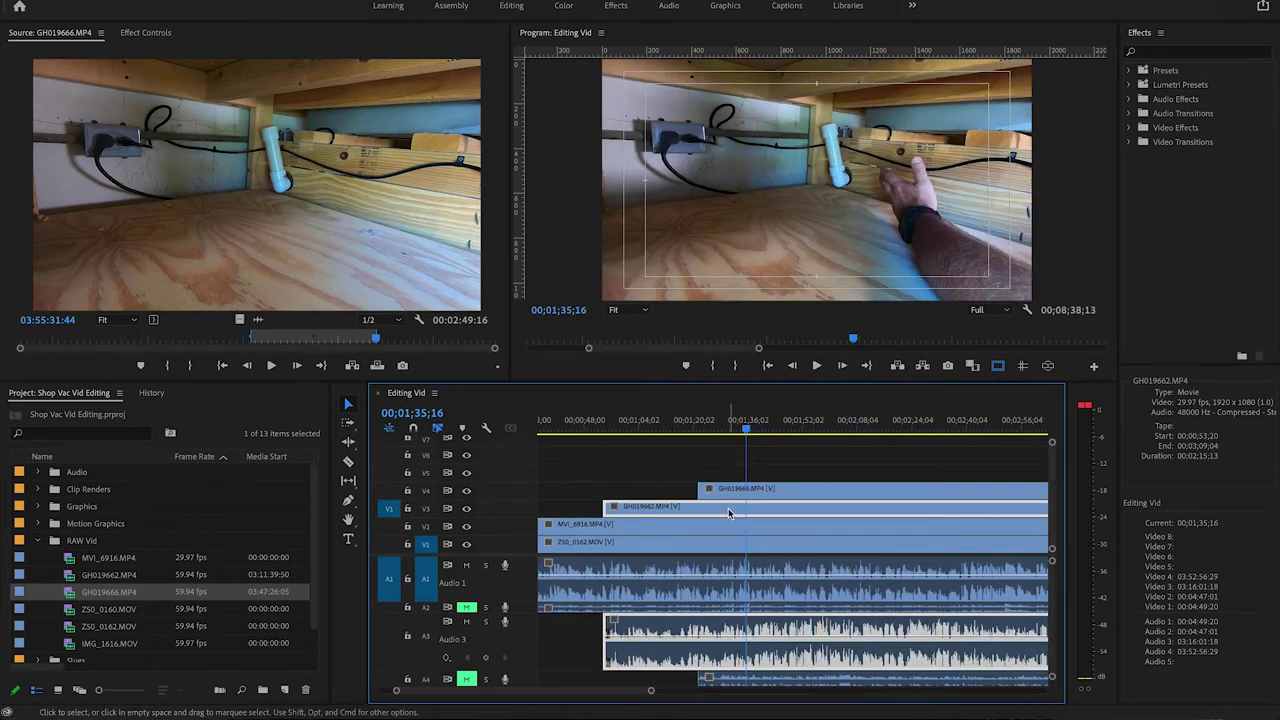
mouse_move(728, 516)
mouse_down()
mouse_move(708, 511)
mouse_move(722, 513)
mouse_up()
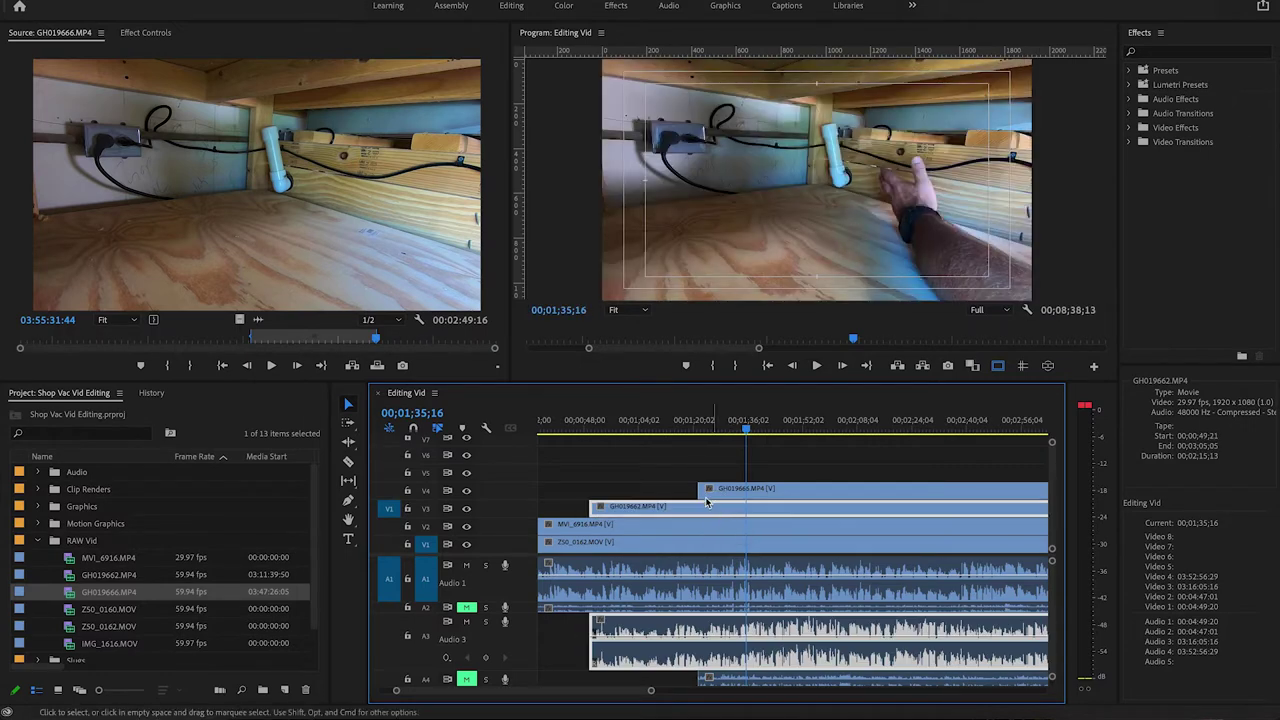
- Play from 00;01;06;14 to check the sync and try moving GH019662.MP4 to start at 00;01;03;11
click(648, 420)
key(space)
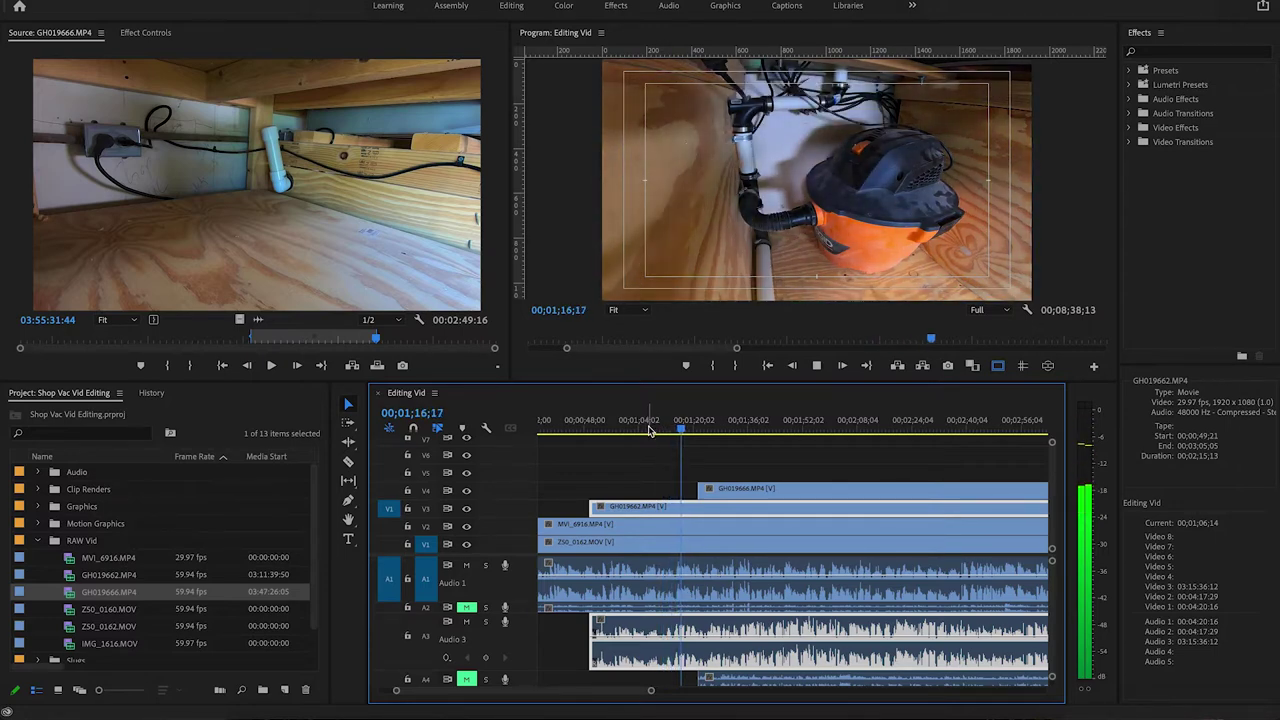
key(space)
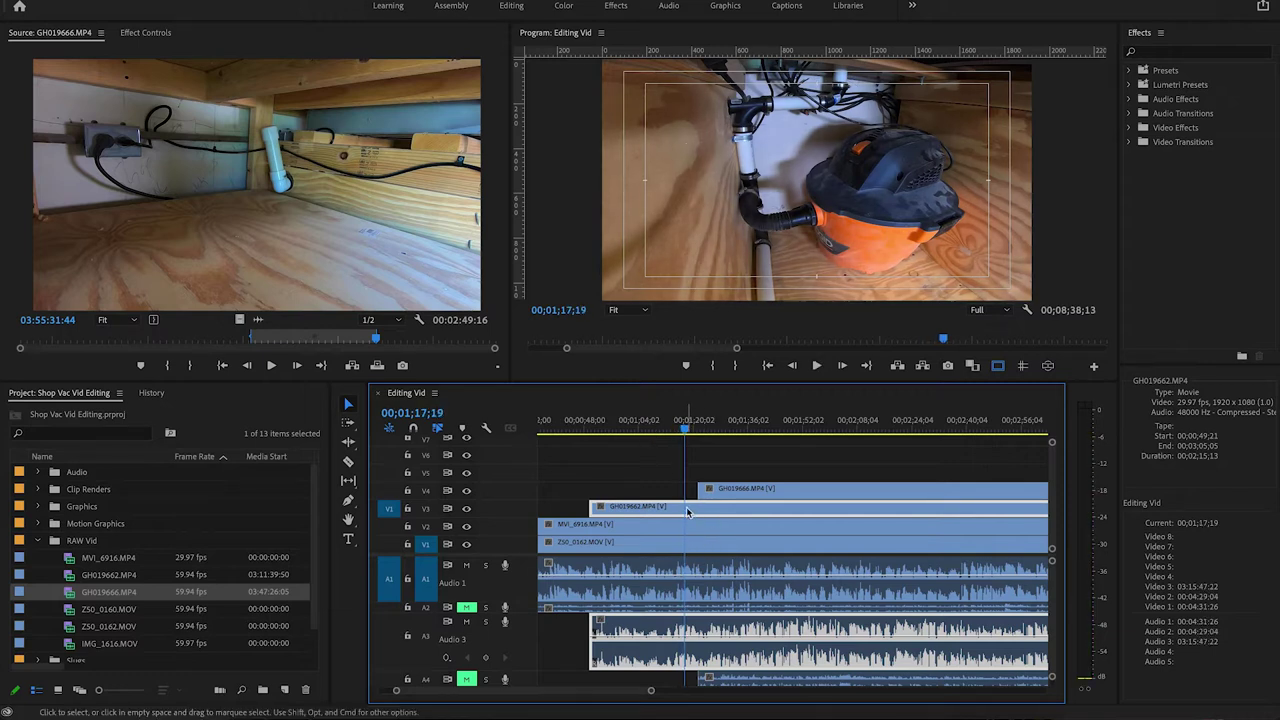
mouse_move(608, 689)
mouse_down()
mouse_move(619, 692)
mouse_move(608, 689)
mouse_up()
drag(632, 512, 668, 508)
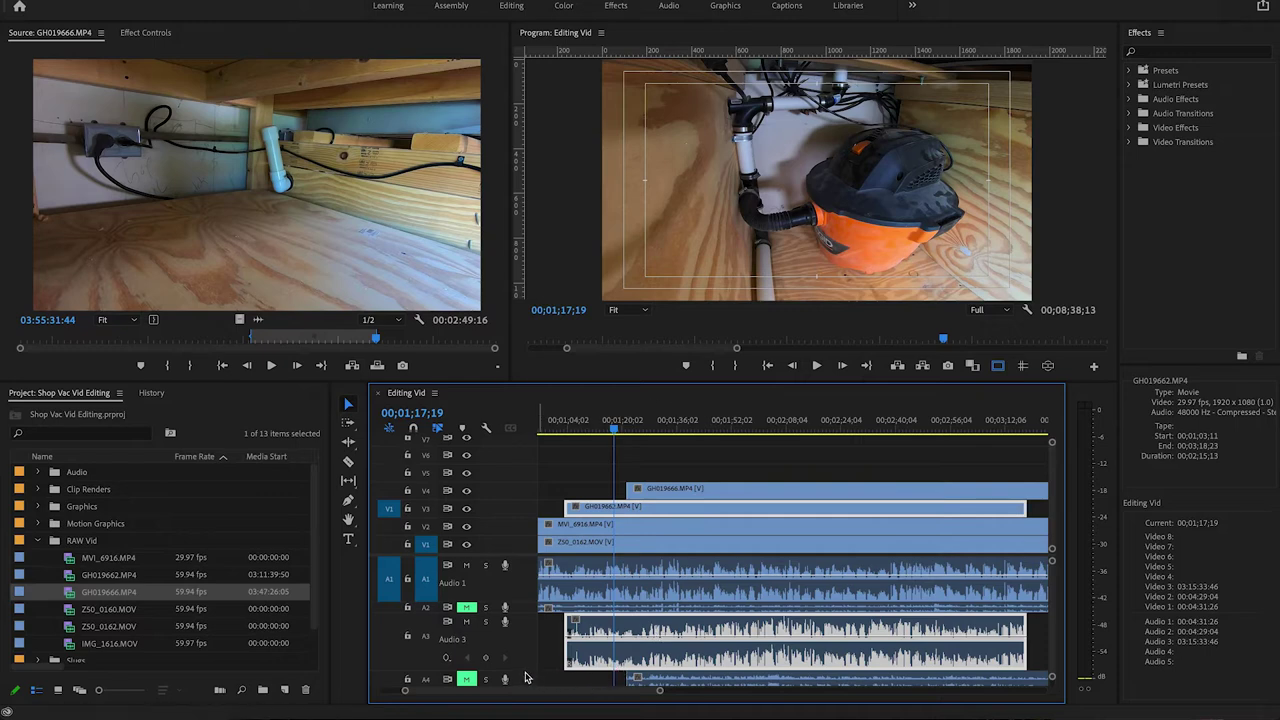
- Enlarge the timeline area and increase the heights of the Audio 1 and Audio 3 tracks
drag(573, 381, 566, 241)
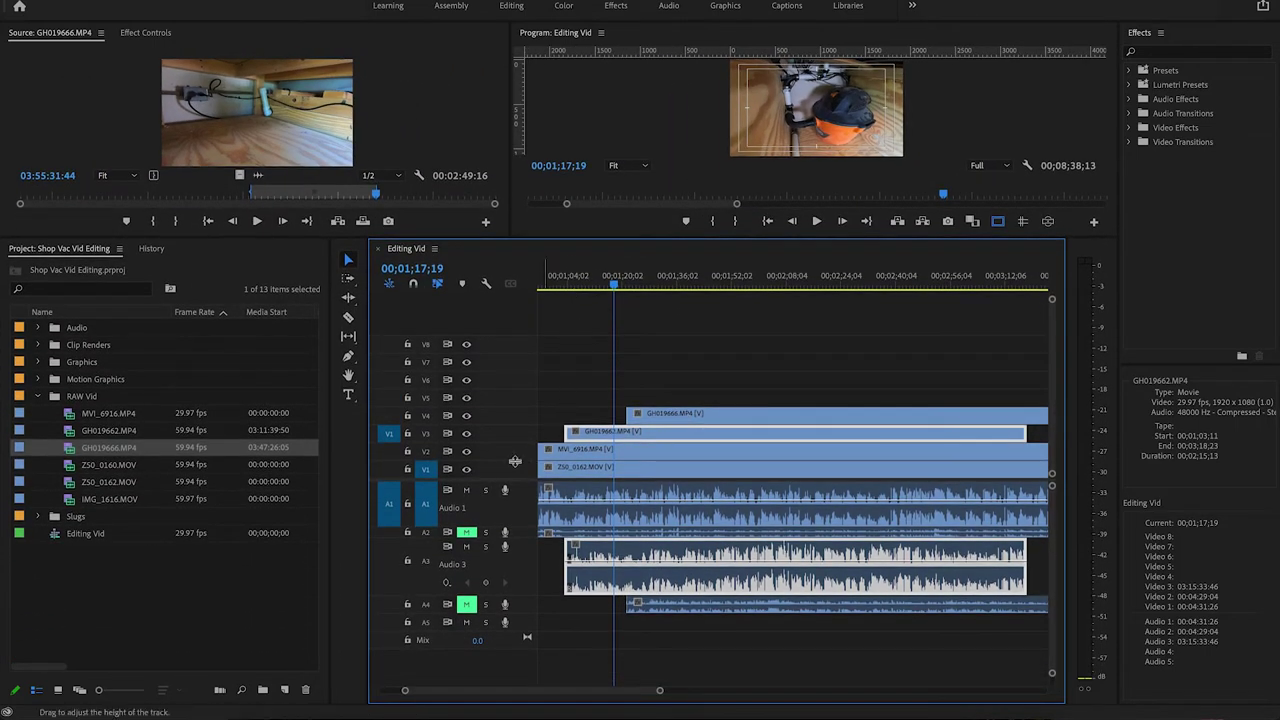
drag(510, 533, 521, 557)
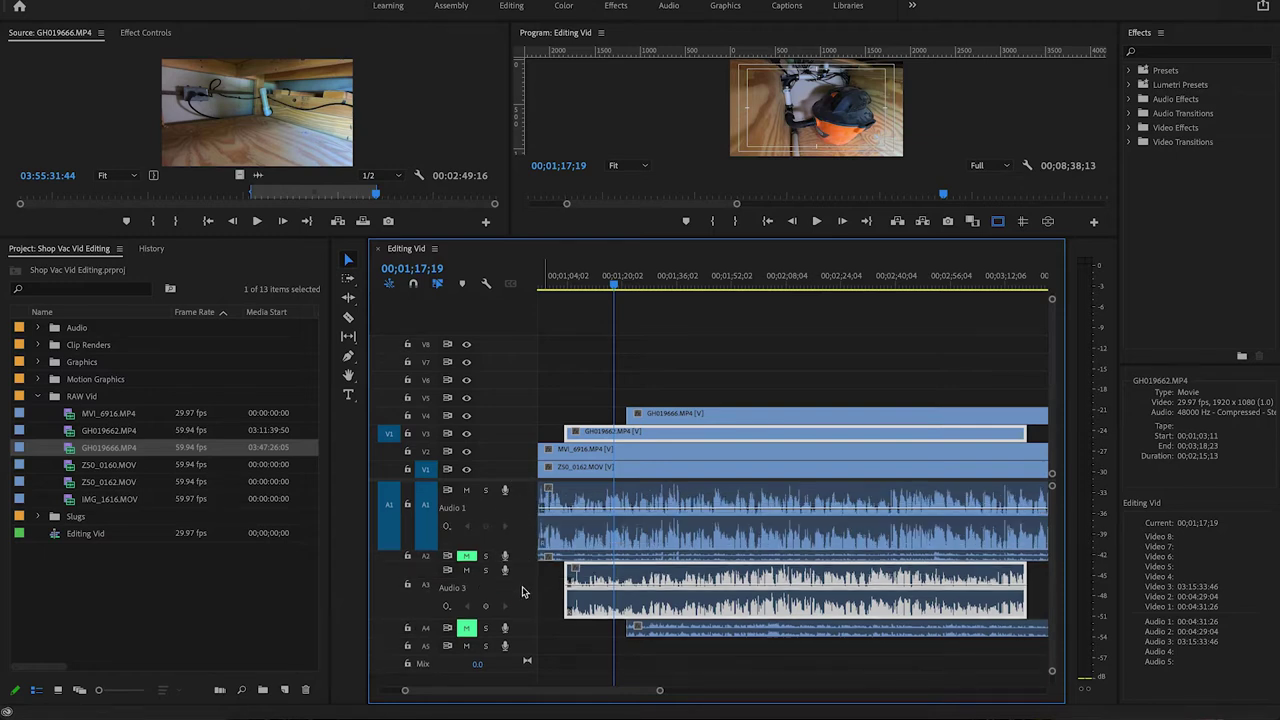
drag(522, 617, 525, 650)
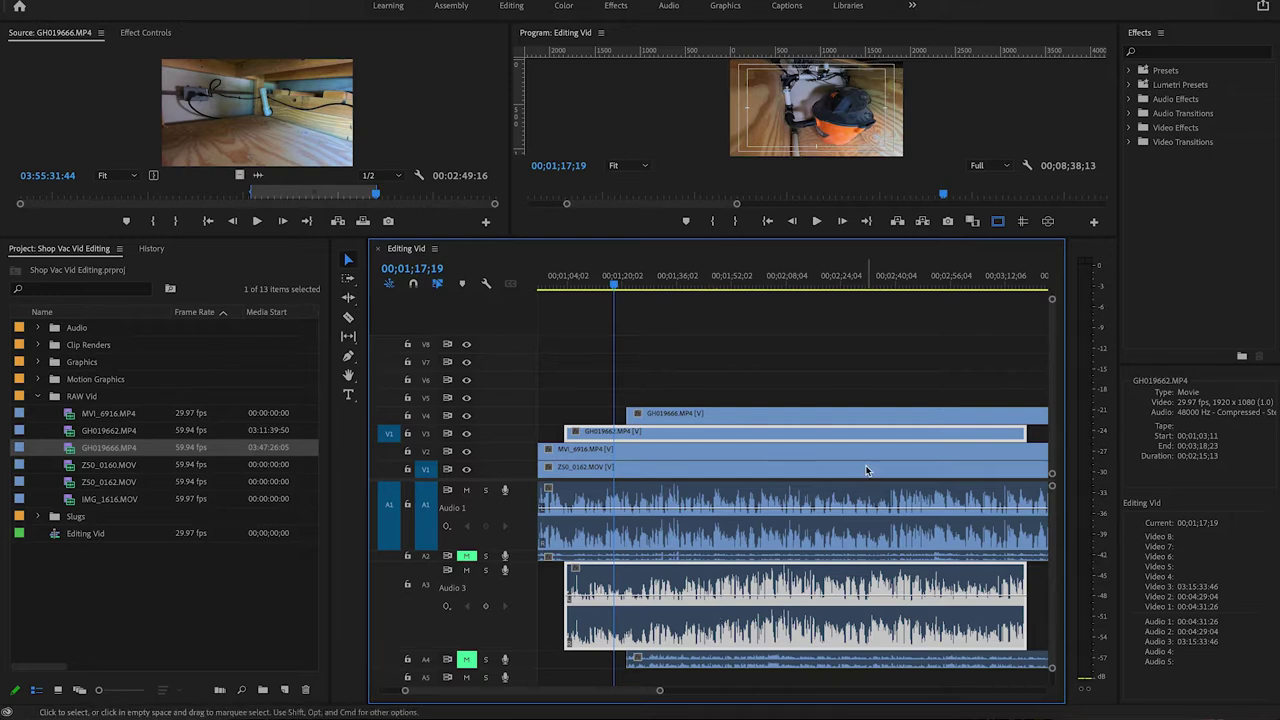
- Move GH019662.MP4 to start at 00;00;30;15 and play from 00;00;51;19 to check its sync with Audio 1
drag(634, 692, 605, 693)
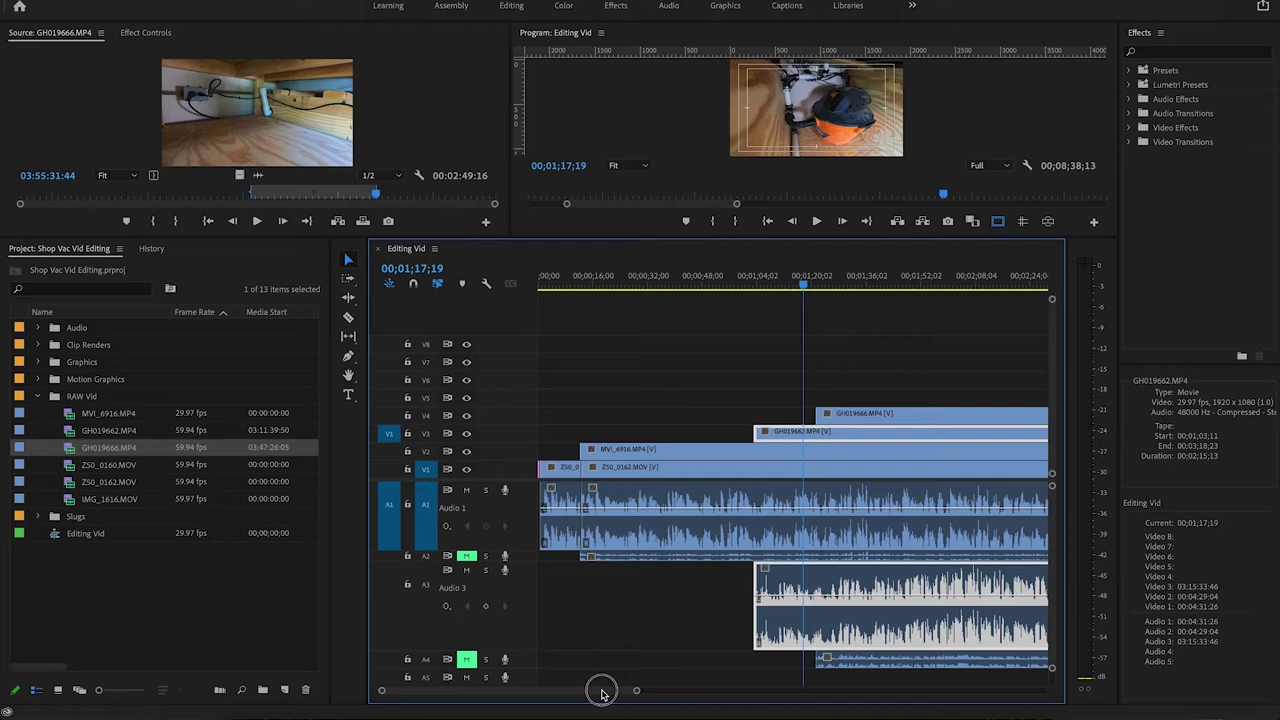
drag(852, 436, 747, 434)
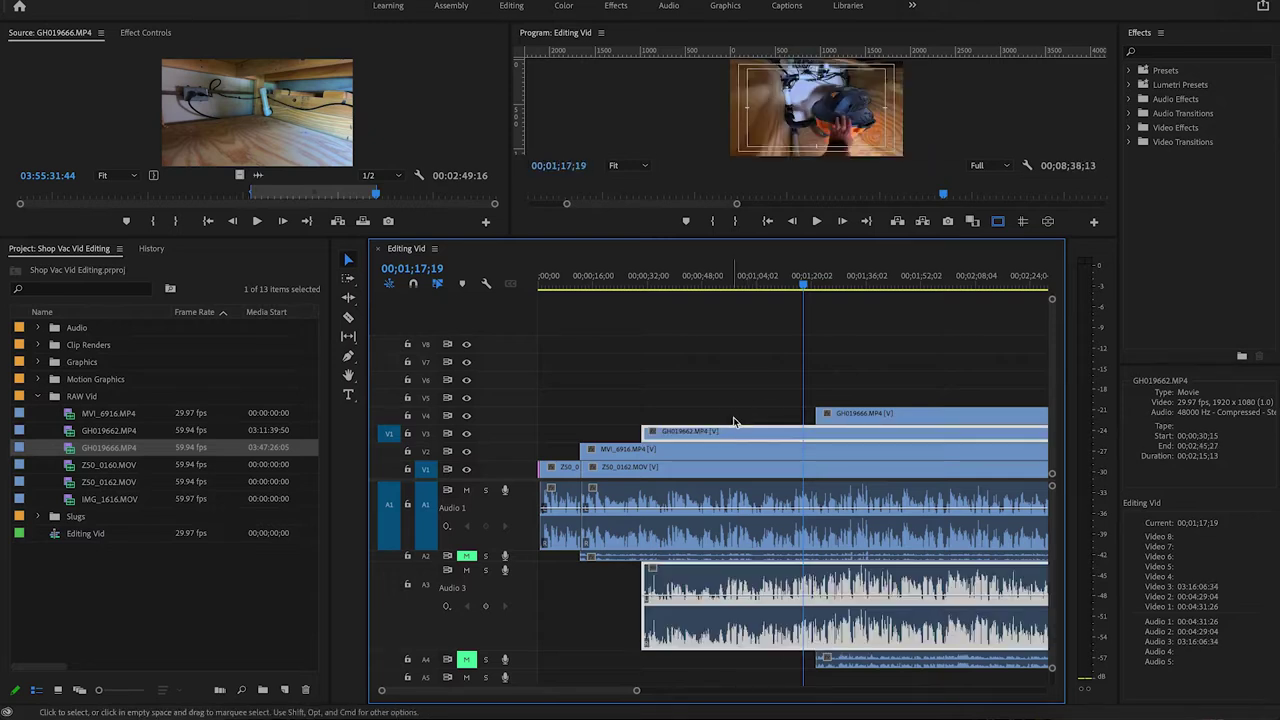
click(717, 283)
key(space)
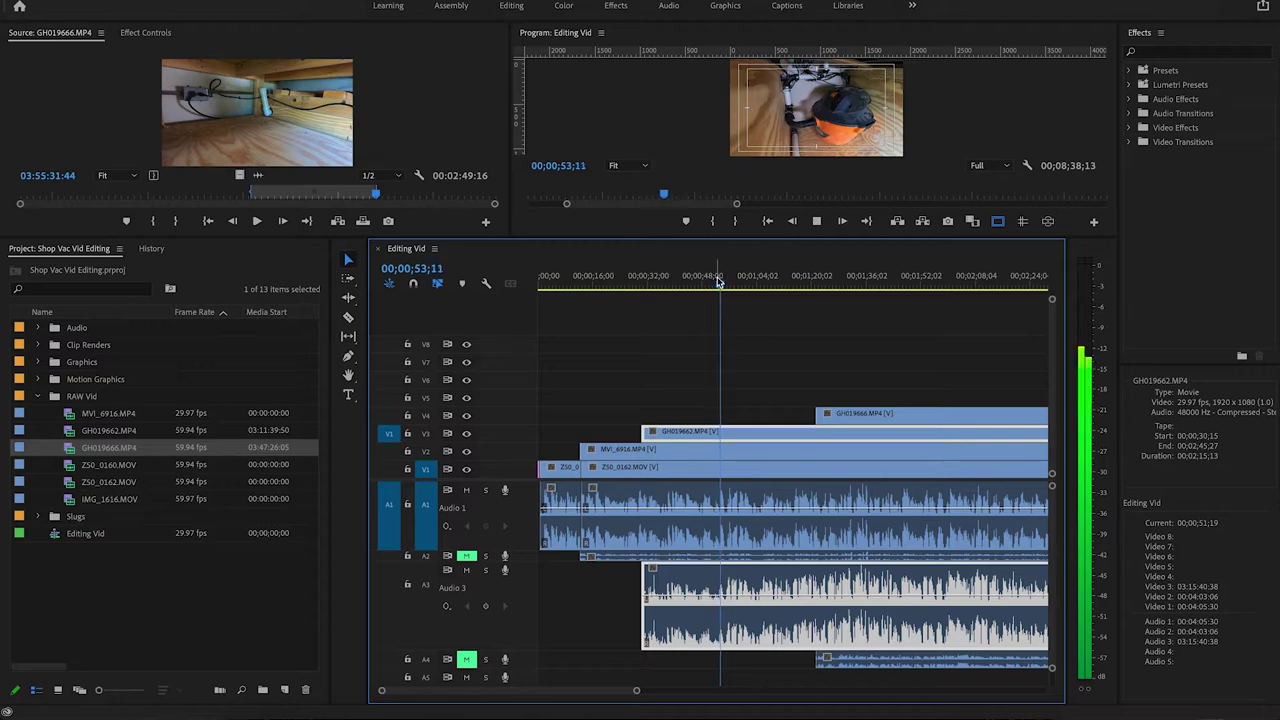
key(space)
- Fine-align GH019662.MP4 with the Audio 1 waveform, ending with its start at 00;00;30;27
key(=)
key(=)
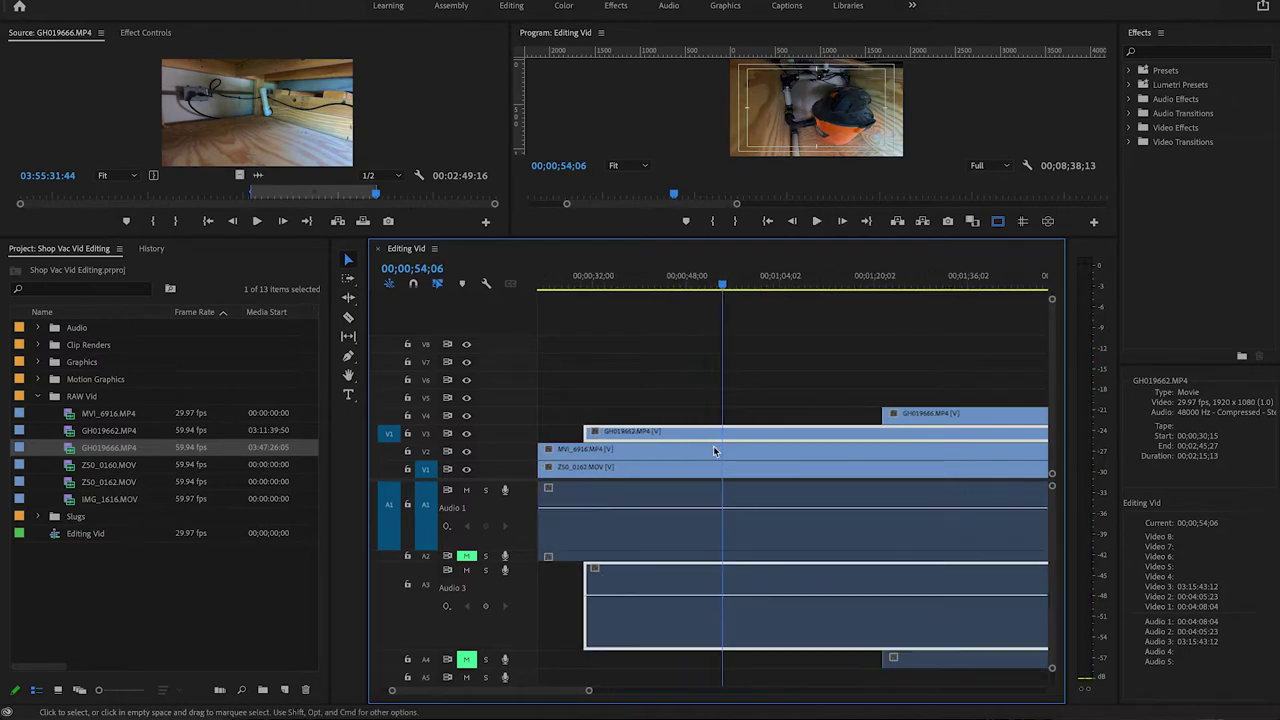
key(=)
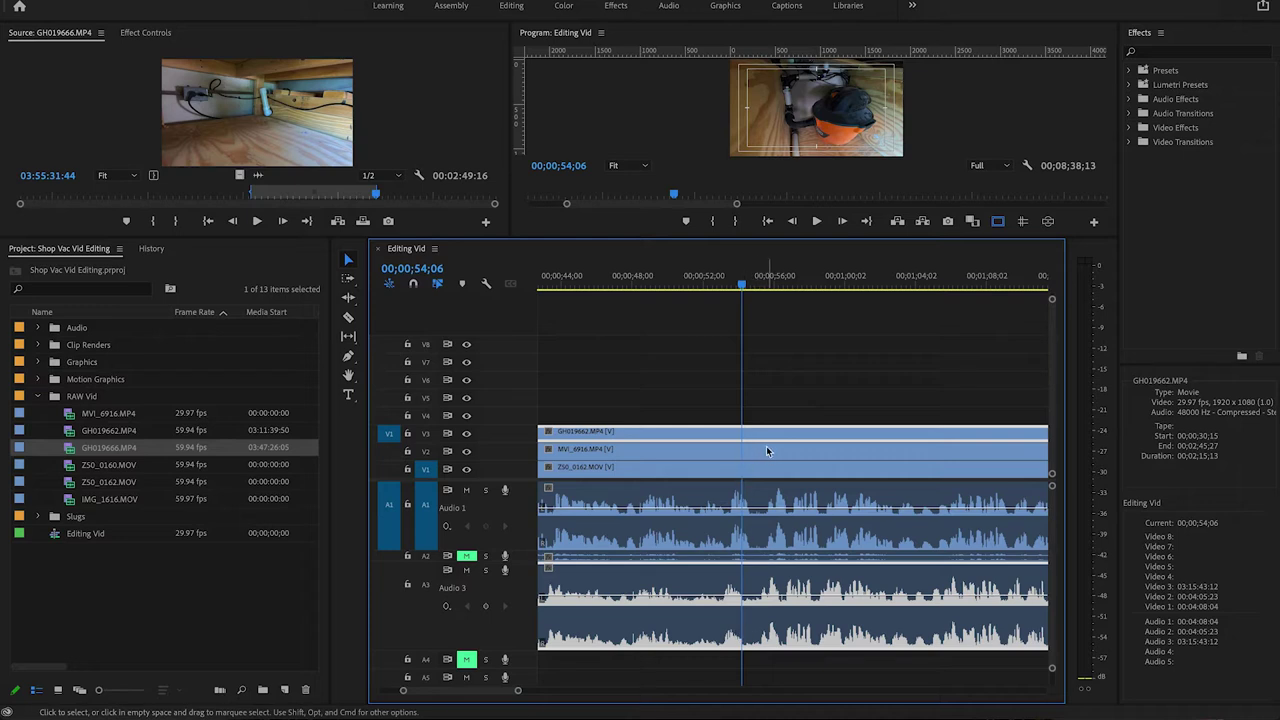
drag(757, 440, 763, 437)
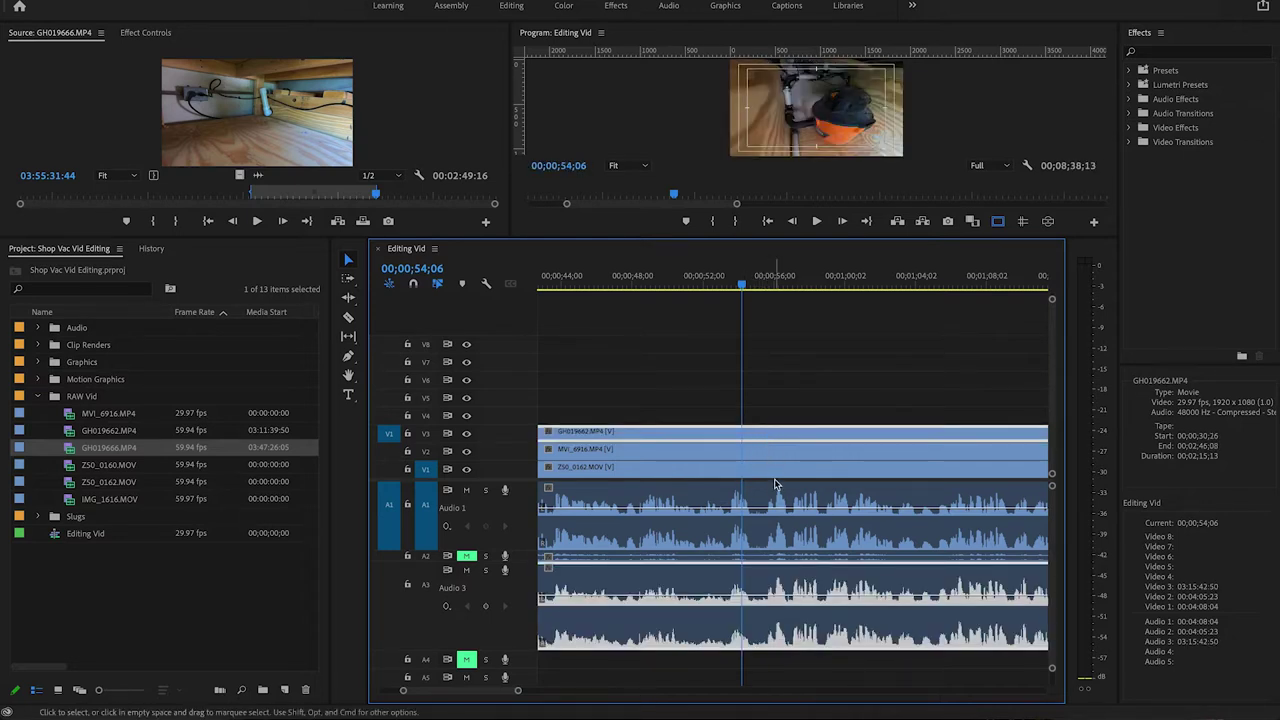
key(=)
key(=)
scroll(739, 511, up, 1)
click(775, 276)
drag(775, 277, 753, 277)
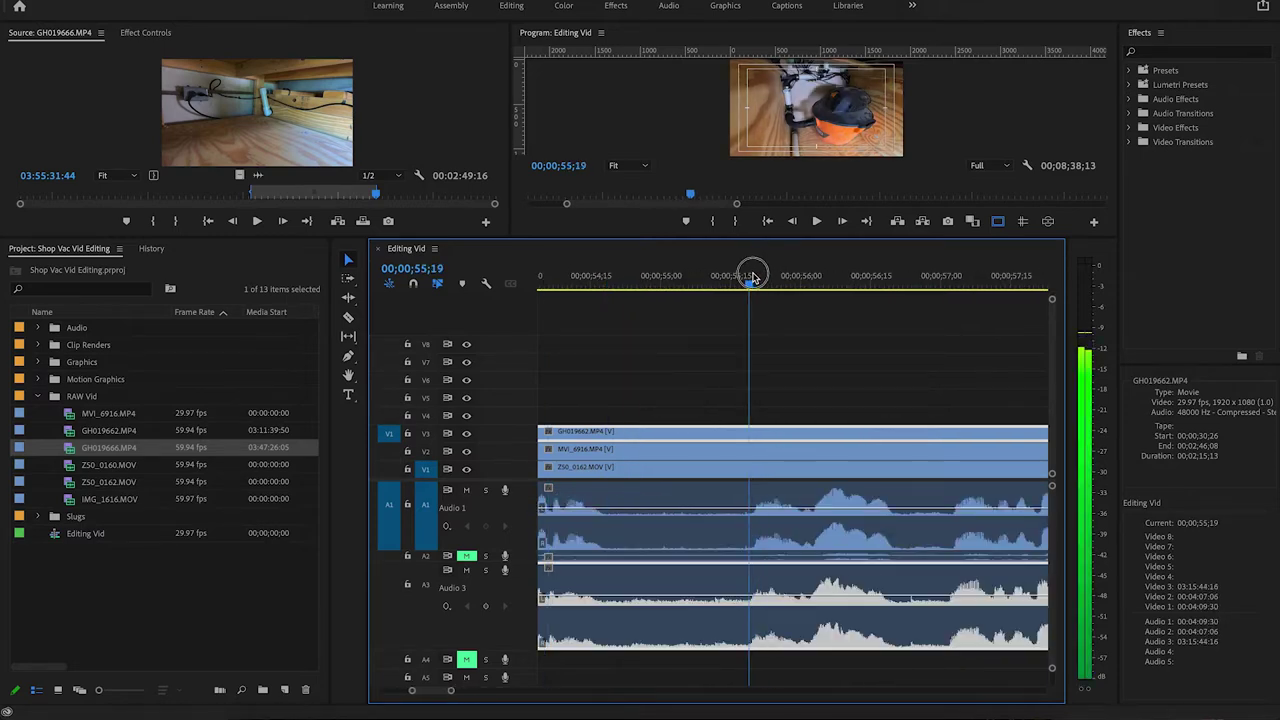
drag(767, 440, 770, 440)
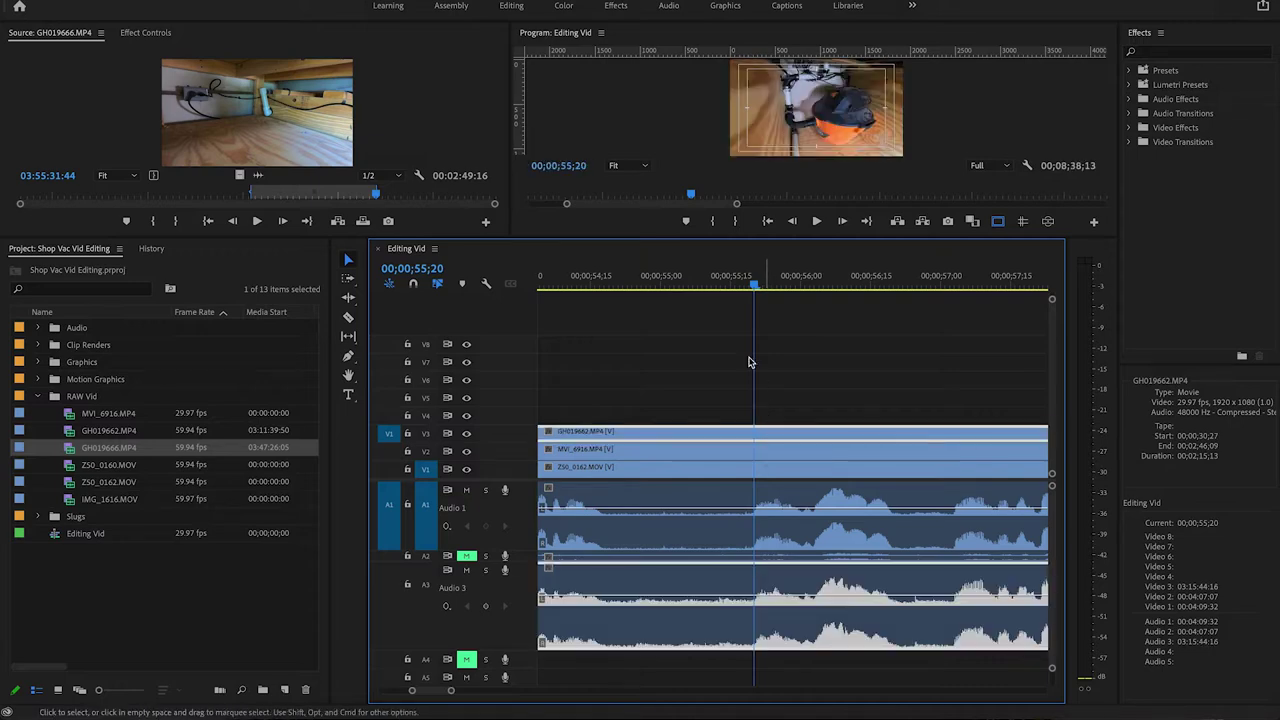
- Play the sequence from 00;00;47;10 to check that GH019662.MP4 is in sync with Audio 1
key(minus)
key(minus)
key(minus)
key(minus)
key(minus)
click(725, 282)
key(space)
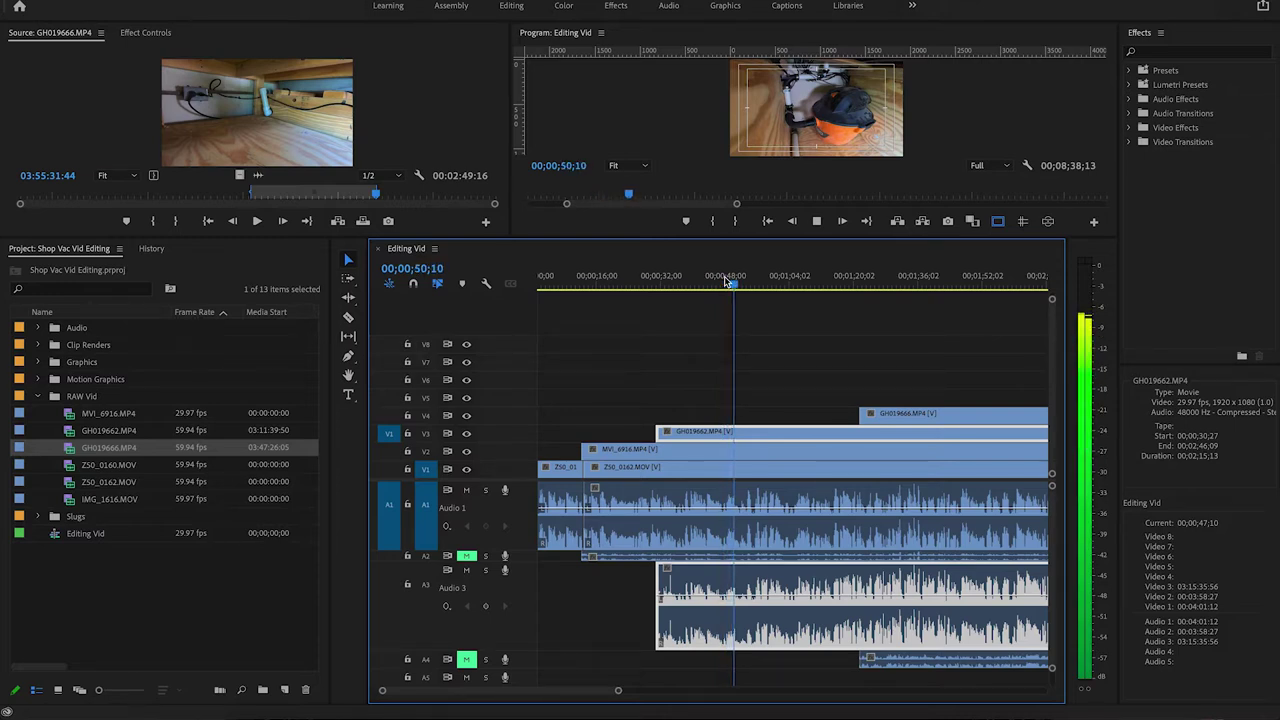
key(space)
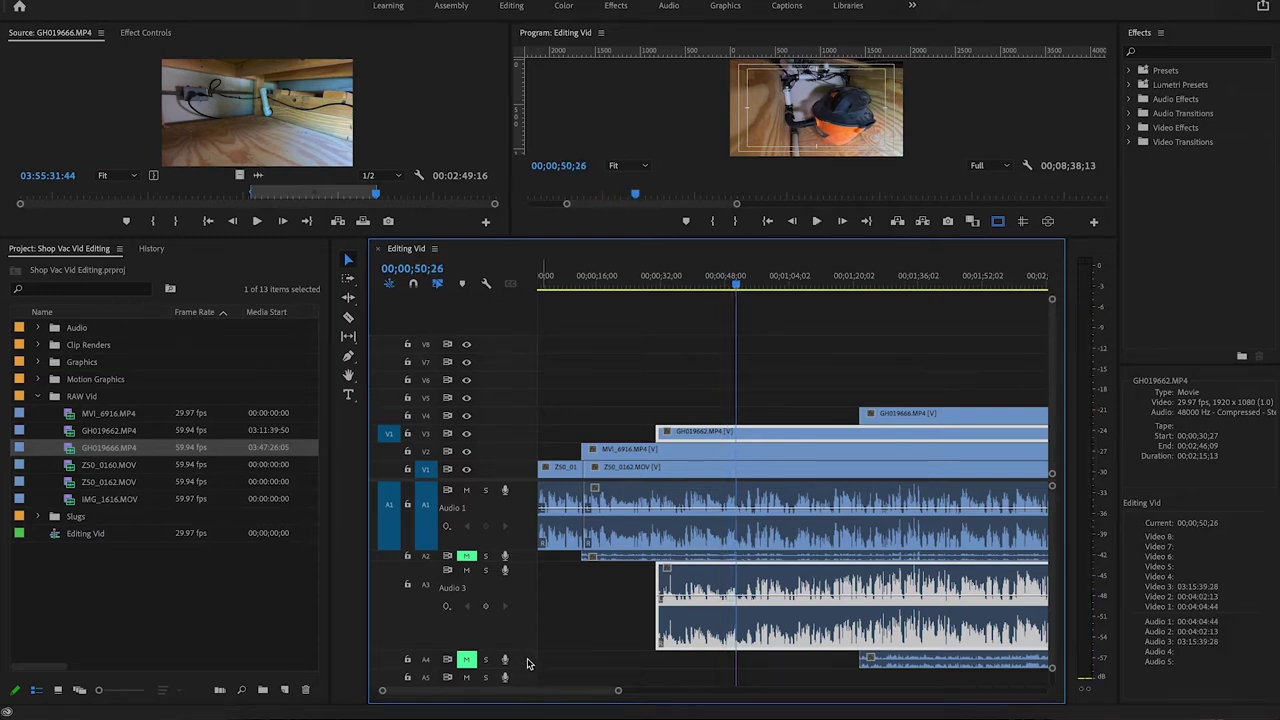
- Move GH019666.MP4 on V4 to start at 00;00;35;02 and switch the enlarged, unmuted audio track from Audio 3 to Audio 4
drag(958, 413, 772, 413)
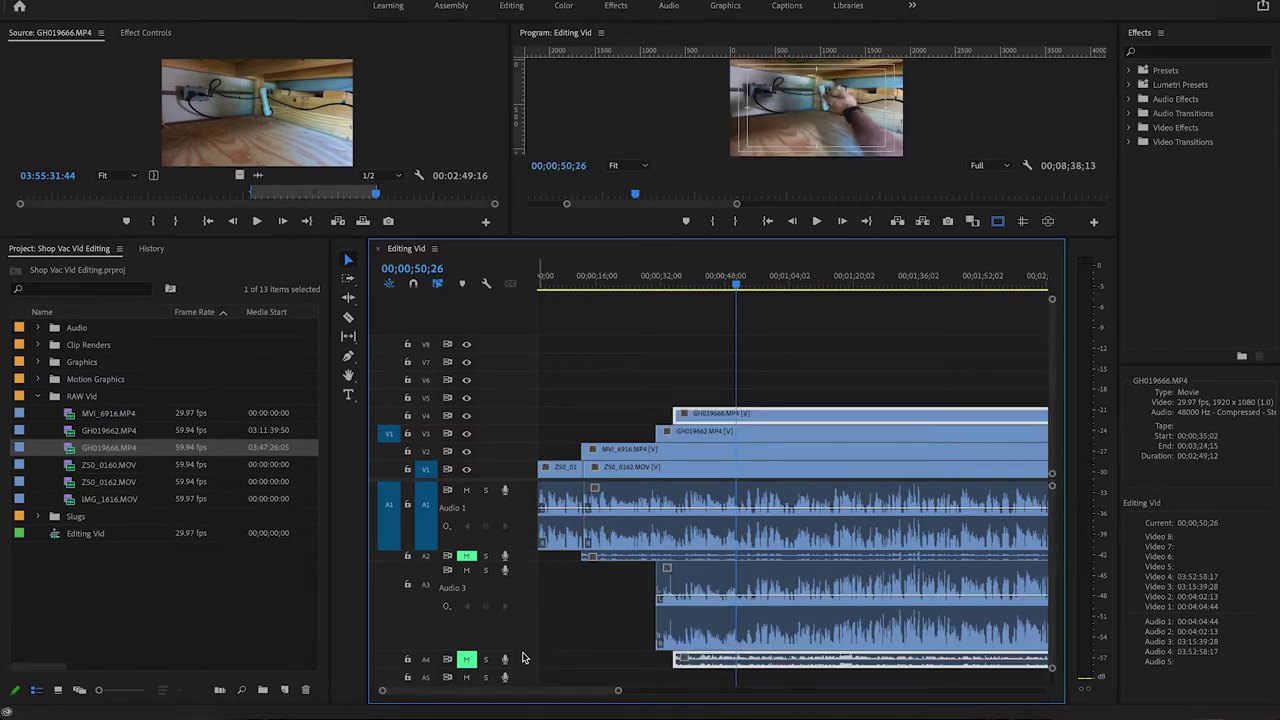
drag(523, 651, 520, 574)
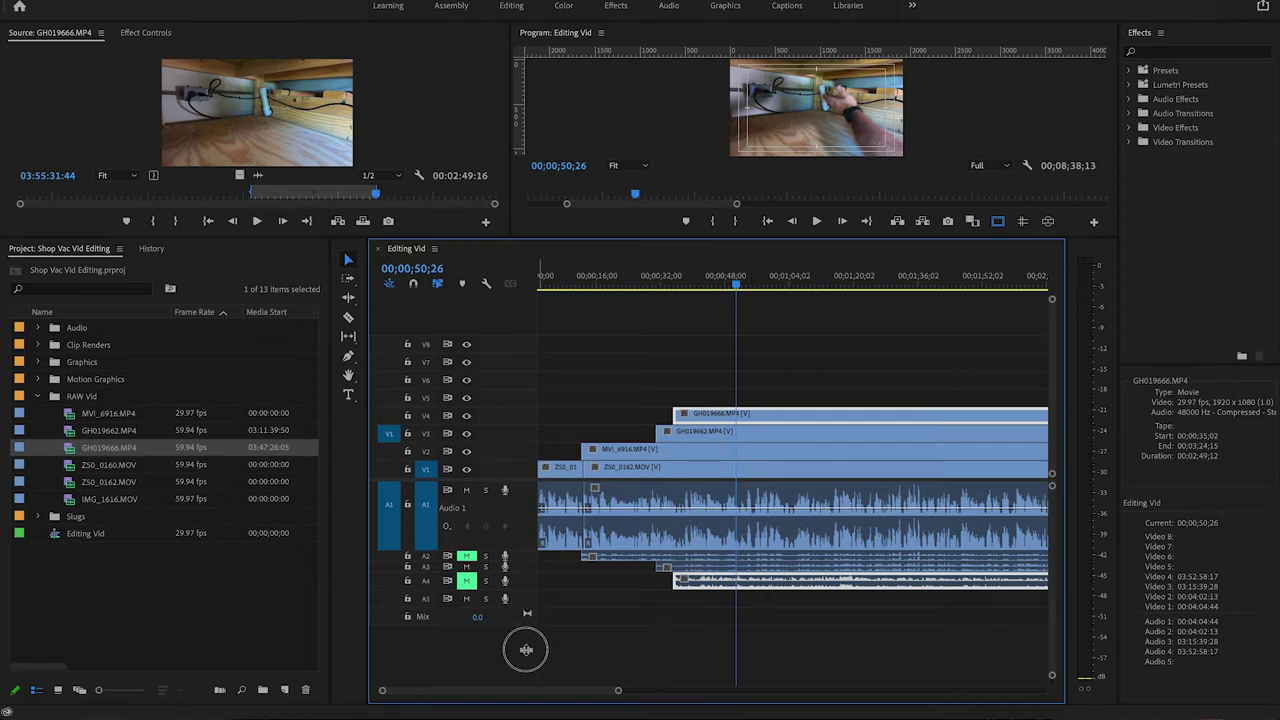
double_click(523, 588)
double_click(450, 527)
- Find a recognisable sync point in GH019666.MP4, mark it on the clip, and hide video tracks V3 and V4
key(space)
drag(578, 692, 538, 697)
scroll(531, 400, down, 2)
scroll(538, 697, down, 3)
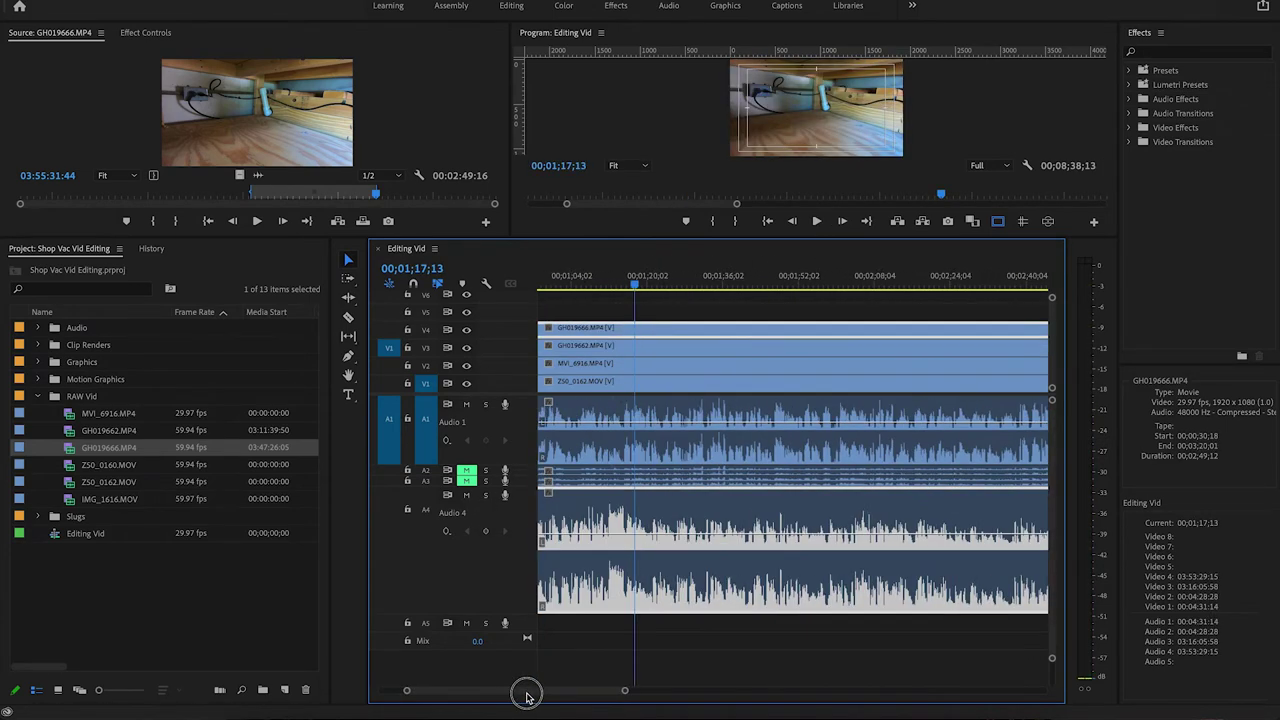
scroll(751, 282, down, 3)
click(601, 298)
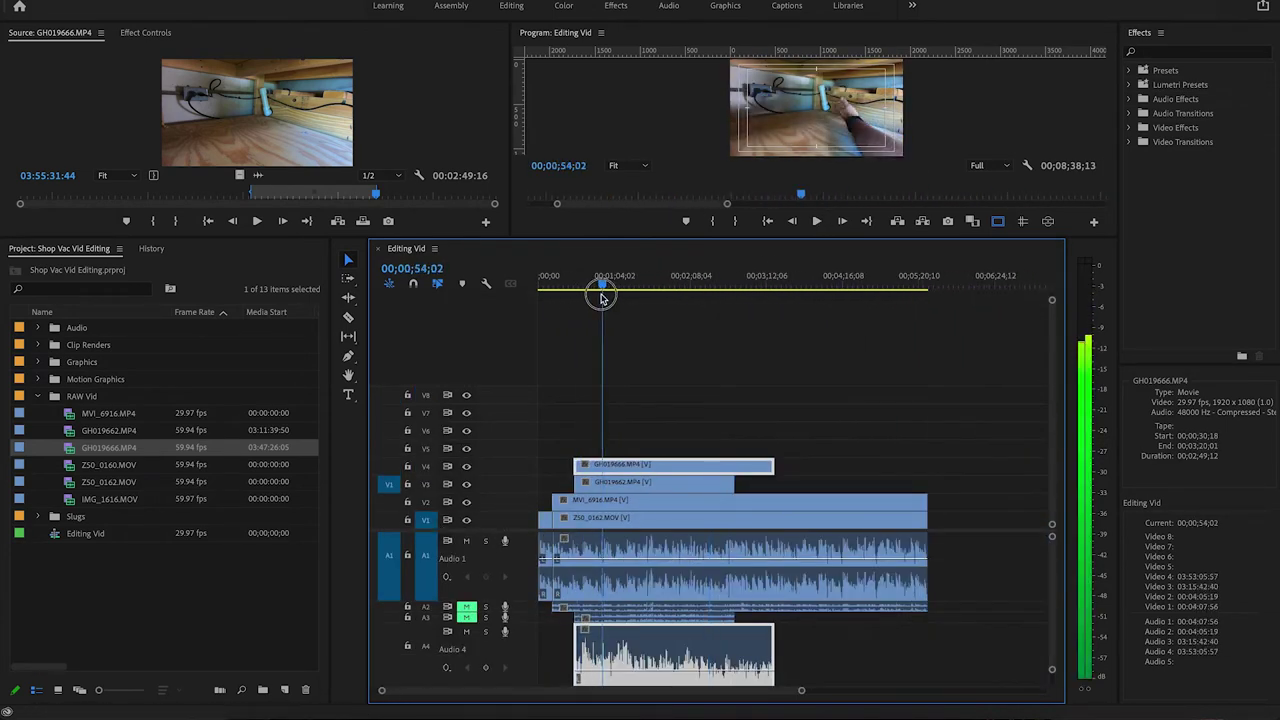
scroll(601, 298, up, 3)
click(814, 287)
scroll(591, 695, up, 3)
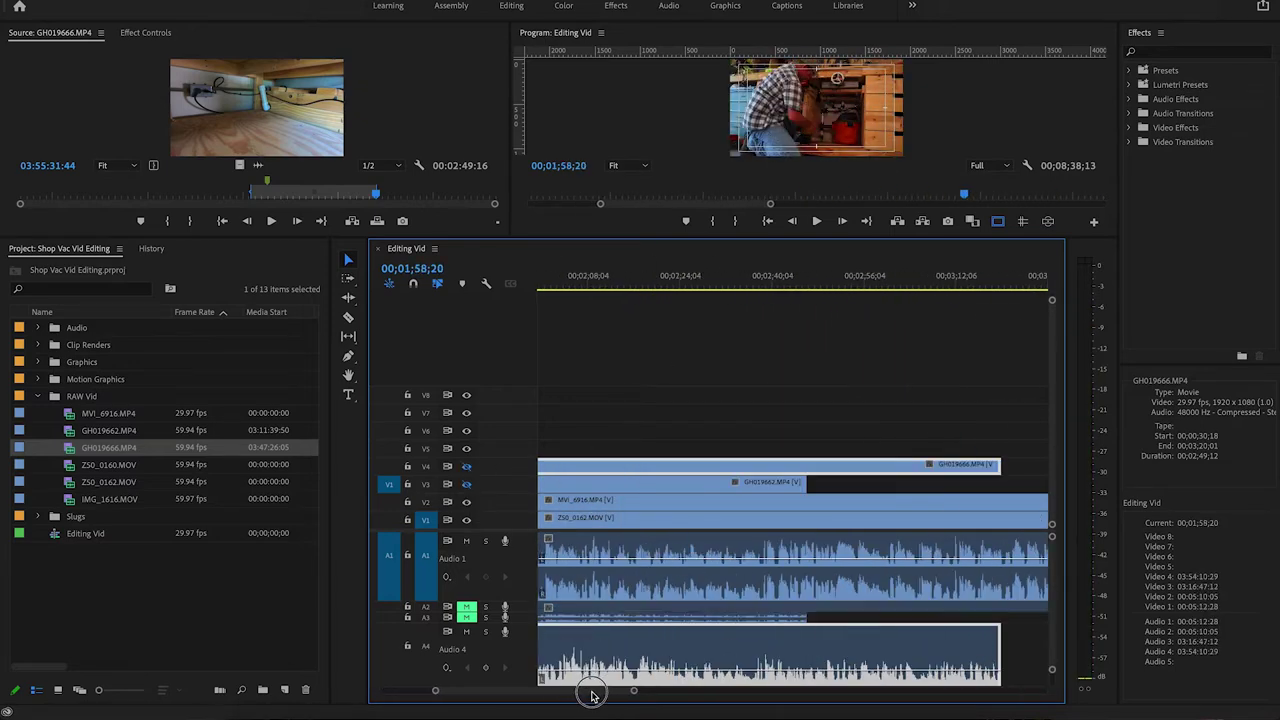
- Mark the matching moment in the sequence at 00;02;23;18 and move GH019666.MP4 near it, starting at 00;02;00;17
click(674, 285)
drag(640, 655, 714, 686)
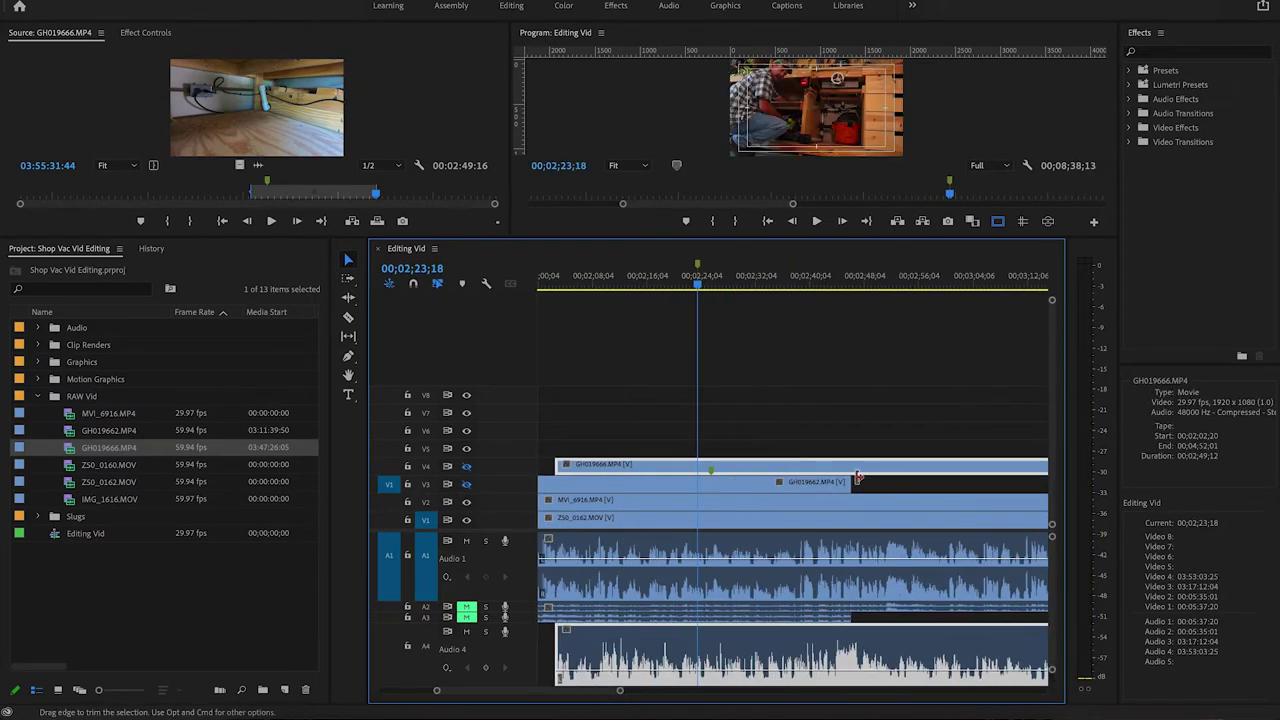
drag(667, 466, 694, 477)
scroll(677, 307, down, 3)
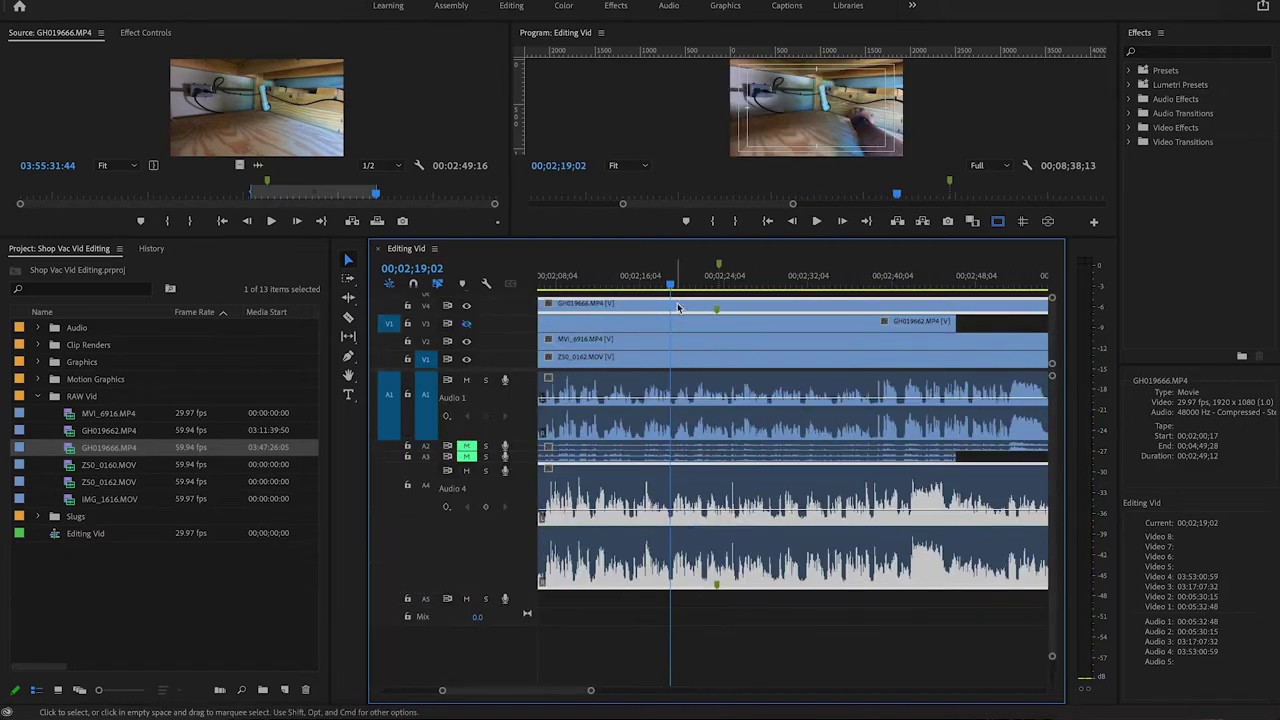
- Play from 00;02;19;02 and try moving GH019666.MP4 earlier, ending with its start at 00;01;41;19
key(minus)
key(space)
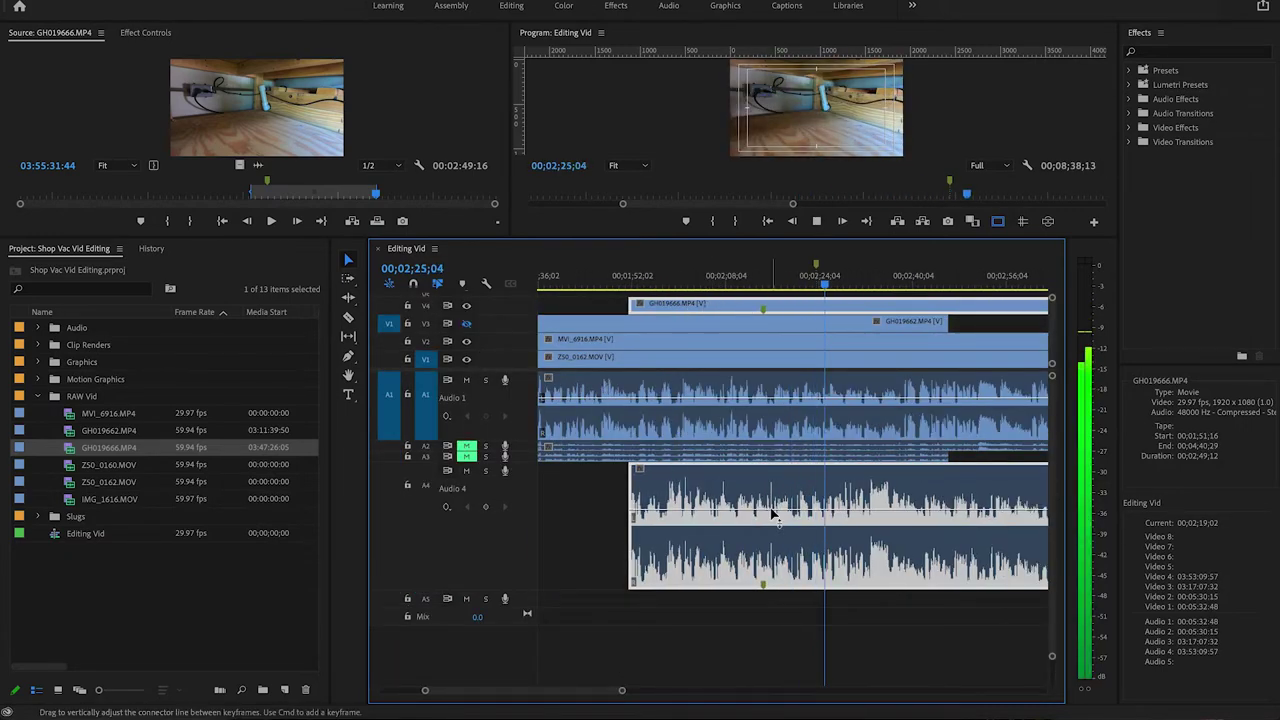
drag(738, 306, 672, 306)
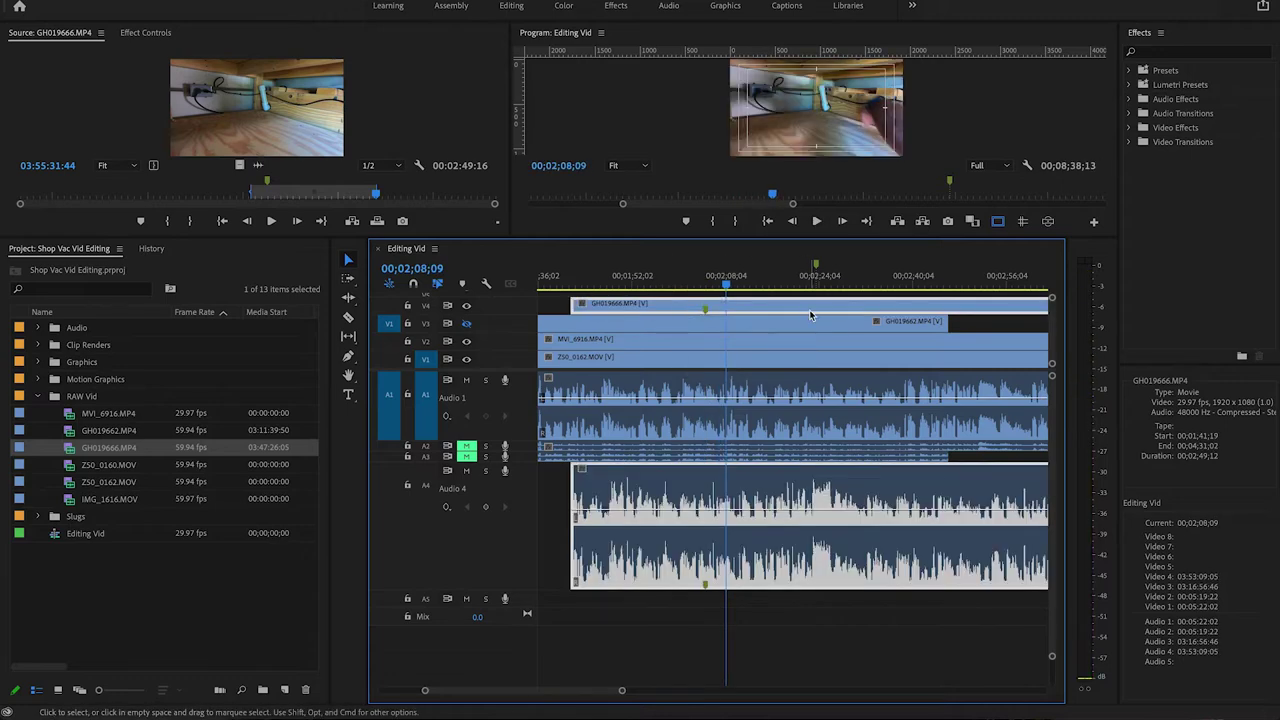
key(minus)
click(882, 285)
key(space)
click(641, 285)
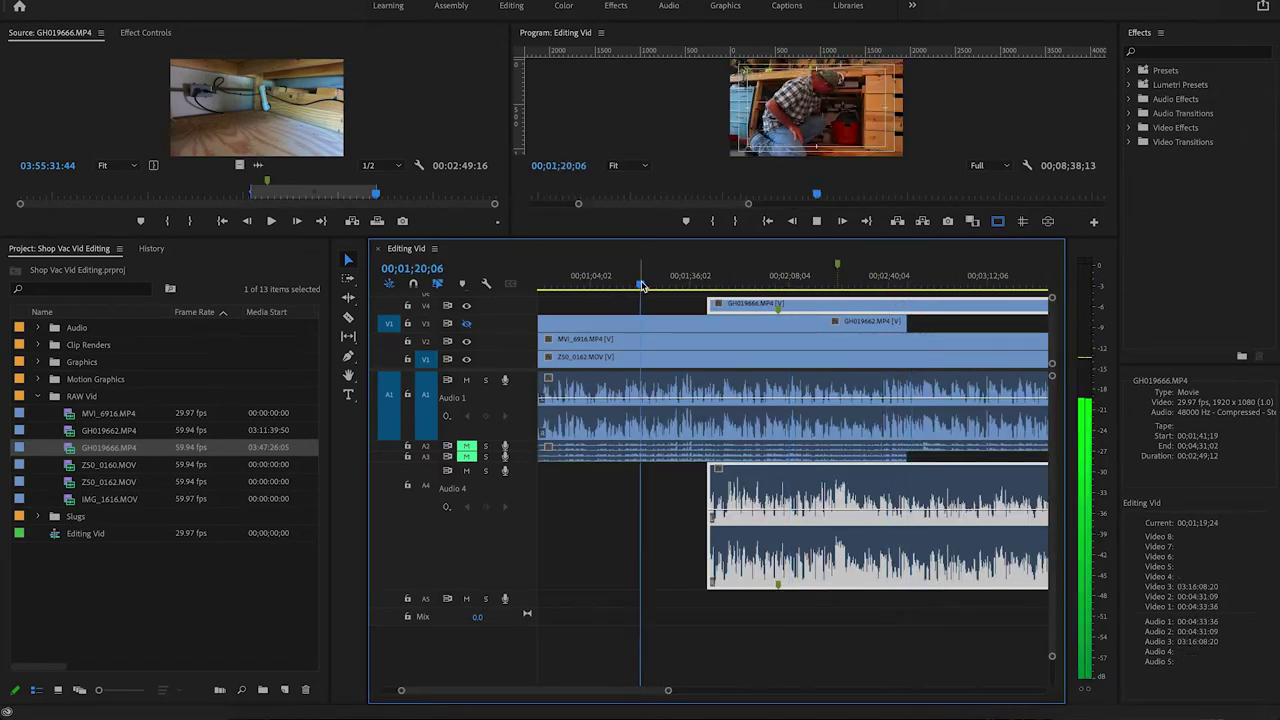
- Try starting GH019666.MP4 at 00;02;01;09 and at 00;01;56;04, playing near the sequence marker to check each position
drag(644, 287, 838, 304)
key(space)
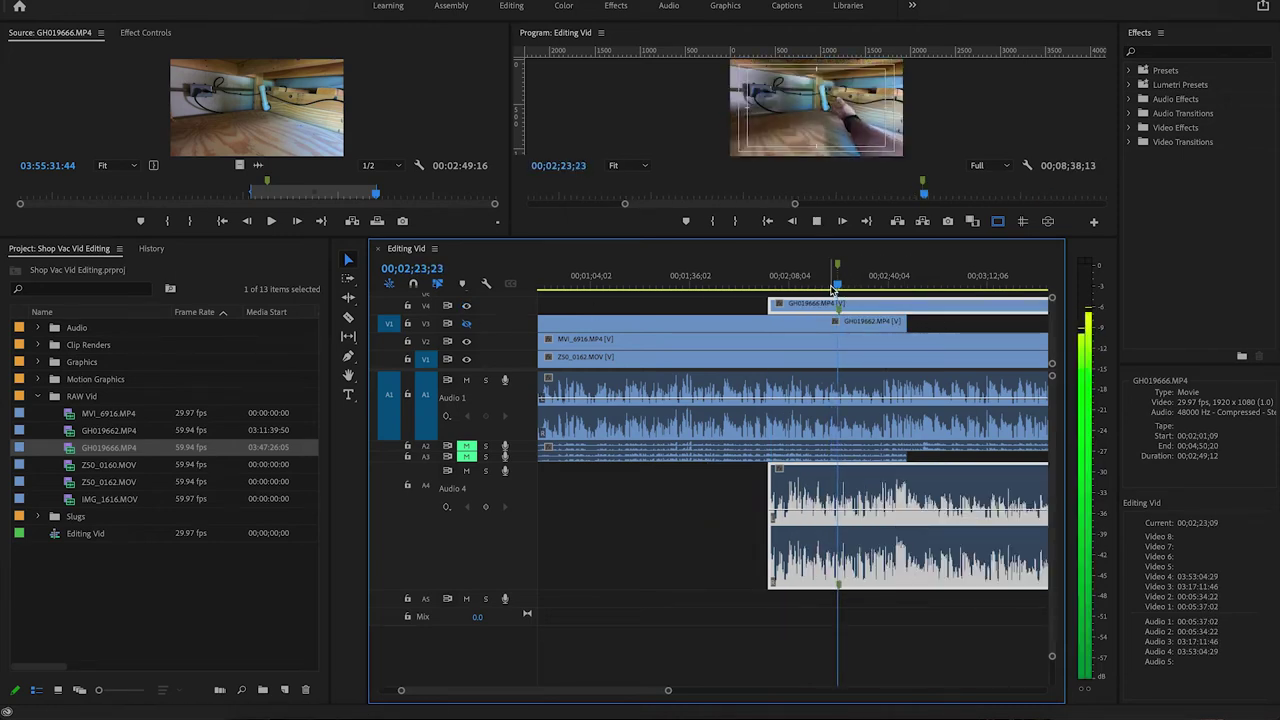
key(space)
key(equal)
drag(893, 311, 844, 311)
key(space)
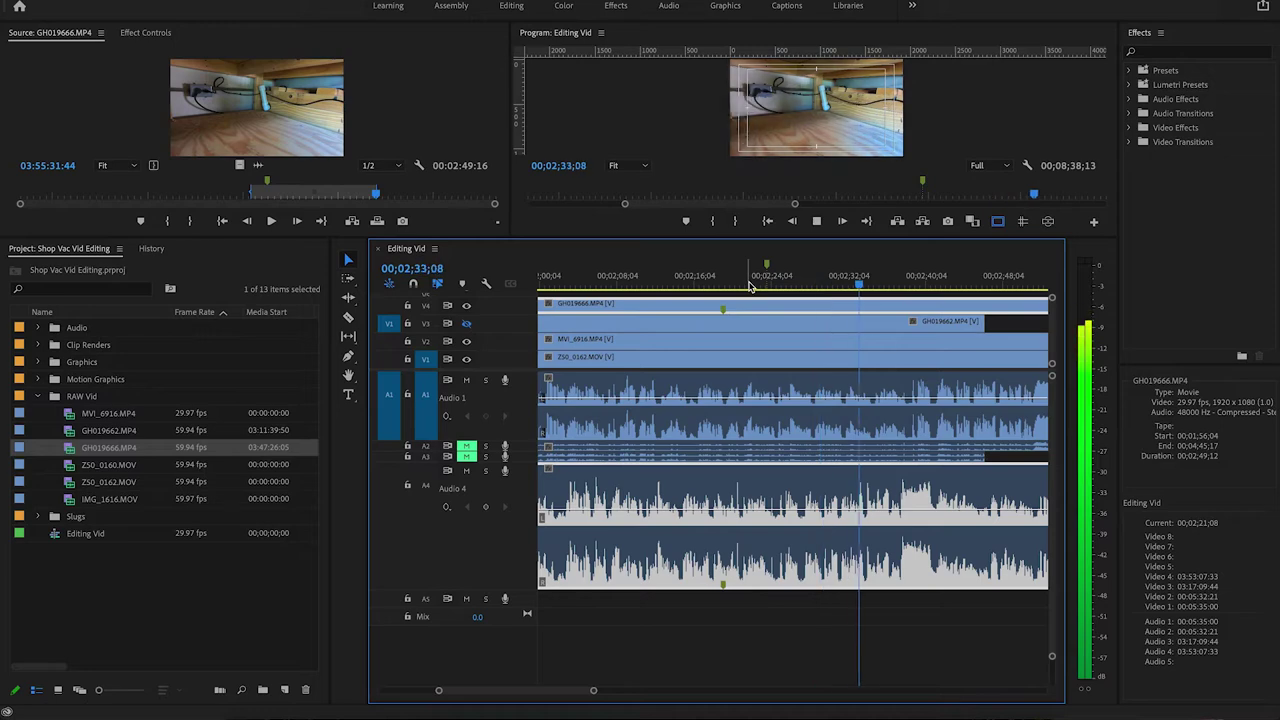
- Move GH019666.MP4 to start at 00;02;10;00 and play from 00;02;51;08 and 00;02;47;12 to check its sync with Audio 1
drag(593, 690, 543, 690)
key(space)
click(843, 287)
key(space)
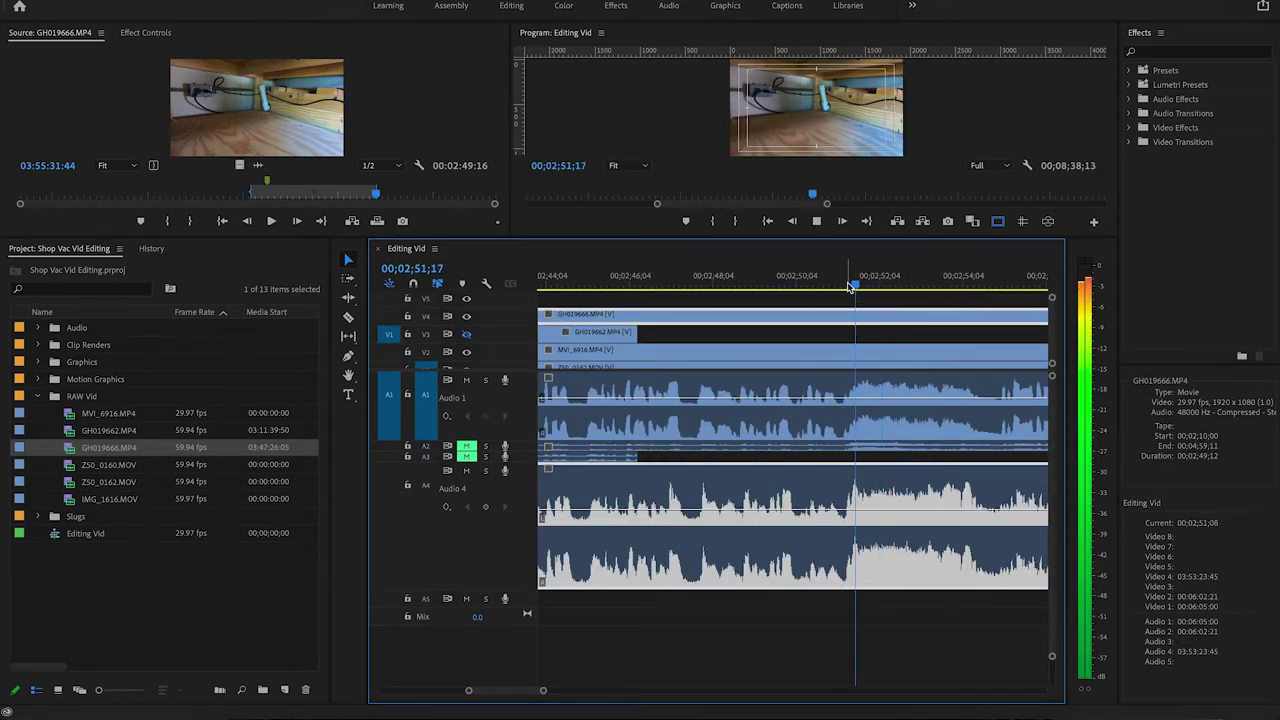
drag(715, 287, 686, 287)
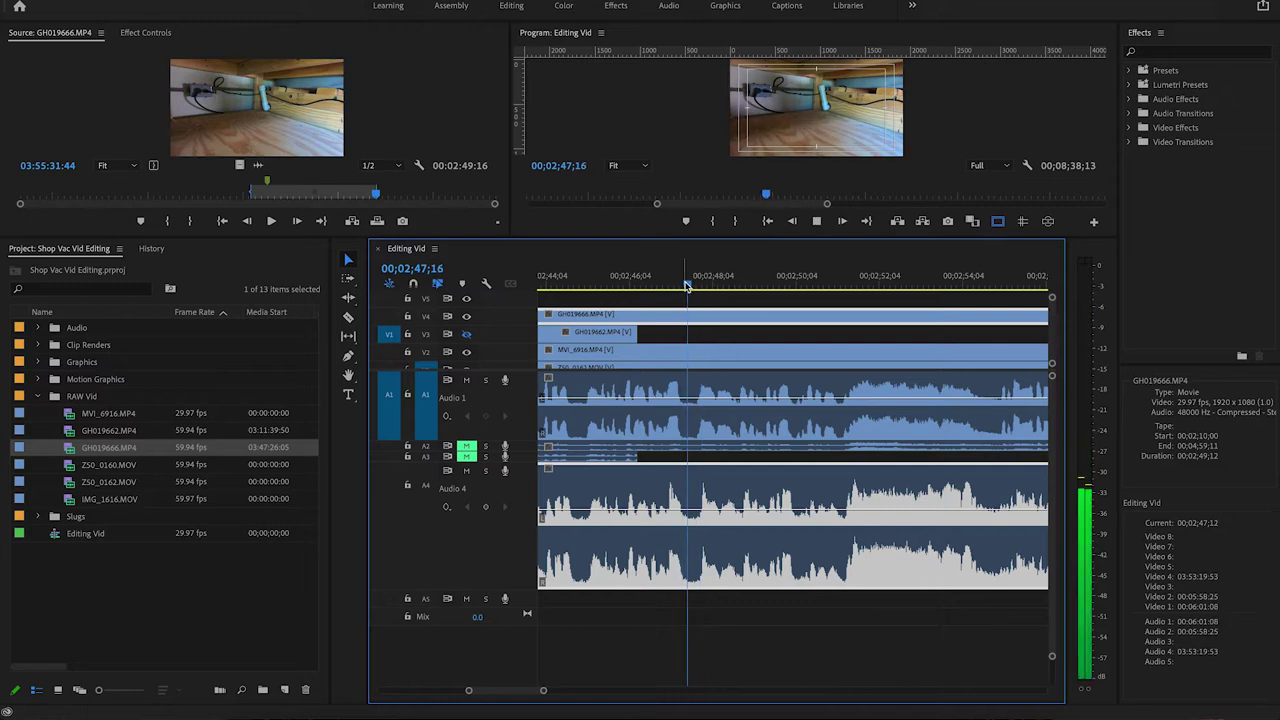
key(space)
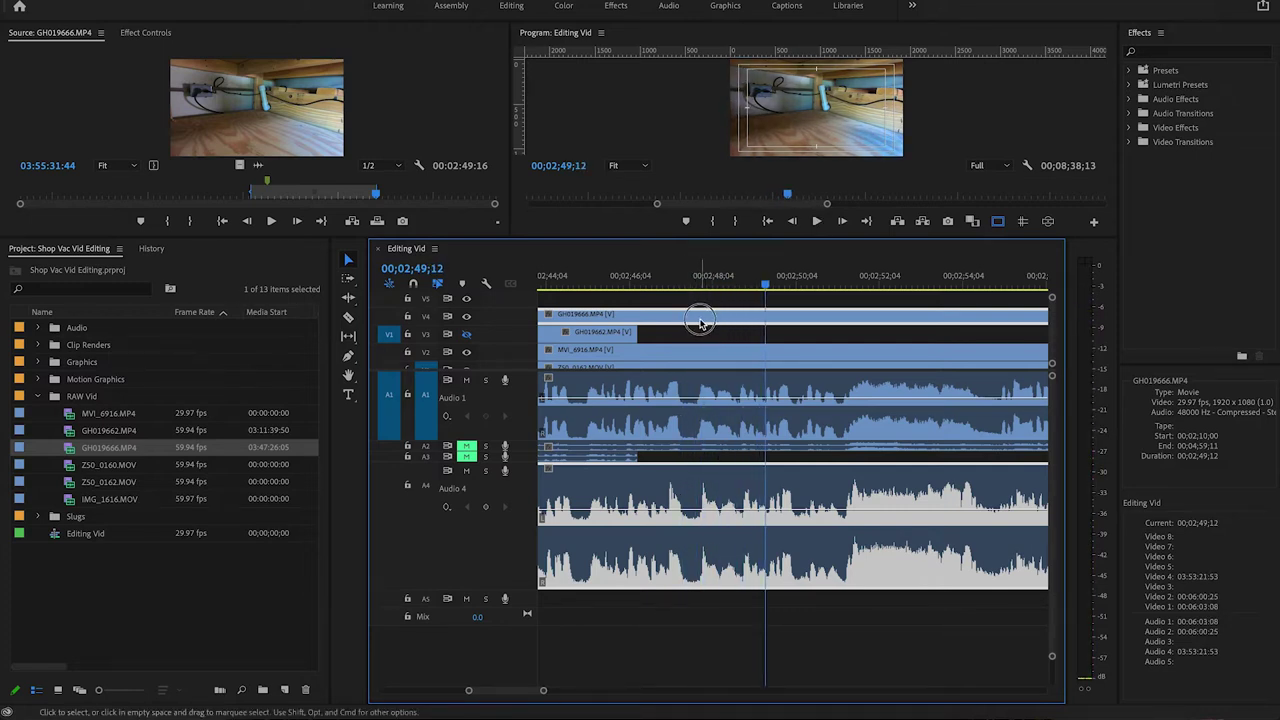
- Nudge GH019666.MP4 to start at 00;02;09;28 and play from 00;02;47;18 to check the alignment
click(689, 280)
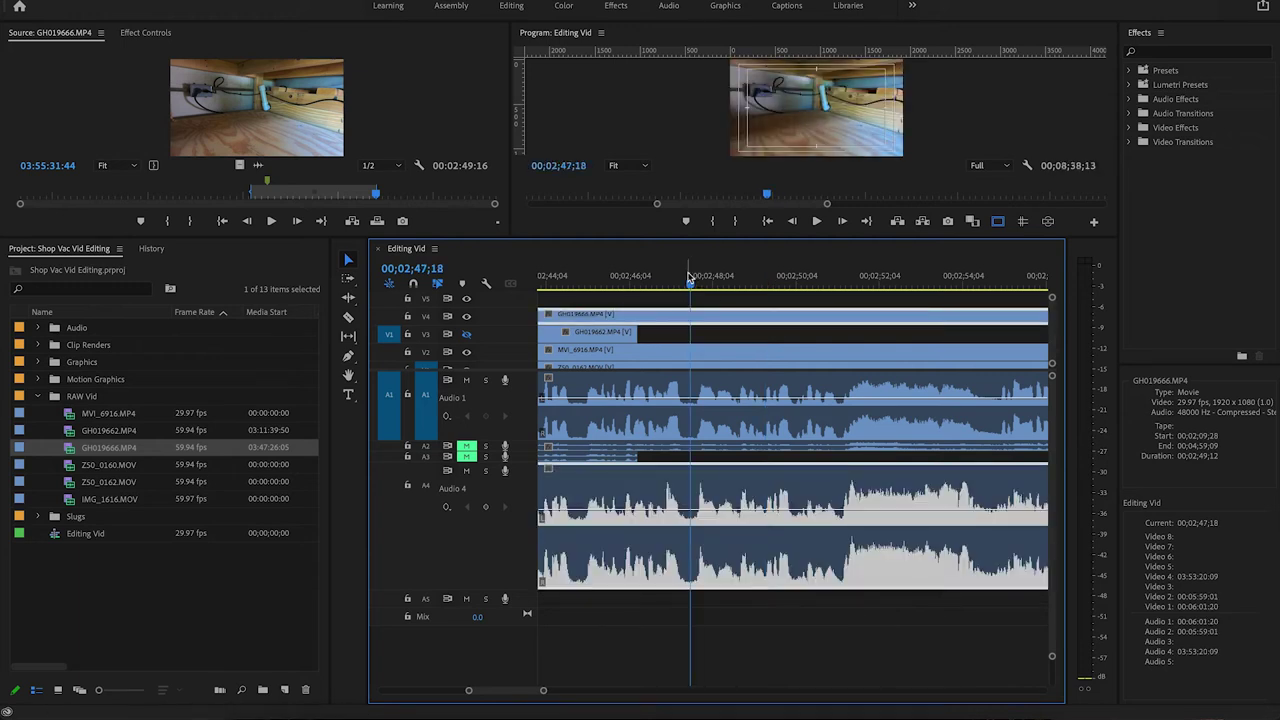
key(space)
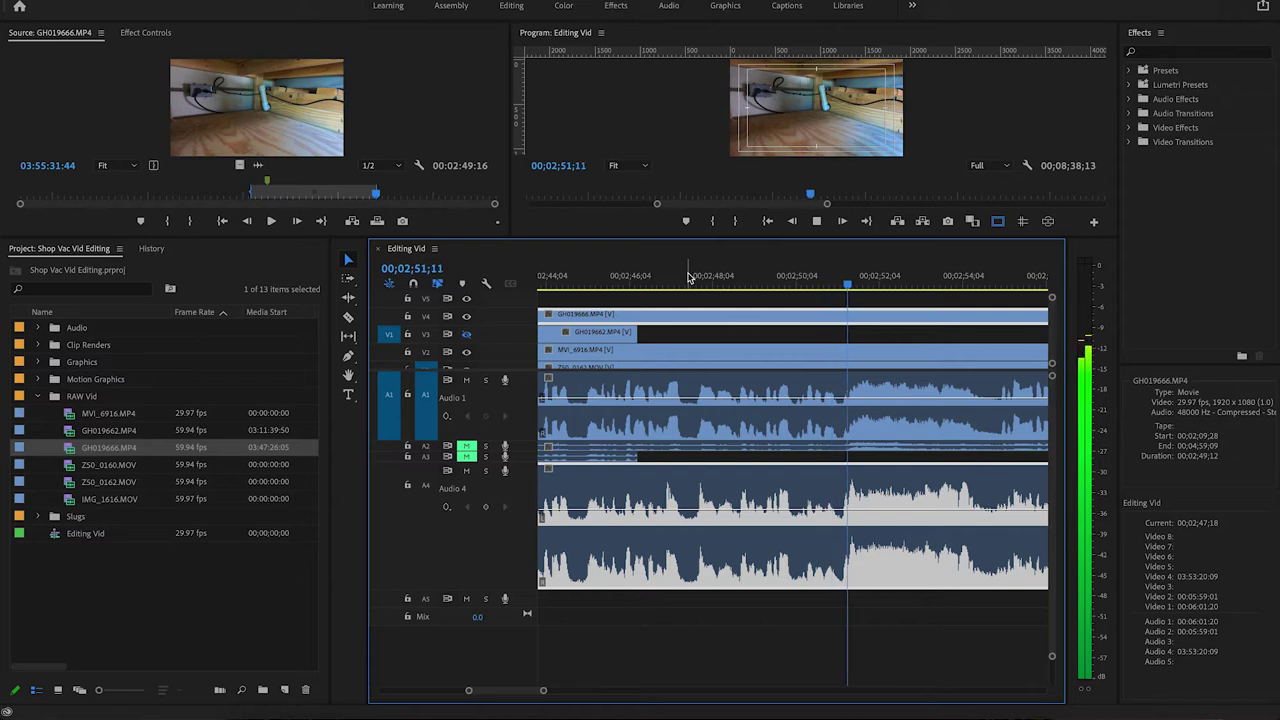
key(space)
- Play from 00;02;29;09 and 00;02;29;17 to compare the Audio 4 waveform and sound closely with Audio 1
drag(466, 689, 430, 690)
click(588, 282)
key(space)
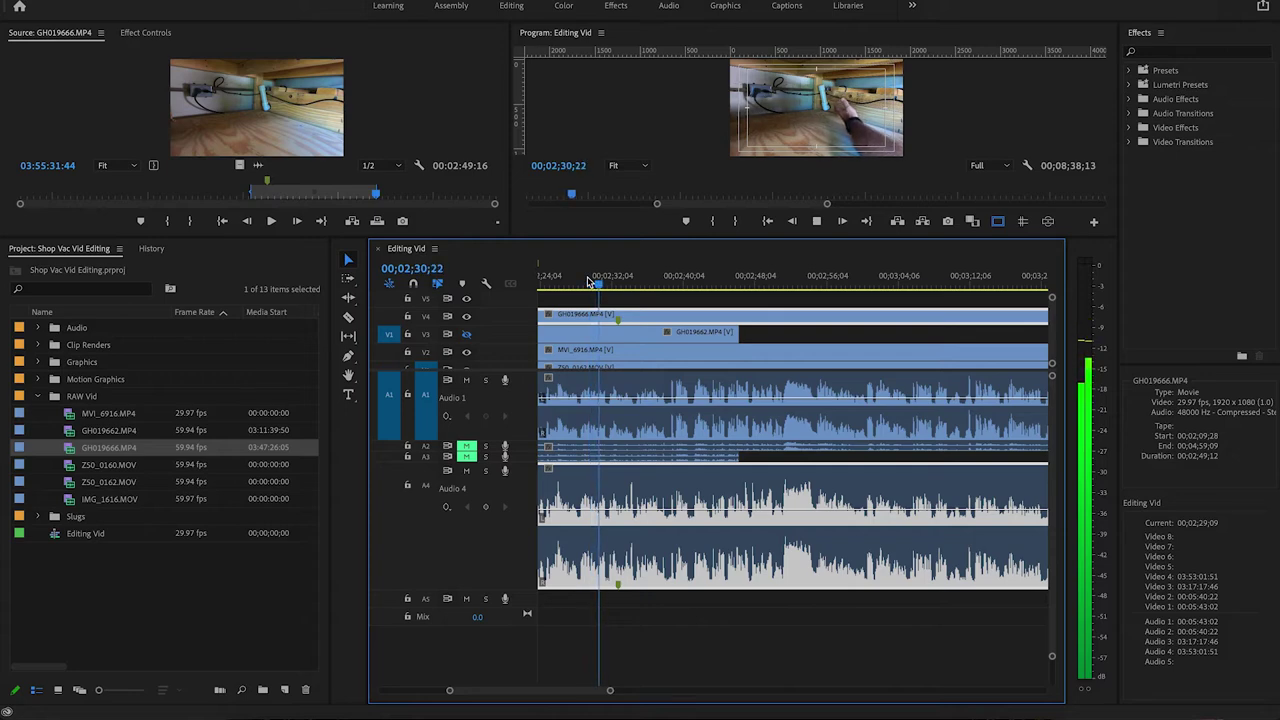
alt+scroll(589, 340, up, 5)
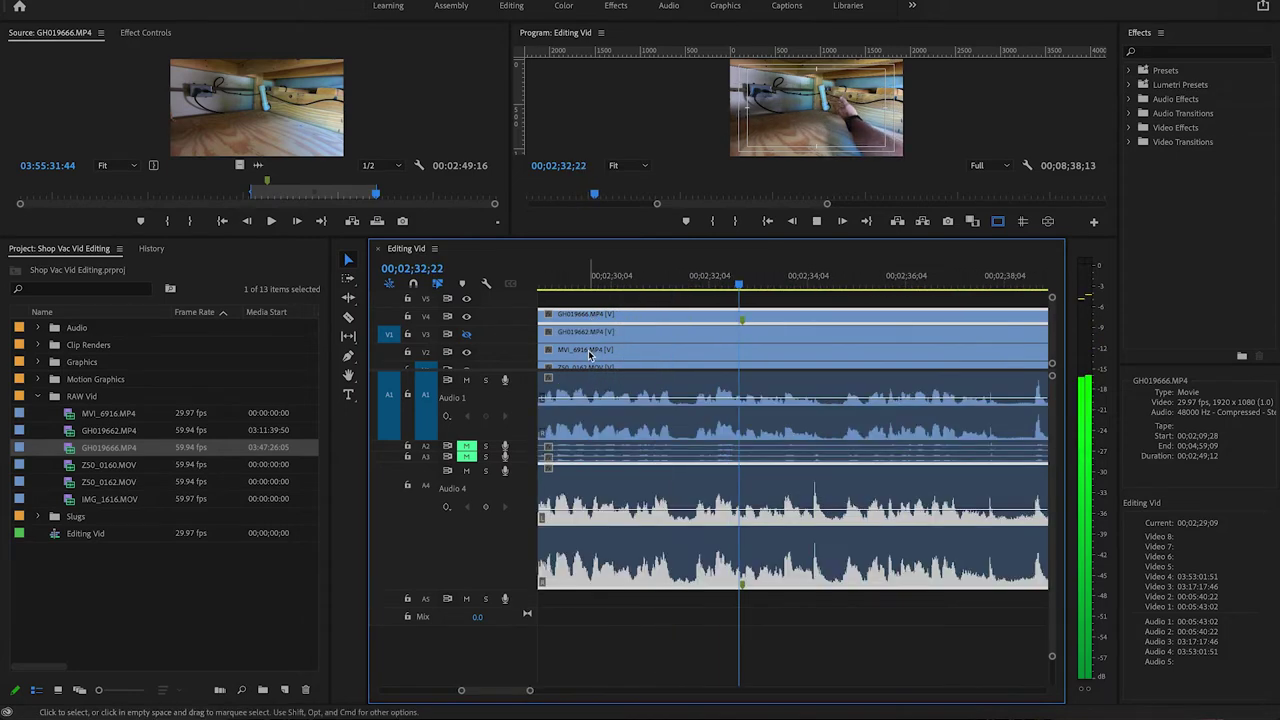
alt+scroll(589, 354, up, 3)
drag(788, 284, 584, 296)
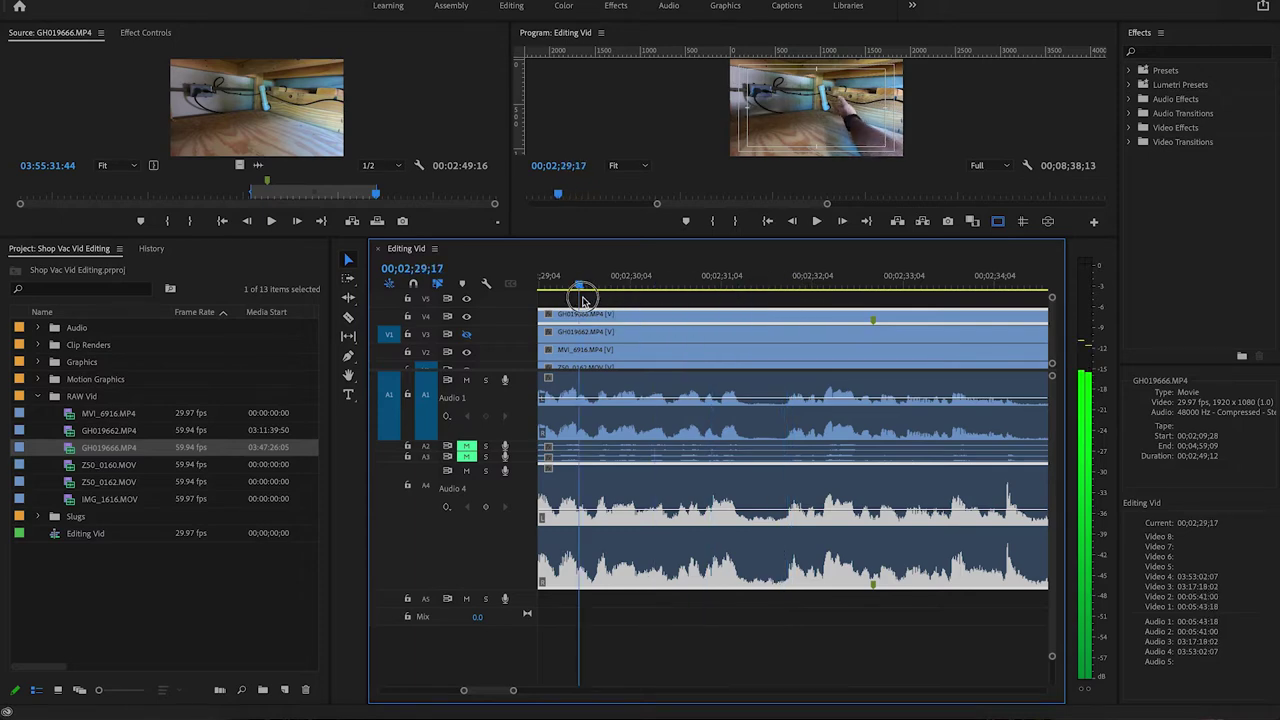
key(space)
key(space)
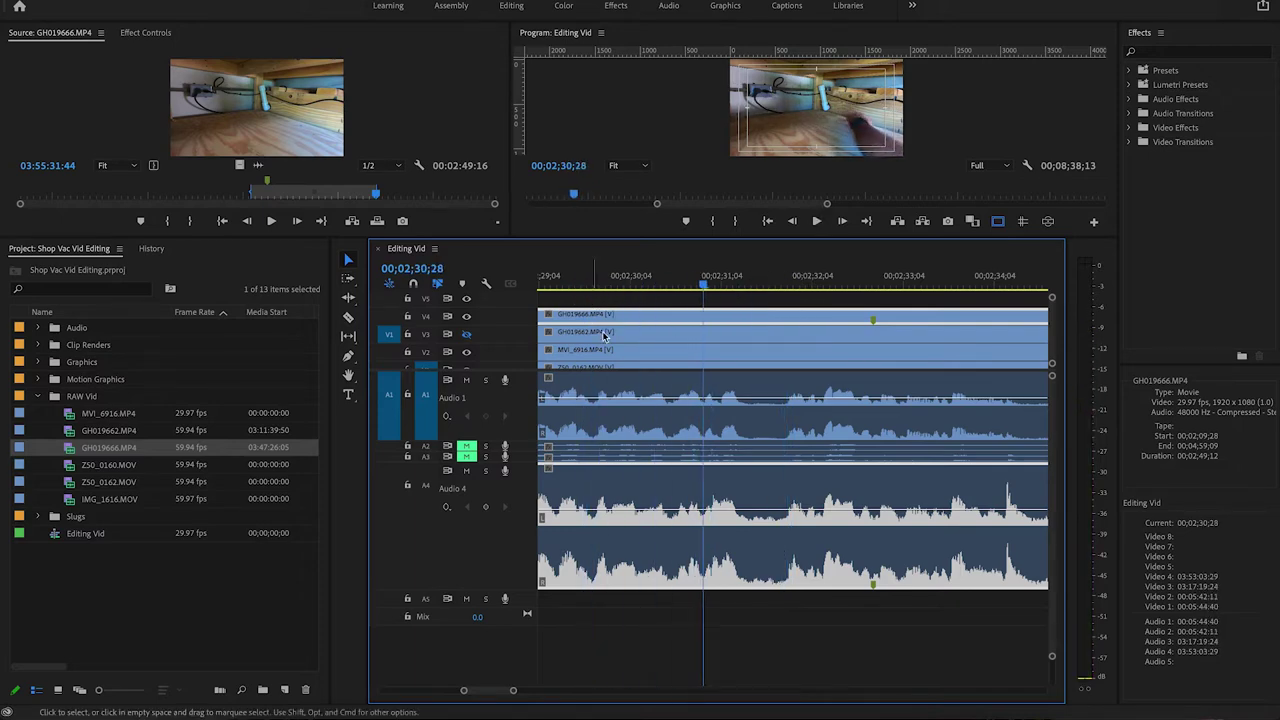
- Reduce the height of the Audio 4 track and mute it, then save the project
key(minus)
key(minus)
key(minus)
key(minus)
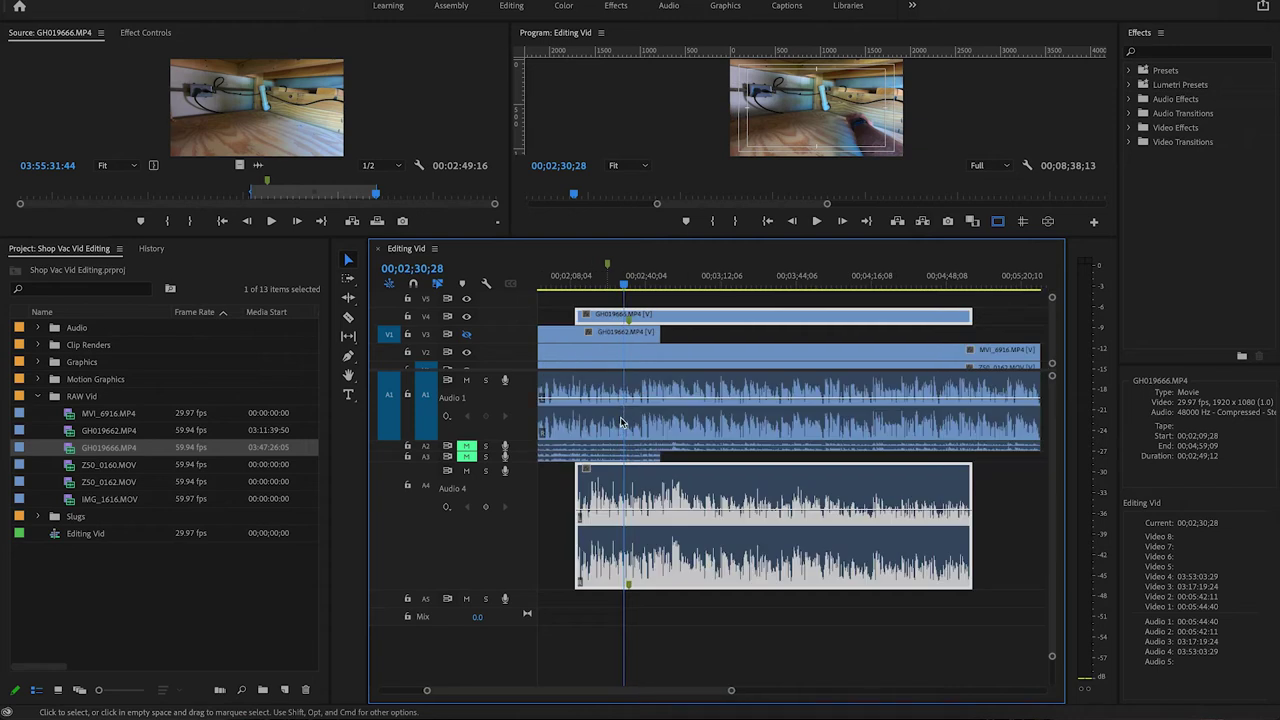
drag(520, 589, 517, 489)
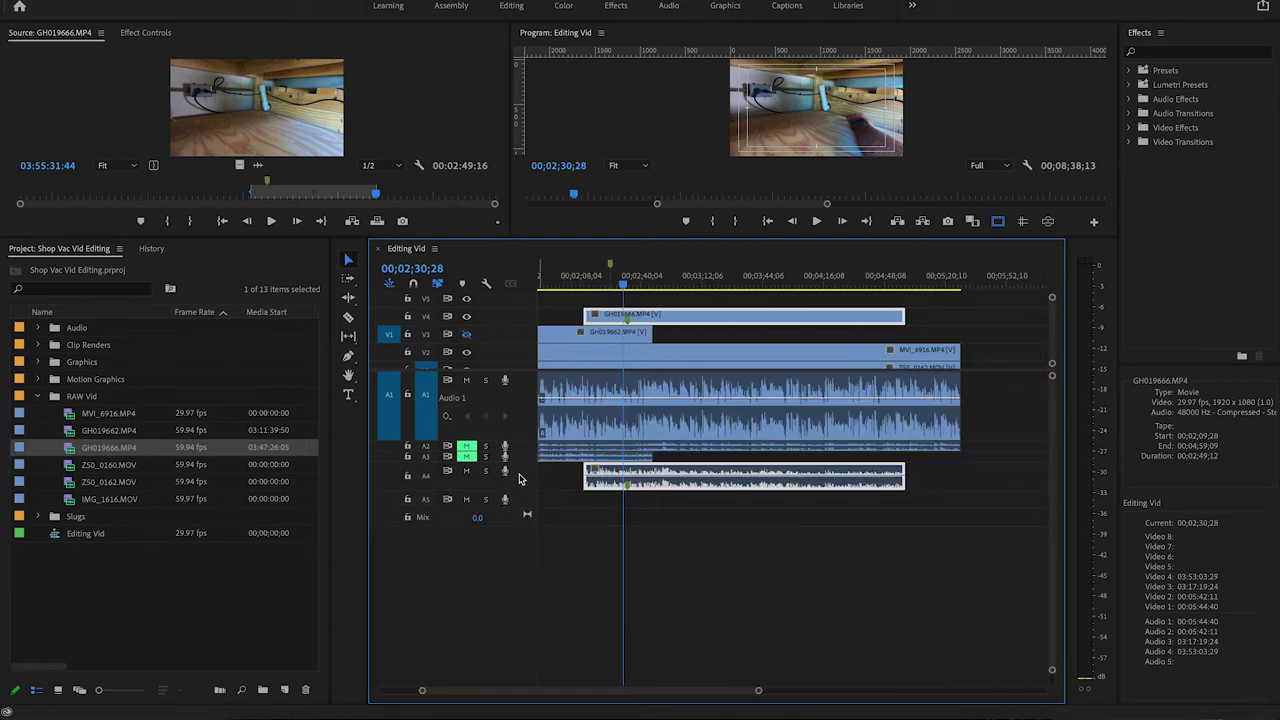
key(ctrl+s)
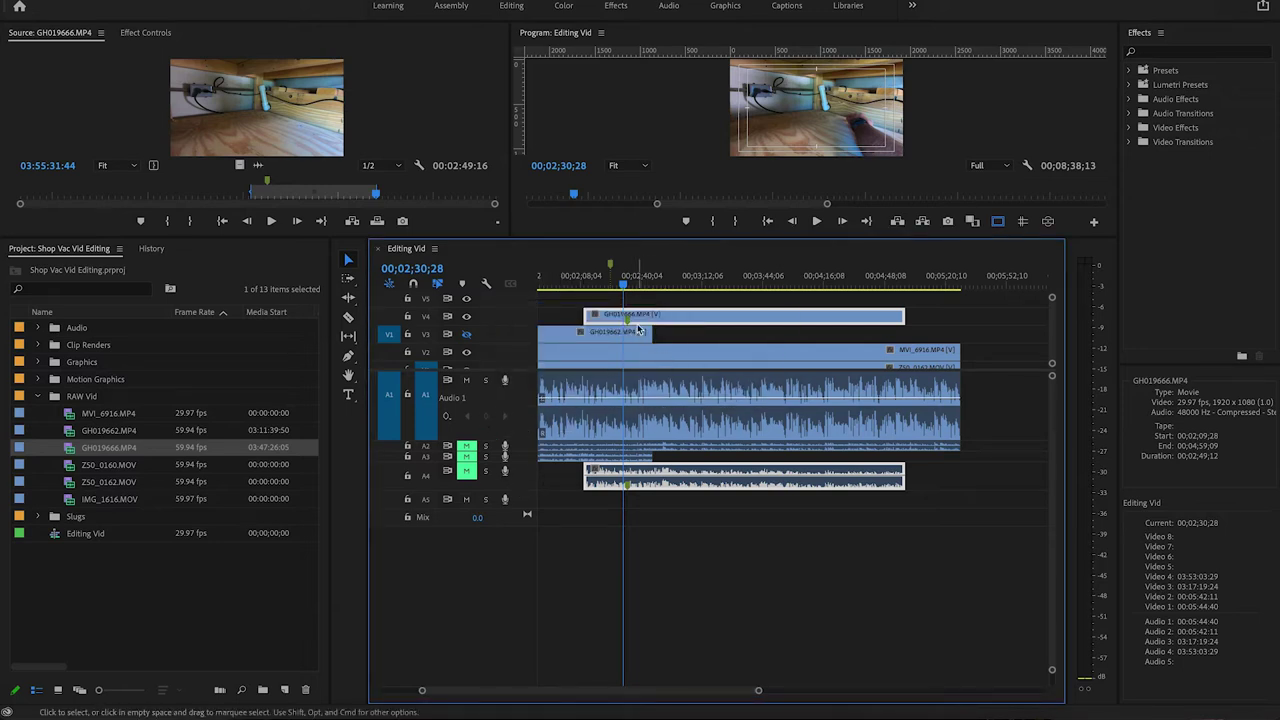
- Play the stacked angles from 00;00;36;14 and enlarge the video track area of the timeline
drag(622, 288, 572, 287)
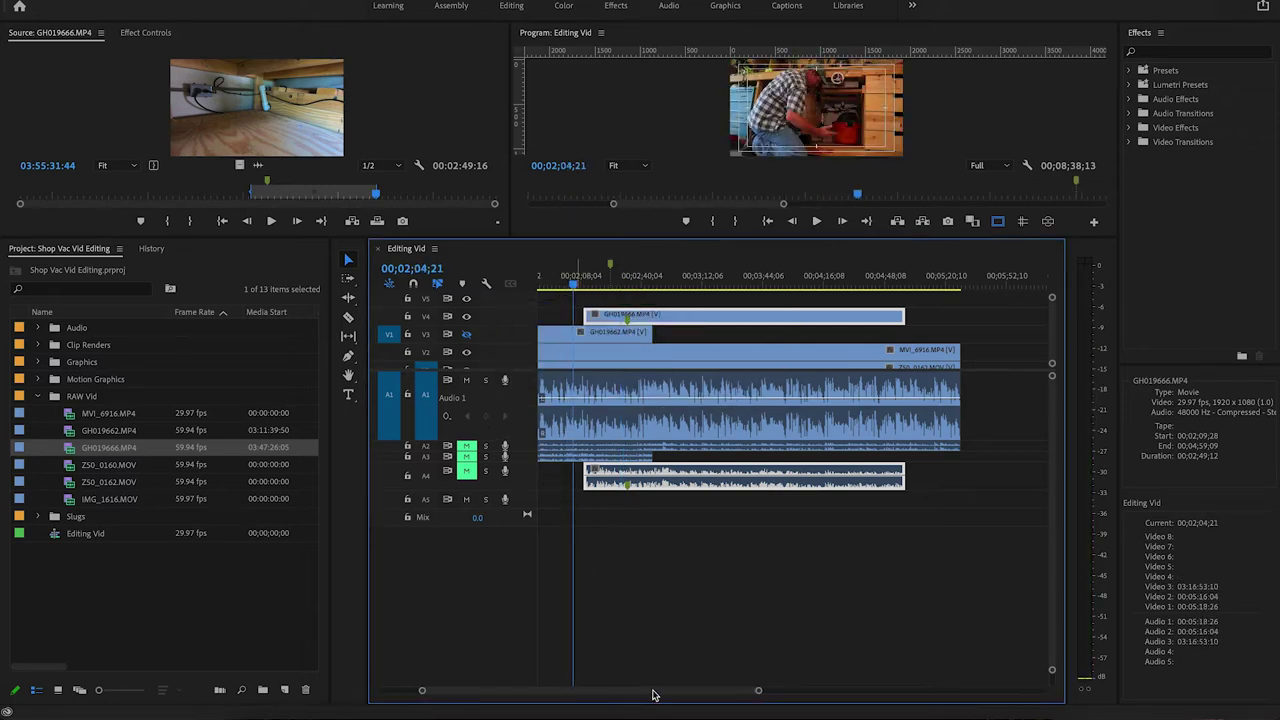
drag(758, 693, 875, 690)
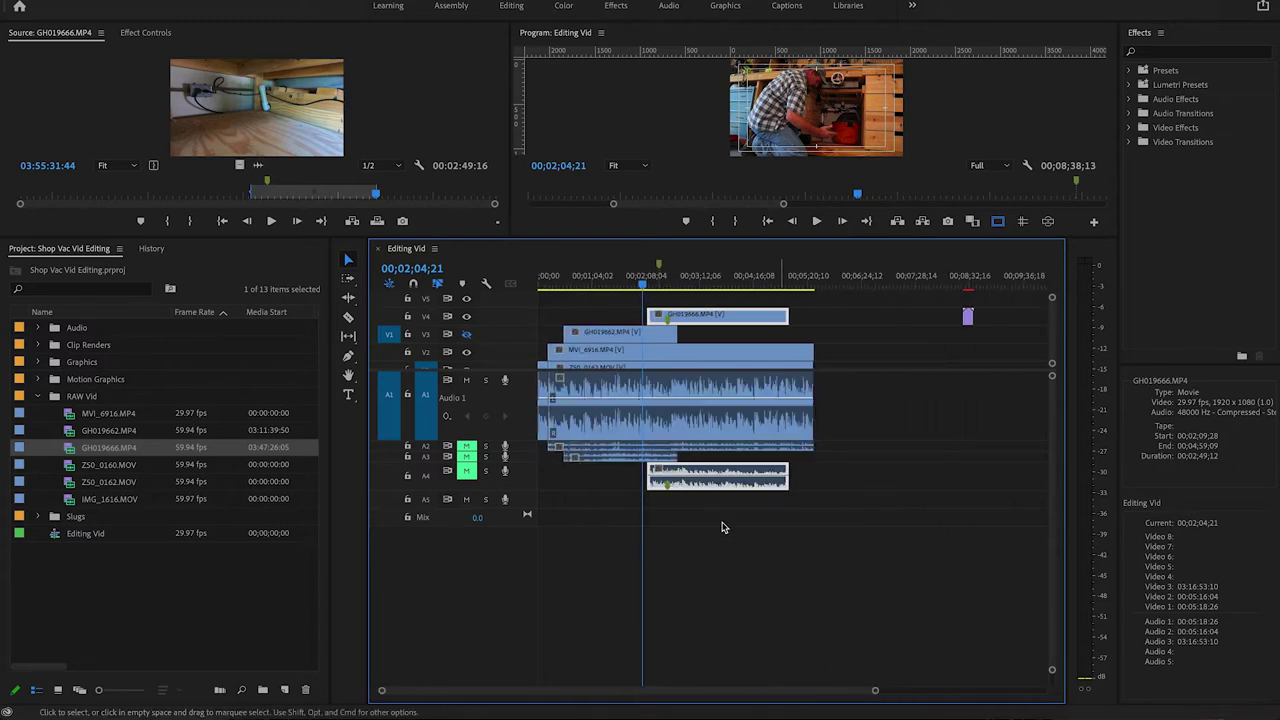
drag(655, 280, 567, 300)
key(space)
key(=)
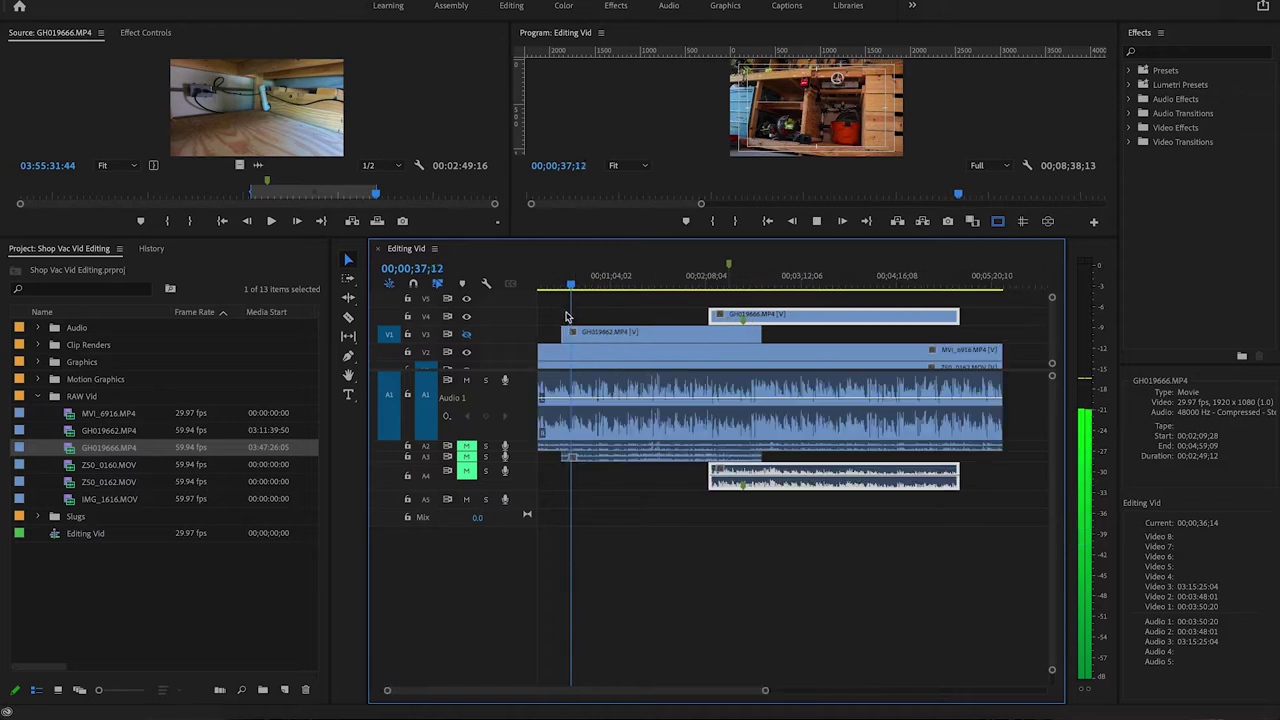
key(=)
drag(519, 370, 522, 492)
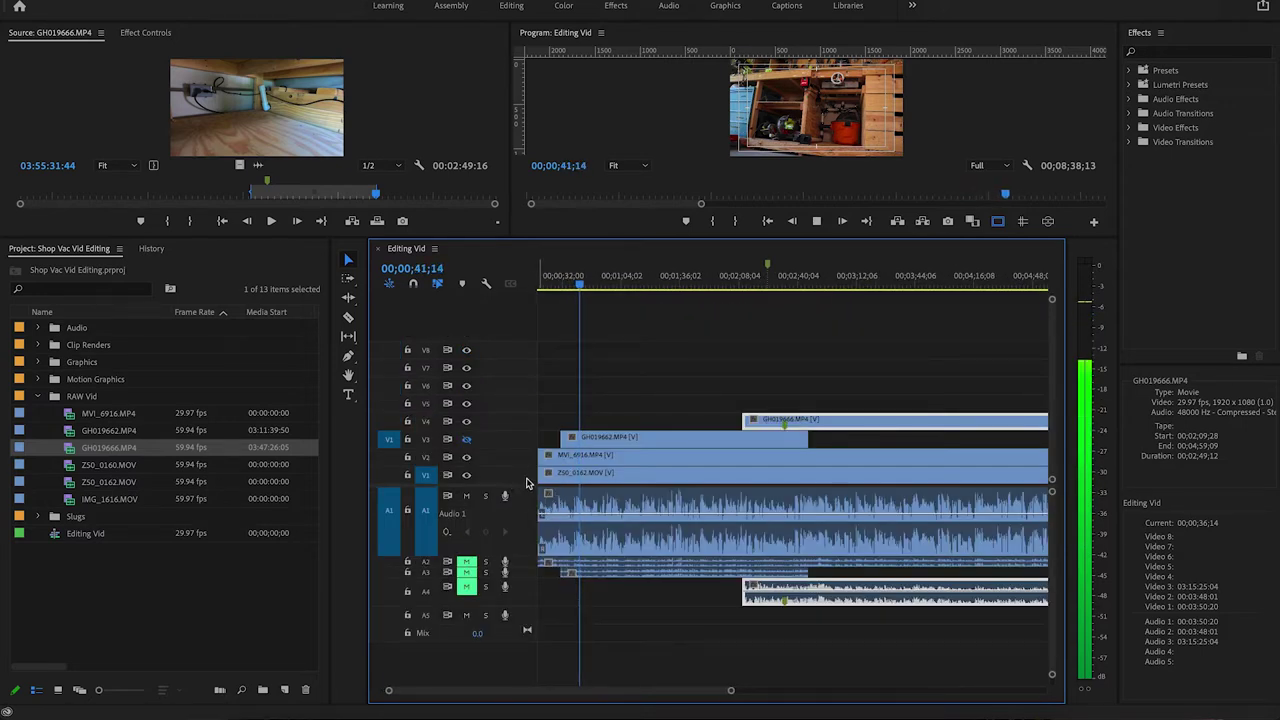
- Trim the start of GH019662.MP4 to 00;01;57;12 and the start of MVI_6916.MP4 to 00;01;53;07, uncovering Z50_0162.MOV
drag(519, 556, 518, 546)
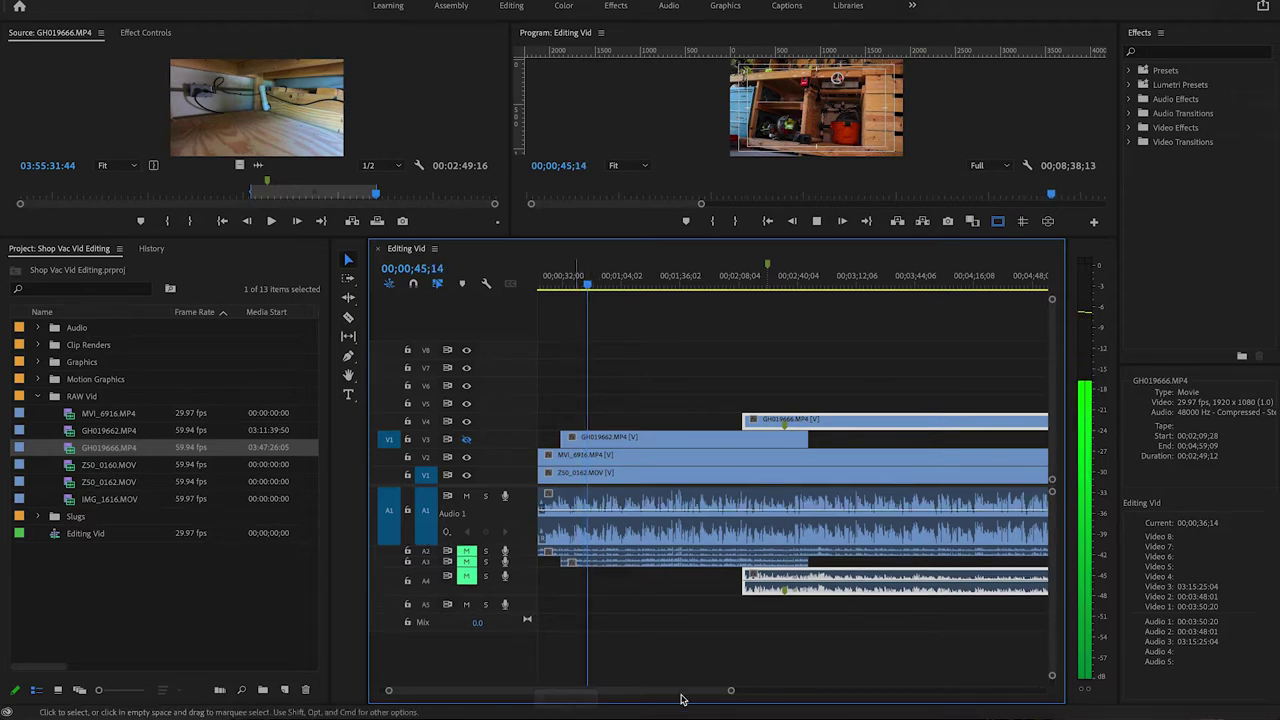
drag(711, 690, 714, 690)
key(space)
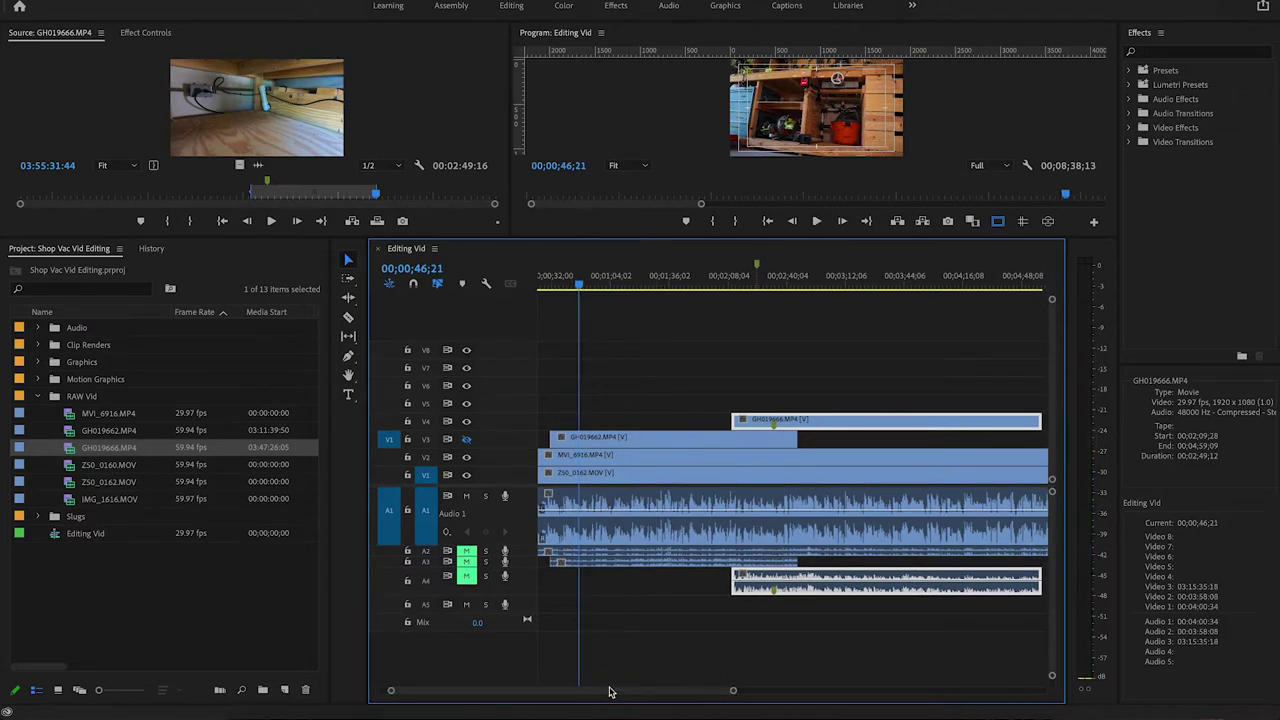
drag(610, 690, 597, 693)
drag(602, 437, 752, 437)
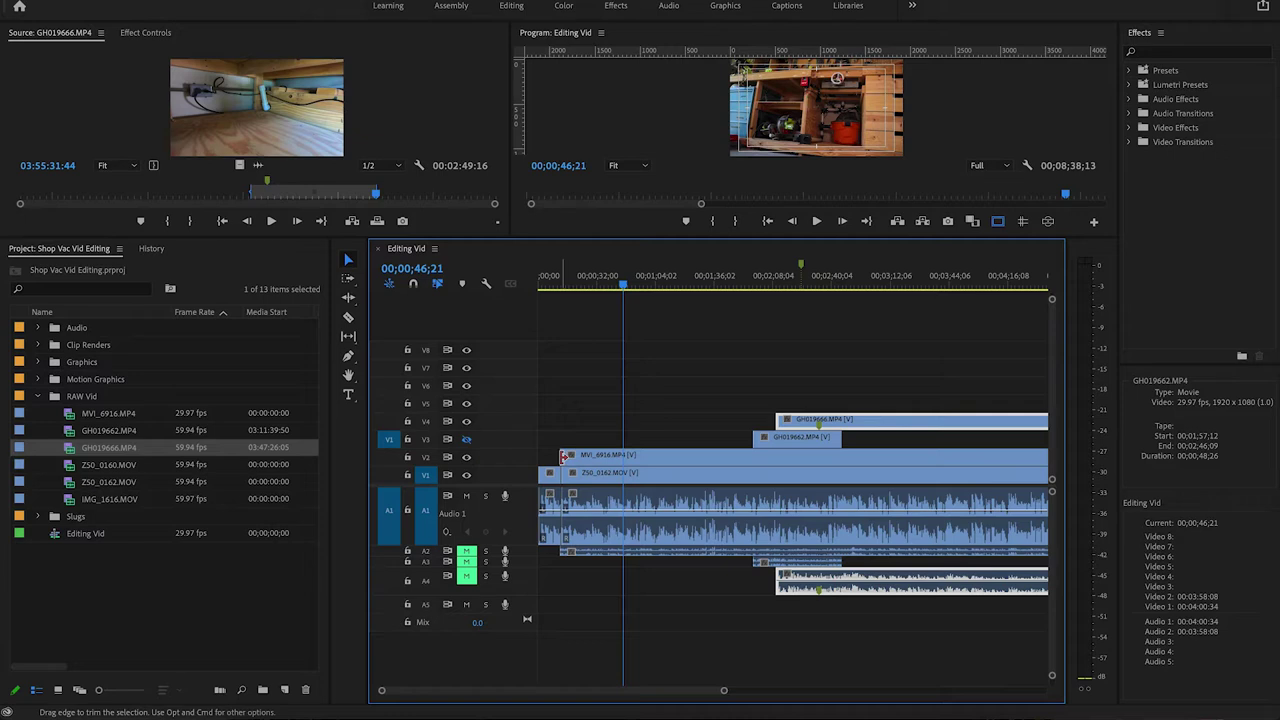
drag(561, 457, 745, 457)
- Play the main camera angle from 00;00;15;29 and enlarge the Source and Program monitors
drag(626, 290, 569, 288)
key(space)
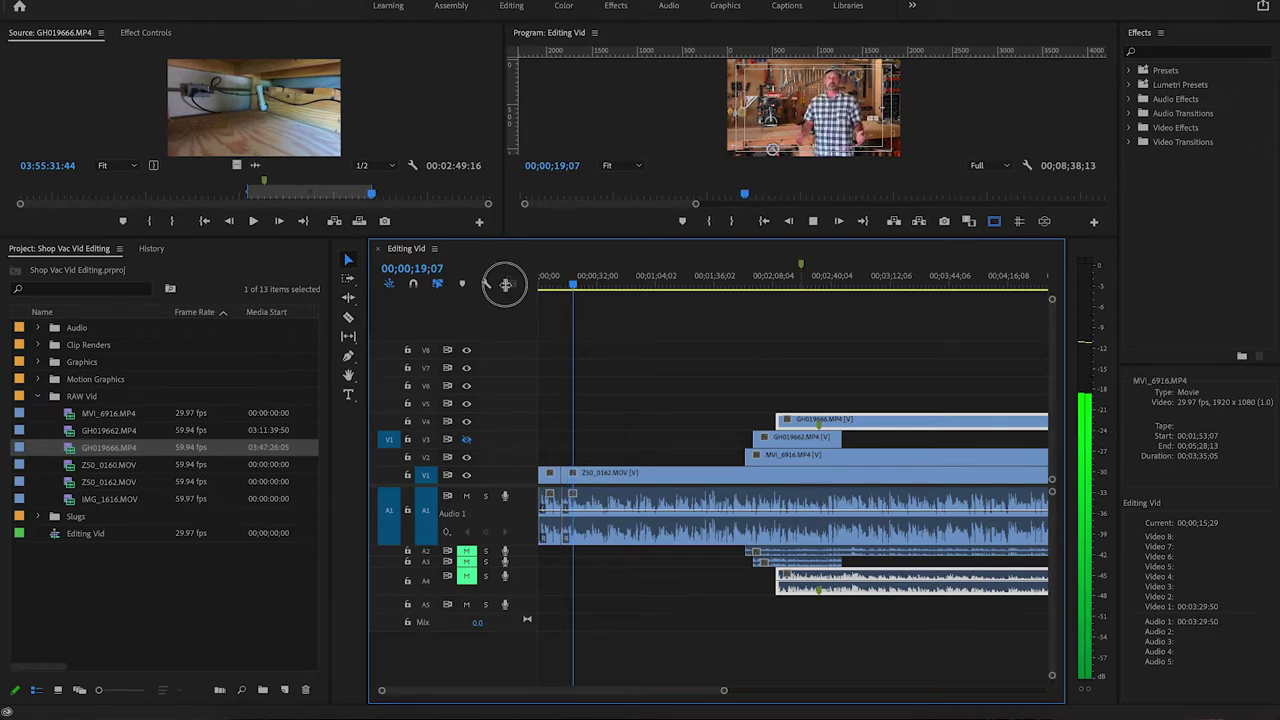
drag(509, 237, 506, 386)
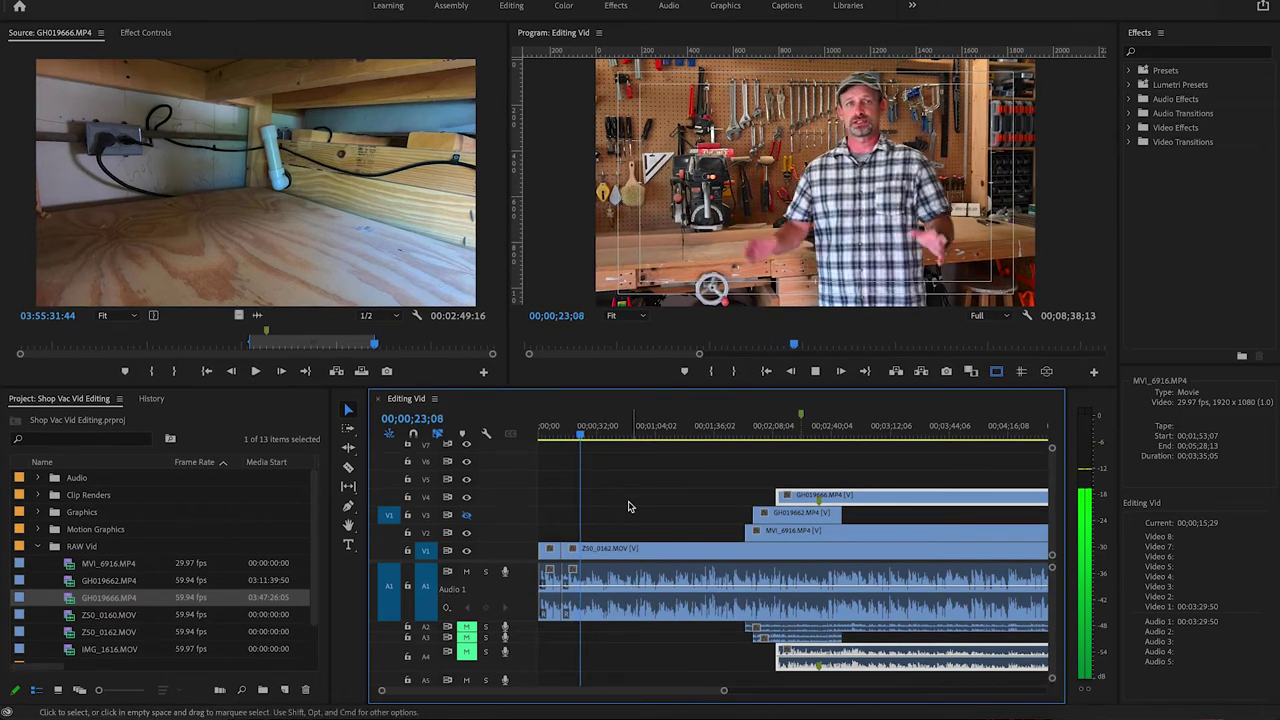
- Play from 00;00;52;05 to find the first angle change and extend the start of MVI_6916.MP4 back to 00;00;55;05
drag(580, 434, 636, 446)
key(space)
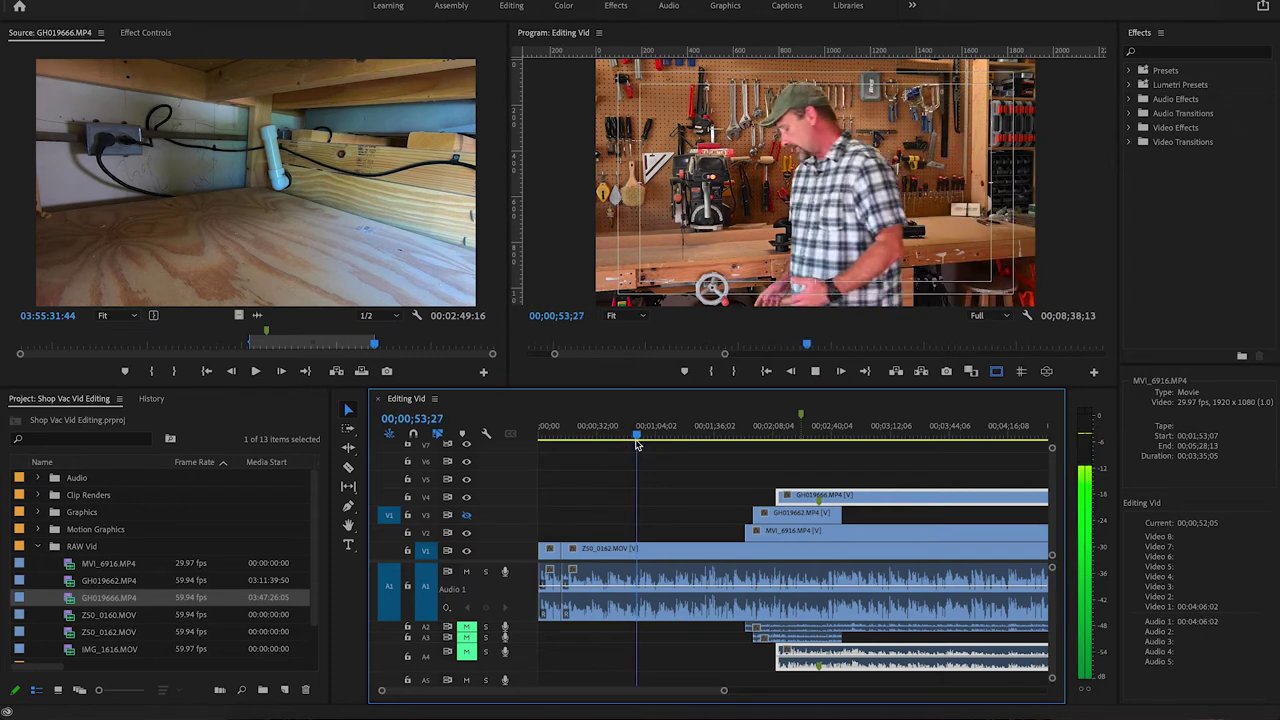
key(space)
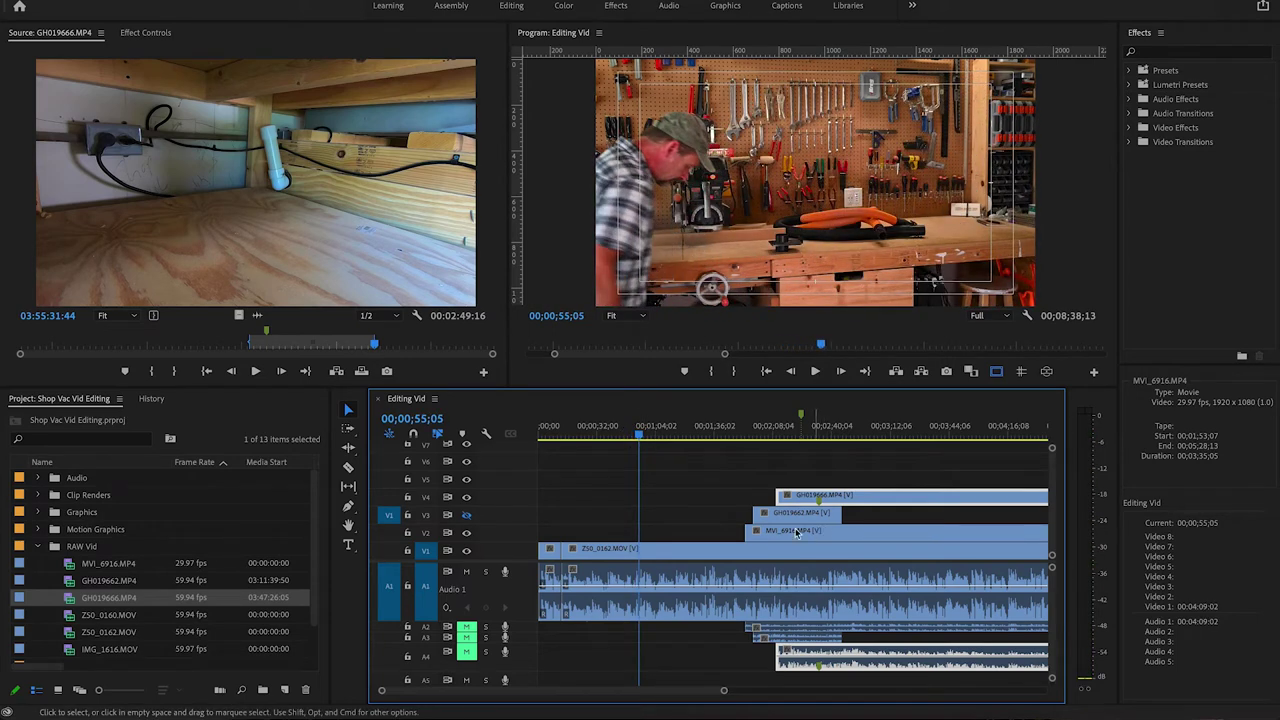
drag(748, 533, 644, 537)
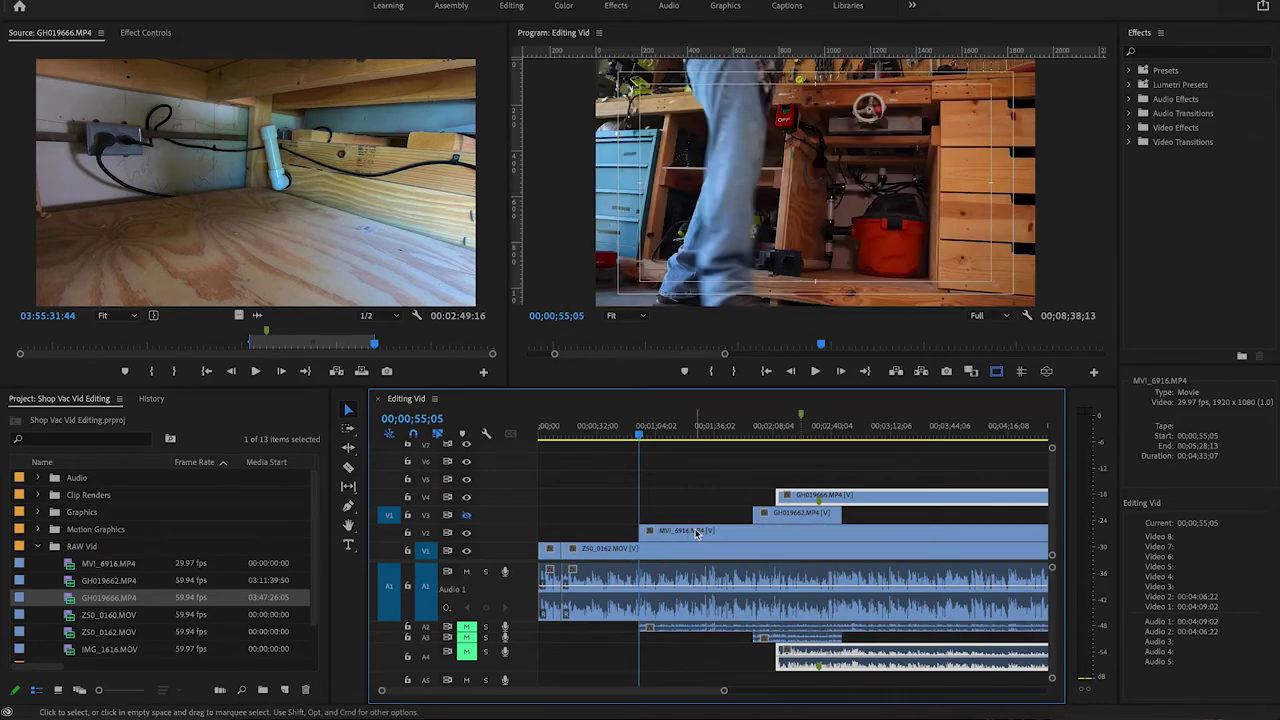
- Trim the start of MVI_6916.MP4 to 00;00;56;09 and play the cut from 00;00;53;13
key(space)
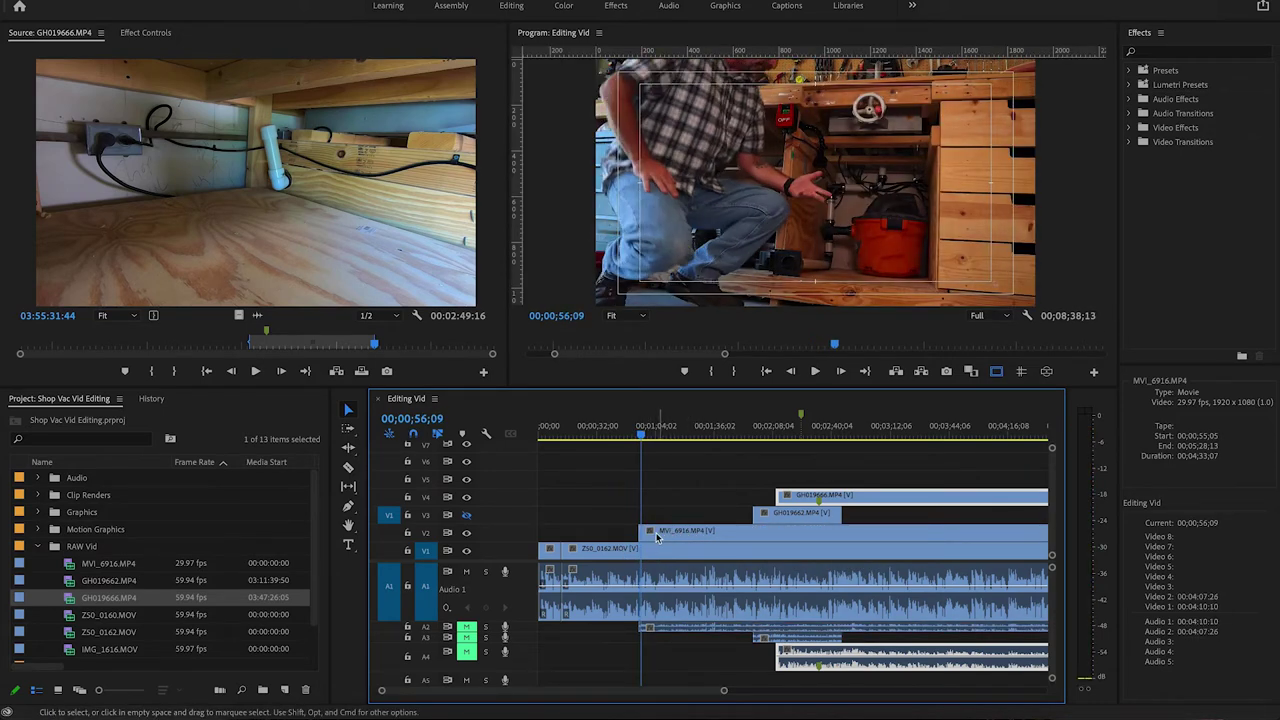
key(=)
key(=)
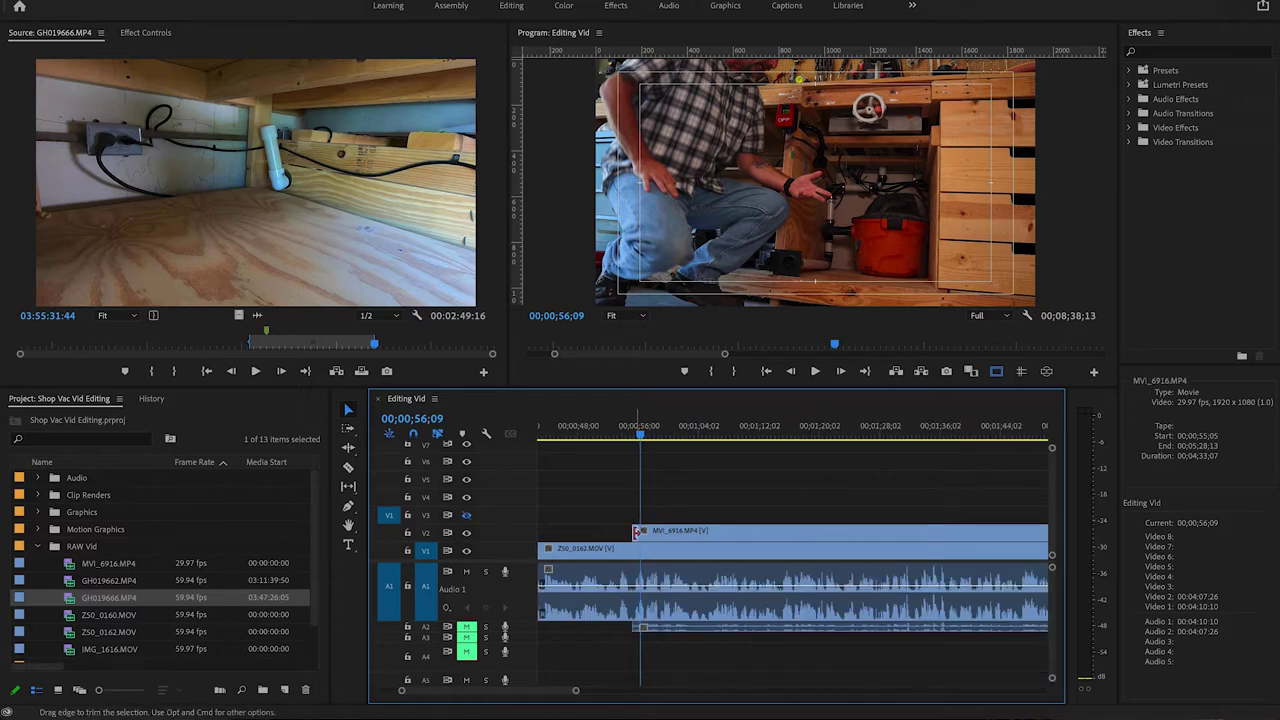
drag(636, 531, 641, 531)
click(621, 433)
key(space)
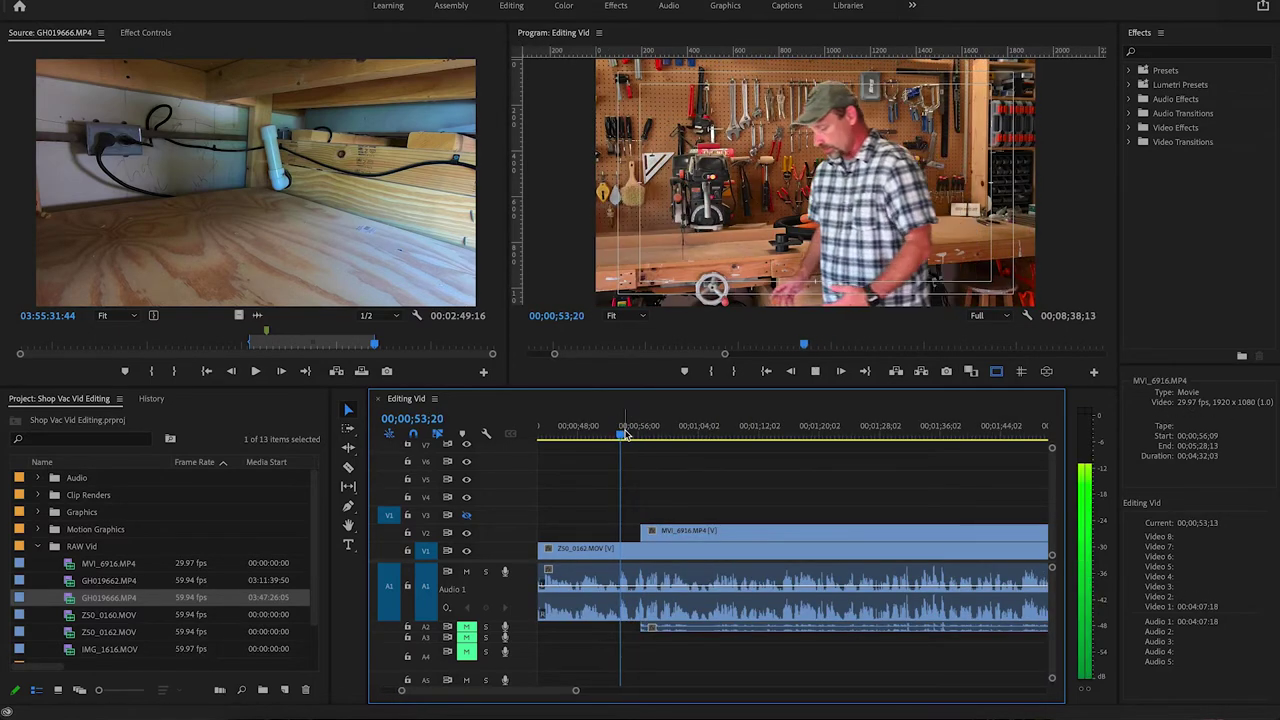
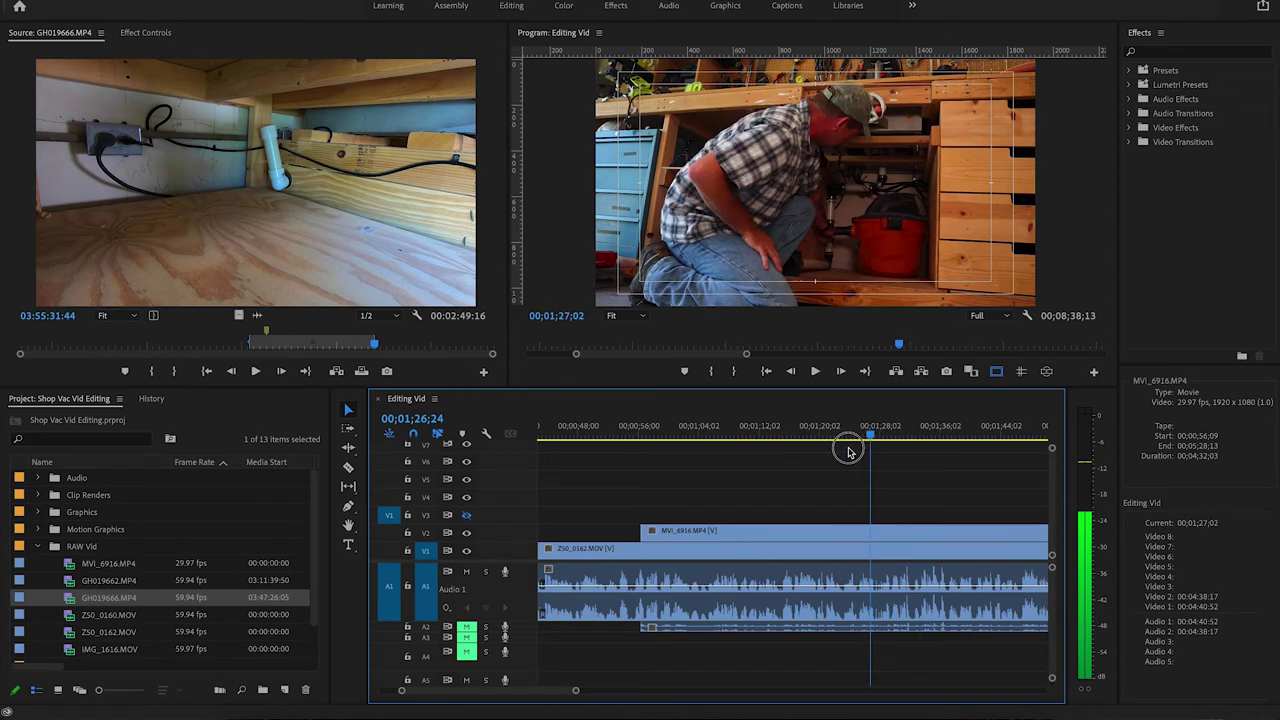
- Play from 00;01;14;18 to find the switch to the close-up and extend the start of GH019662.MP4 back to 00;01;17;18
key(space)
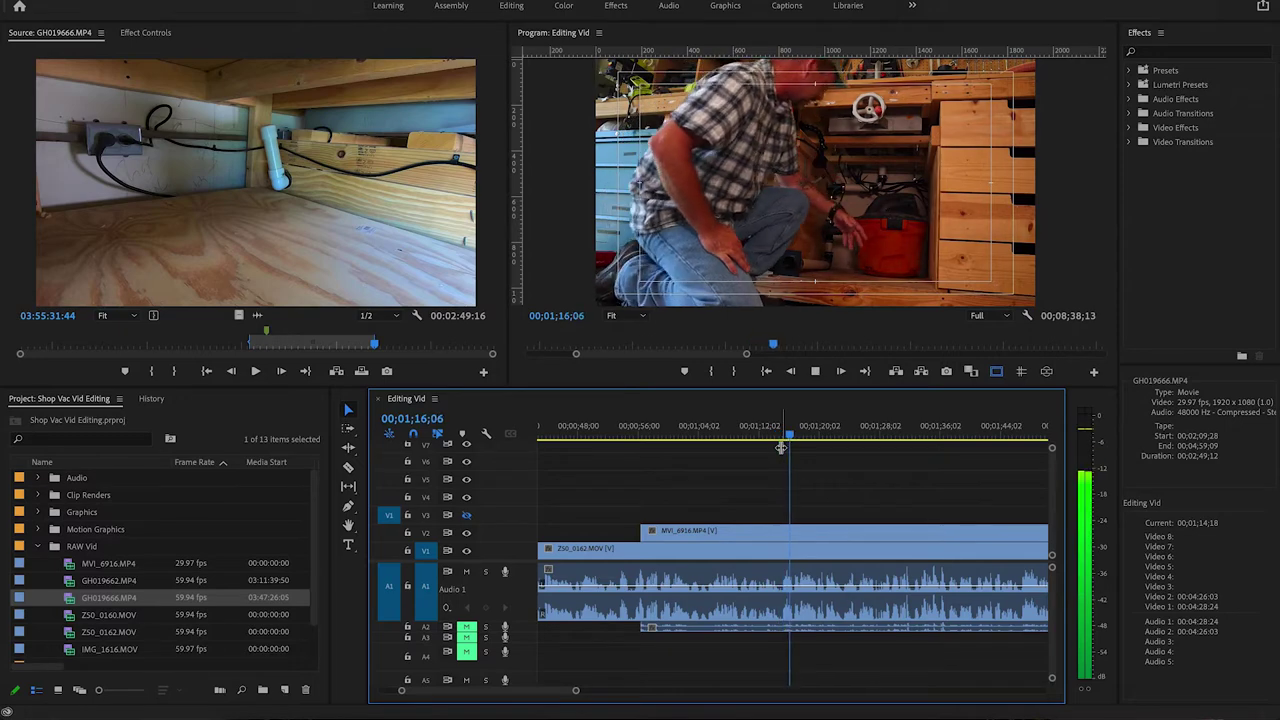
key(space)
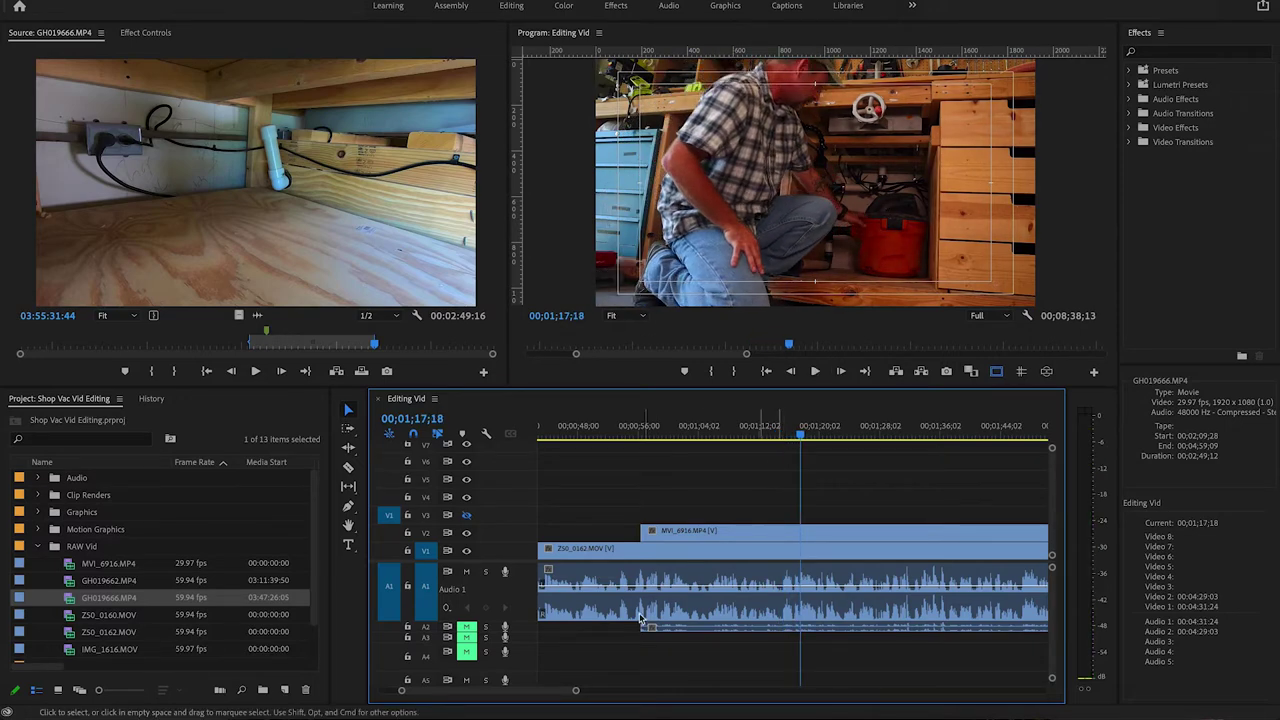
key(minus)
key(minus)
key(minus)
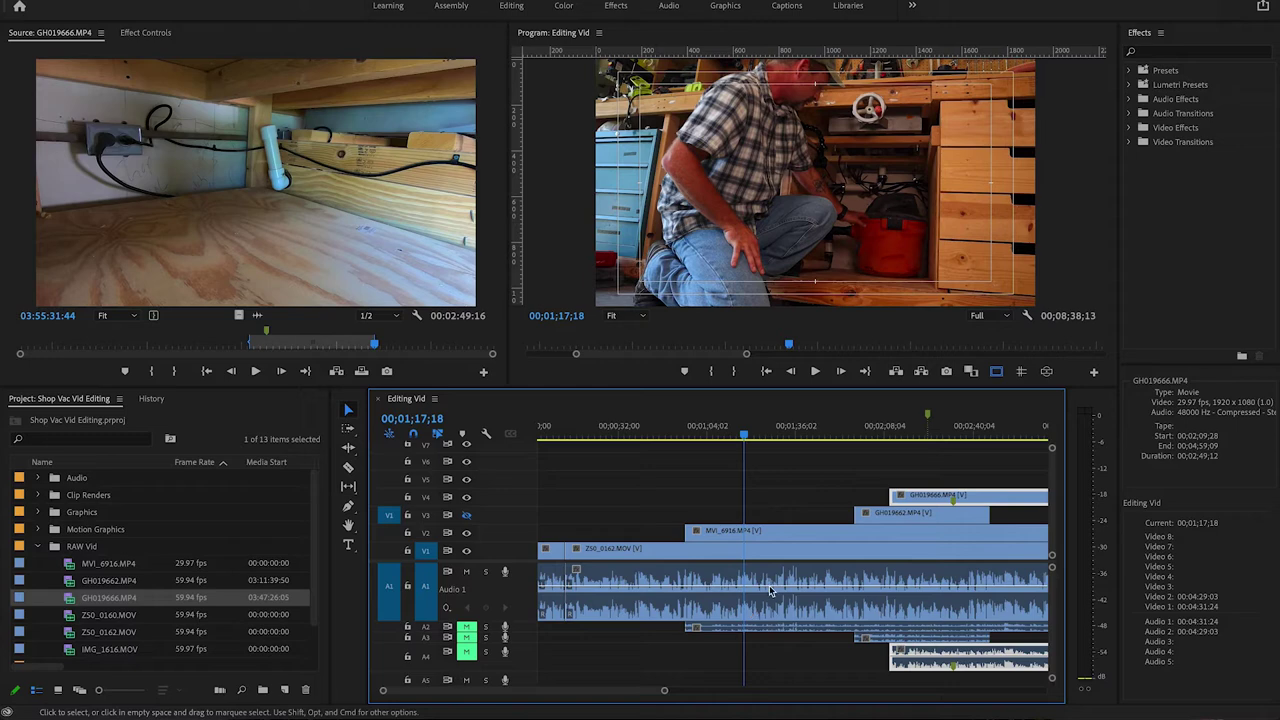
drag(856, 512, 744, 513)
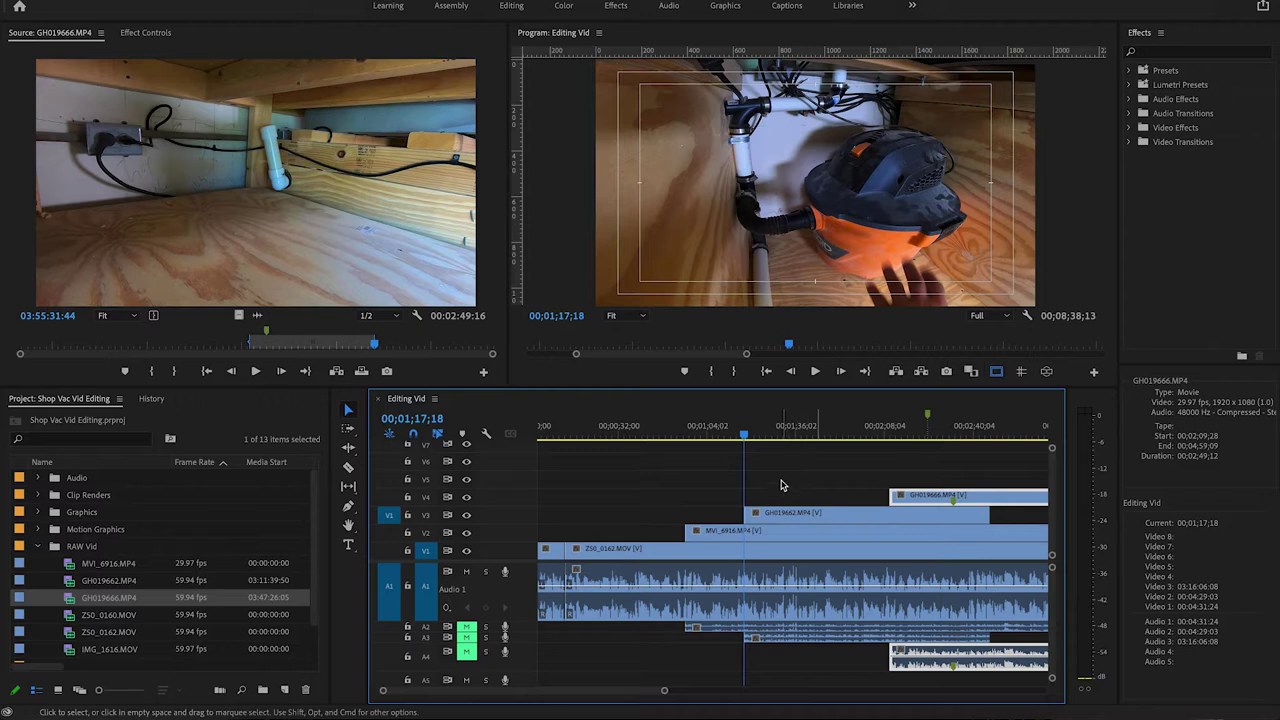
- Split GH019662.MP4 at 00;01;30;04 and trim the start of its second part to open a gap on V3
key(space)
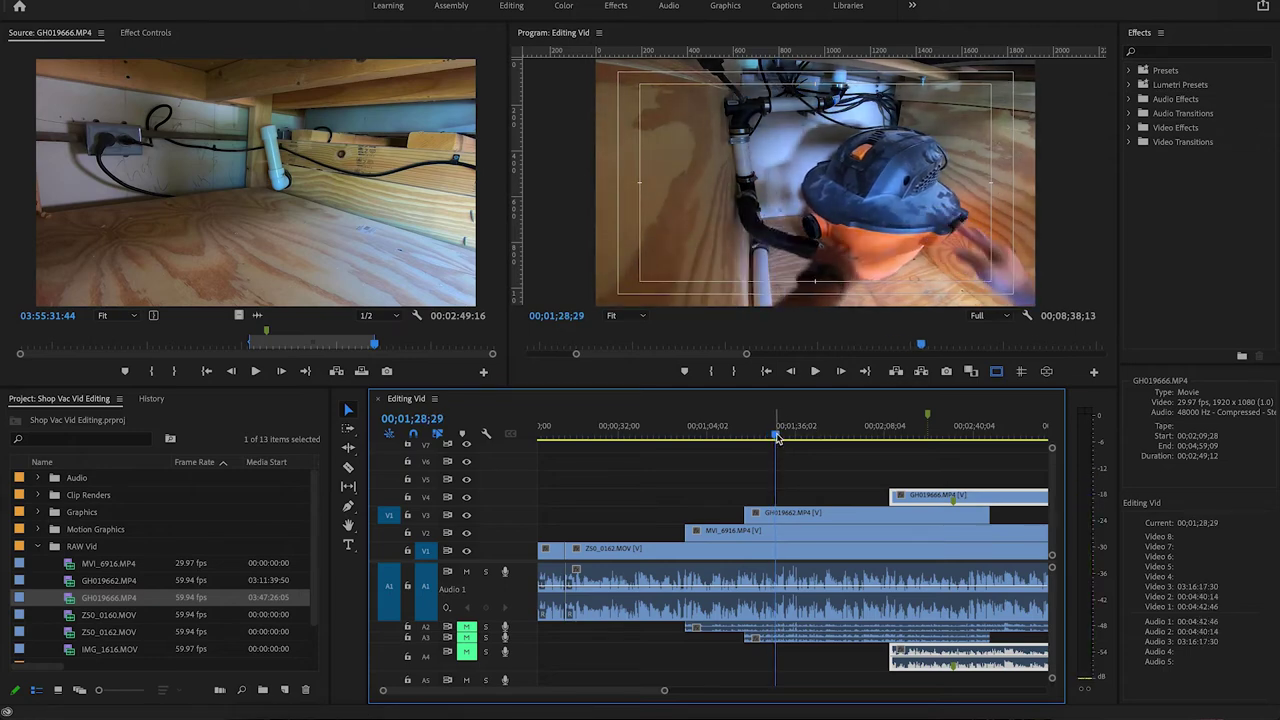
click(781, 437)
drag(781, 437, 780, 437)
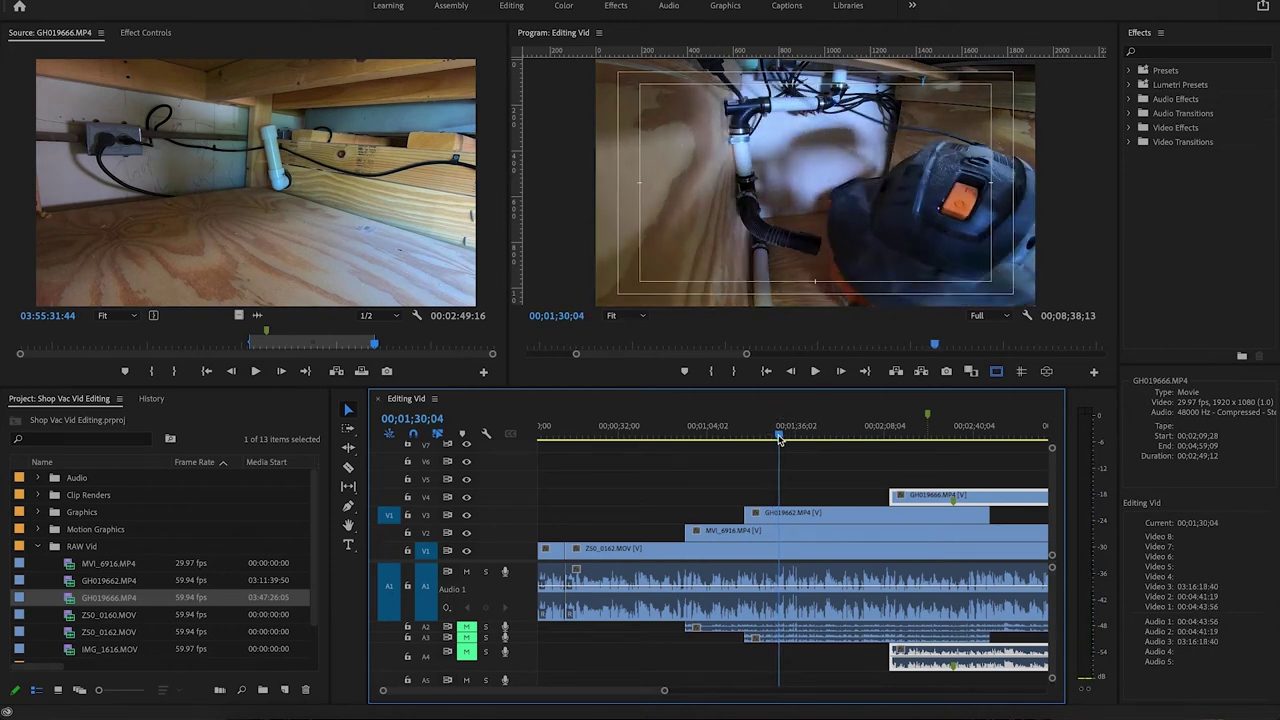
click(786, 514)
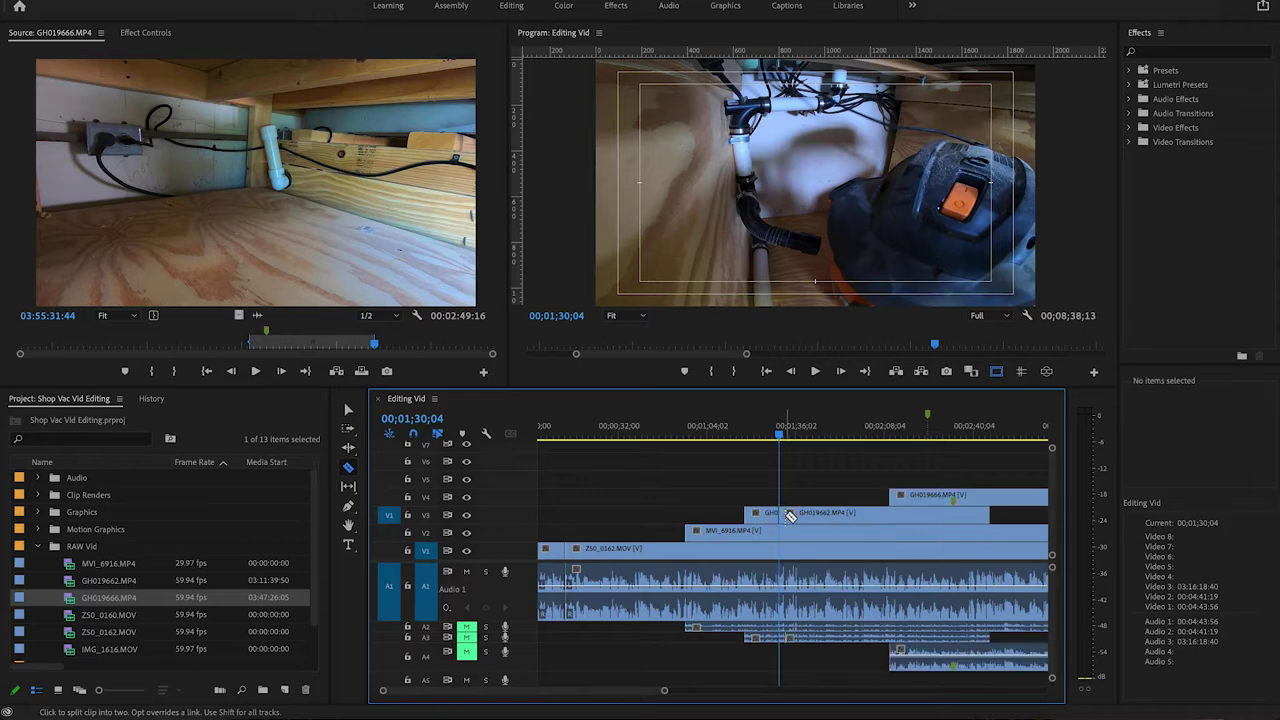
drag(786, 514, 824, 514)
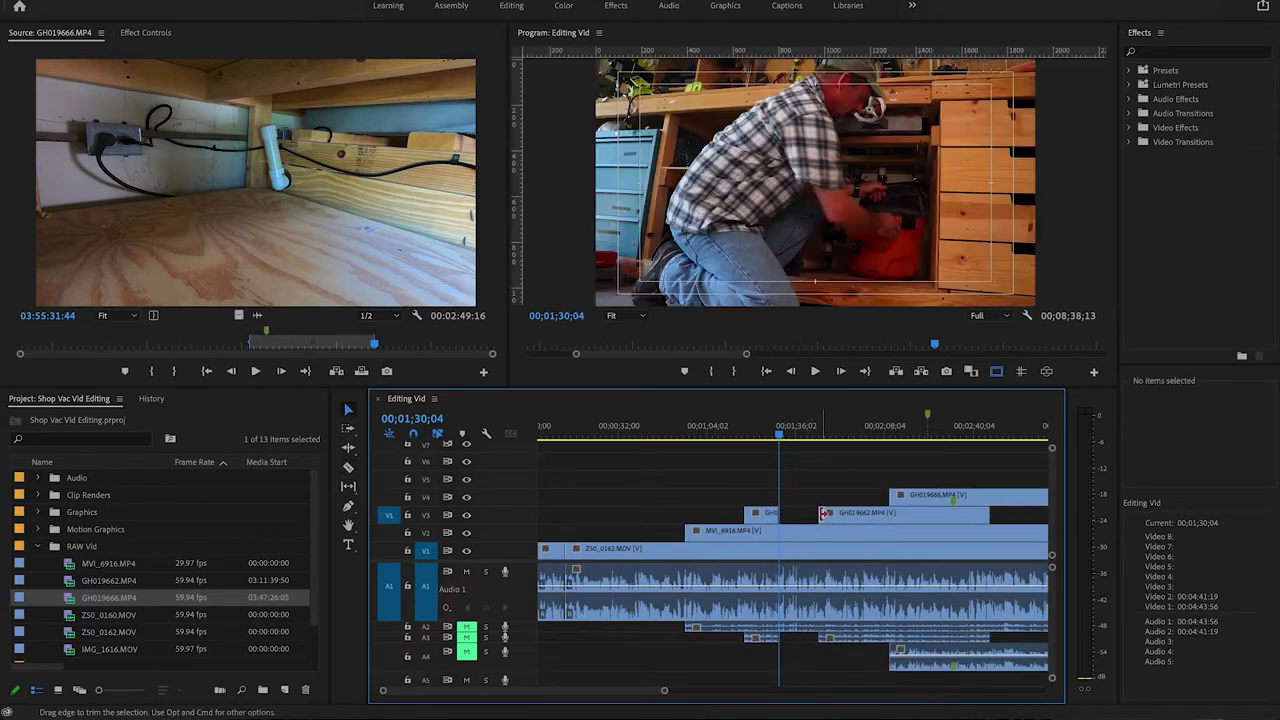
- Play from 00;01;30;04 and extend the start of the second GH019662.MP4 part back to 00;01;38;01
key(space)
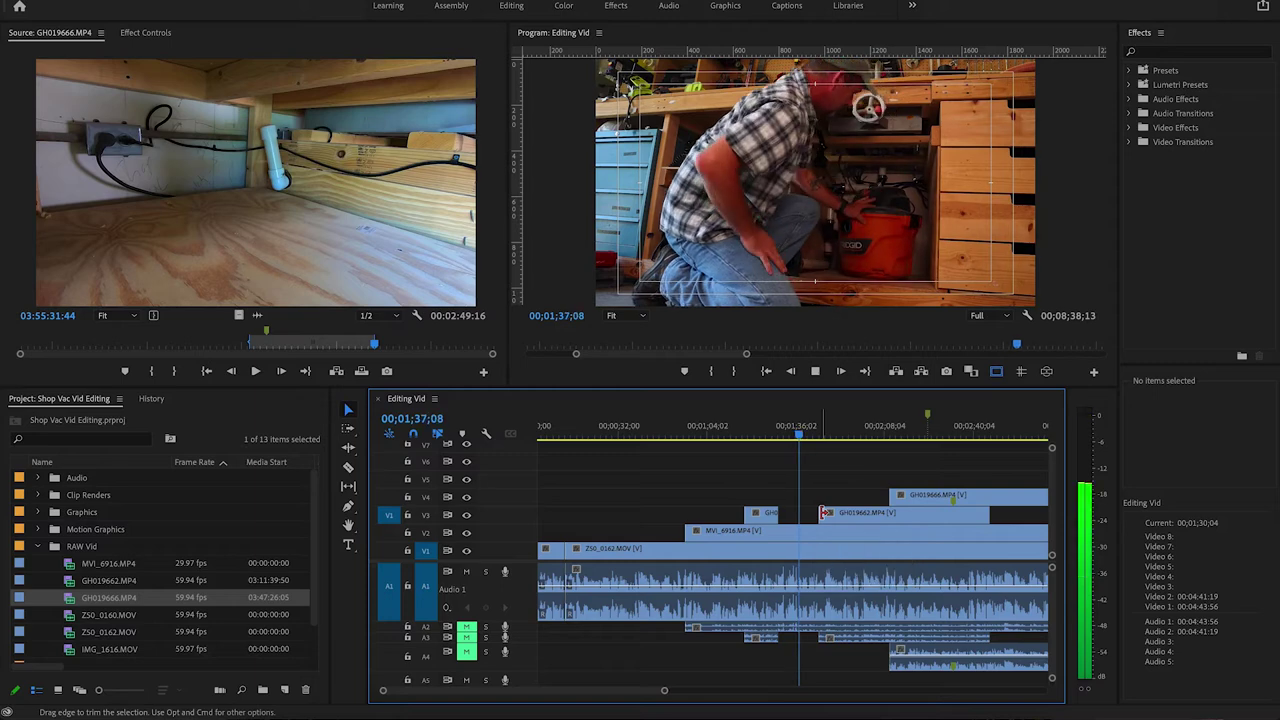
key(space)
drag(818, 514, 803, 514)
- Review the close-up to find its end, split GH019662.MP4 at 00;01;45;06 and trim the remainder's start to open another gap
key(space)
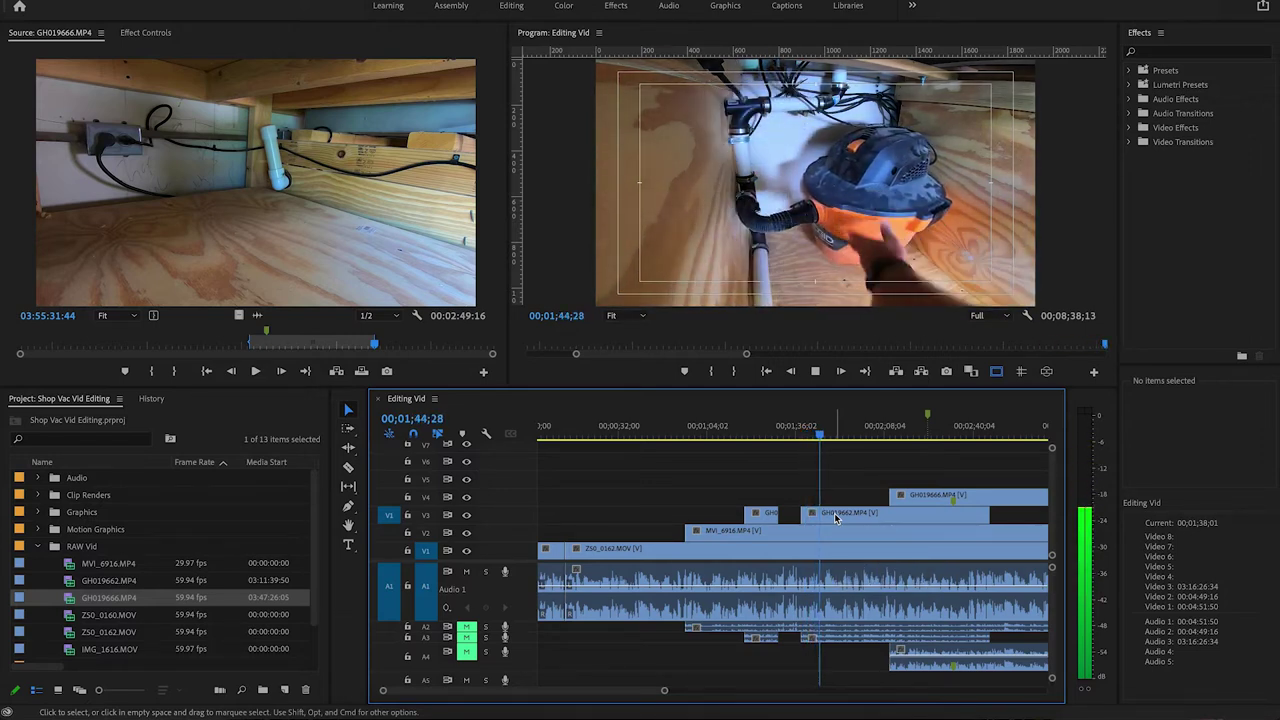
key(space)
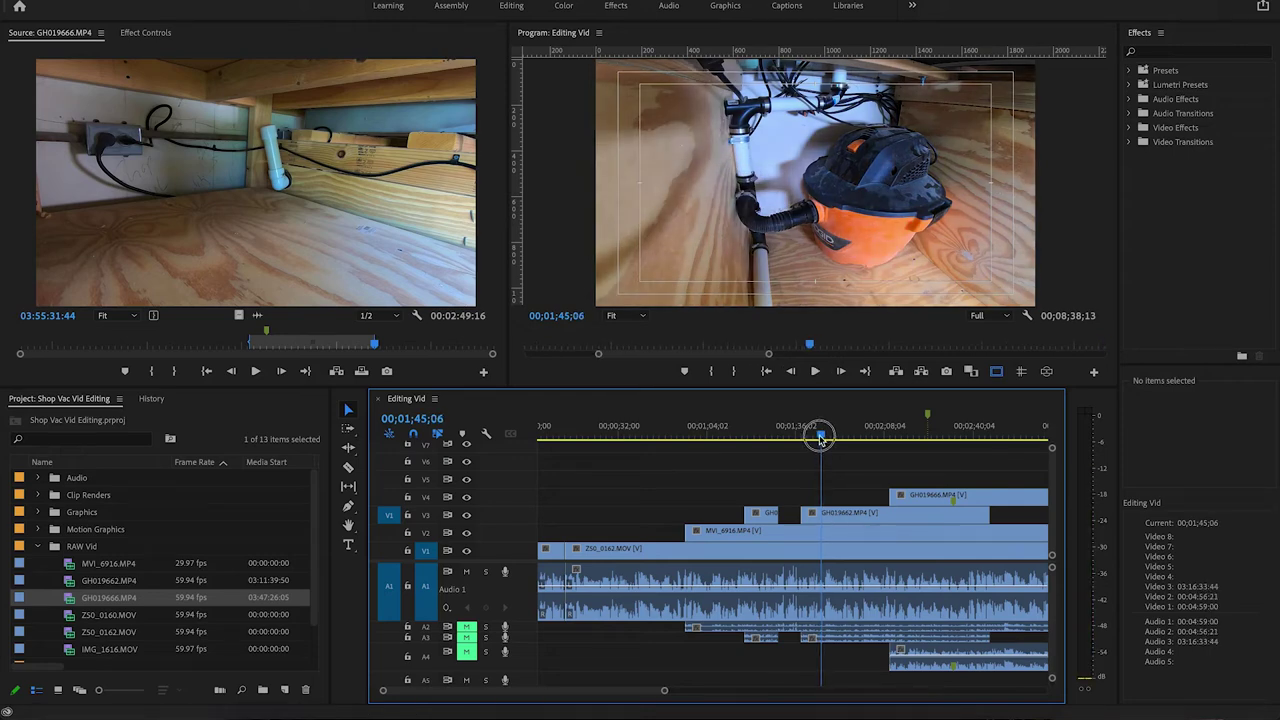
drag(820, 437, 814, 437)
key(space)
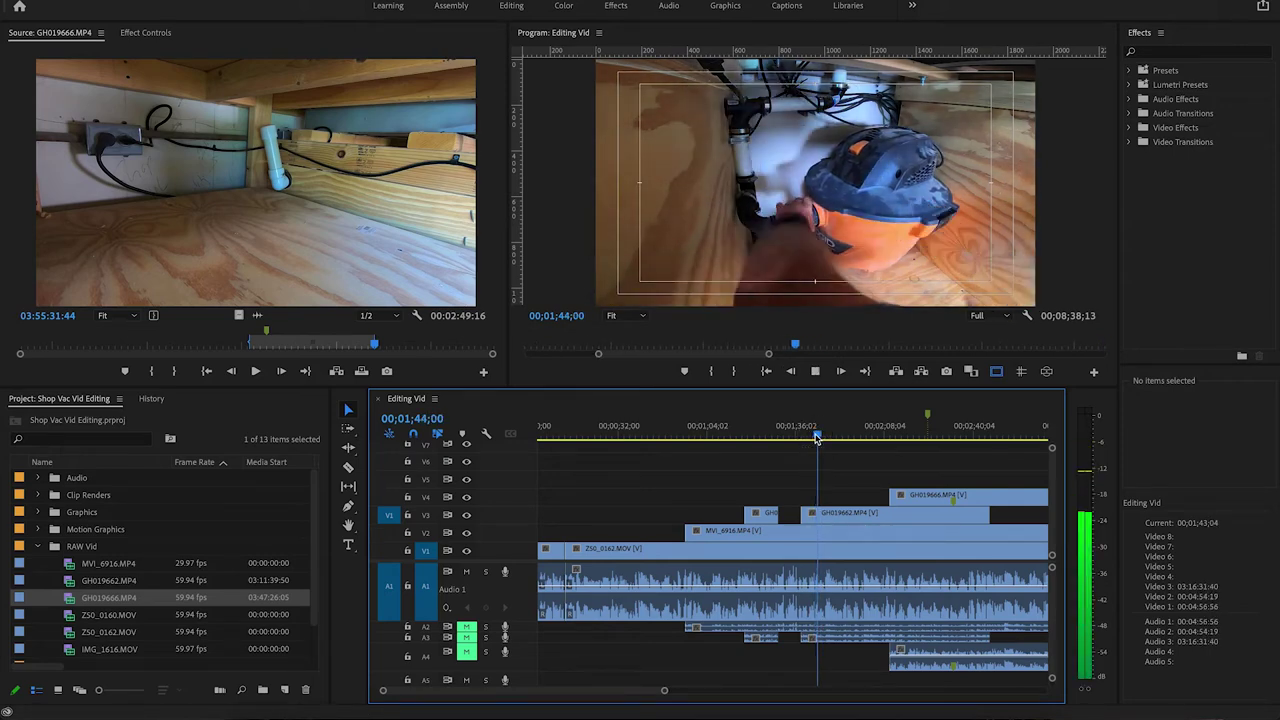
key(space)
key(space)
key(space)
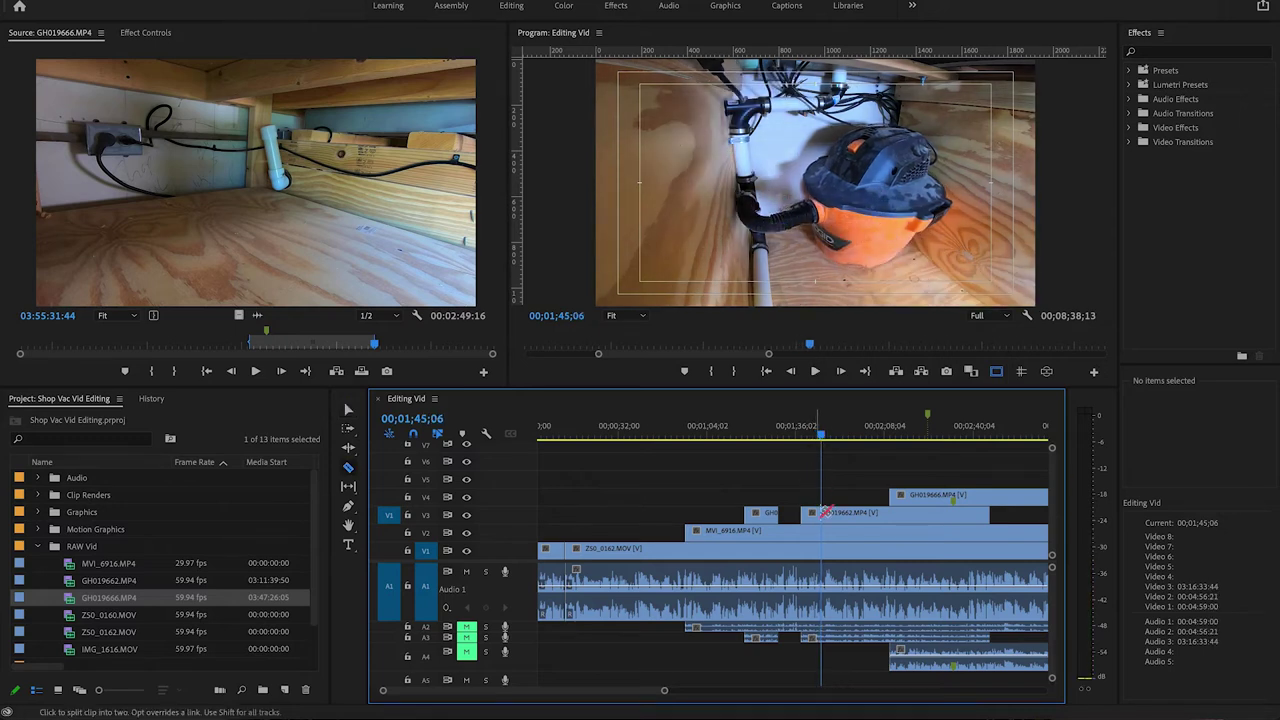
drag(828, 513, 860, 513)
- Play from 00;01;45;06 and set the start of the remaining GH019662.MP4 part to 00;02;00;28
key(space)
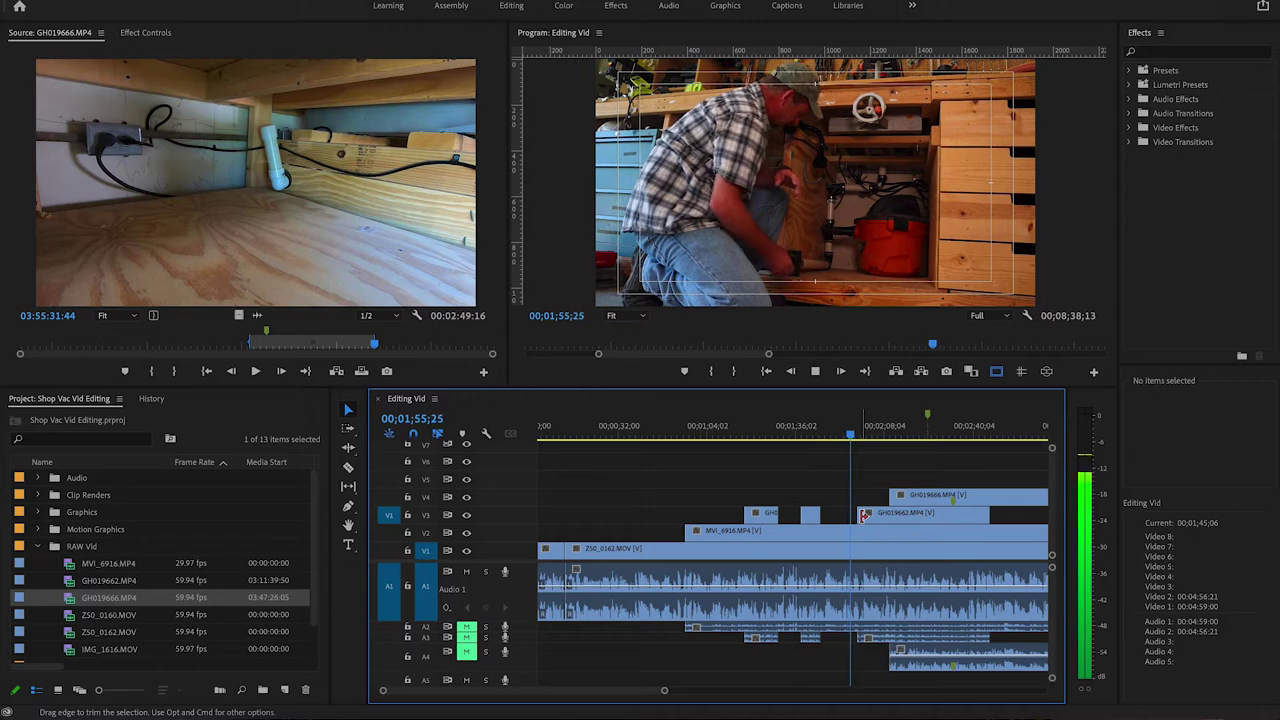
drag(861, 514, 872, 514)
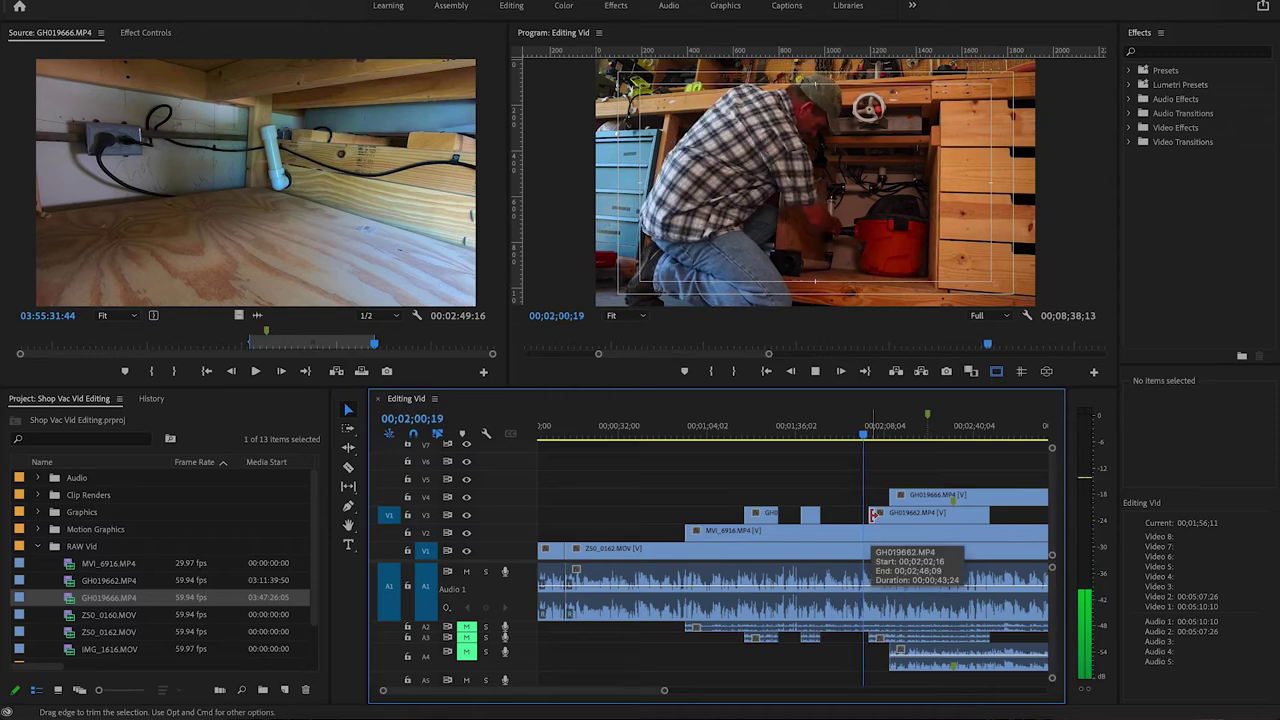
drag(875, 515, 876, 516)
- Play from 00;02;00;28 and trim the start of GH019666.MP4 on V4 forward to its clip marker
key(space)
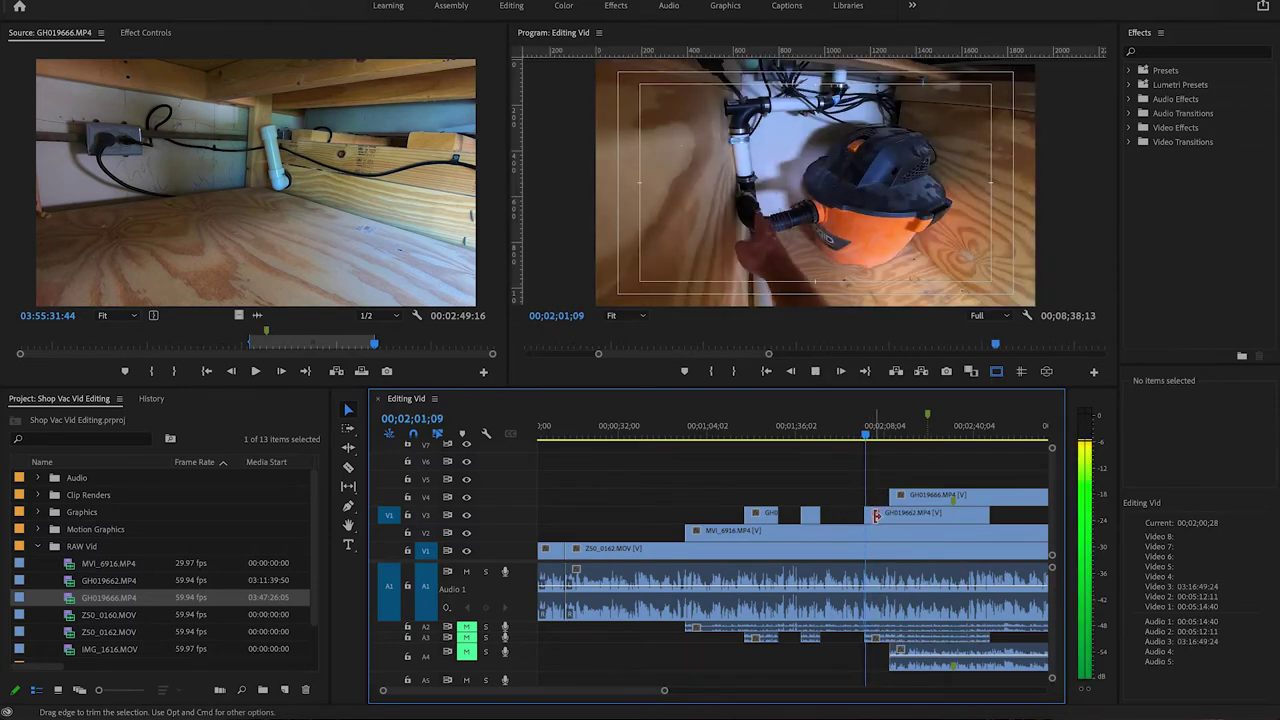
drag(885, 499, 957, 497)
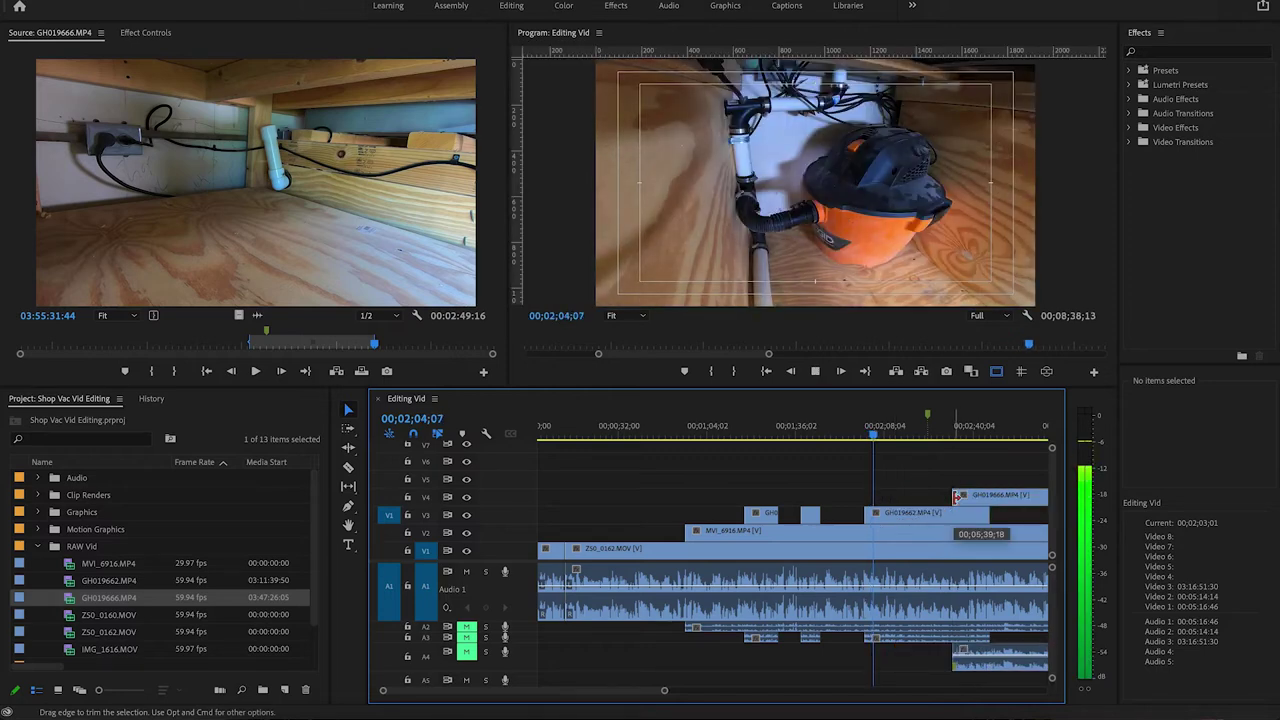
key(space)
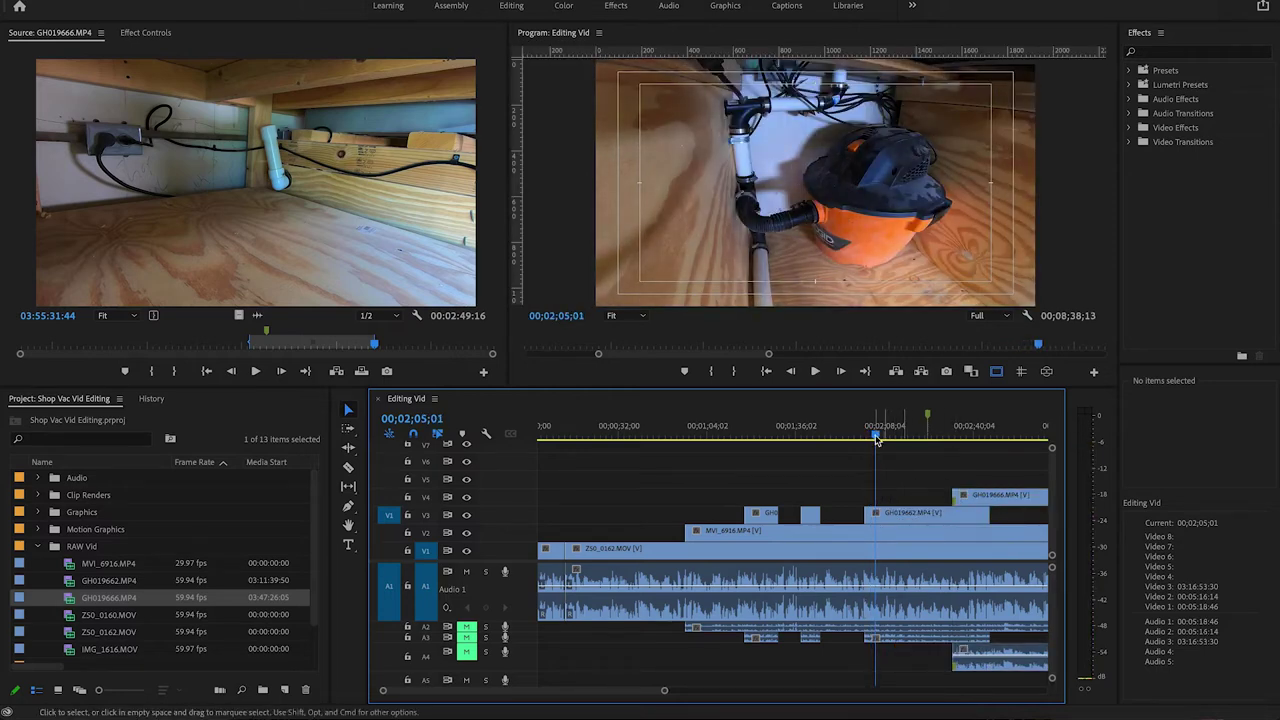
- Split the GH019662.MP4 close-up at 00;02;03;11 and trim the start of the following part to open a gap
drag(876, 440, 870, 437)
key(space)
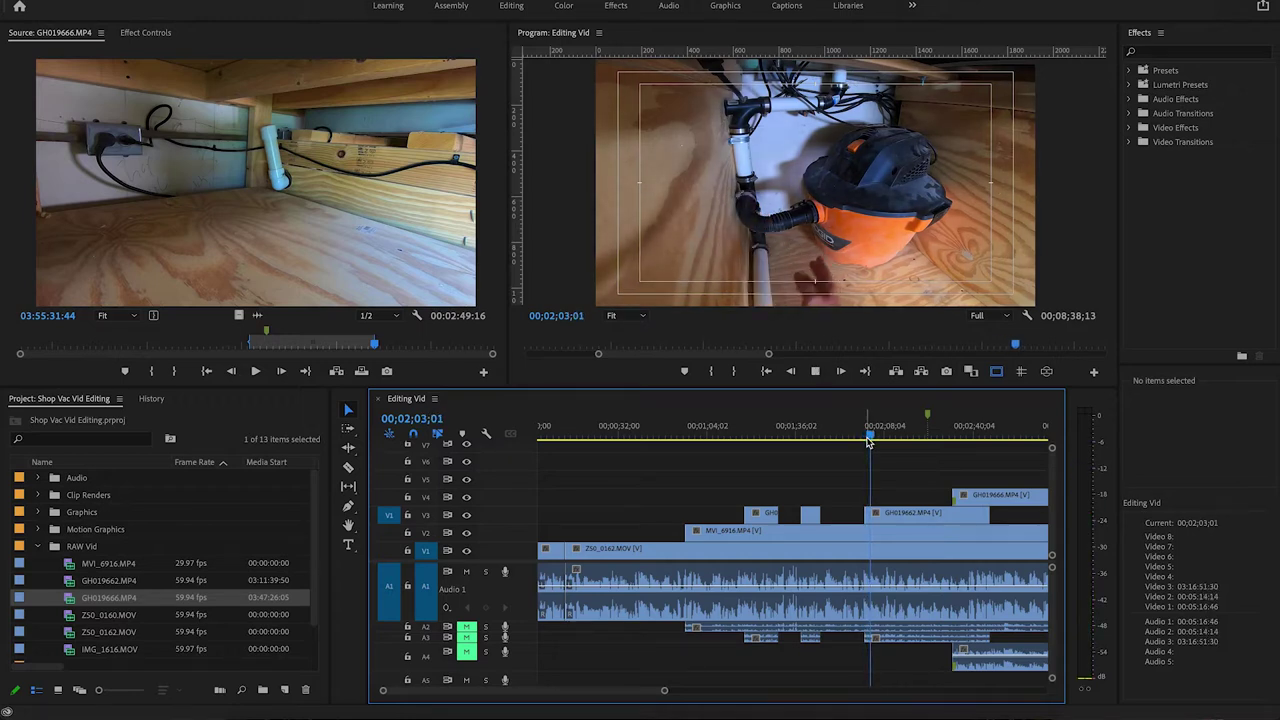
key(space)
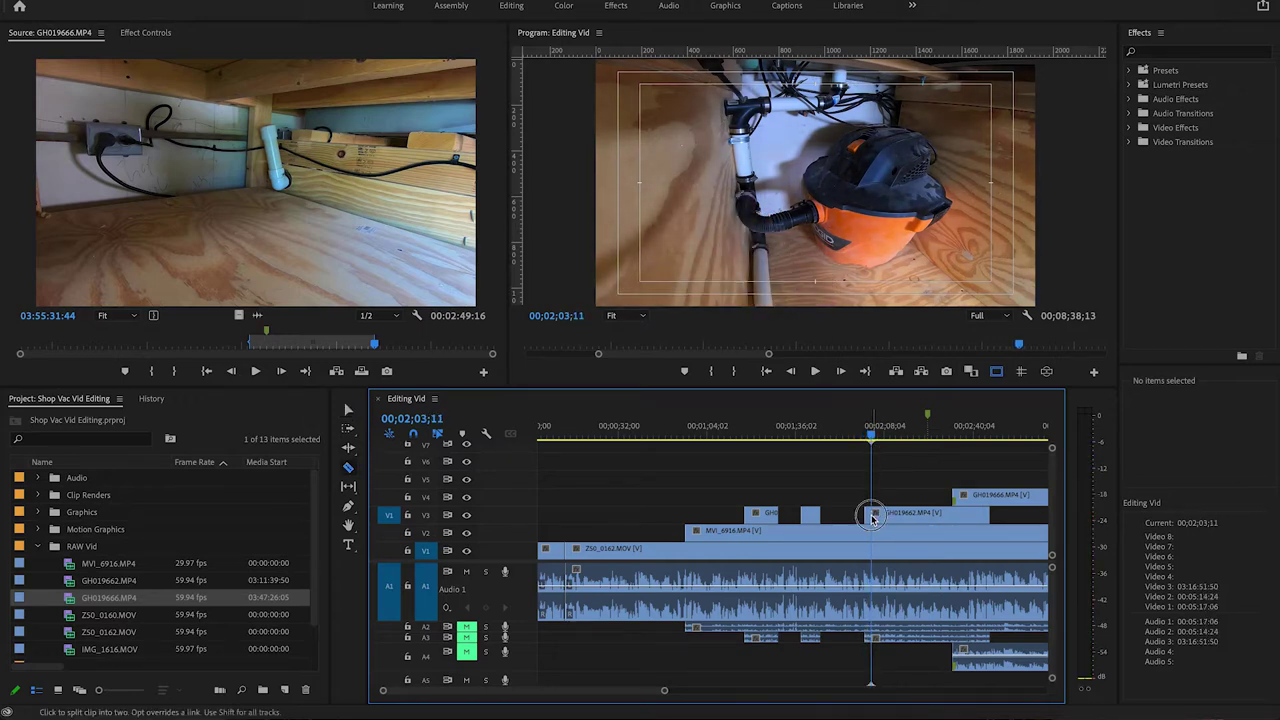
drag(878, 515, 903, 515)
- Play from 00;02;03;11, extend the start of the last GH019662.MP4 part back to 00;02;09;00 and continue playback
key(space)
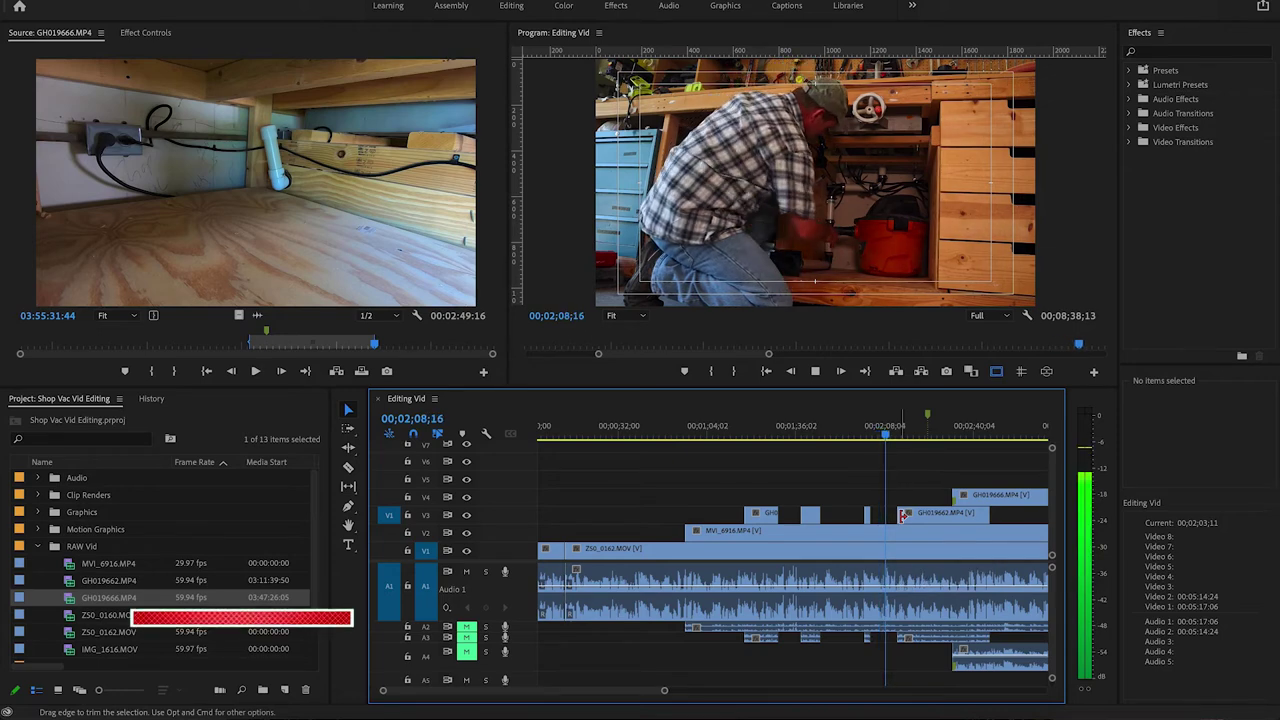
key(space)
drag(903, 515, 895, 515)
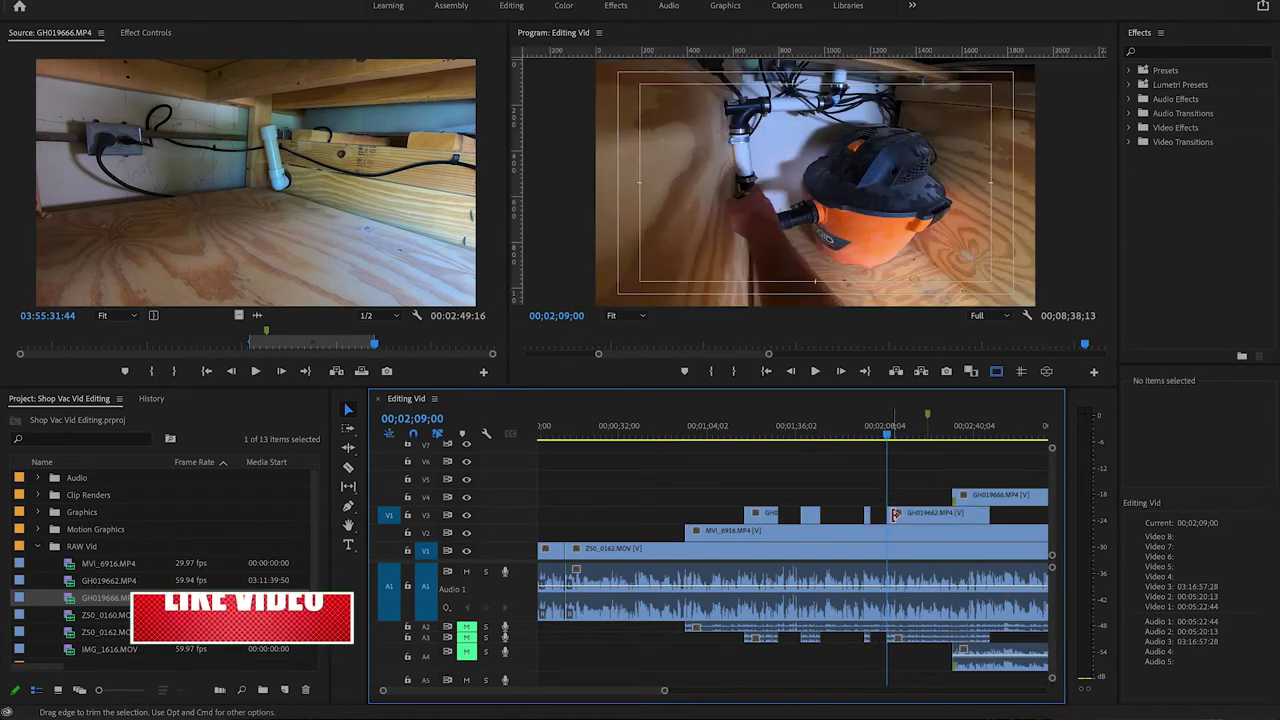
key(space)
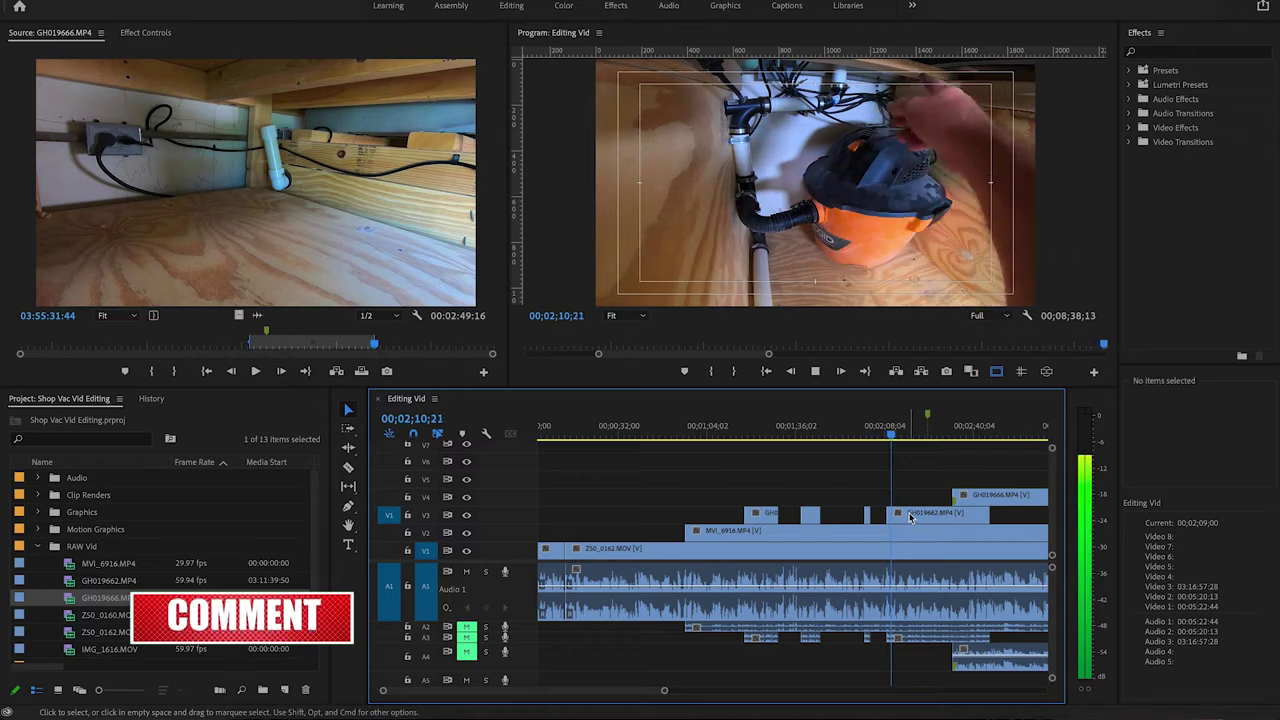
- Split the last GH019662.MP4 part on V3 at 00;02;12;00 and trim the start of the following part forward to open a gap
key(space)
key(c)
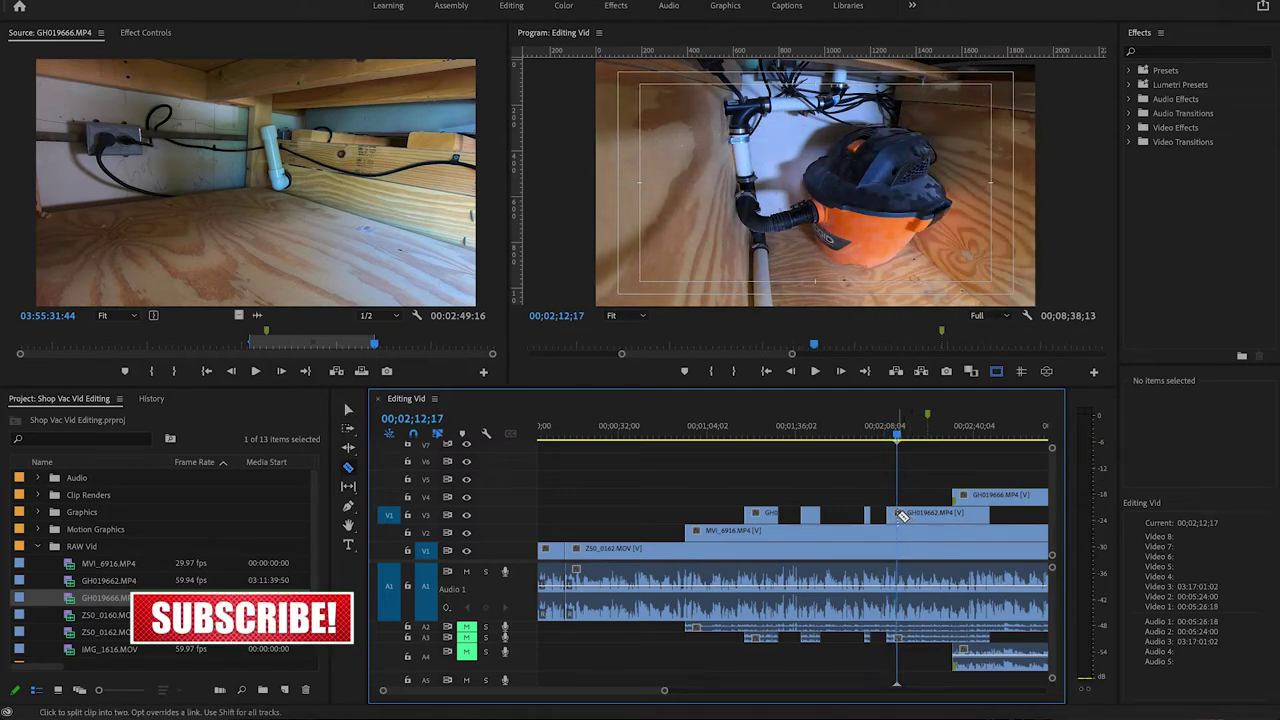
key(Up)
key(space)
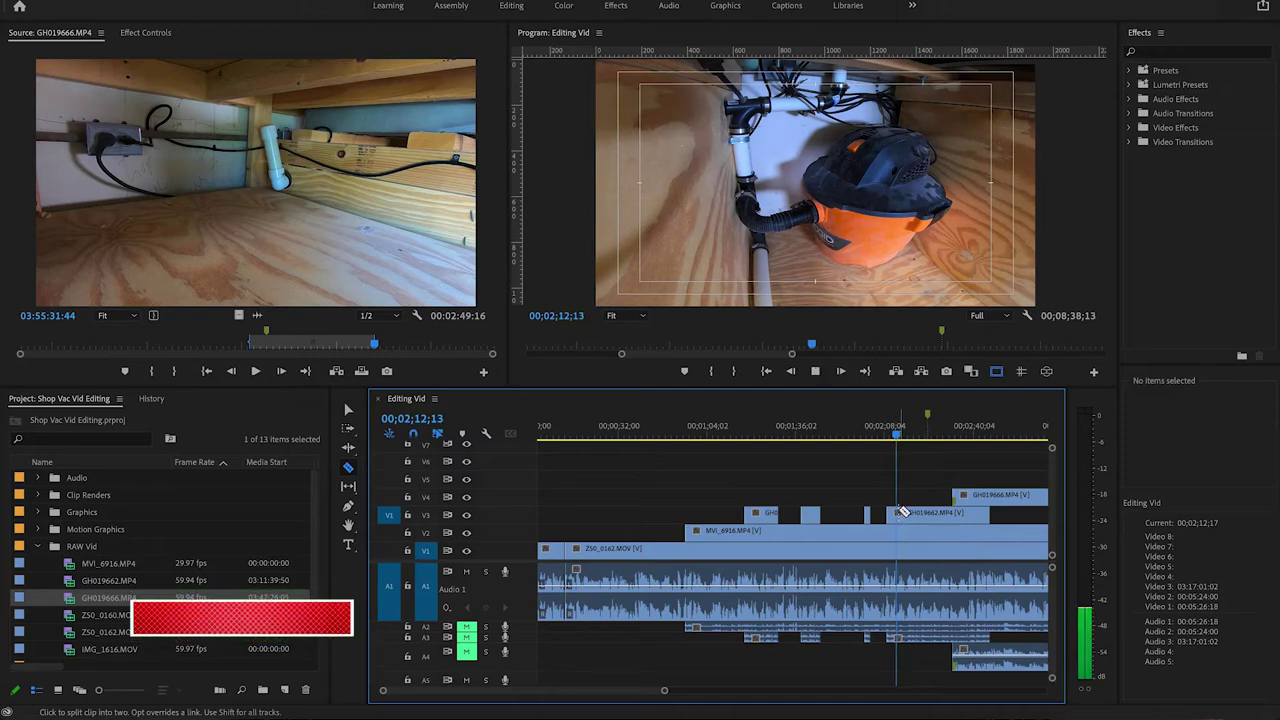
key(Up)
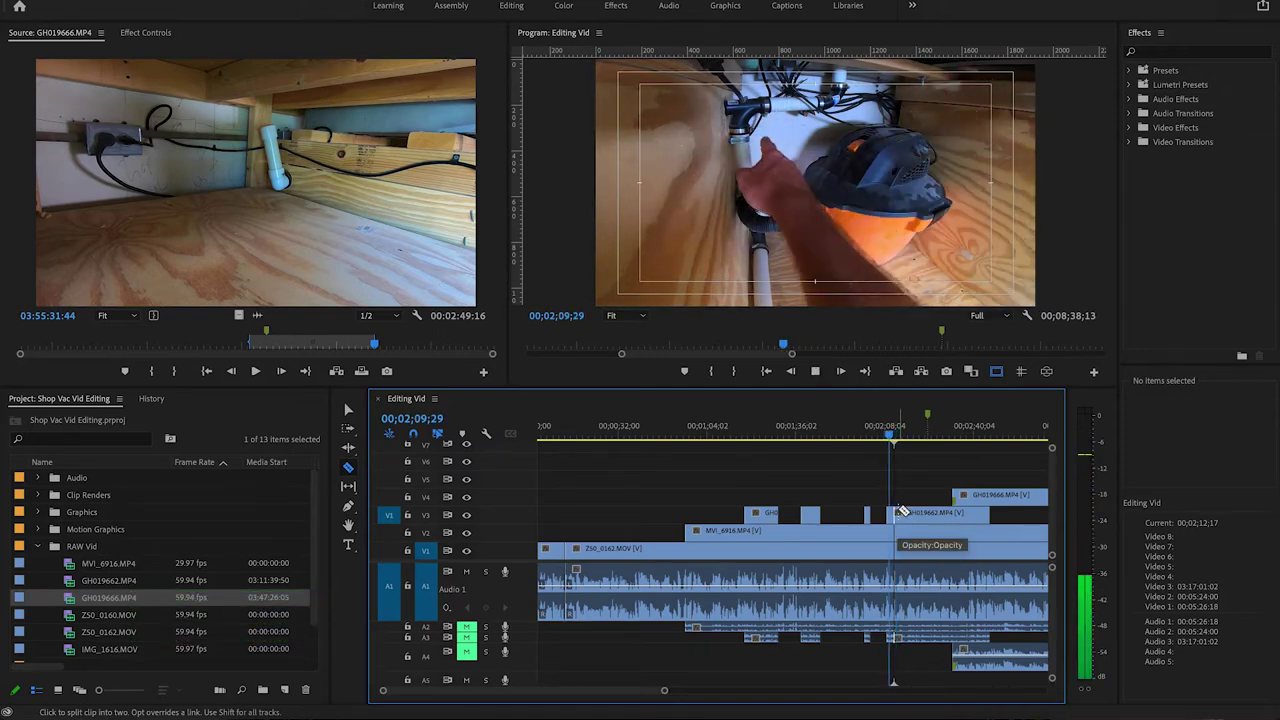
key(space)
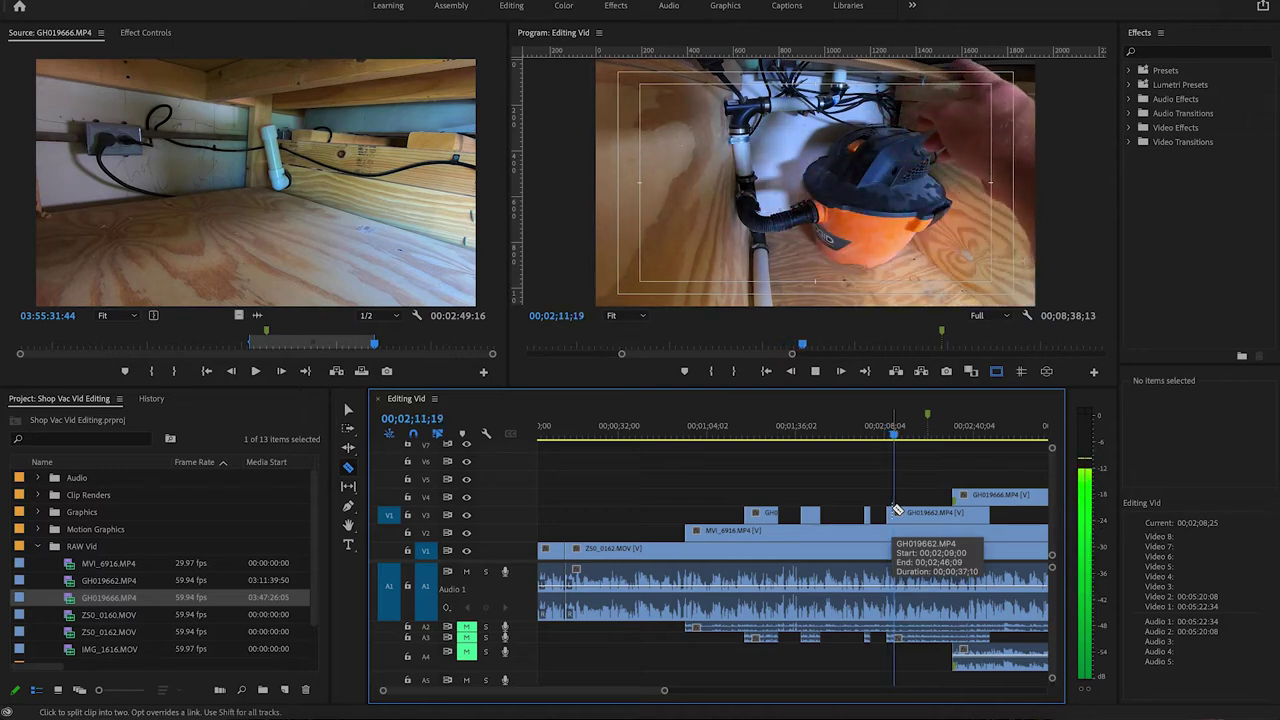
key(j)
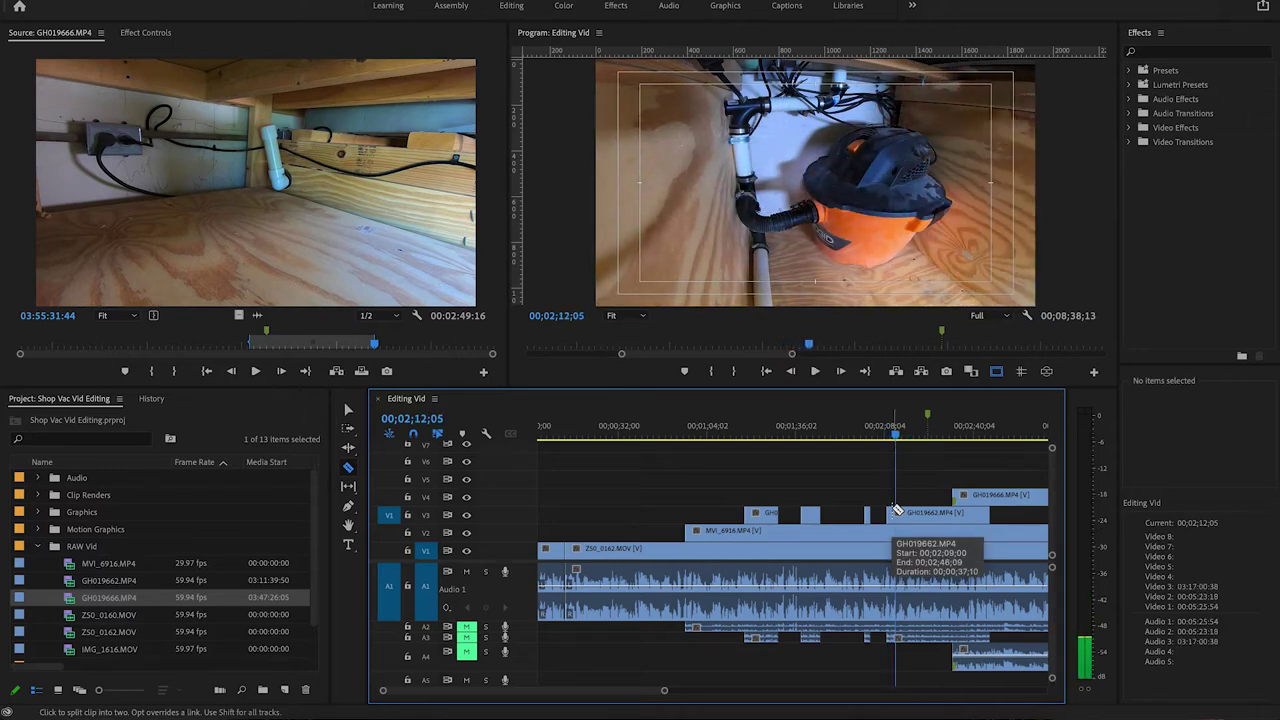
key(l)
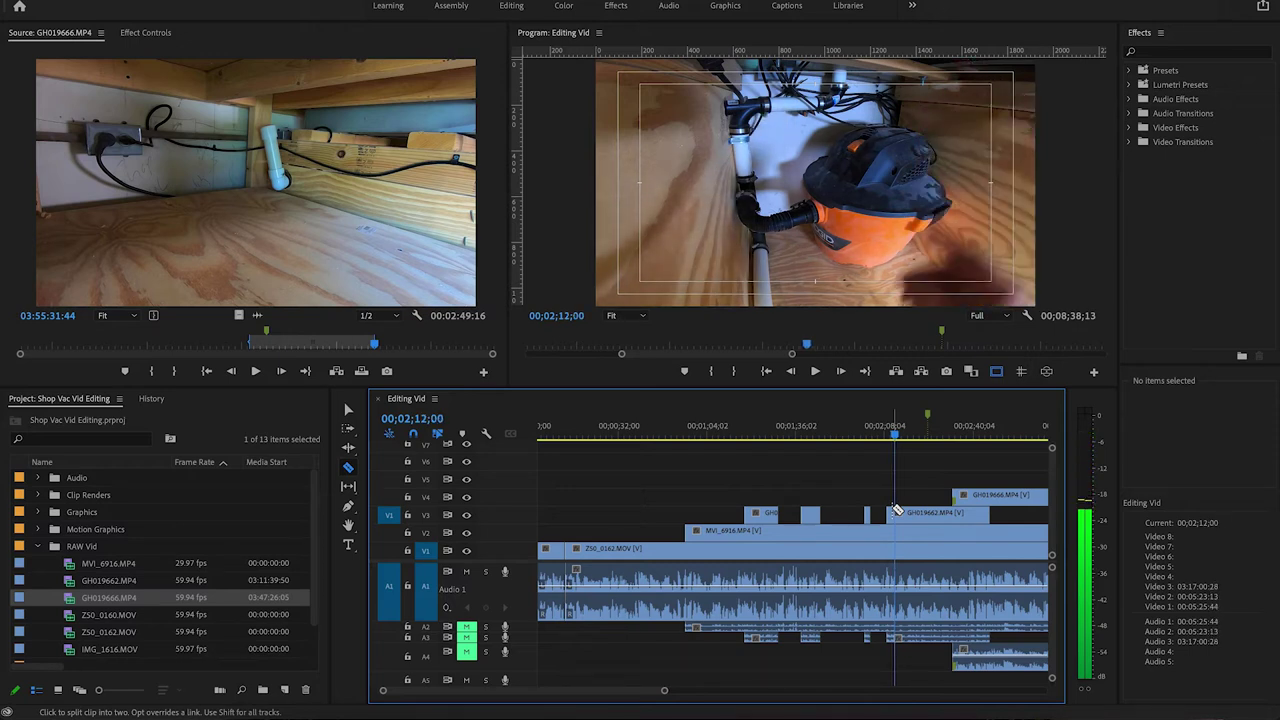
click(901, 513)
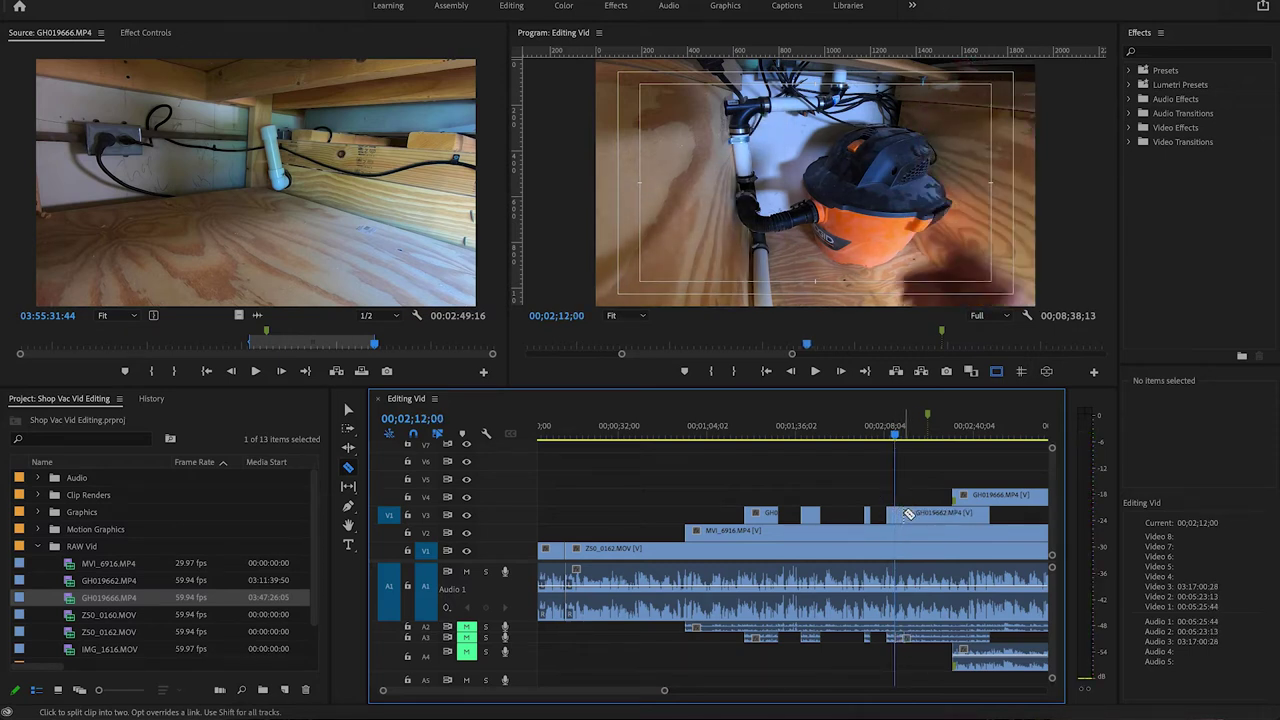
drag(901, 513, 920, 514)
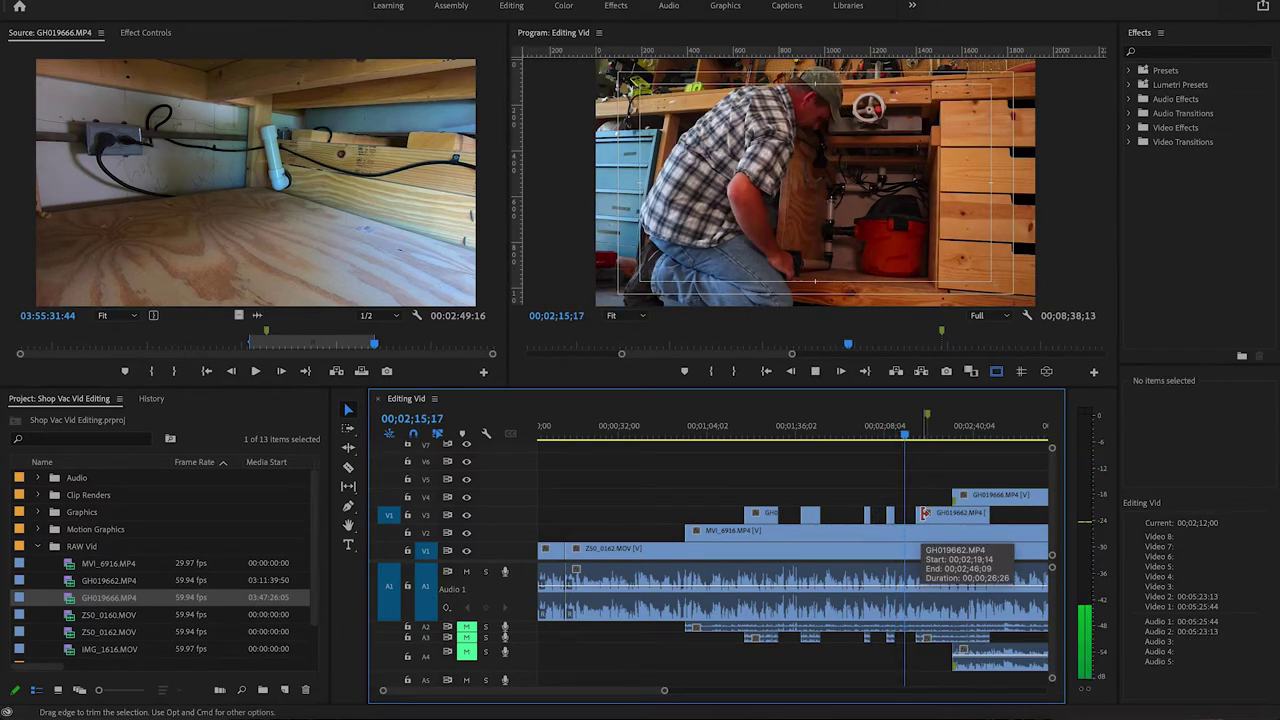
drag(924, 513, 938, 515)
- Play on to 00;02;21;10 and extend the start of GH019666.MP4 on V4 back to that point
key(space)
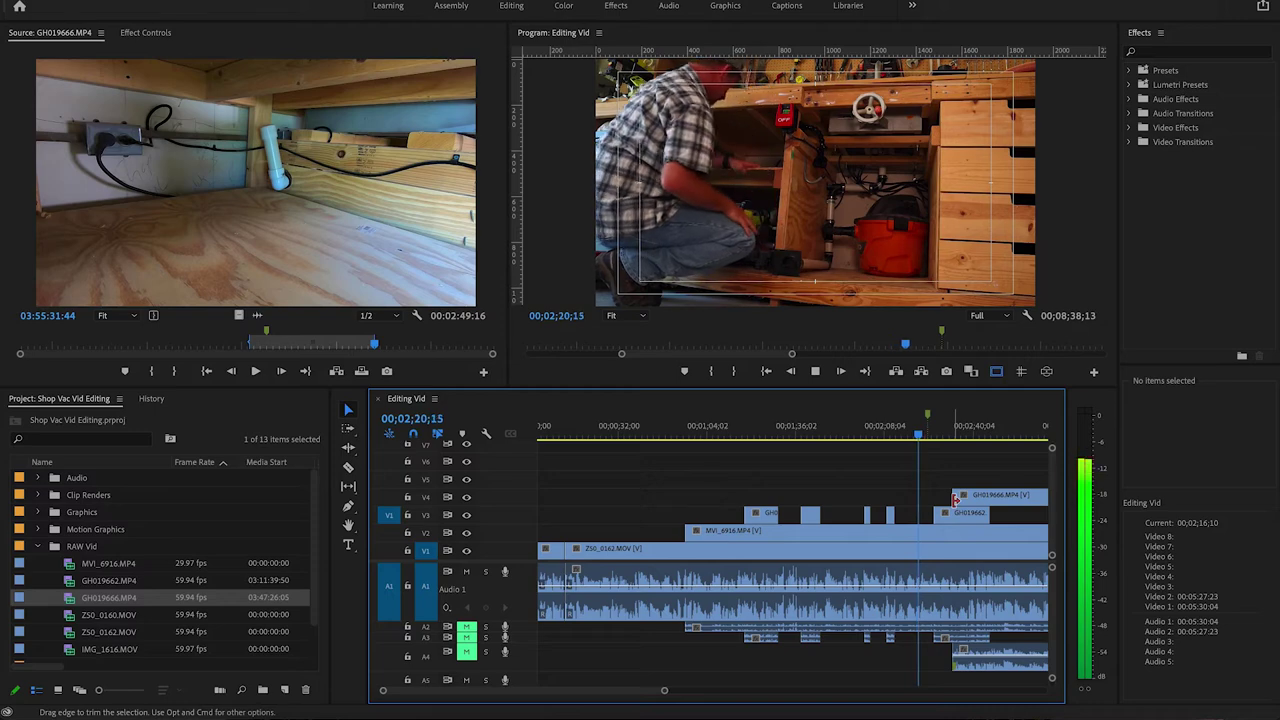
key(space)
drag(958, 494, 922, 494)
key(space)
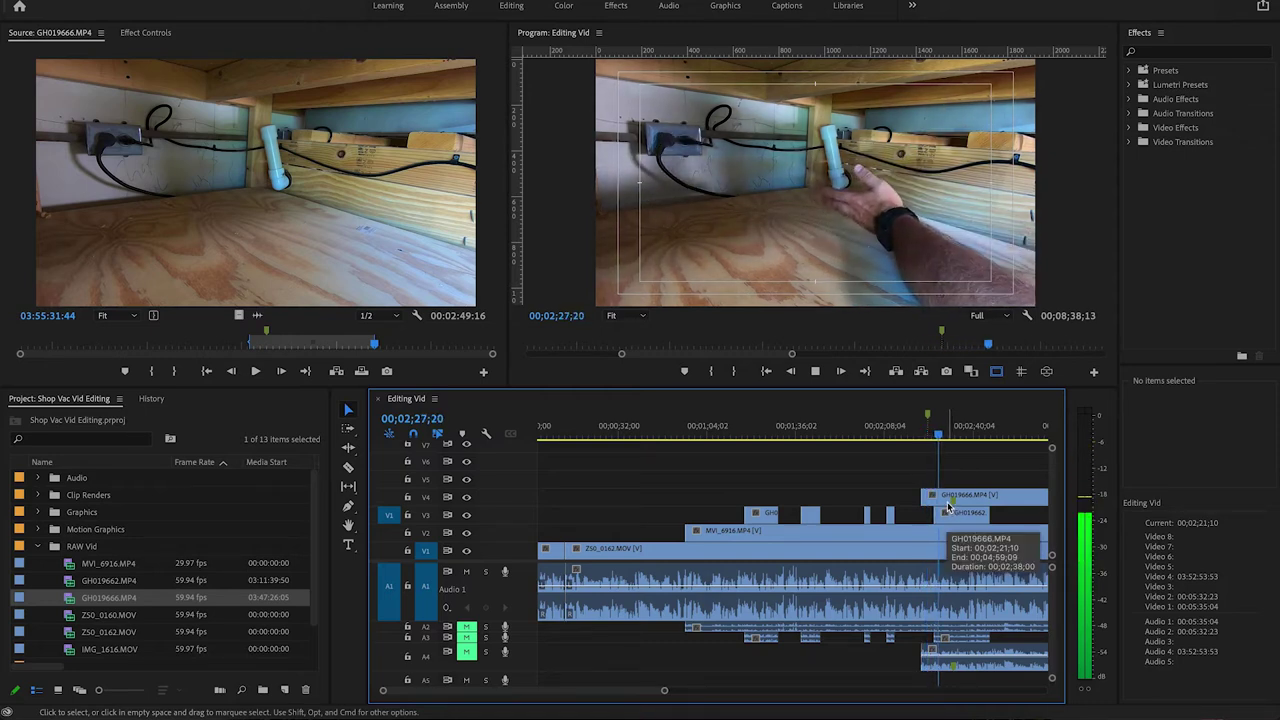
- Play the GH019666.MP4 close-up on V4 and split it at 00;02;36;28
key(space)
drag(663, 691, 738, 690)
key(space)
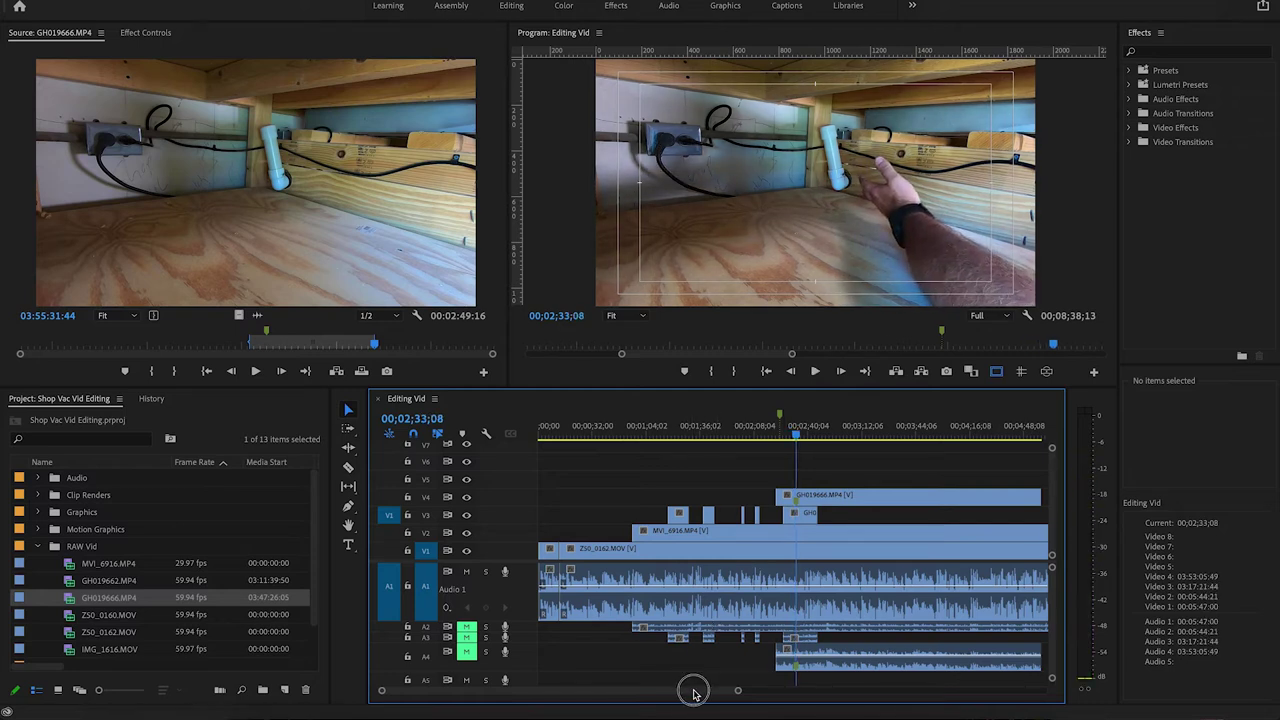
scroll(686, 689, down, 3)
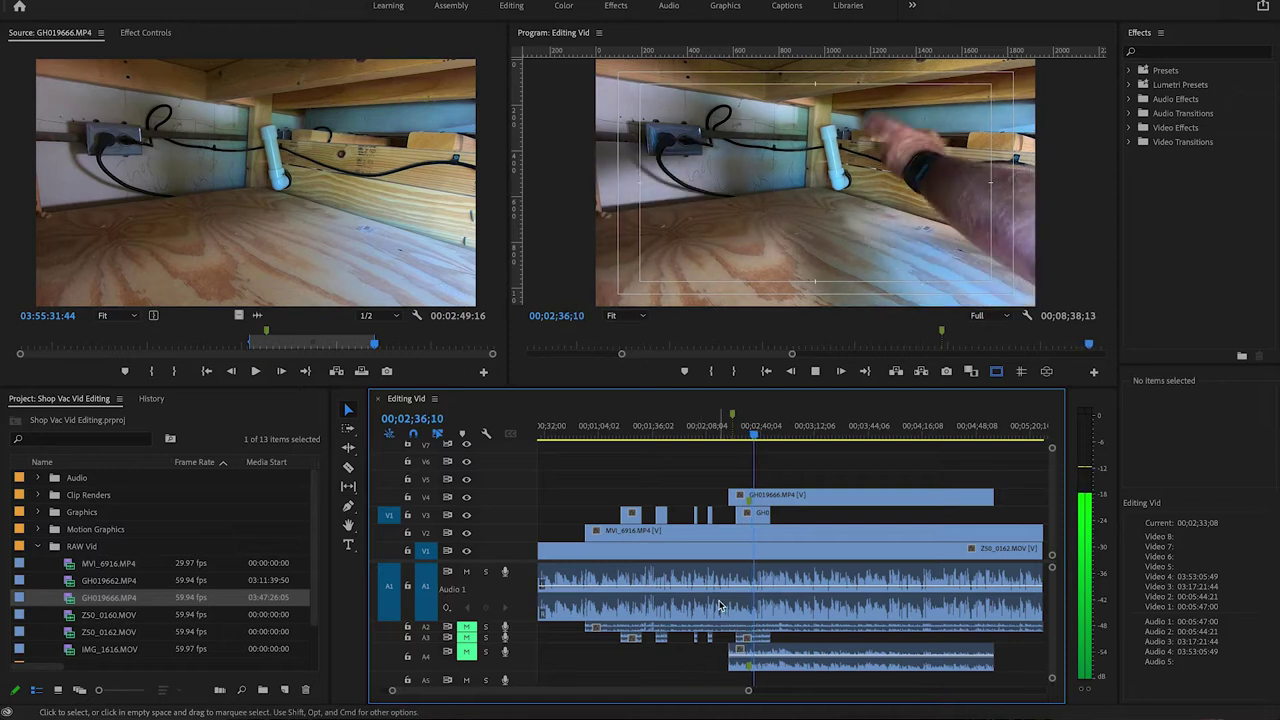
key(space)
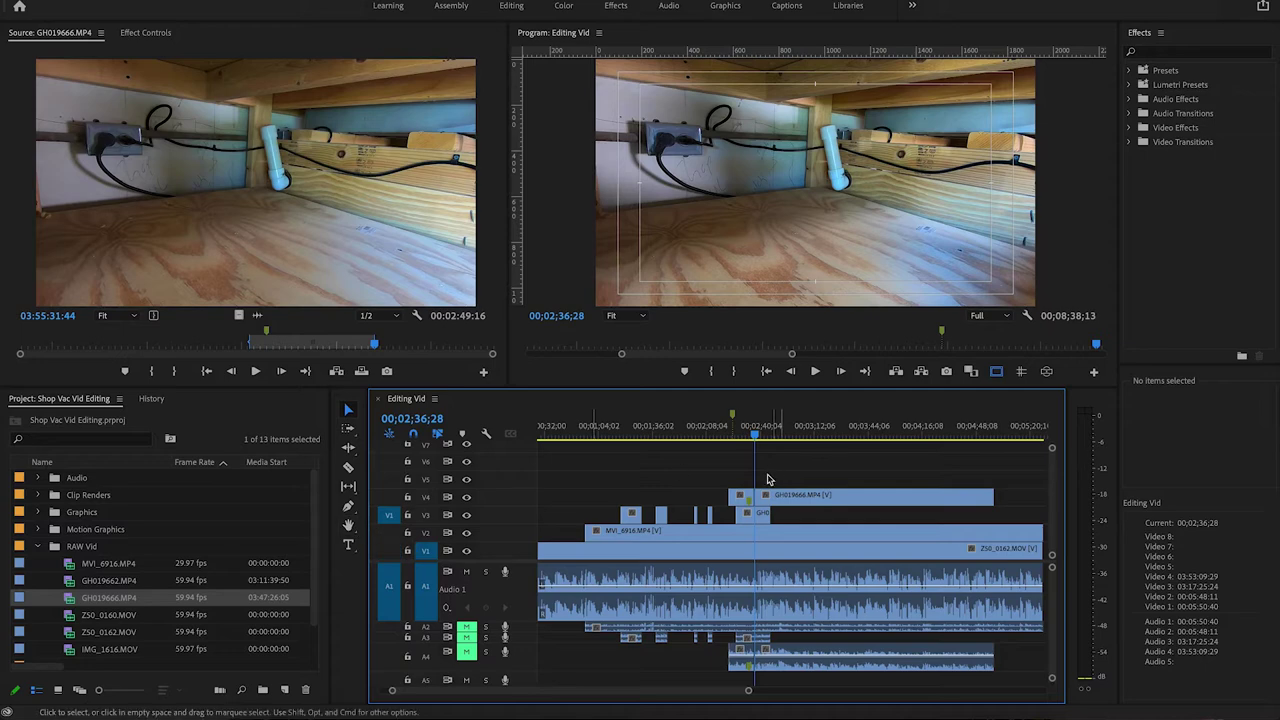
- Trim the end of the GH019662.MP4 part on V3 back to the cut and the start of the remaining GH019666.MP4 part forward
mouse_move(760, 497)
mouse_down()
mouse_move(789, 496)
mouse_move(753, 510)
mouse_up()
key(space)
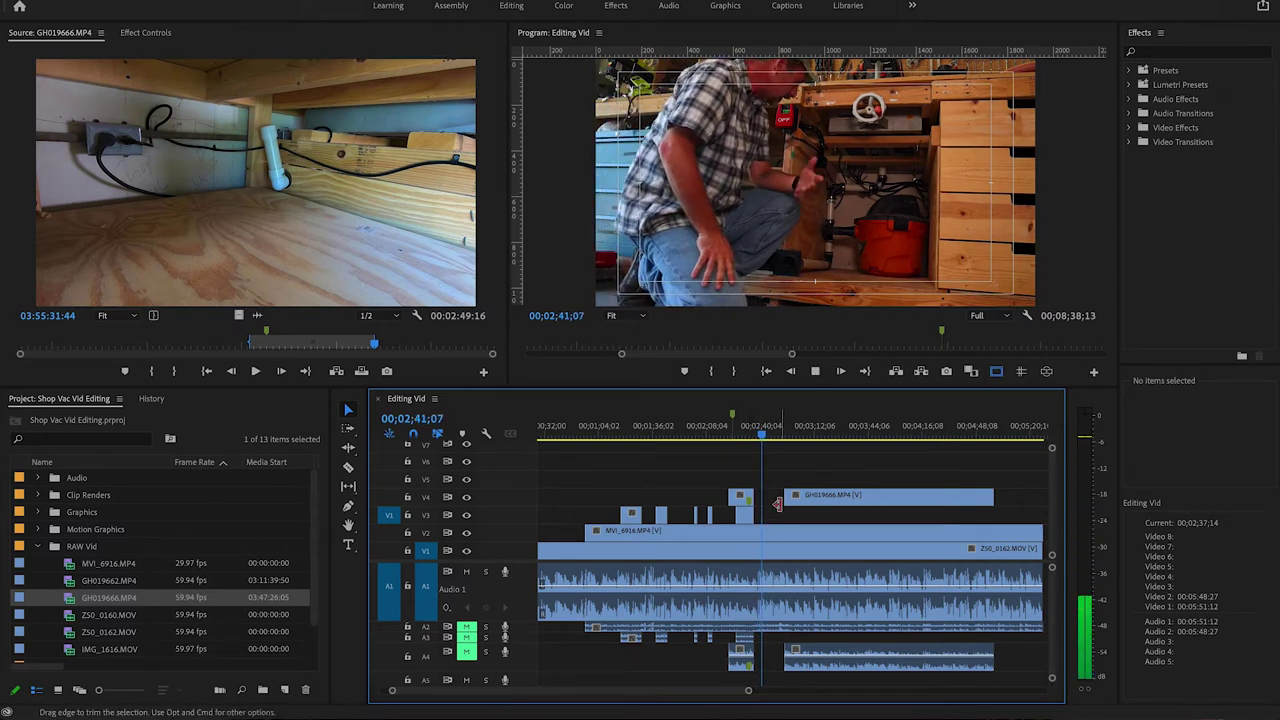
click(748, 436)
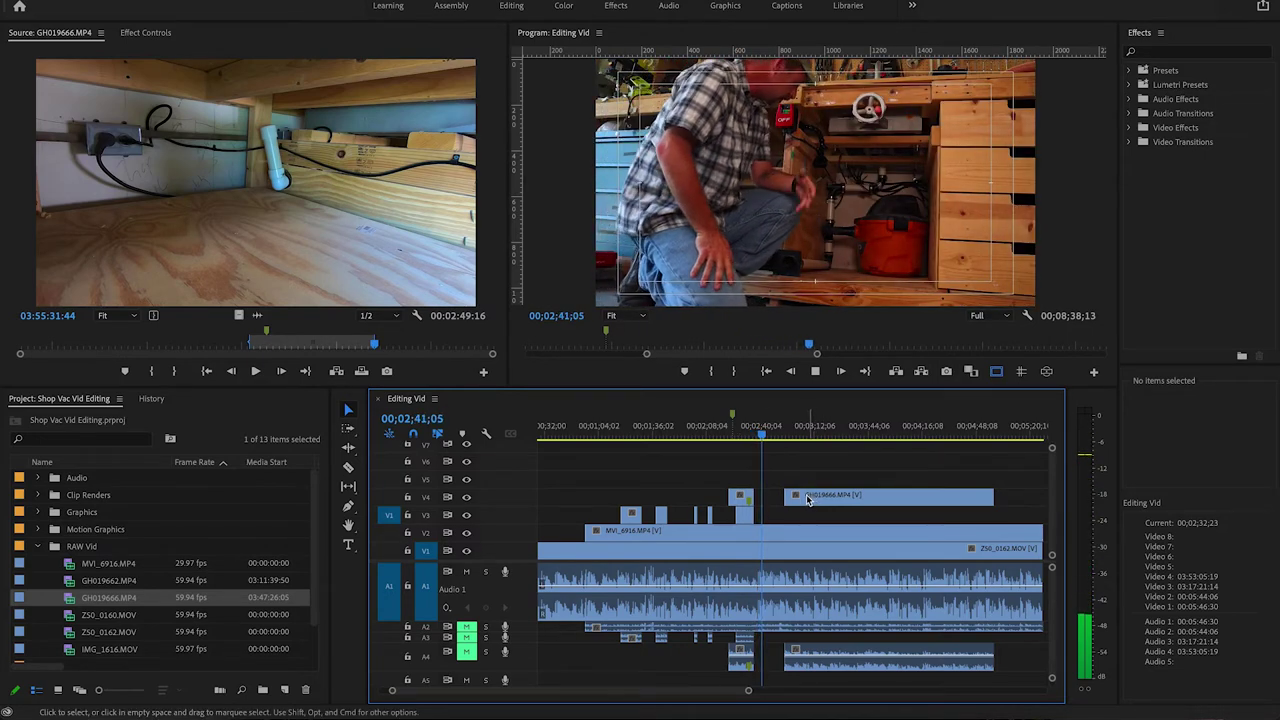
key(space)
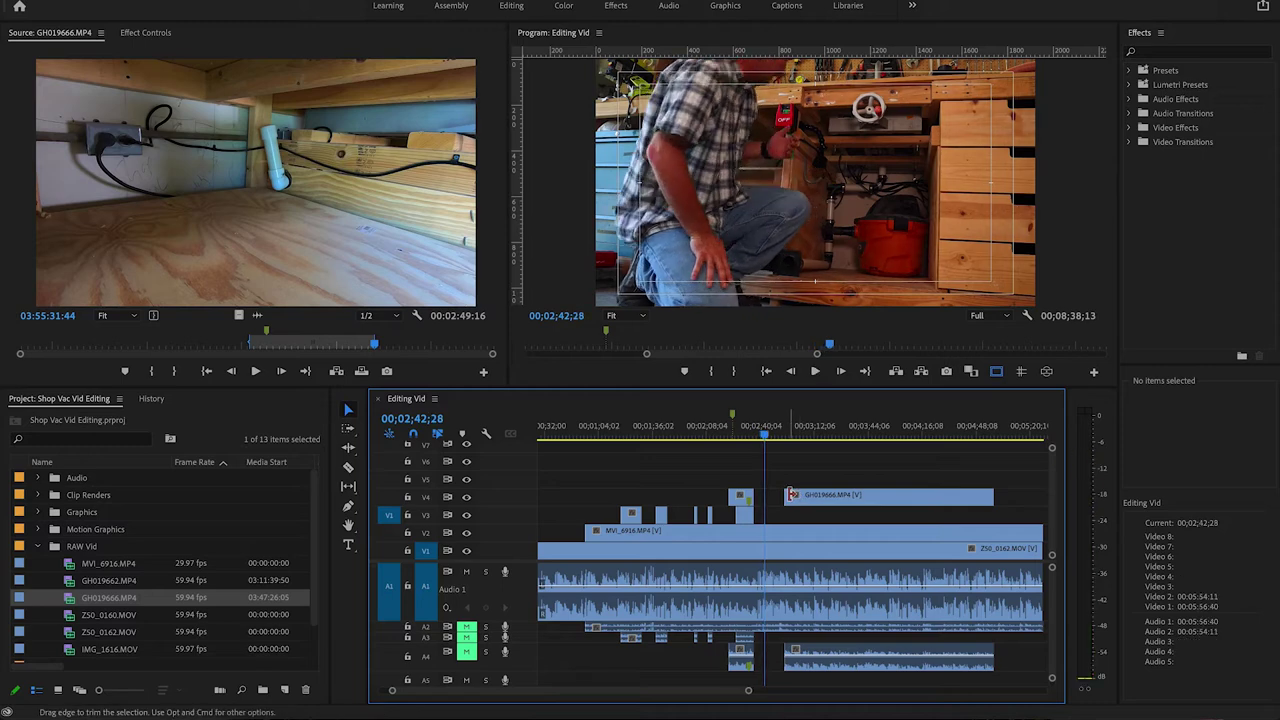
drag(788, 497, 845, 495)
key(space)
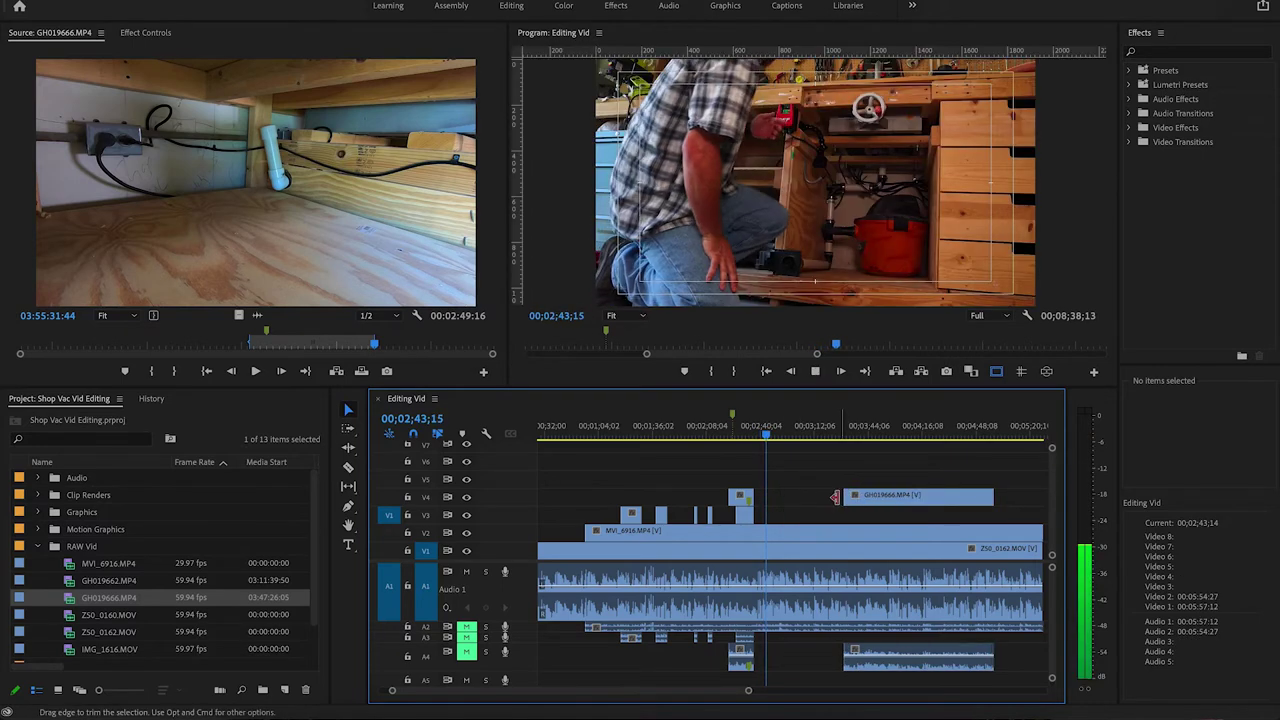
- Scrub ahead to about 00;03;05 and delete the remaining GH019666.MP4 part from V4
drag(771, 437, 807, 443)
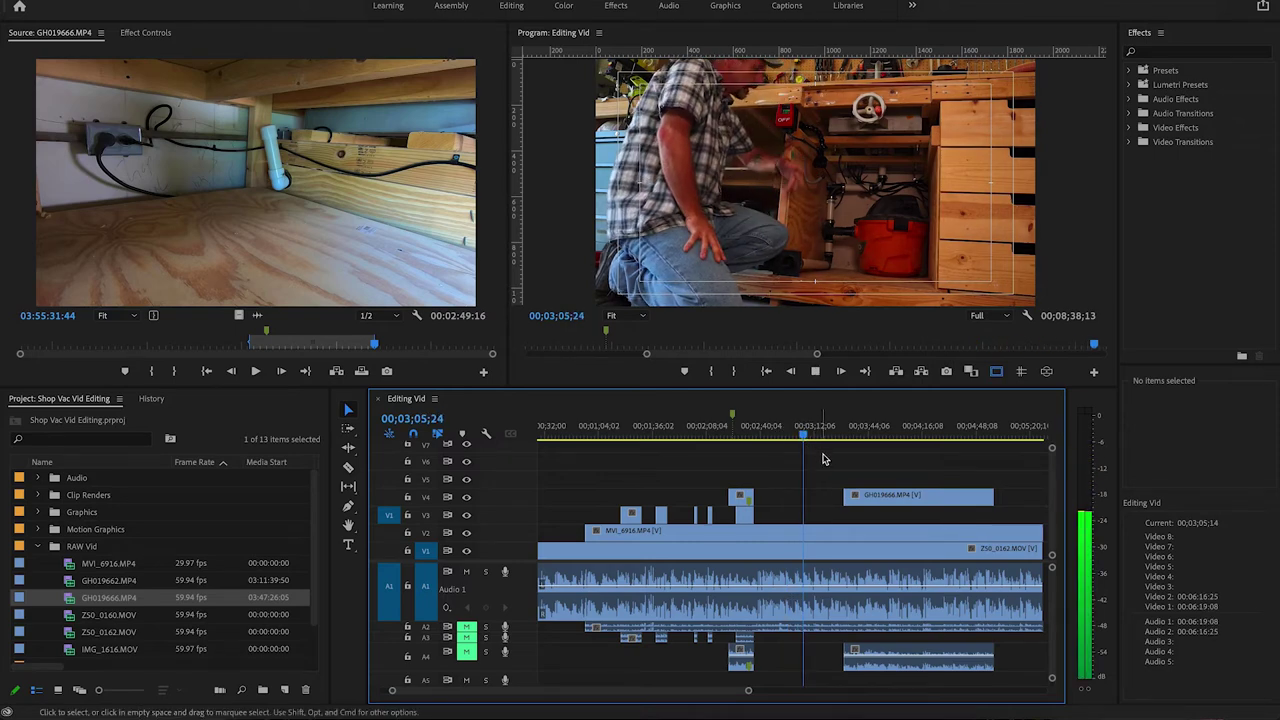
click(876, 502)
key(Delete)
- Scrub ahead and play to 00;03;58;05, and split MVI_6916.MP4 on V2 there
drag(808, 438, 889, 449)
key(space)
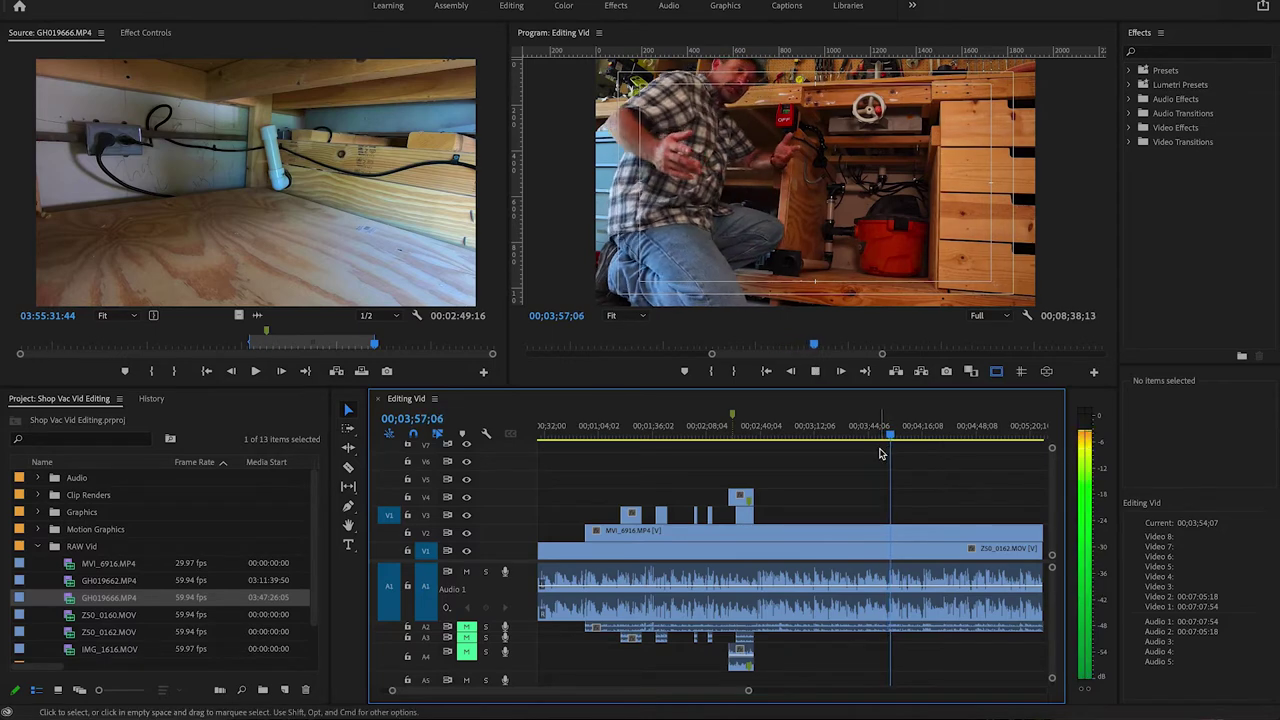
key(space)
key(c)
click(894, 531)
key(v)
drag(700, 690, 726, 695)
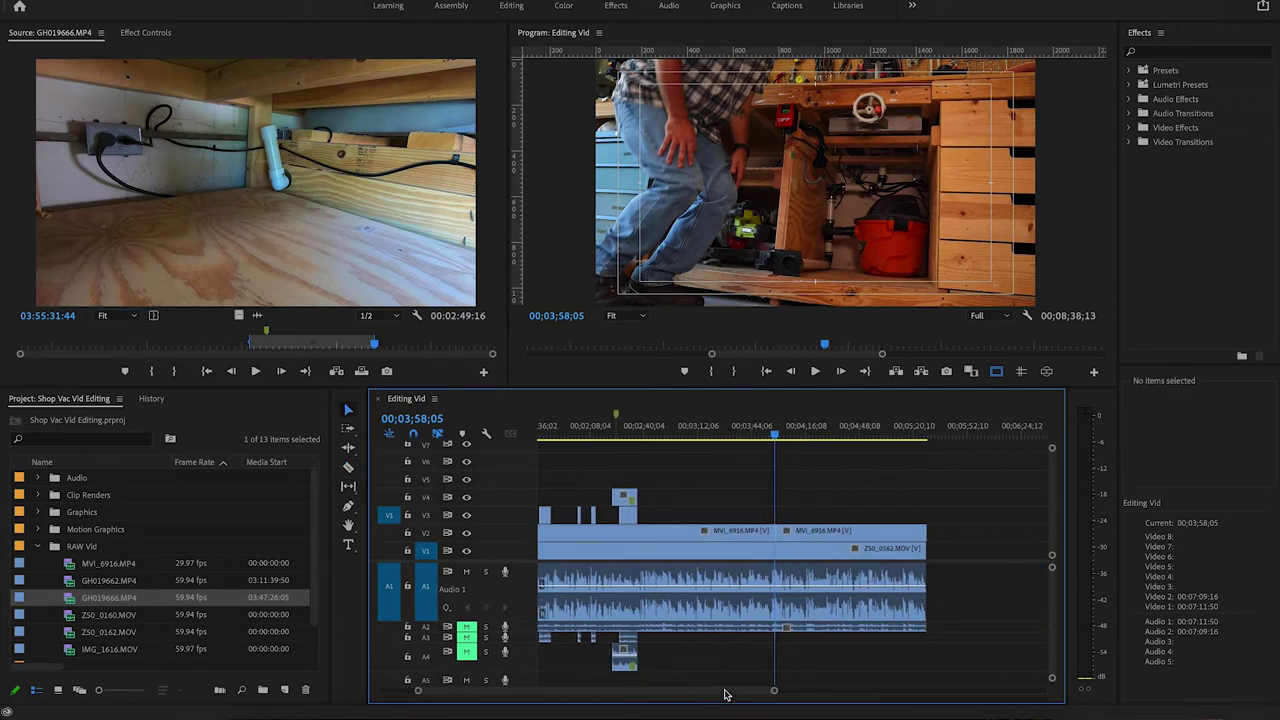
- Trim the start of the MVI_6916.MP4 part after the cut, preview the uncovered wide shot and delete that part
drag(776, 531, 838, 531)
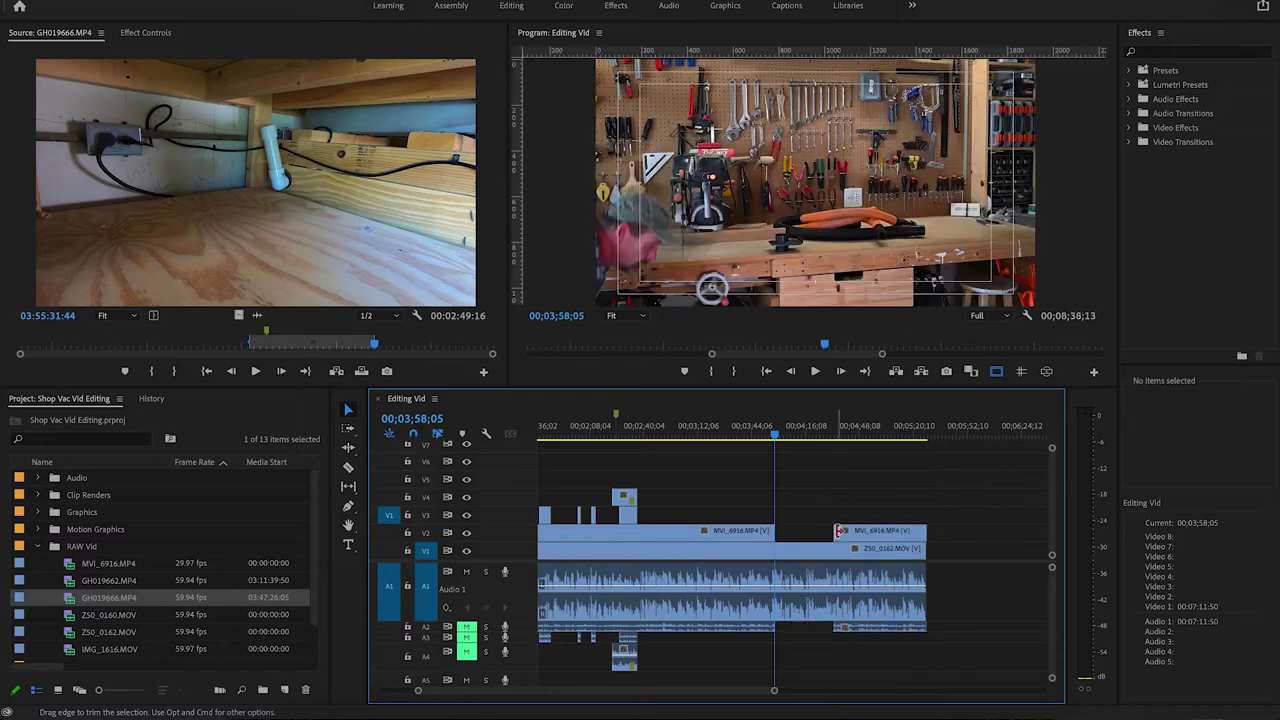
key(space)
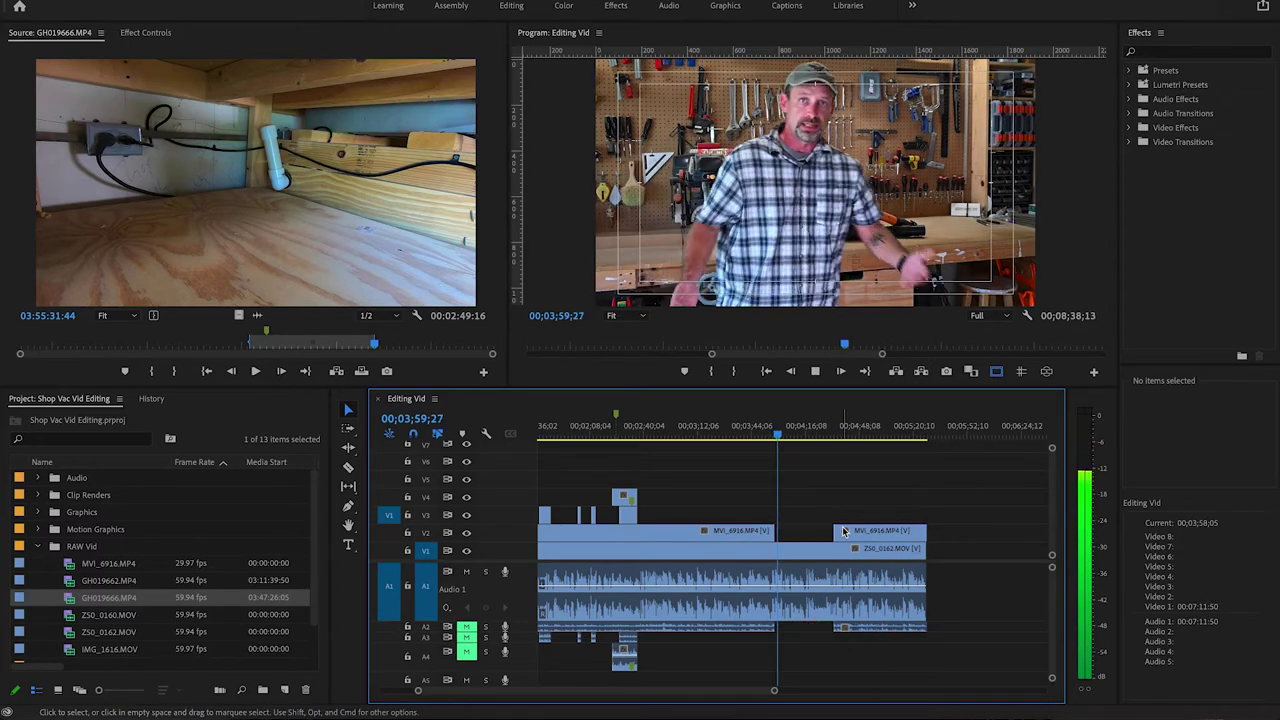
click(845, 531)
key(Delete)
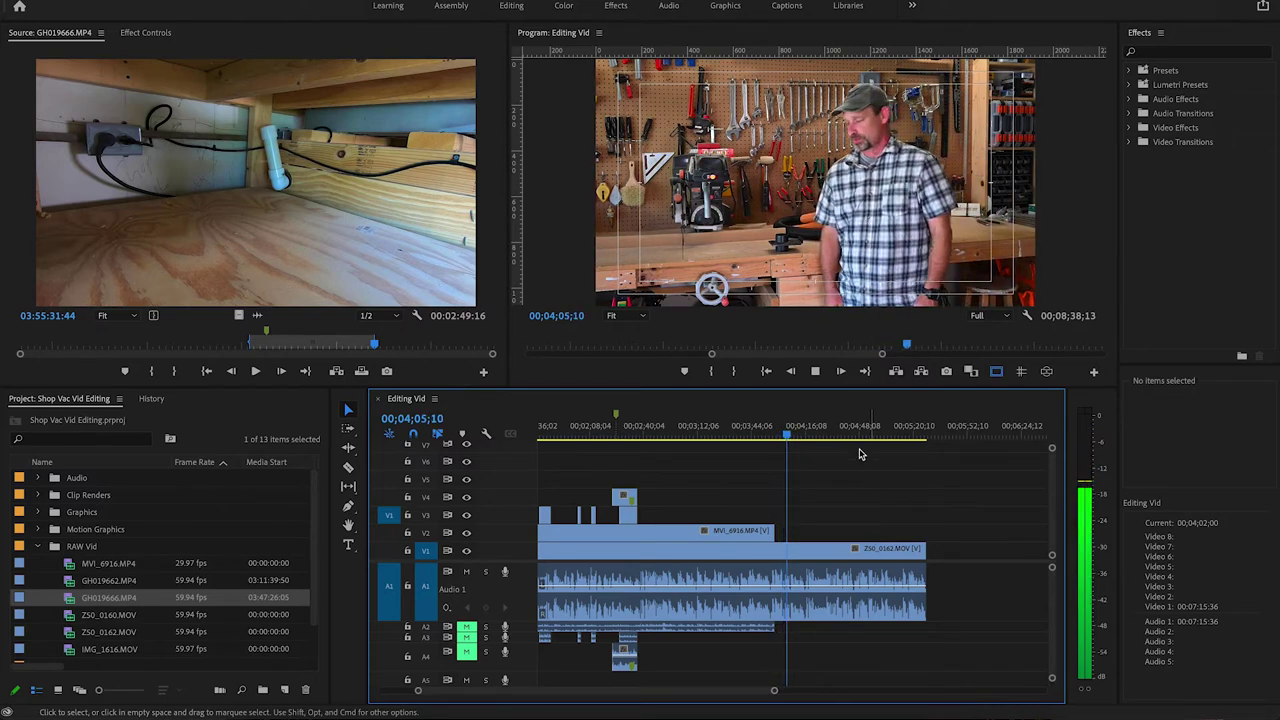
- Review the rest of ZS0_0162.MOV through to the end of the sequence and increase the height of audio track A2
drag(786, 434, 914, 440)
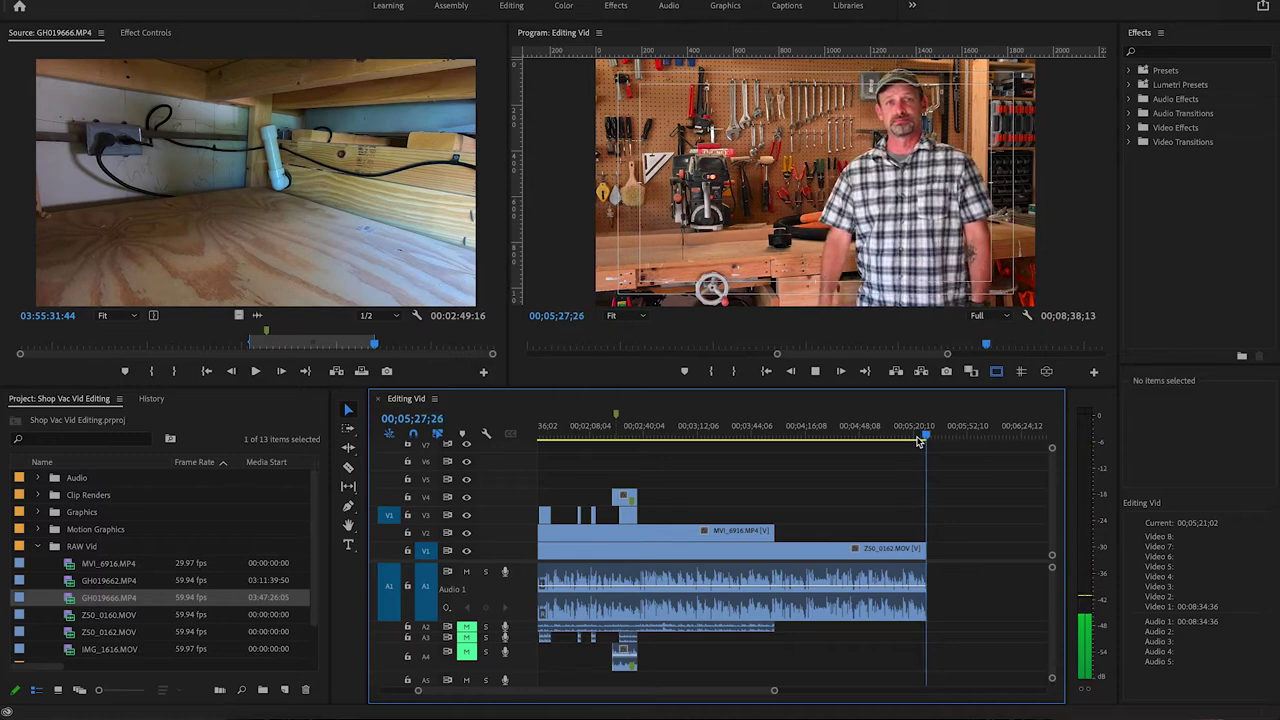
key(space)
drag(691, 690, 652, 697)
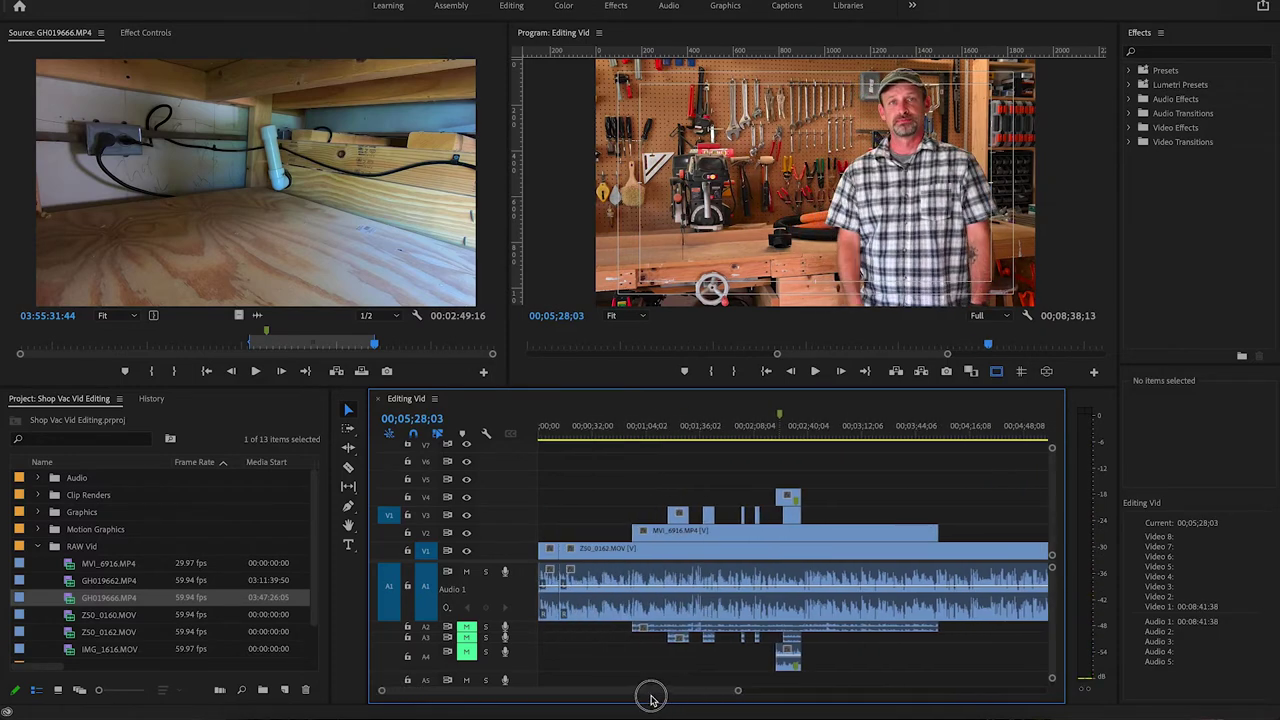
scroll(638, 653, up, 4)
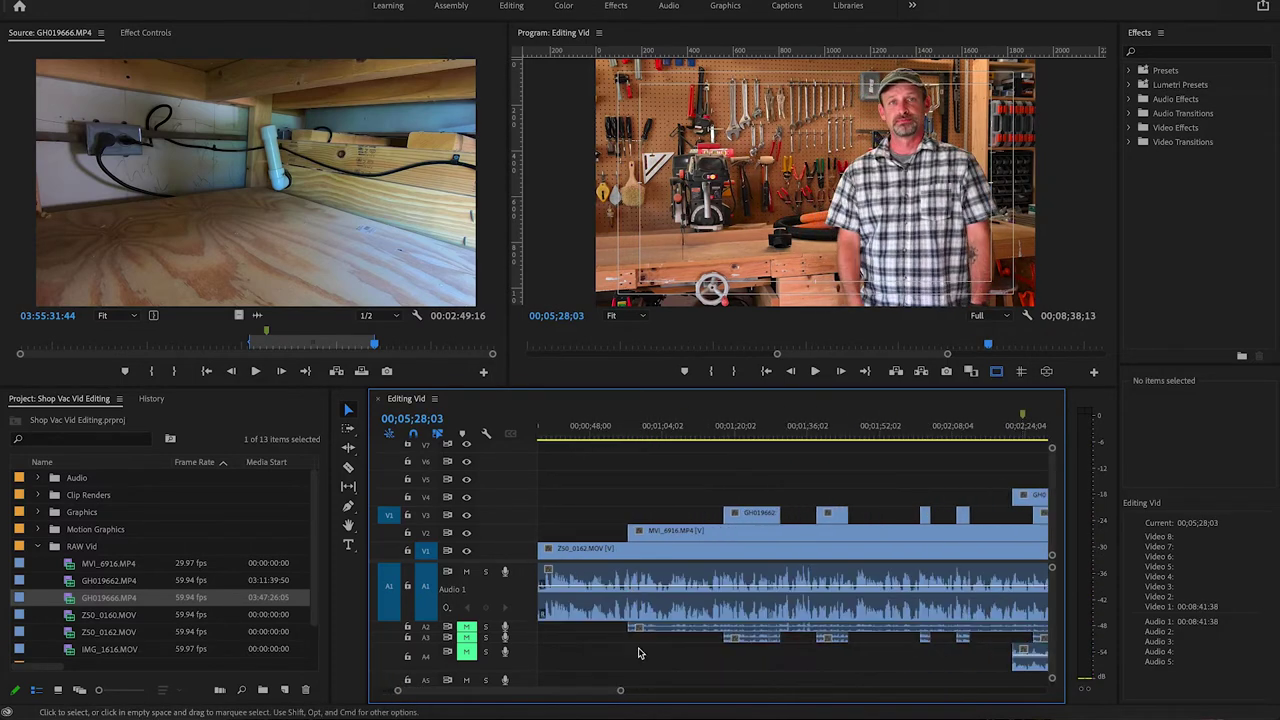
drag(523, 634, 531, 655)
drag(606, 690, 586, 691)
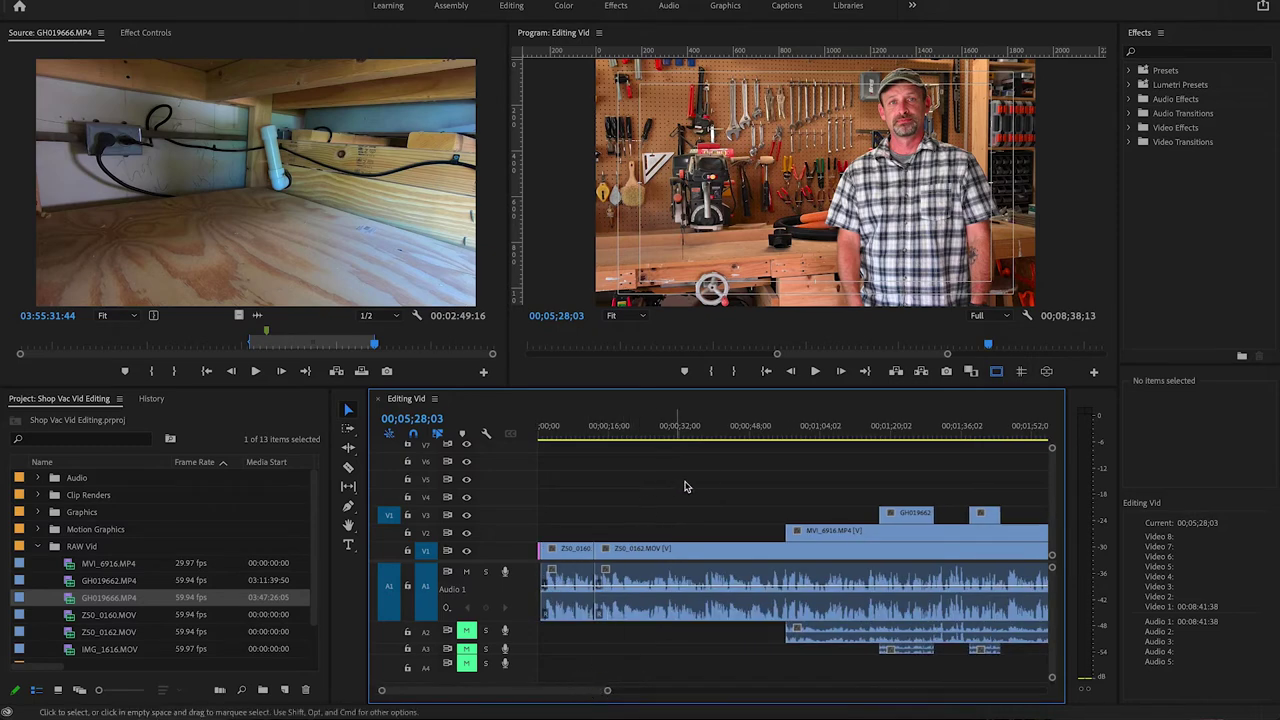
- Apply the Lumetri Color effect to ZS0_0162.MOV on V1, with the playhead at 00;00;34;26
click(692, 429)
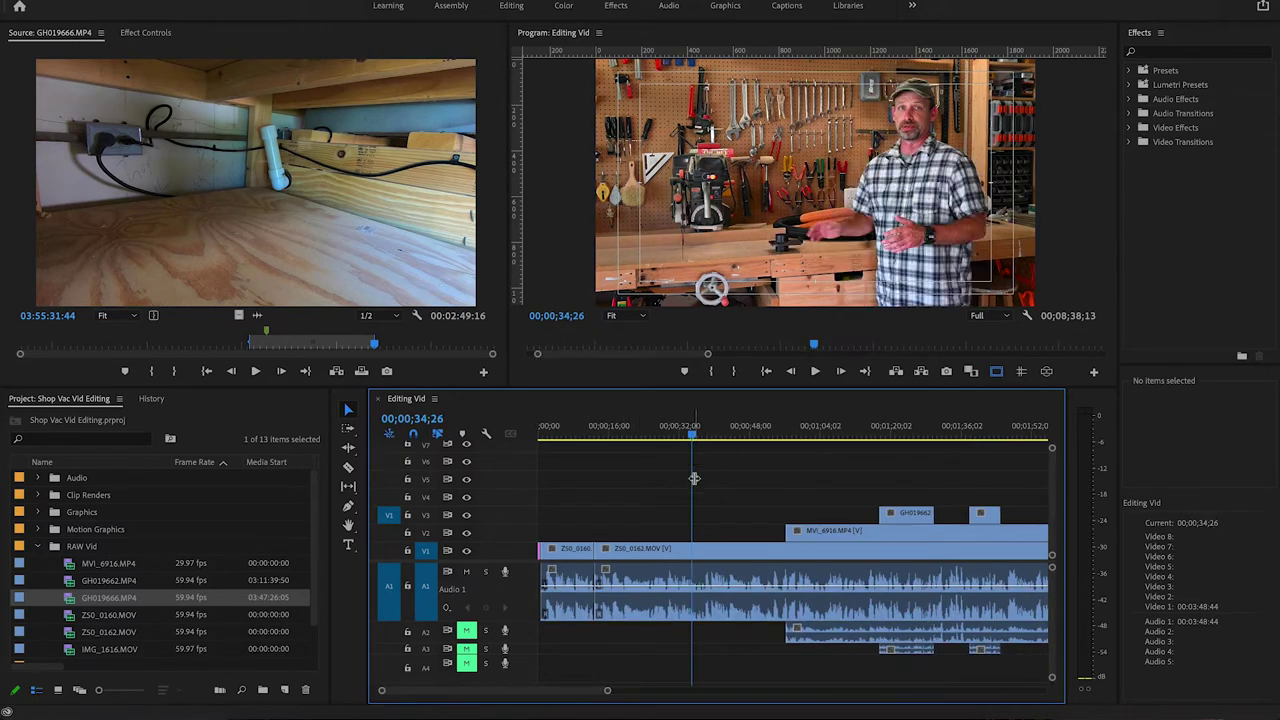
click(716, 551)
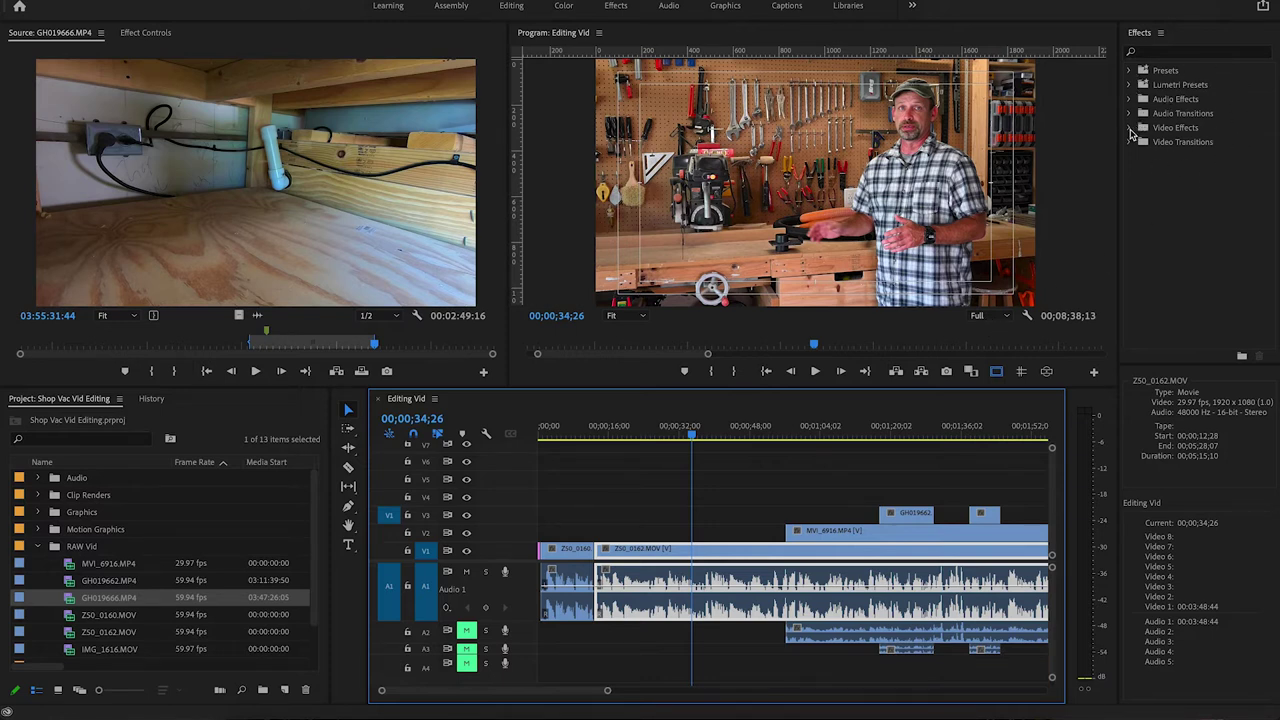
click(1131, 128)
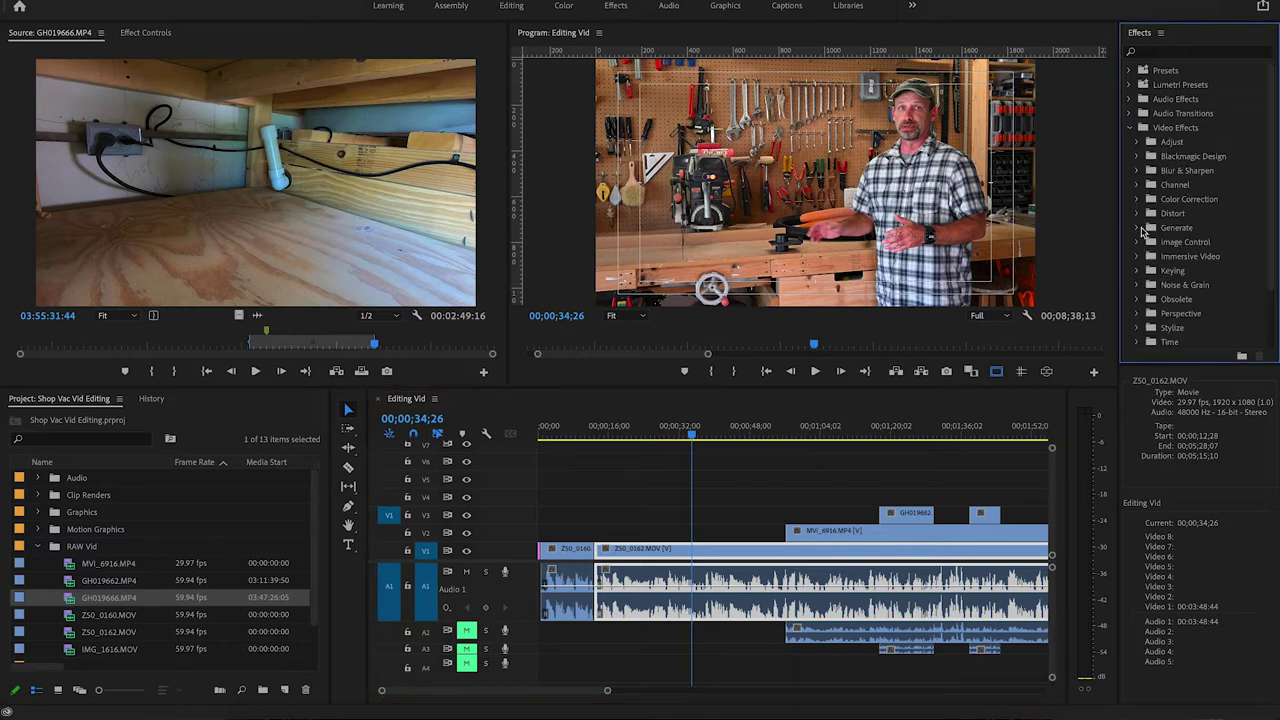
click(1136, 199)
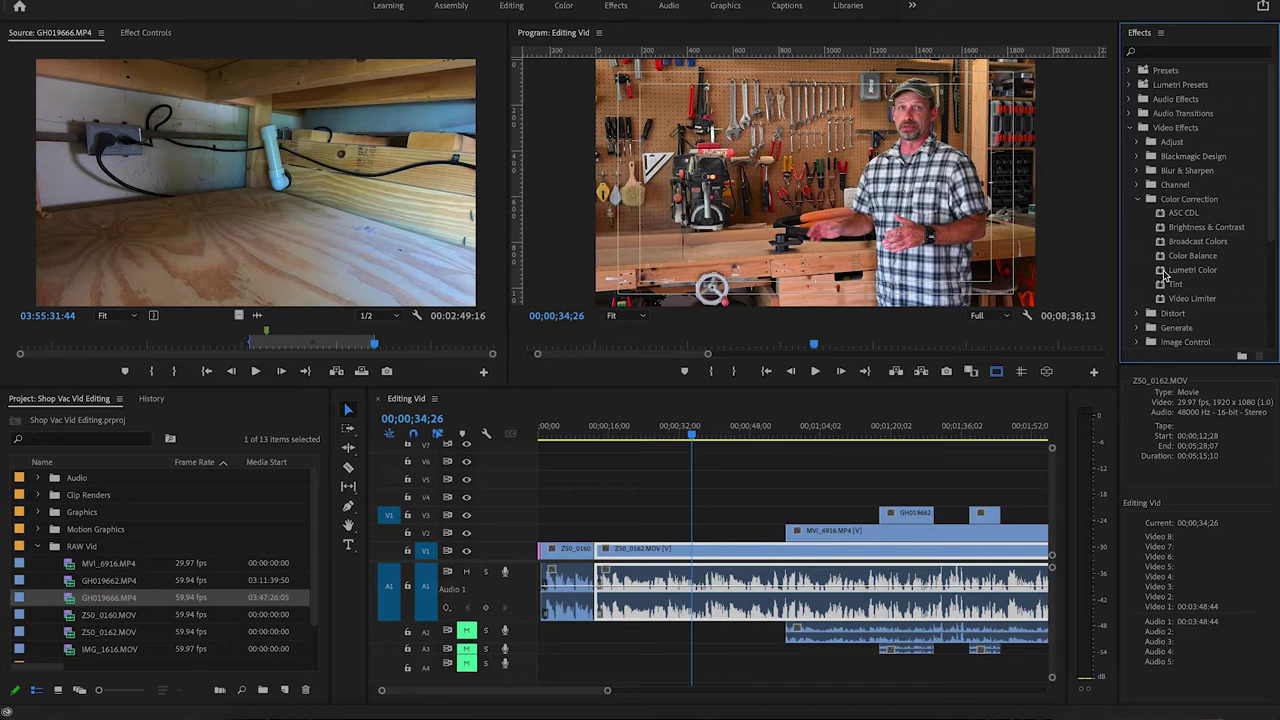
drag(1162, 276, 718, 550)
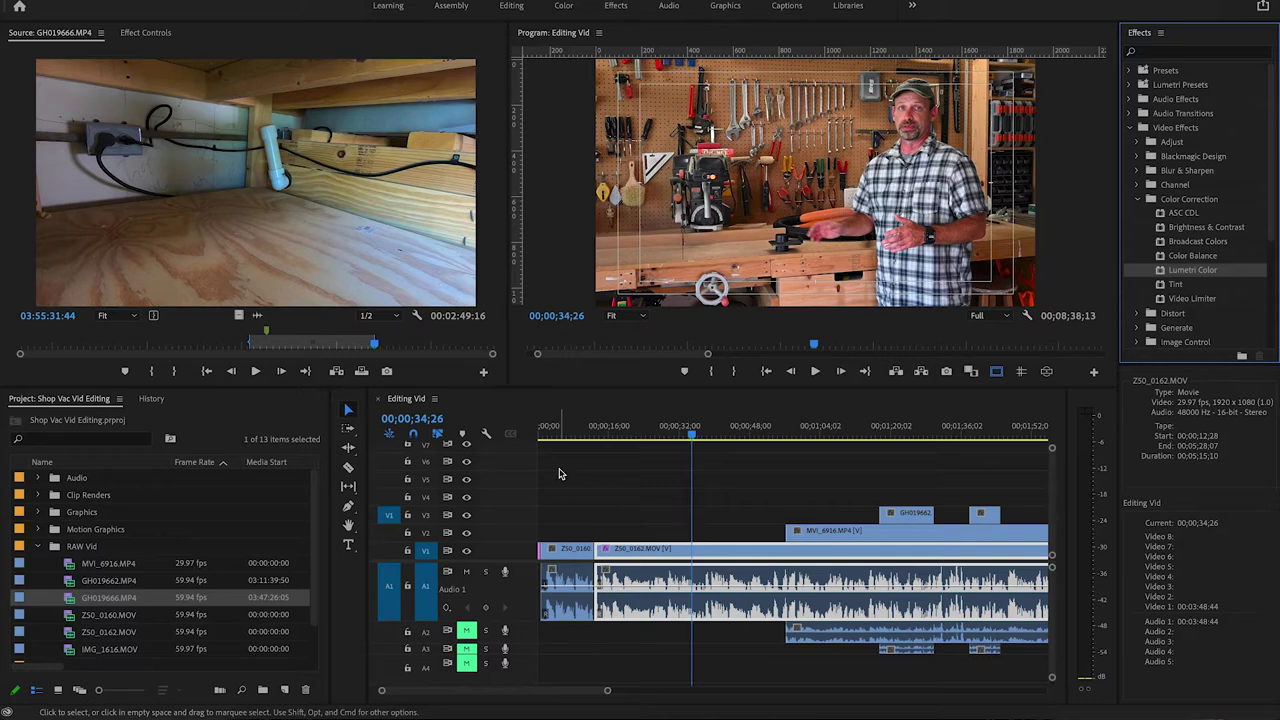
- Show the Lumetri Color settings of ZS0_0162.MOV, look through Basic Correction and expand the RGB Curves
click(146, 32)
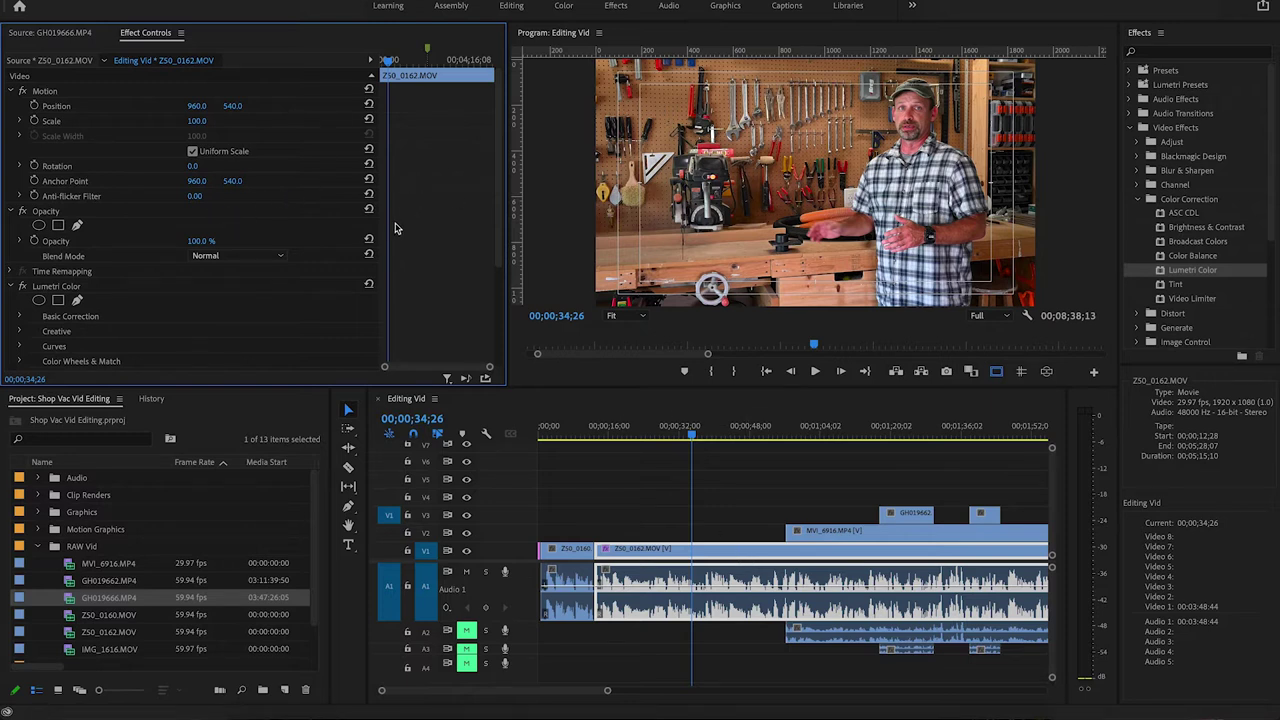
scroll(505, 240, down, 3)
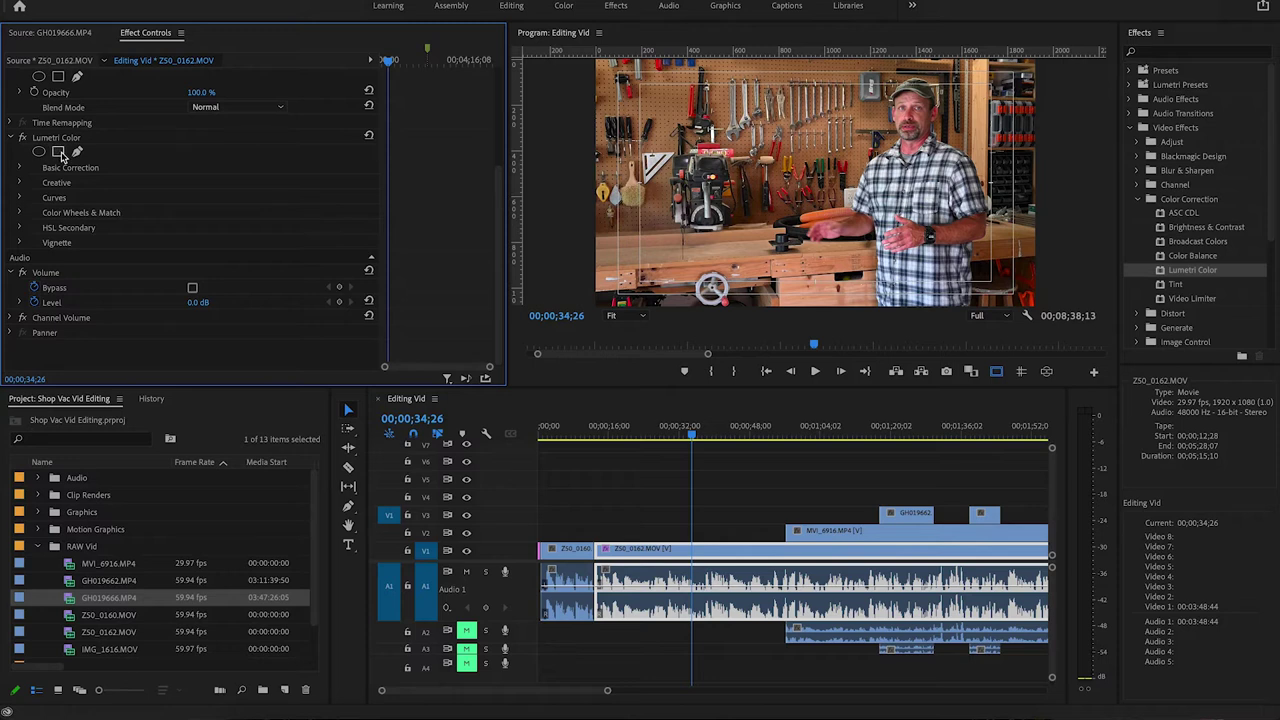
click(19, 167)
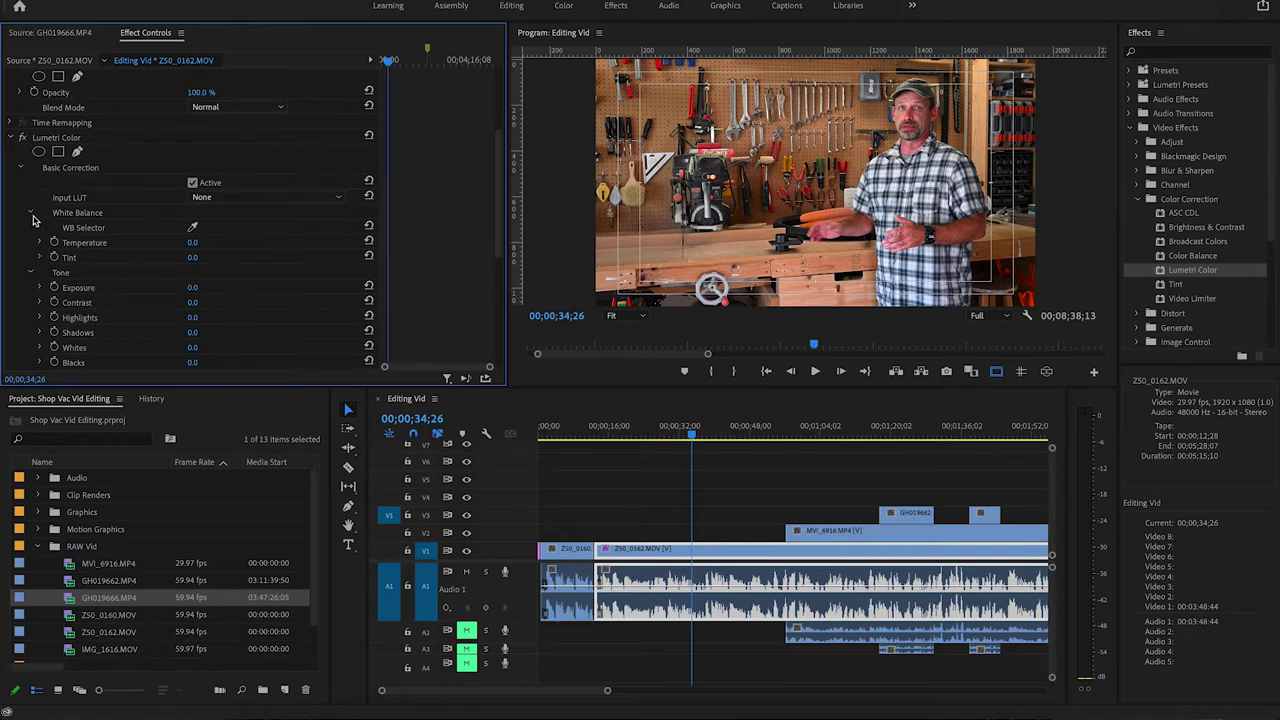
click(21, 168)
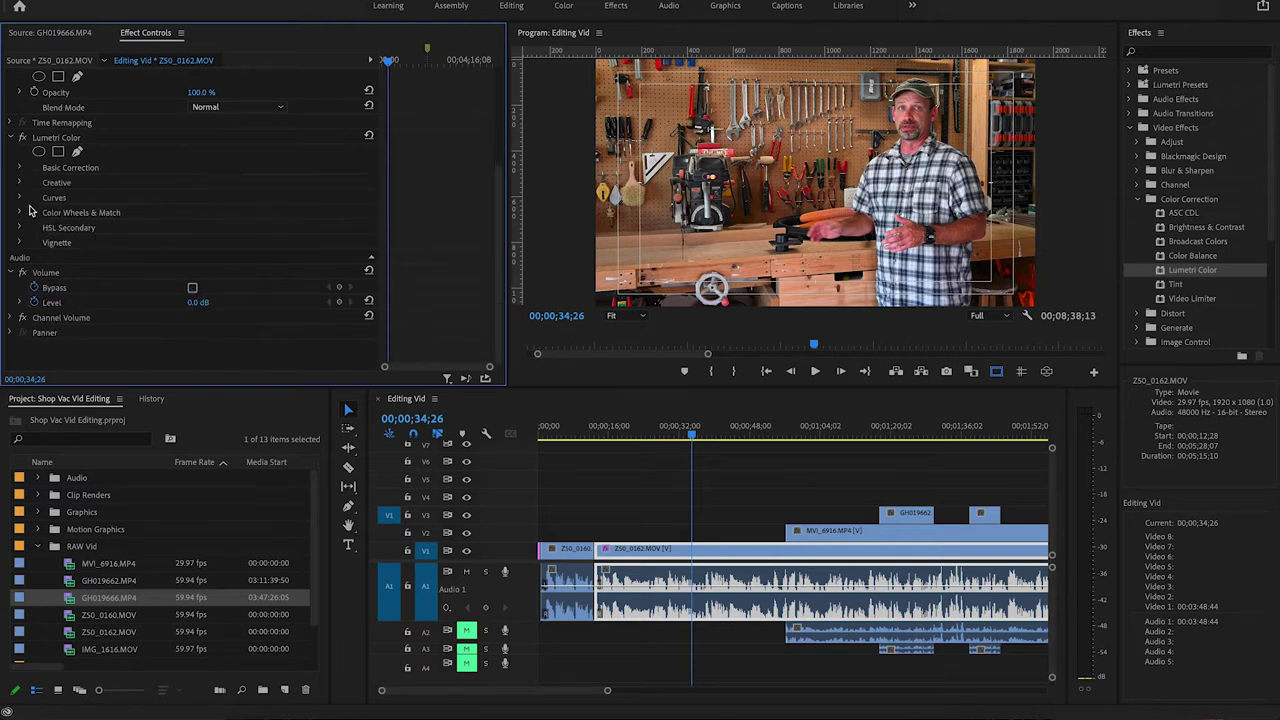
click(19, 197)
scroll(237, 316, down, 4)
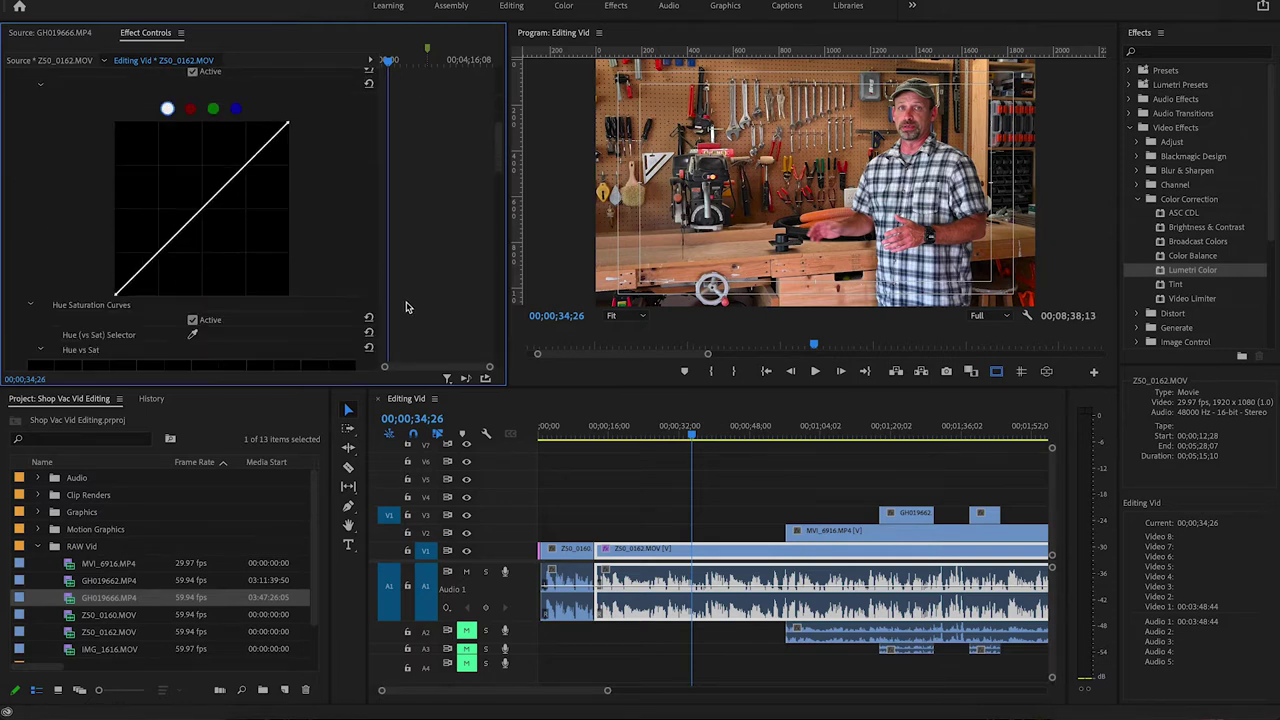
- Try bending the middle of the red curve strongly upward on ZS0_0162.MOV and remove the added point
click(190, 108)
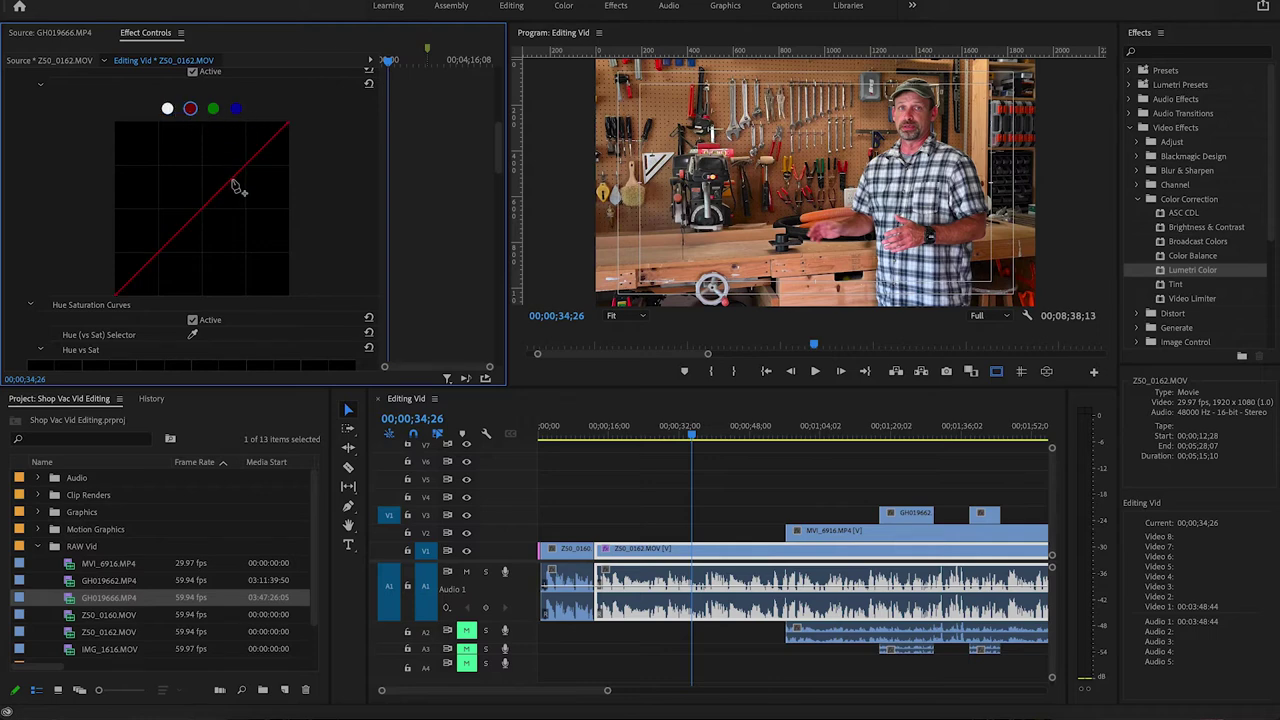
drag(235, 188, 203, 155)
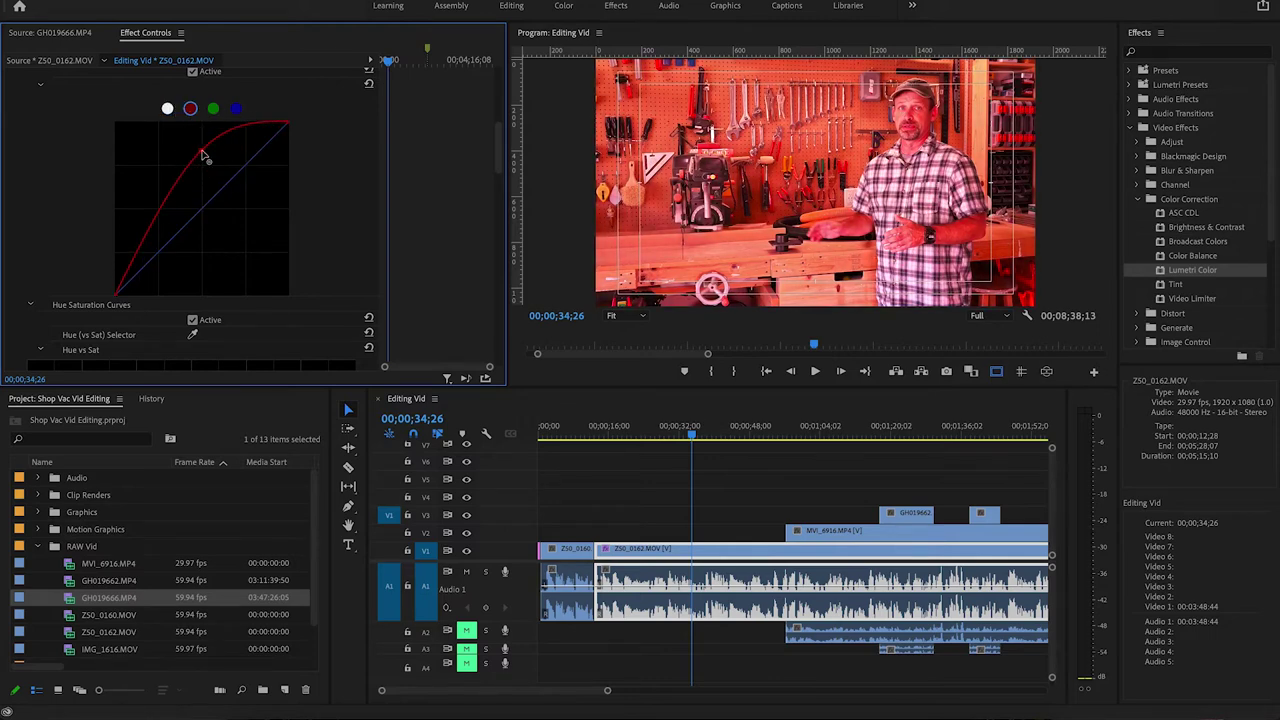
ctrl+click(203, 155)
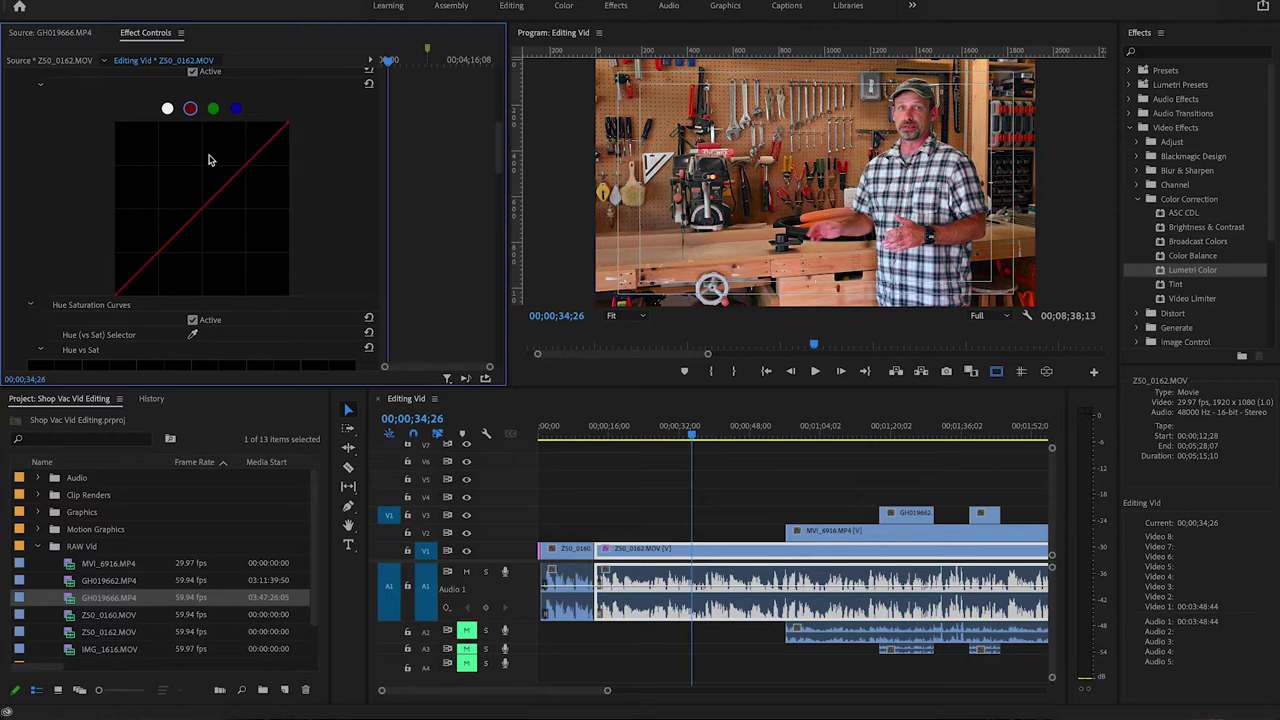
- Shape the white RGB curve of ZS0_0162.MOV with a slightly raised highlights point and an anchor point in the shadows
click(168, 108)
mouse_move(238, 183)
mouse_down()
mouse_move(234, 152)
mouse_move(232, 172)
mouse_up()
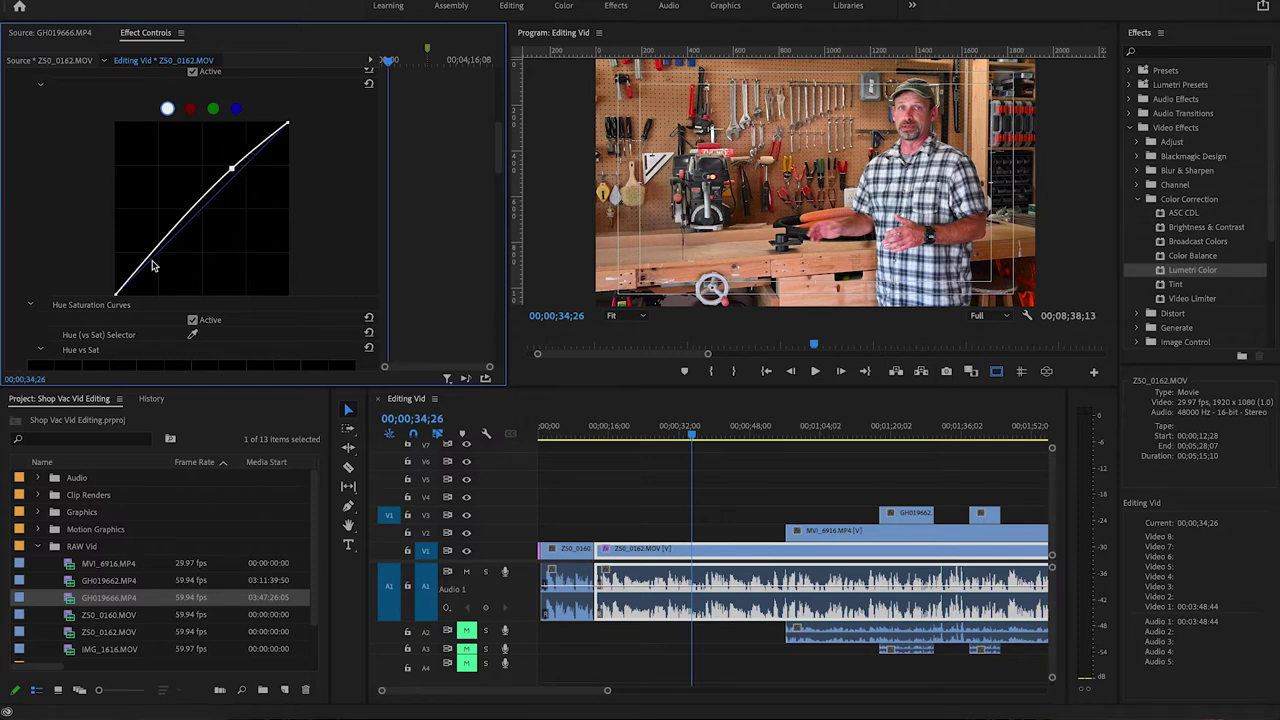
drag(155, 260, 157, 258)
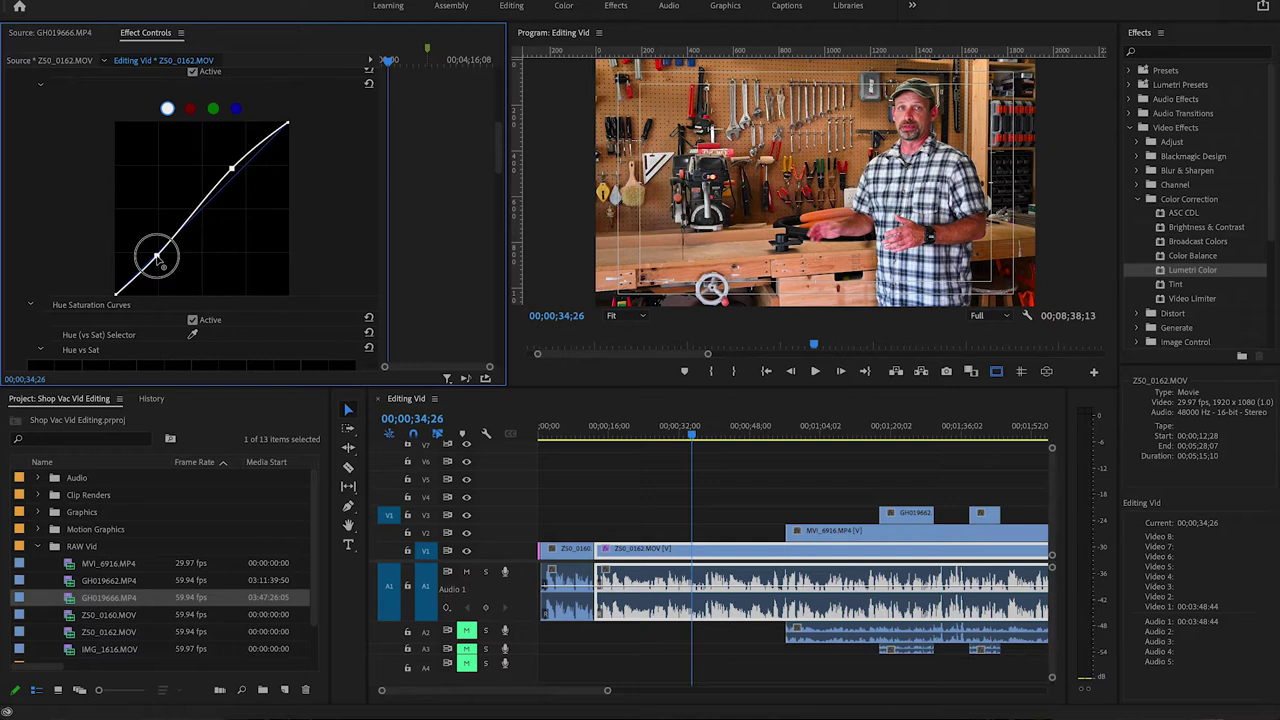
- Turn the Lumetri Color effect on ZS0_0162.MOV off and on to compare the image before and after the correction
scroll(24, 215, up, 5)
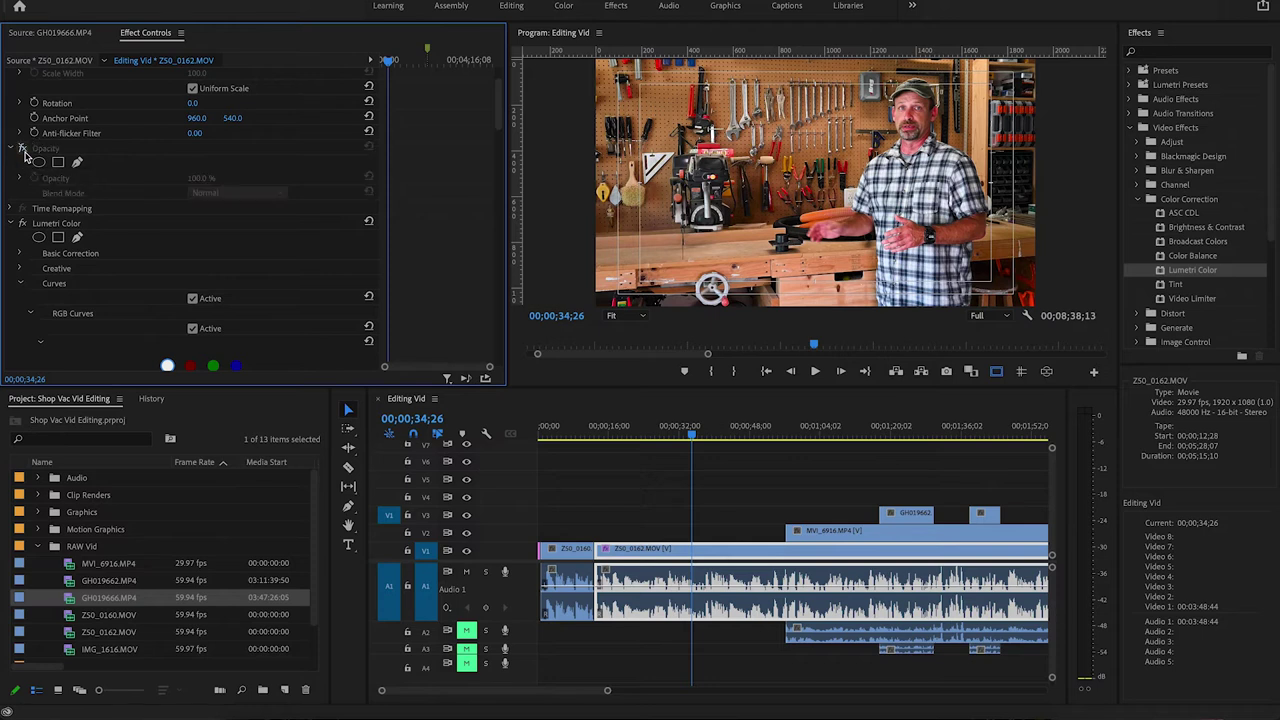
click(23, 149)
click(23, 149)
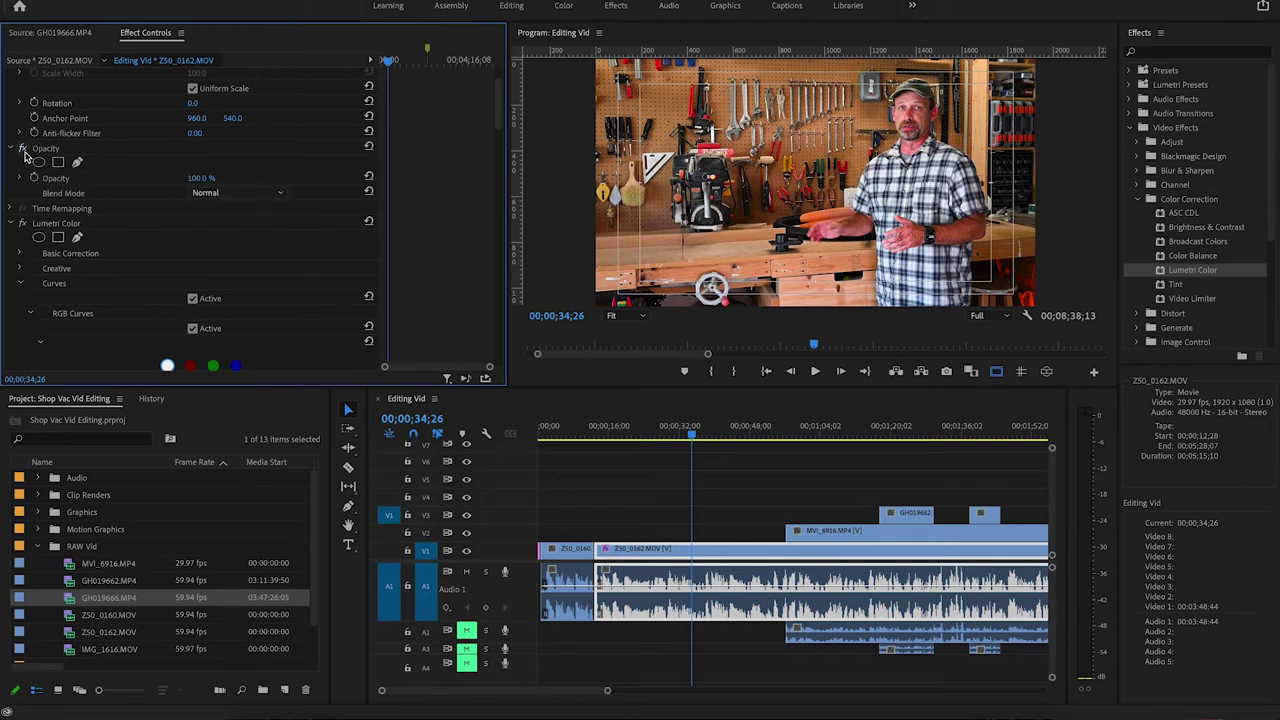
click(22, 224)
click(22, 224)
click(22, 224)
click(22, 224)
- Move the playhead to 00;01;00;07 and select MVI_6916.MP4 on V2
click(805, 431)
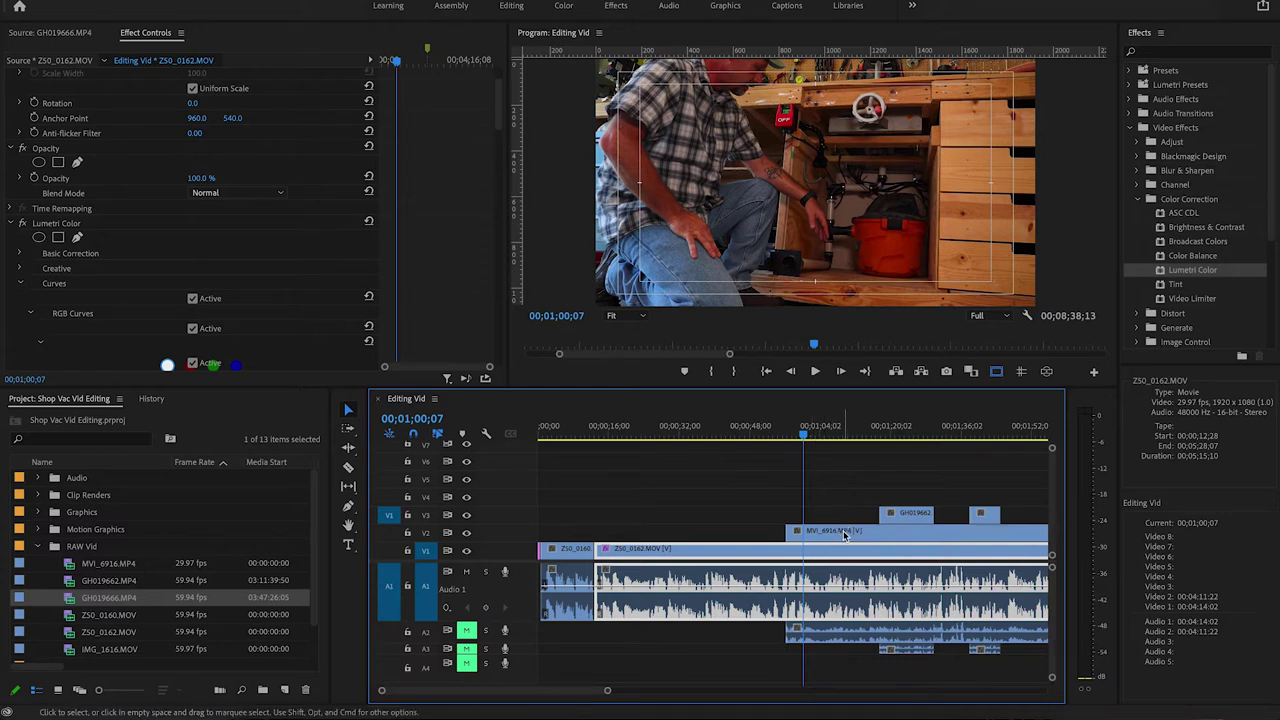
click(843, 533)
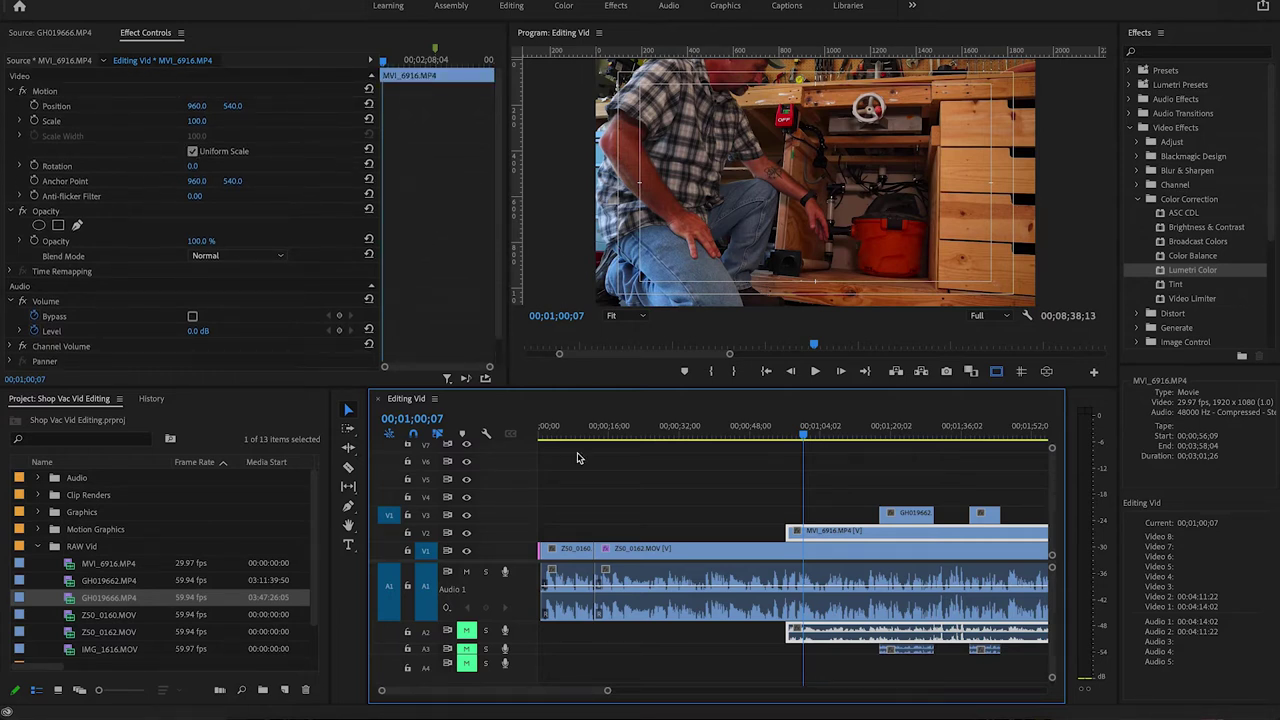
- Try different rotations on MVI_6916.MP4, including 7.0°, and return its rotation to 0.0°
click(193, 170)
text(40)
key(Return)
drag(196, 166, 156, 166)
click(22, 170)
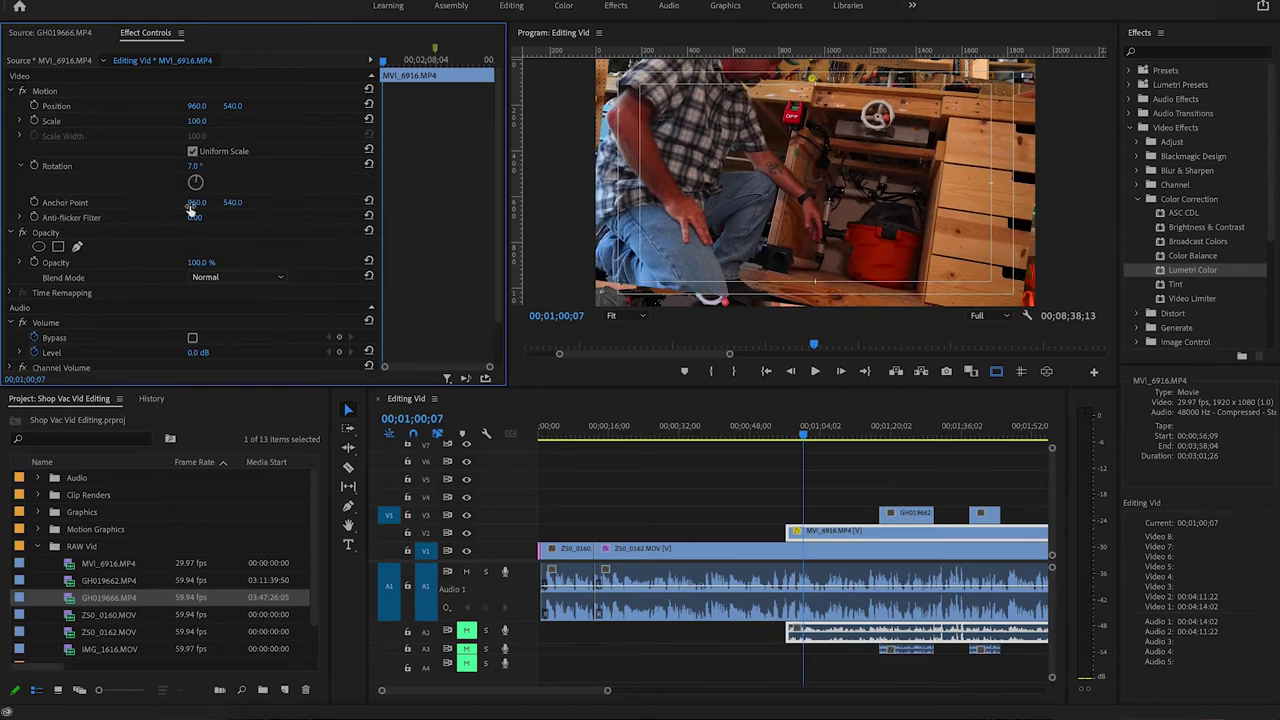
drag(205, 196, 195, 179)
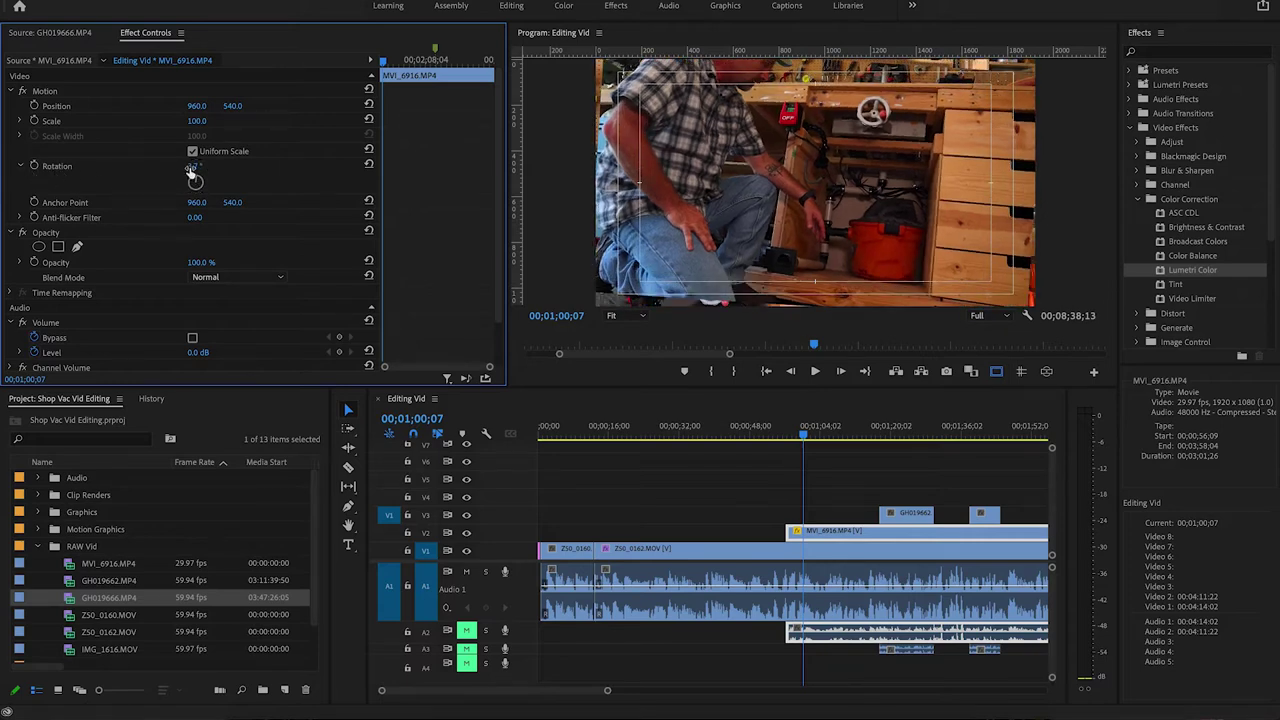
drag(190, 172, 187, 174)
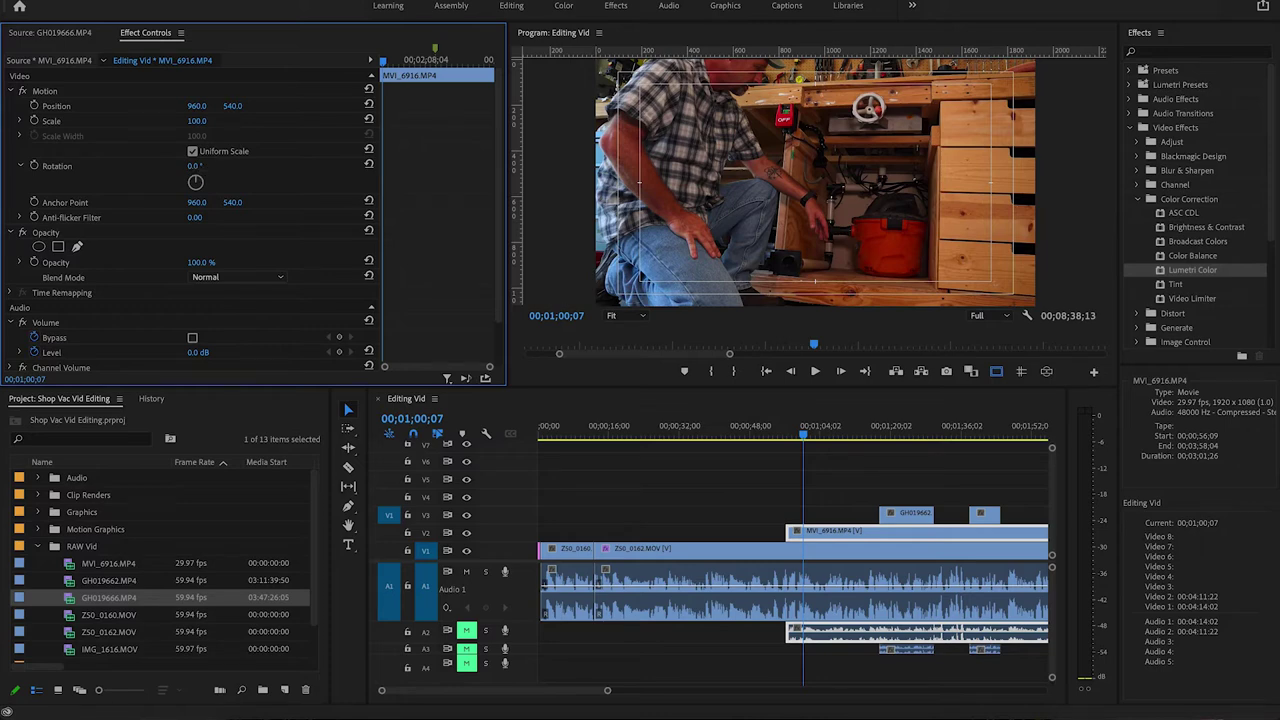
- Straighten MVI_6916.MP4 with a rotation of -2.0° and scale it to 107.0 so it fills the frame
mouse_move(194, 165)
mouse_down()
mouse_move(205, 165)
mouse_move(190, 165)
mouse_up()
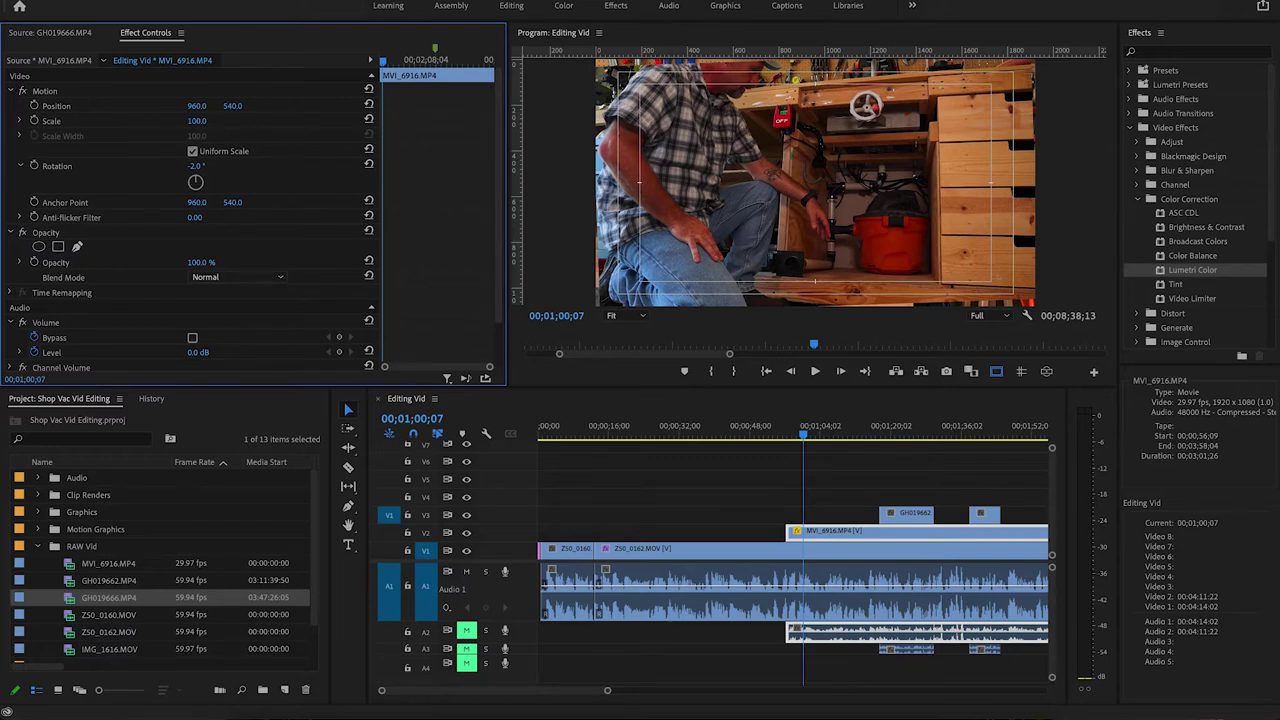
drag(197, 120, 204, 120)
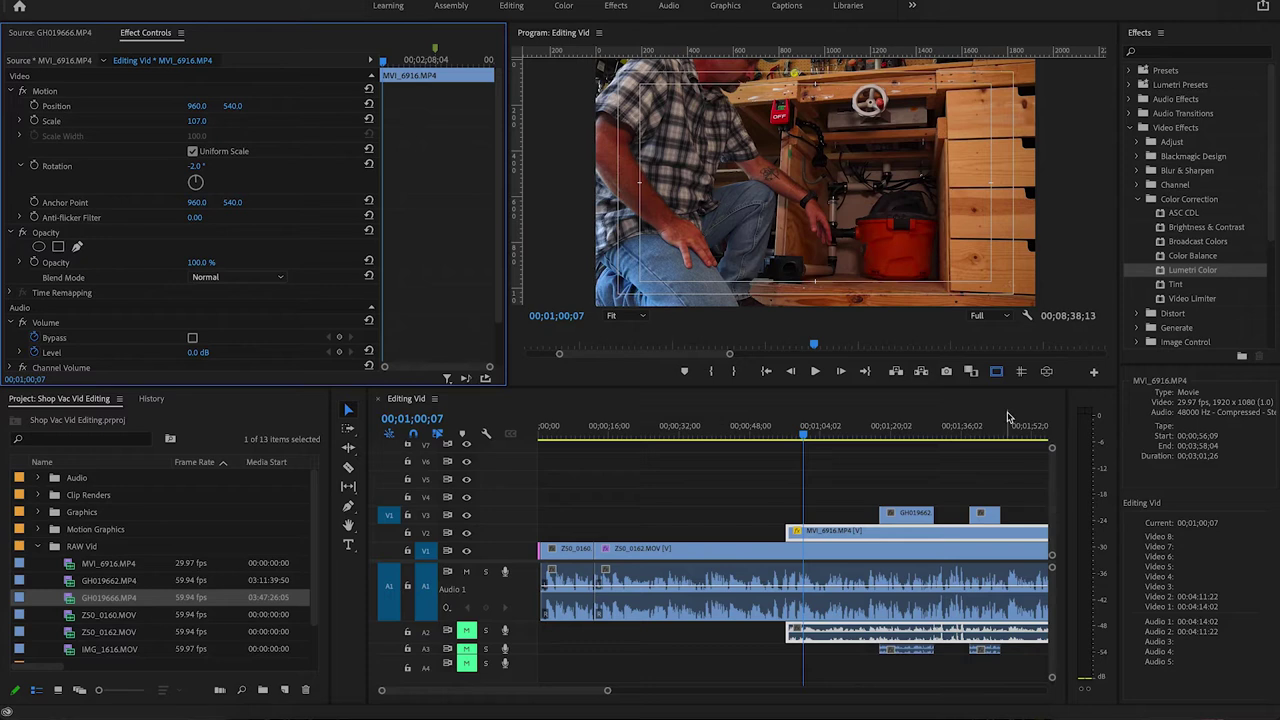
- Apply the Lumetri Color effect to MVI_6916.MP4 on V2 and expand its Curves and Basic Correction settings
drag(1158, 270, 866, 530)
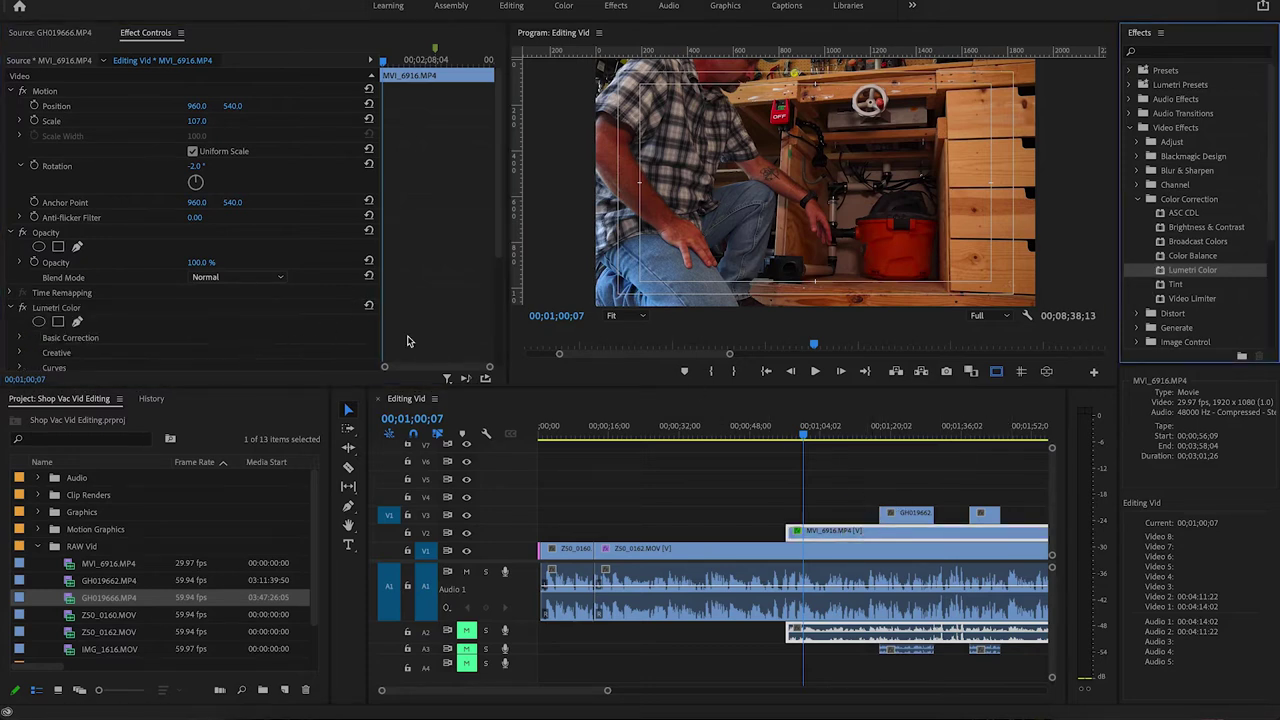
scroll(185, 305, down, 4)
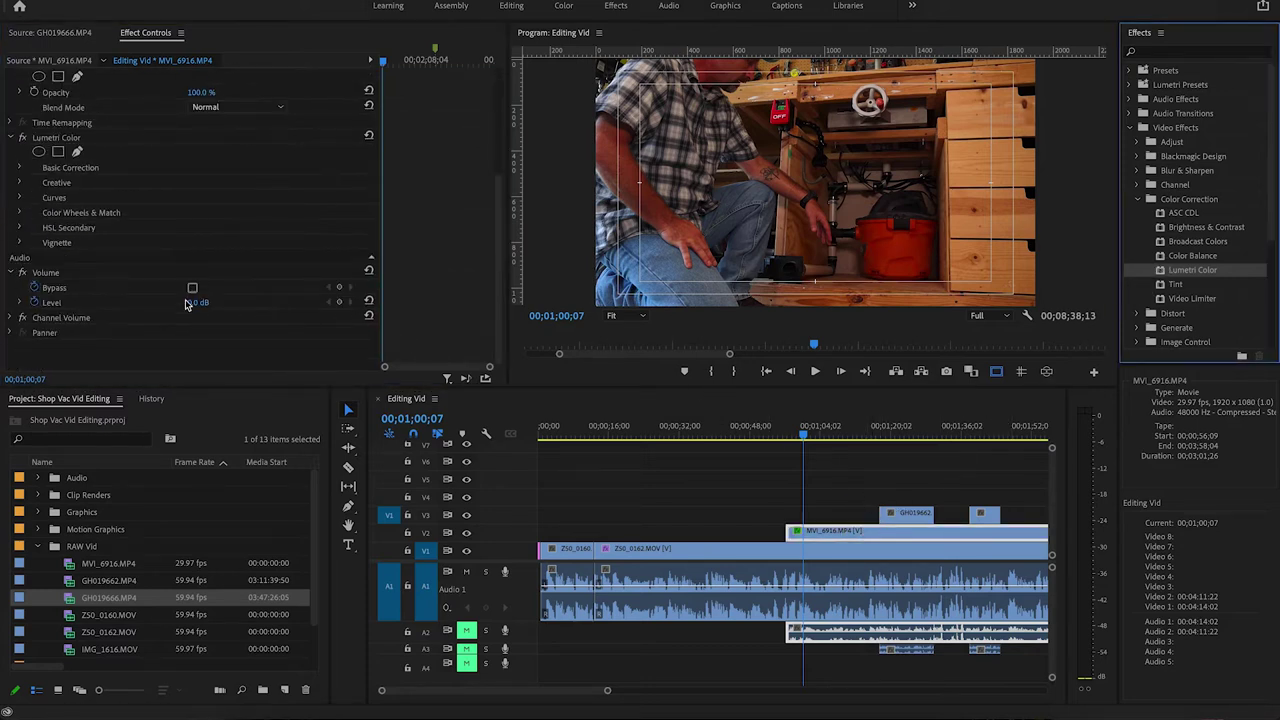
click(19, 197)
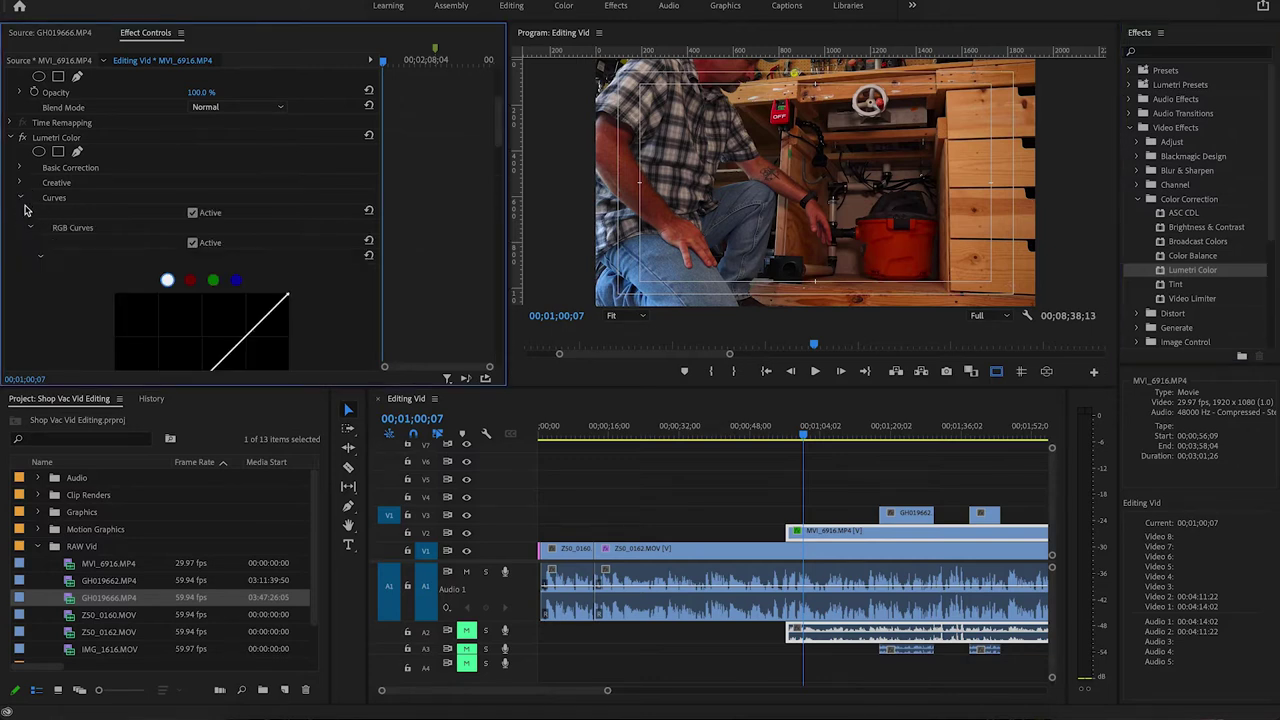
click(20, 168)
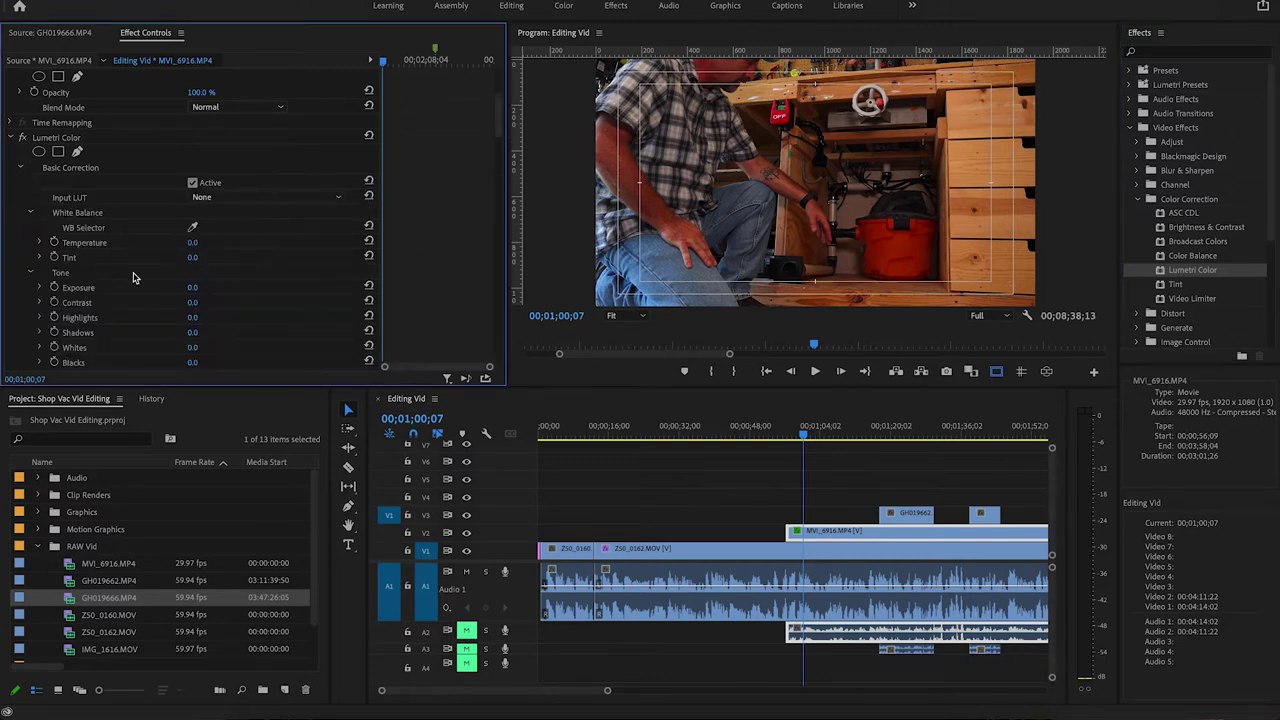
- Set the Lumetri Color exposure of the MVI_6916.MP4 clip to 1.6
scroll(170, 283, down, 1)
drag(191, 262, 213, 262)
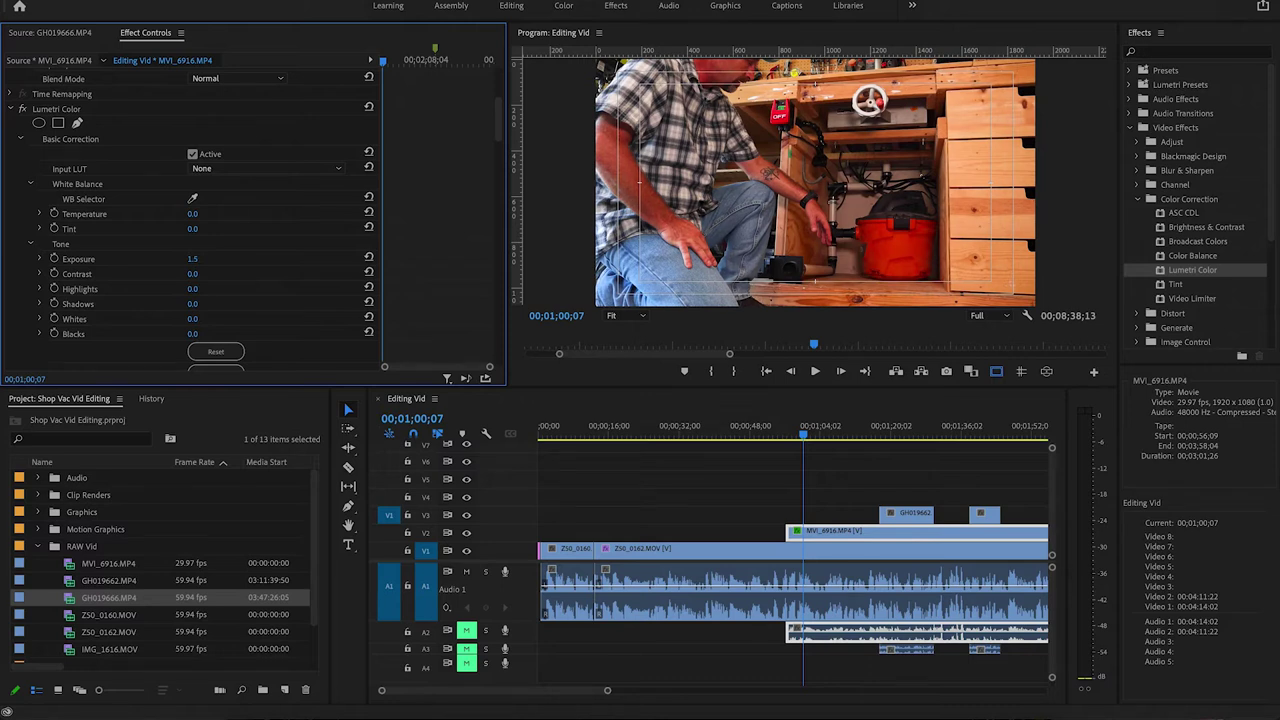
scroll(197, 265, down, 4)
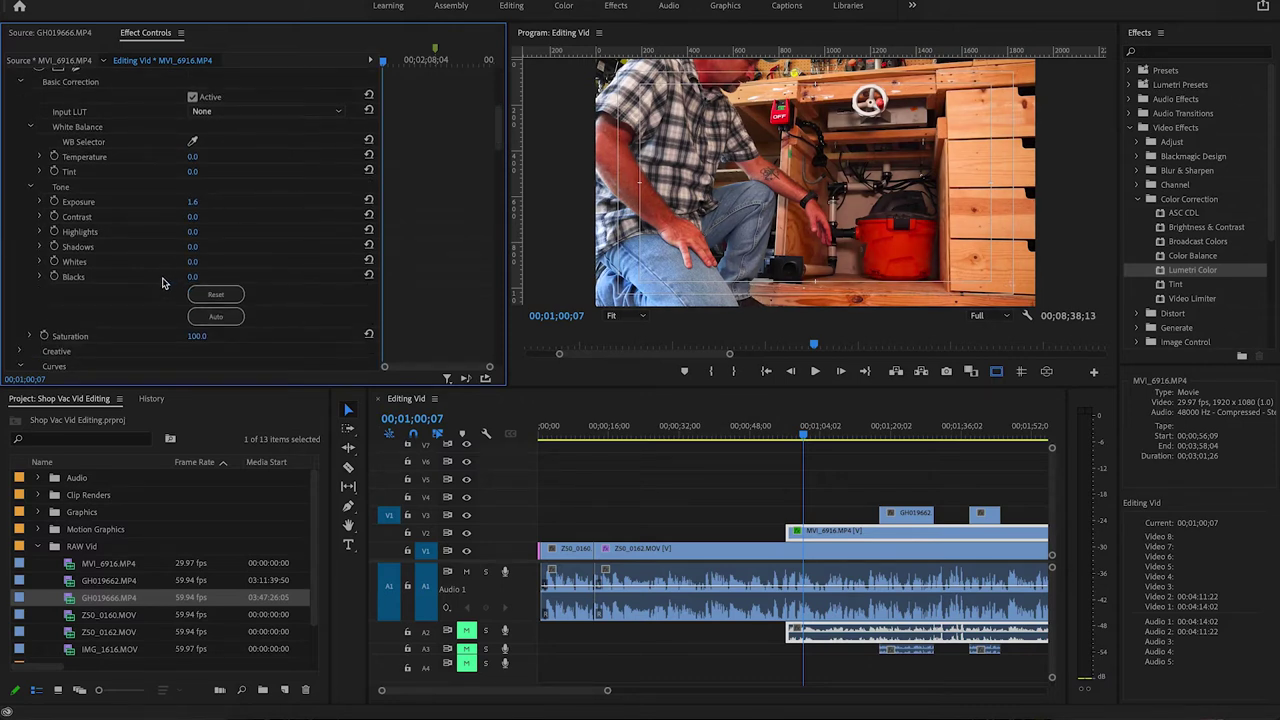
scroll(30, 287, down, 5)
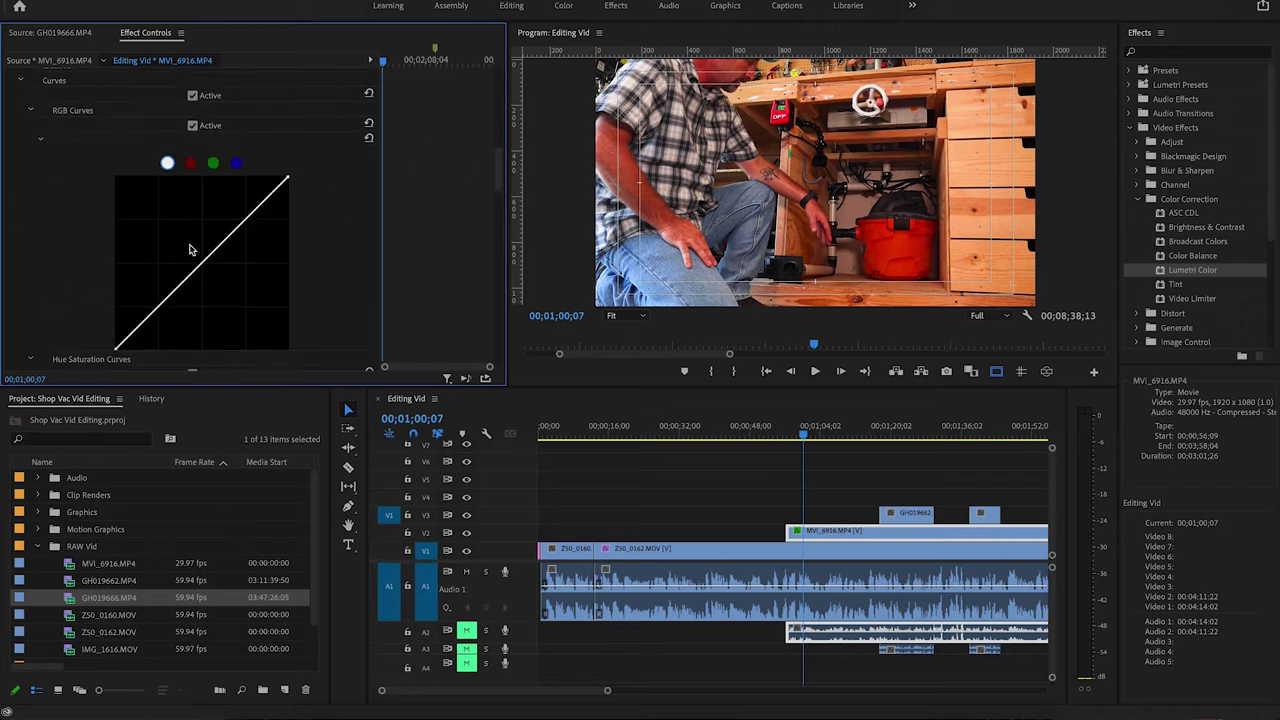
drag(231, 241, 233, 218)
drag(167, 294, 164, 296)
drag(233, 220, 197, 209)
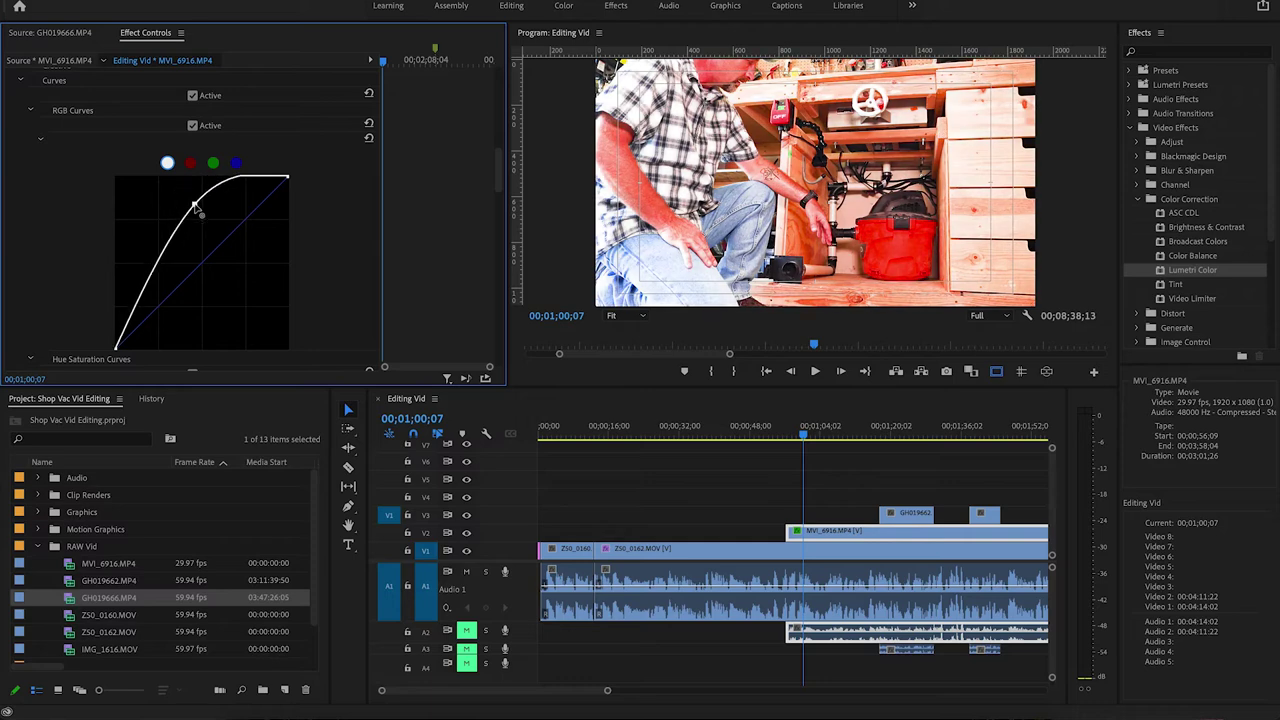
mouse_move(160, 288)
mouse_down()
mouse_move(189, 307)
mouse_move(157, 287)
mouse_up()
double_click(168, 282)
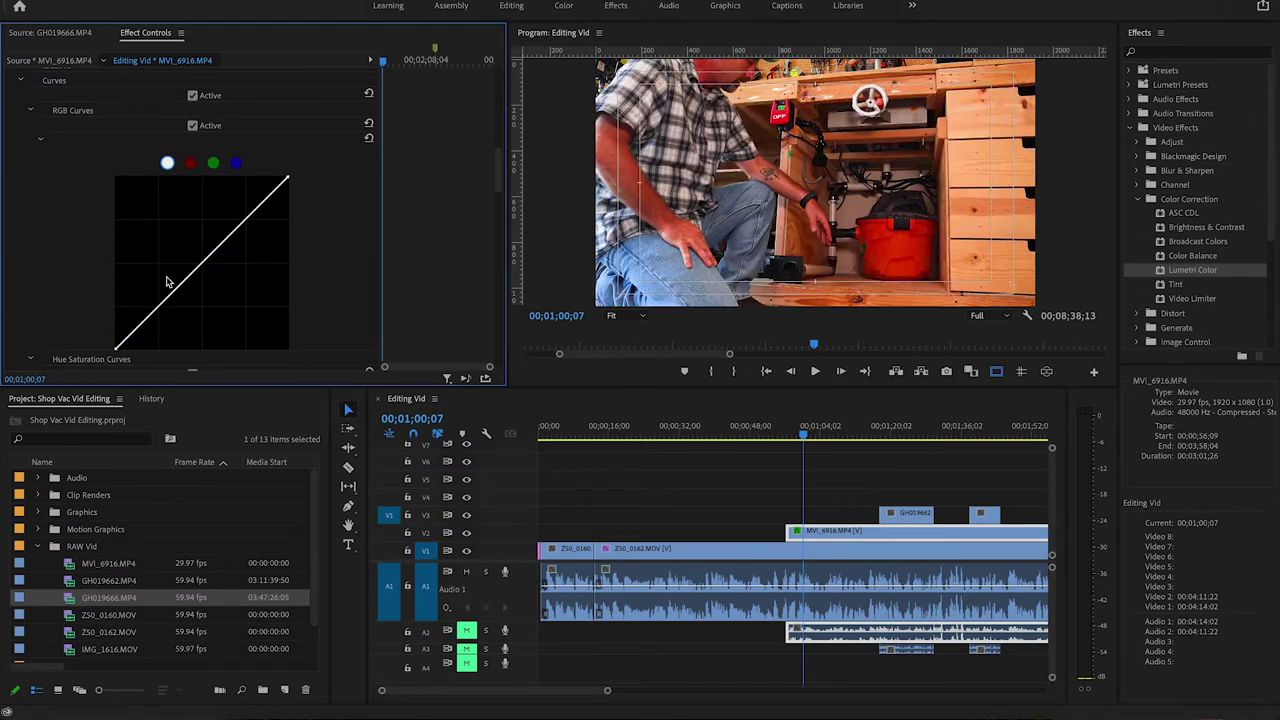
- Raise the upper and lower parts of the clip's white RGB curve slightly above the diagonal, and preview other frames of the clip
drag(220, 244, 219, 232)
drag(166, 300, 157, 300)
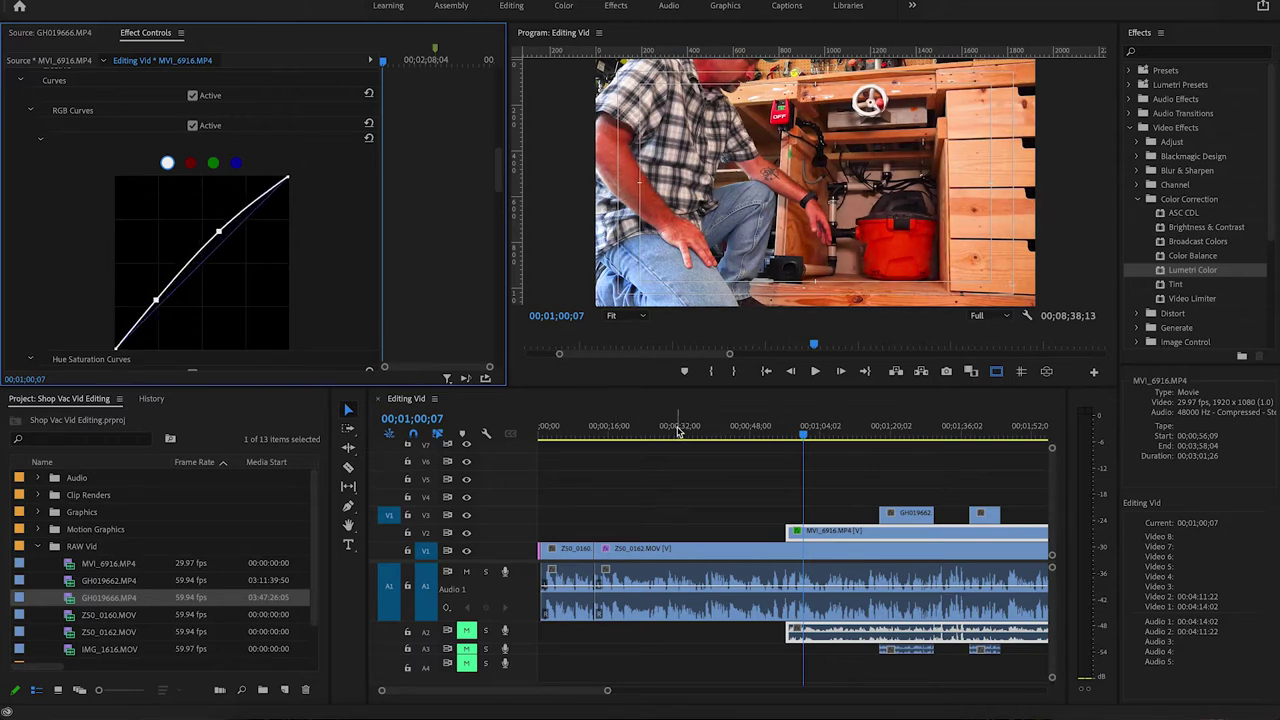
click(770, 434)
drag(769, 437, 820, 437)
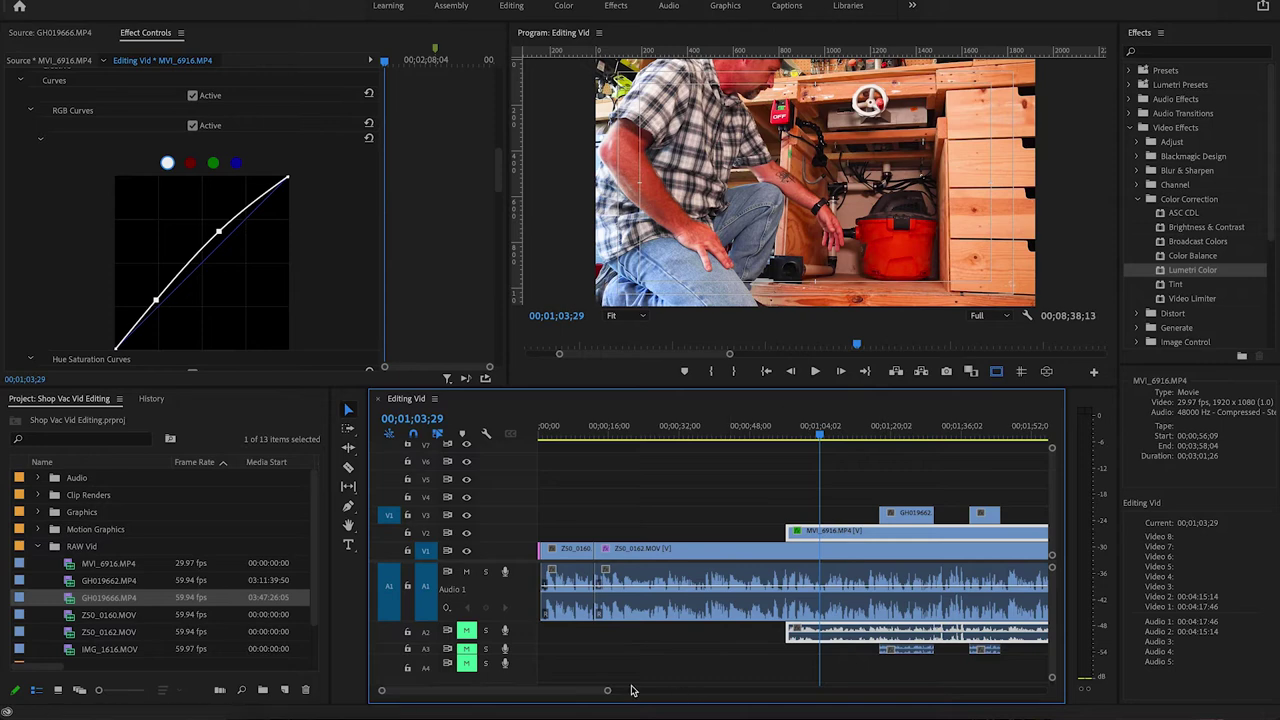
- Apply Lumetri Color to the V3 clip GH019662.MP4 near 00;01;20;26 and expand its Basic Correction settings
mouse_move(587, 690)
mouse_down()
mouse_move(635, 692)
mouse_move(605, 689)
mouse_up()
click(717, 430)
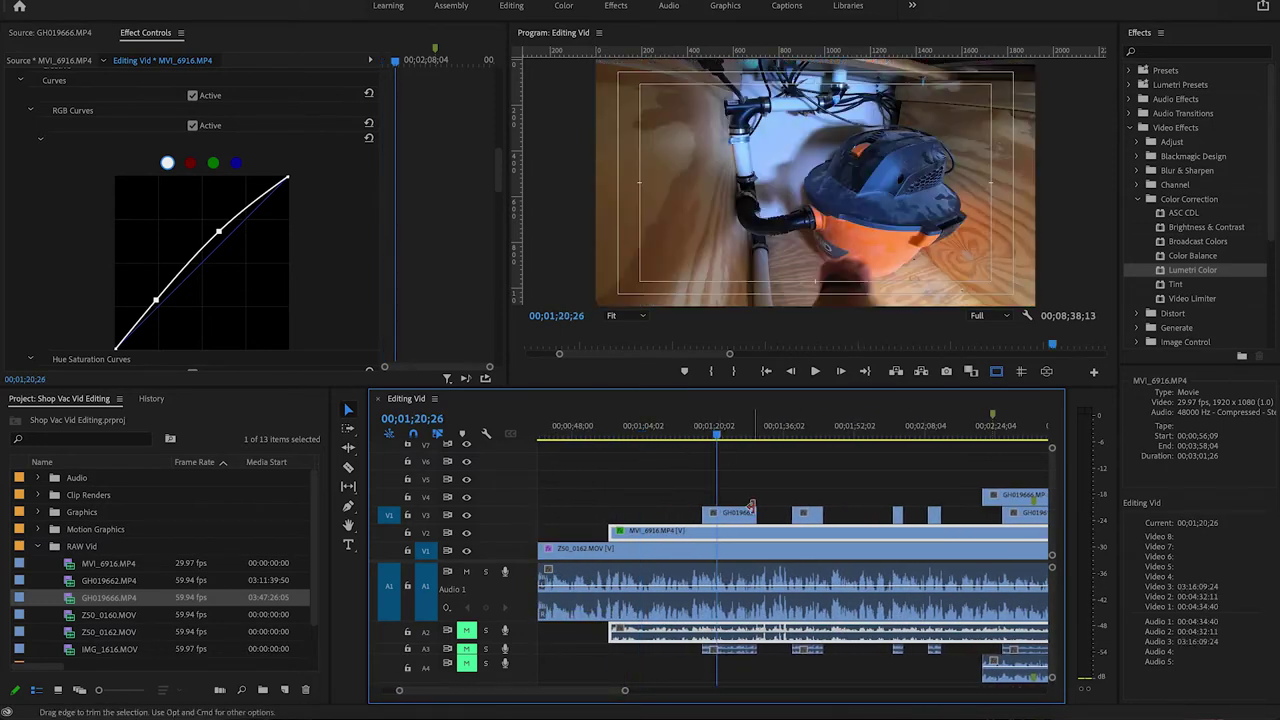
click(733, 514)
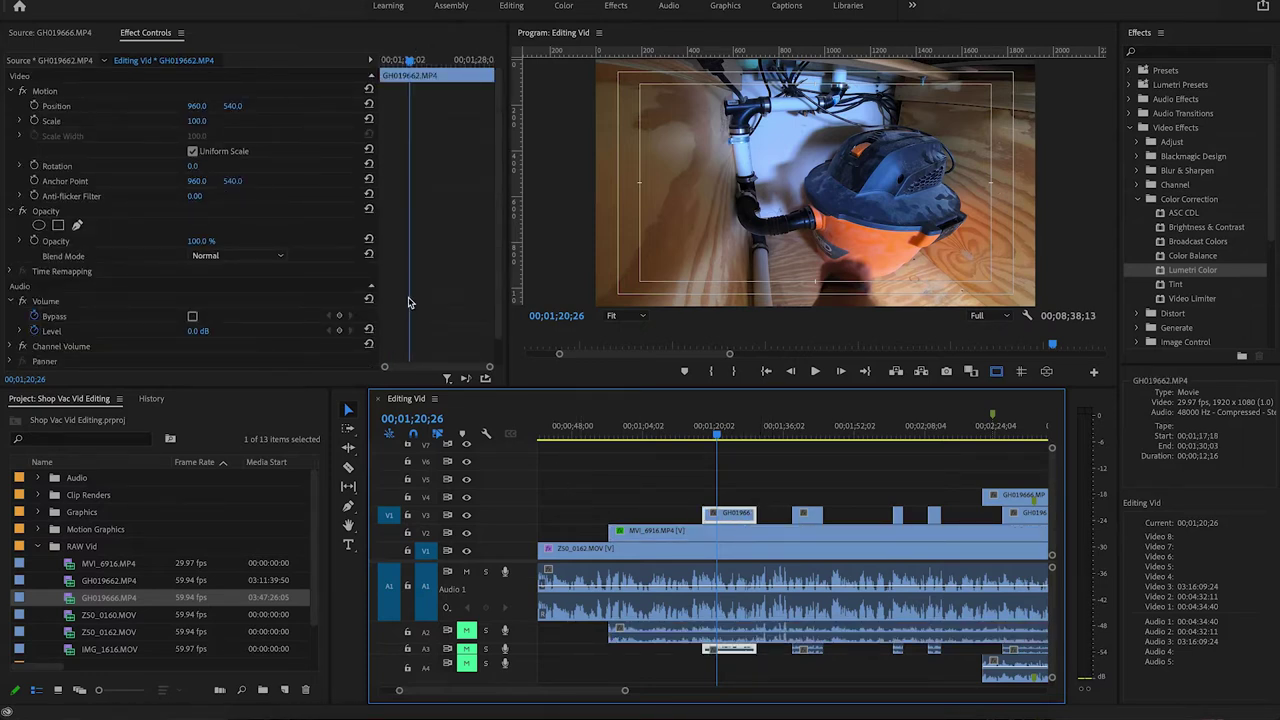
drag(1165, 273, 728, 515)
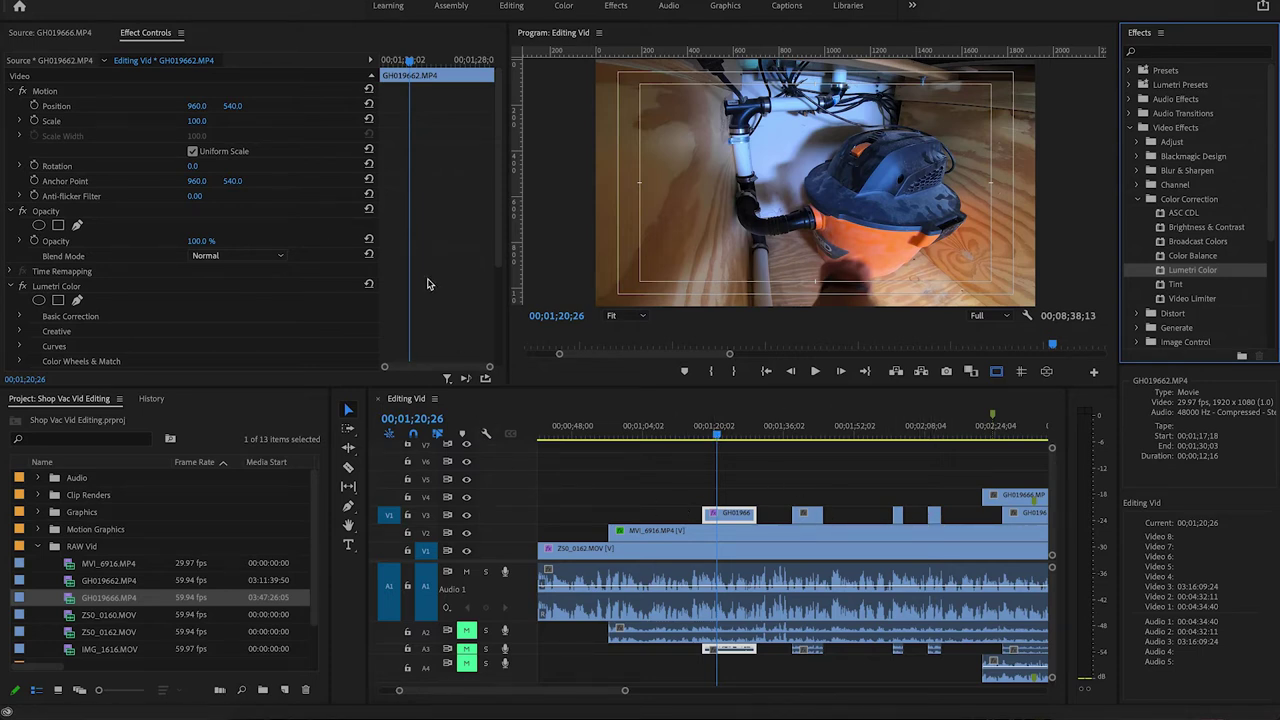
scroll(431, 287, down, 1)
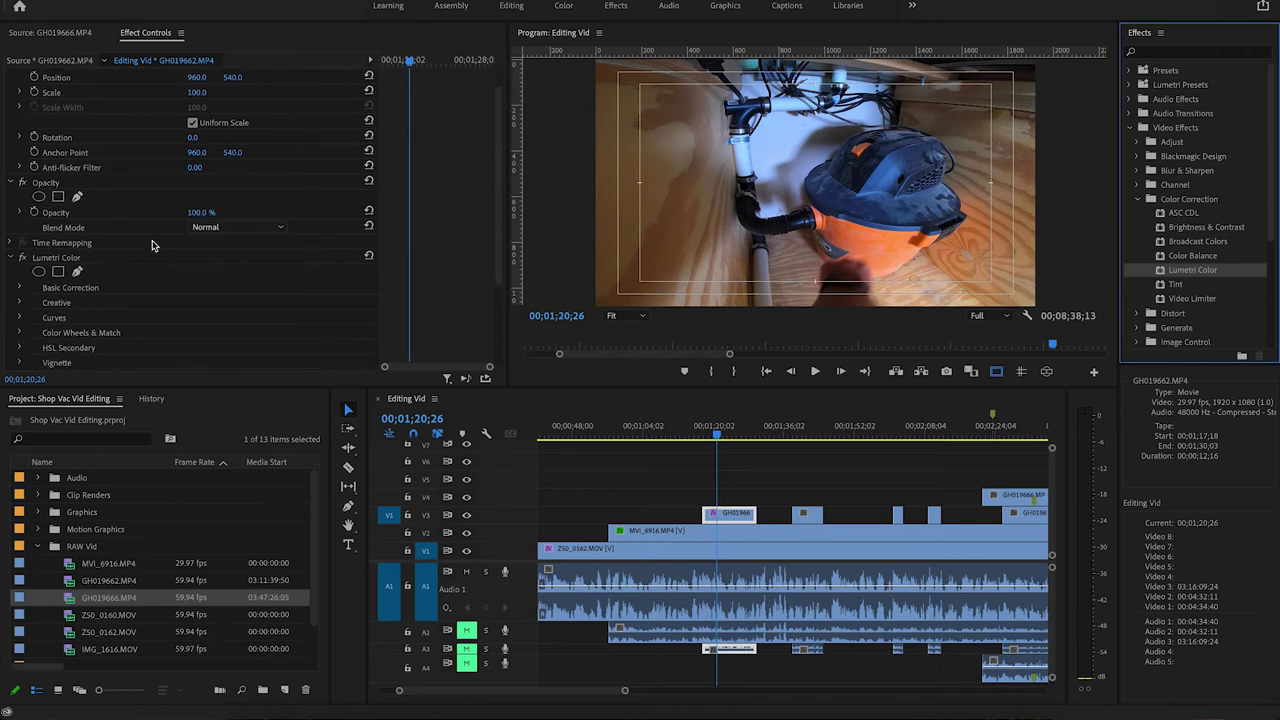
click(16, 296)
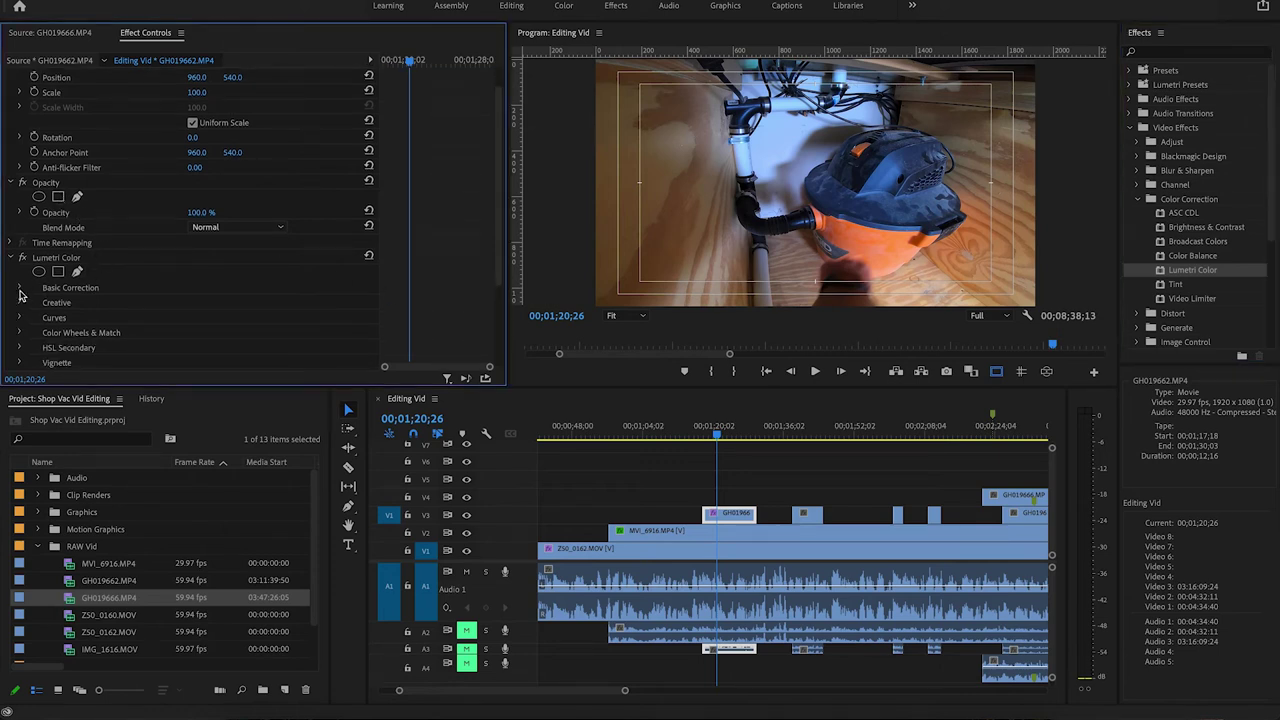
click(20, 288)
scroll(269, 344, down, 4)
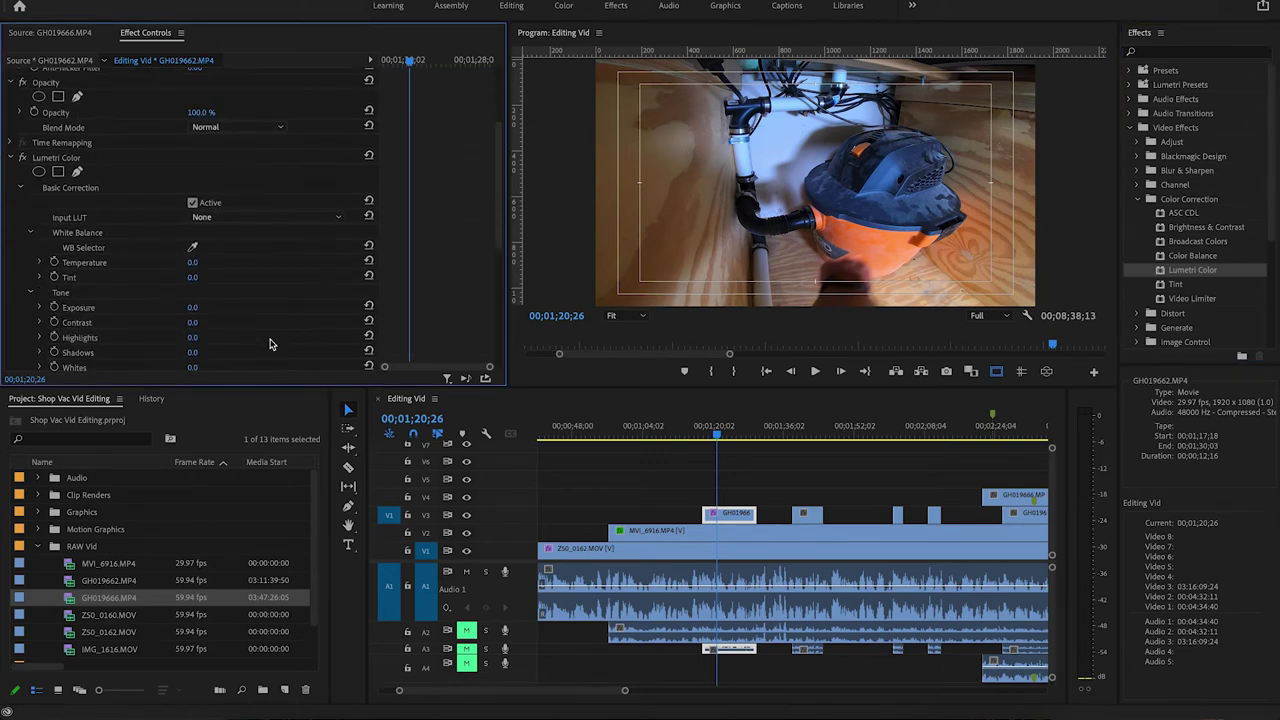
scroll(103, 320, down, 6)
scroll(108, 294, up, 3)
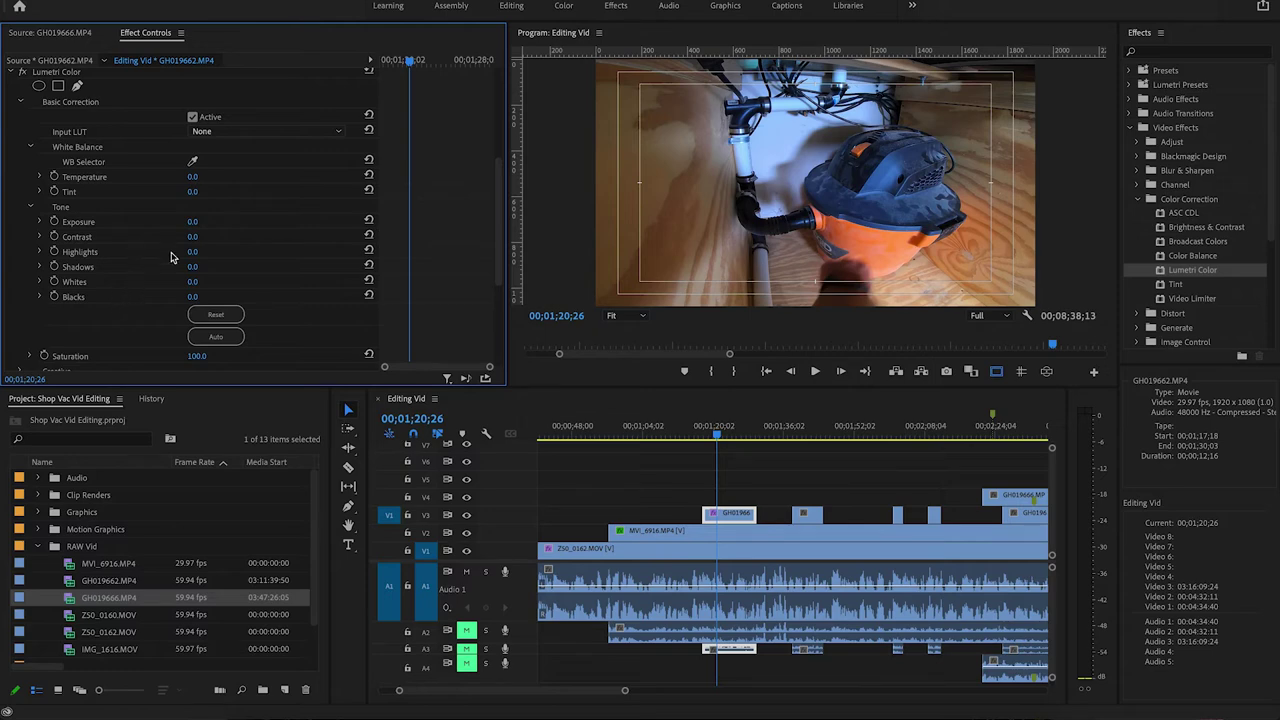
mouse_move(193, 222)
mouse_down()
mouse_move(235, 222)
mouse_move(217, 222)
mouse_move(230, 237)
mouse_move(208, 237)
mouse_up()
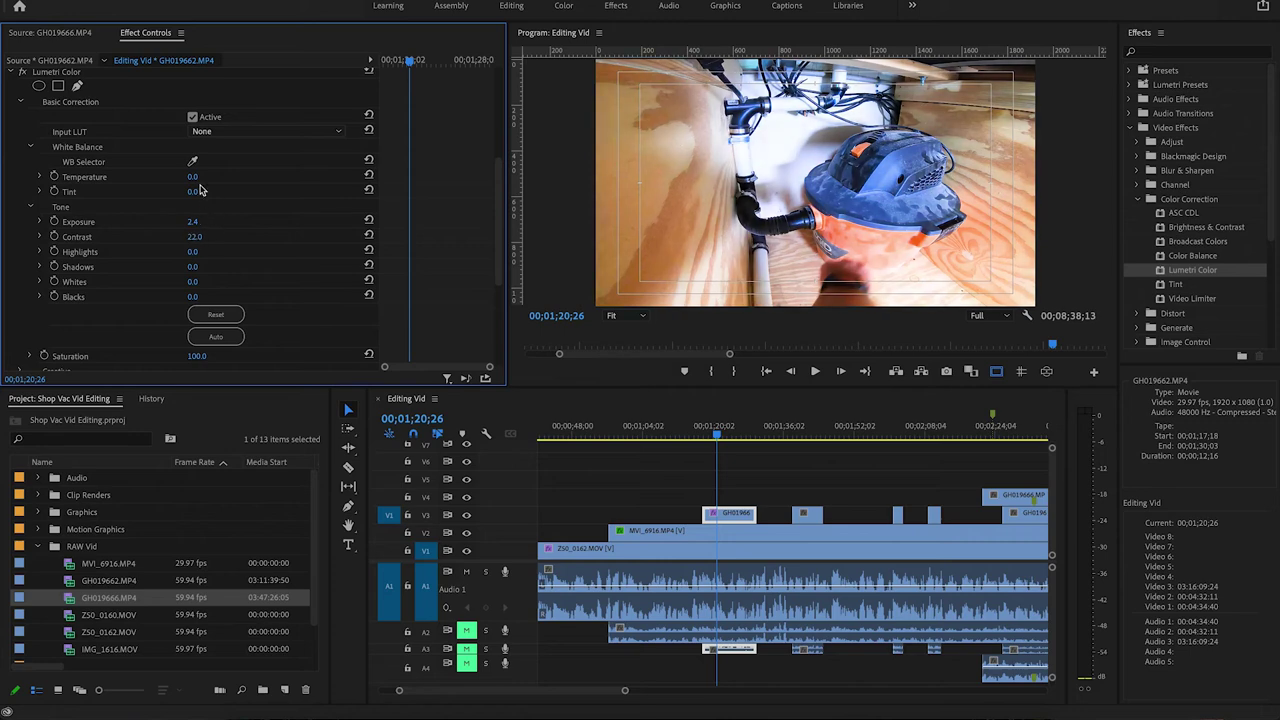
mouse_move(195, 178)
mouse_down()
mouse_move(240, 178)
mouse_move(150, 178)
mouse_move(207, 190)
mouse_up()
click(189, 193)
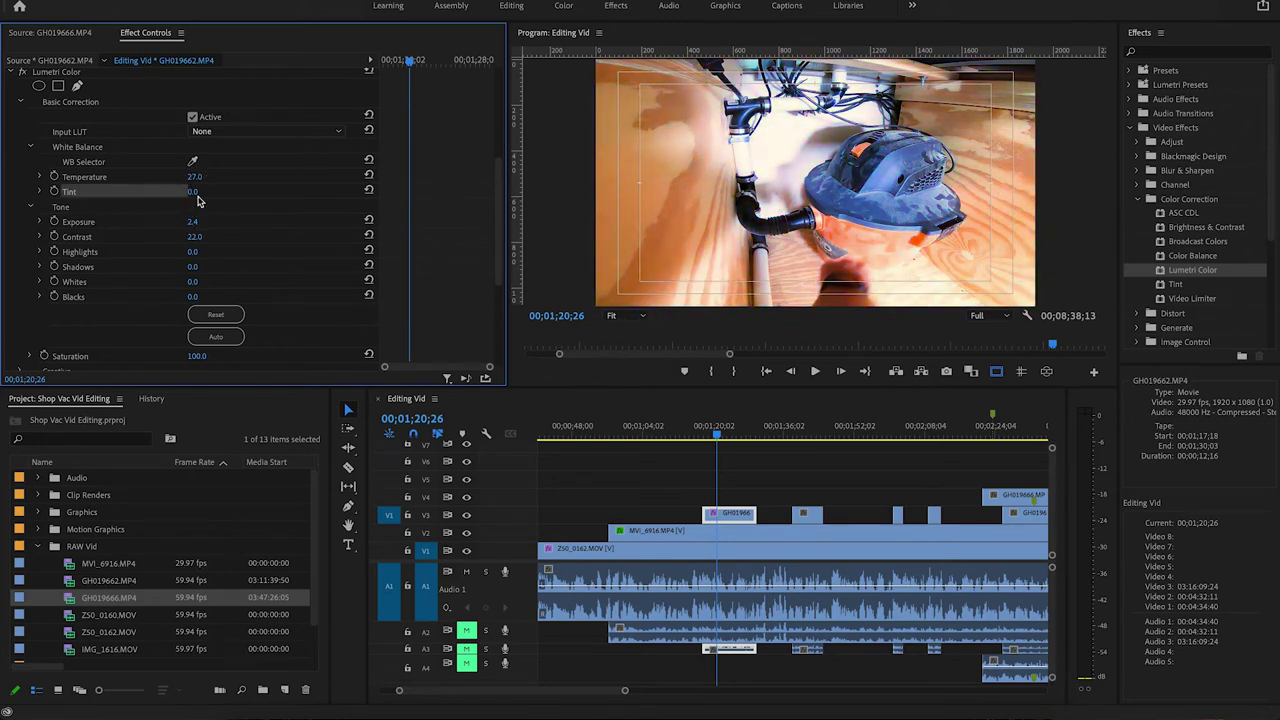
mouse_move(196, 191)
mouse_down()
mouse_move(240, 191)
mouse_move(150, 191)
mouse_move(206, 191)
mouse_up()
key(ctrl+z)
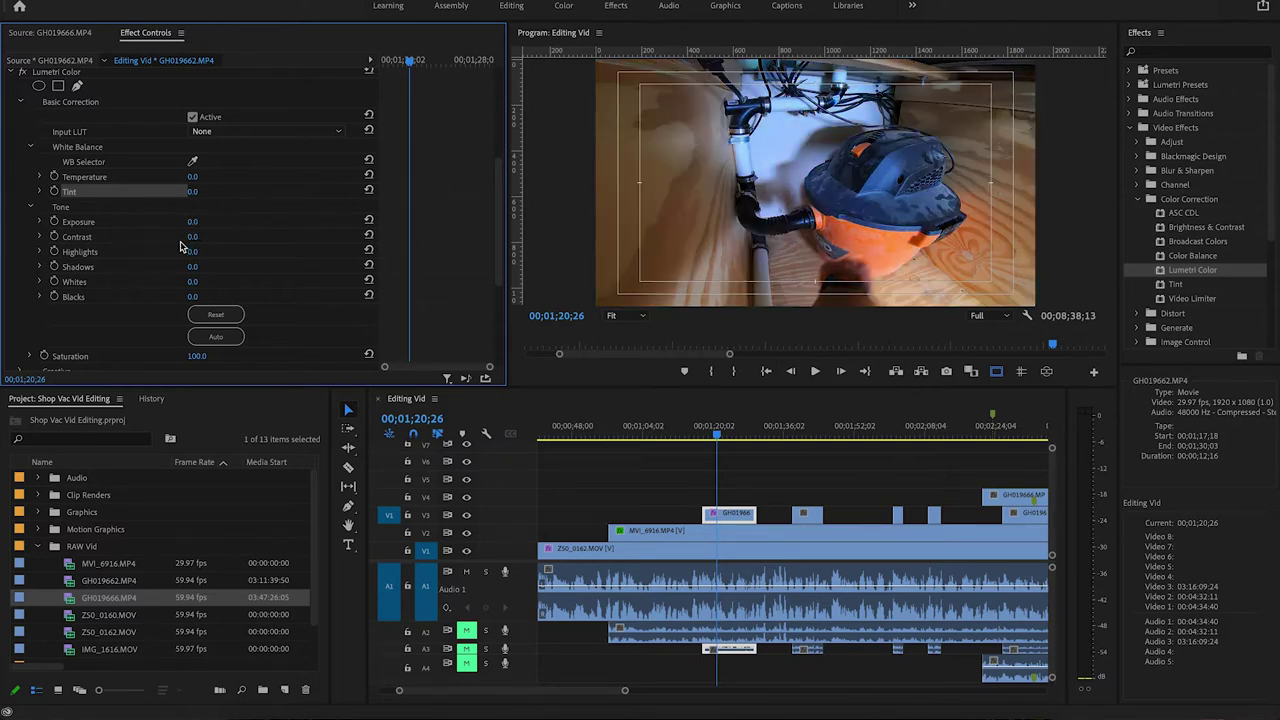
- Set this clip's exposure to 1.9 and bend its white RGB curve into a mild S-shape with two points
drag(192, 221, 211, 221)
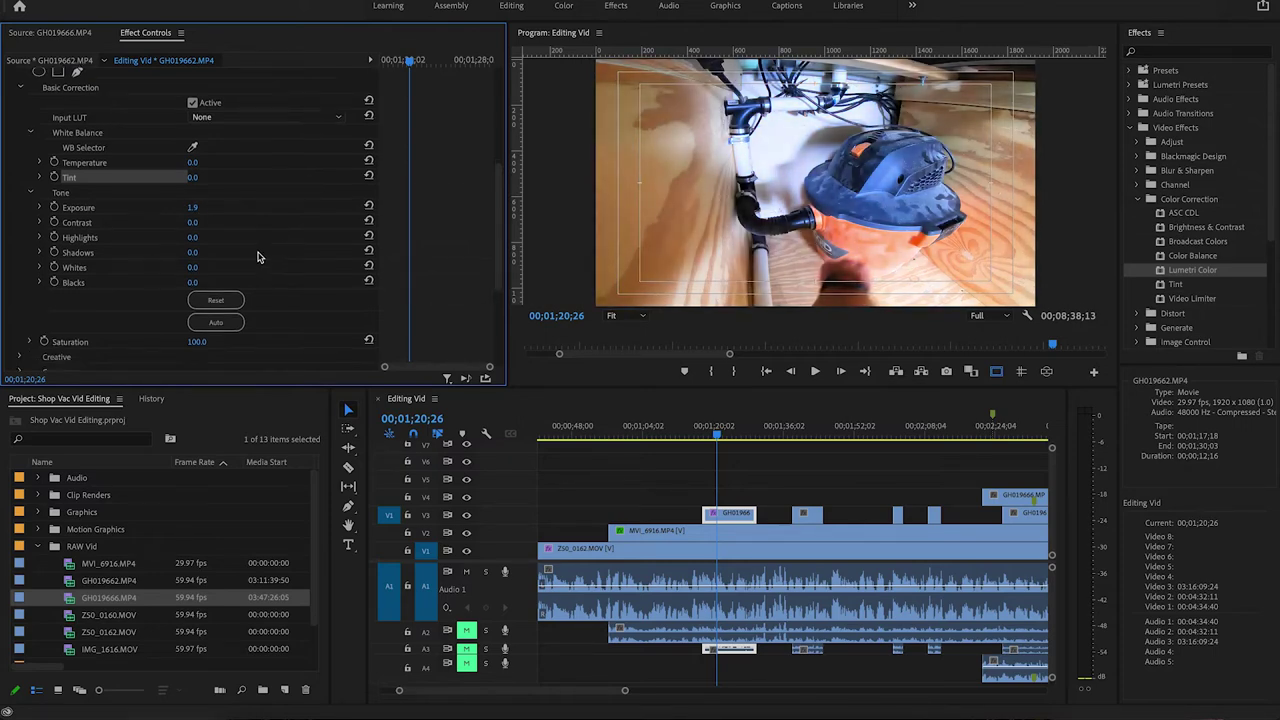
scroll(257, 257, down, 5)
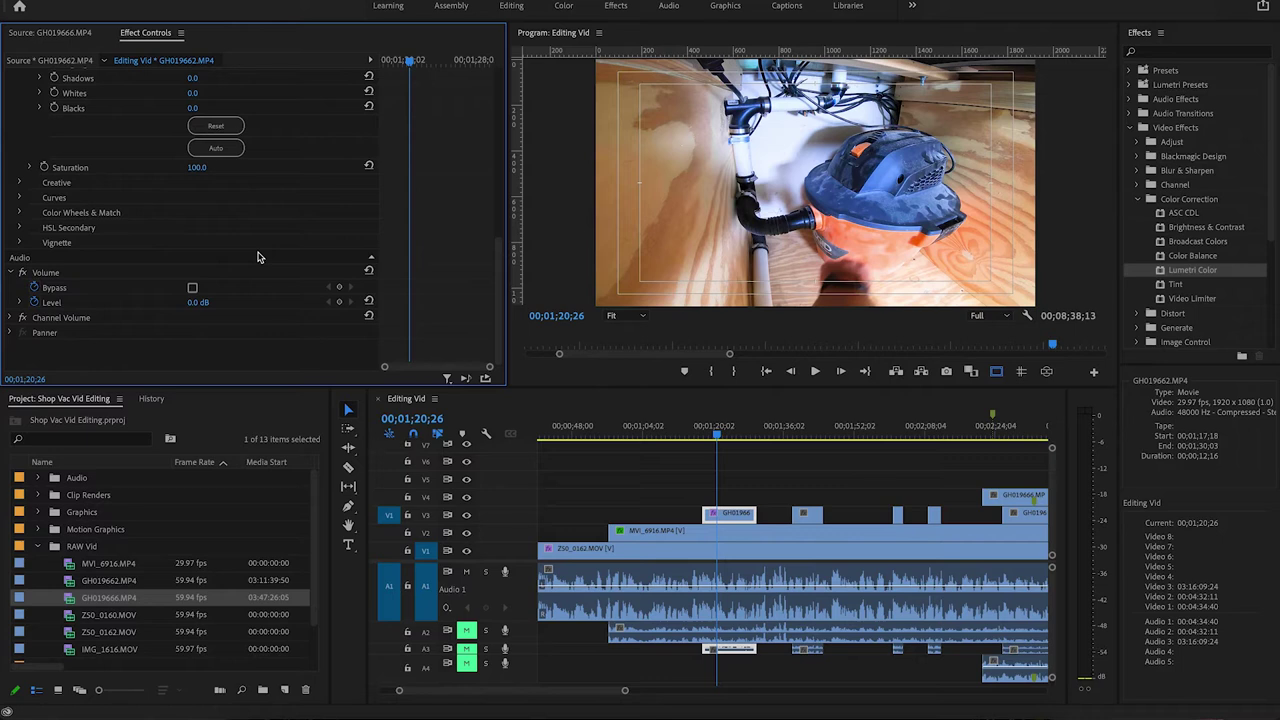
click(19, 198)
scroll(238, 231, down, 4)
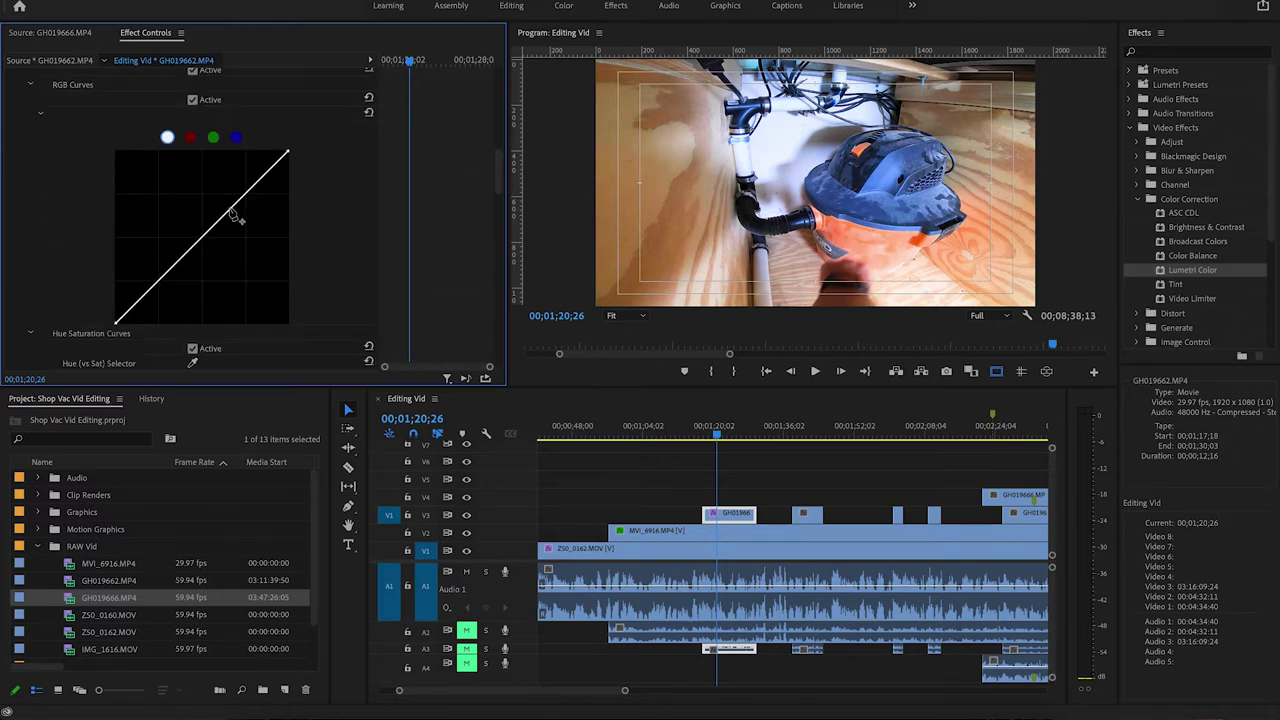
click(229, 208)
drag(168, 270, 171, 279)
click(722, 436)
drag(724, 437, 731, 435)
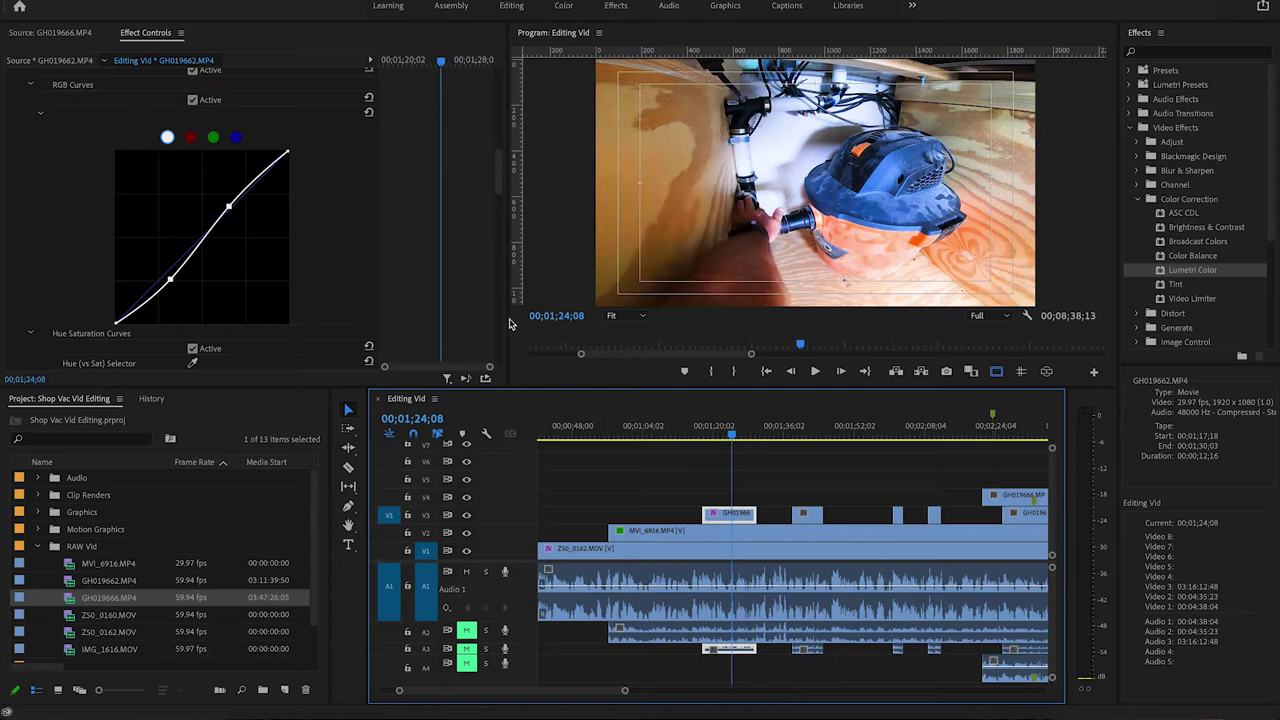
- Copy the adjusted Lumetri Color effect and paste it onto the next V3 clip, near 00;01;40;14
scroll(479, 339, up, 5)
scroll(465, 297, up, 2)
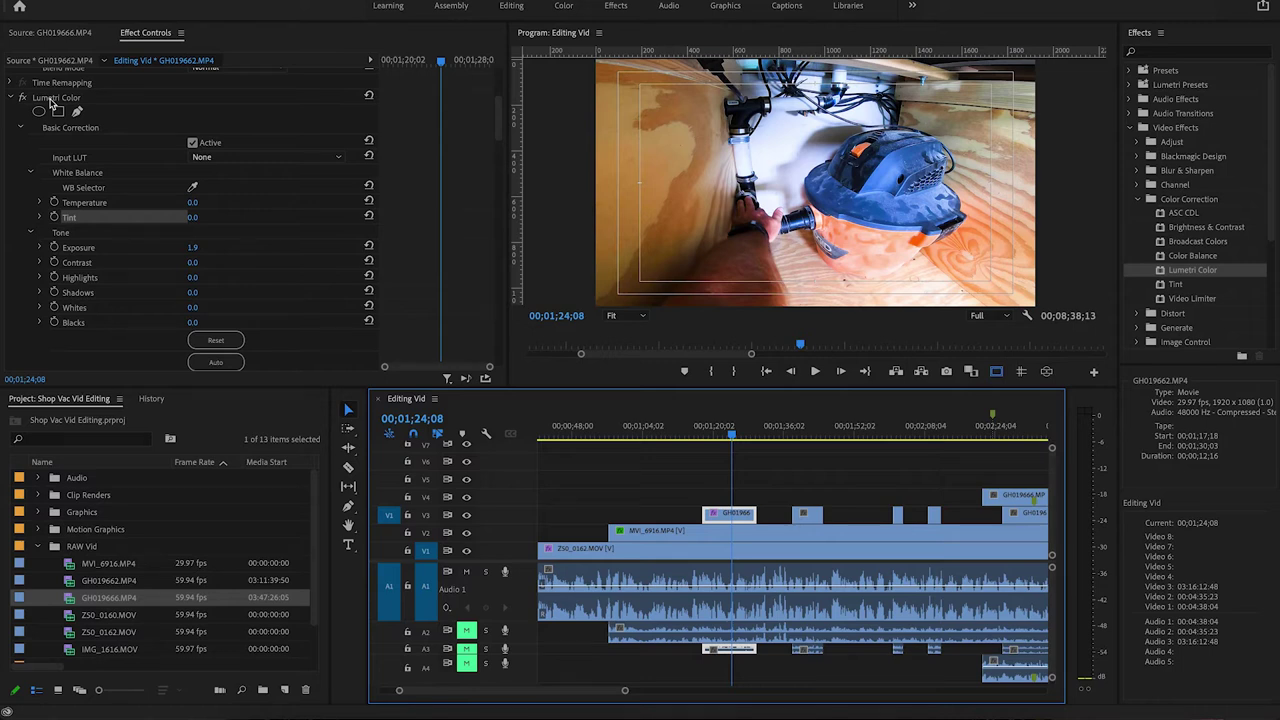
right_click(50, 100)
click(101, 203)
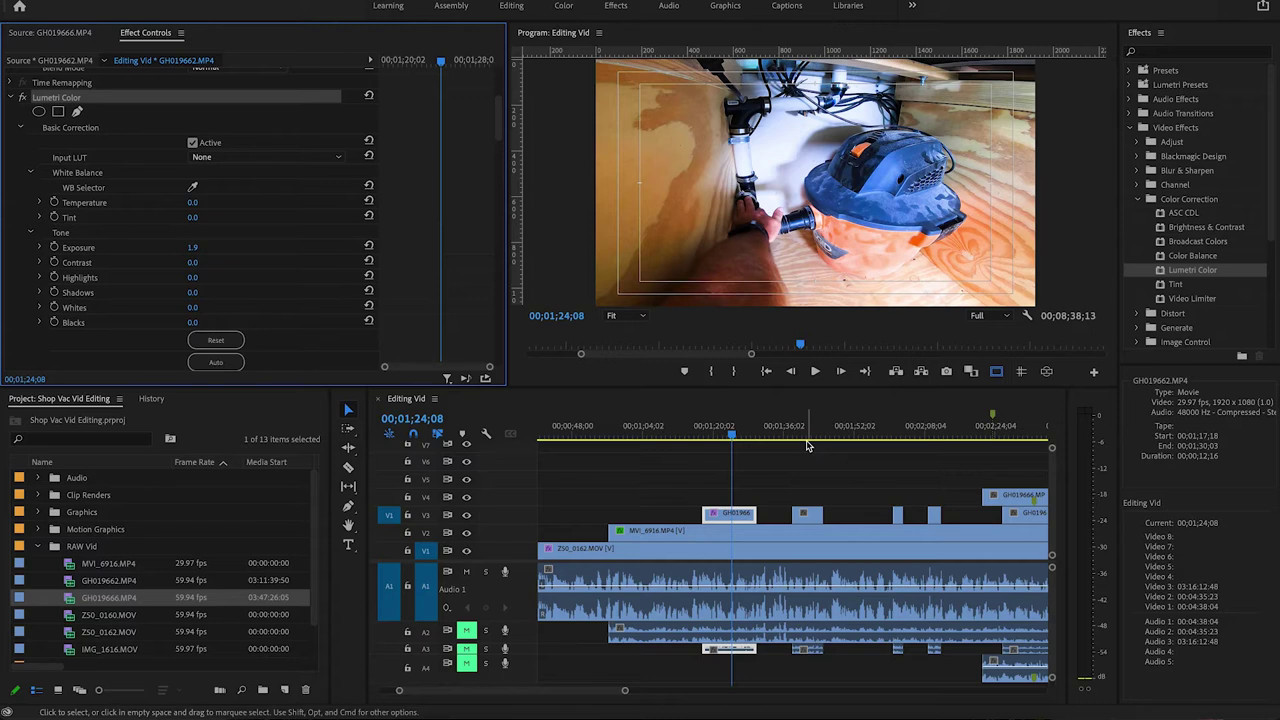
click(808, 515)
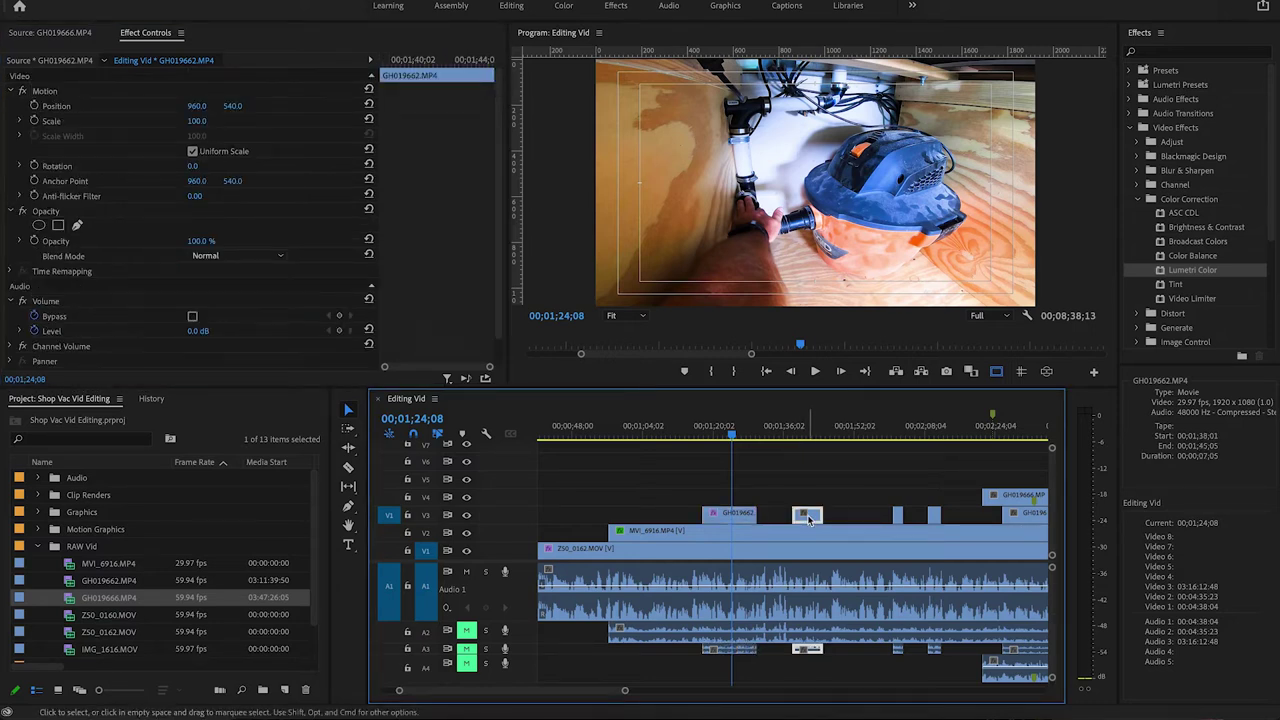
key(ctrl+v)
click(804, 430)
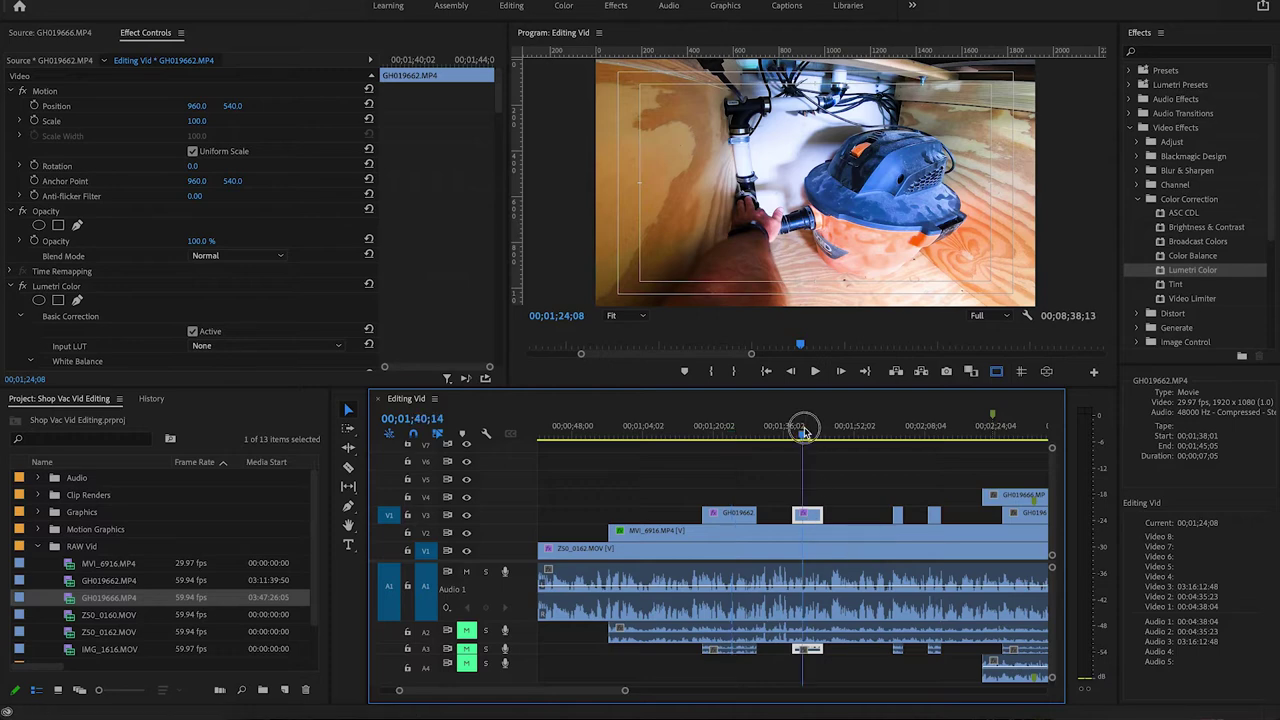
- Paste the copied Lumetri Color effect onto the two short V3 clips near 00;02;02;03 and 00;02;09;27
click(898, 430)
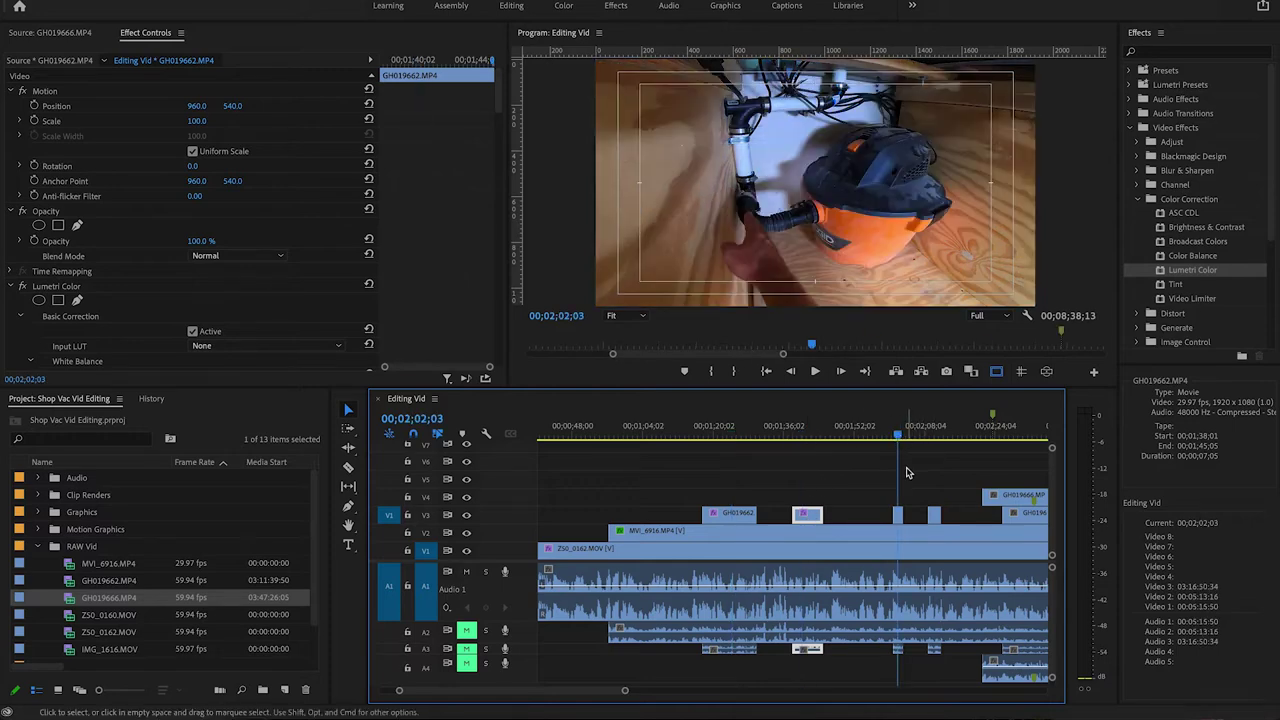
click(898, 515)
key(ctrl+v)
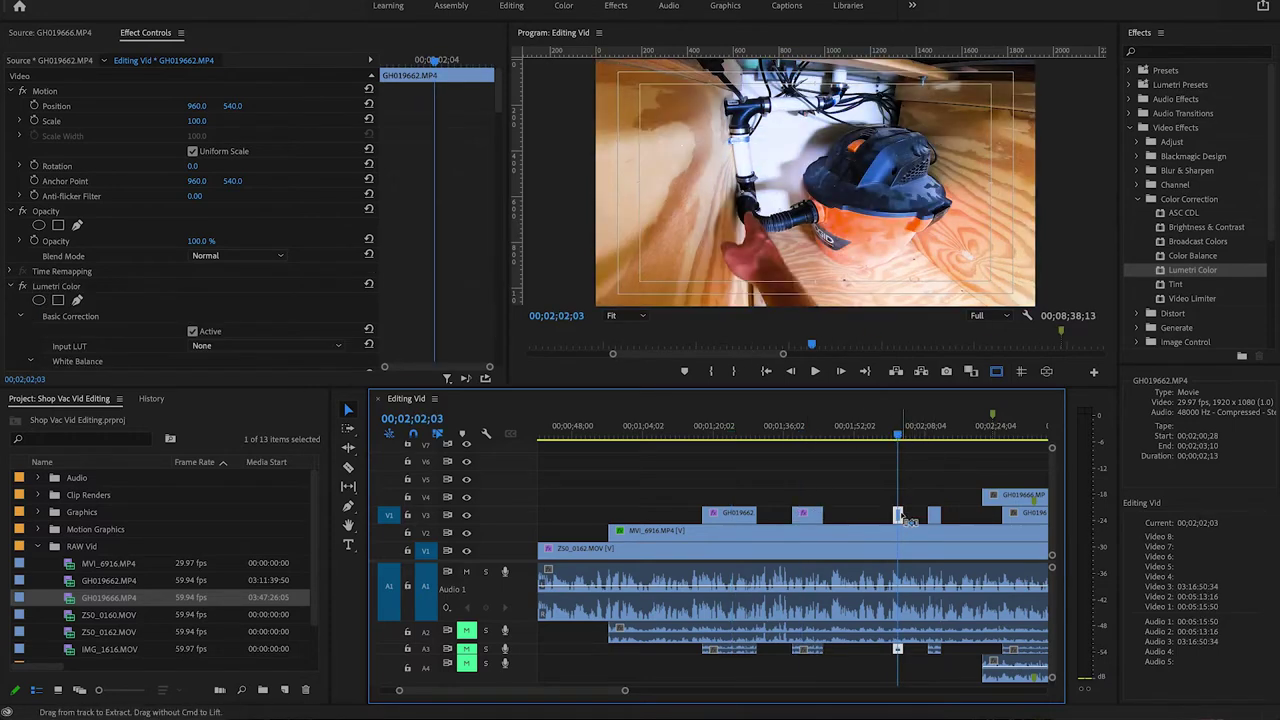
click(933, 430)
click(935, 515)
key(ctrl+v)
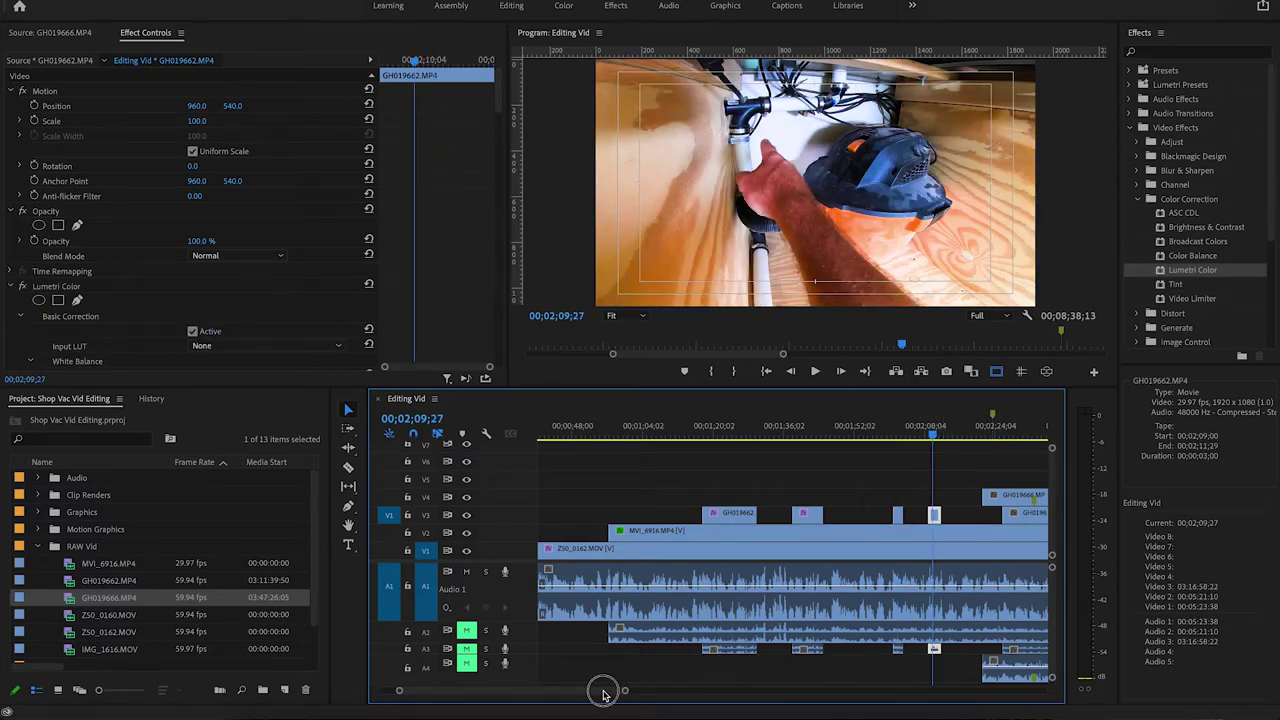
- Delete the V3 clip that lies directly beneath GH019666.MP4 in the timeline
scroll(603, 694, down, 5)
click(853, 514)
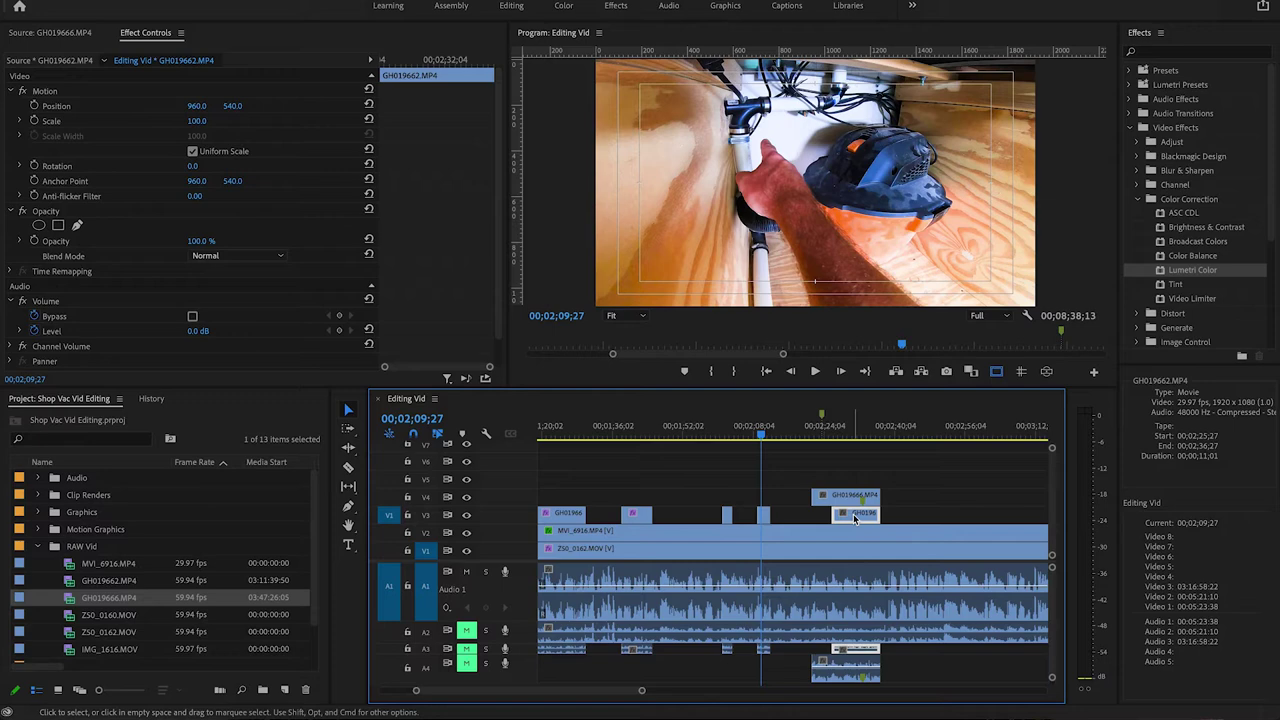
key(Delete)
- Paste the copied Lumetri Color effect onto the V4 clip GH019666.MP4, with the playhead at 00;02;29;08
click(862, 432)
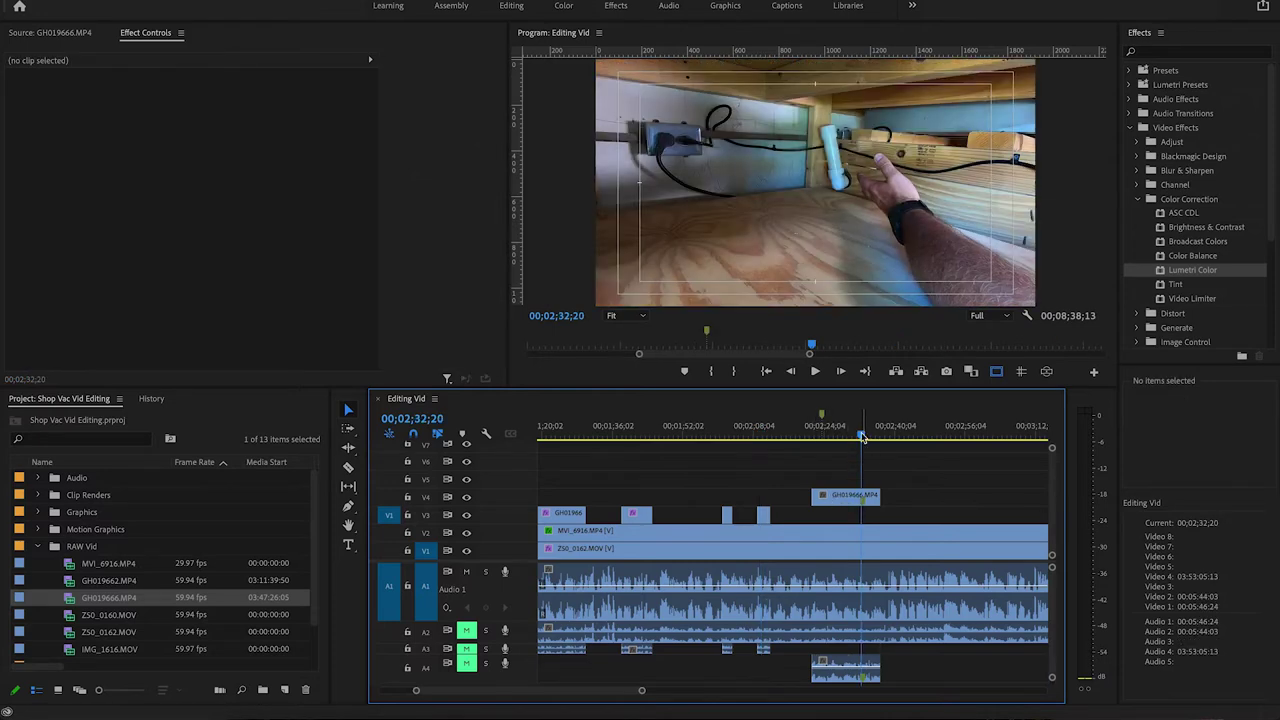
drag(862, 437, 847, 437)
click(838, 500)
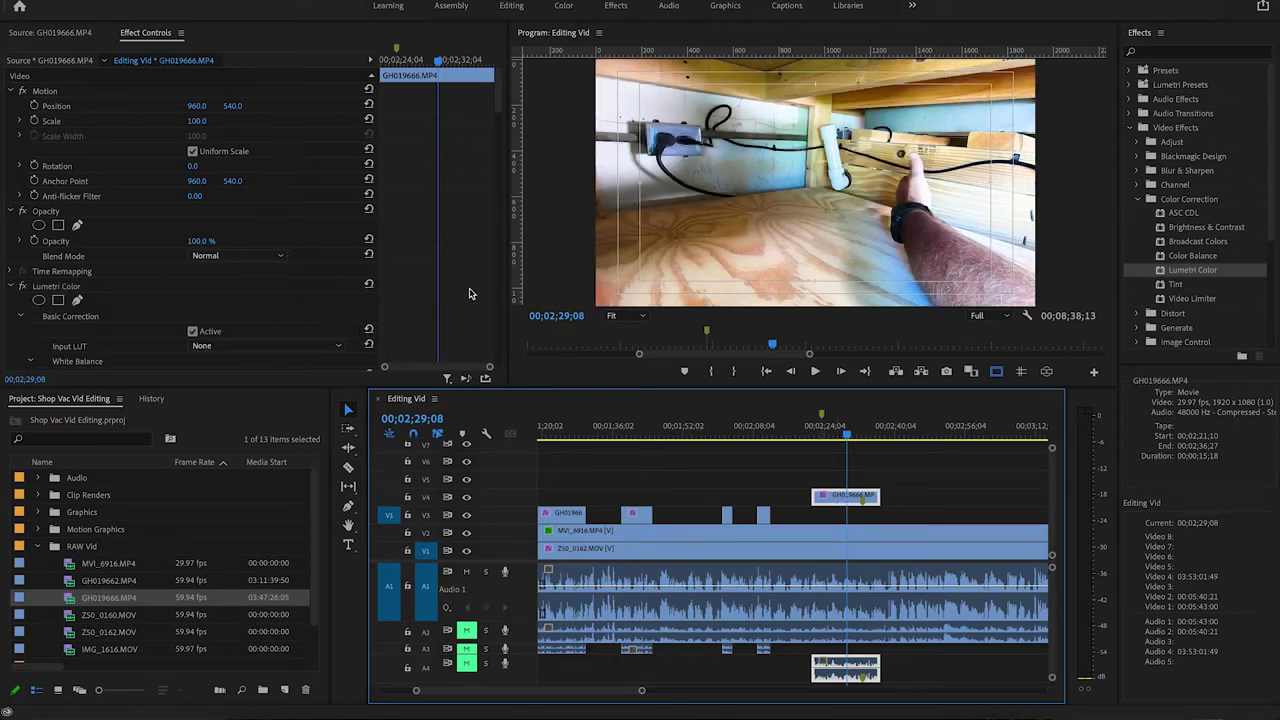
- Set the GH019666.MP4 clip's exposure to 1.1 and reset its RGB curve to a straight diagonal
scroll(370, 323, down, 5)
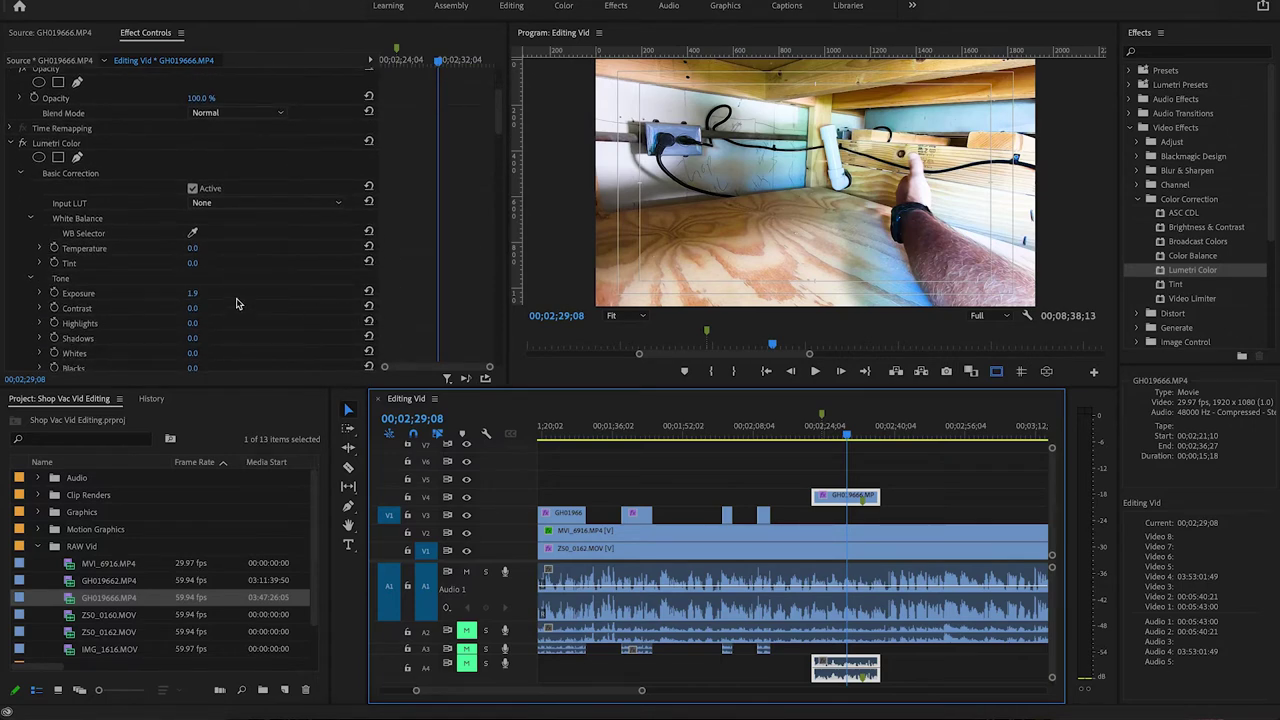
drag(195, 297, 204, 297)
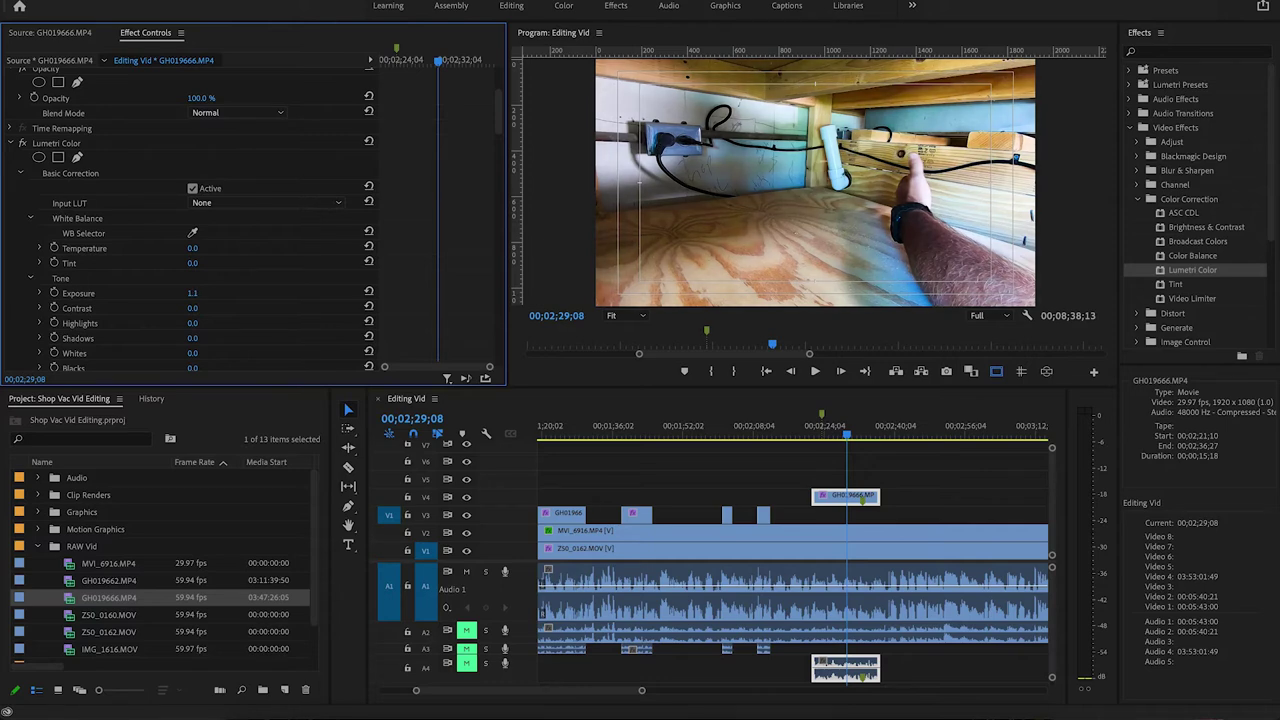
scroll(426, 296, down, 10)
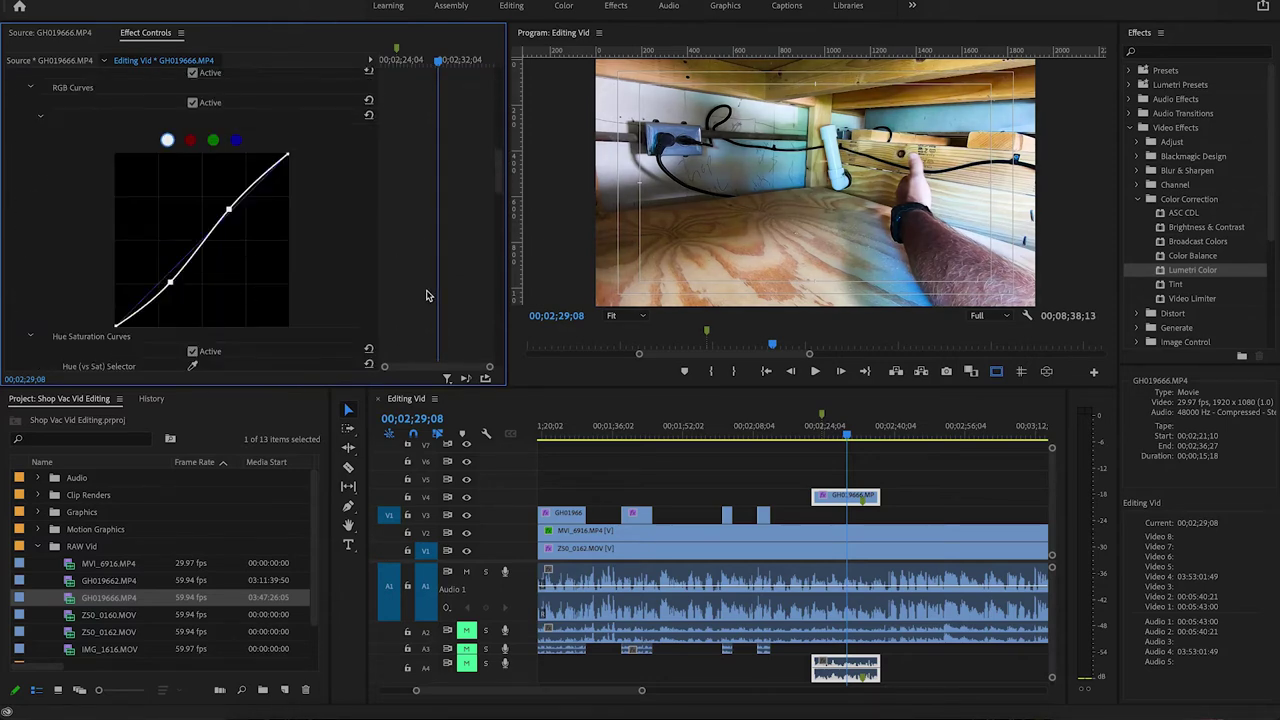
double_click(230, 214)
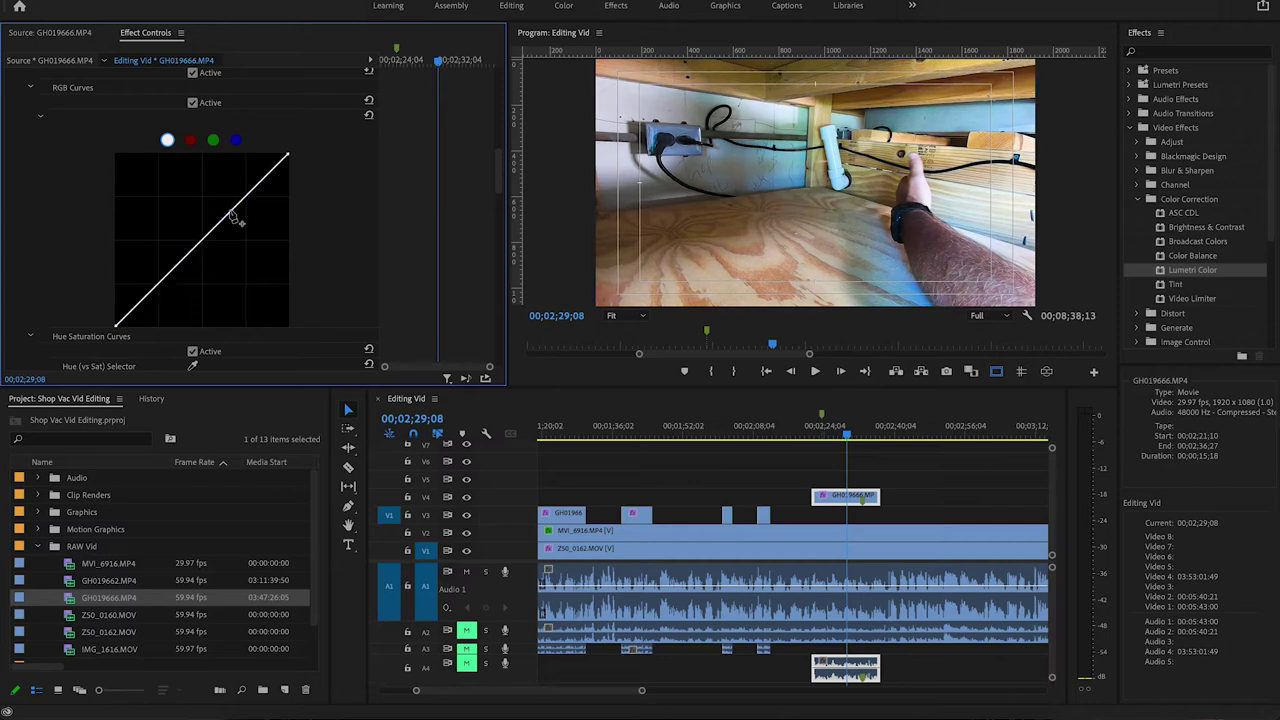
- Add a highlight point and a shadow point to the GH019666.MP4 RGB curve, and compare the clip with Lumetri Color off and on
click(226, 213)
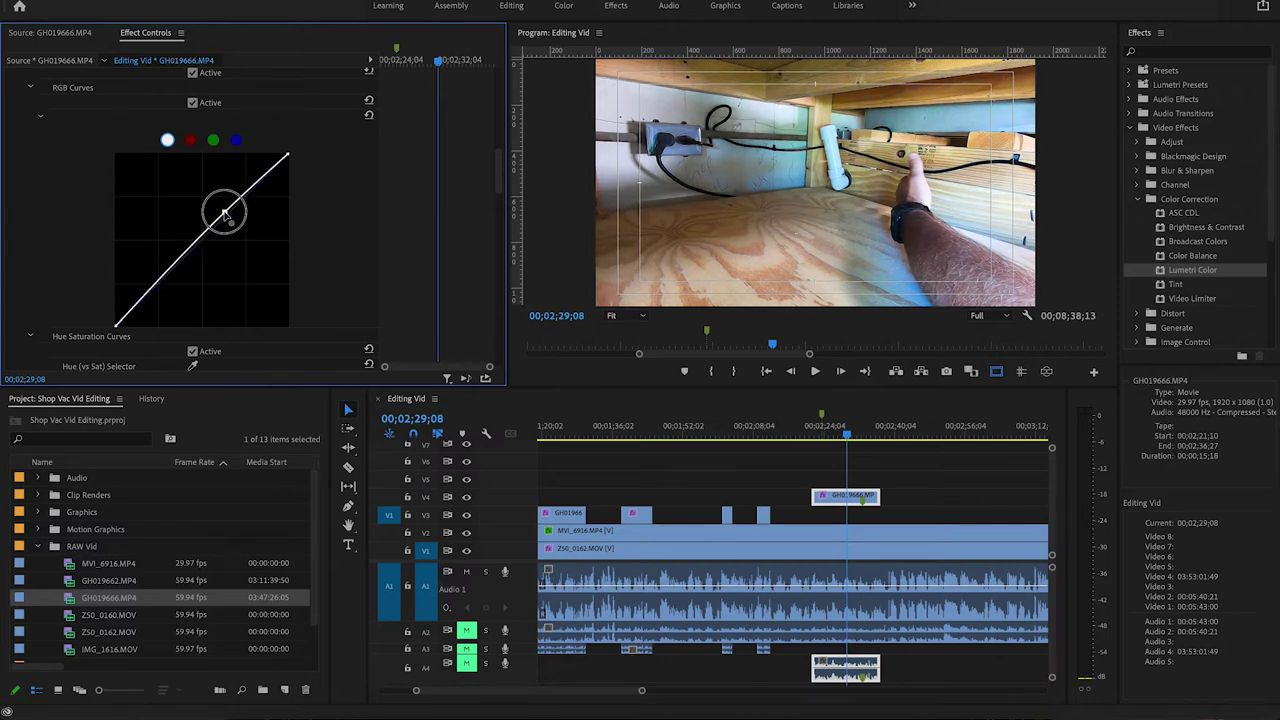
drag(166, 281, 165, 280)
scroll(493, 277, up, 10)
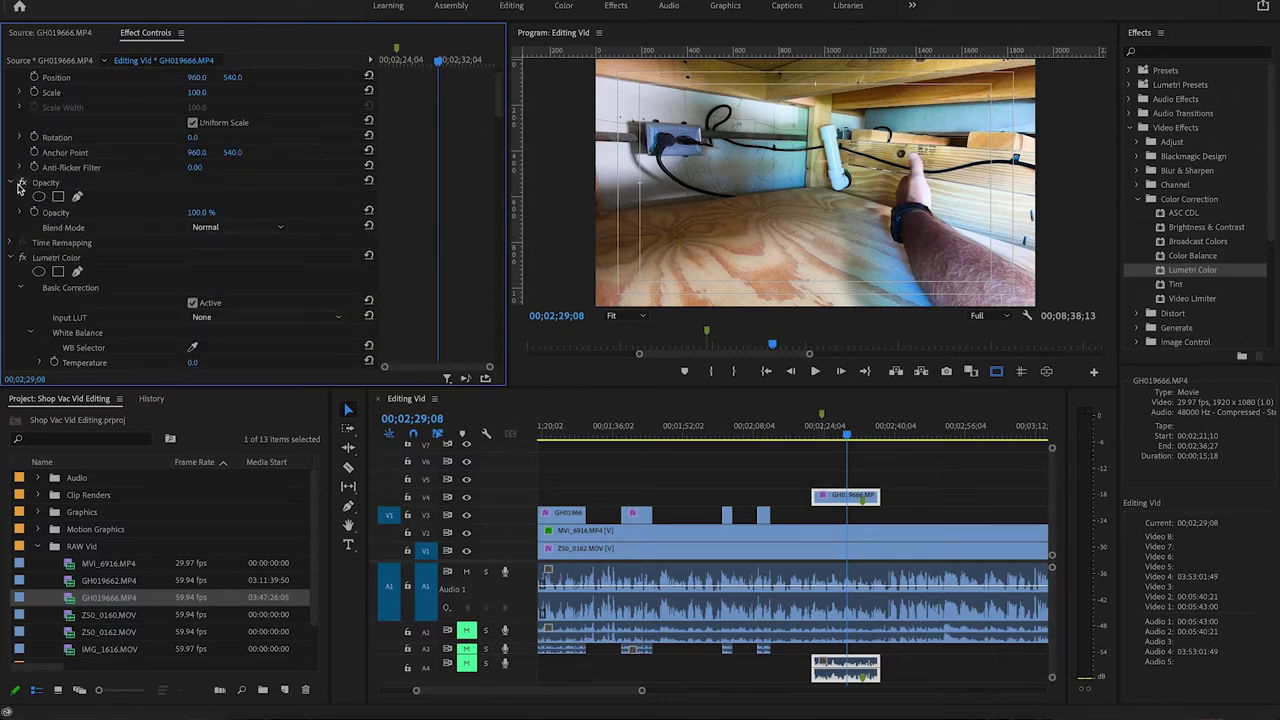
click(23, 258)
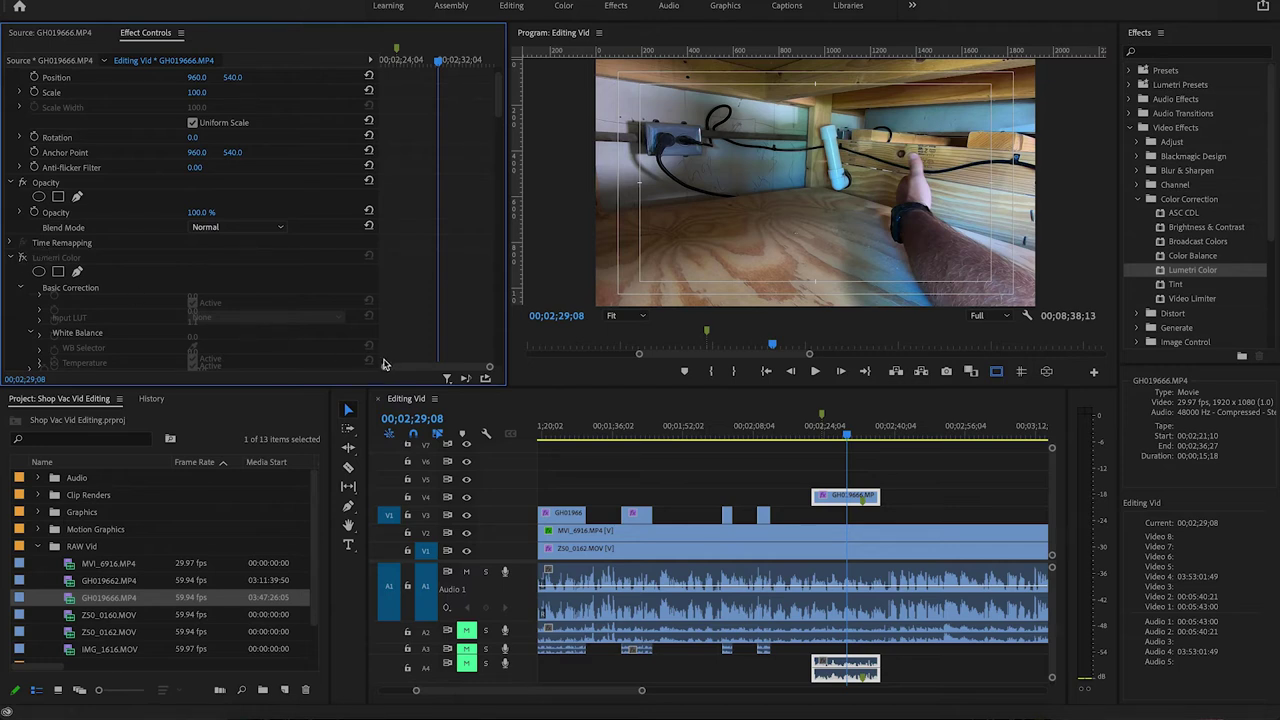
click(23, 257)
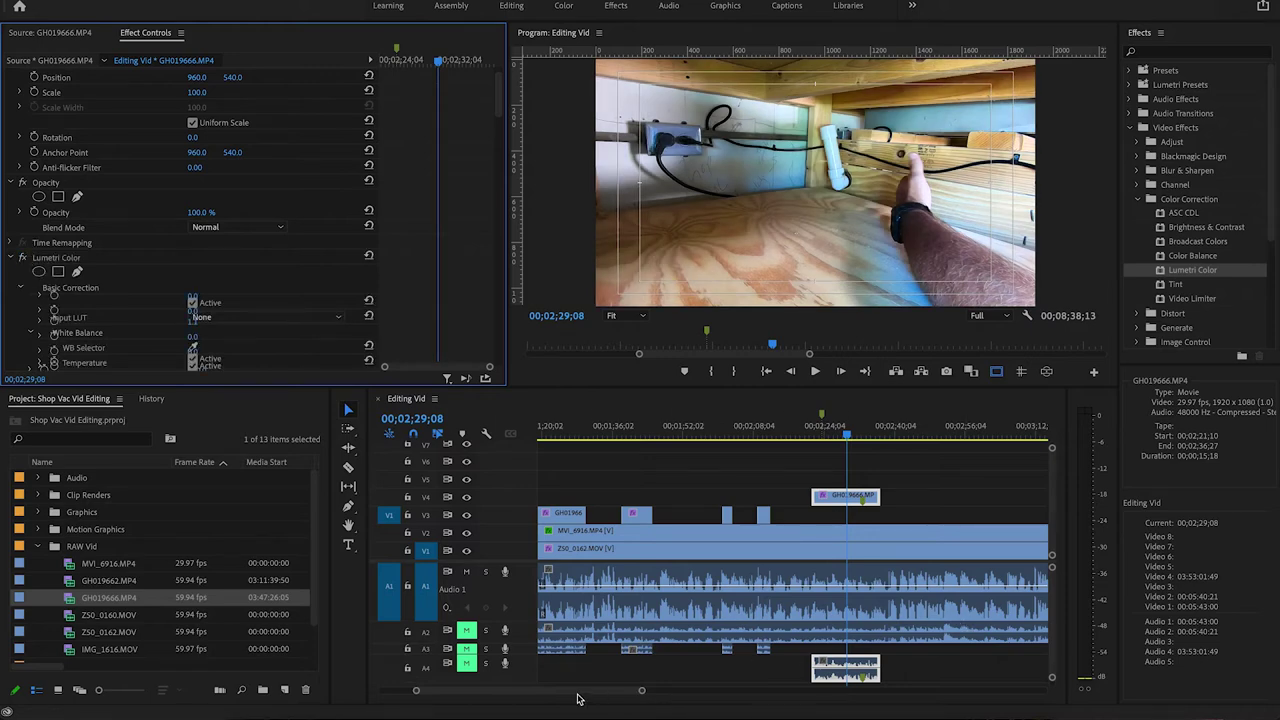
- Play through the early part of the Z50_0162.MOV talking clip and check its audio levels, ending with the playhead at 00;00;40;07
drag(575, 692, 543, 677)
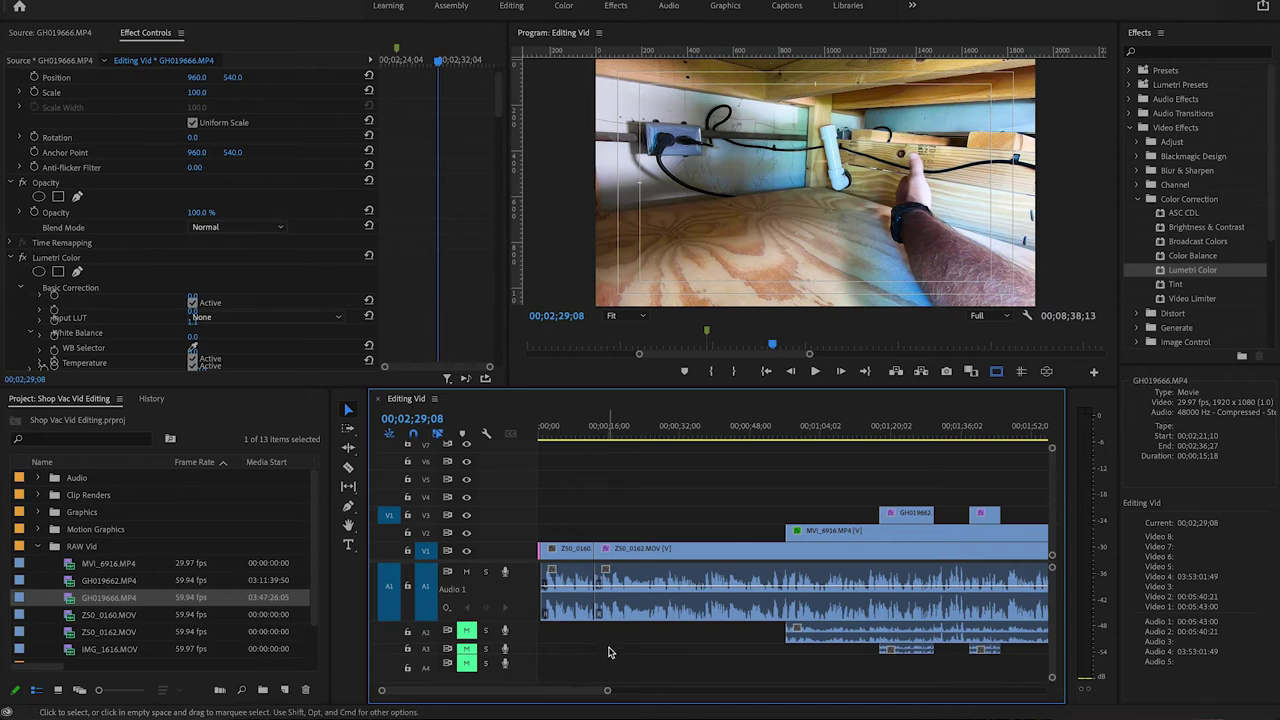
key(minus)
scroll(610, 651, down, 1)
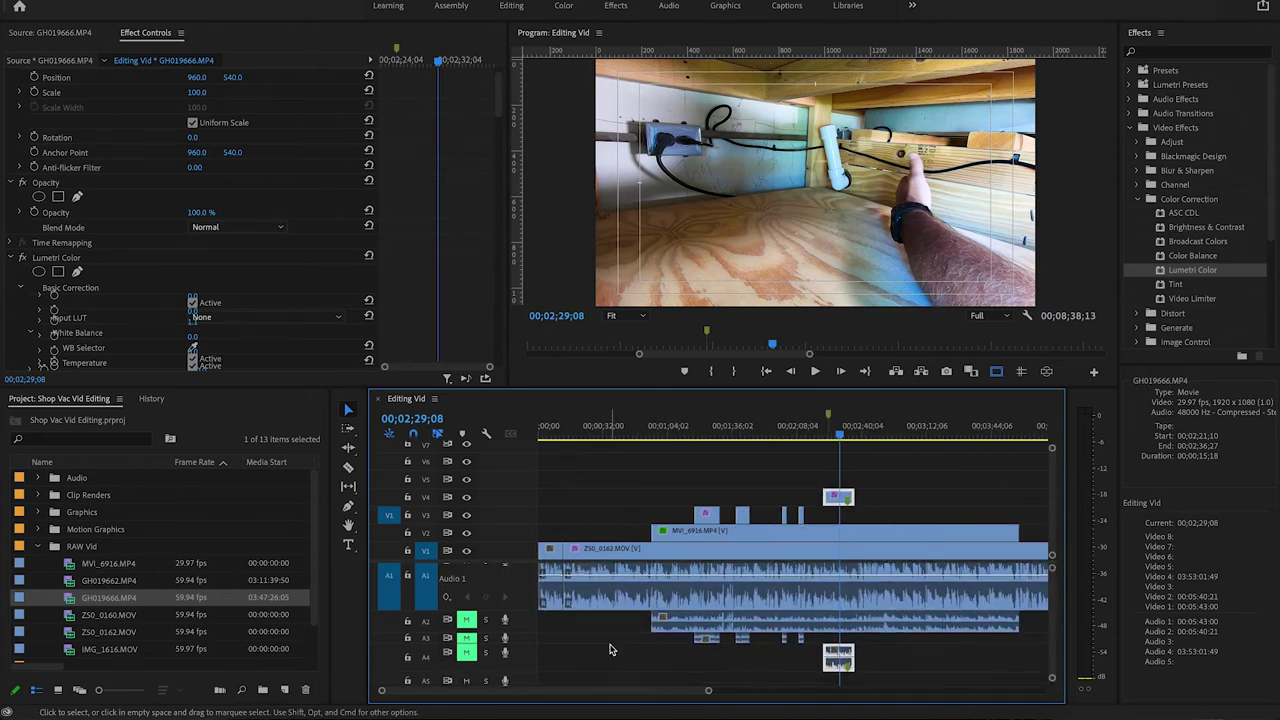
scroll(610, 651, up, 1)
drag(549, 434, 569, 440)
key(space)
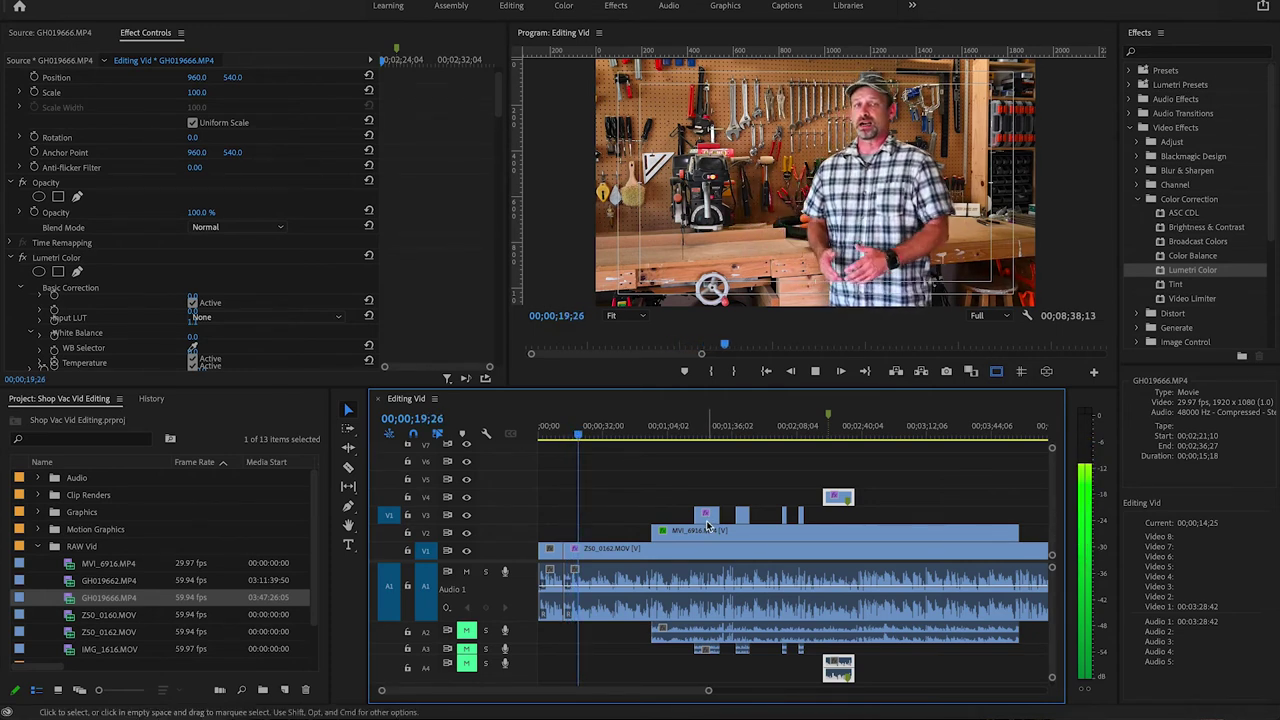
key(space)
click(591, 437)
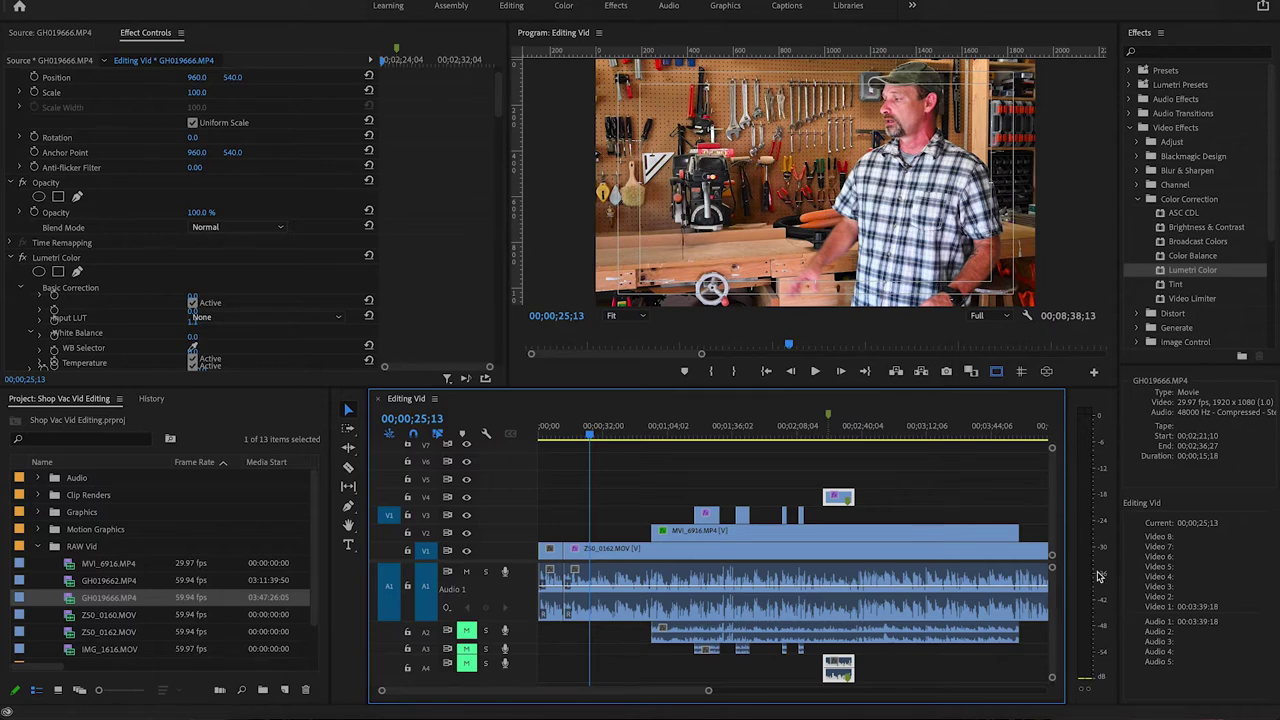
drag(588, 437, 621, 441)
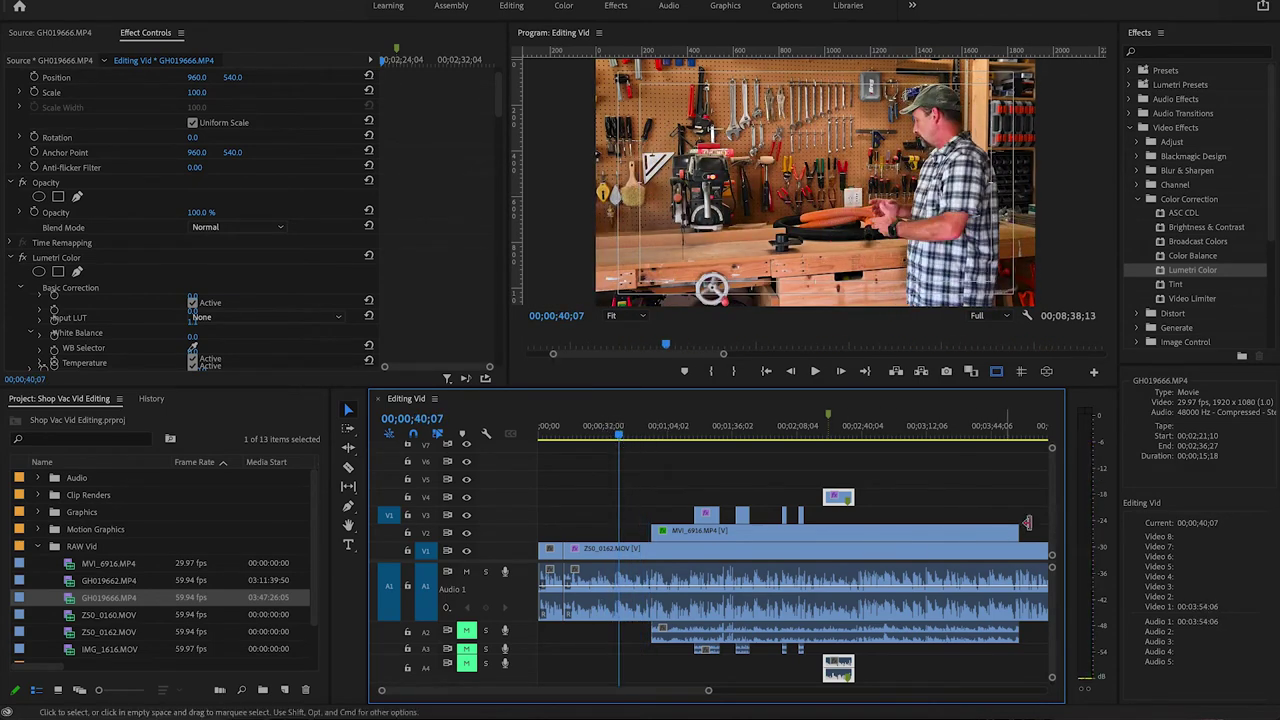
- Try out different heights of the Z50_0162.MOV clip's volume line, starting from a 6.0 dB change, and play the result
click(630, 590)
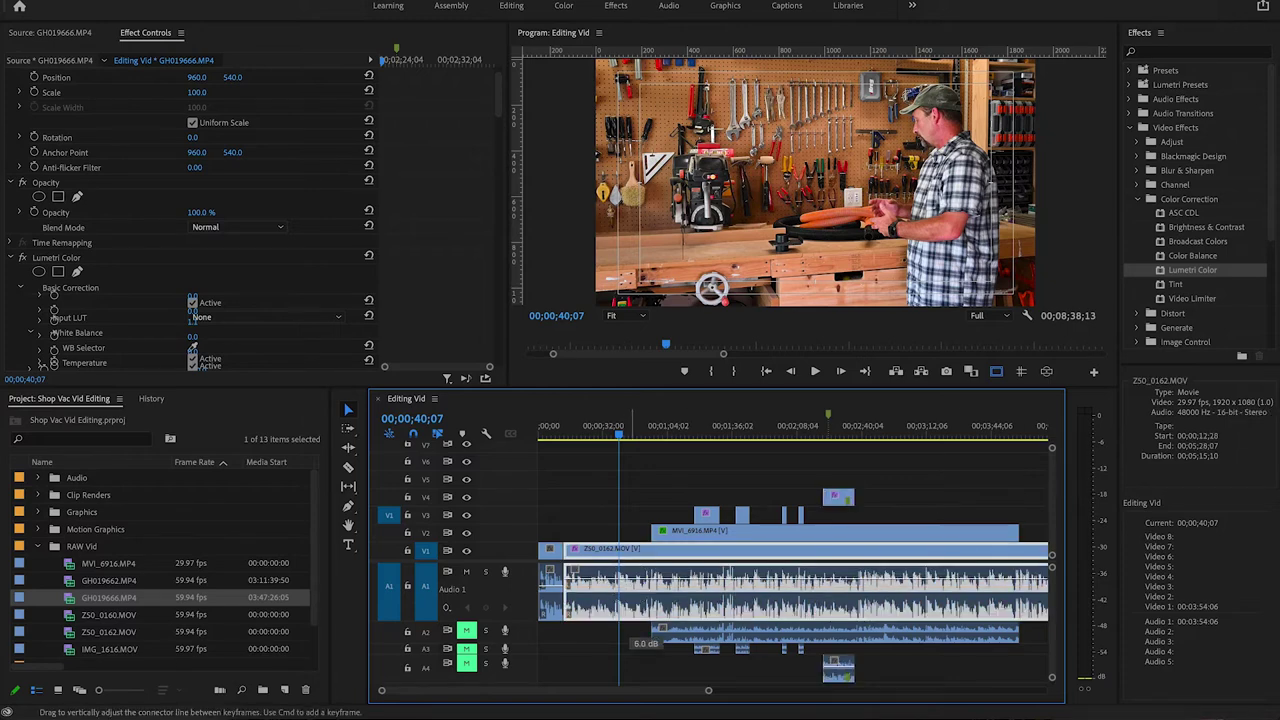
key(space)
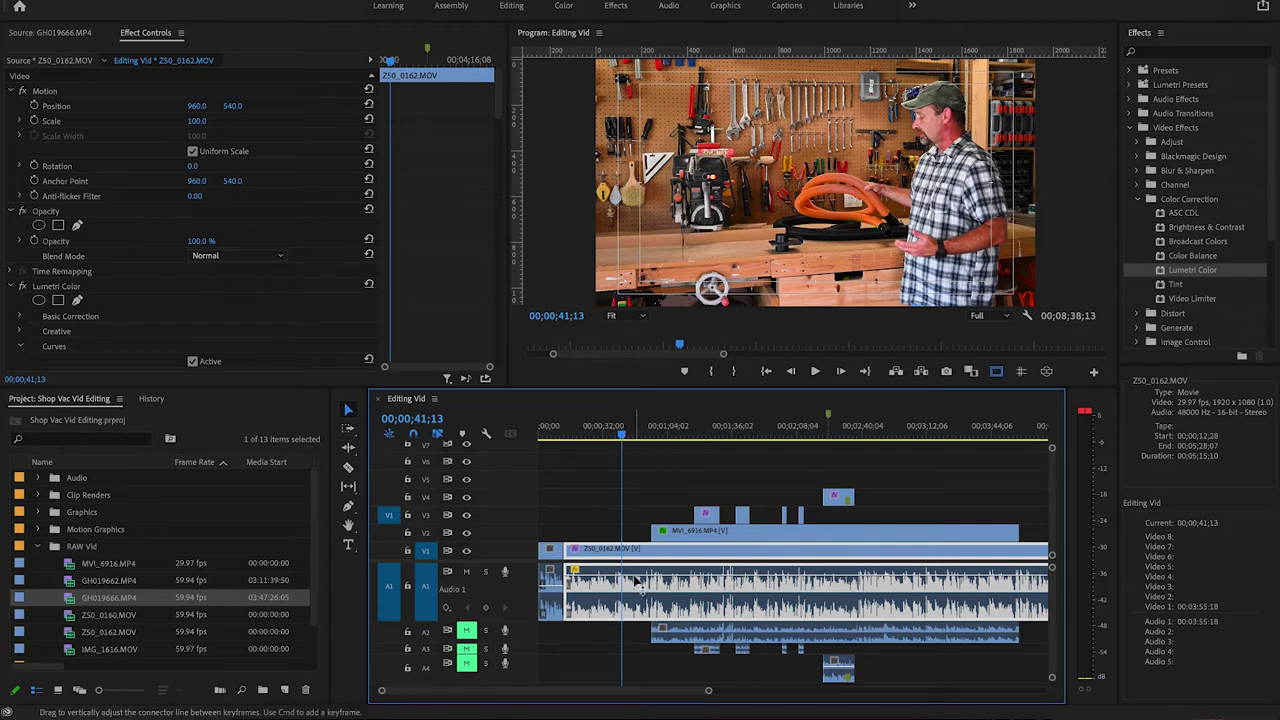
drag(634, 580, 634, 567)
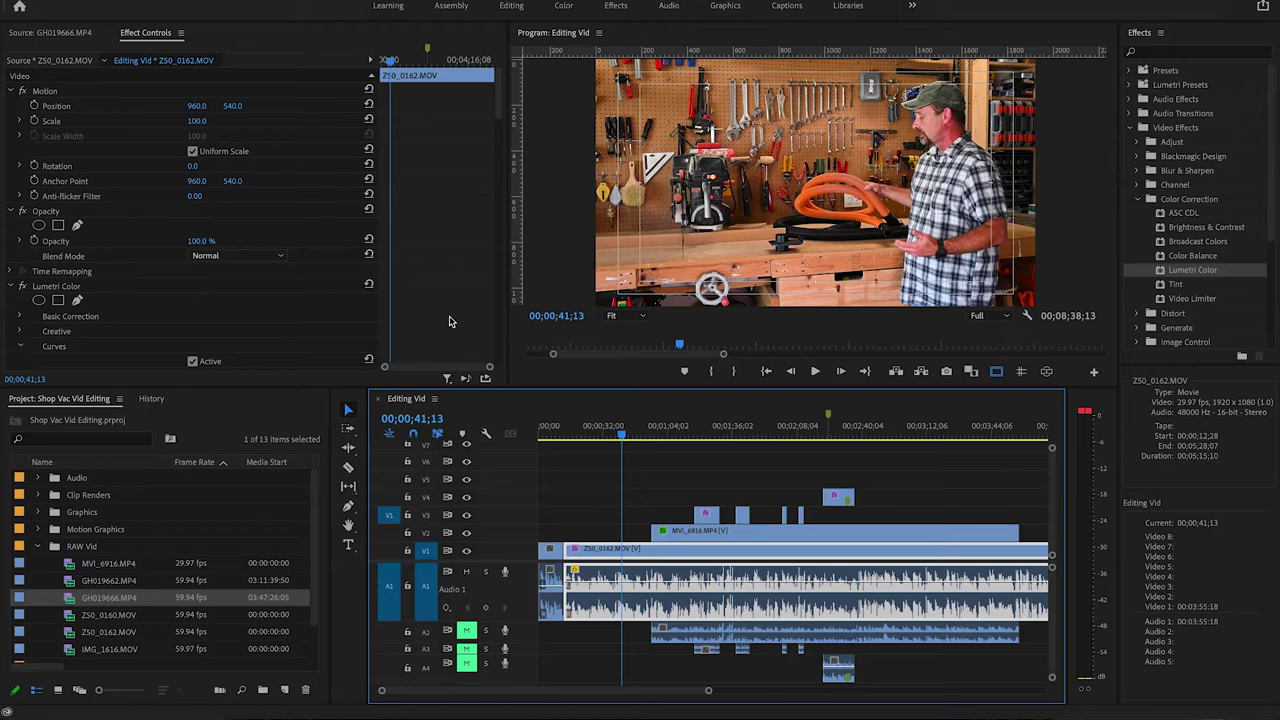
- Try changing the Z50_0162.MOV clip's Volume level value at the playhead, and undo the change
scroll(449, 321, down, 5)
scroll(450, 322, up, 5)
scroll(449, 321, down, 10)
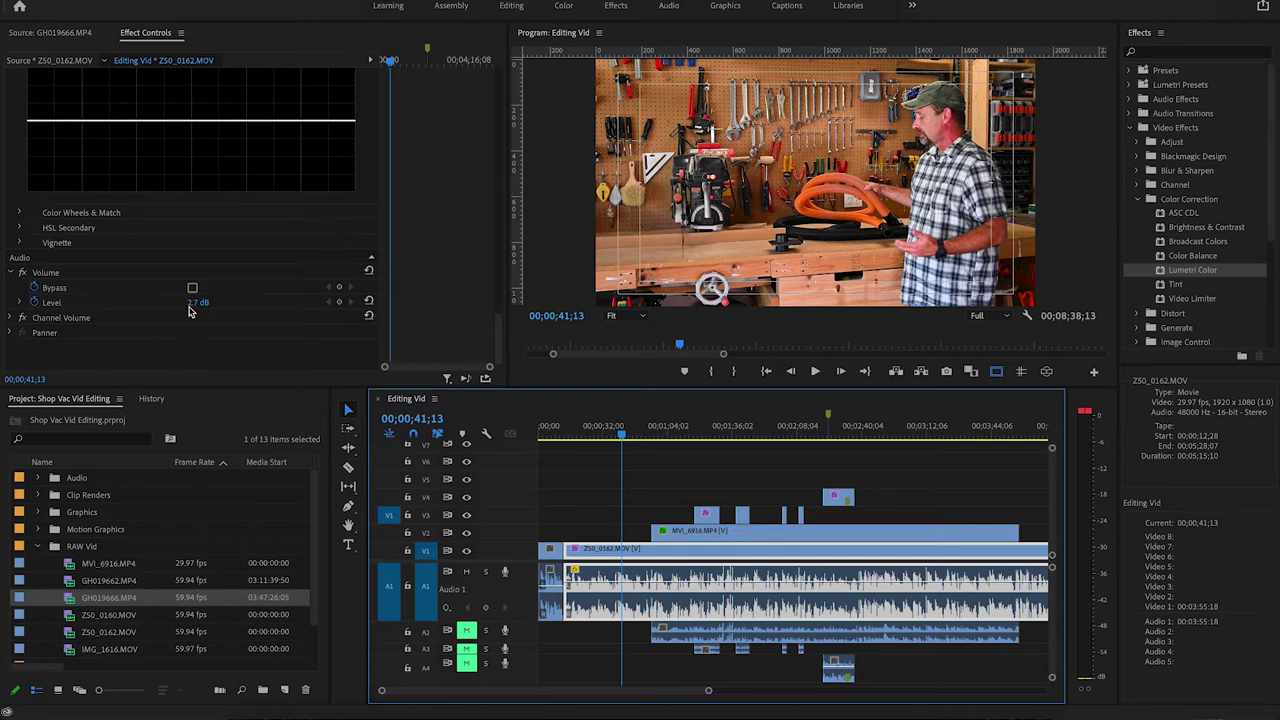
drag(192, 307, 200, 307)
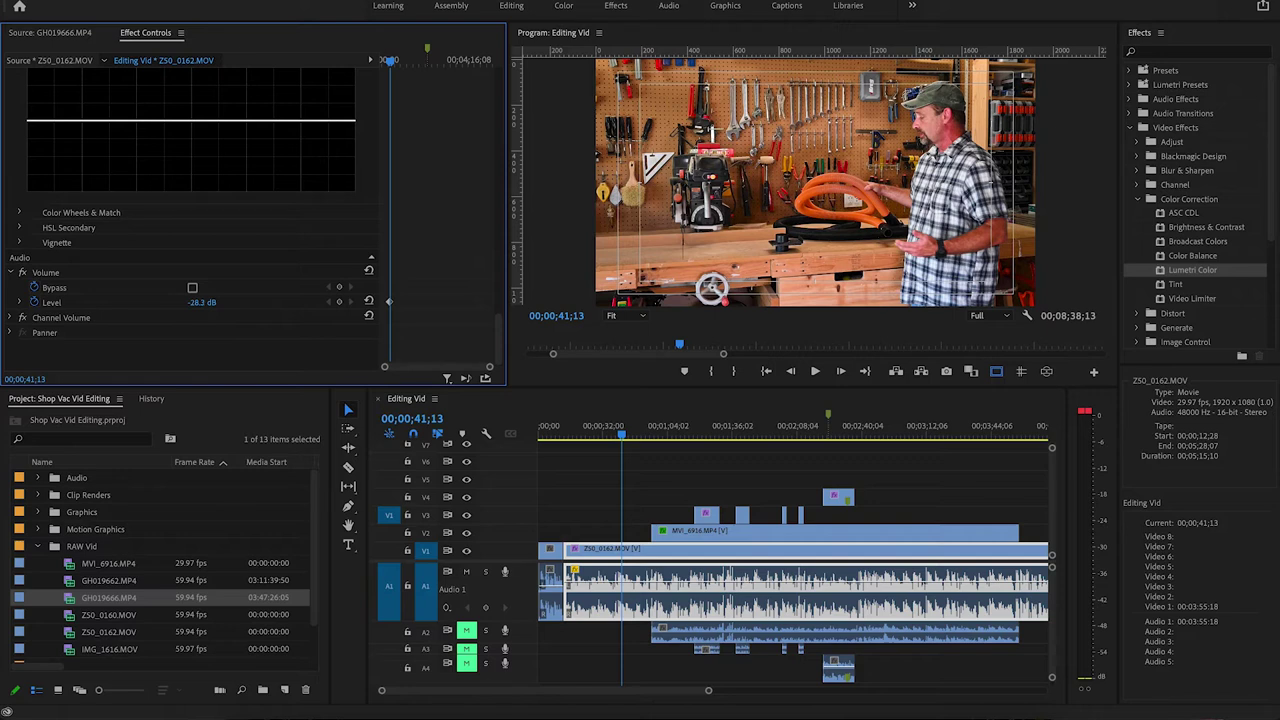
click(660, 628)
key(super+z)
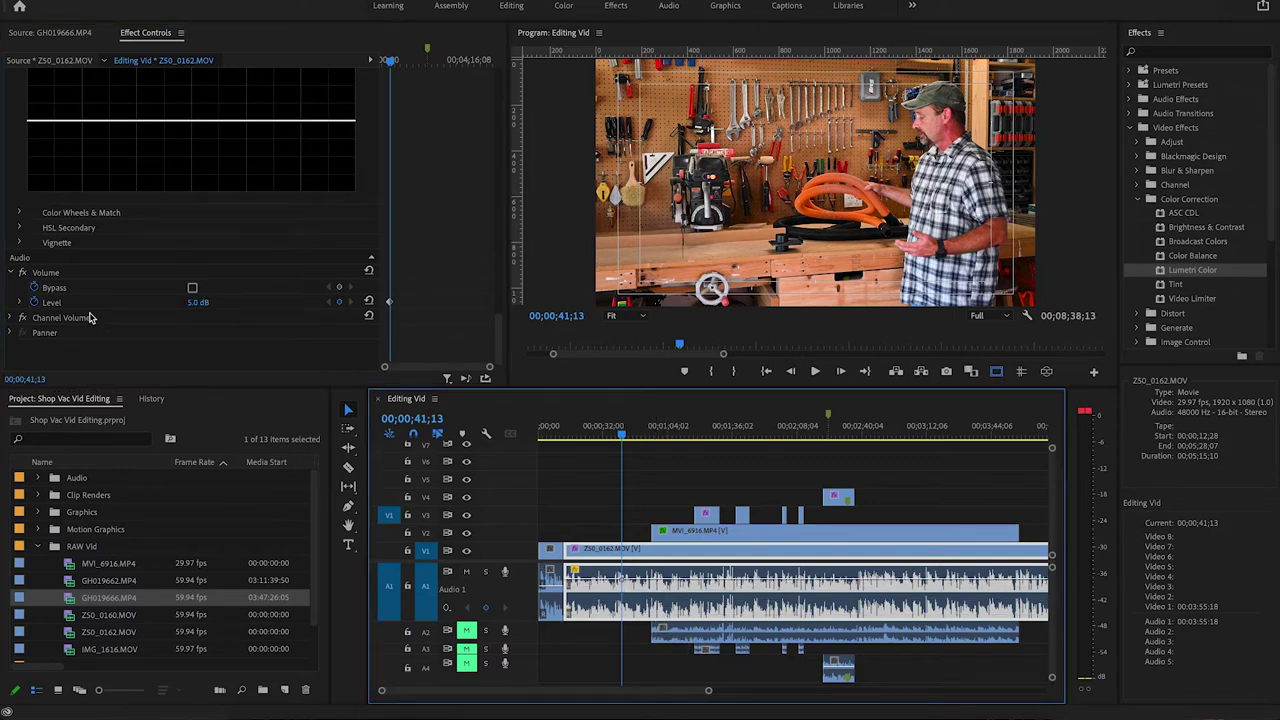
- Undo the remaining Volume level keyframe on Z50_0162.MOV and turn off keyframing for its Volume Bypass and Level
click(329, 311)
key(super+z)
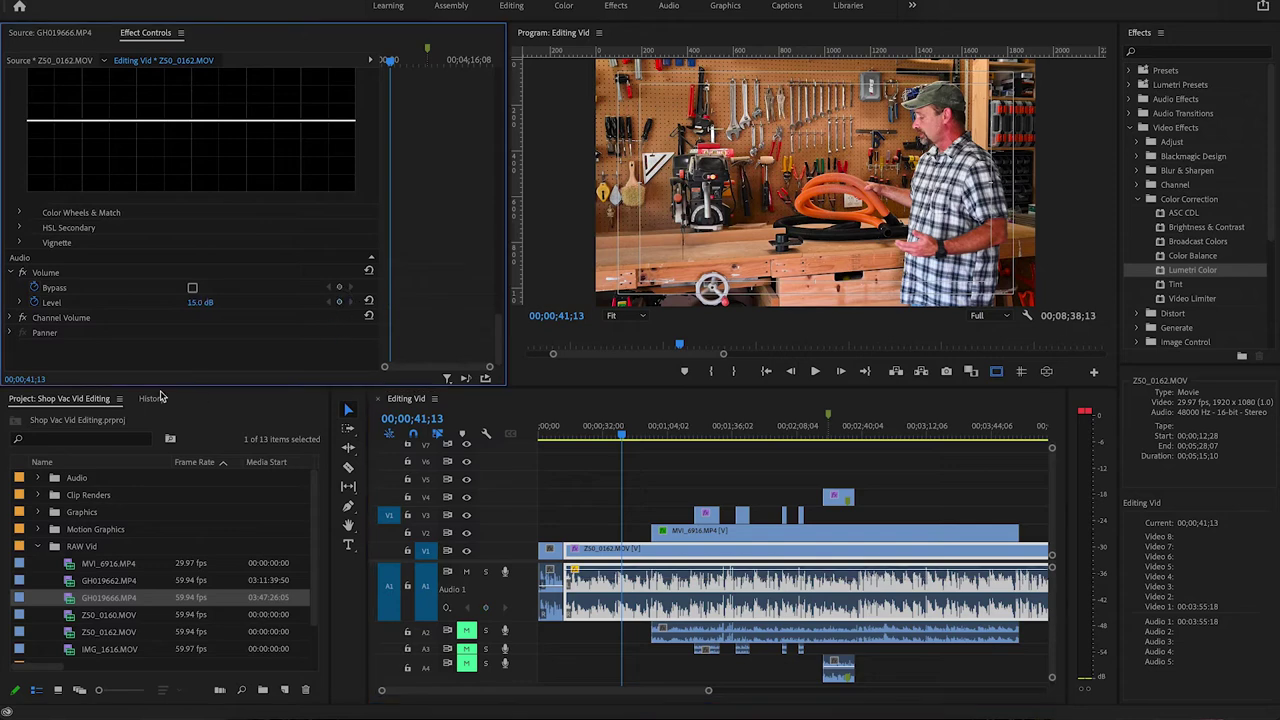
click(34, 303)
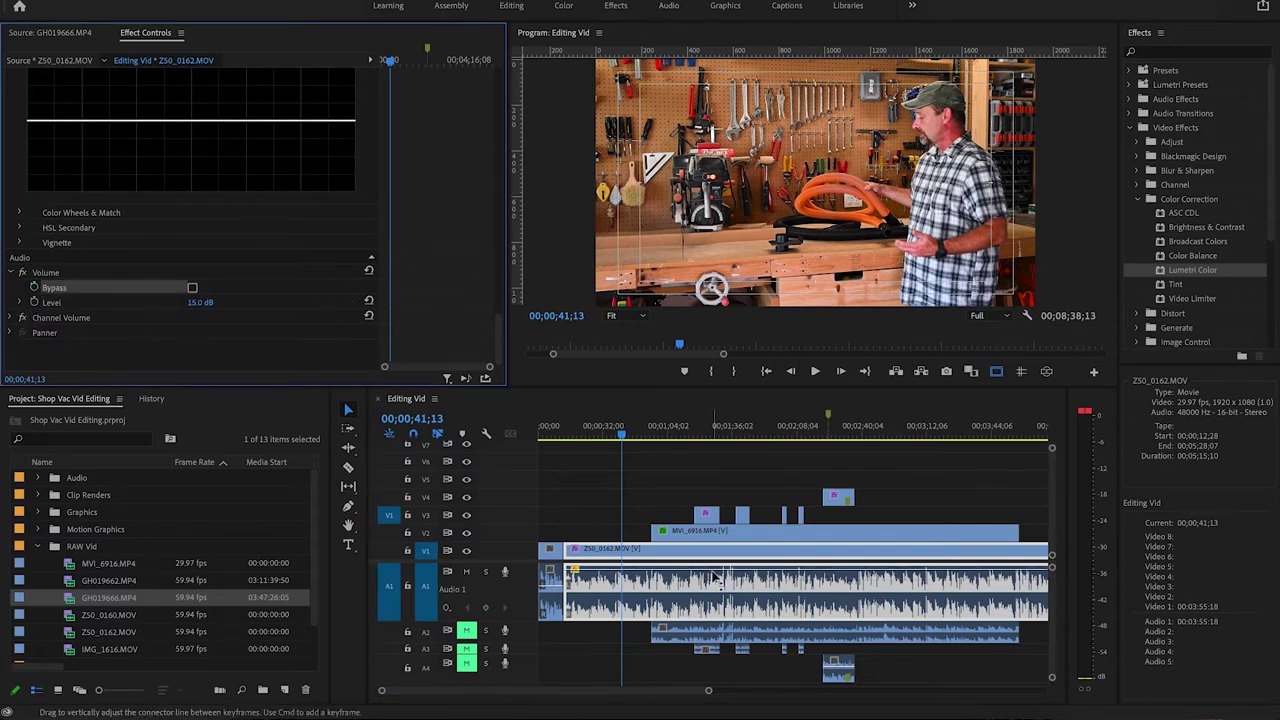
- Try the Z50_0162.MOV audio level at -1.7 dB and at 1.7 dB, checking the meters during playback from 00;00;40;29
drag(623, 438, 620, 436)
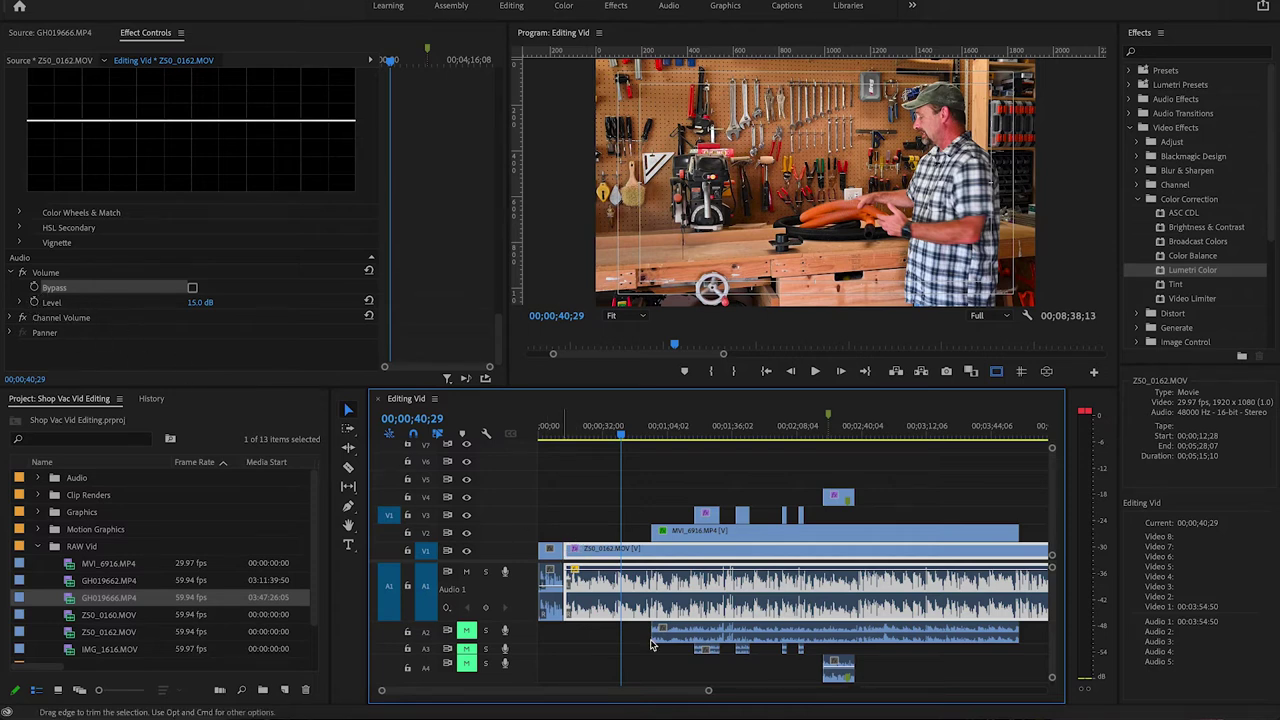
drag(613, 578, 616, 590)
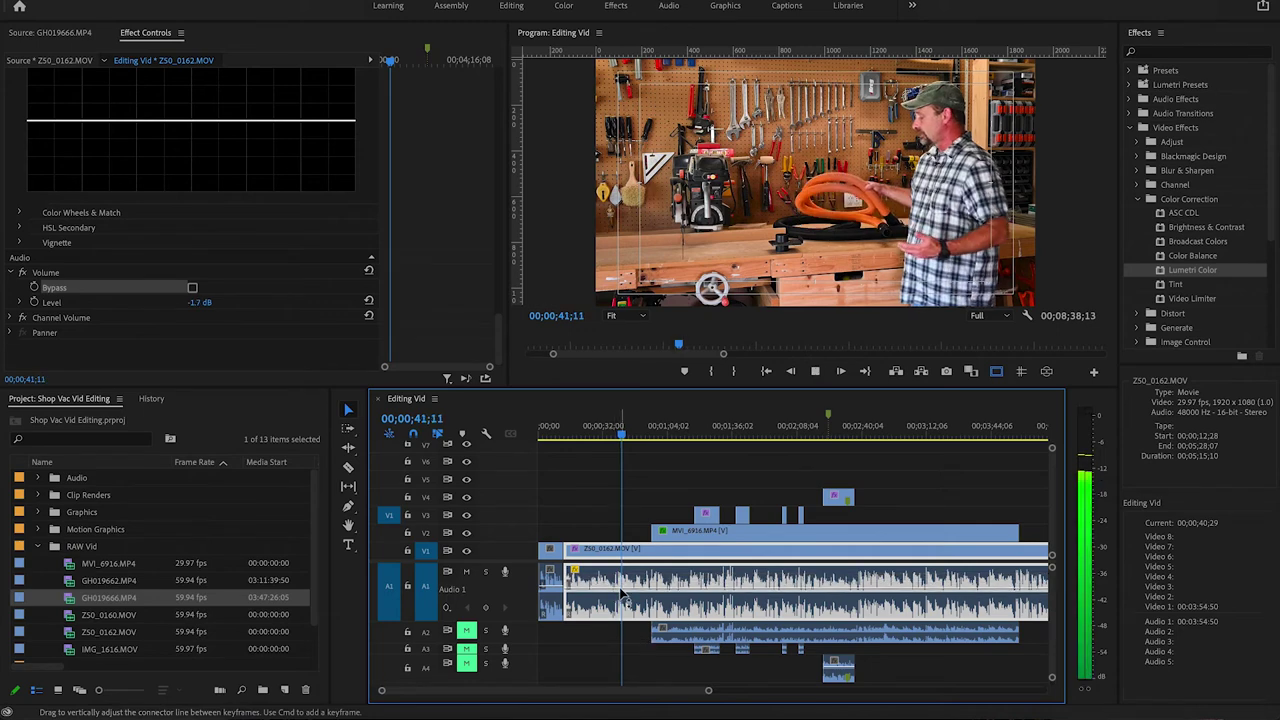
key(space)
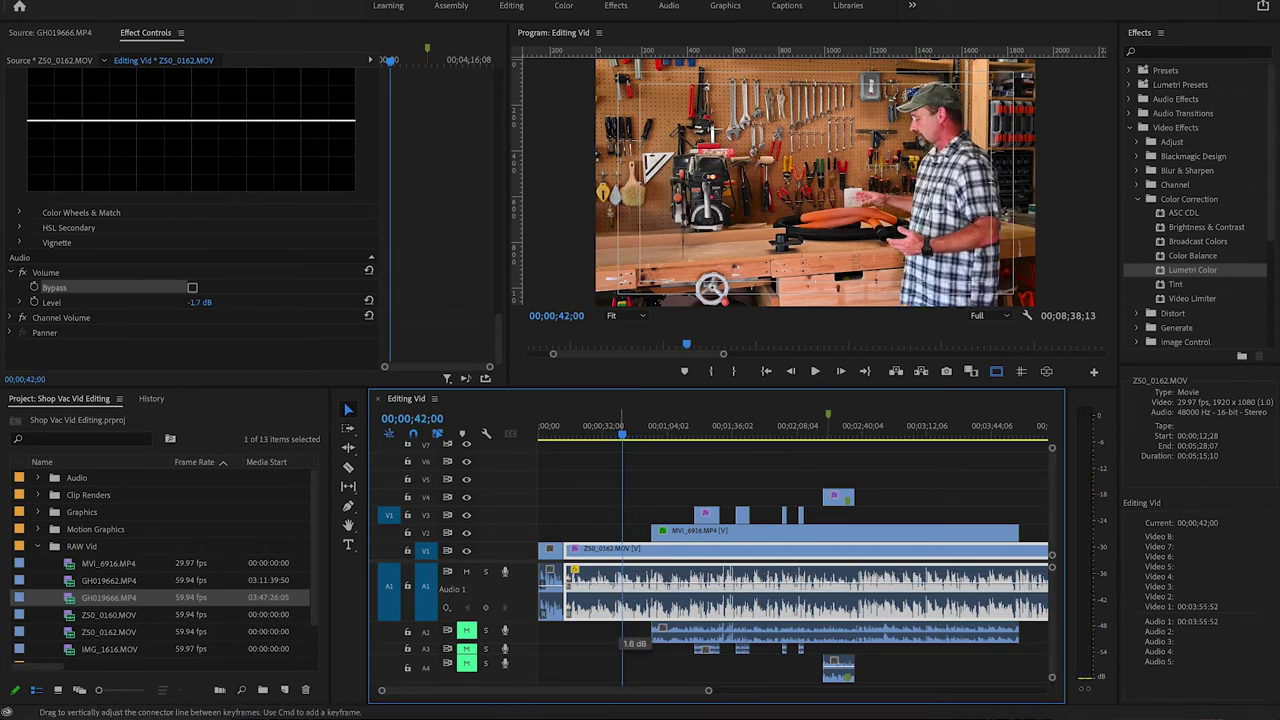
key(space)
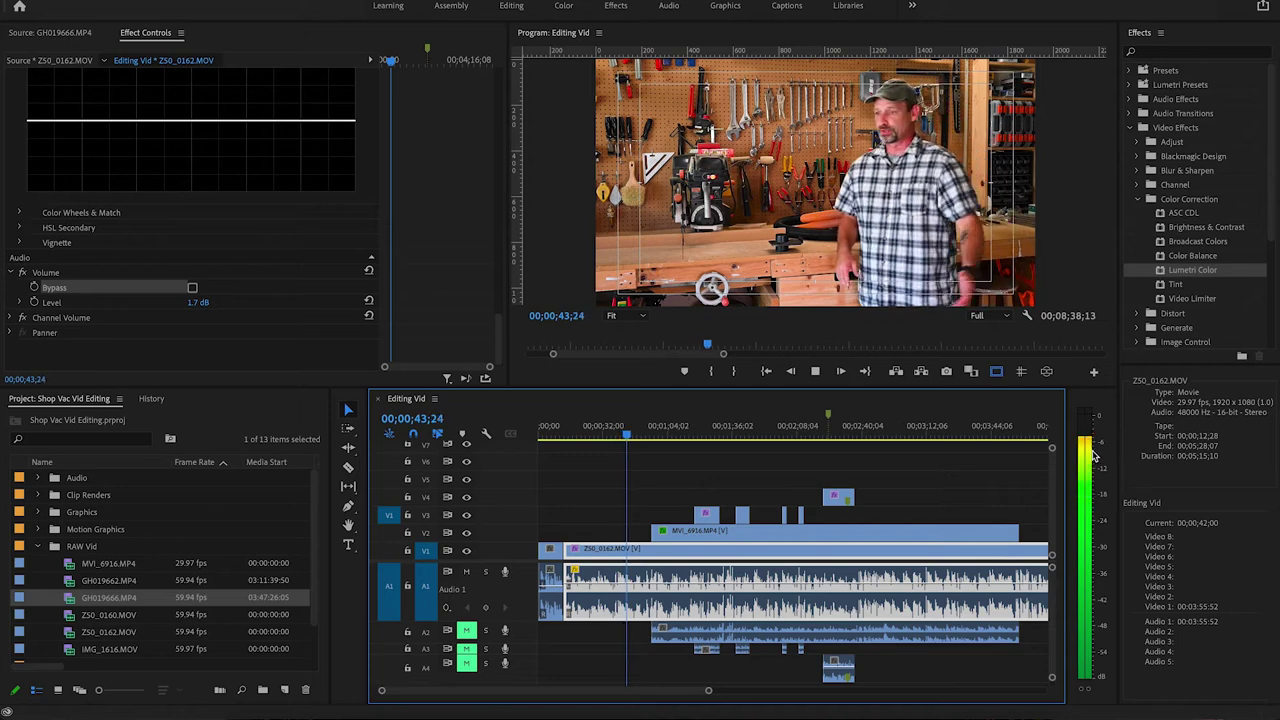
key(space)
- Try the Z50_0162.MOV audio level at 3.8 dB and play through to about 00;00;56;22 while watching the meters
drag(650, 592, 648, 588)
key(space)
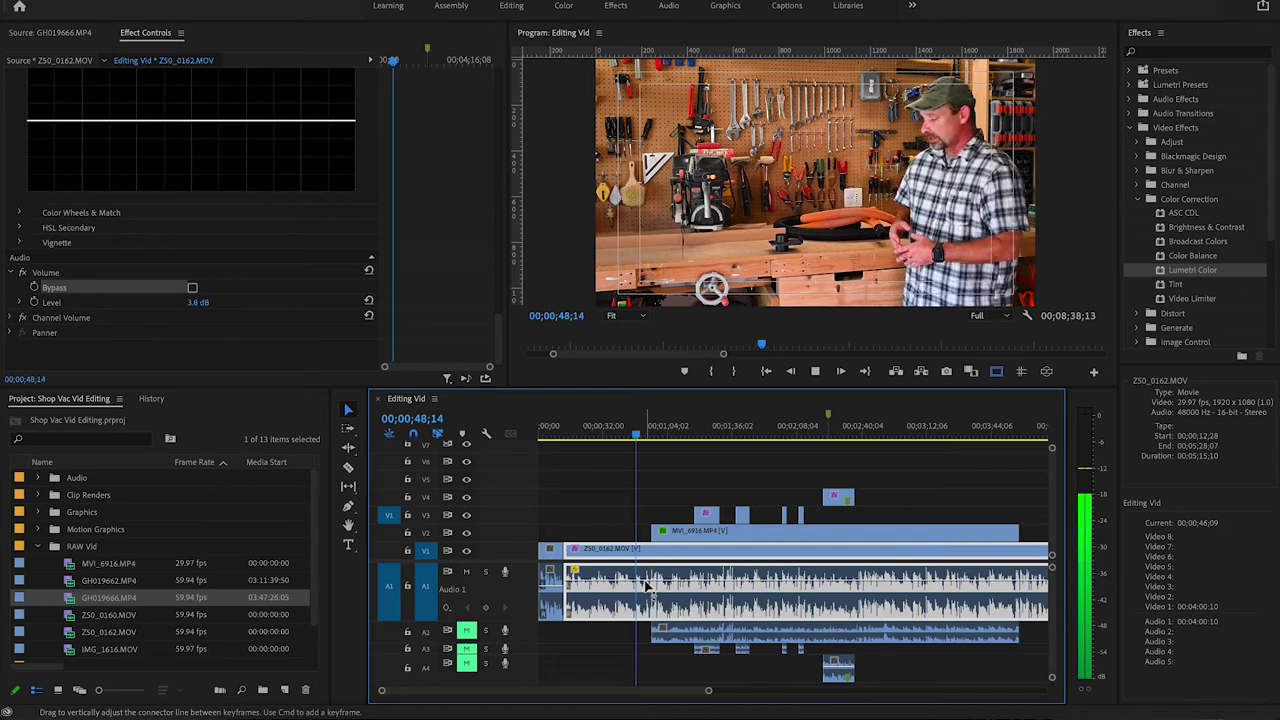
key(space)
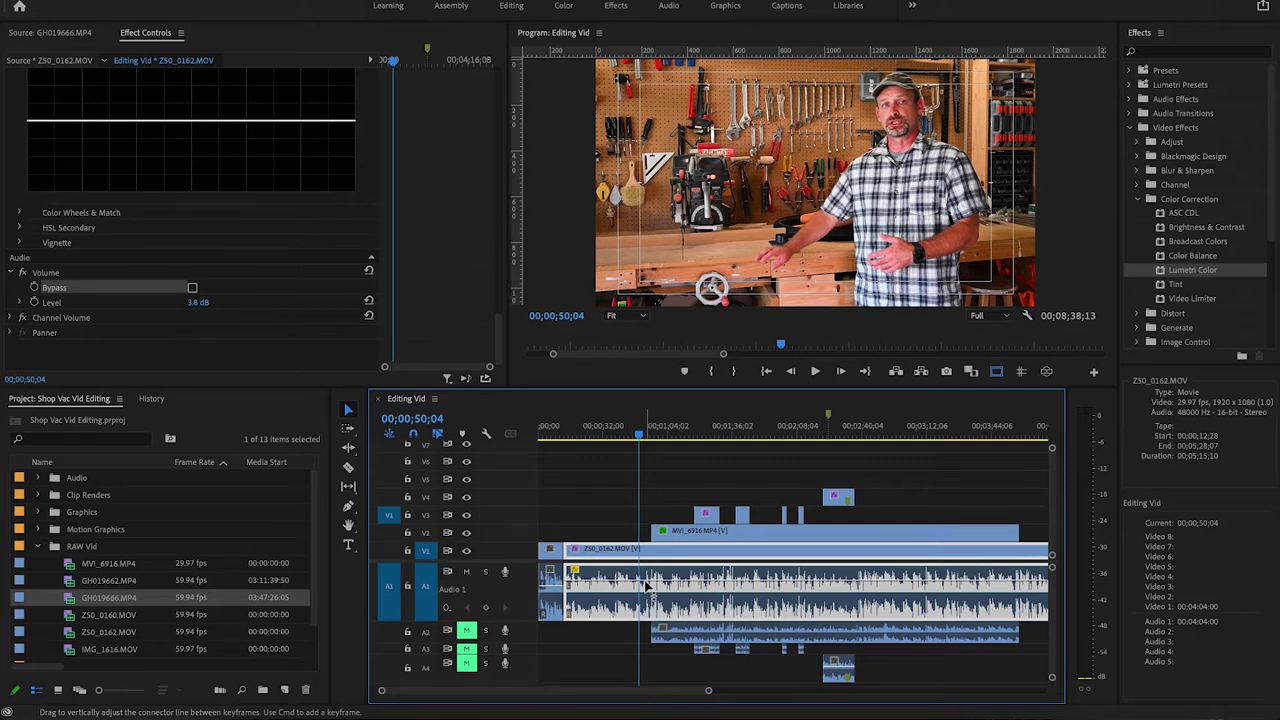
key(space)
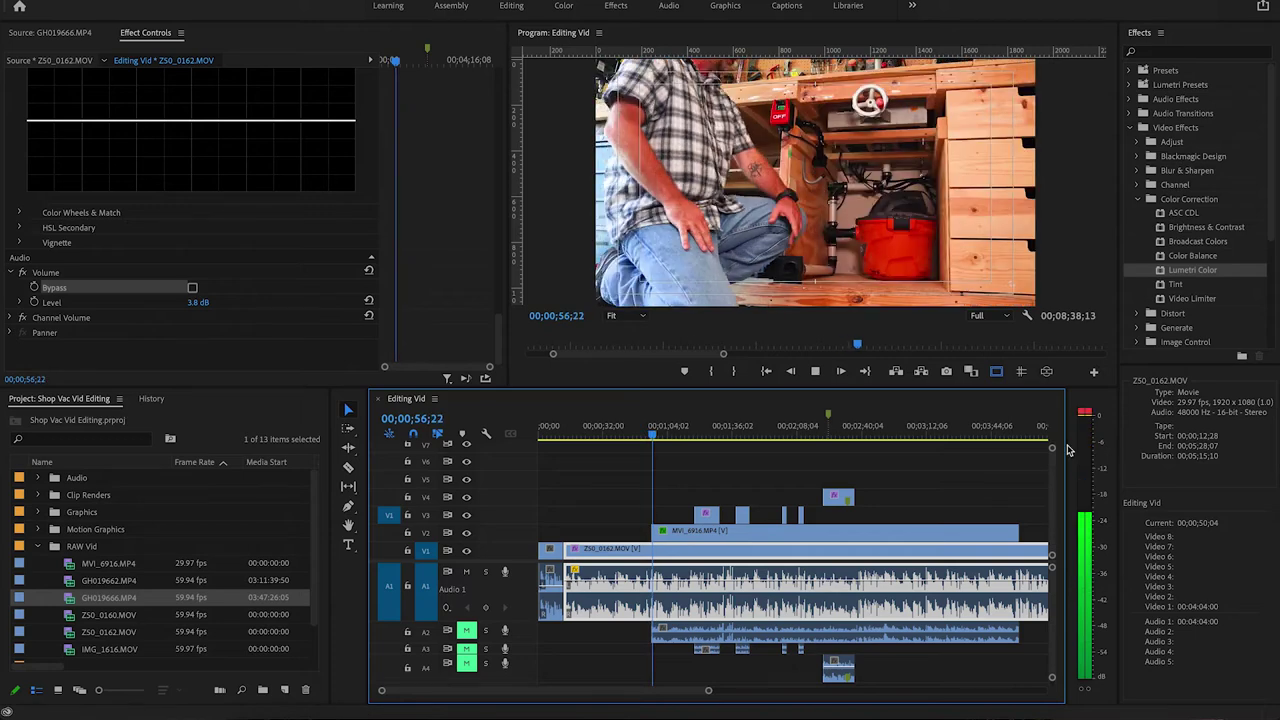
key(space)
- Set the Z50_0162.MOV audio level to 2.2 dB and check the meters by playing from 00;00;55;13 to 00;01;00;06
click(651, 434)
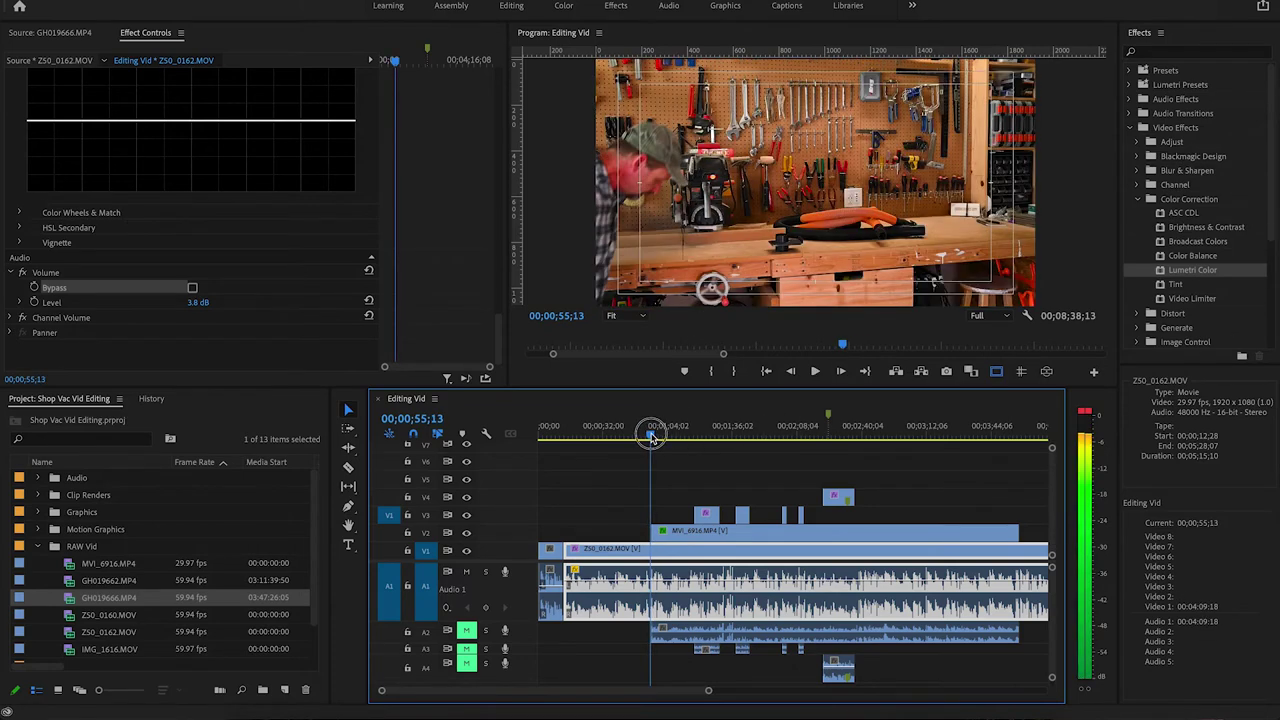
drag(655, 579, 647, 590)
key(space)
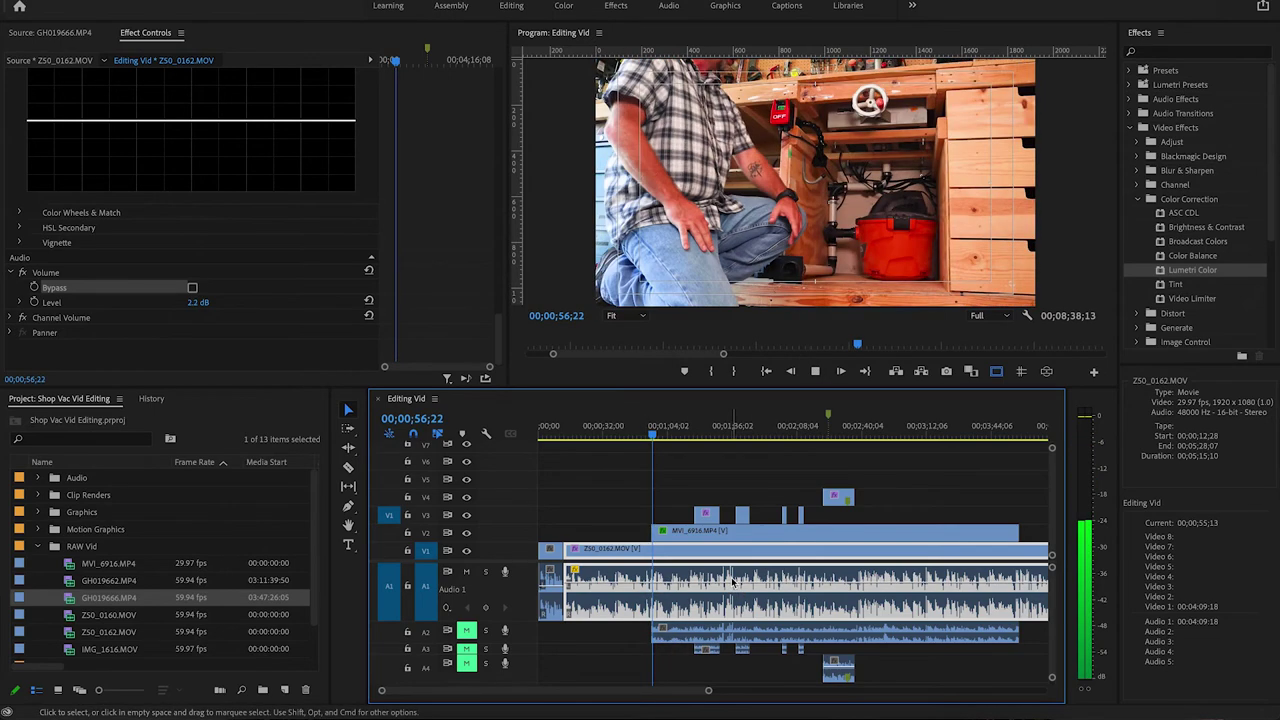
key(space)
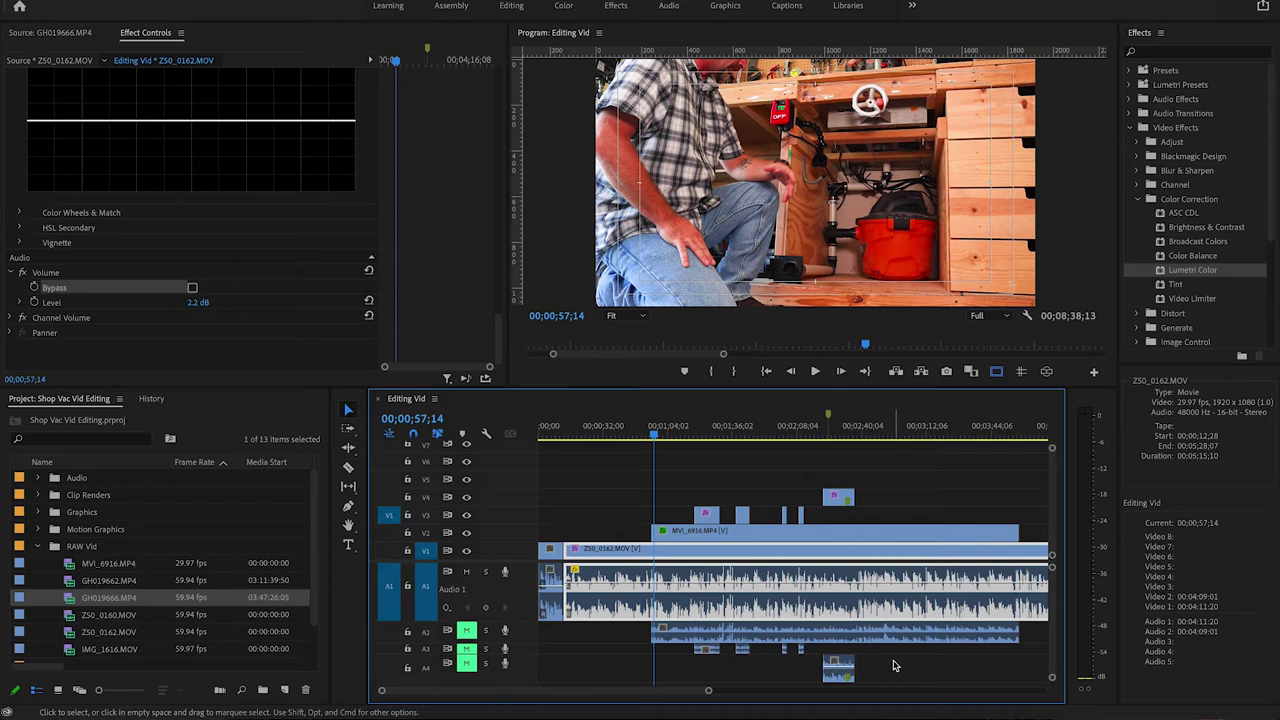
key(space)
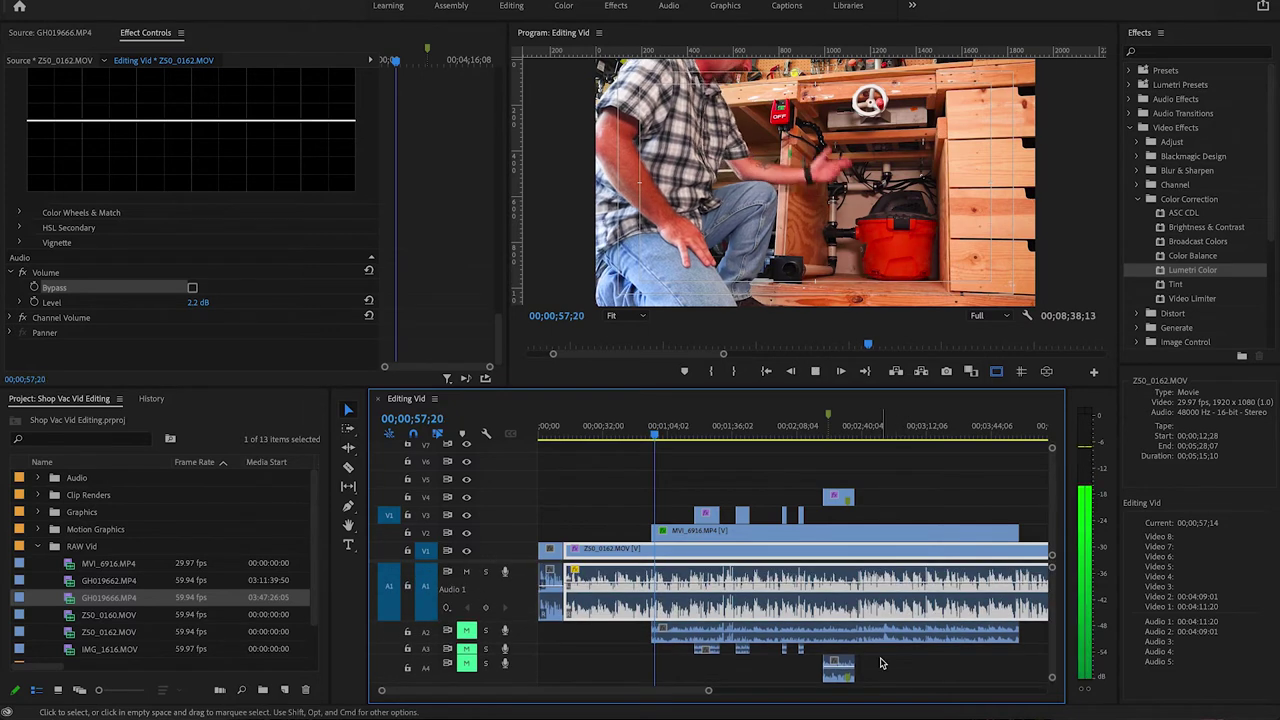
key(space)
- Group all timeline clips after the short opening clip and shift the group later so that it starts at the playhead, 00;01;00;06
scroll(805, 648, down, 3)
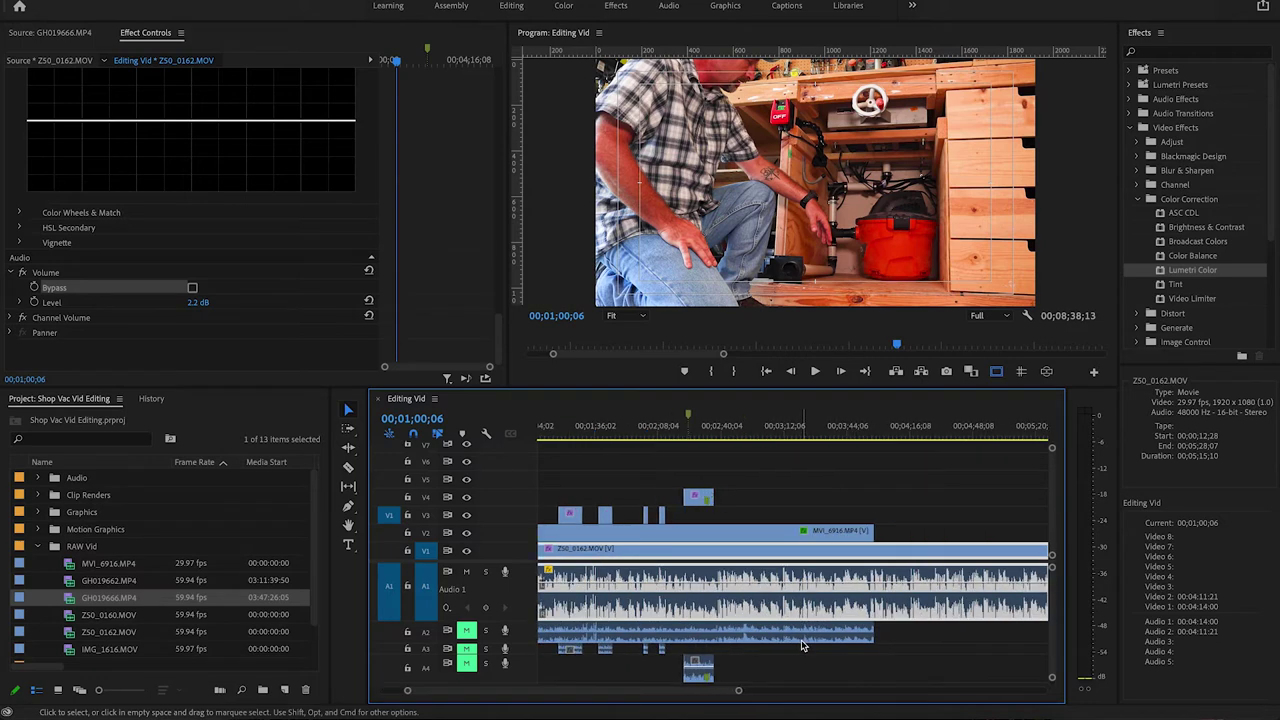
scroll(801, 645, down, 5)
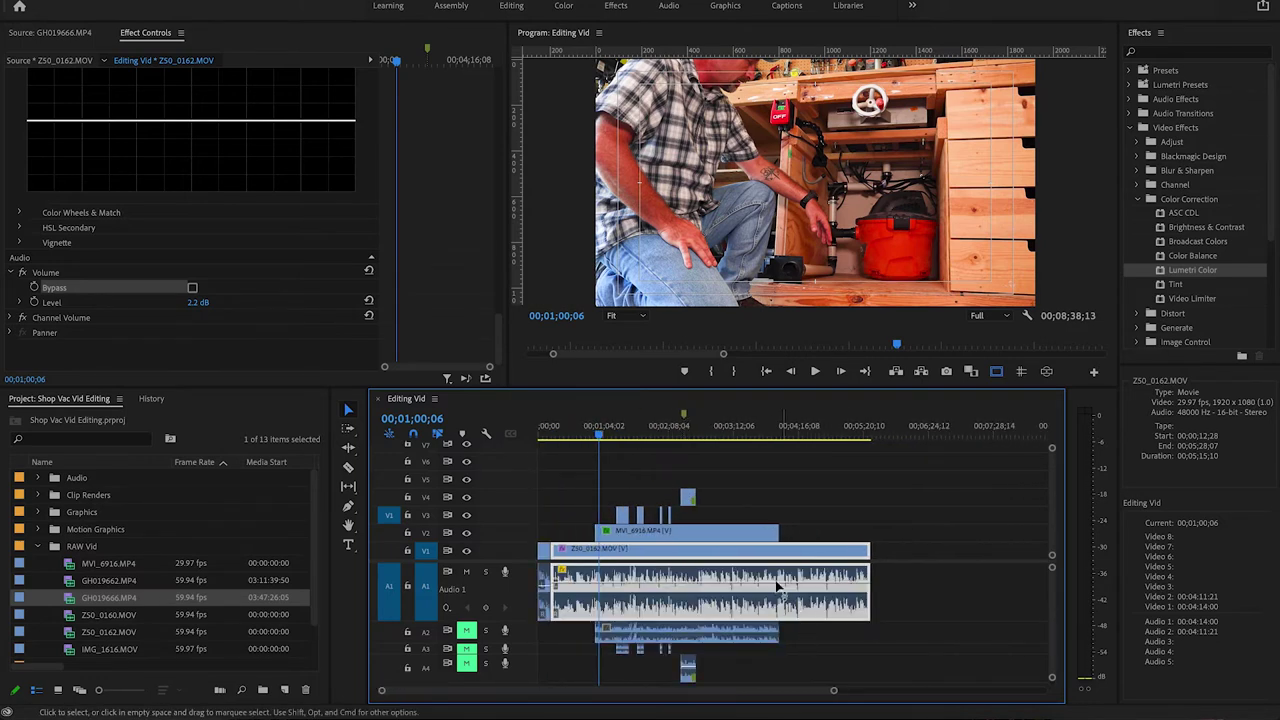
drag(876, 490, 559, 684)
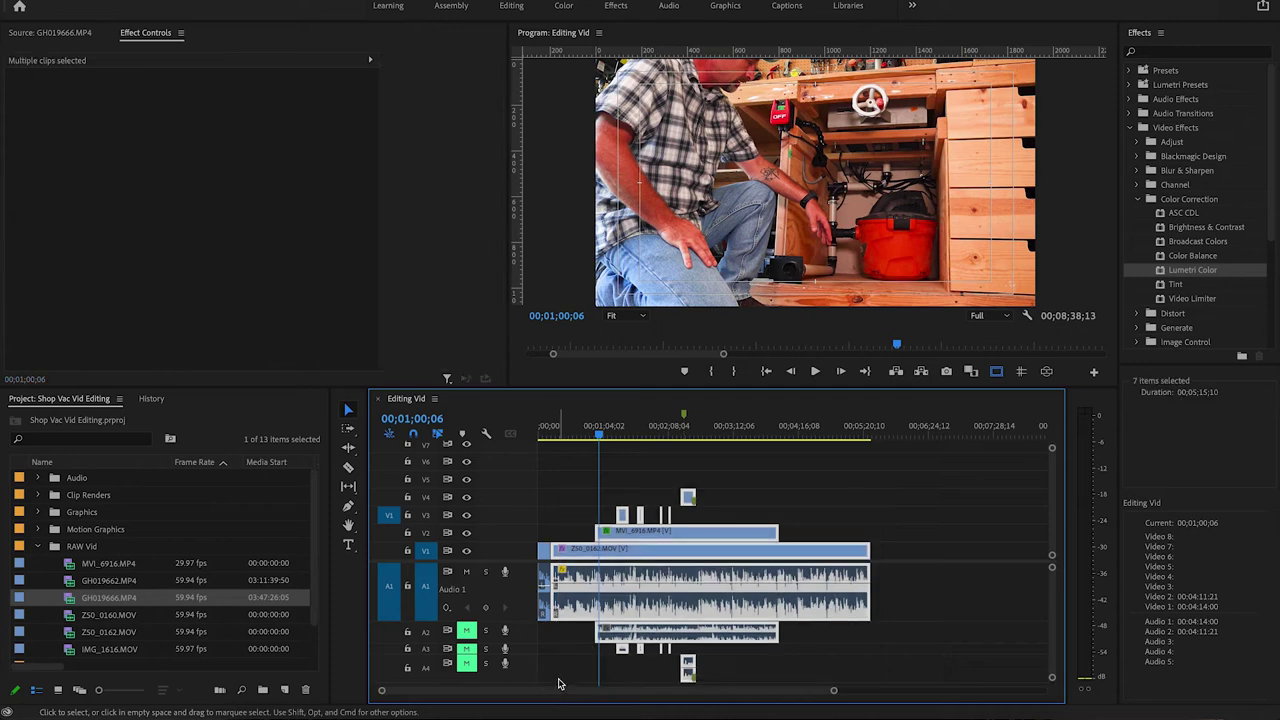
right_click(660, 560)
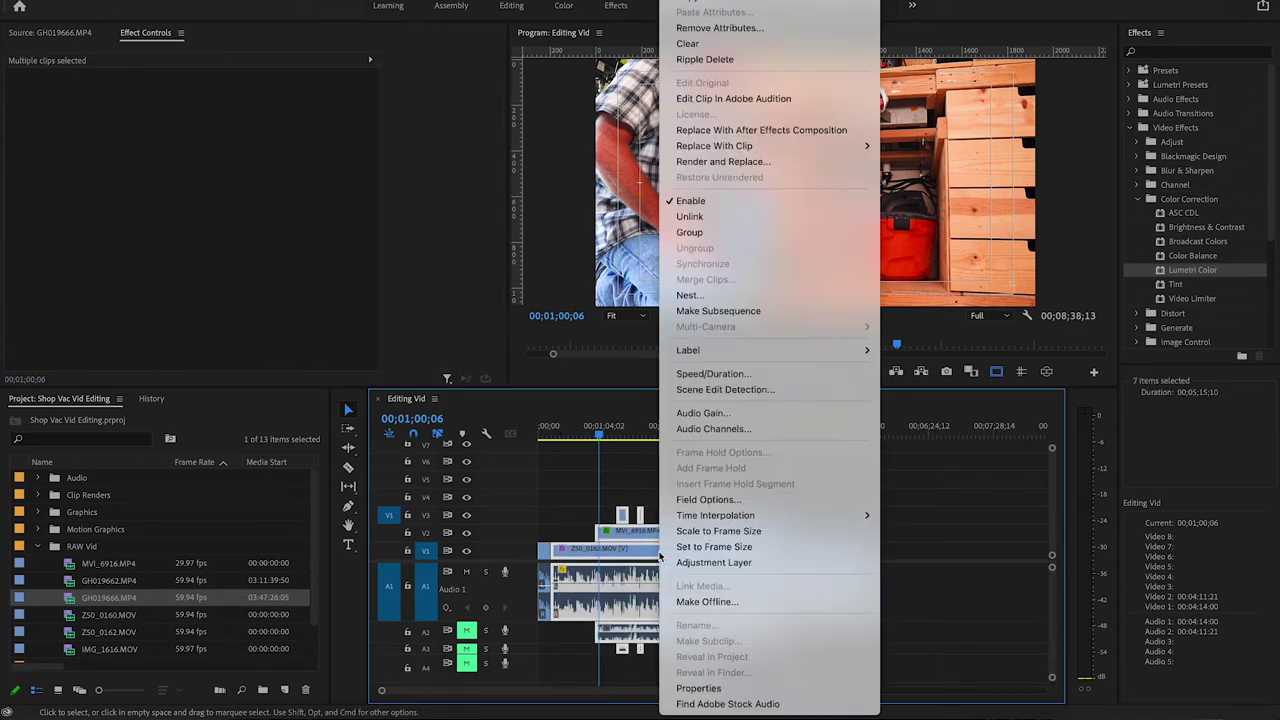
click(698, 233)
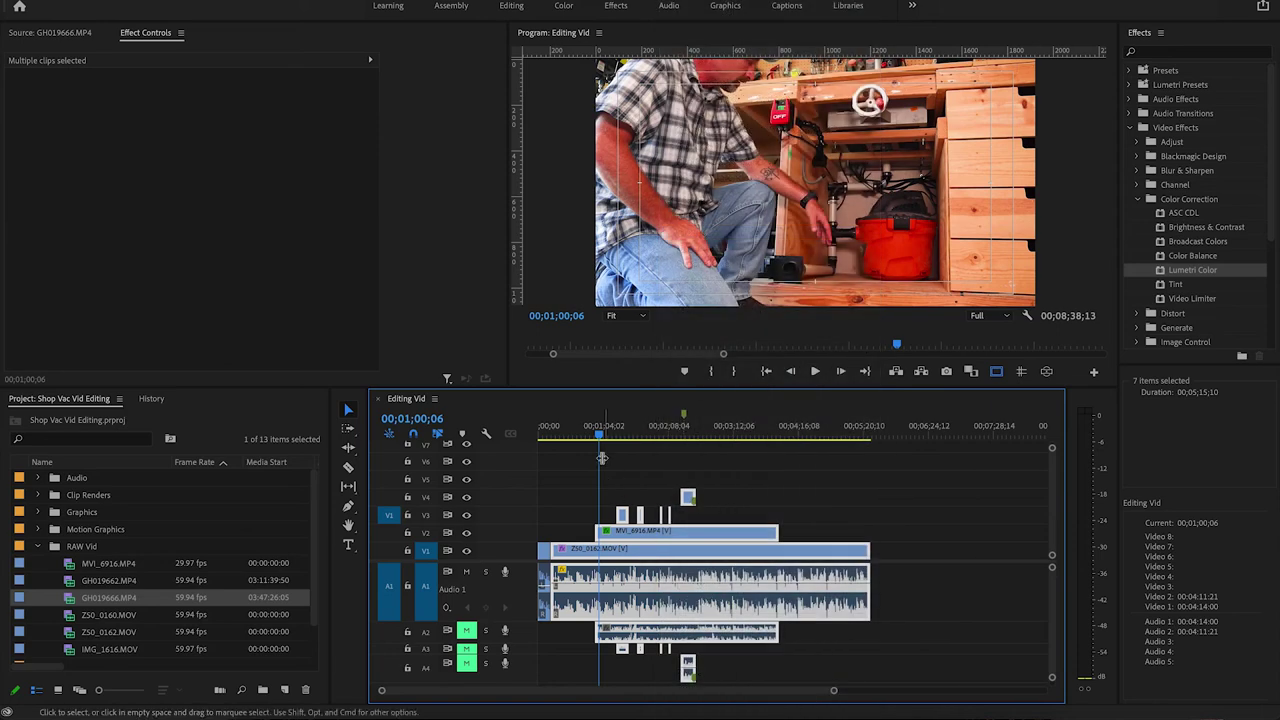
drag(683, 551, 783, 556)
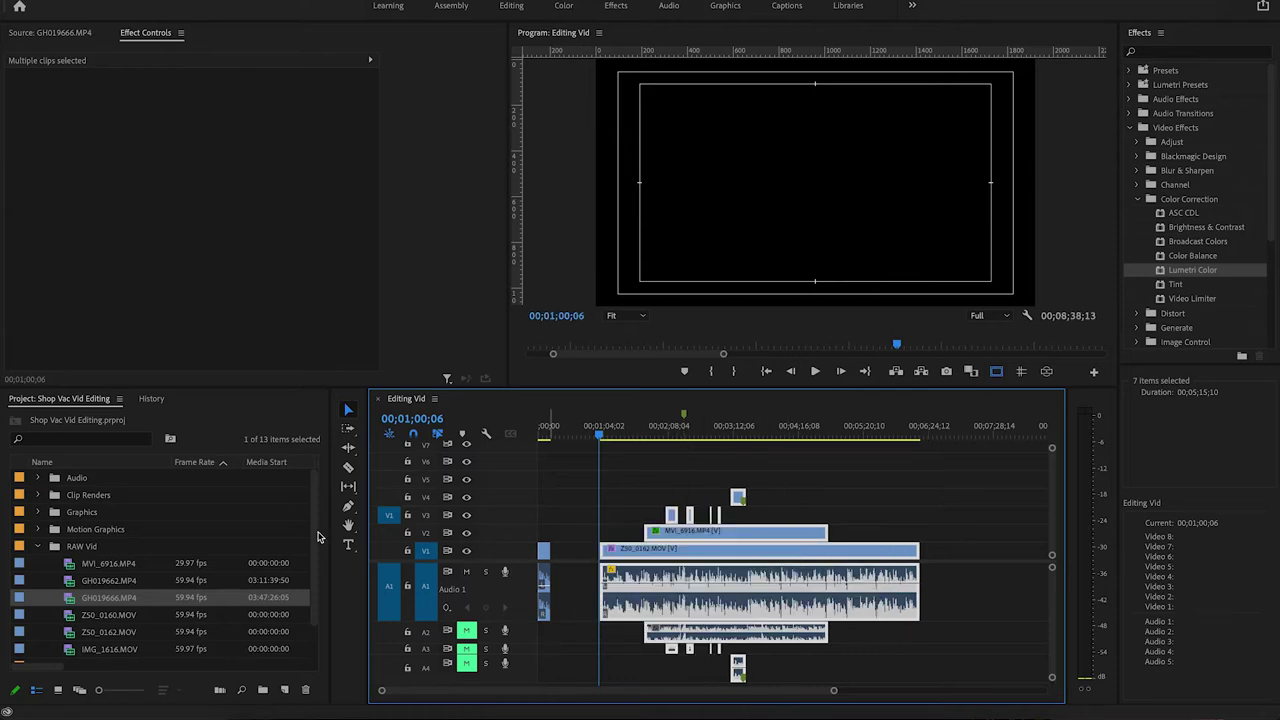
- Place Short Intro - Shop Projects 1.mp4 from the Motion Graphics bin on track V2, overlapping the end of Z50_0160.MOV and starting at 00;00;12;03
click(37, 530)
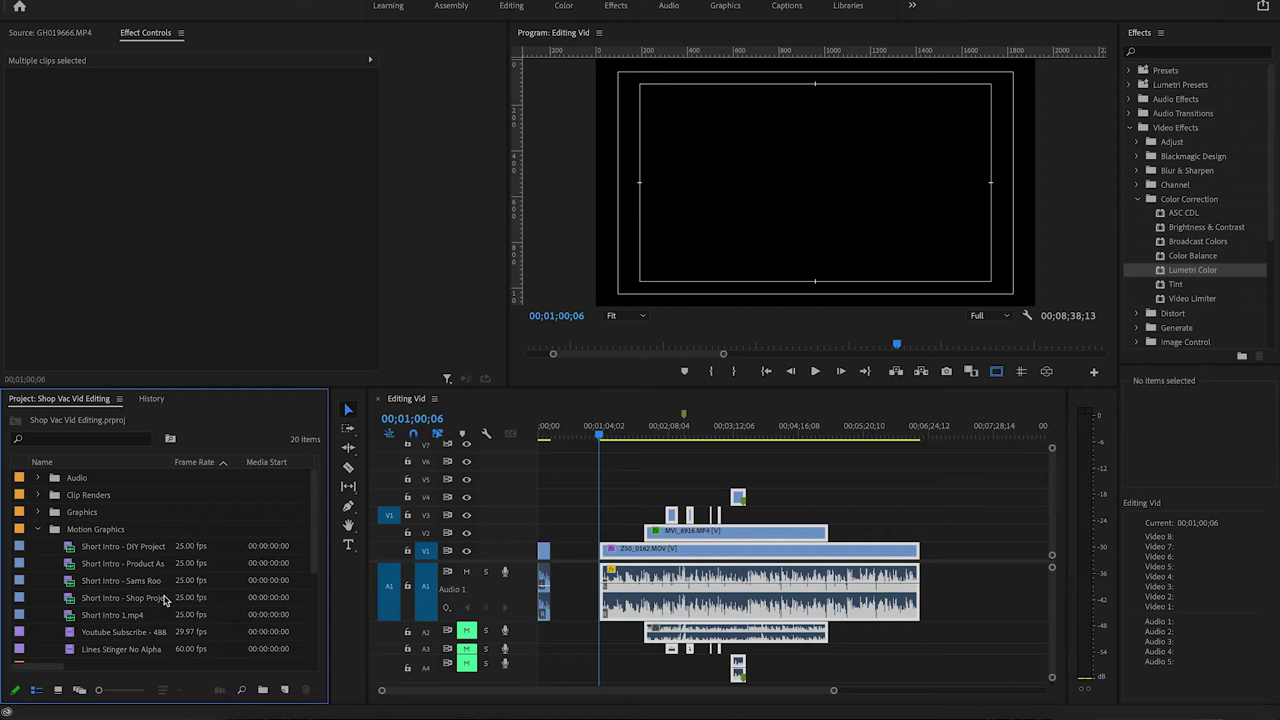
click(88, 600)
drag(390, 597, 570, 598)
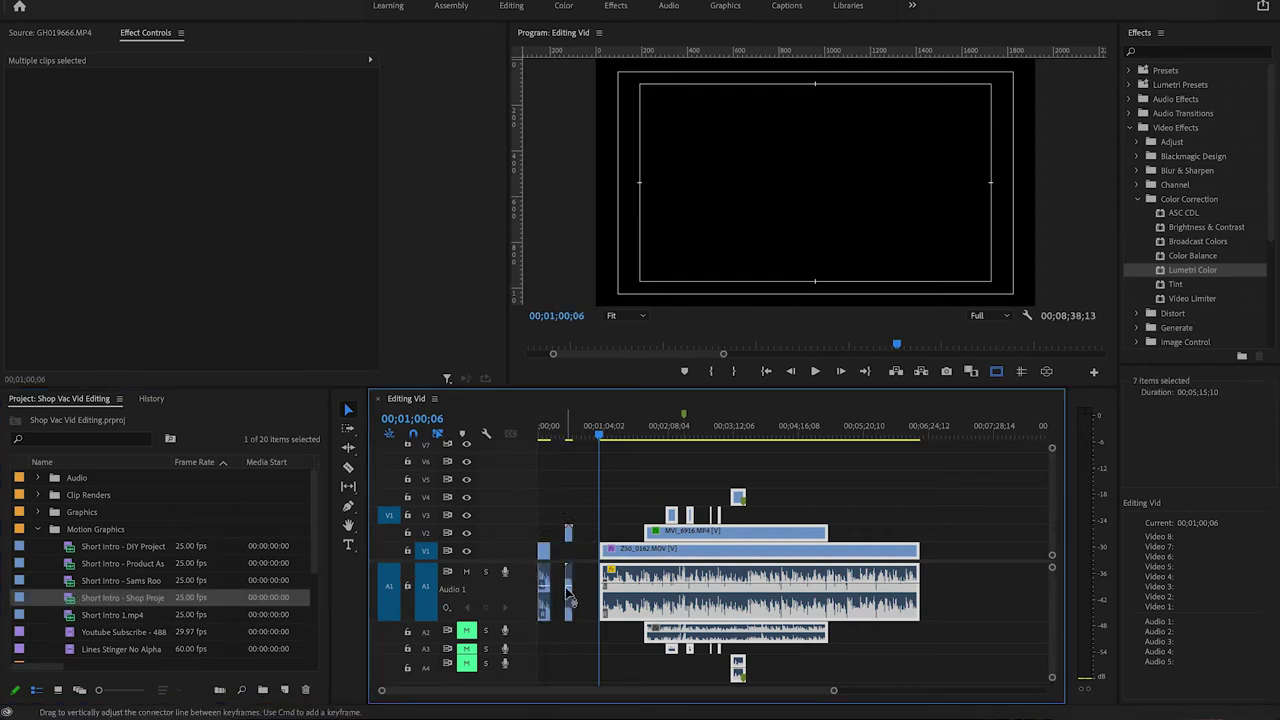
scroll(570, 598, up, 10)
drag(495, 697, 471, 689)
drag(927, 581, 672, 527)
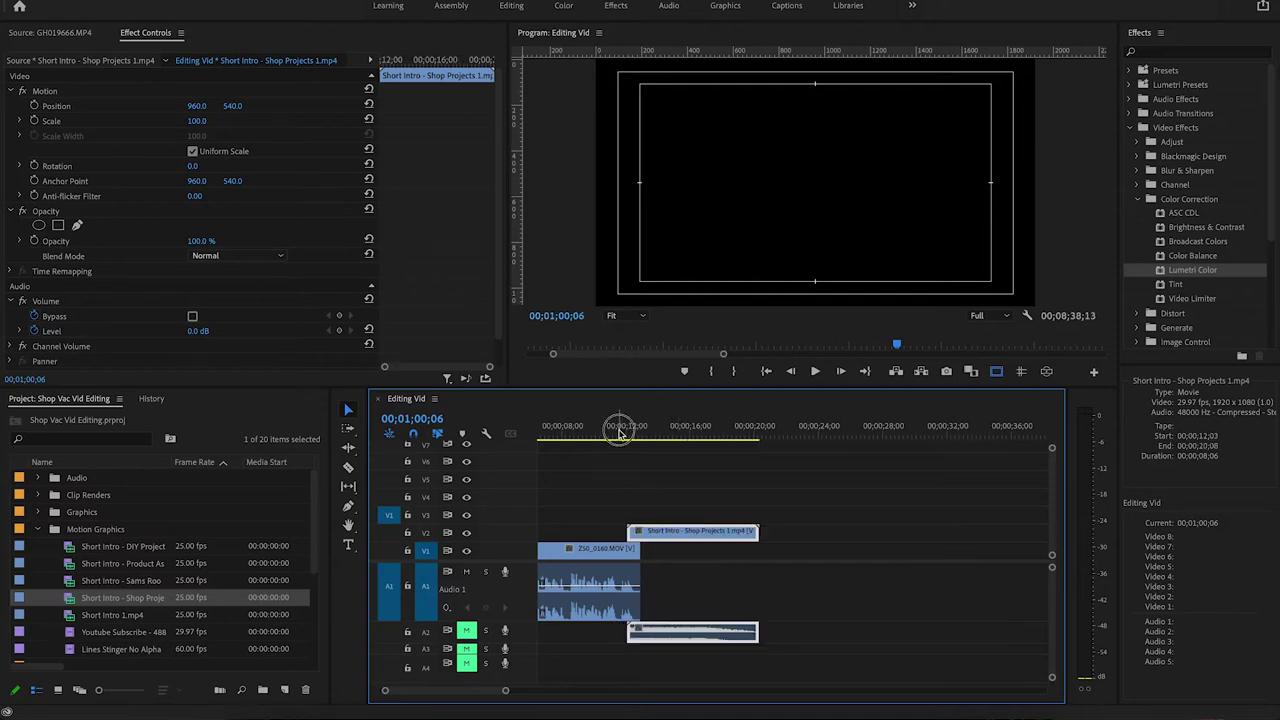
- Play the start of the opening Z50_0160.MOV clip to about 00;00;02;07 to review its picture and sound
click(619, 433)
drag(621, 433, 480, 463)
key(space)
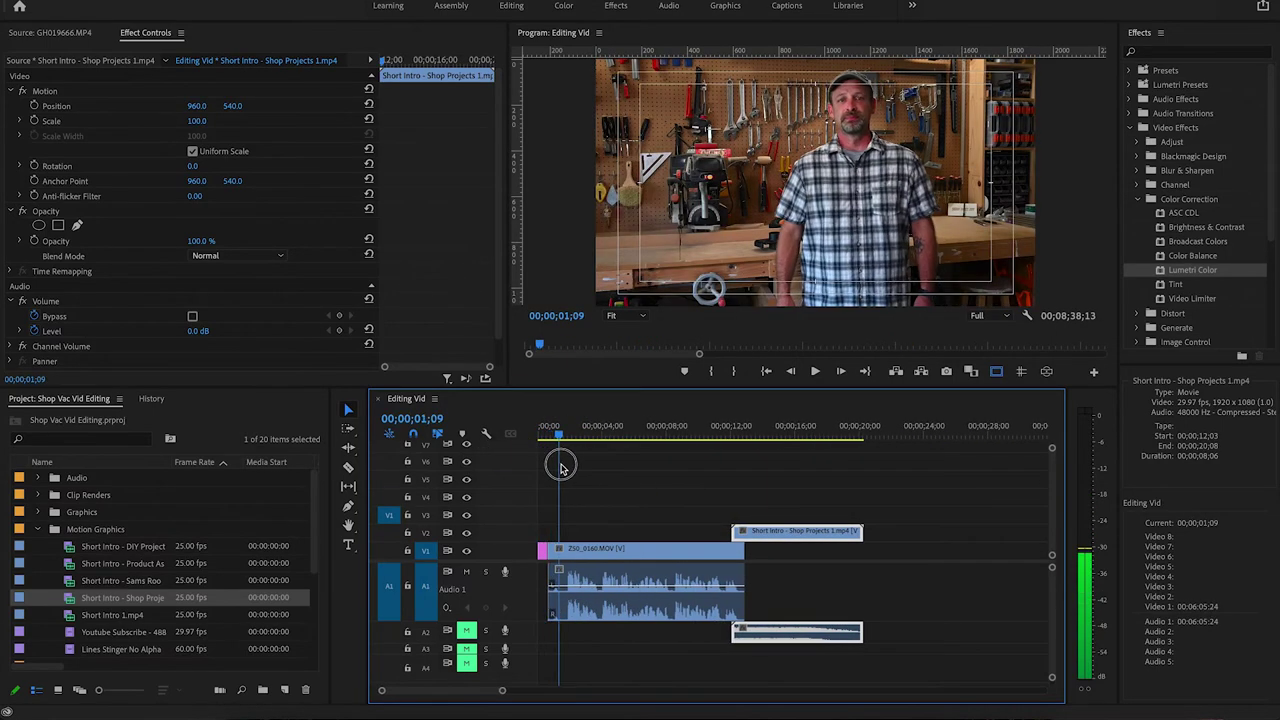
key(space)
key(ctrl+z)
key(ctrl+z)
key(ctrl+z)
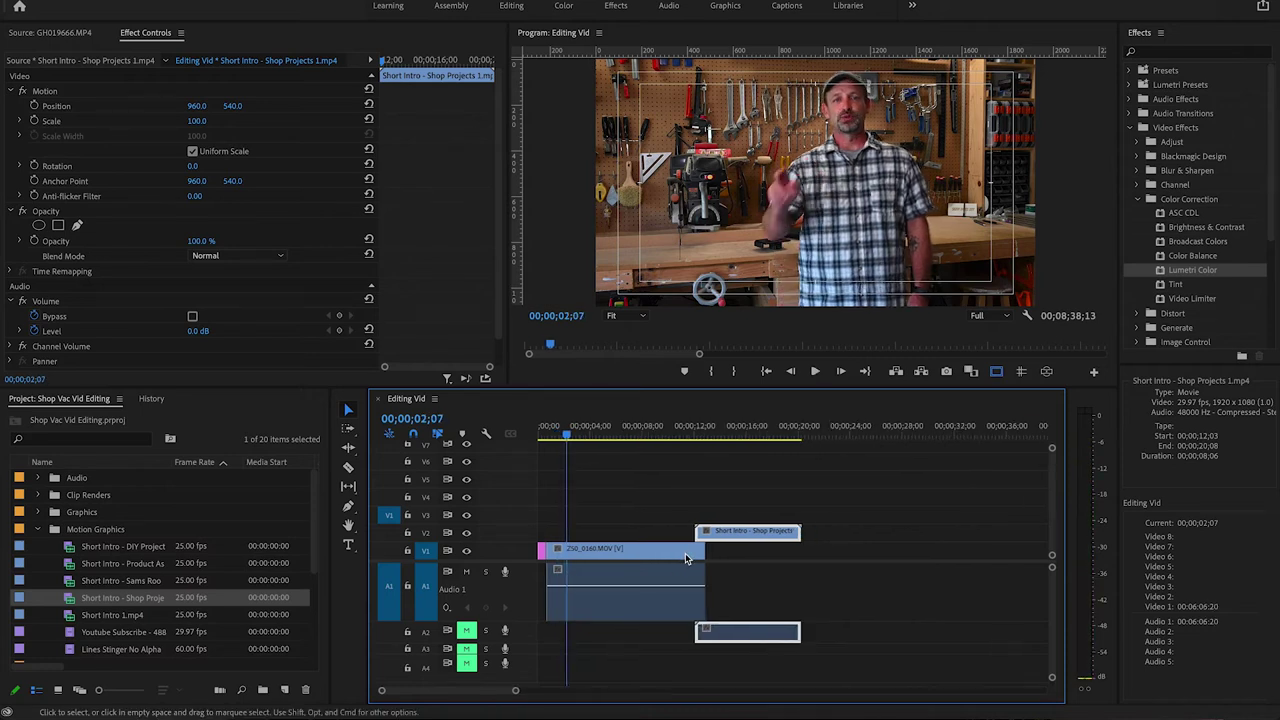
- Ungroup the main block of timeline clips and select Z50_0162.MOV on its own
key(ctrl+a)
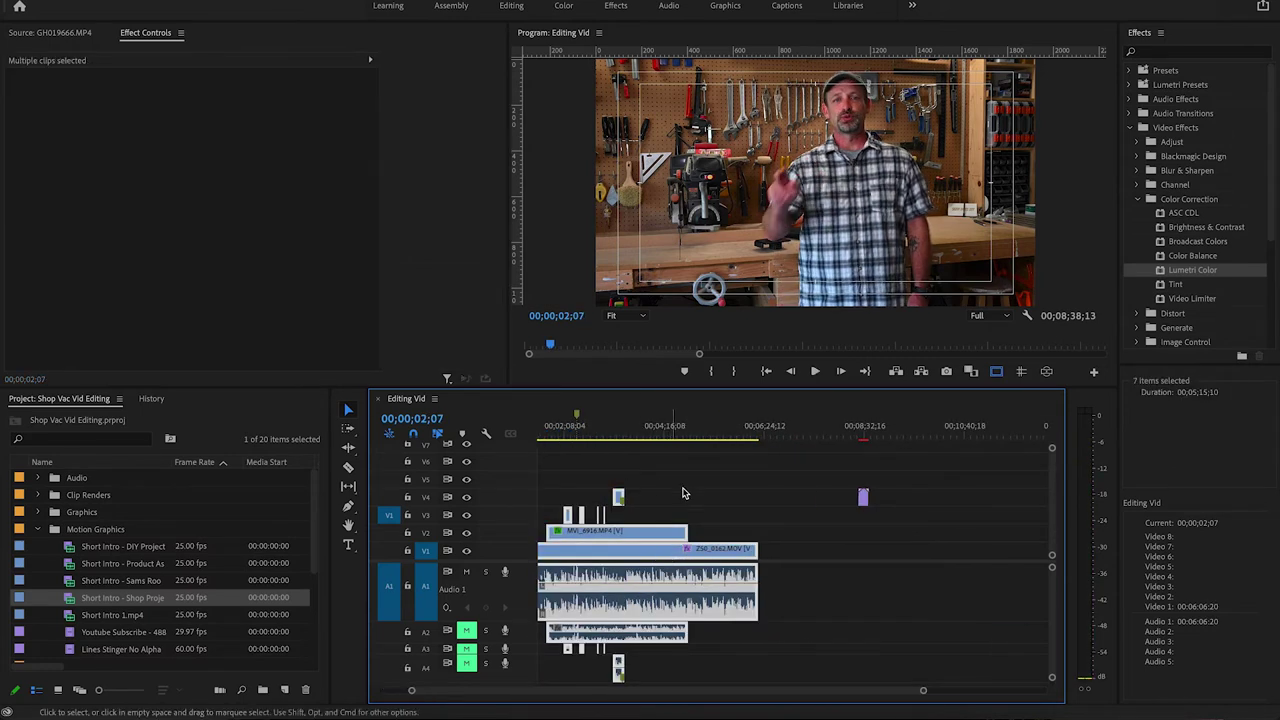
right_click(703, 553)
click(718, 252)
click(712, 550)
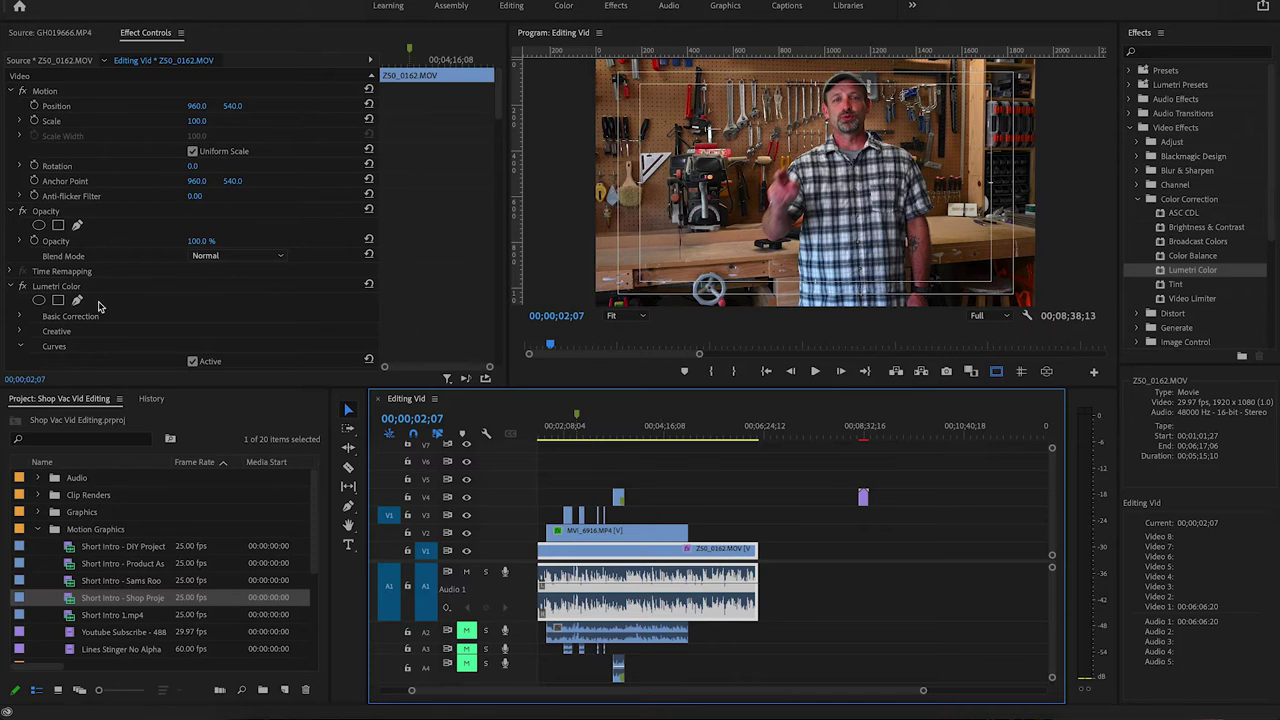
- Copy the Lumetri Color effect from Z50_0162.MOV and paste it onto the opening Z50_0160.MOV clip
right_click(50, 289)
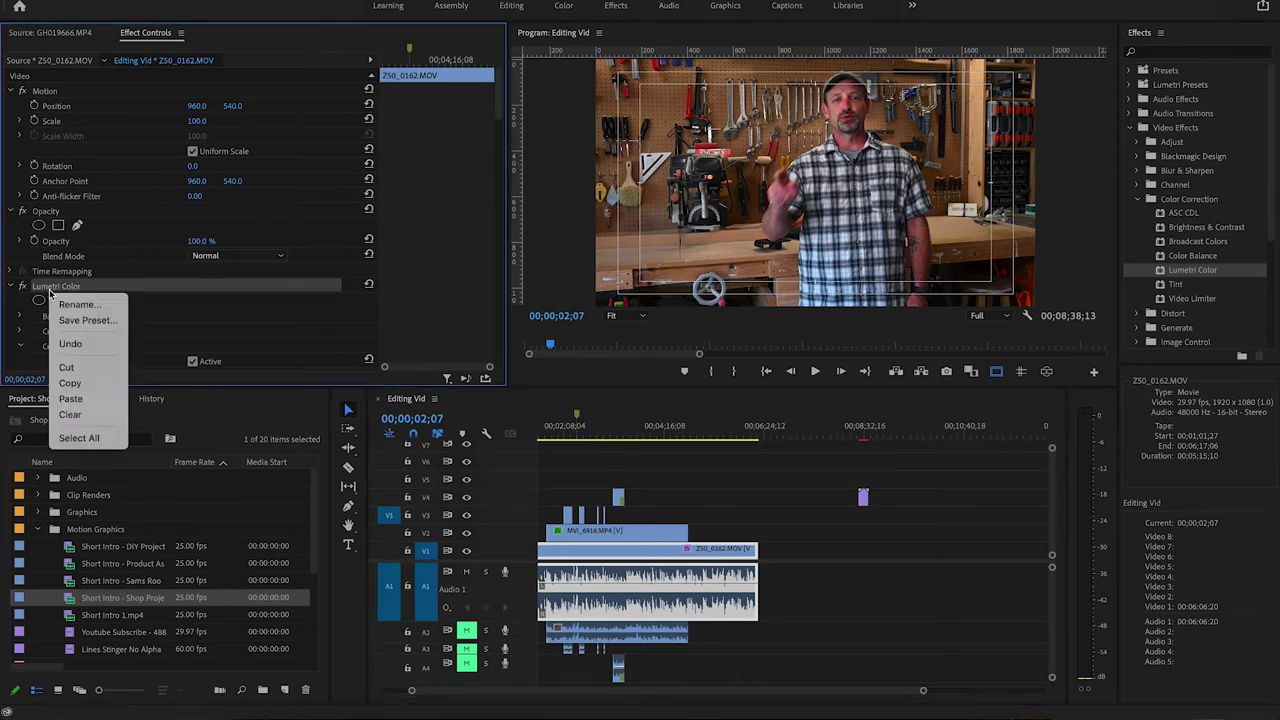
click(89, 384)
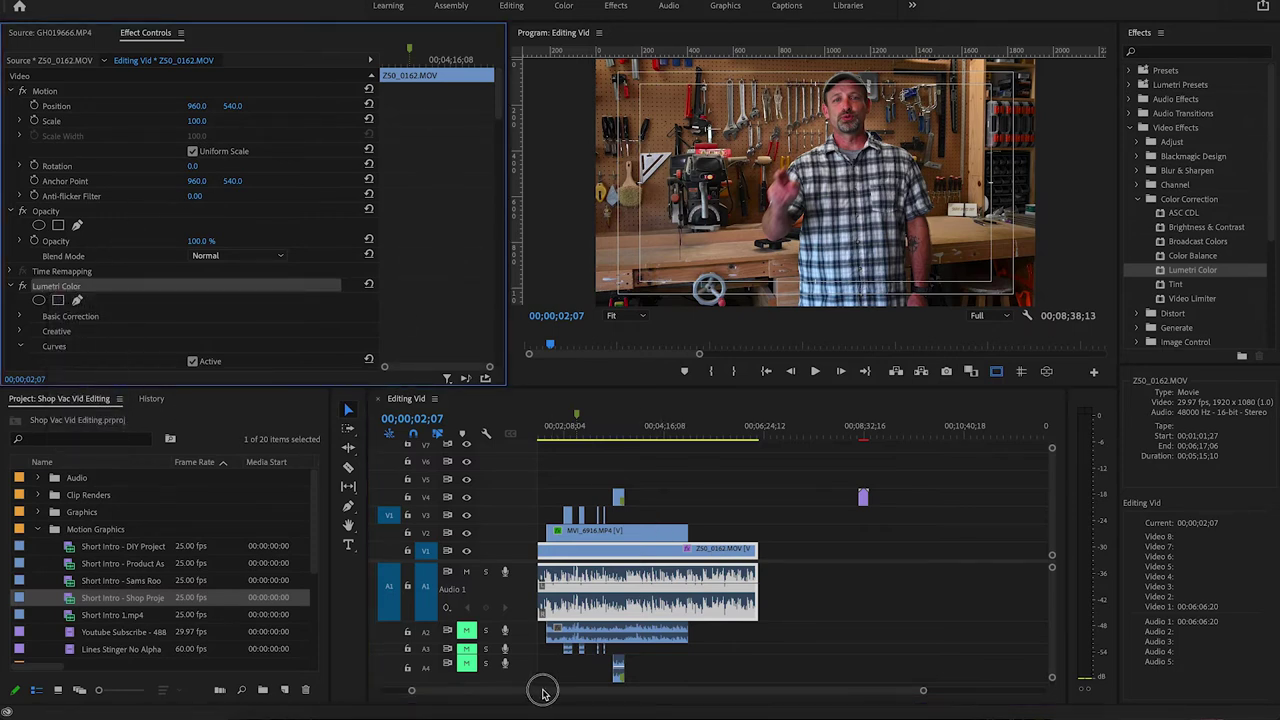
drag(543, 690, 466, 688)
scroll(550, 560, up, 6)
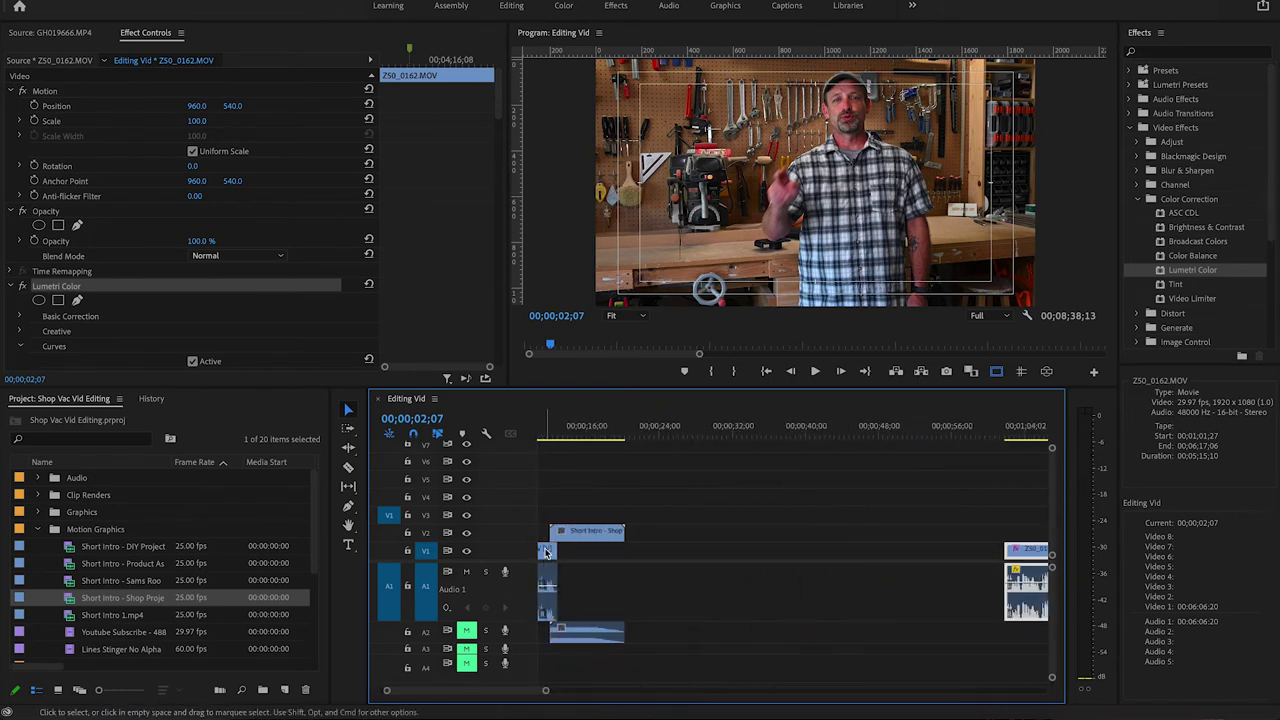
drag(500, 690, 457, 690)
click(560, 550)
right_click(582, 560)
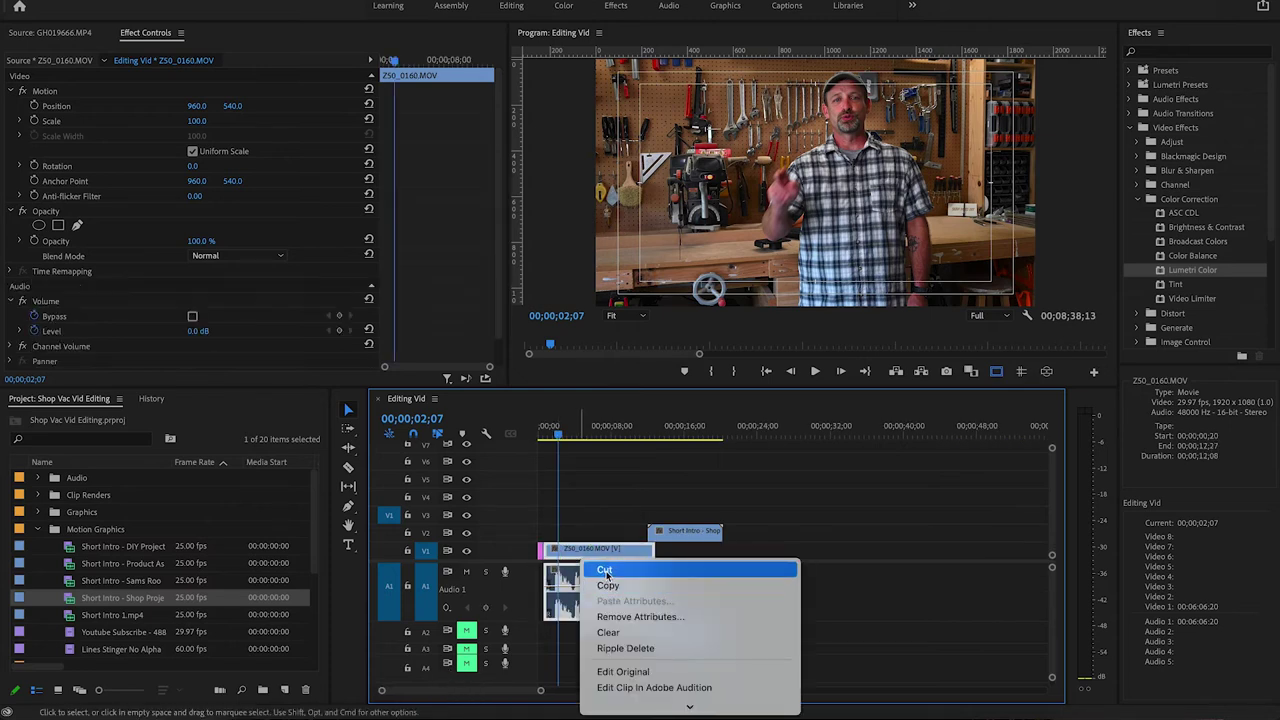
click(606, 570)
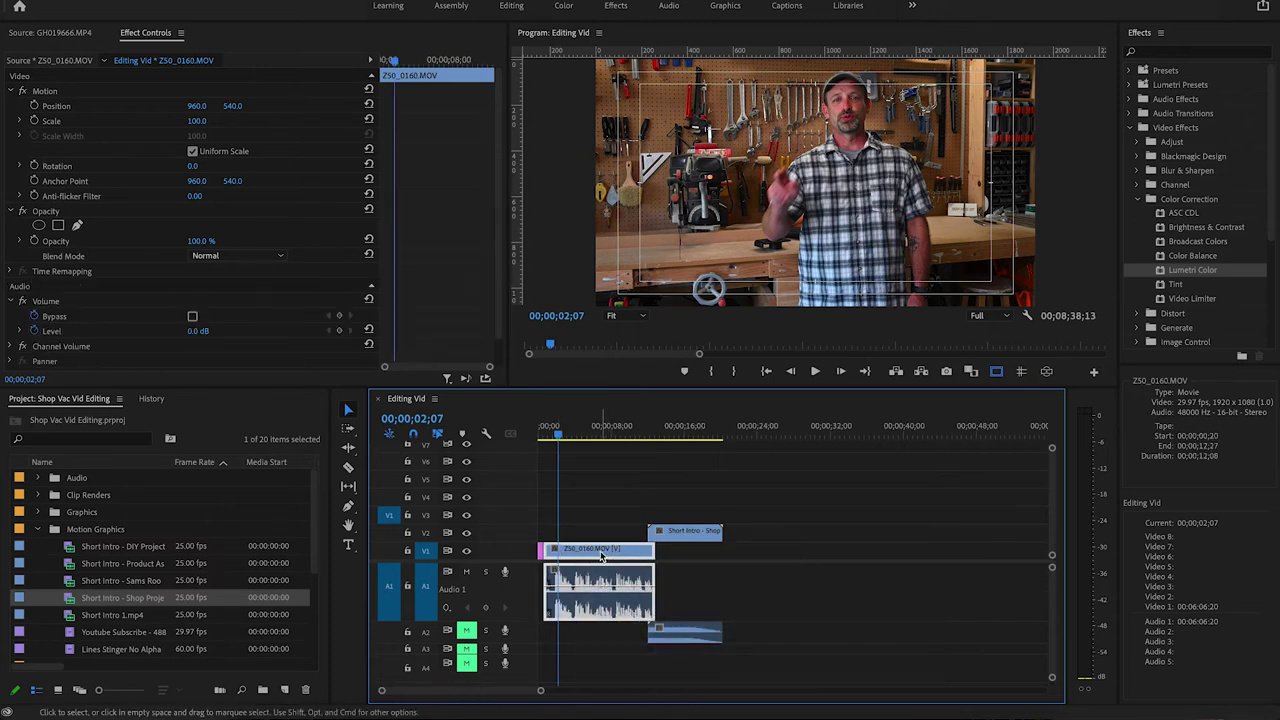
drag(603, 558, 603, 558)
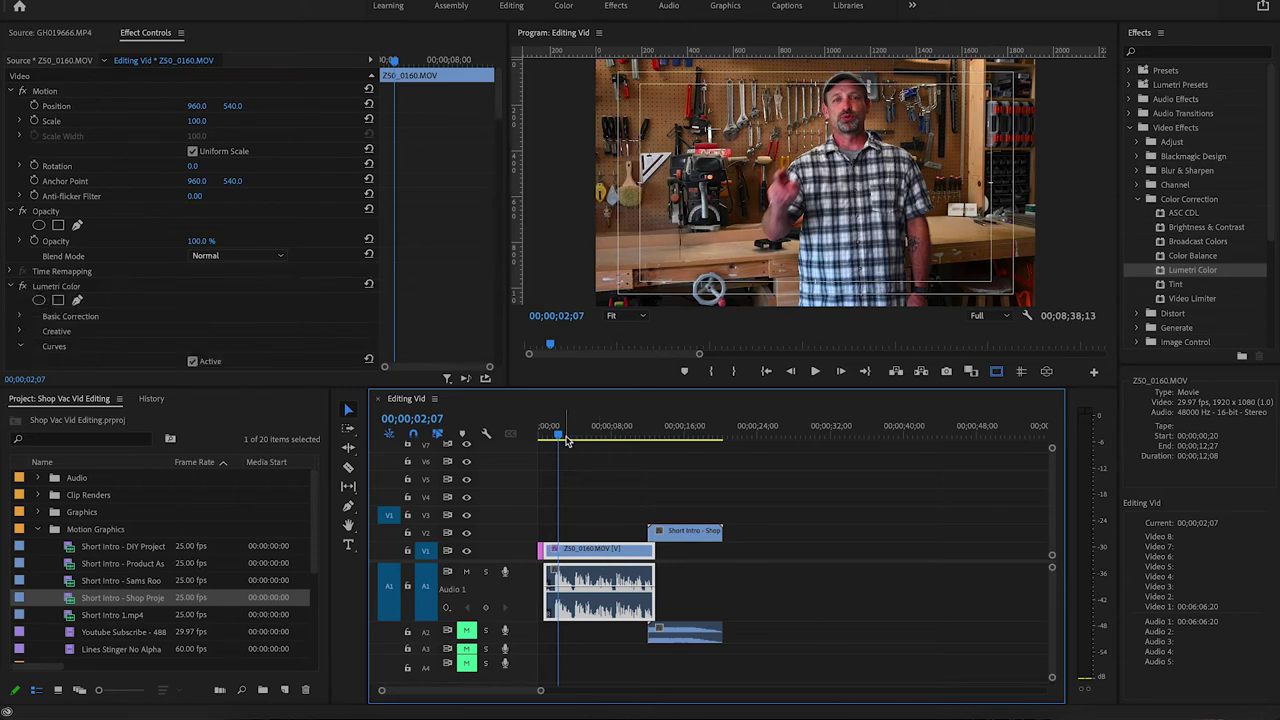
- Set the Lumetri Color exposure of Z50_0160.MOV to 1.0 and compare the picture with the effect off and on at 00;00;06;19
drag(563, 438, 598, 433)
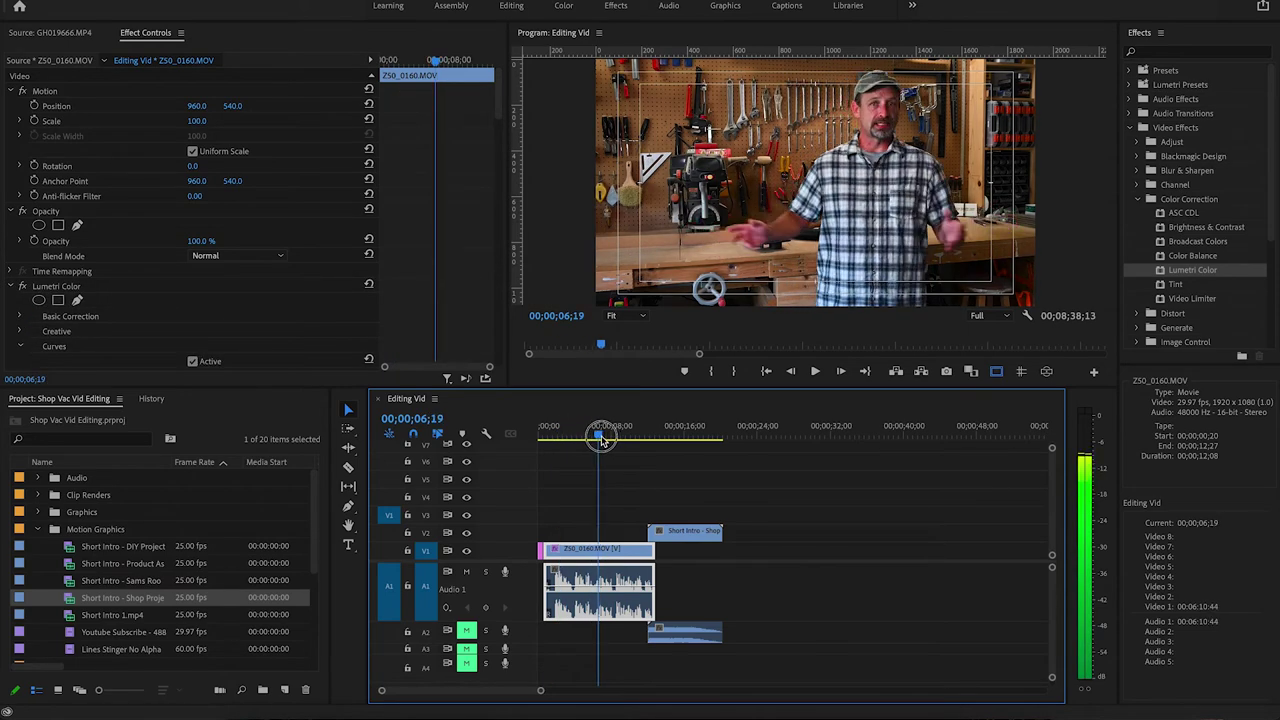
click(21, 288)
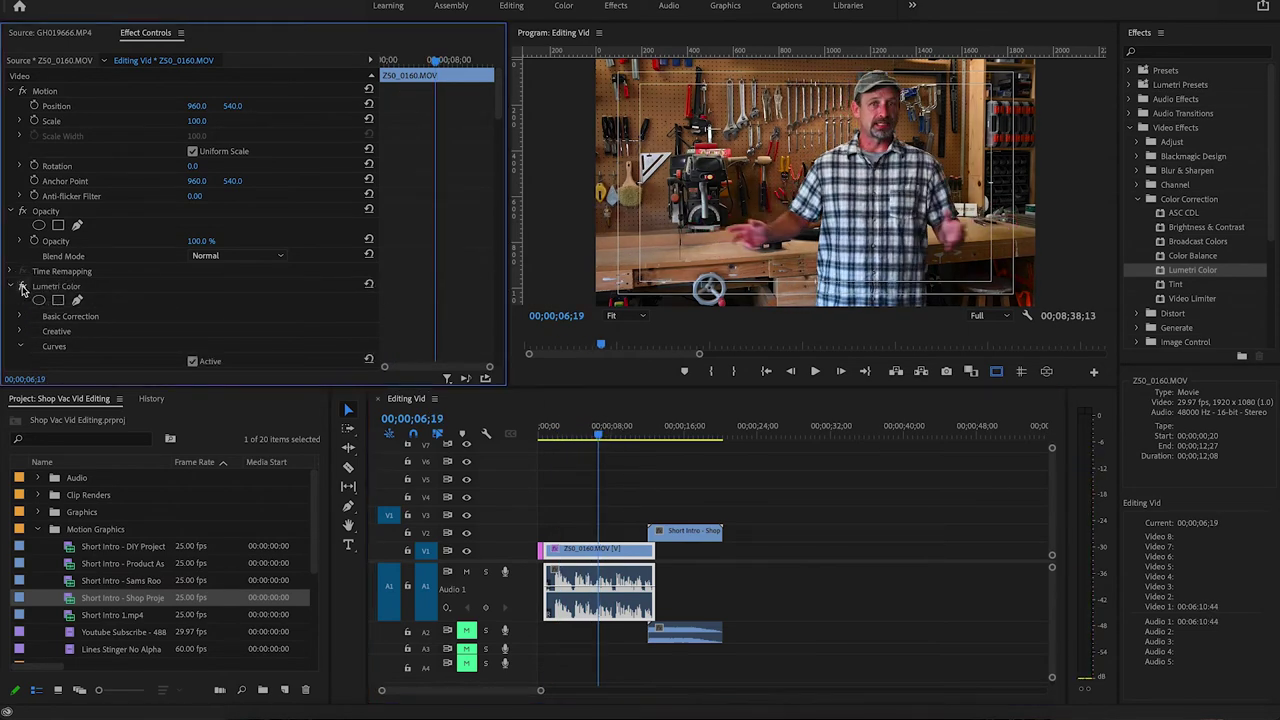
scroll(422, 318, down, 3)
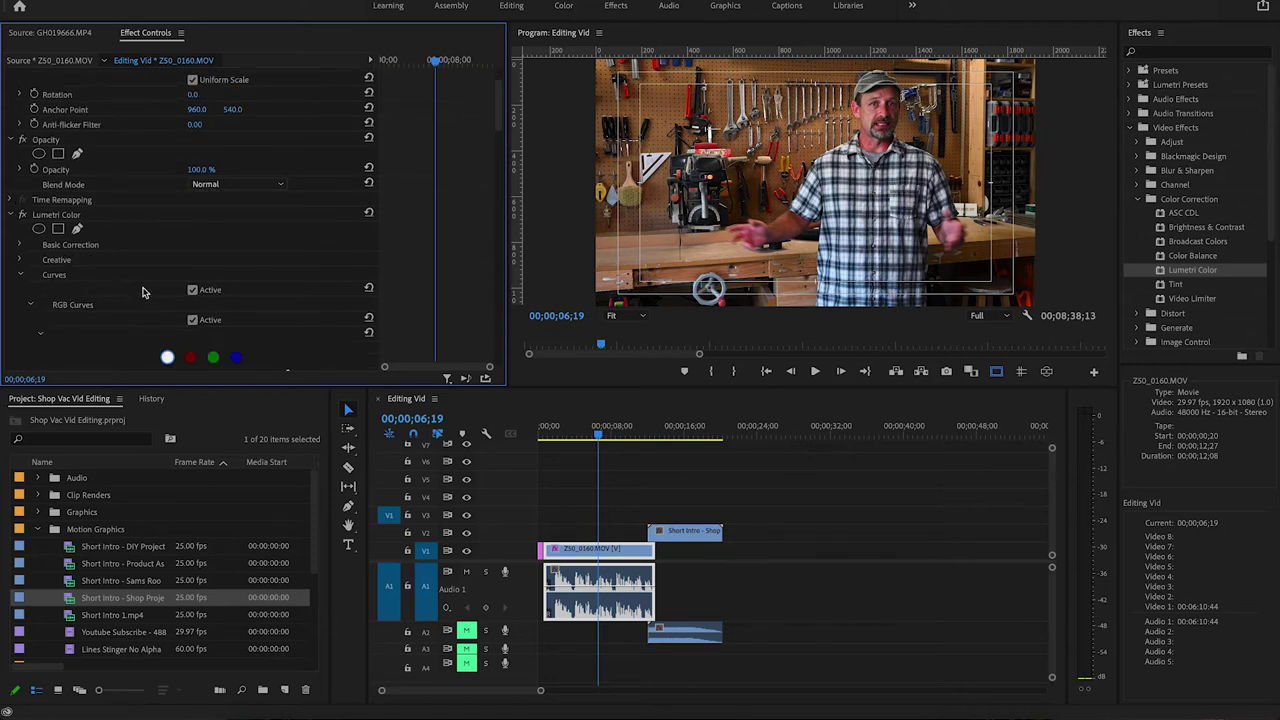
click(20, 245)
scroll(216, 338, down, 1)
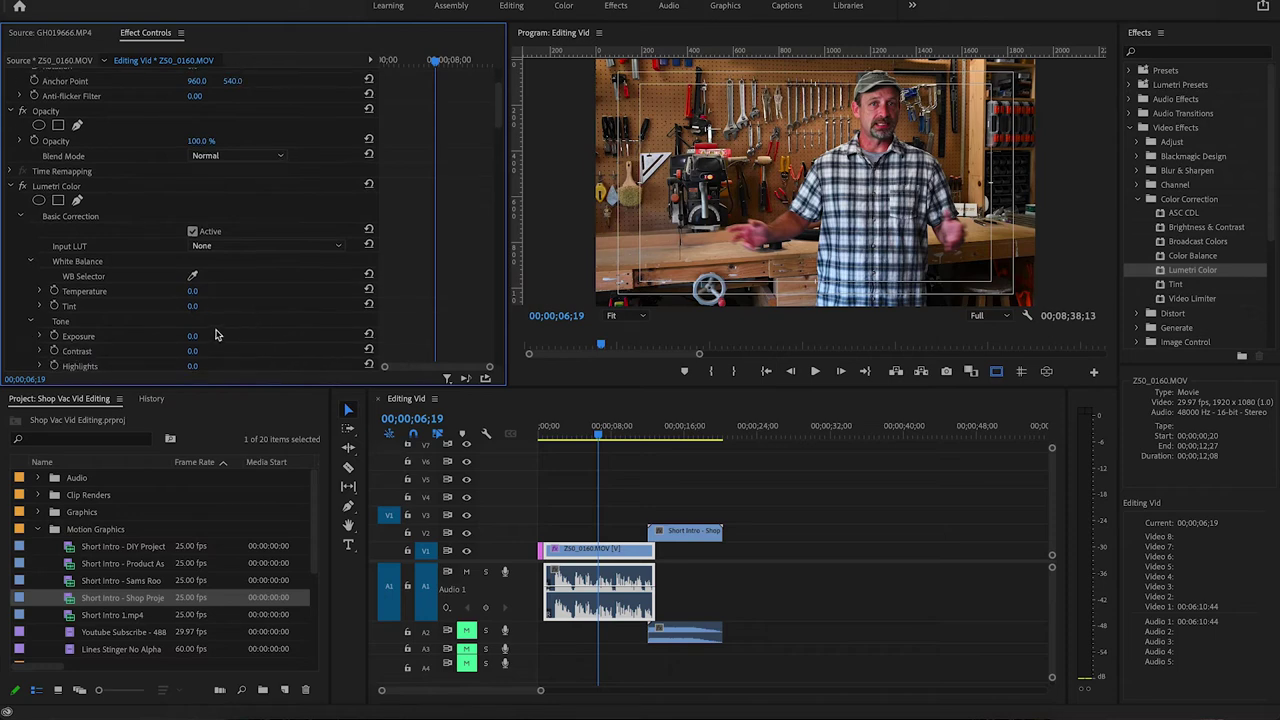
mouse_move(192, 336)
mouse_down()
mouse_move(230, 336)
mouse_move(204, 336)
mouse_up()
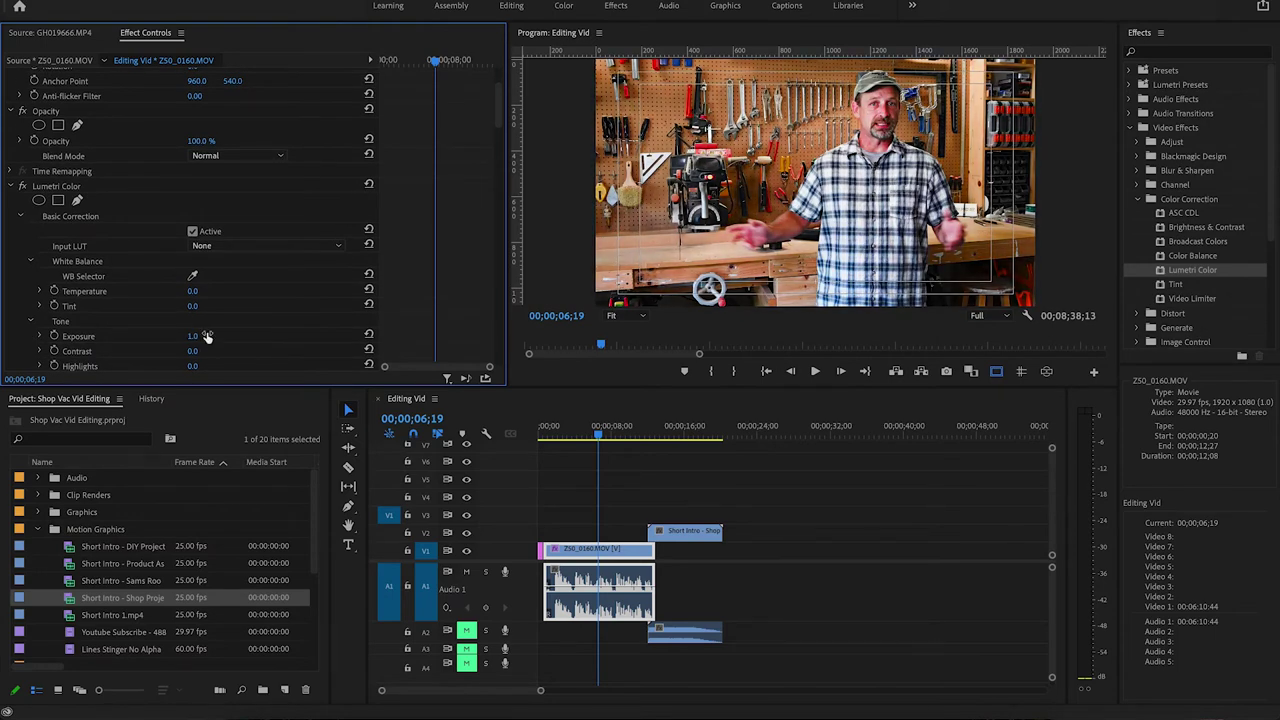
click(24, 187)
click(24, 187)
- Raise the audio level of Z50_0160.MOV to 3.27 dB and check the meters by playing through to 00;00;12;21
key(space)
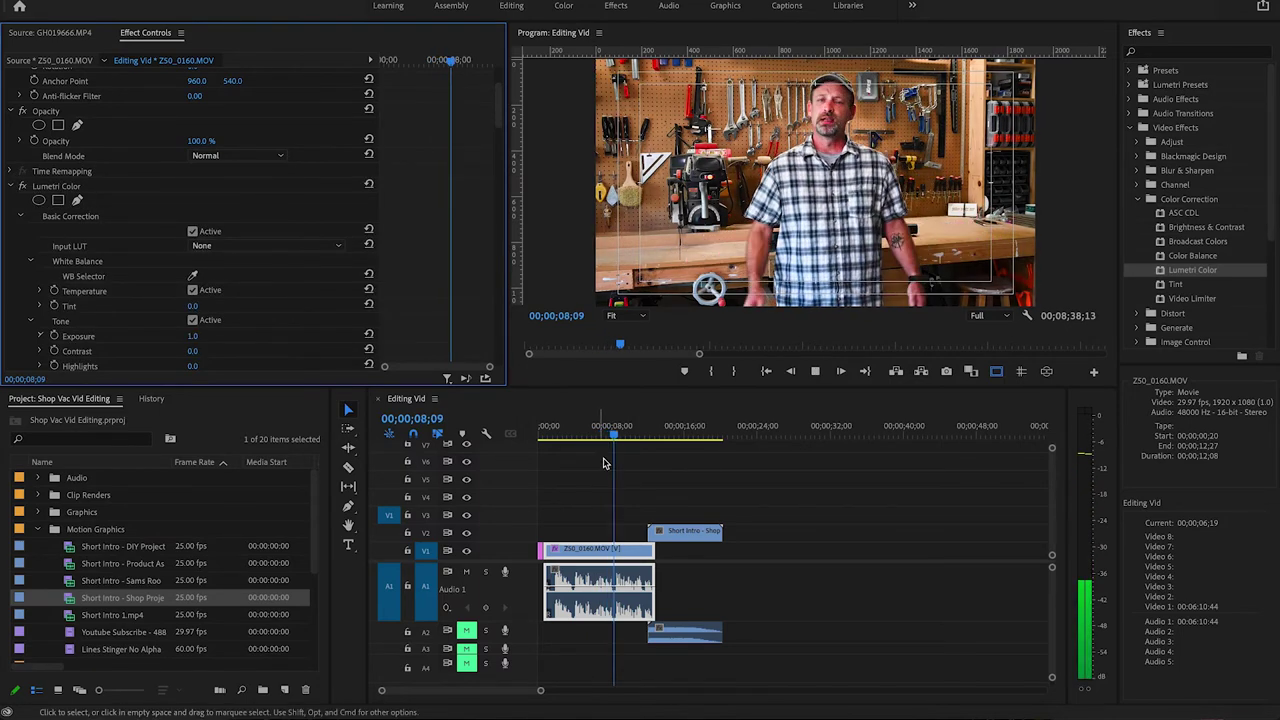
key(space)
drag(593, 590, 593, 580)
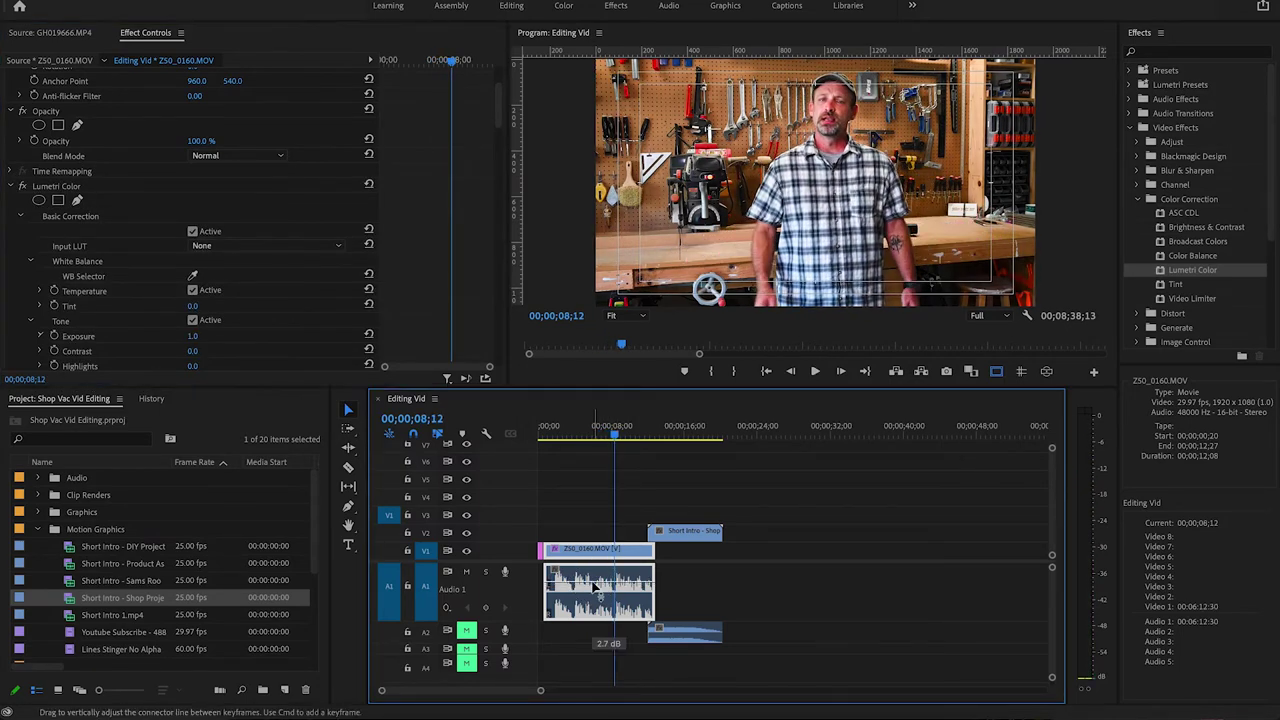
key(space)
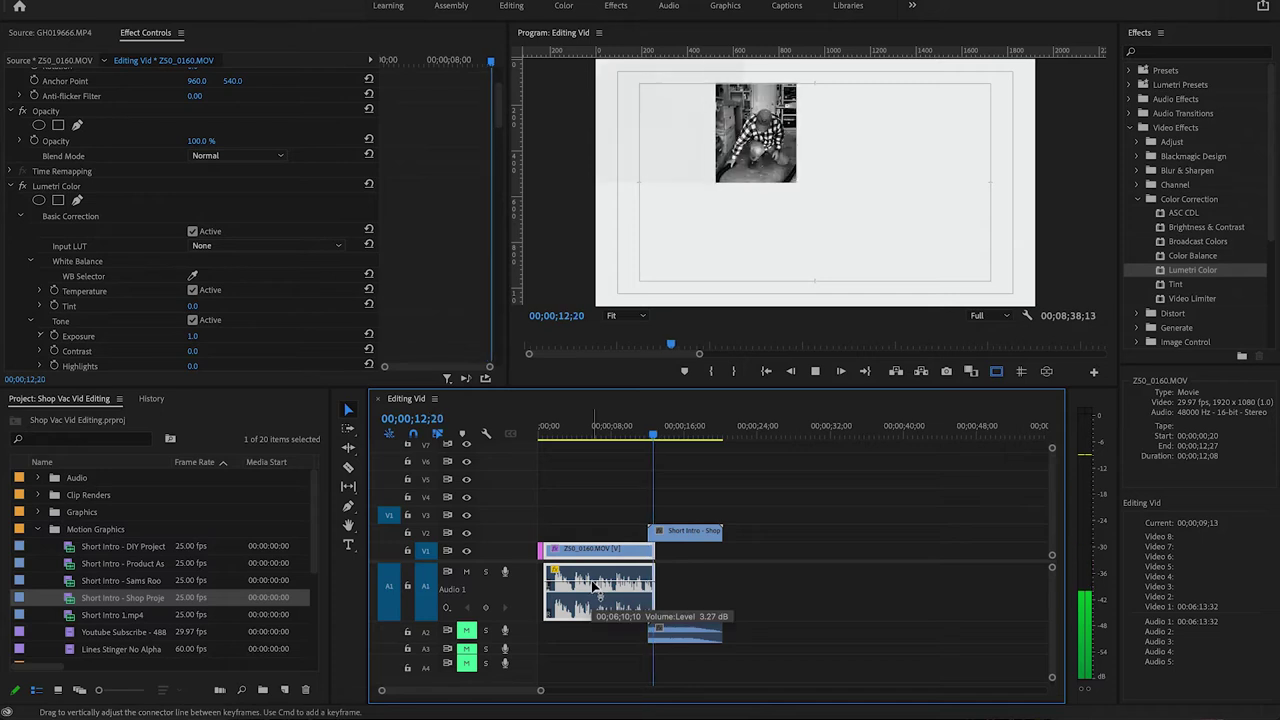
key(space)
- Ripple-trim about one second off the beginning of Z50_0160.MOV, keeping it against the black opening clip, and play the new start
scroll(566, 643, up, 6)
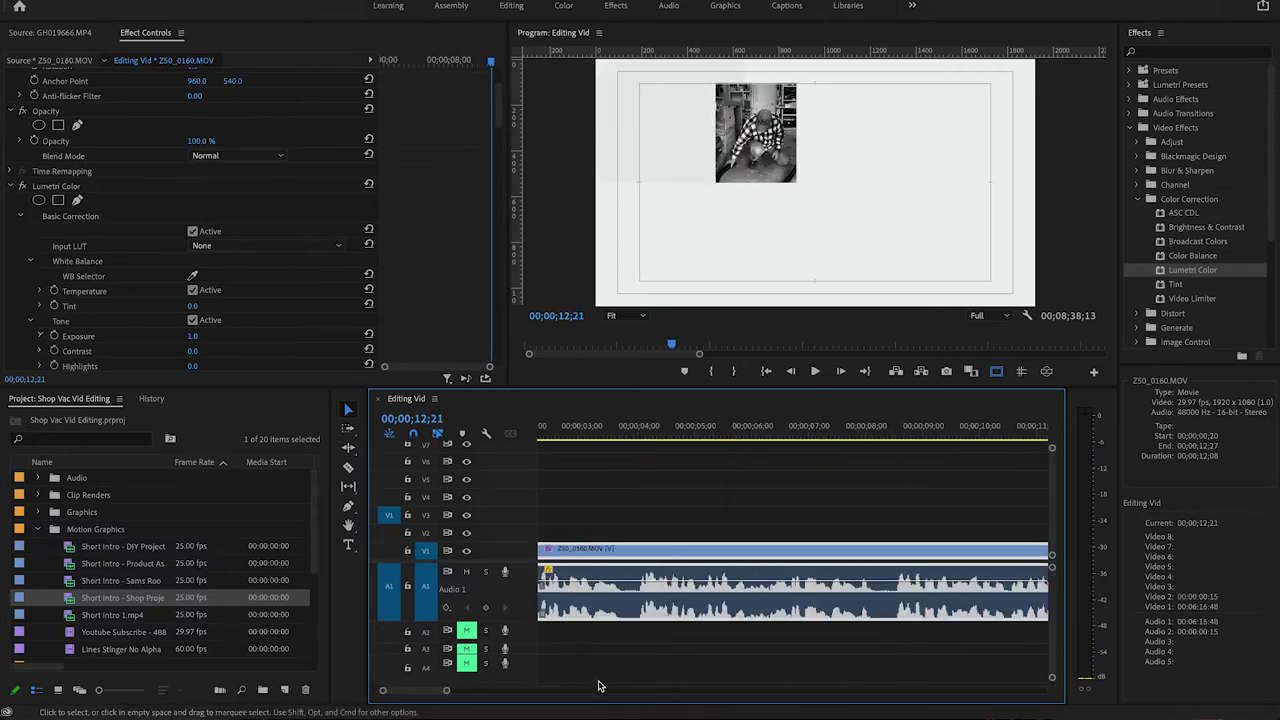
scroll(433, 697, left, 2)
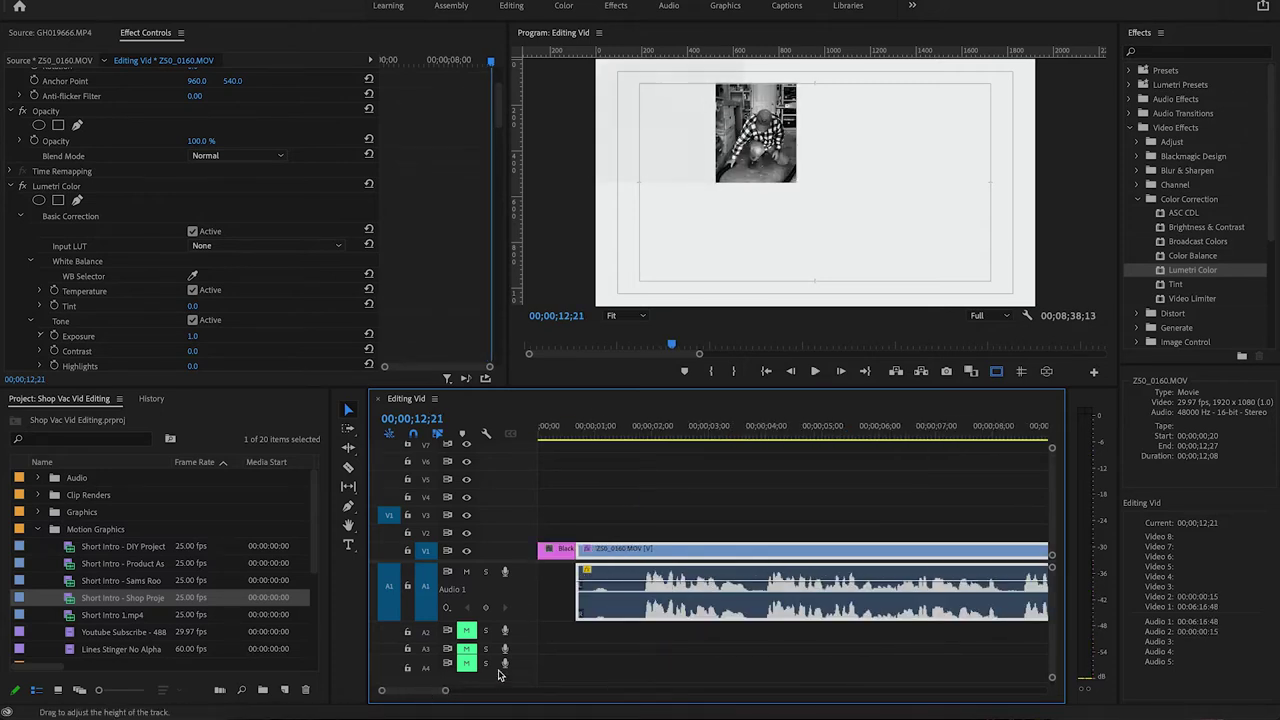
click(621, 439)
drag(612, 440, 570, 440)
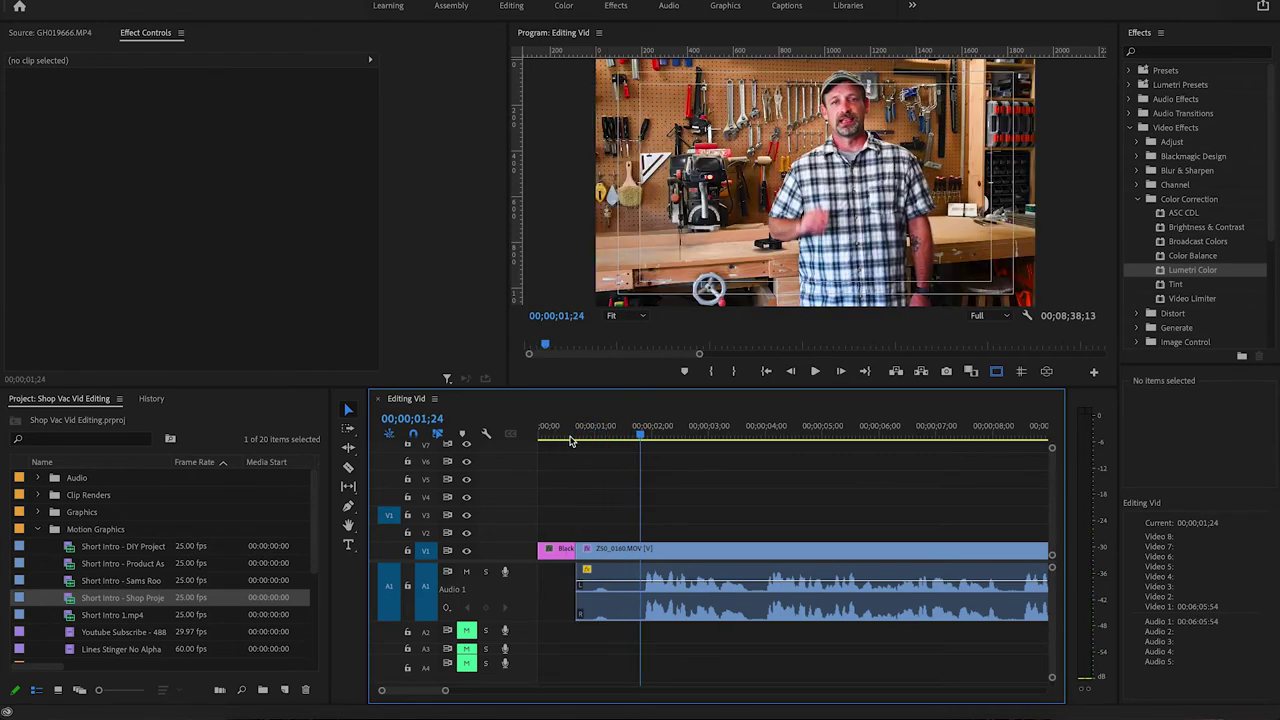
mouse_move(581, 551)
mouse_down()
mouse_move(651, 549)
mouse_move(577, 550)
mouse_up()
click(563, 433)
key(space)
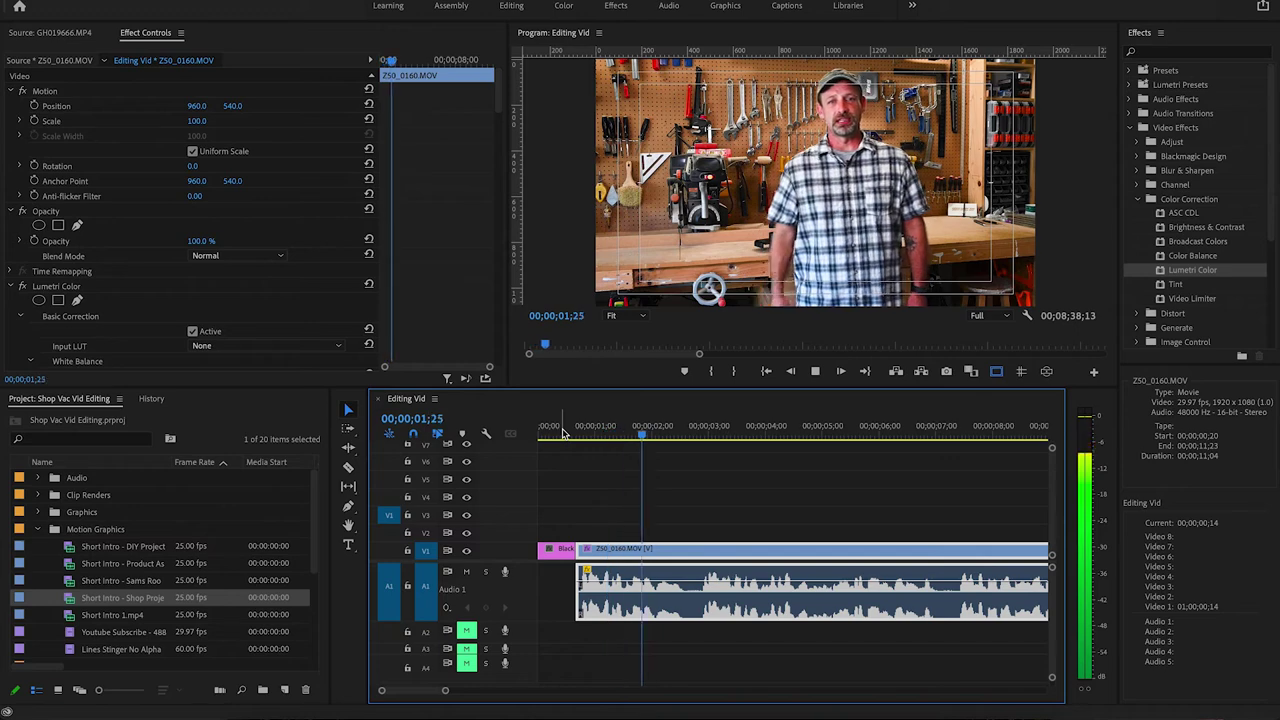
key(space)
- Play the end of Z50_0160.MOV from 00;00;09;18 and trim the clip's end back to about 00;00;11;15
drag(427, 696, 432, 694)
click(603, 438)
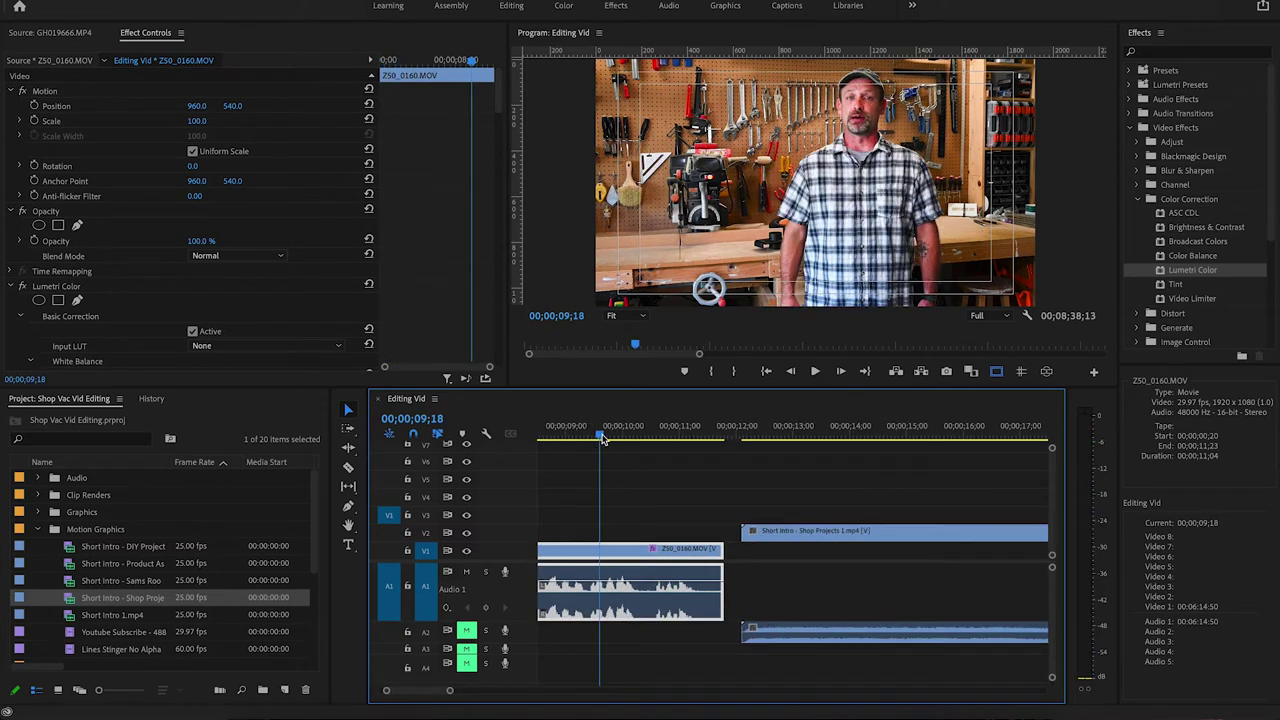
key(space)
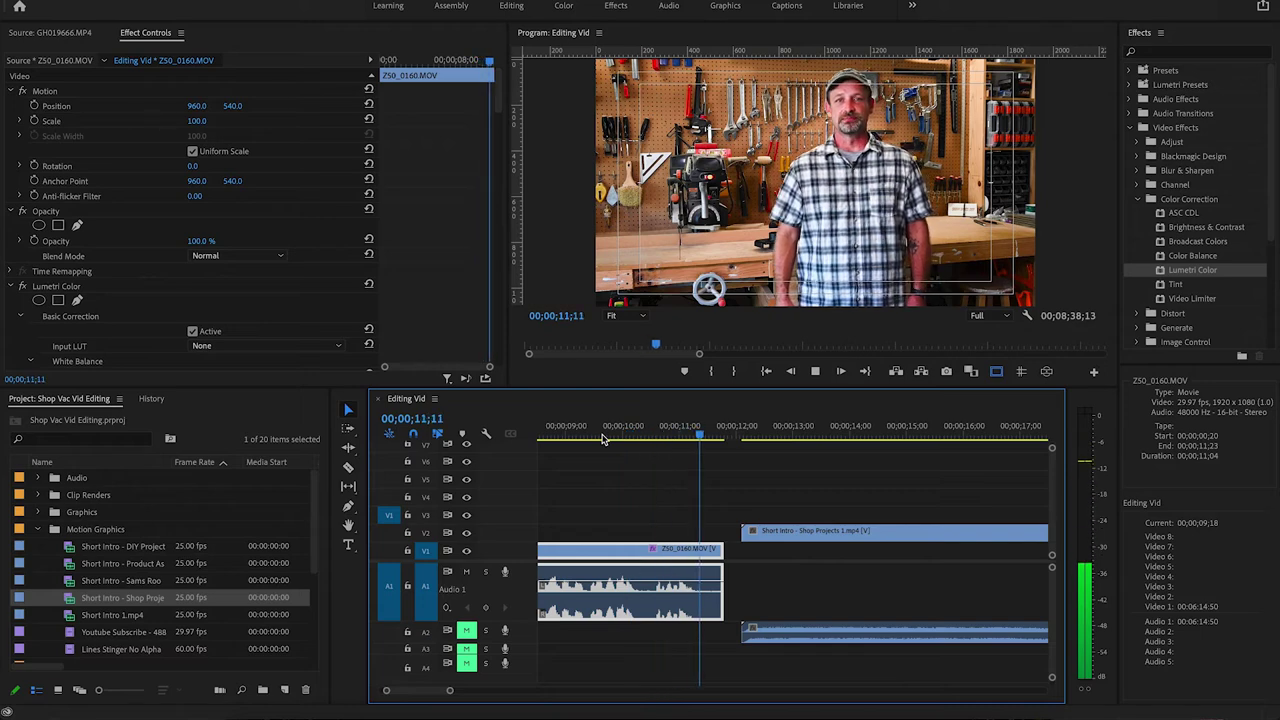
key(space)
drag(722, 549, 710, 550)
- Slide the Short Intro clip earlier on V2 to start at 00;00;11;02, overlapping Z50_0160.MOV, and place the playhead just before it at 00;00;10;28
drag(837, 531, 793, 536)
drag(790, 537, 735, 537)
click(681, 433)
drag(681, 440, 676, 434)
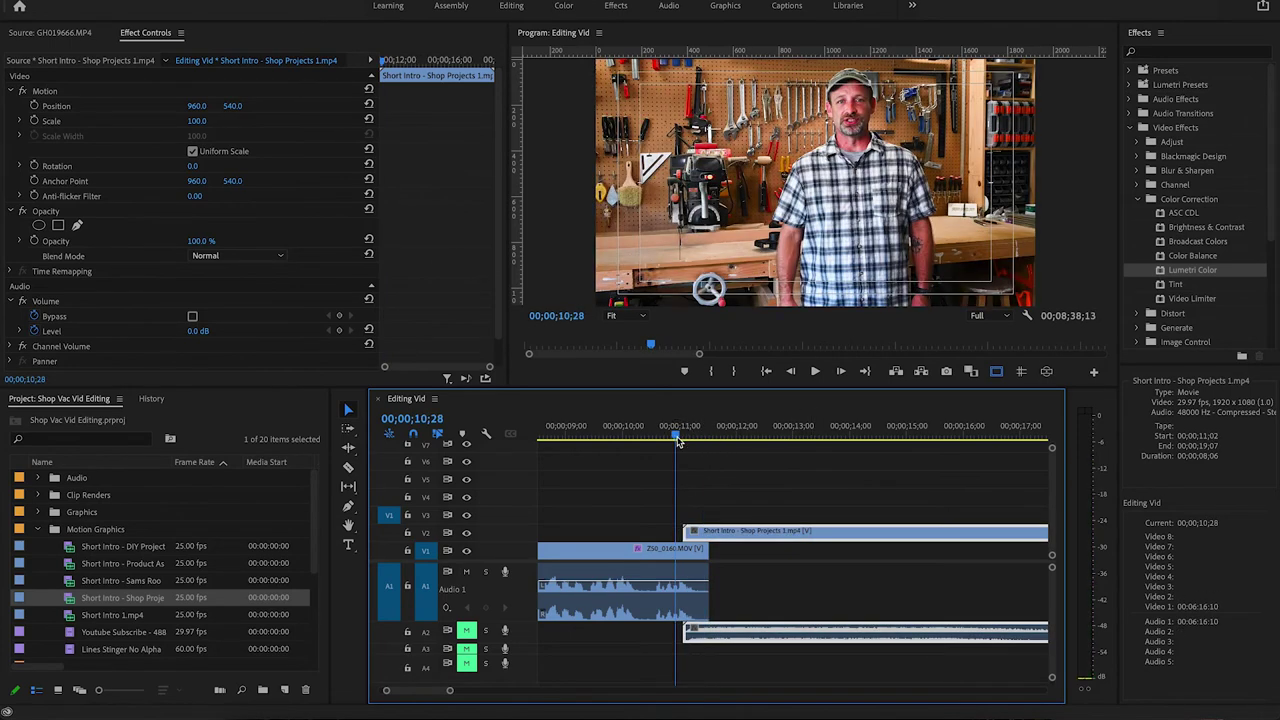
- Unmute and enlarge audio track A2, then lower the Short Intro clip's audio level to -8.2 dB while checking playback
drag(516, 652, 518, 674)
key(space)
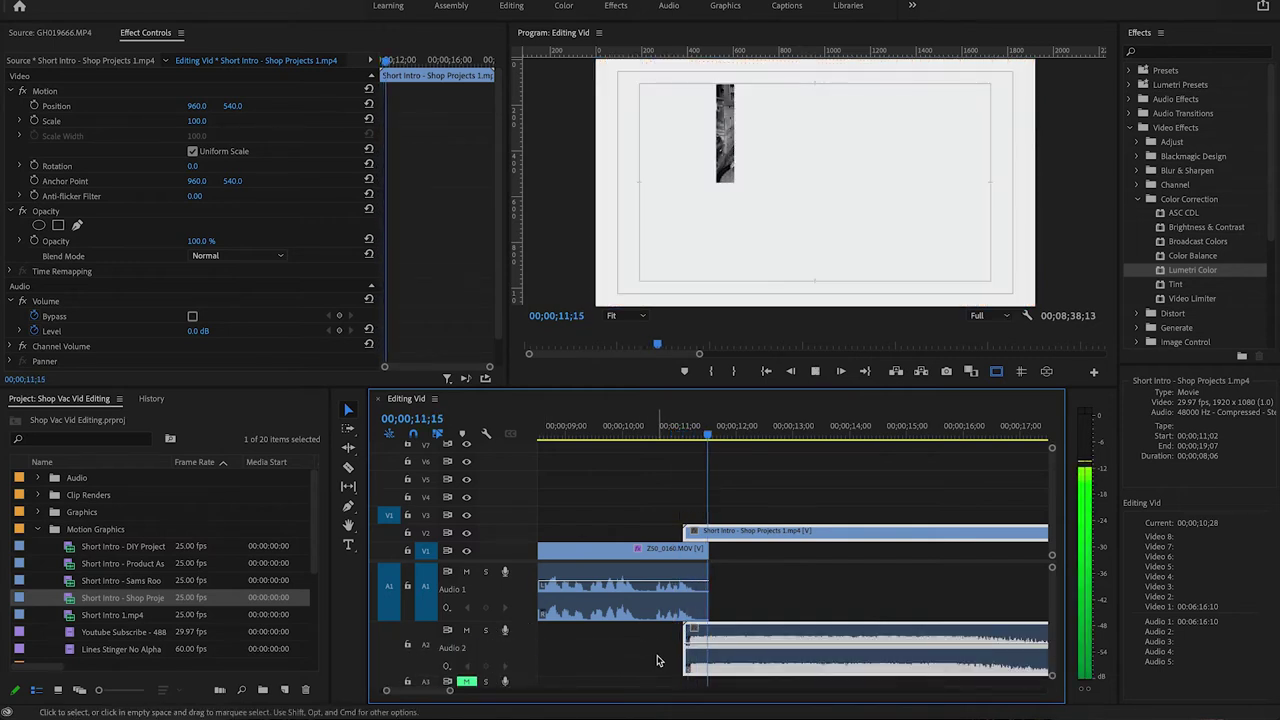
click(745, 437)
click(709, 437)
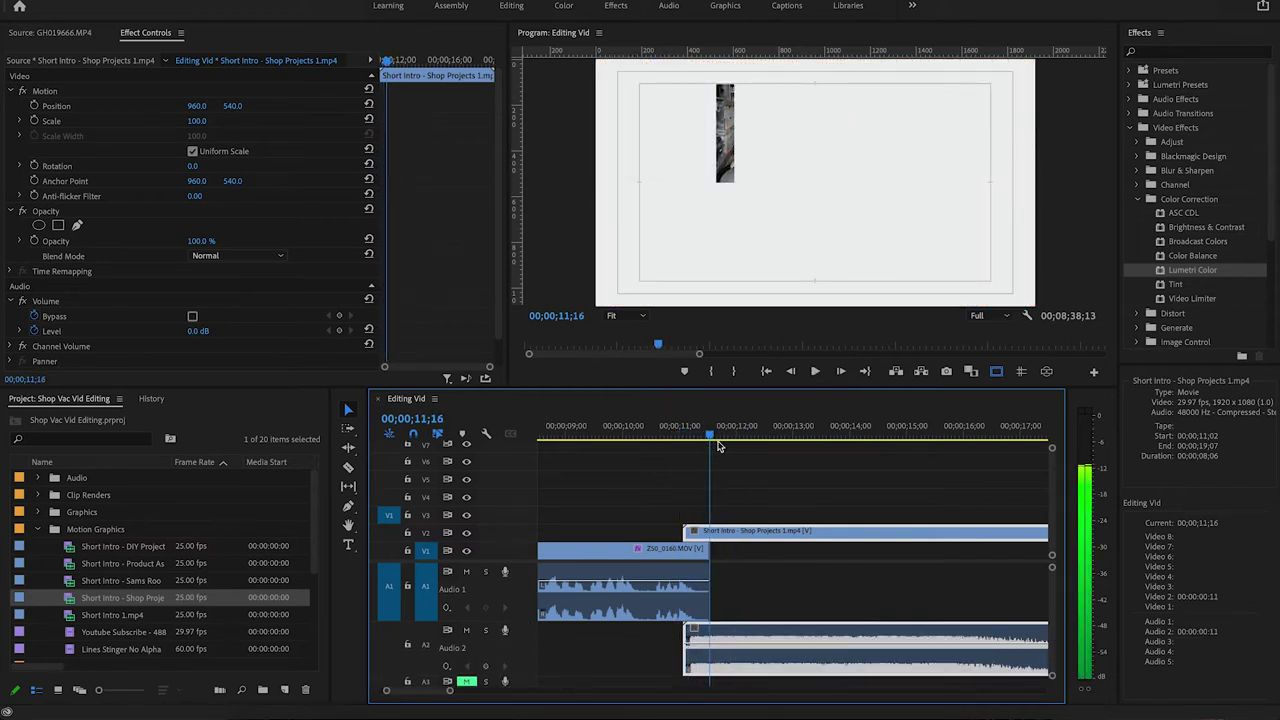
drag(768, 636, 765, 660)
key(space)
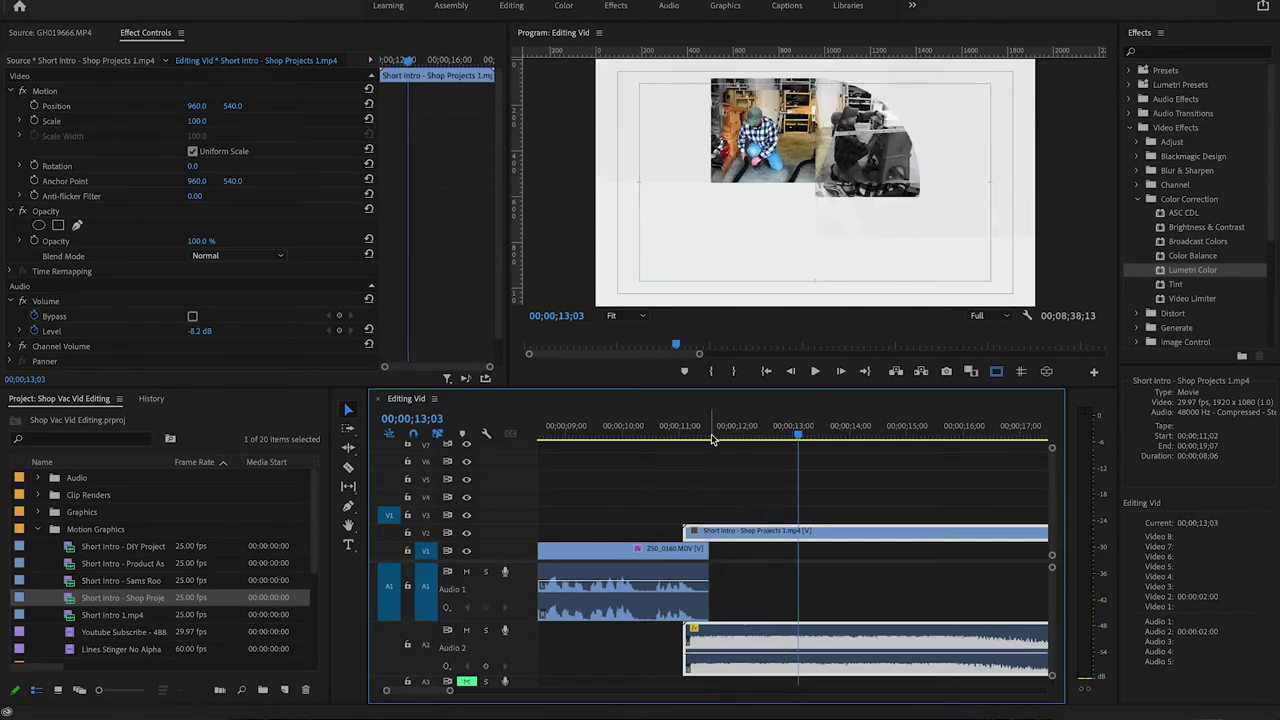
- Enlarge video track V2, replay the transition from 00;00;10;29, and place the playhead at the Short Intro clip's start, 00;00;11;02
click(678, 430)
scroll(690, 528, up, 3)
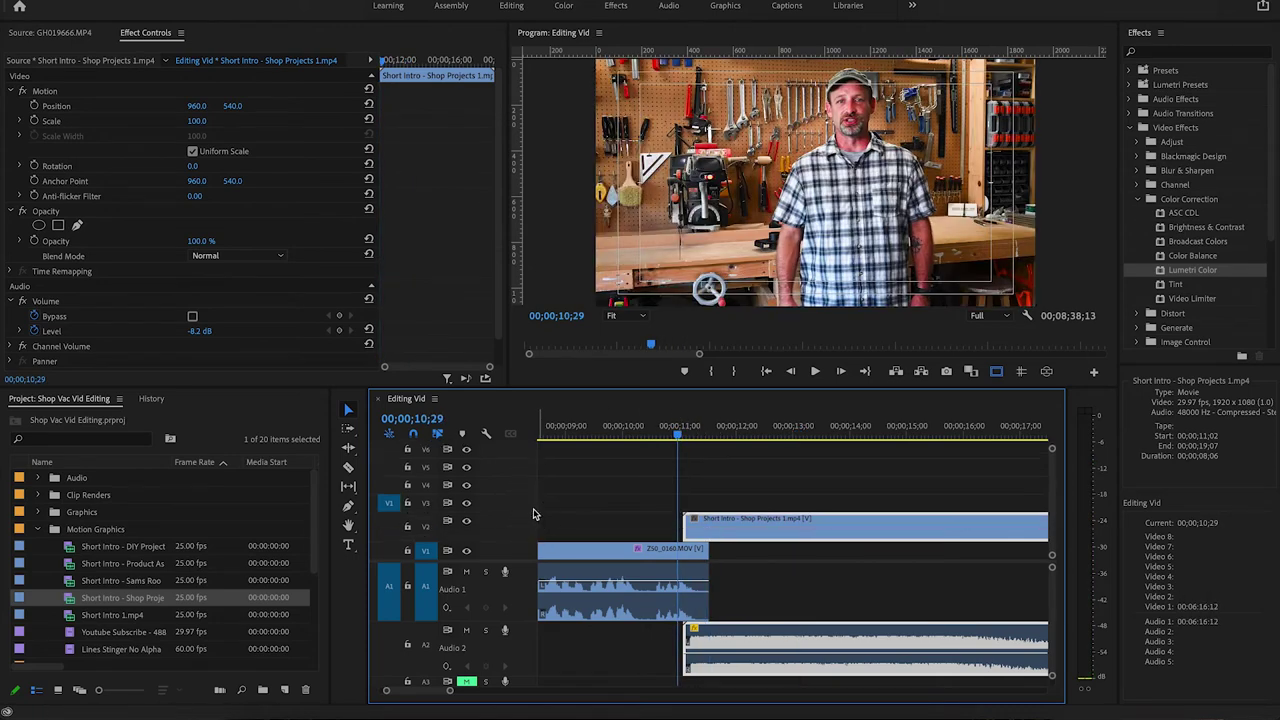
key(space)
key(space)
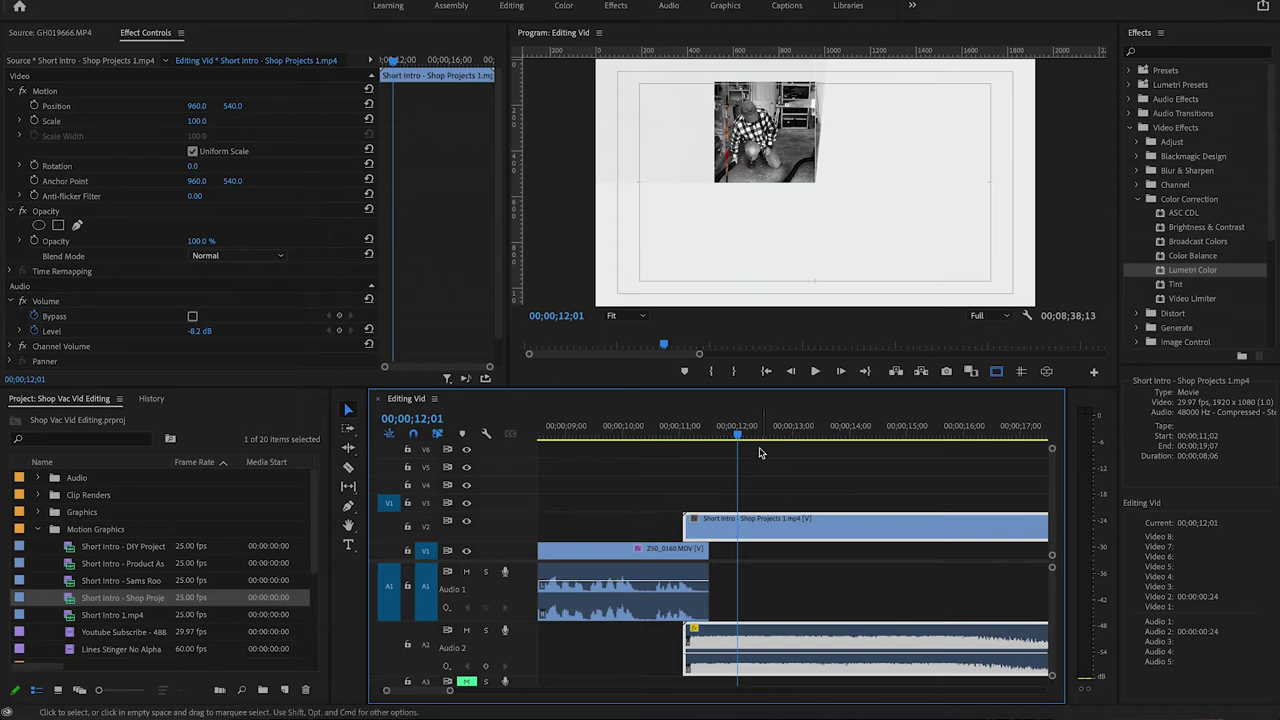
drag(737, 434, 682, 440)
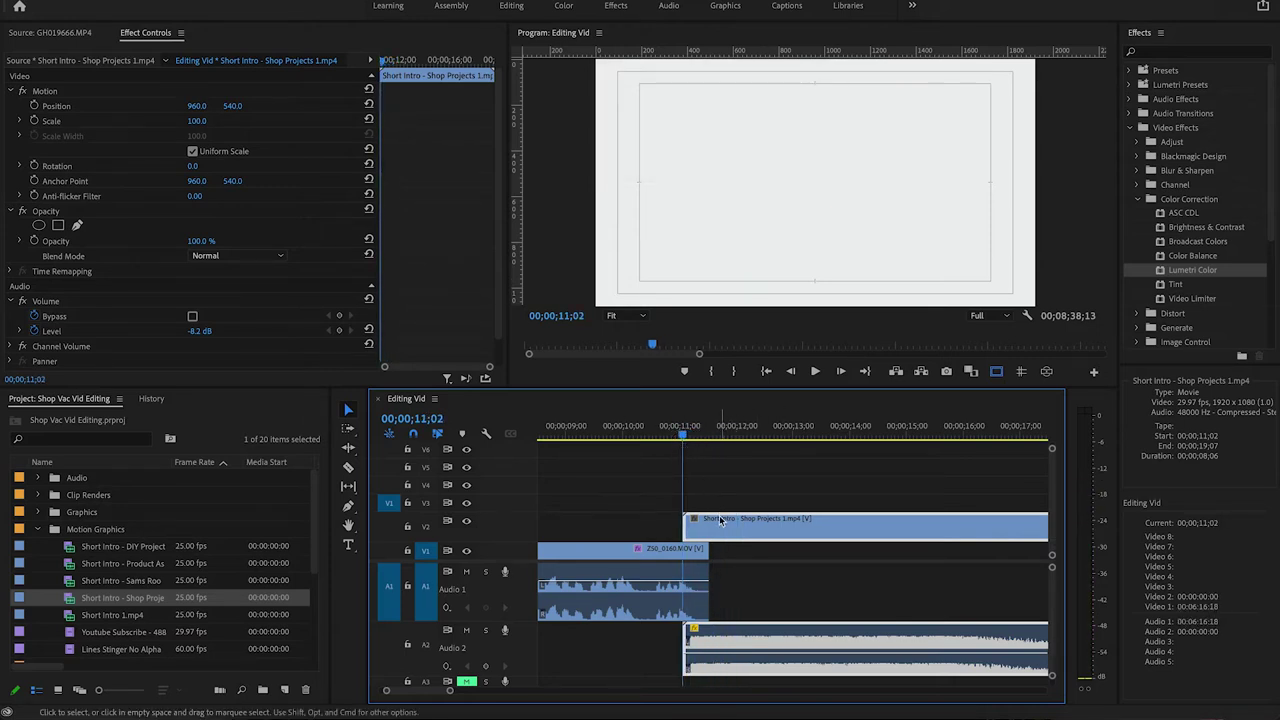
scroll(404, 306, down, 1)
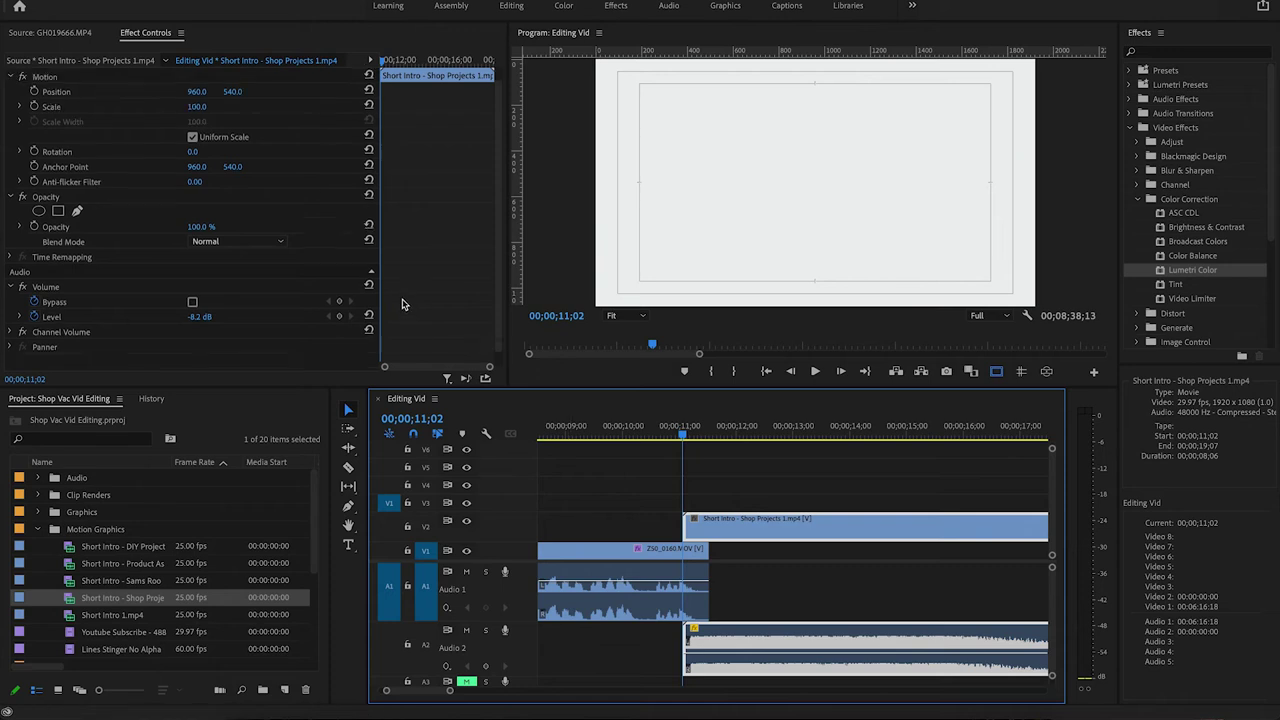
- Save the project, then start an Opacity animation on the Short Intro clip with a 0% keyframe at 00;00;11;02
scroll(404, 306, up, 1)
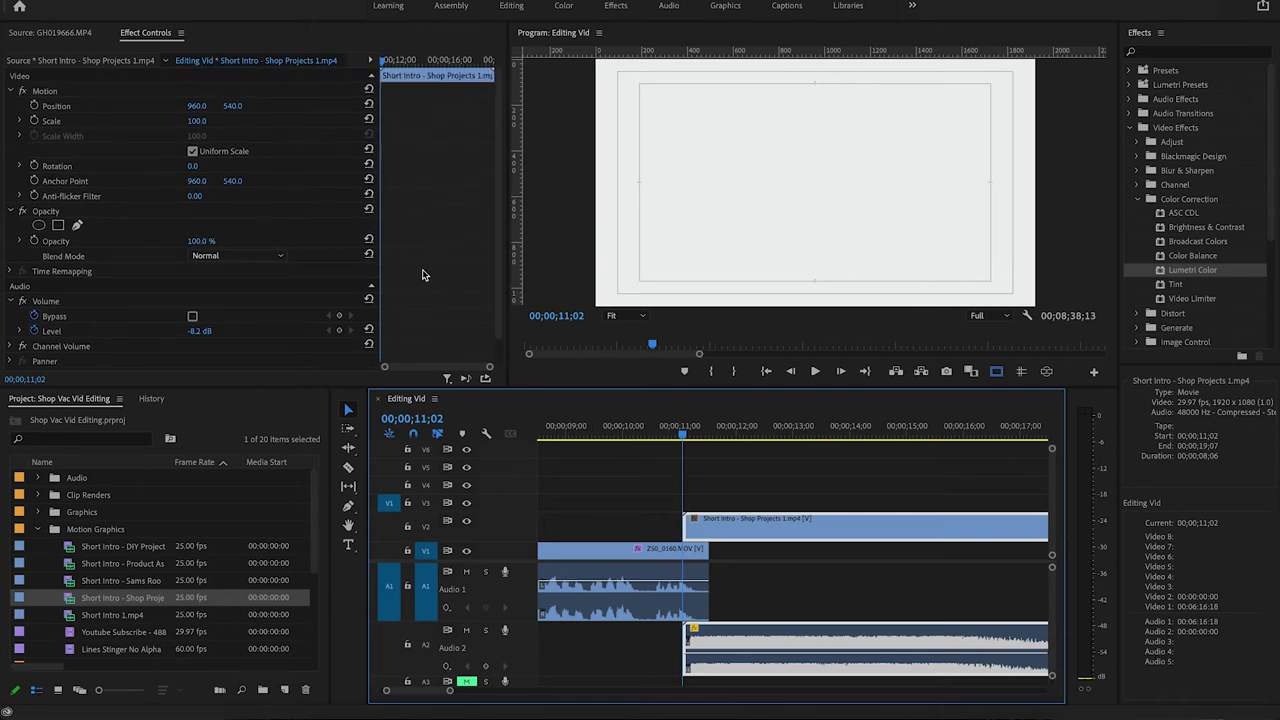
key(space)
key(ctrl+s)
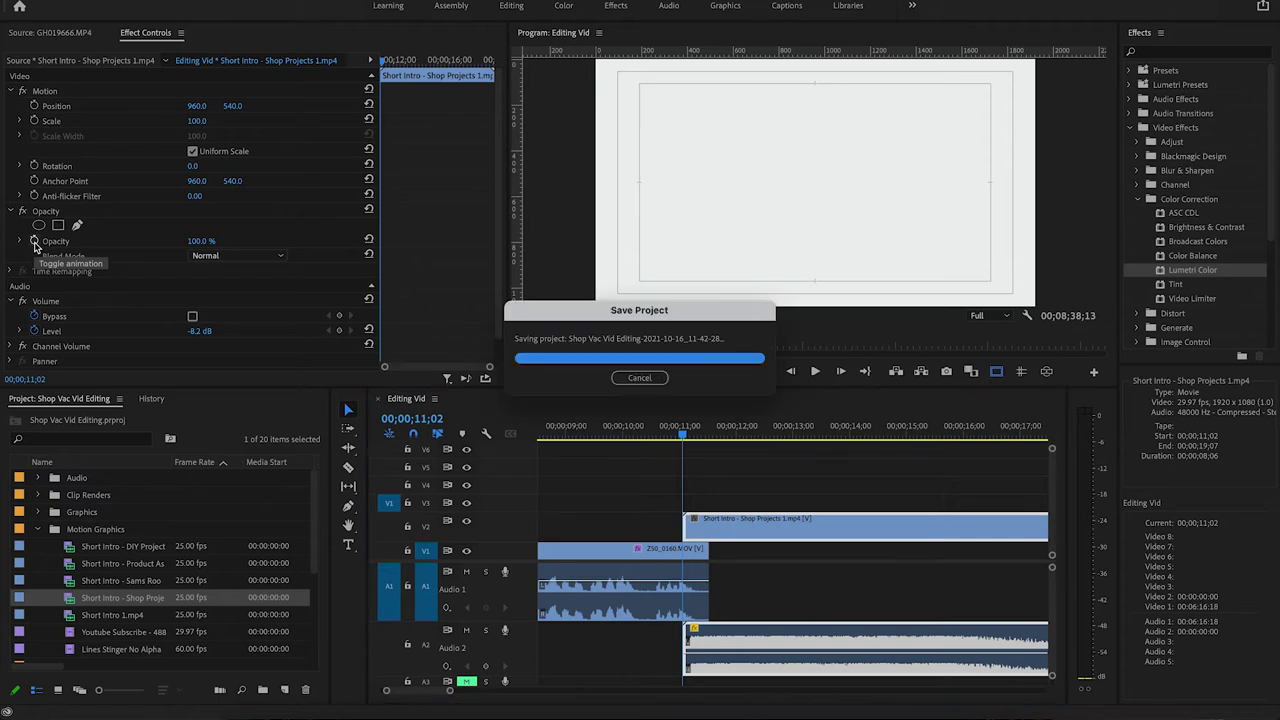
click(35, 242)
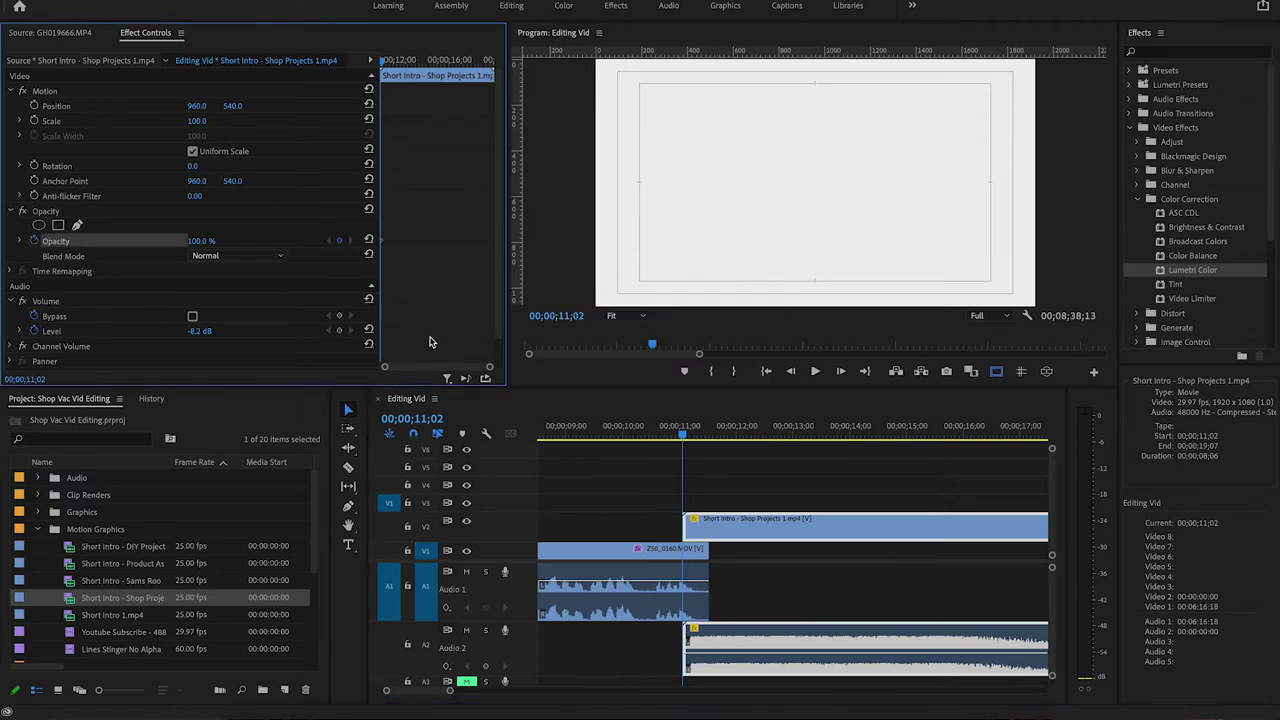
drag(373, 388, 373, 427)
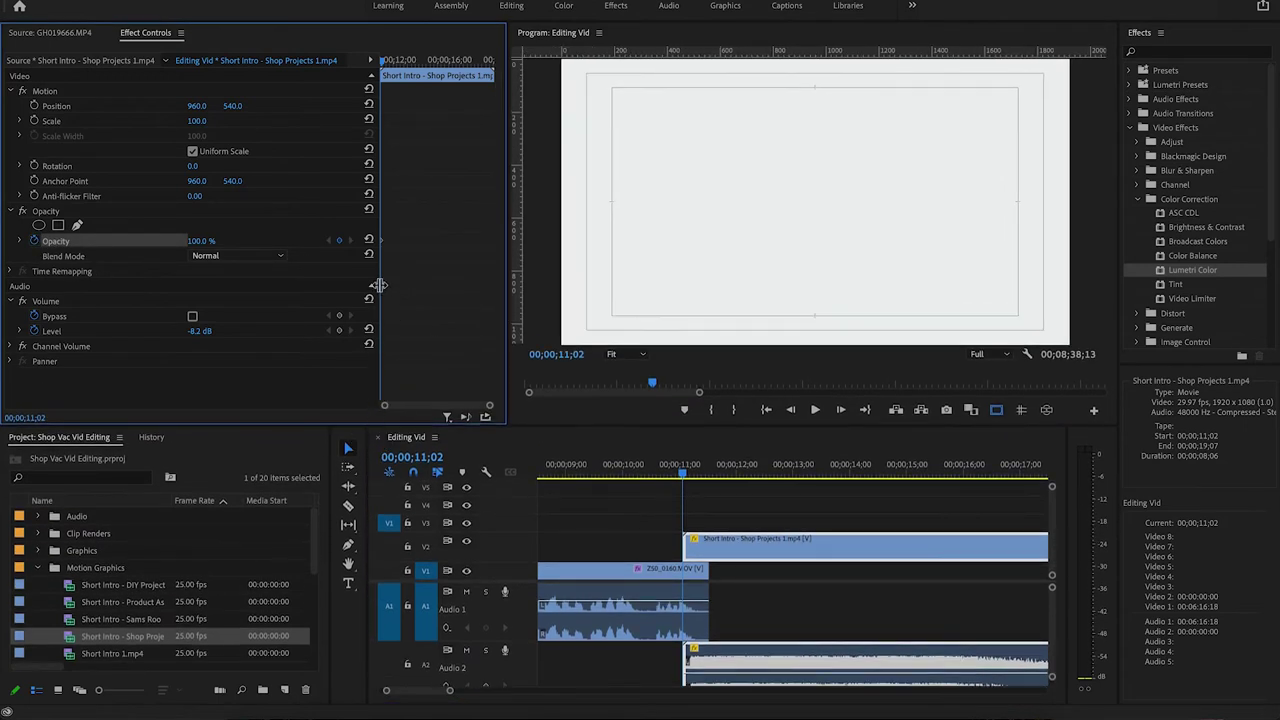
click(340, 244)
click(202, 241)
key(Return)
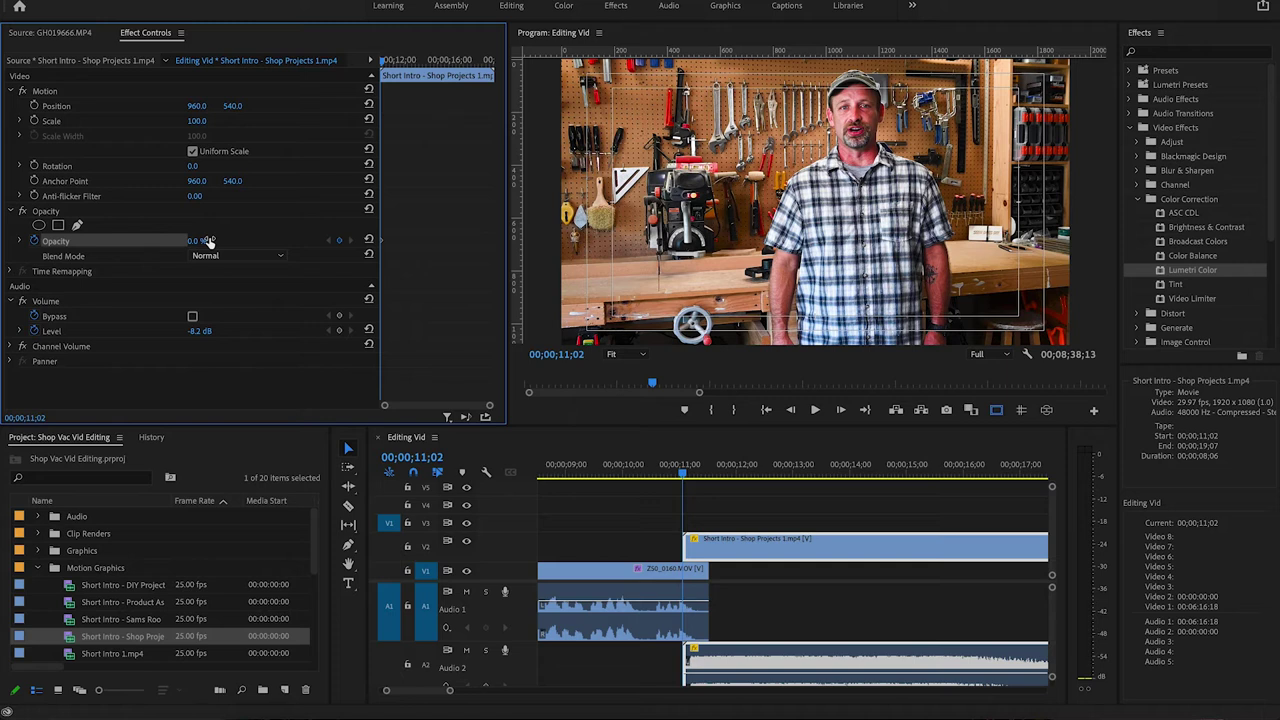
- Complete the Short Intro clip's fade-in with a 100% Opacity keyframe at 00;00;11;12
key(space)
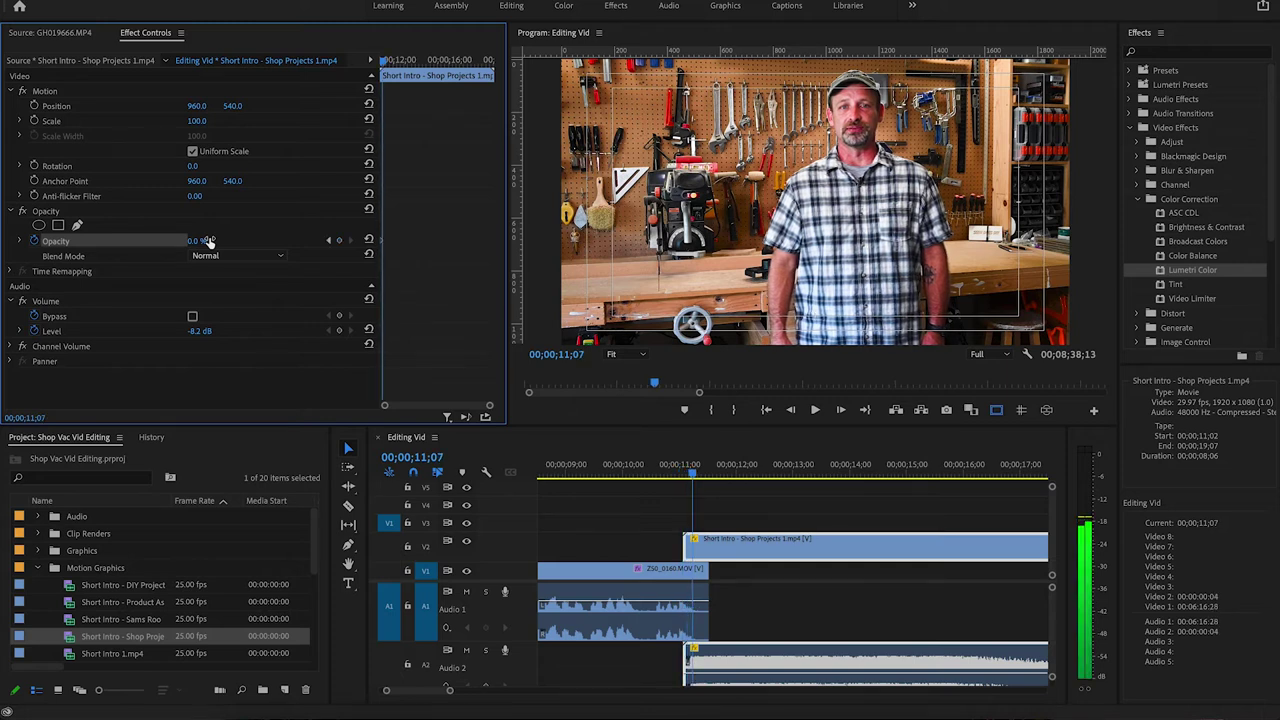
click(205, 239)
text(100)
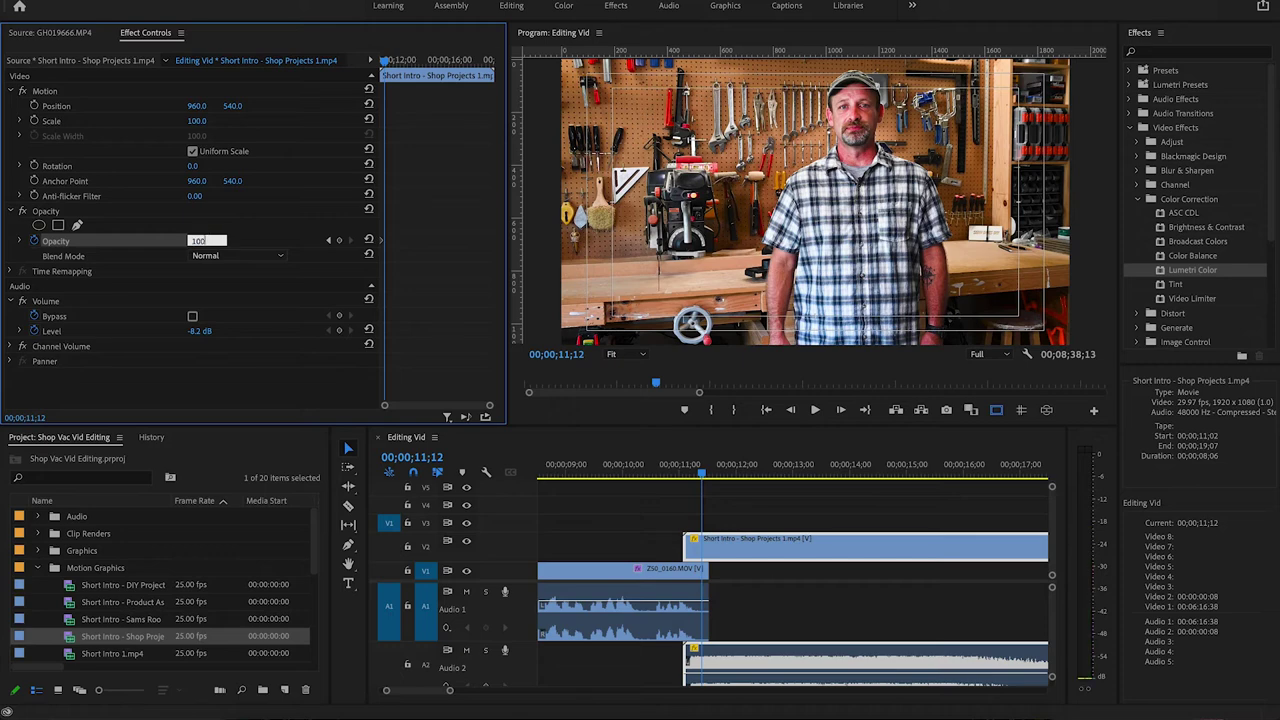
key(Return)
- Play the fade-in from 00;00;10;24, then play the Short Intro clip's last part and stop at 00;00;17;22
drag(703, 467, 670, 484)
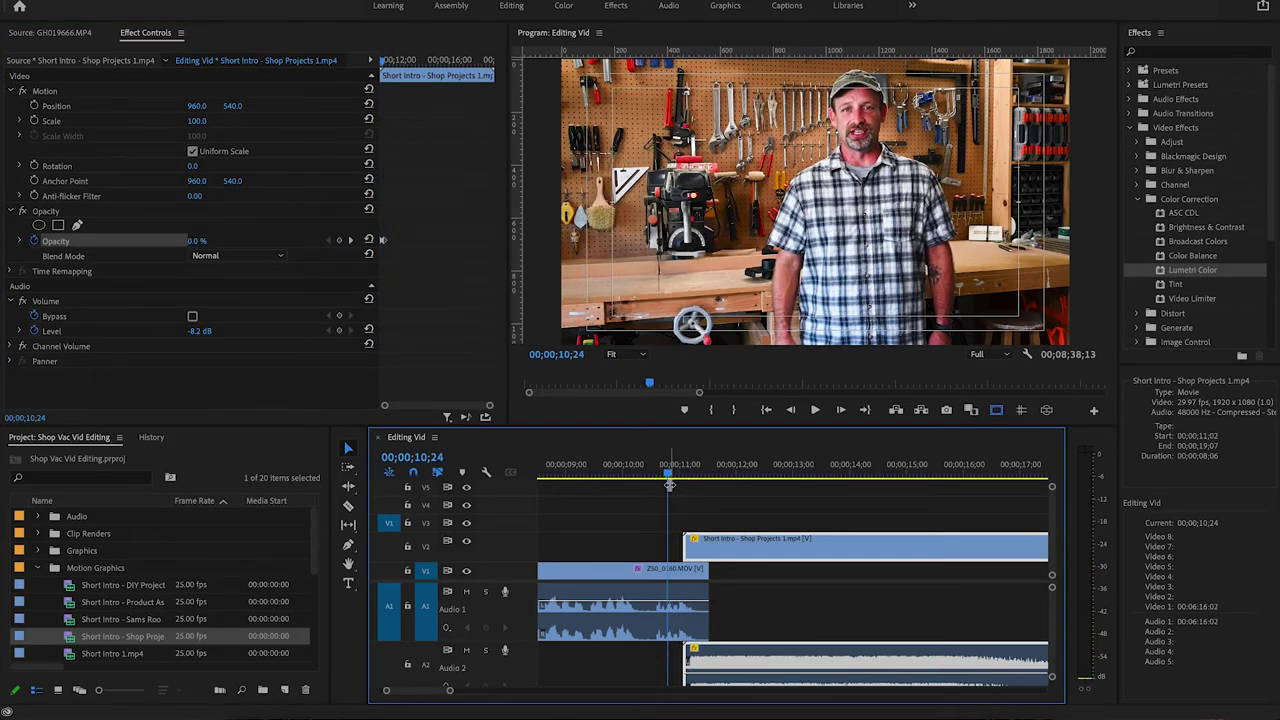
key(space)
key(space)
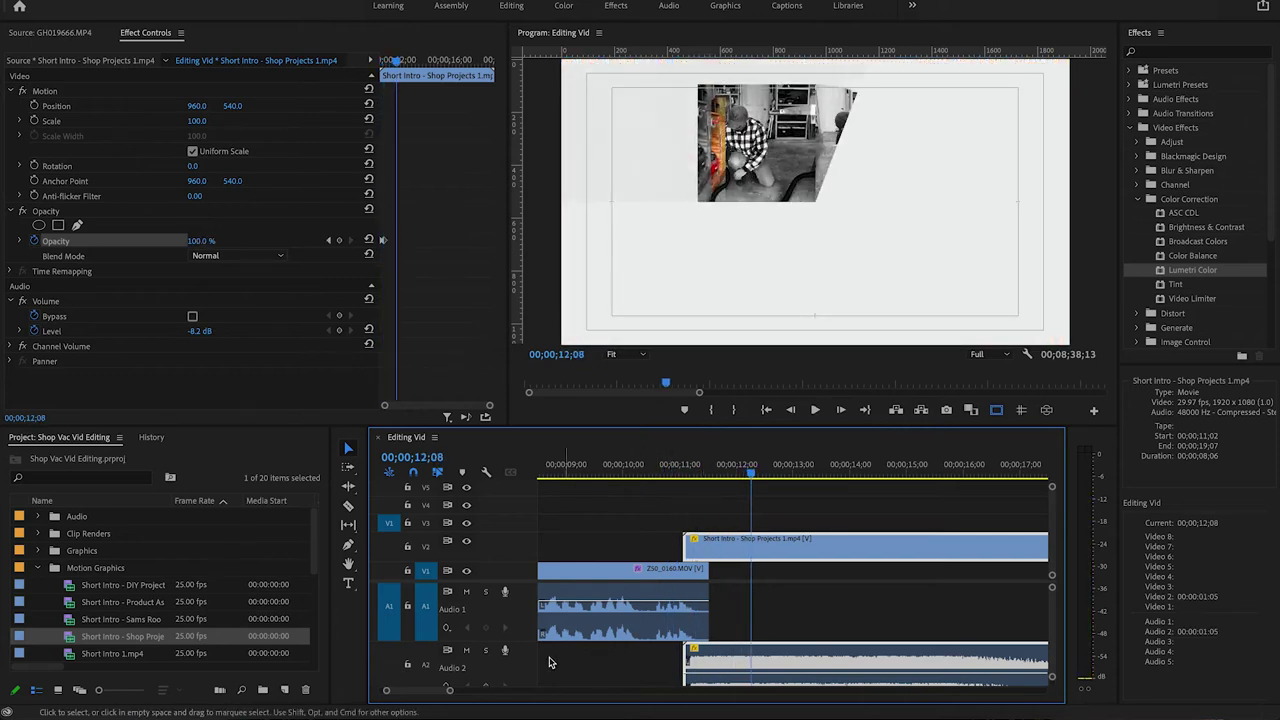
drag(425, 689, 428, 689)
drag(608, 471, 686, 472)
key(space)
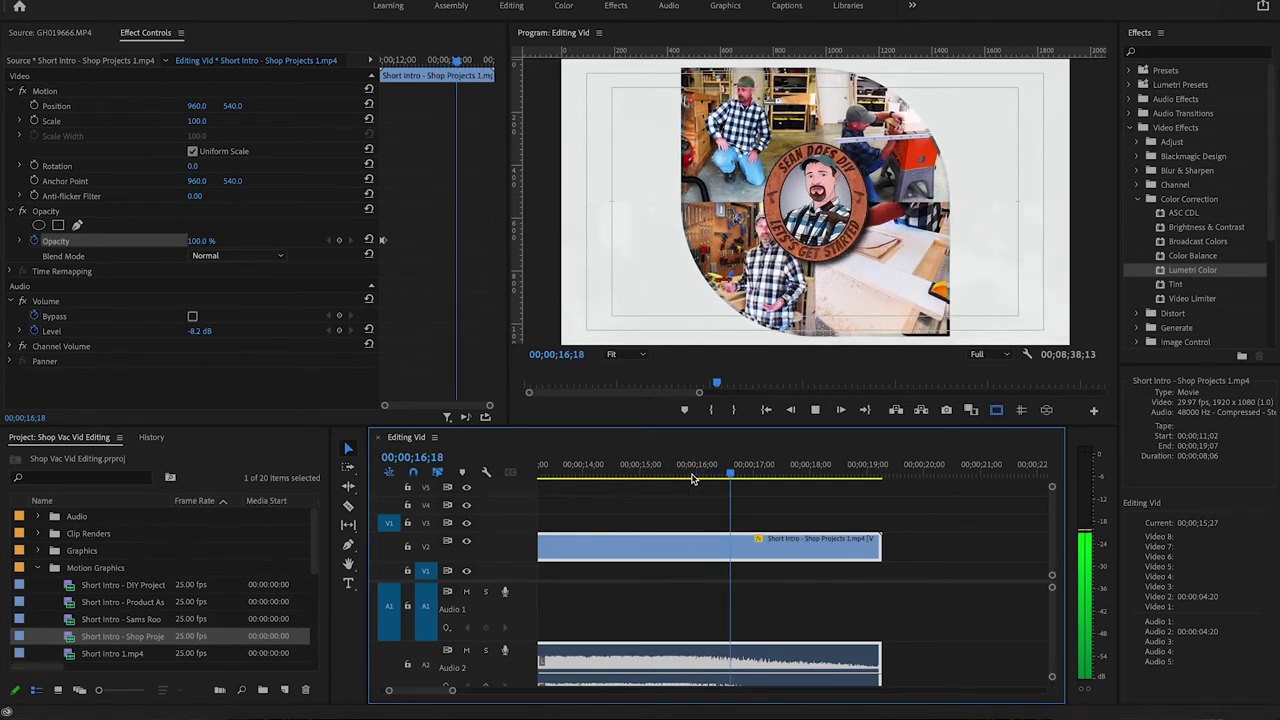
key(space)
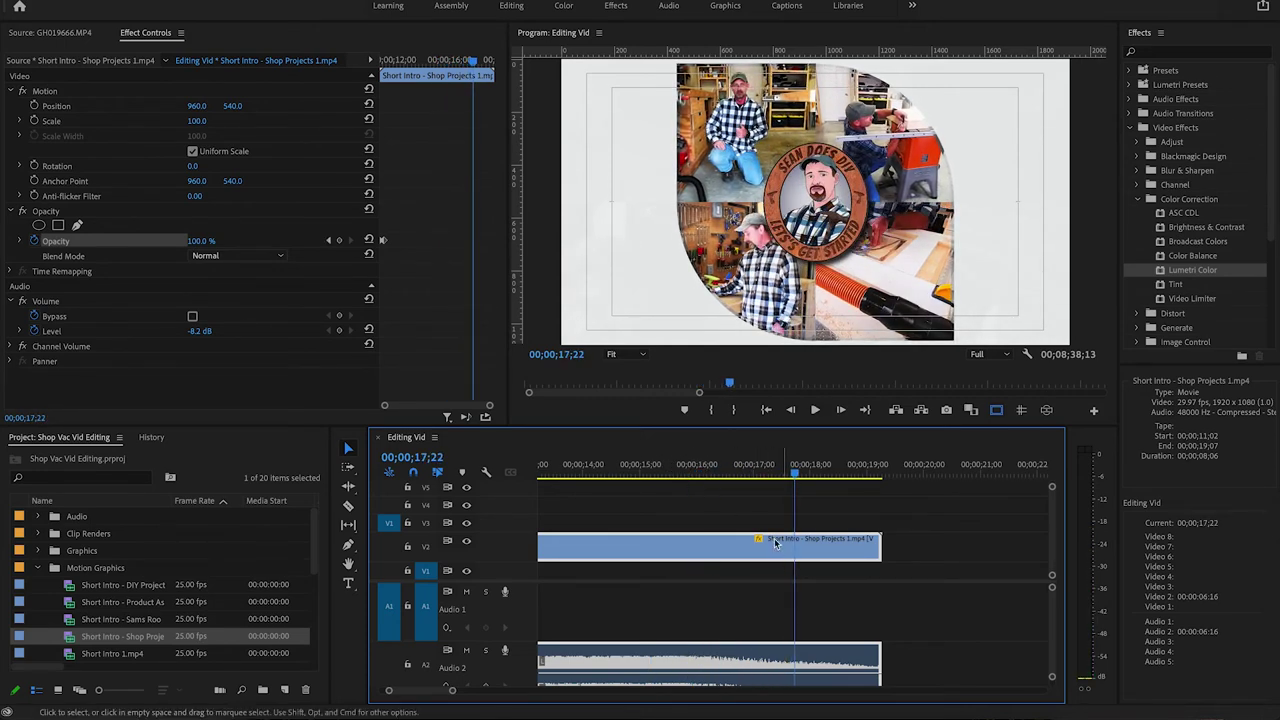
- Keyframe the Short Intro clip's fade-out with Opacity at 100% at 00;00;17;22 and 0% at 00;00;18;00
click(340, 242)
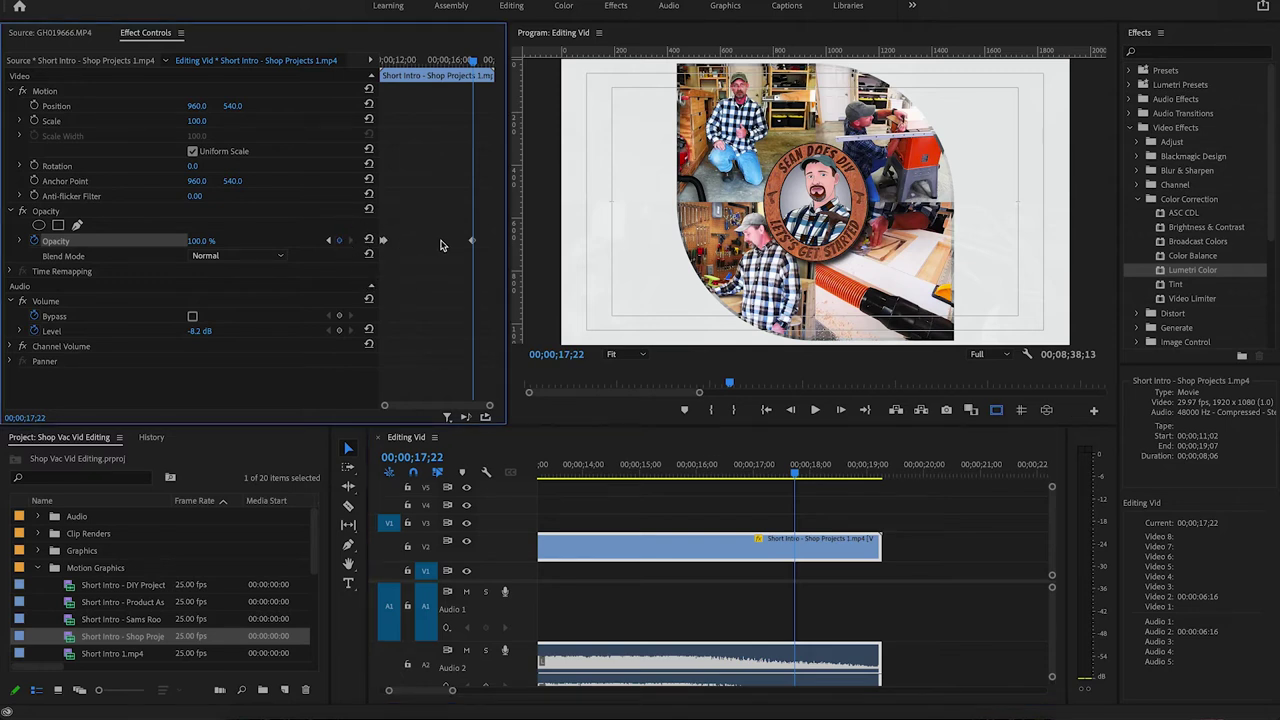
key(Right)
key(Right)
key(Right)
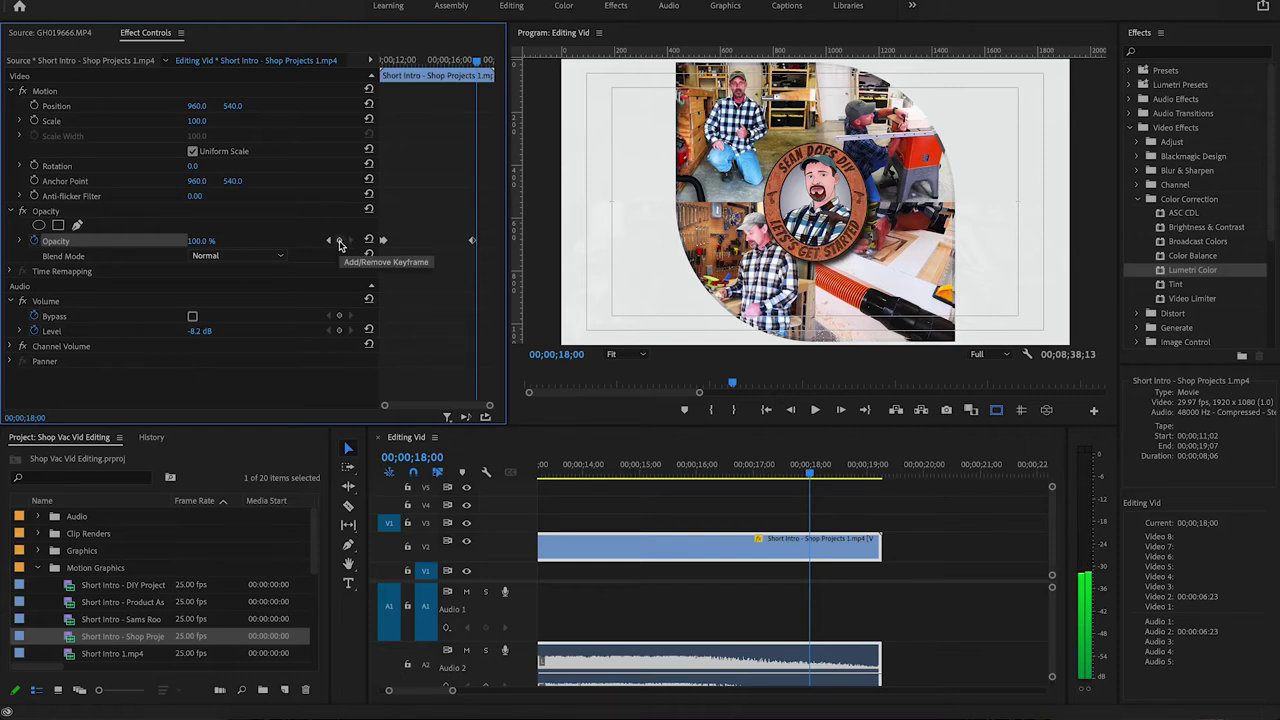
click(202, 241)
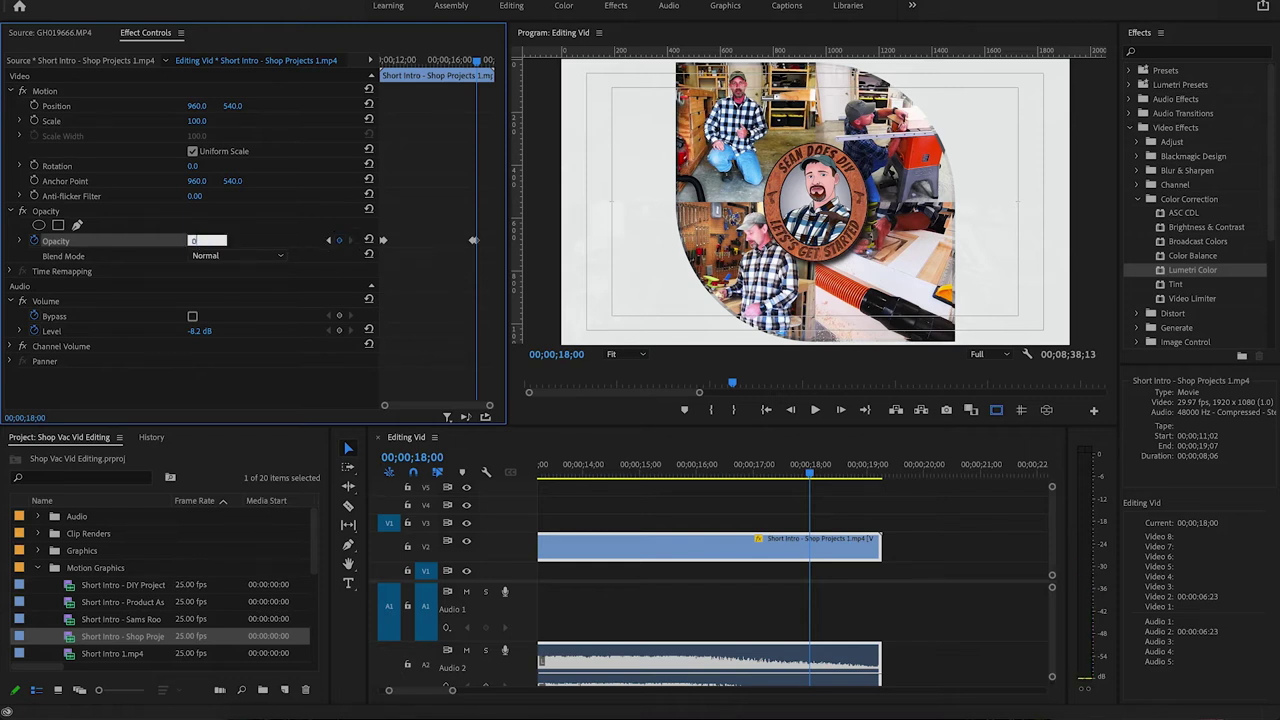
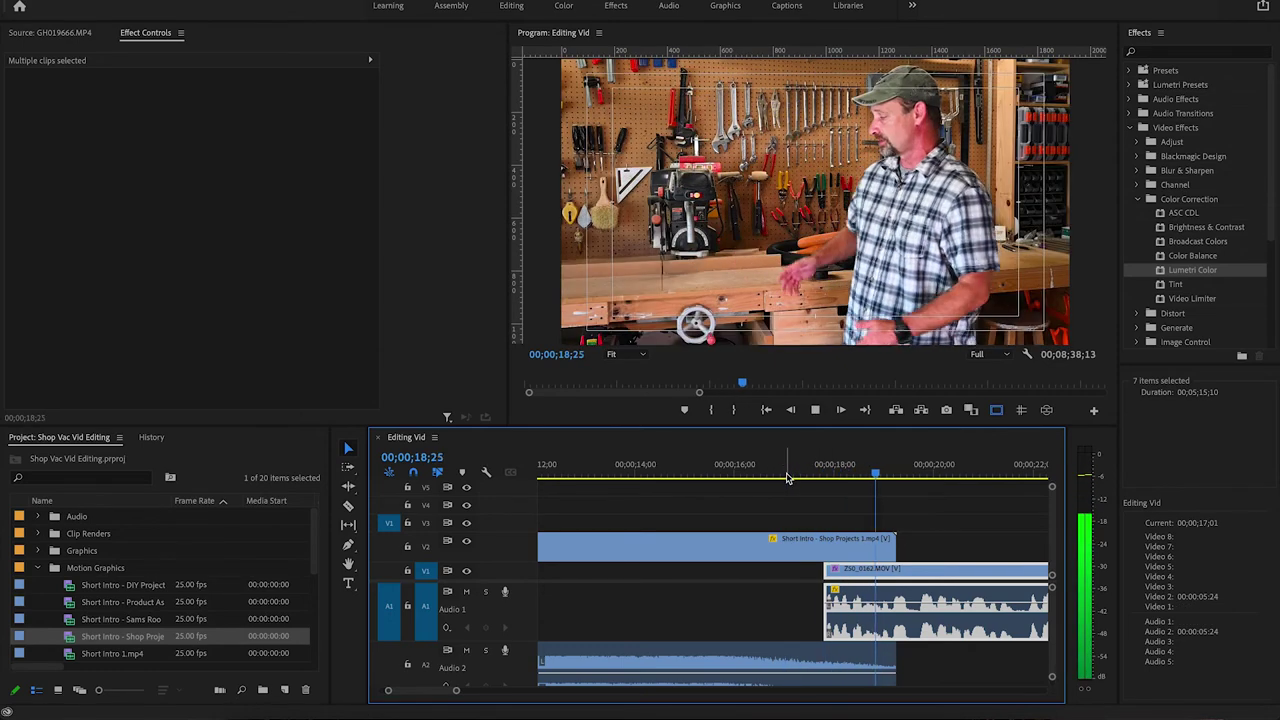
- Ungroup Z50_0162.MOV from its grouped clips and place the playhead at 00;00;17;04
key(space)
mouse_move(459, 695)
mouse_down()
mouse_move(500, 695)
mouse_move(477, 691)
mouse_up()
shift+click(682, 570)
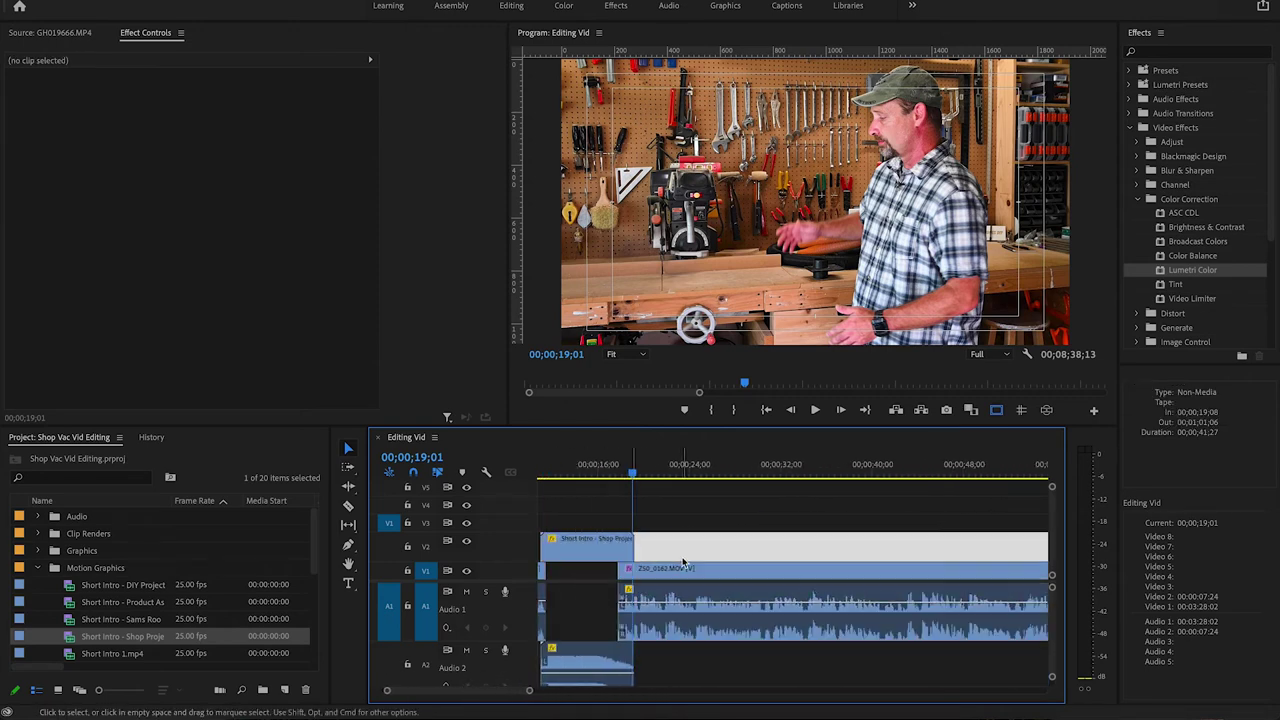
right_click(716, 575)
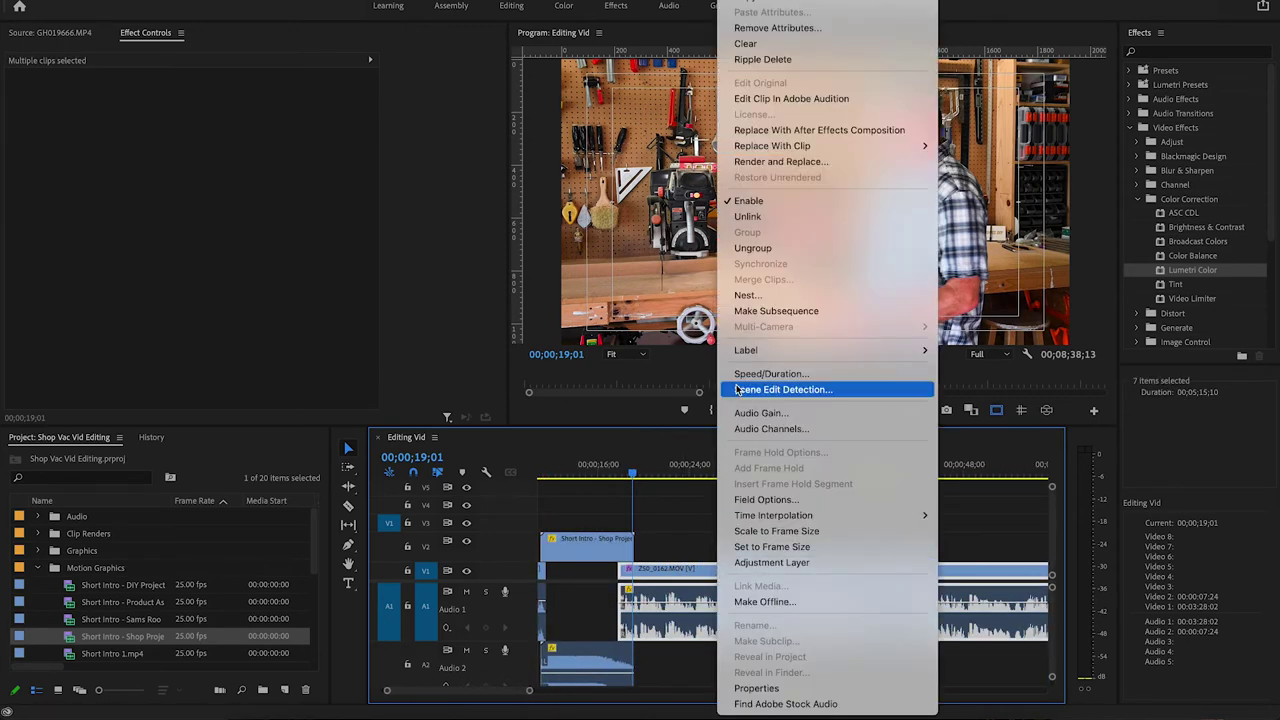
click(646, 452)
drag(630, 466, 611, 470)
key(=)
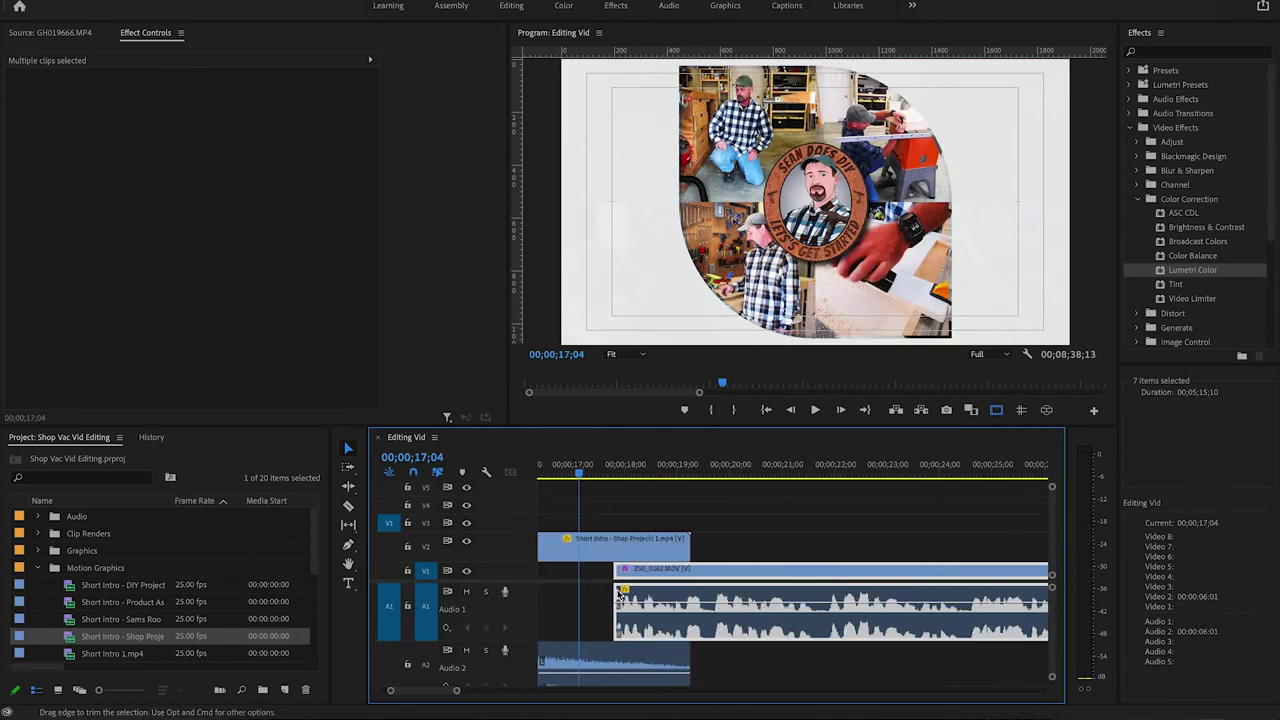
- Extend the start of Z50_0162.MOV back under the Short Intro clip to 00;00;16;20, checking playback along the way
click(626, 576)
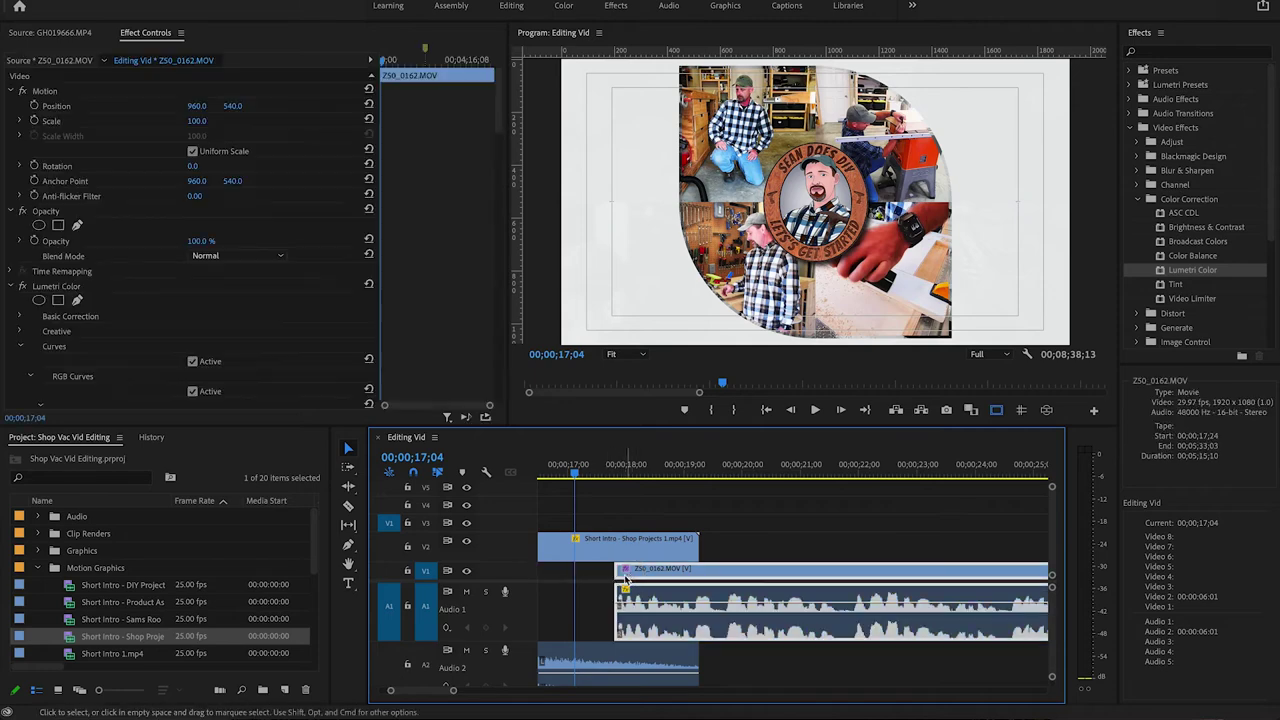
drag(619, 571, 593, 572)
key(space)
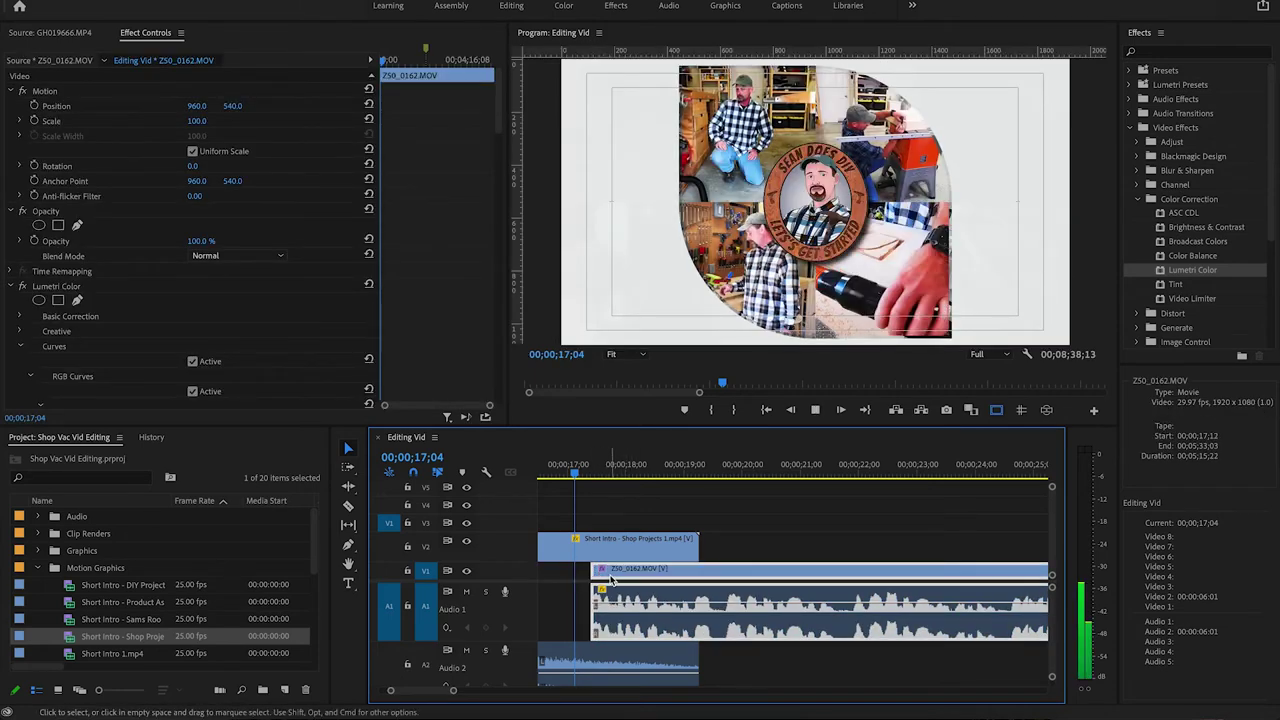
key(space)
drag(594, 574, 549, 574)
scroll(432, 697, up, 2)
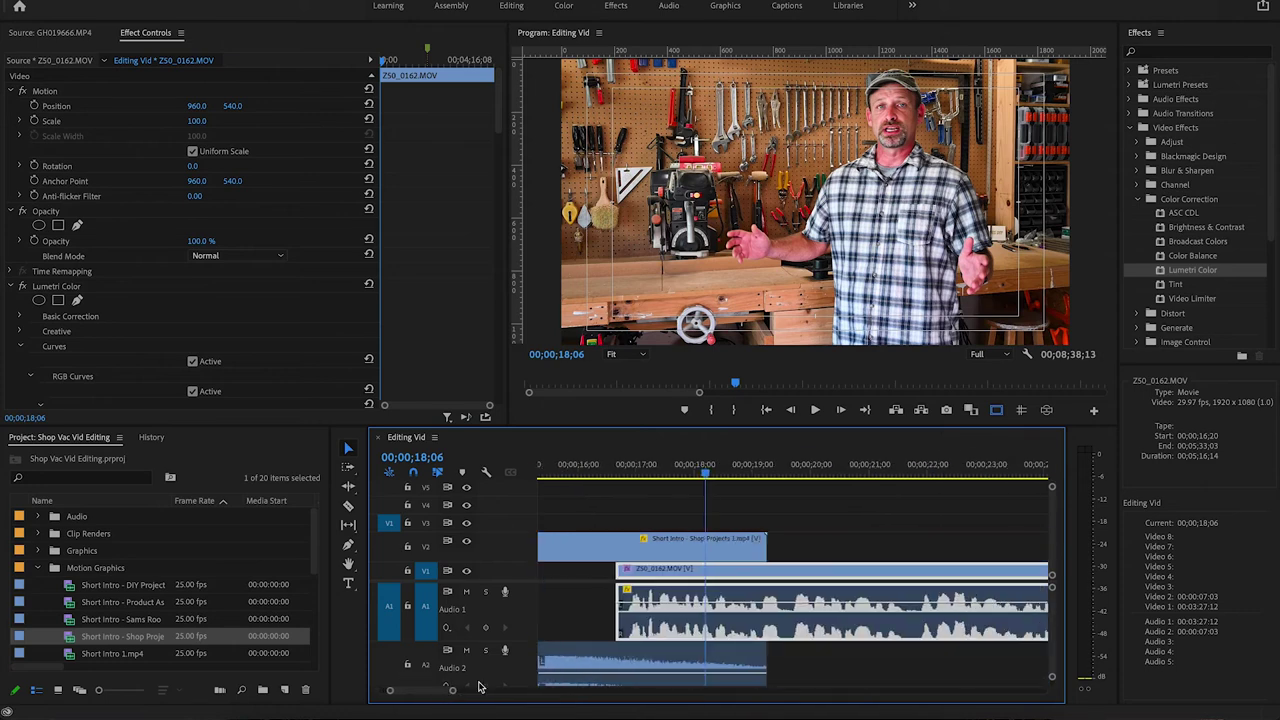
- Replay the overlap from about 00;00;16;18 and place the playhead at 00;00;17;06
click(620, 473)
key(space)
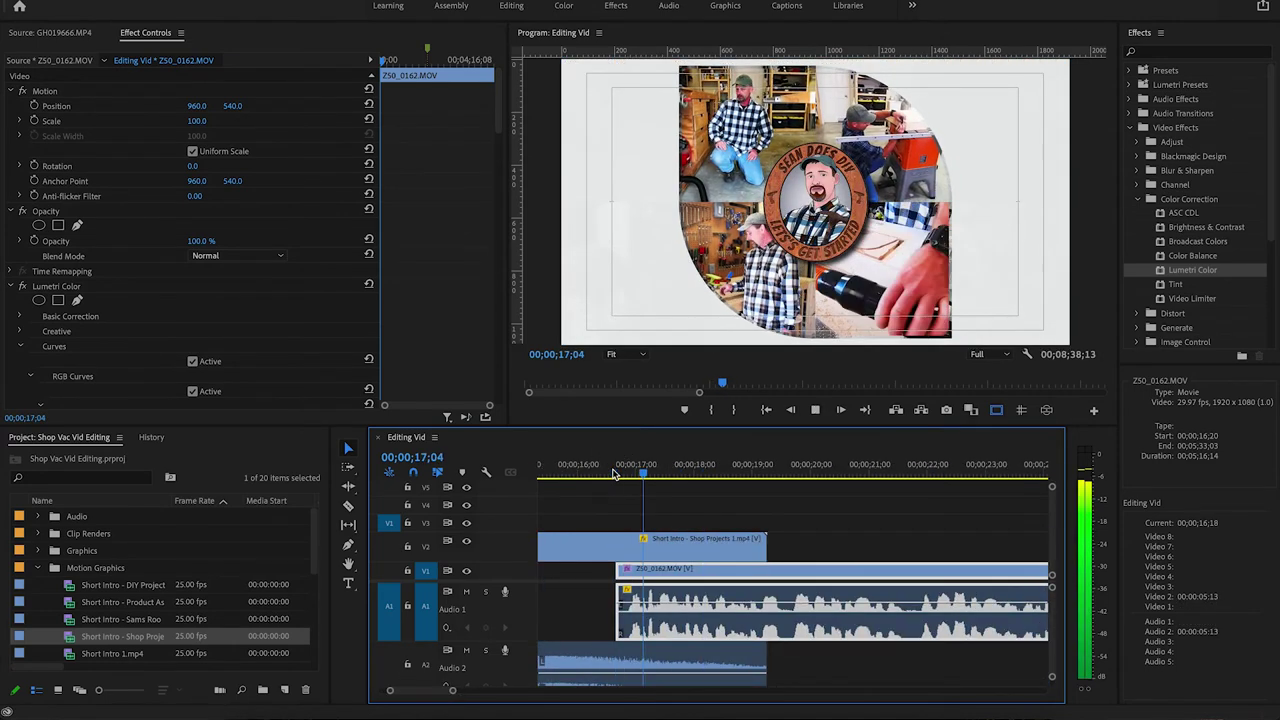
mouse_move(665, 478)
mouse_down()
mouse_move(629, 478)
mouse_move(648, 478)
mouse_up()
drag(620, 572, 600, 574)
- Select Z50_0162.MOV together with MVI_6916.MP4 and the clips above it, and group them again
key(minus)
key(minus)
key(minus)
key(minus)
drag(664, 494, 864, 616)
right_click(801, 543)
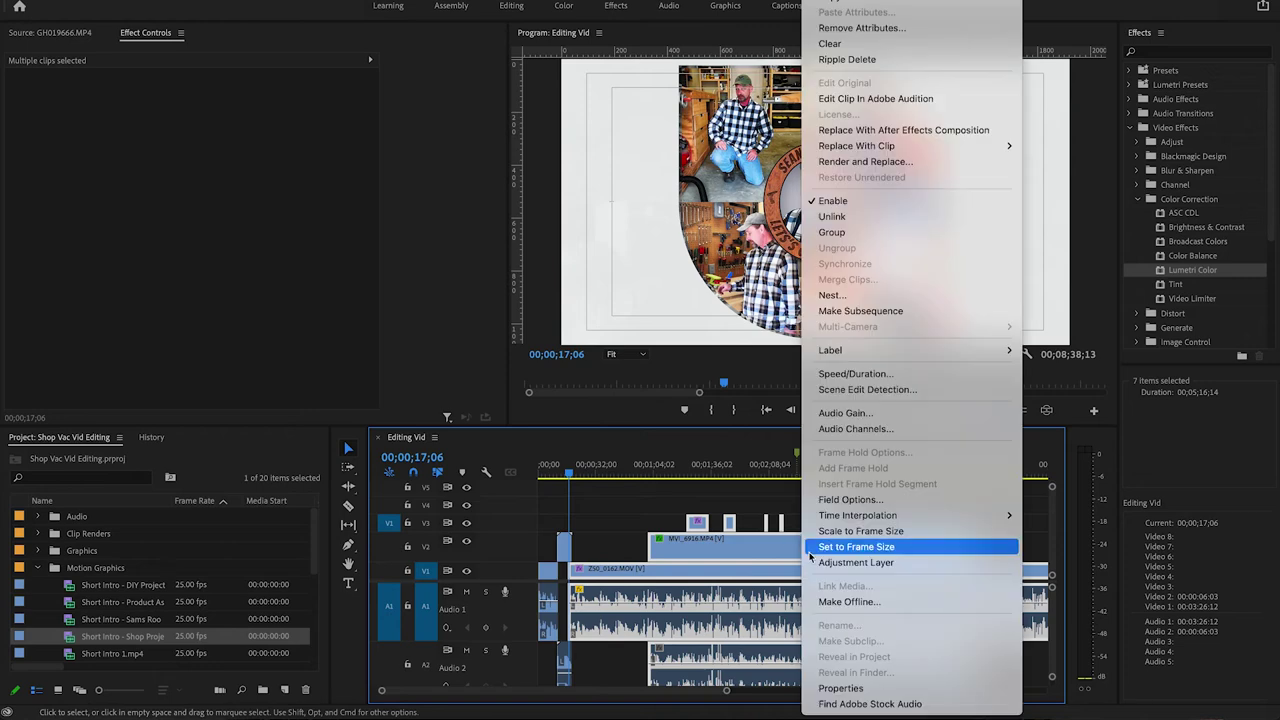
click(860, 232)
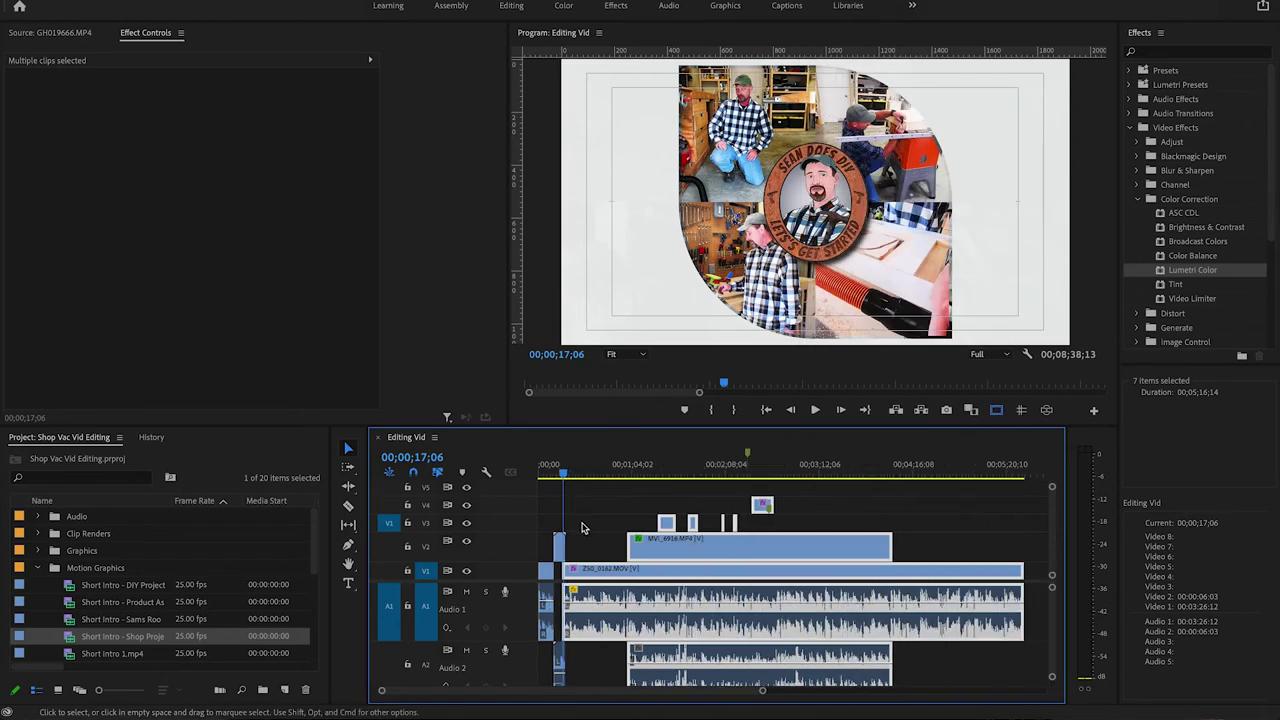
- Slide the grouped clips later so that Z50_0162.MOV starts at about 00;00;17;19 beneath the Short Intro clip's end
key(equal)
key(equal)
key(equal)
key(equal)
mouse_move(465, 690)
mouse_down()
mouse_move(437, 691)
mouse_move(458, 690)
mouse_up()
drag(692, 577, 712, 578)
drag(672, 468, 697, 476)
drag(726, 577, 740, 580)
- Play the transition from the Short Intro clip into Z50_0162.MOV twice, starting at about 00;00;17;03
click(674, 470)
key(space)
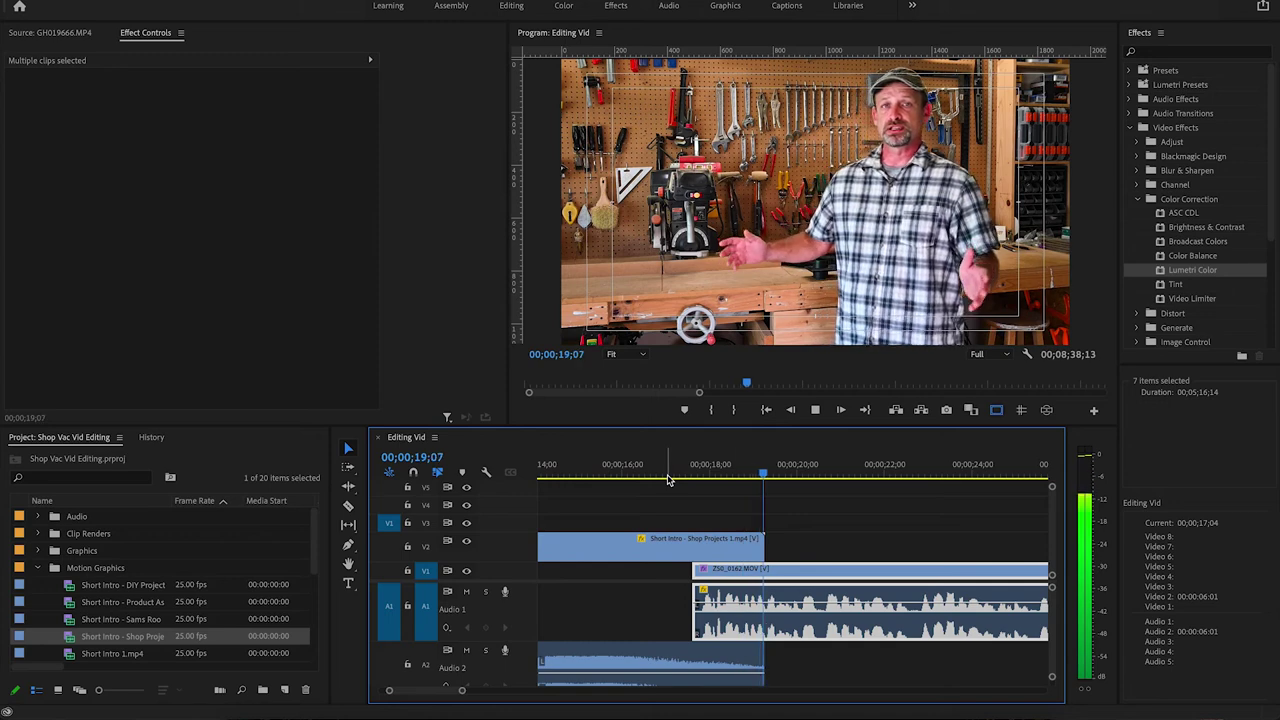
click(669, 480)
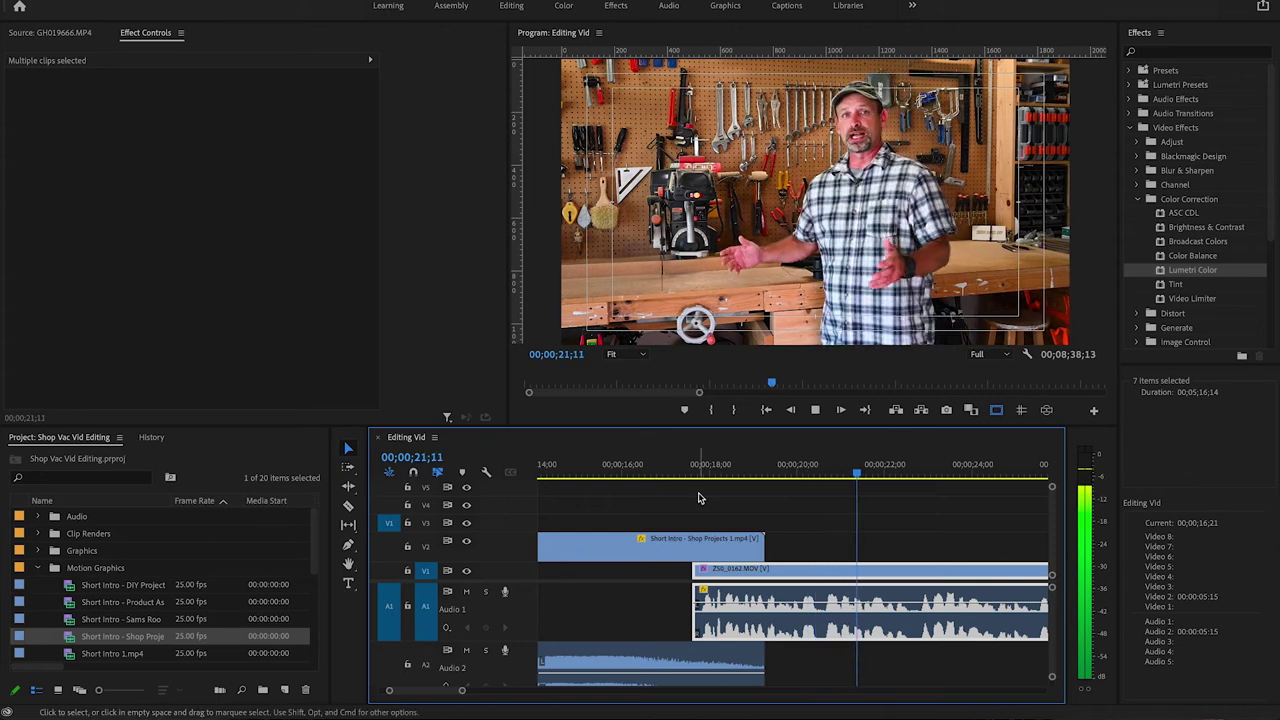
key(space)
- Review the wider sequence and play the opening from 00;00;08;15 into the Short Intro clip, stopping at 00;00;11;27
key(minus)
key(minus)
key(minus)
key(minus)
key(minus)
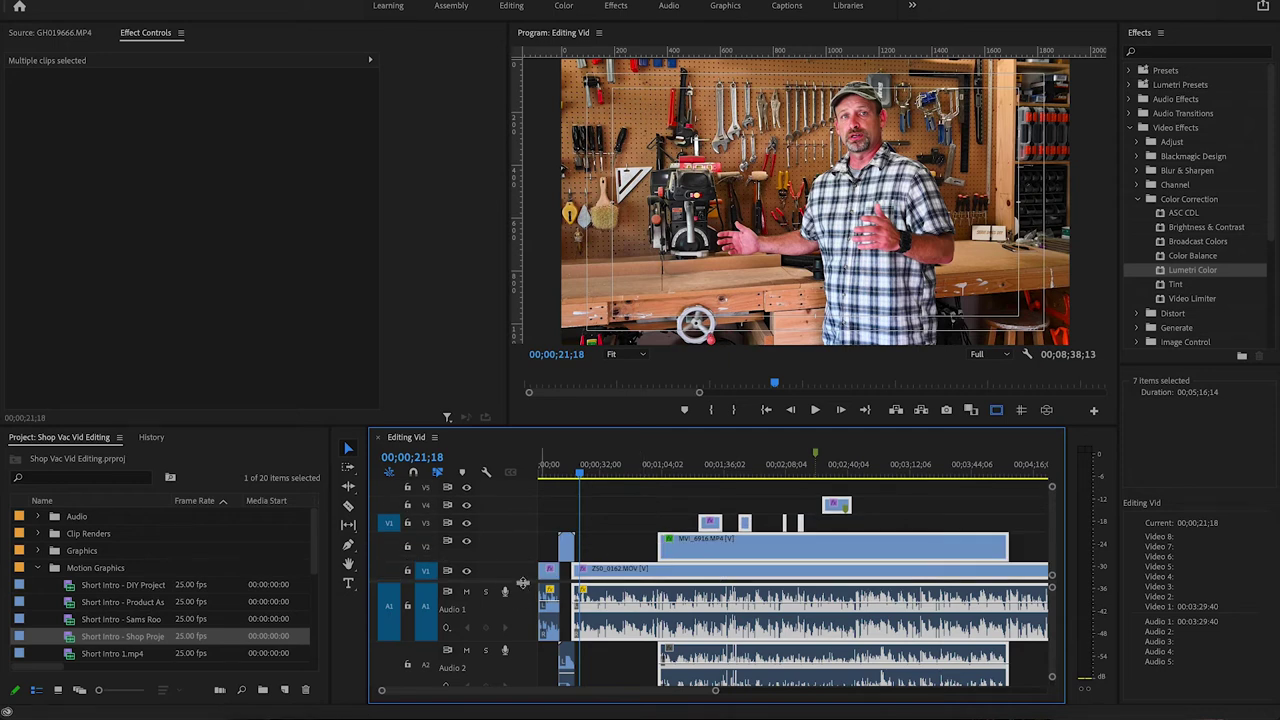
scroll(522, 583, up, 2)
key(space)
key(space)
drag(585, 475, 557, 478)
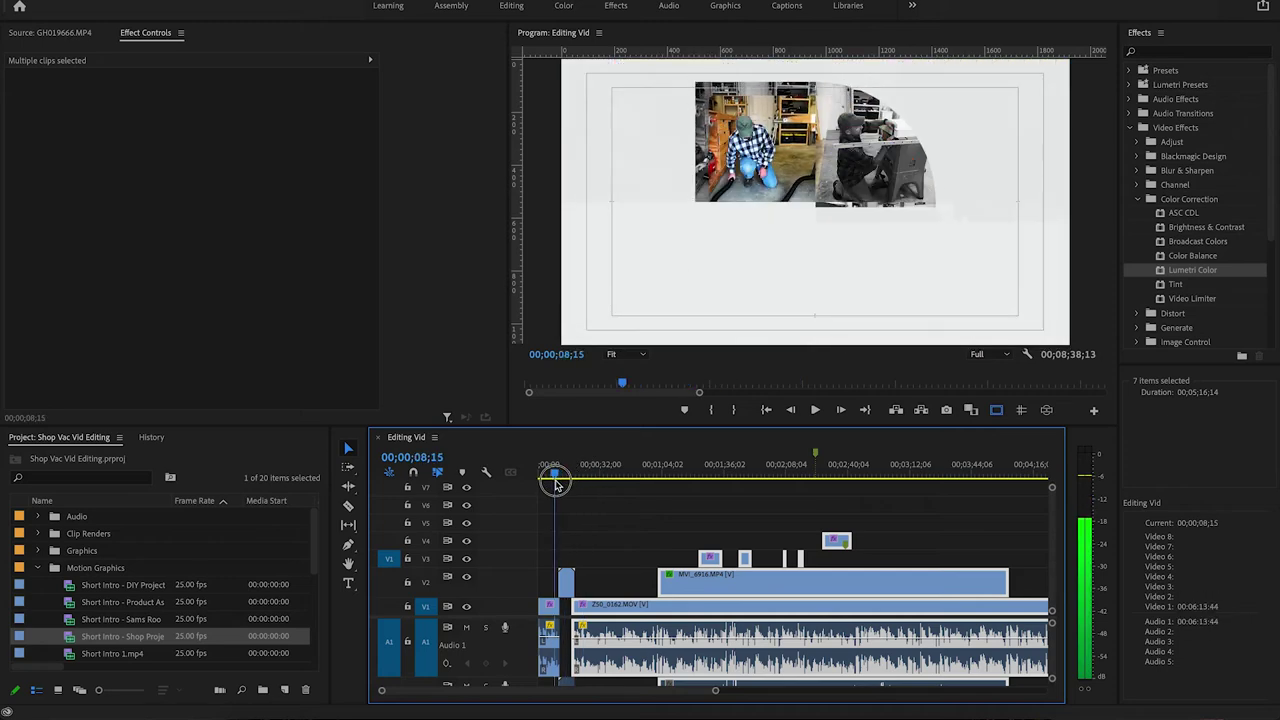
key(space)
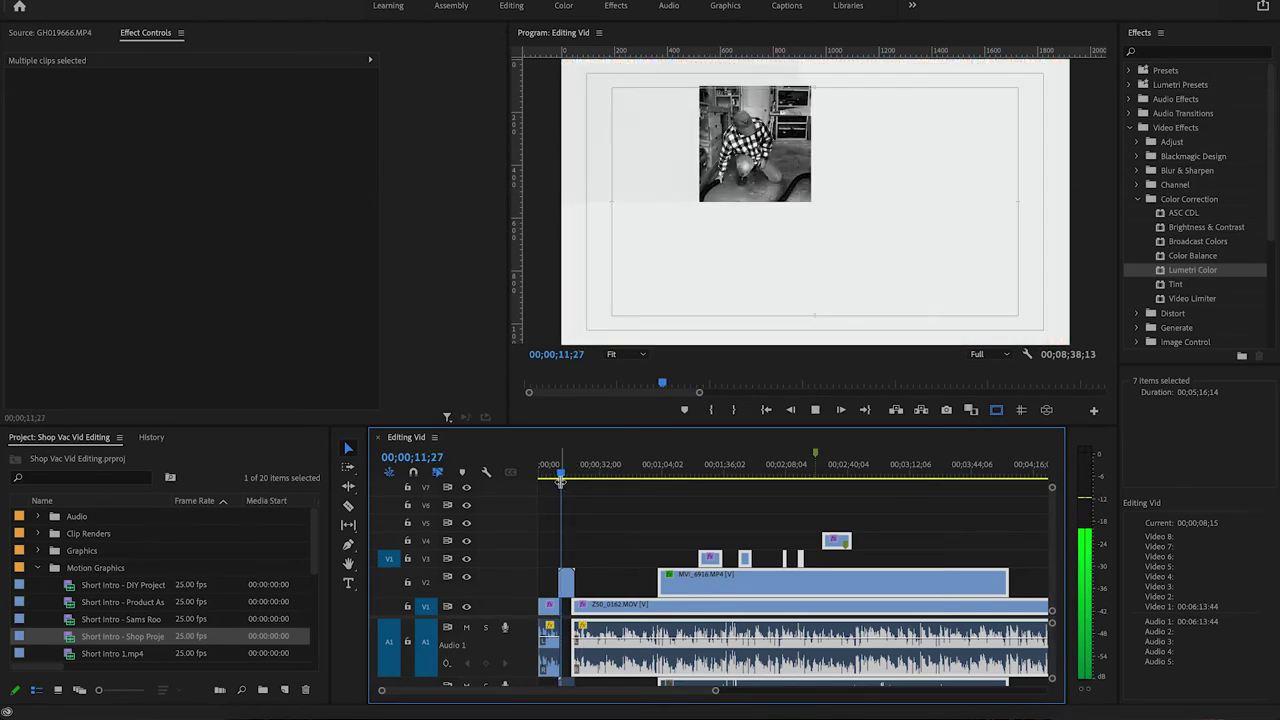
key(space)
- Collapse the Motion Graphics bin, then look over the audio tracks and clear the timeline clip selection
scroll(612, 522, up, 1)
scroll(612, 522, up, 2)
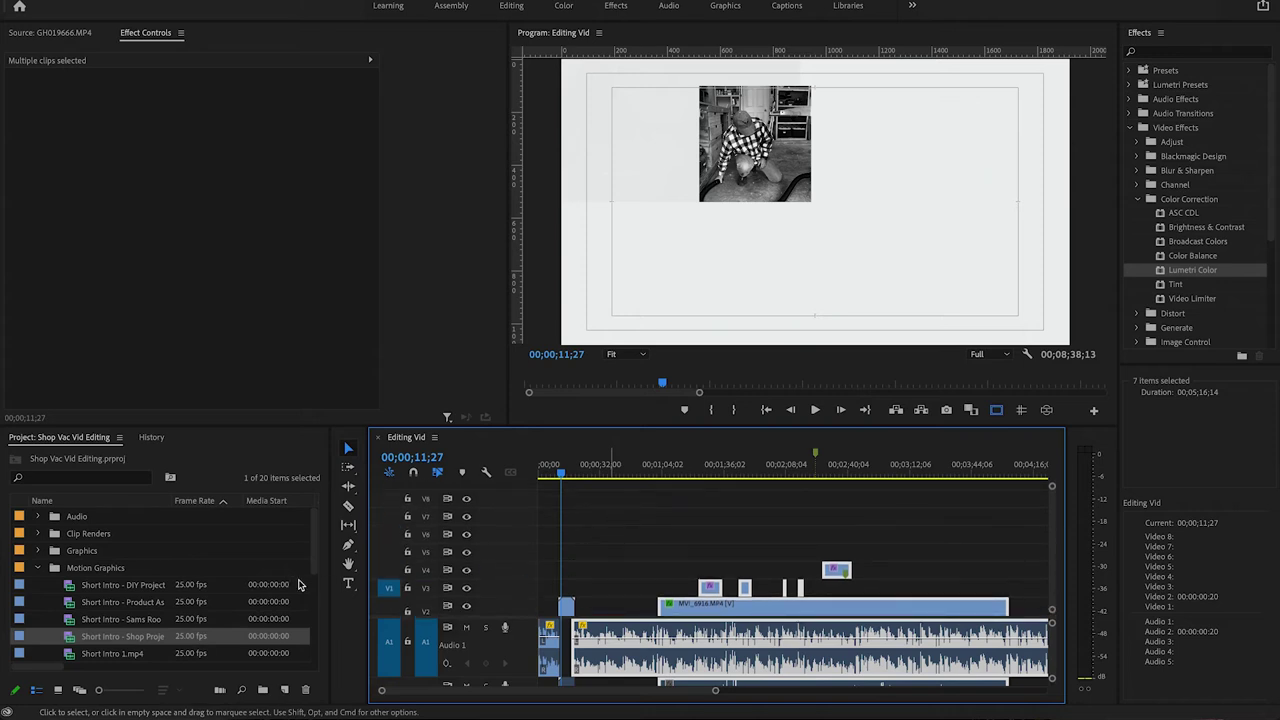
click(42, 570)
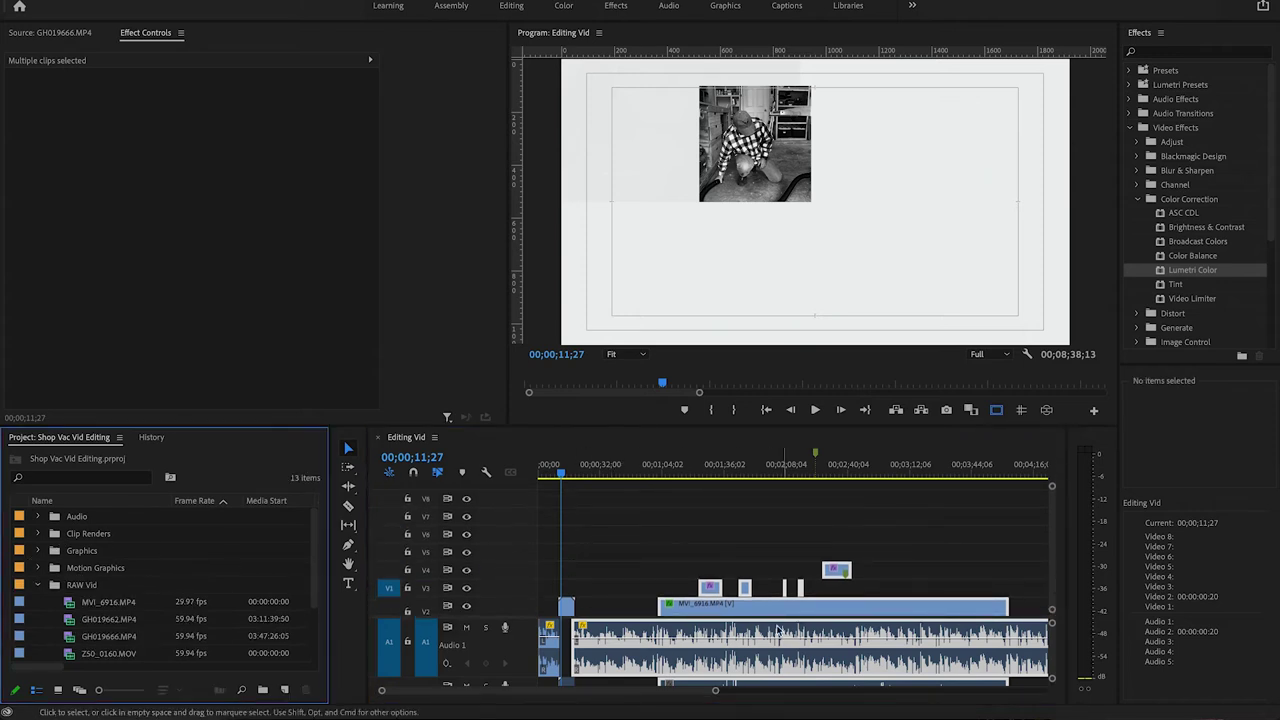
scroll(745, 604, down, 3)
scroll(739, 607, up, 3)
scroll(1040, 660, down, 3)
scroll(1040, 660, up, 3)
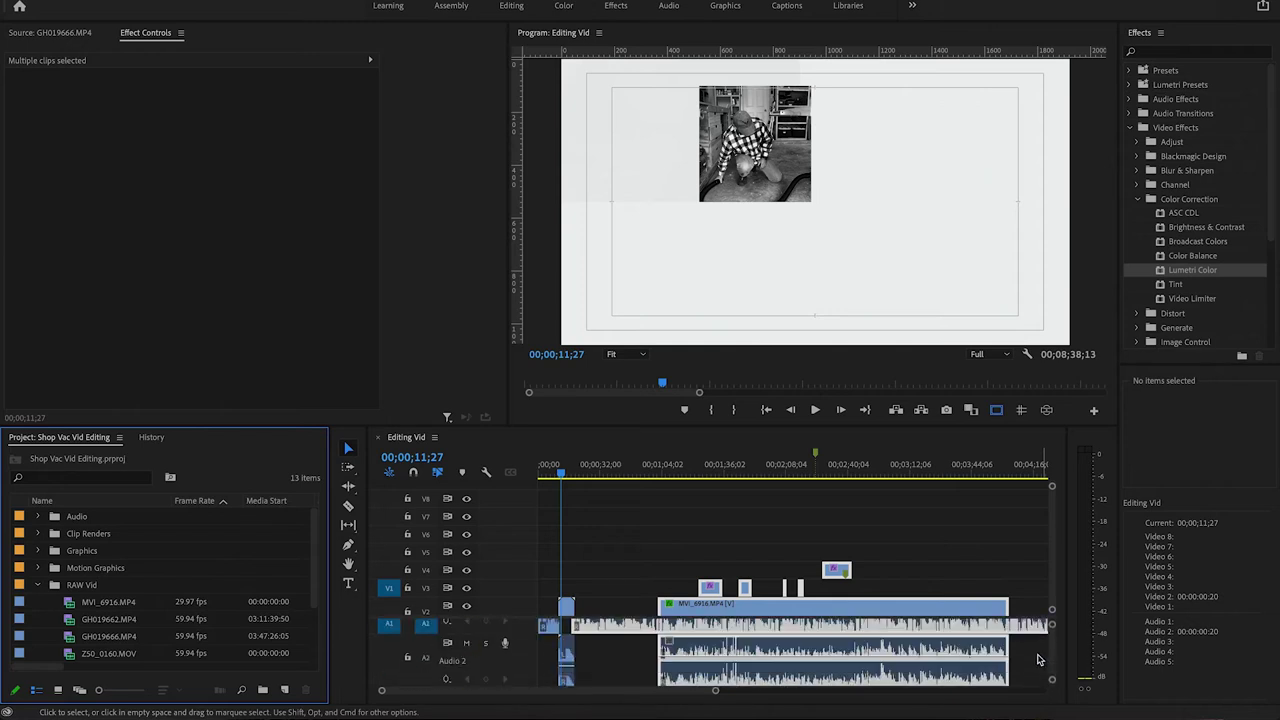
click(803, 663)
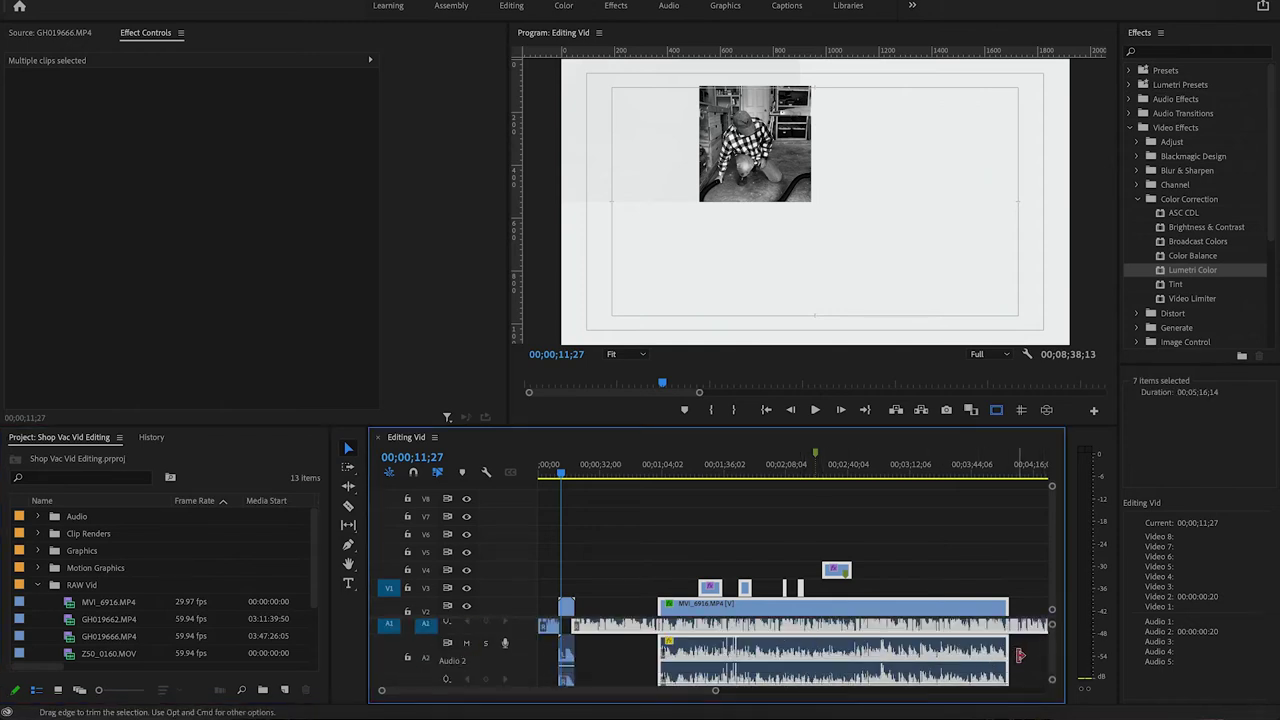
scroll(1000, 660, down, 3)
scroll(1010, 660, up, 1)
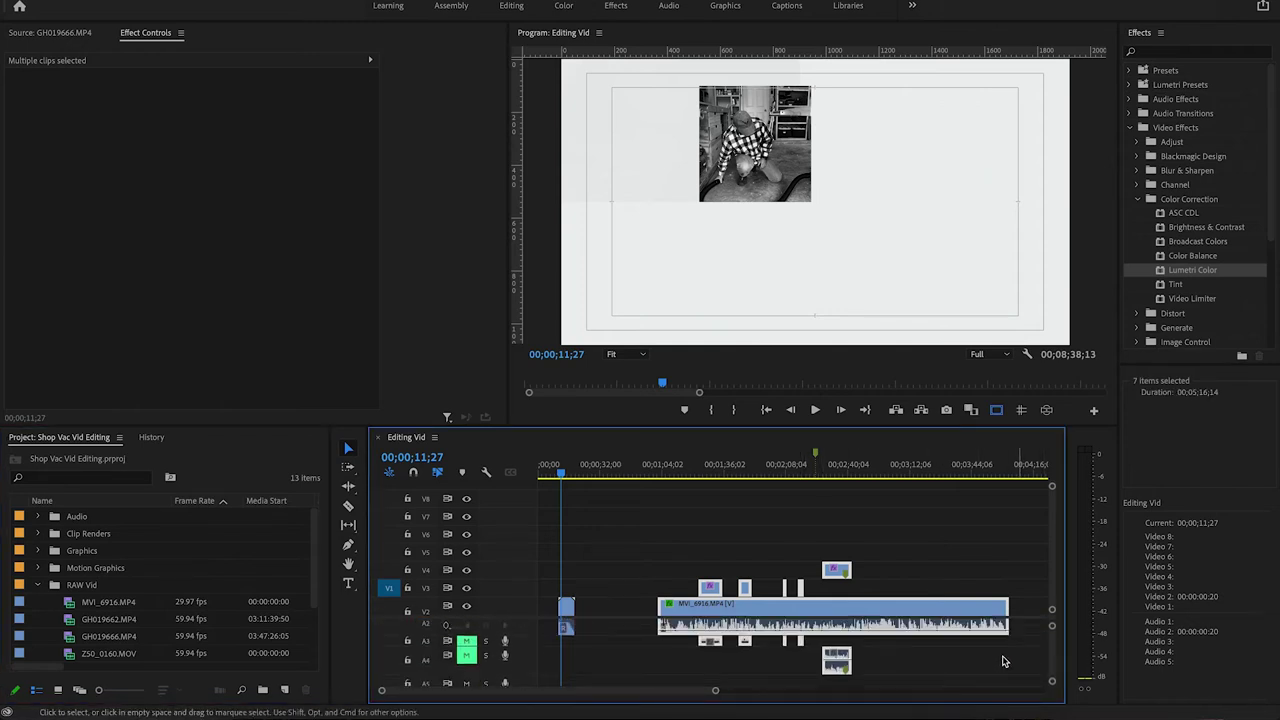
click(932, 674)
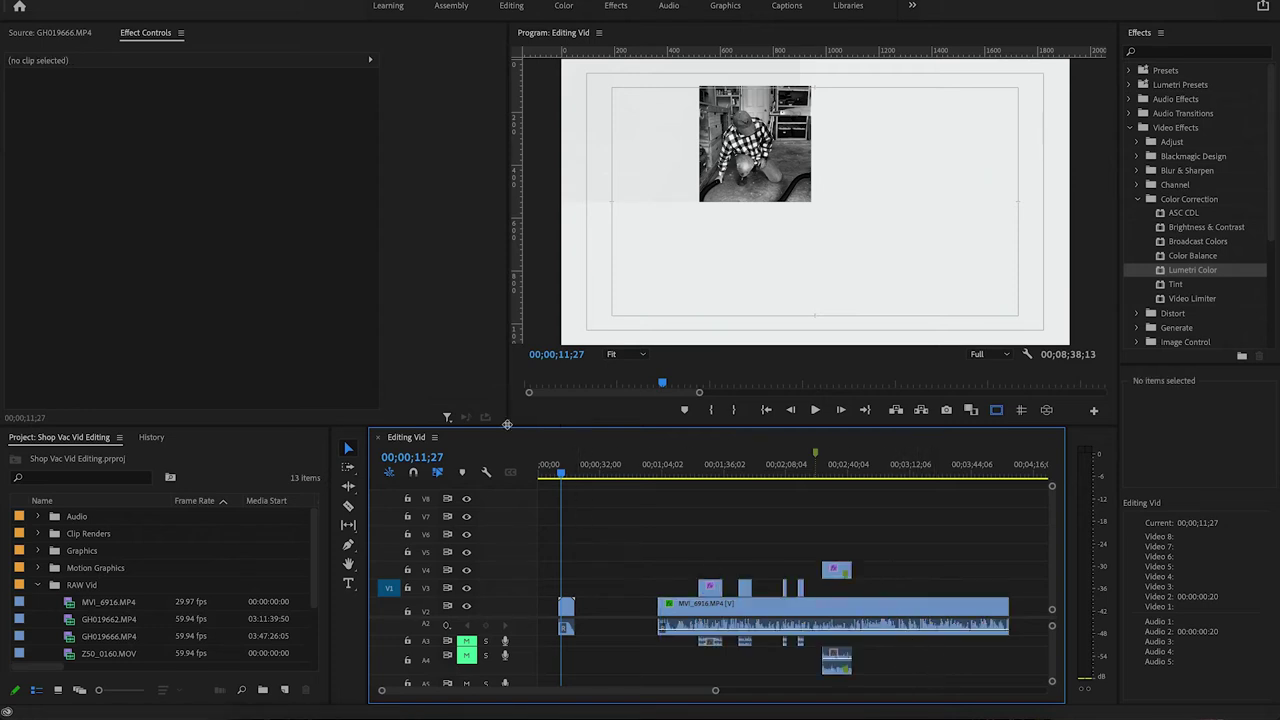
- Enlarge the timeline to show all video and audio tracks, then ungroup the grouped clips after the Short Intro
drag(507, 425, 512, 203)
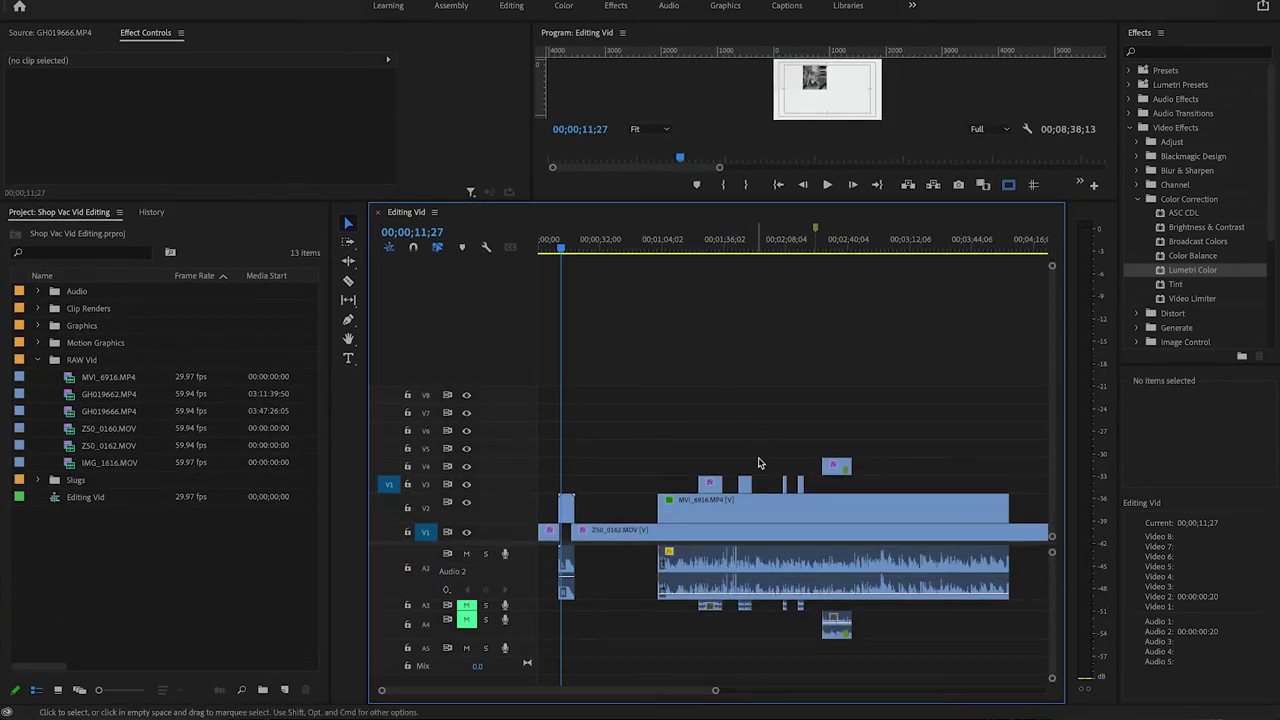
drag(530, 543, 523, 460)
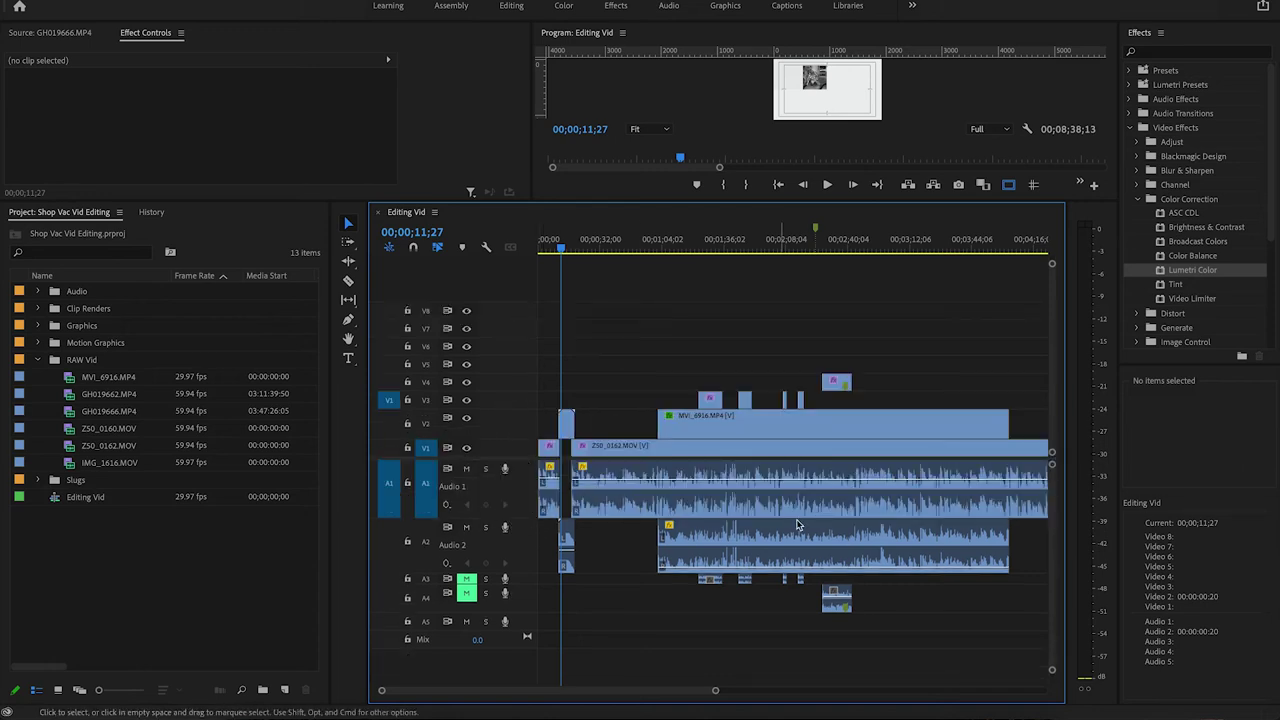
drag(870, 393, 600, 470)
right_click(864, 481)
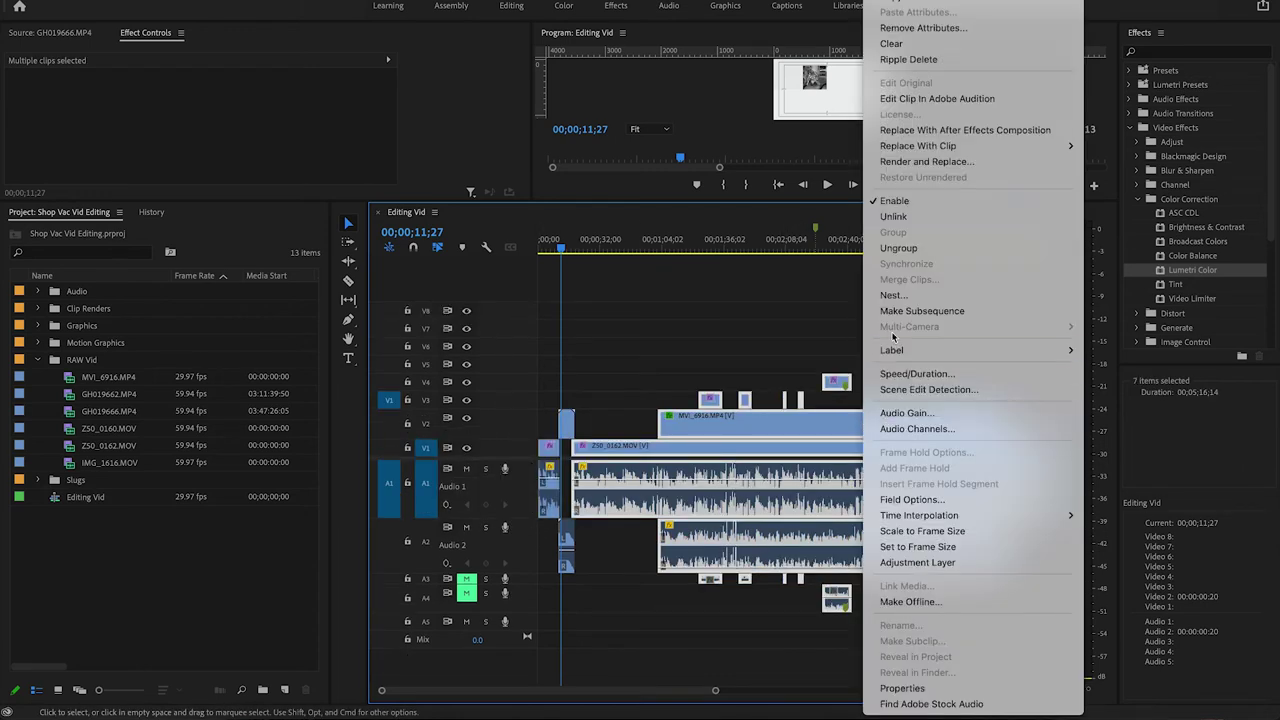
click(898, 248)
click(863, 366)
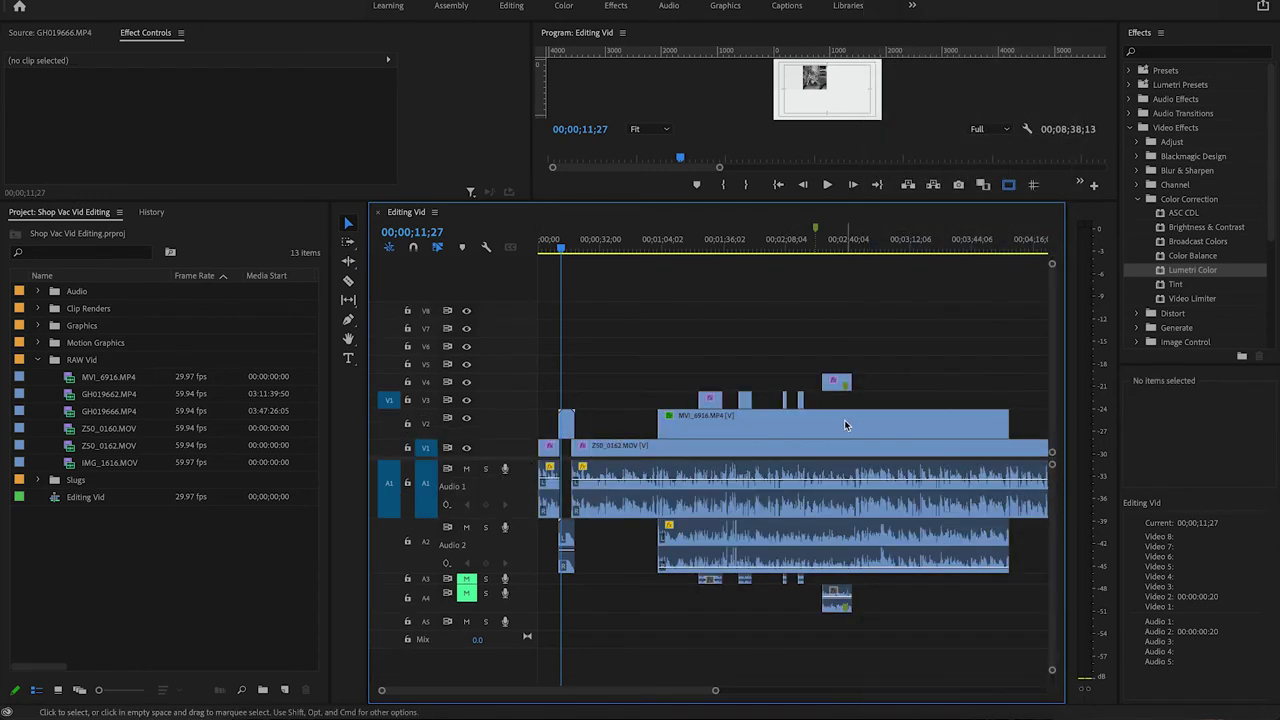
- Unlink MVI_6916.MP4 from its audio and delete that audio clip from track A2
click(843, 428)
right_click(845, 429)
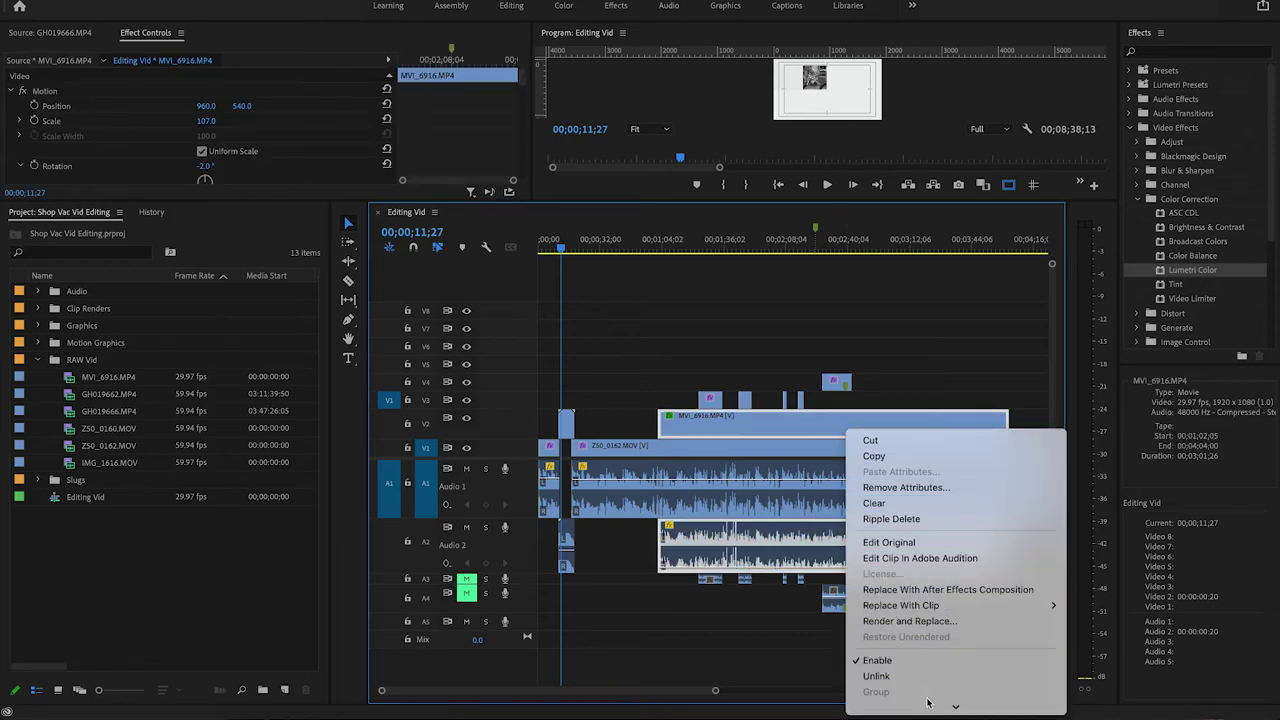
click(885, 676)
click(896, 600)
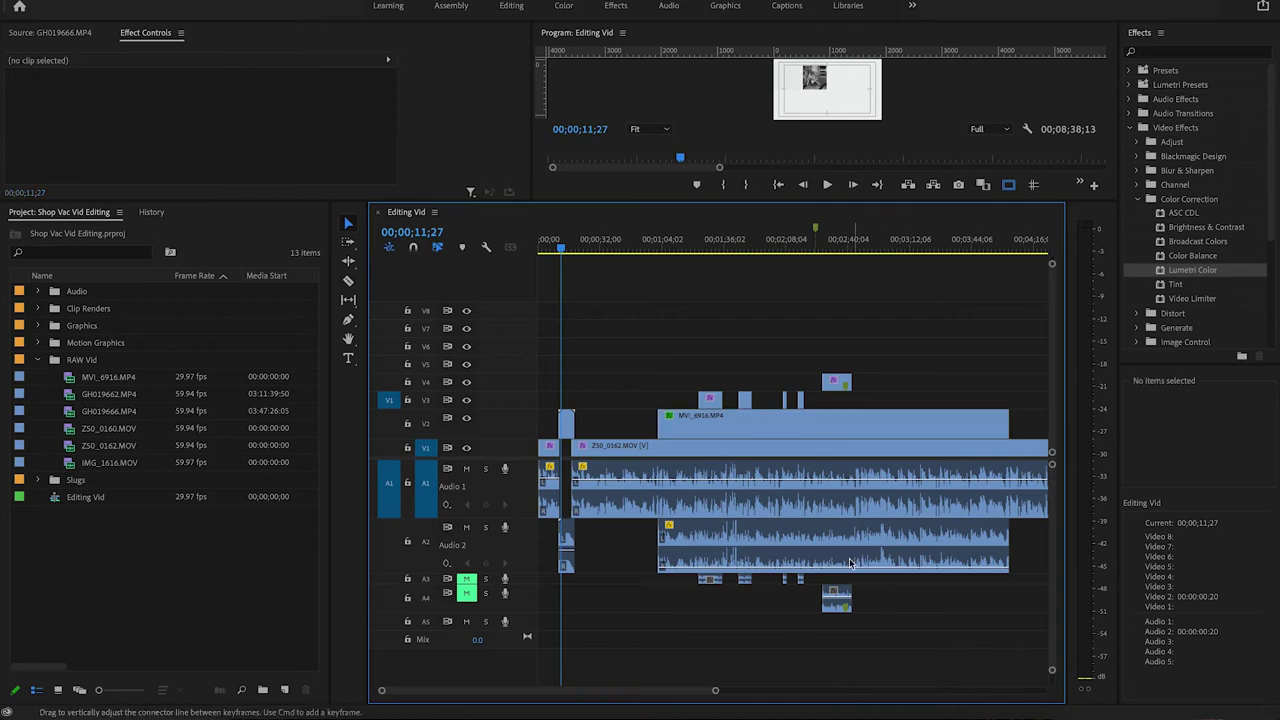
click(847, 557)
key(Delete)
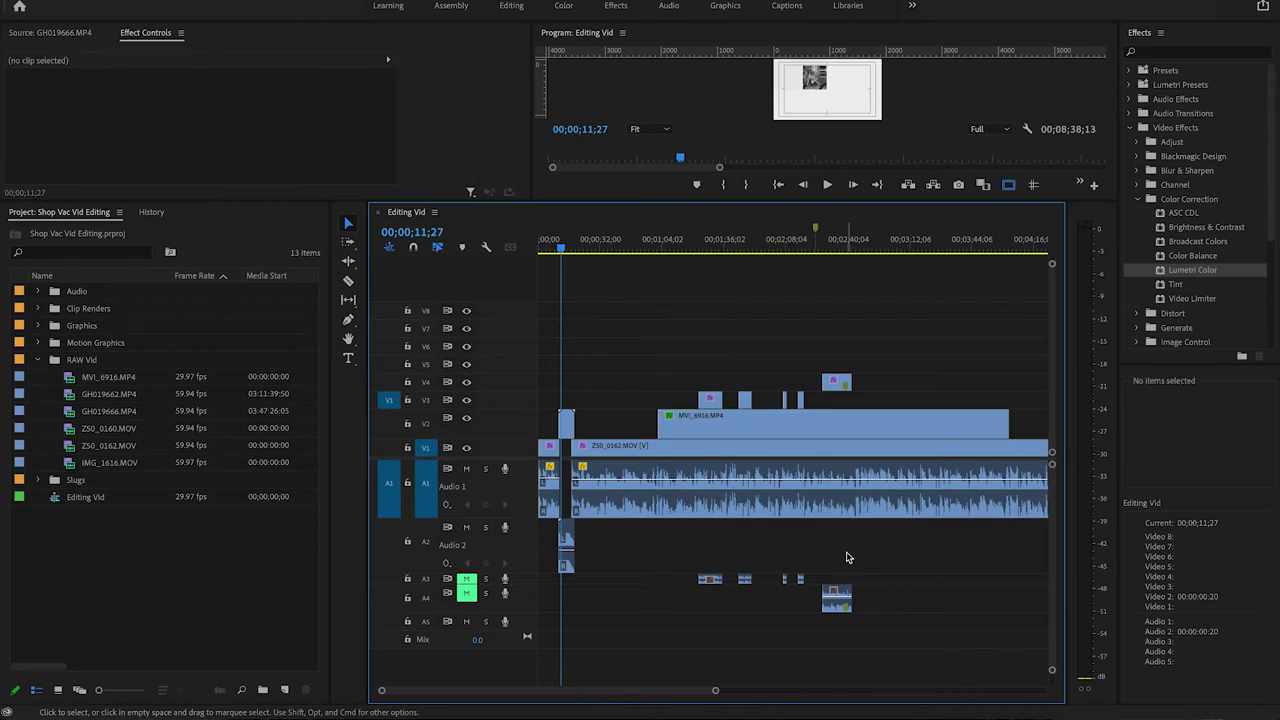
- Unlink the overlay clips on V3 and V4 and delete their audio from tracks A3 and A4
drag(873, 344, 690, 410)
right_click(712, 400)
click(766, 216)
drag(970, 571, 658, 622)
key(Delete)
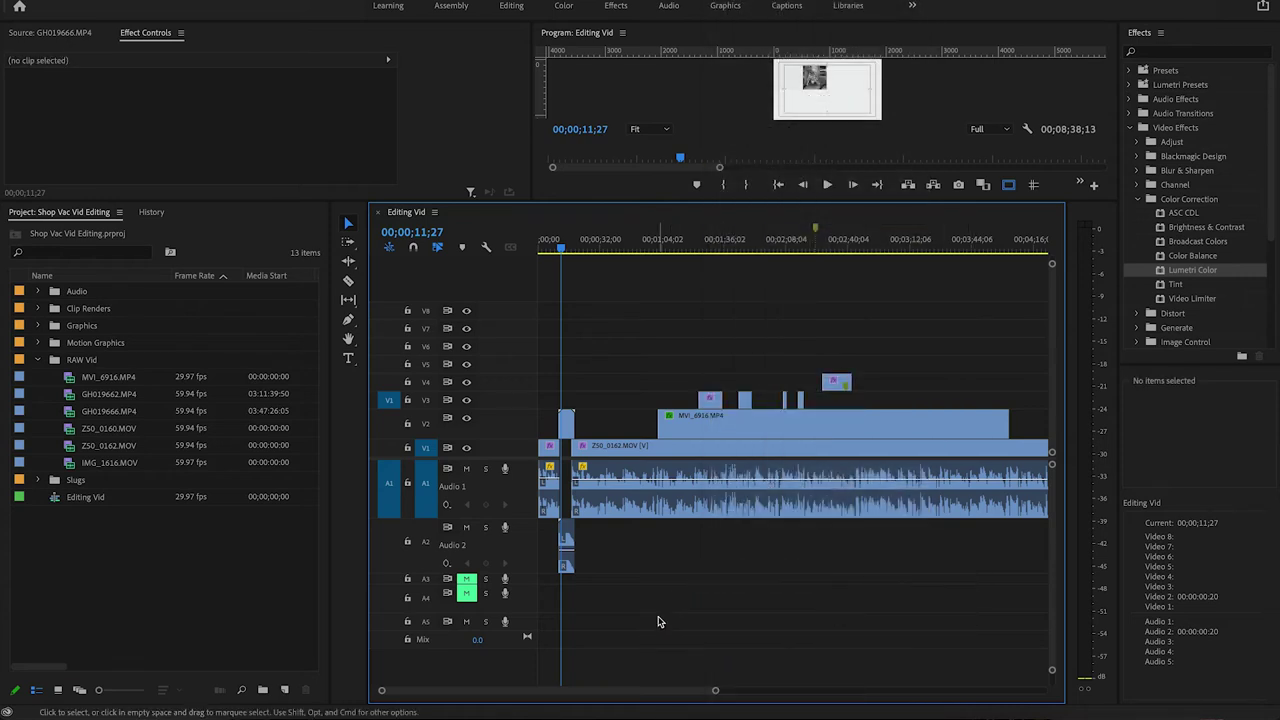
- Play the intro briefly, then expand the Audio bin and preview A New Orleans Crawfish Boil in the source monitor
key(space)
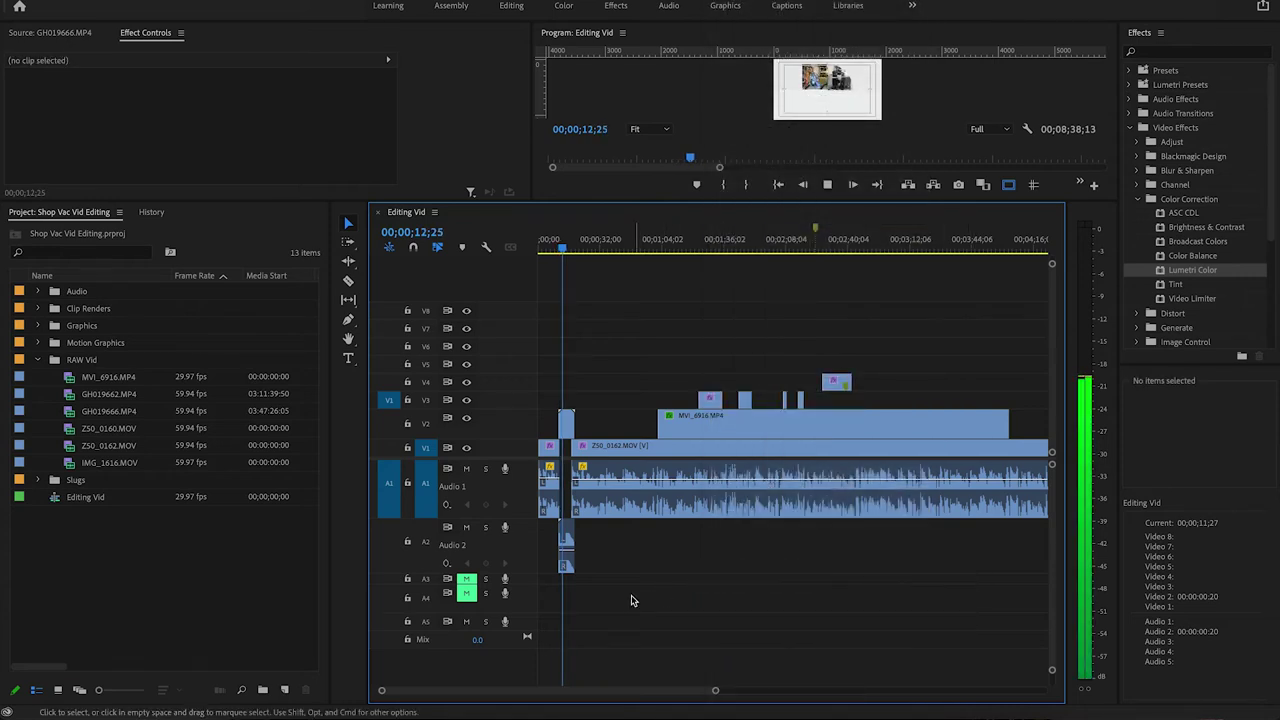
key(space)
click(37, 291)
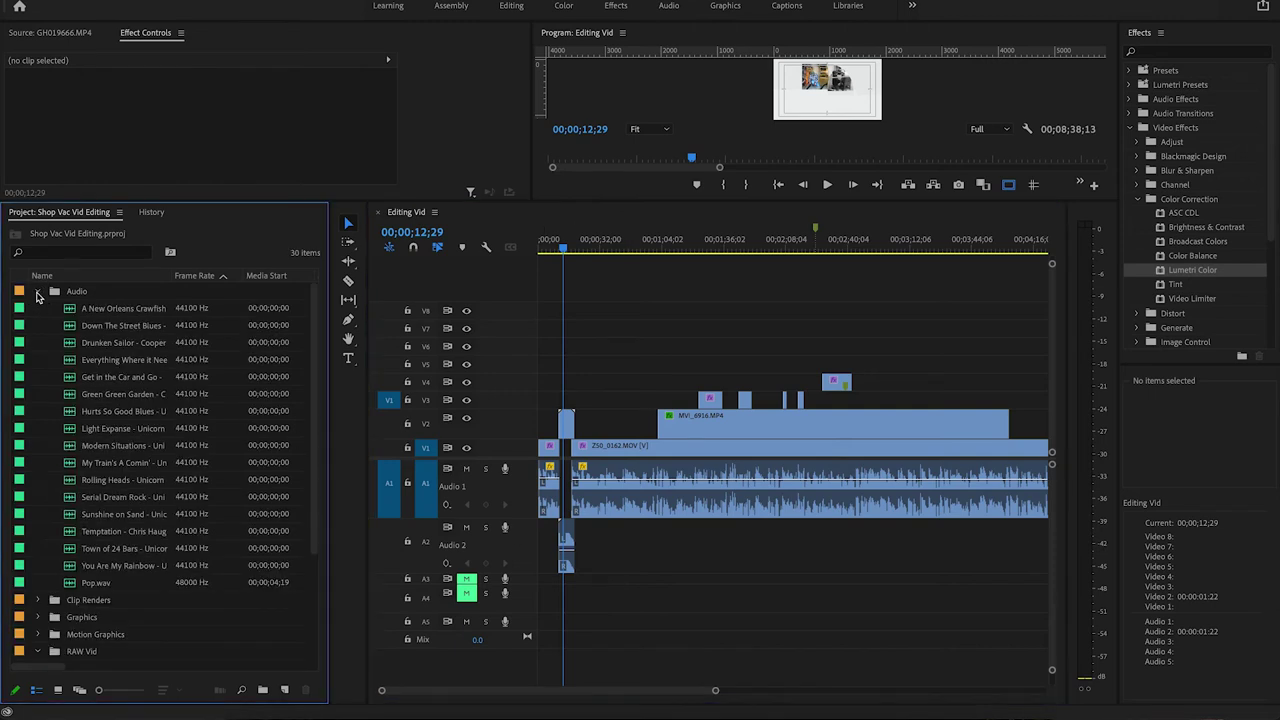
drag(315, 202, 265, 340)
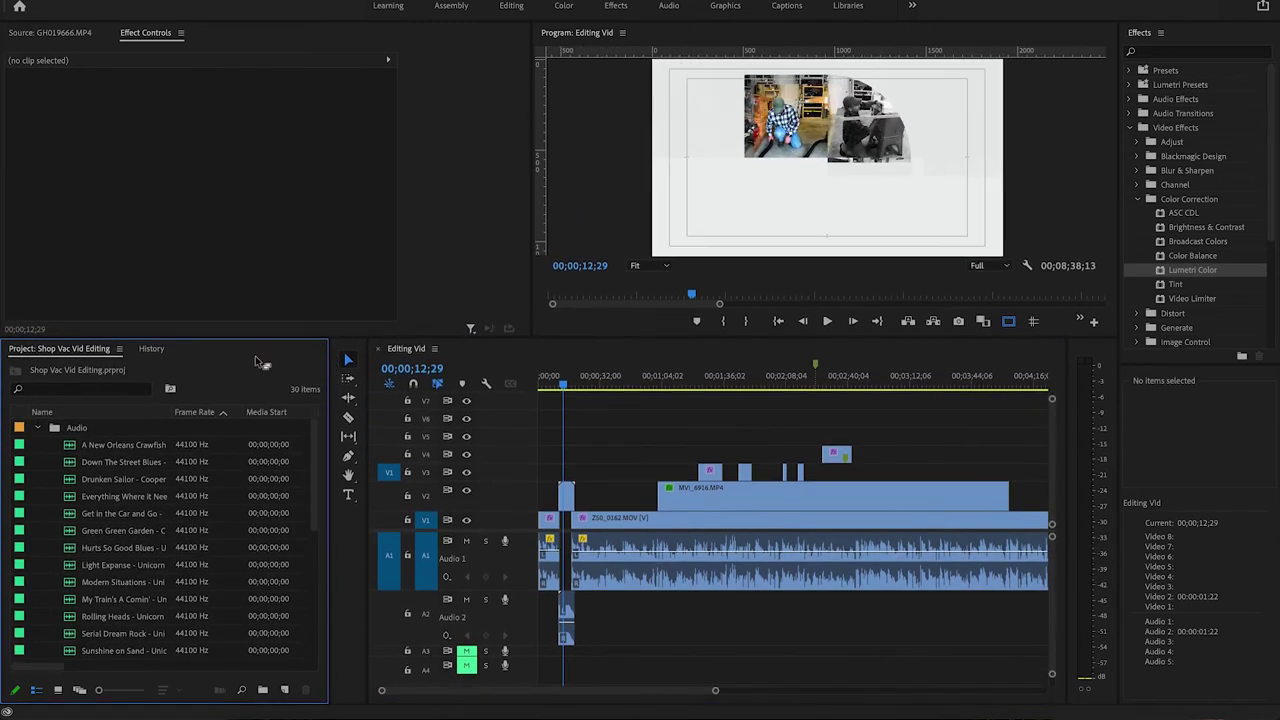
double_click(73, 446)
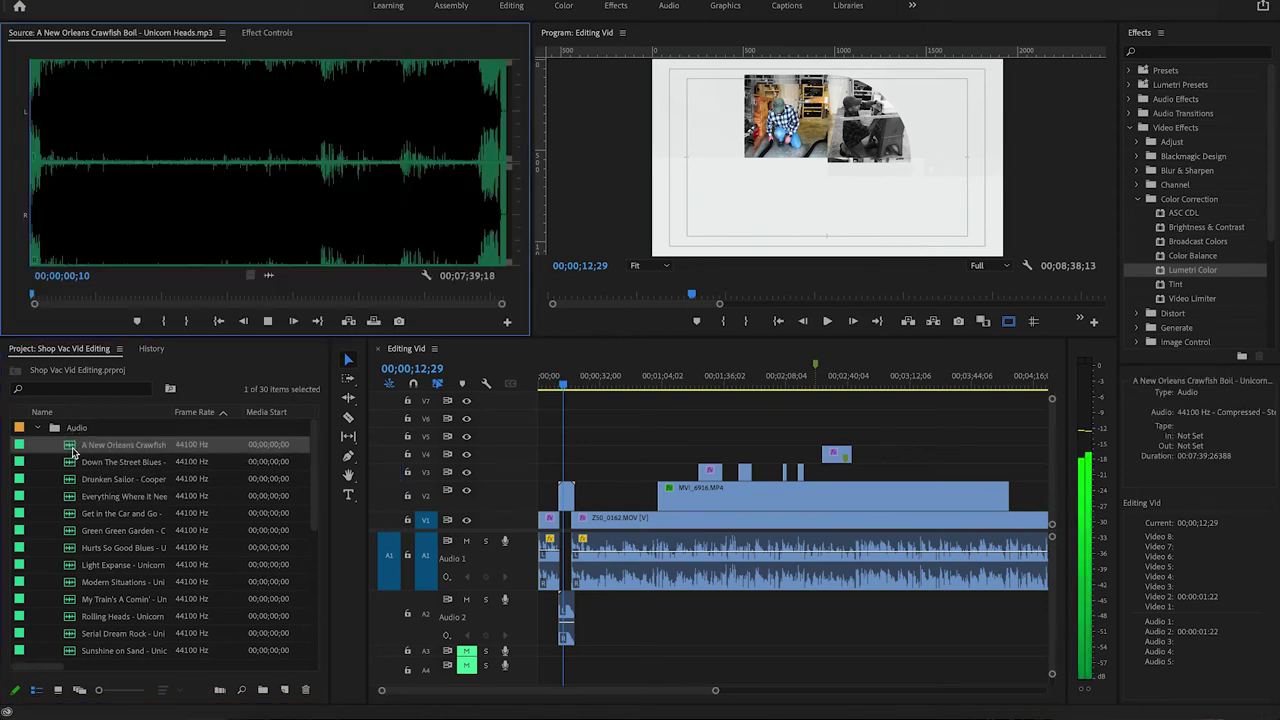
key(space)
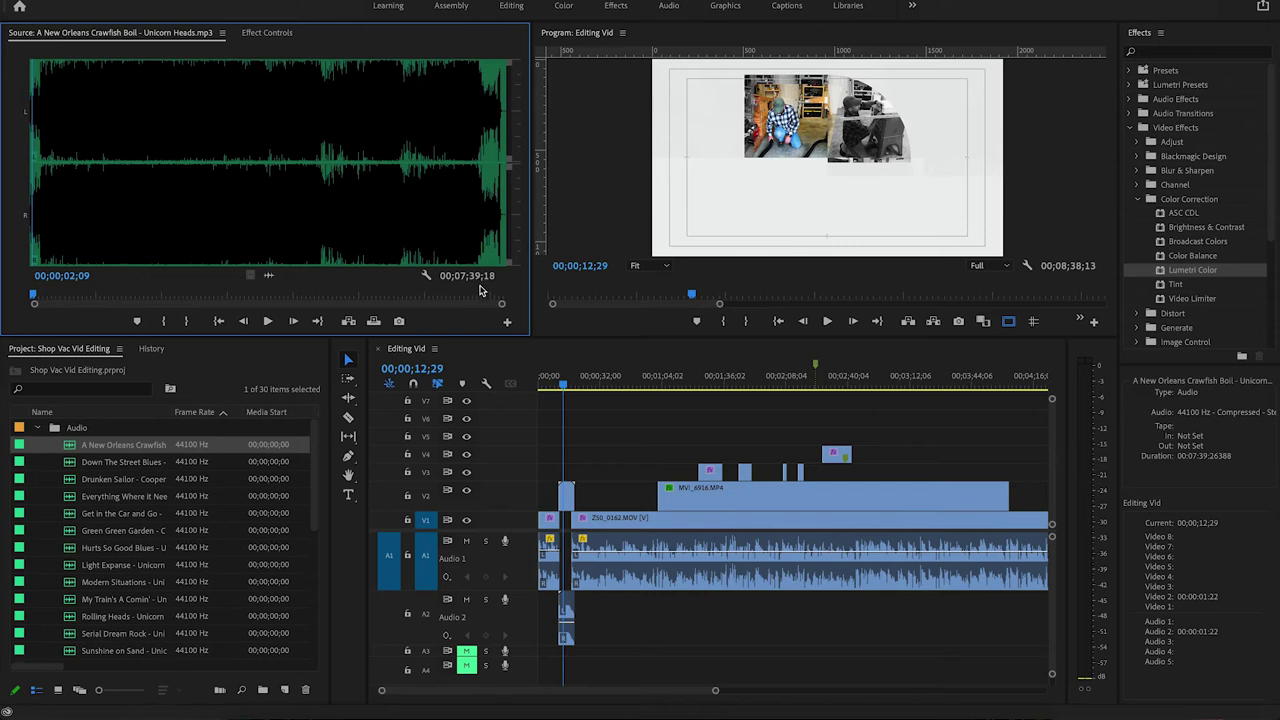
- Sample the middle of the Crawfish Boil track and place it on A2 beneath the start of MVI_6916.MP4
mouse_move(527, 690)
mouse_down()
mouse_move(576, 692)
mouse_move(545, 694)
mouse_up()
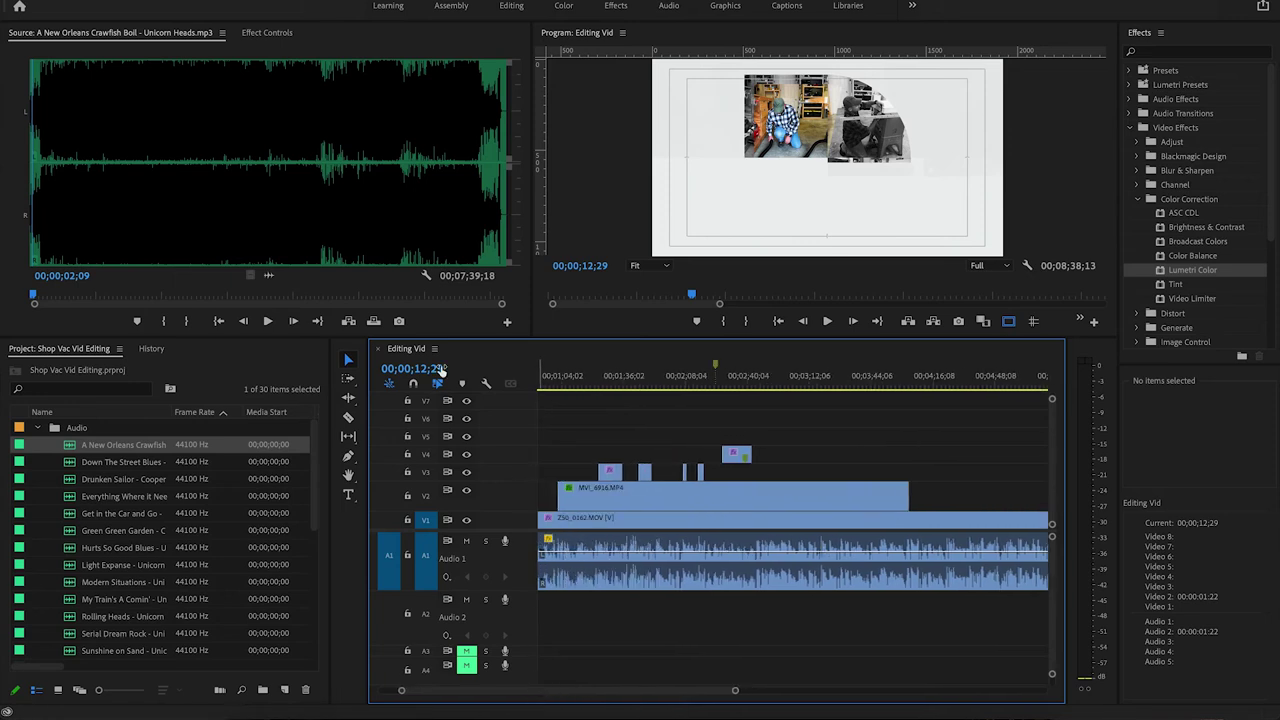
click(206, 194)
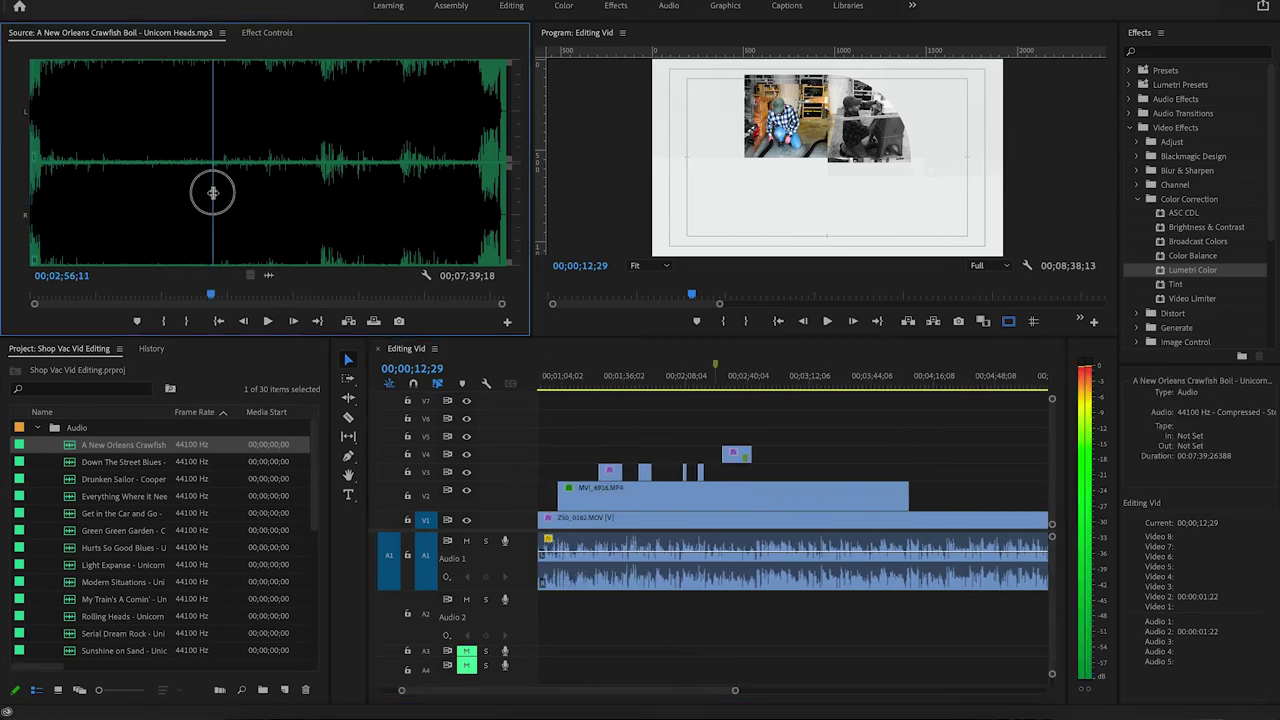
click(271, 257)
drag(268, 274, 562, 631)
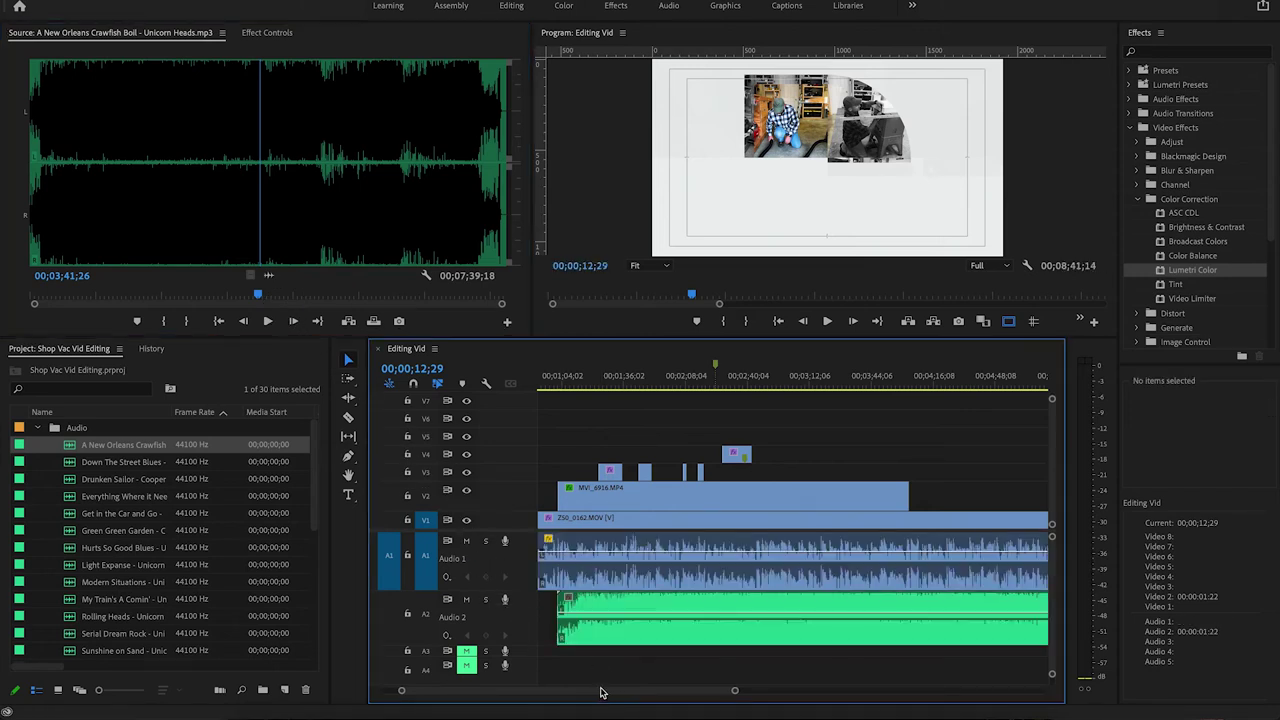
- Move the music clip on A2 earlier to start at 00;00;22;09, just after the Short Intro's audio
scroll(518, 550, down, 3)
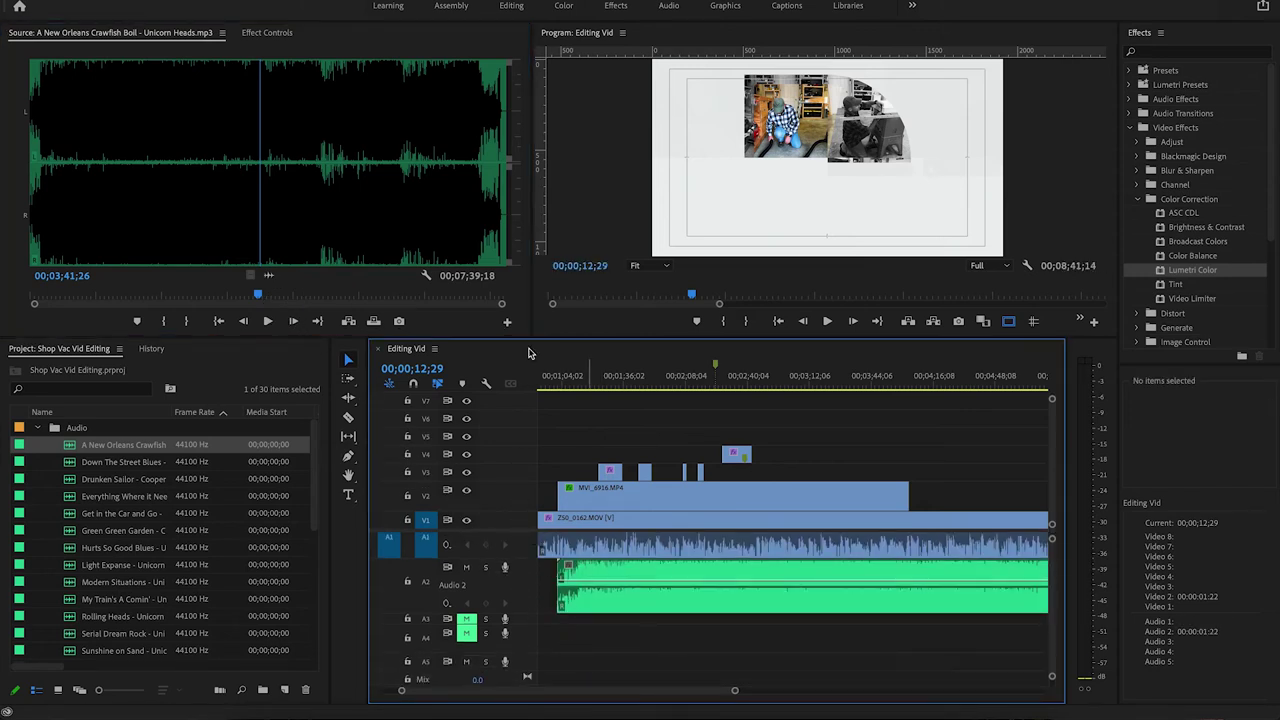
scroll(614, 686, up, 3)
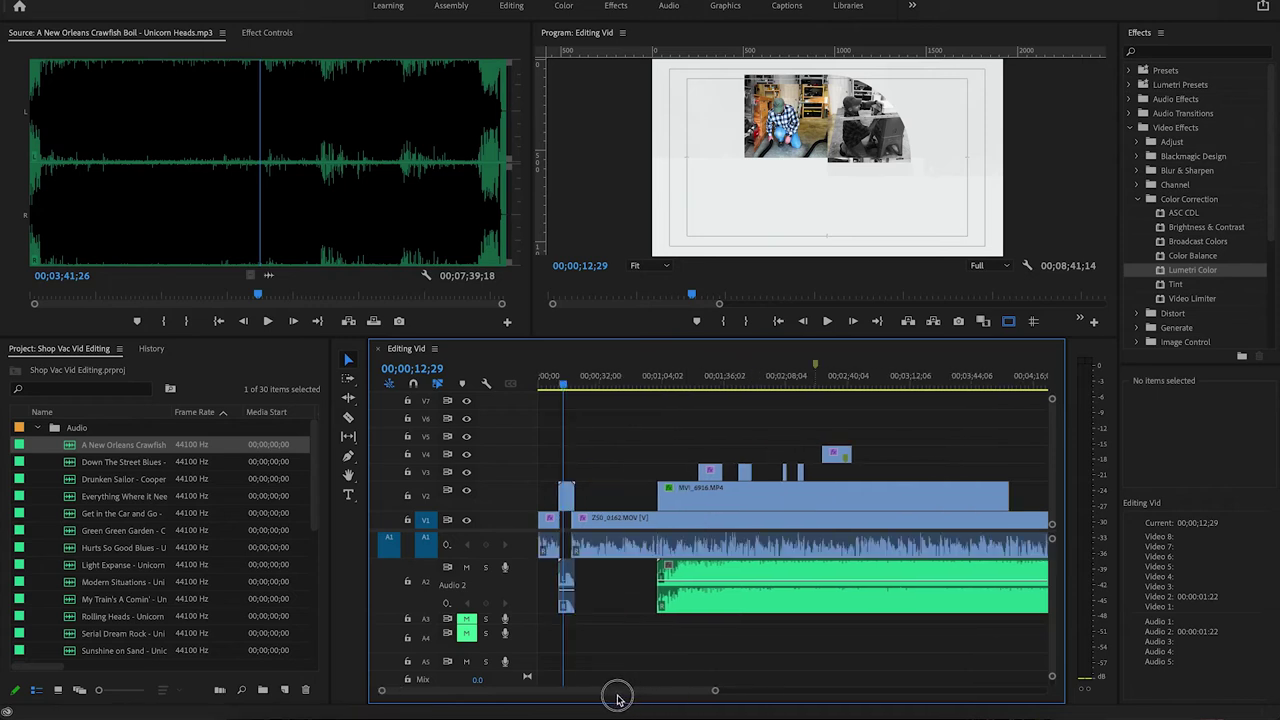
drag(740, 575, 666, 602)
scroll(645, 612, up, 3)
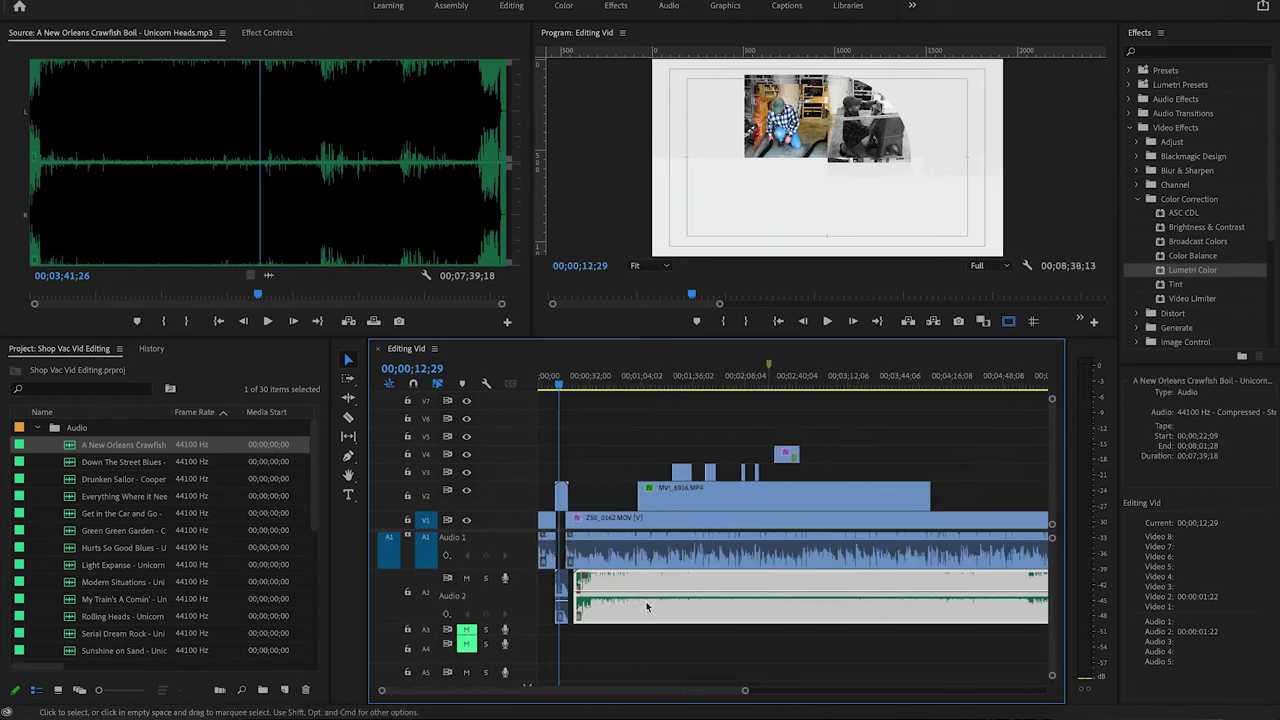
scroll(627, 617, up, 1)
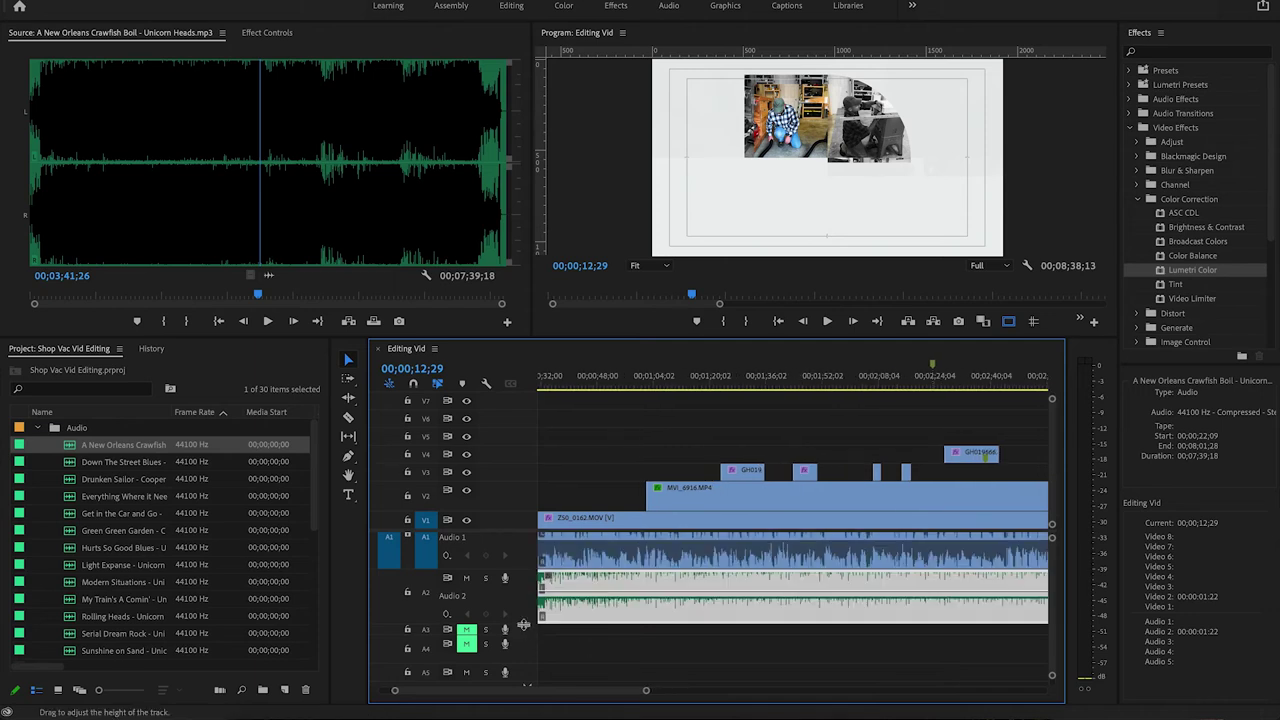
- Unmute A3 and move the music onto it, starting at 00;00;17;19 in line with Z50_0162.MOV
drag(523, 625, 519, 574)
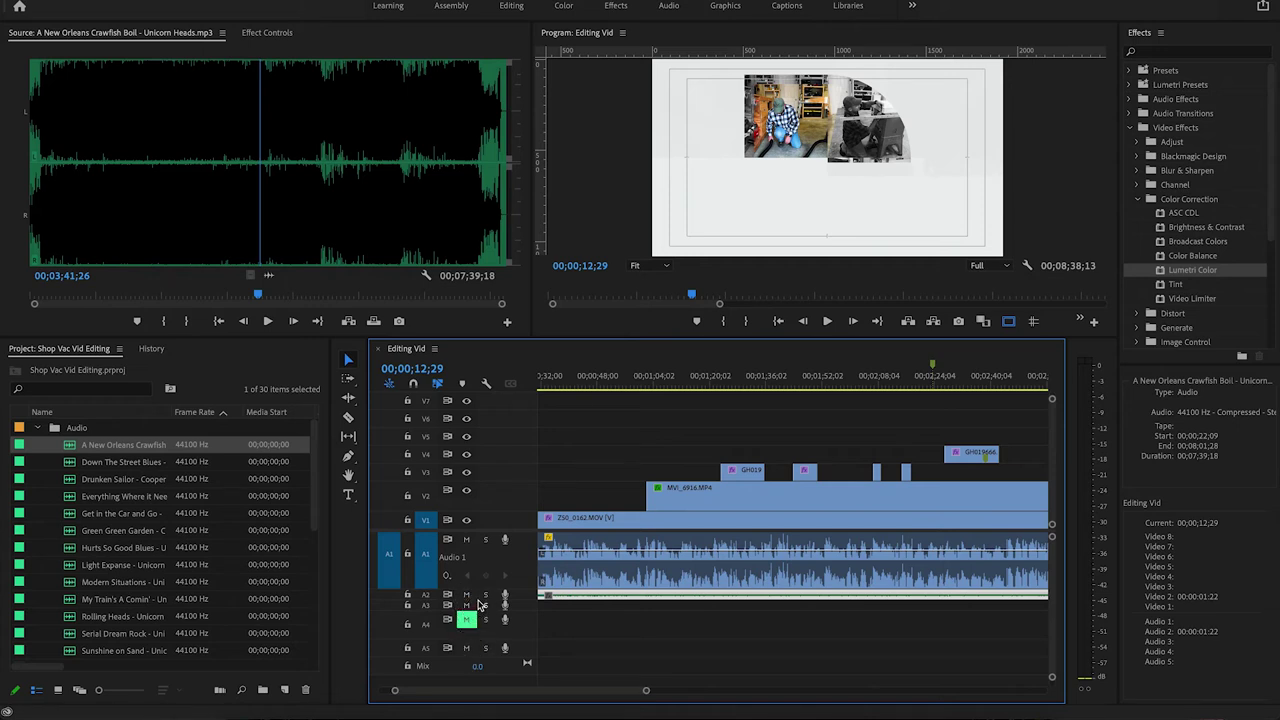
drag(530, 603, 531, 643)
drag(563, 692, 546, 692)
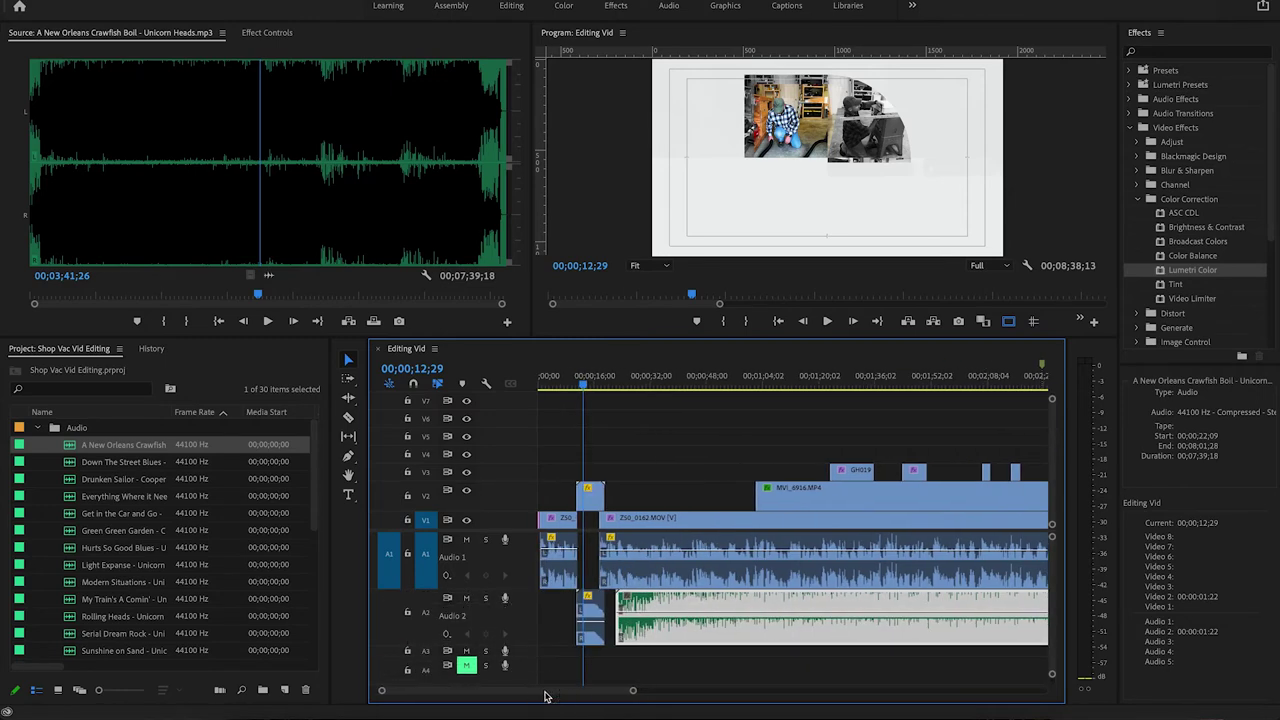
drag(655, 632, 530, 656)
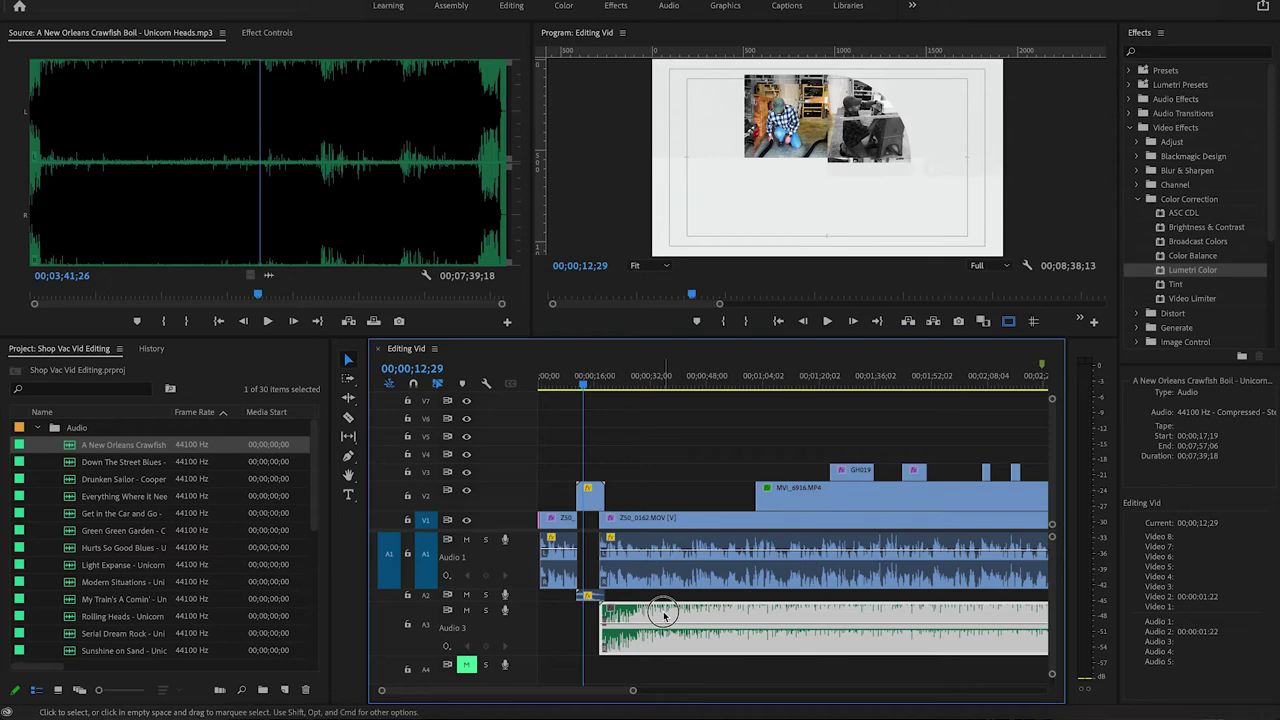
scroll(631, 617, up, 3)
- Play the music against the talking in Z50_0162.MOV and lower the music clip's volume level
key(space)
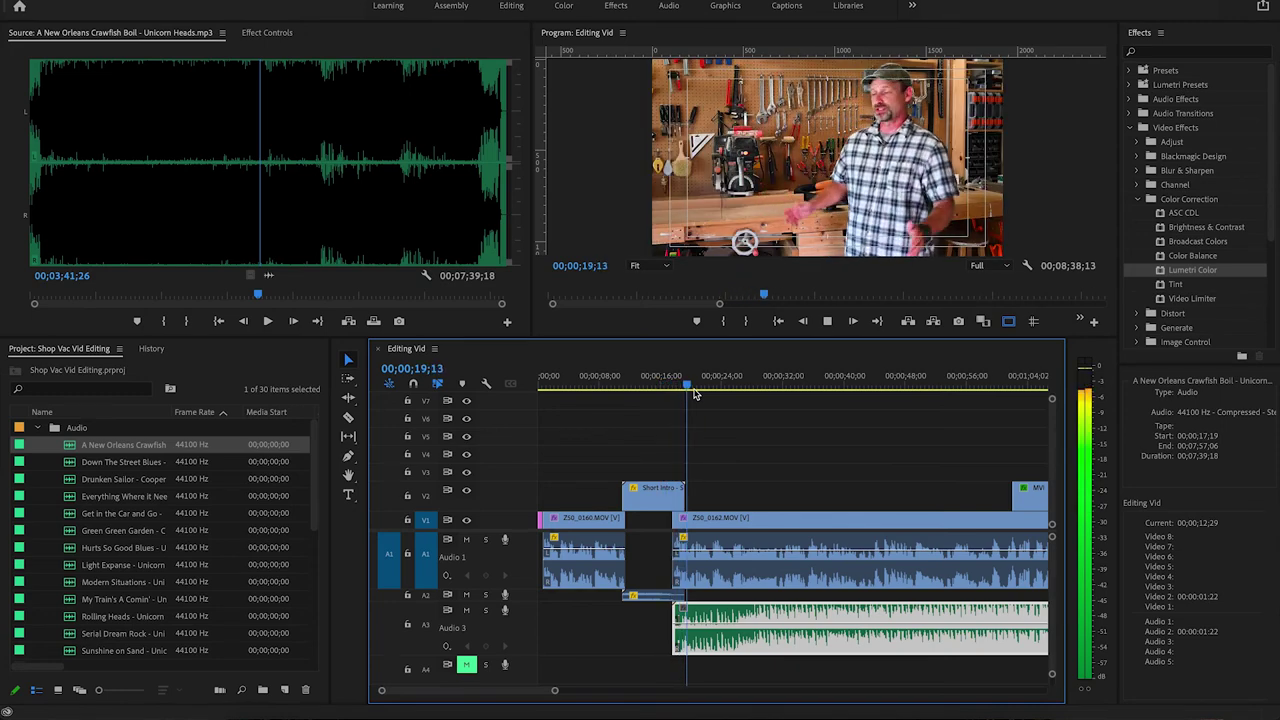
click(810, 382)
key(space)
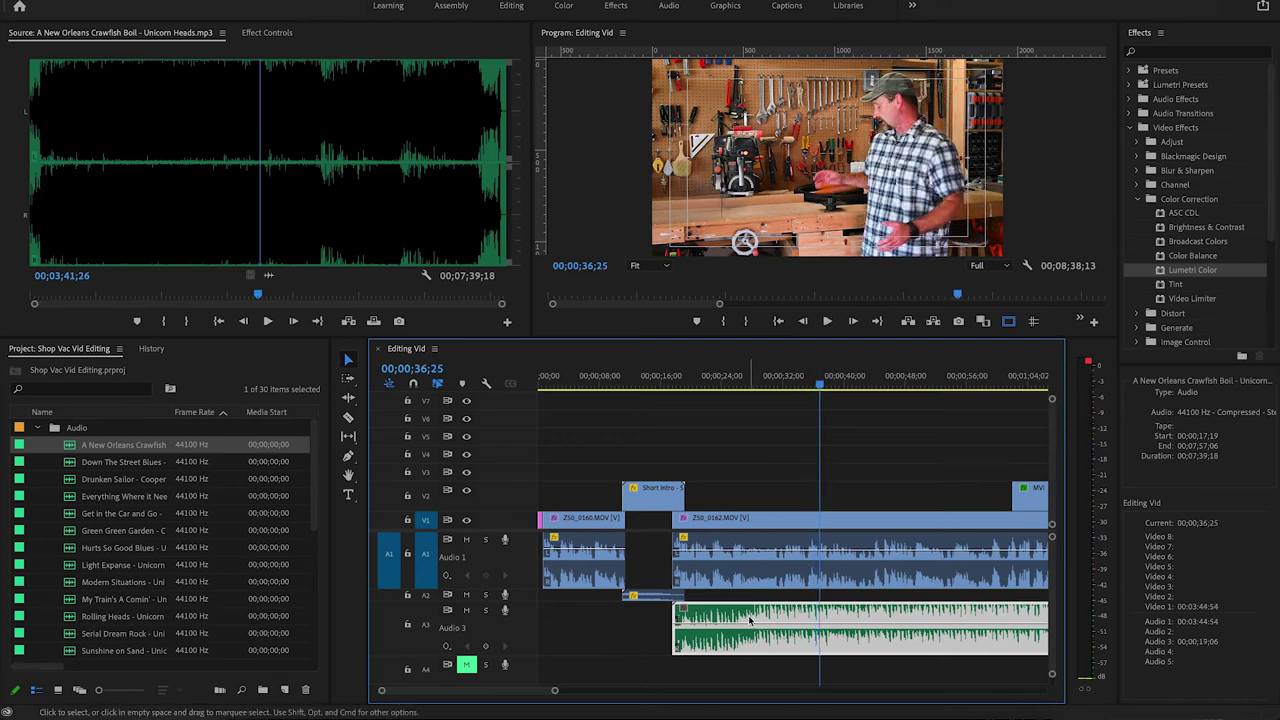
drag(820, 614, 761, 645)
key(space)
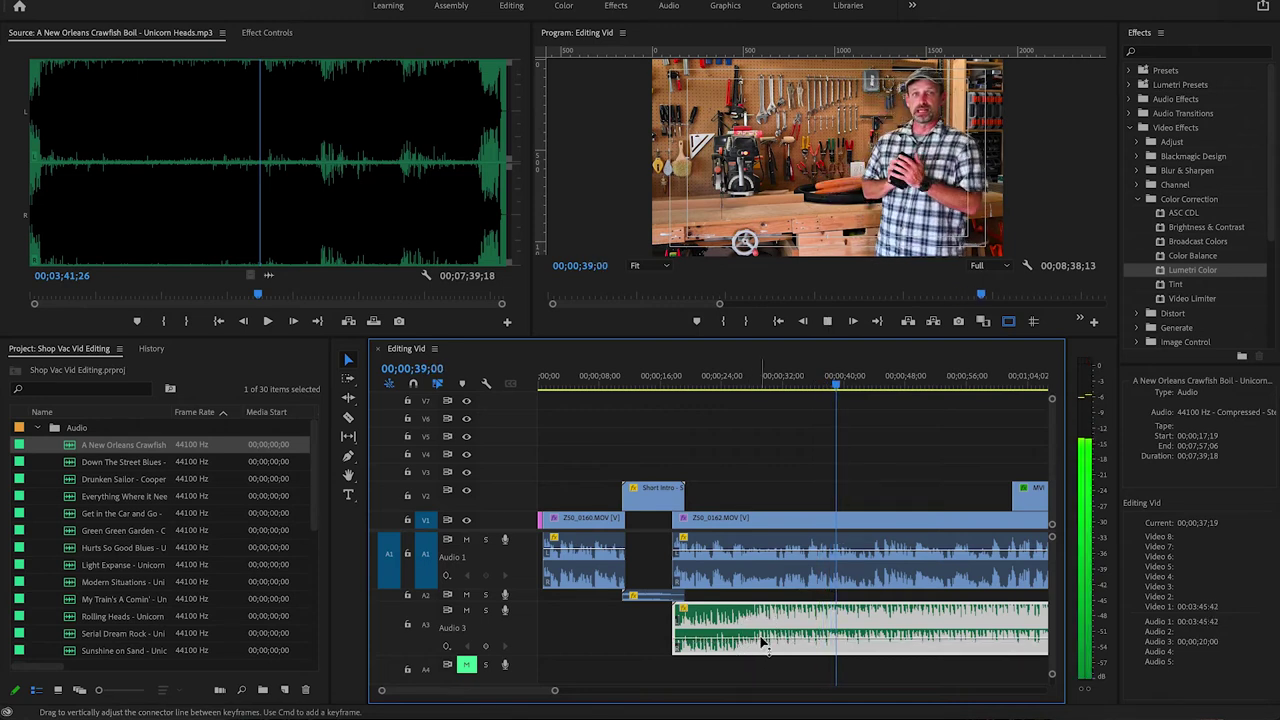
- Set the music clip's volume to about -20.4 dB and check the mix from 00;00;29;09 and 00;00;42;05
scroll(763, 645, up, 2)
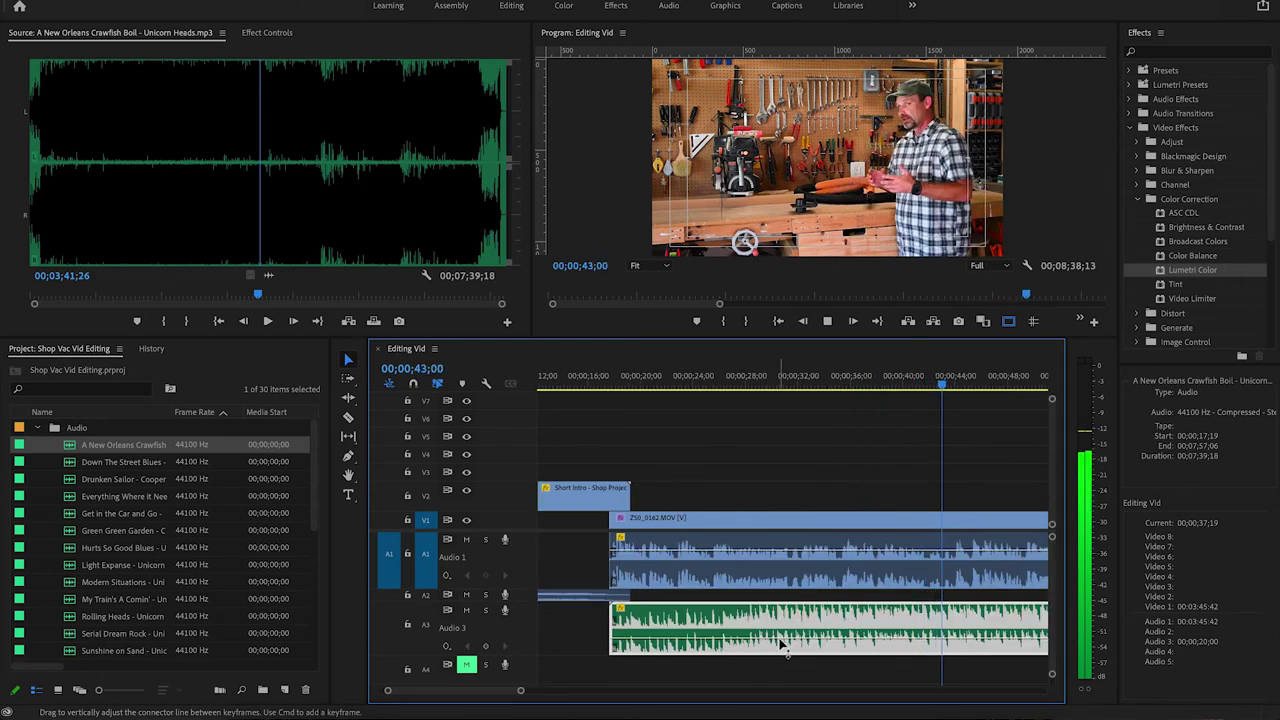
drag(779, 637, 779, 645)
key(space)
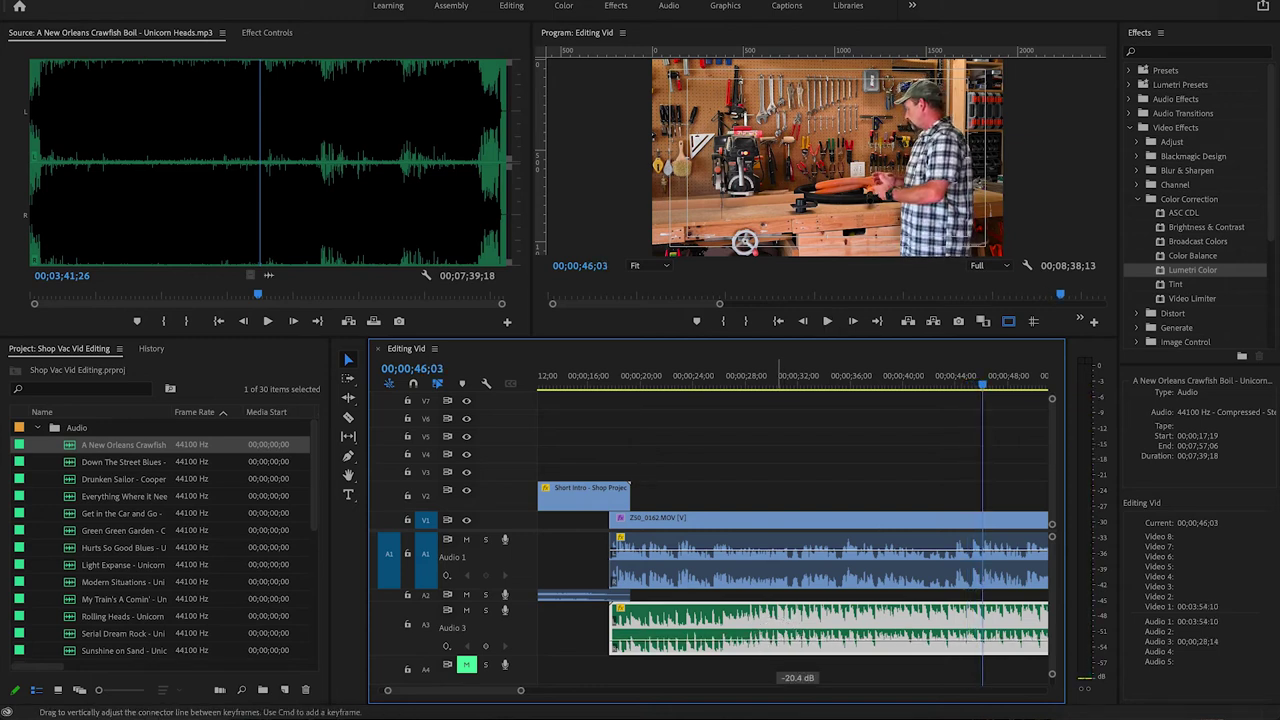
click(764, 384)
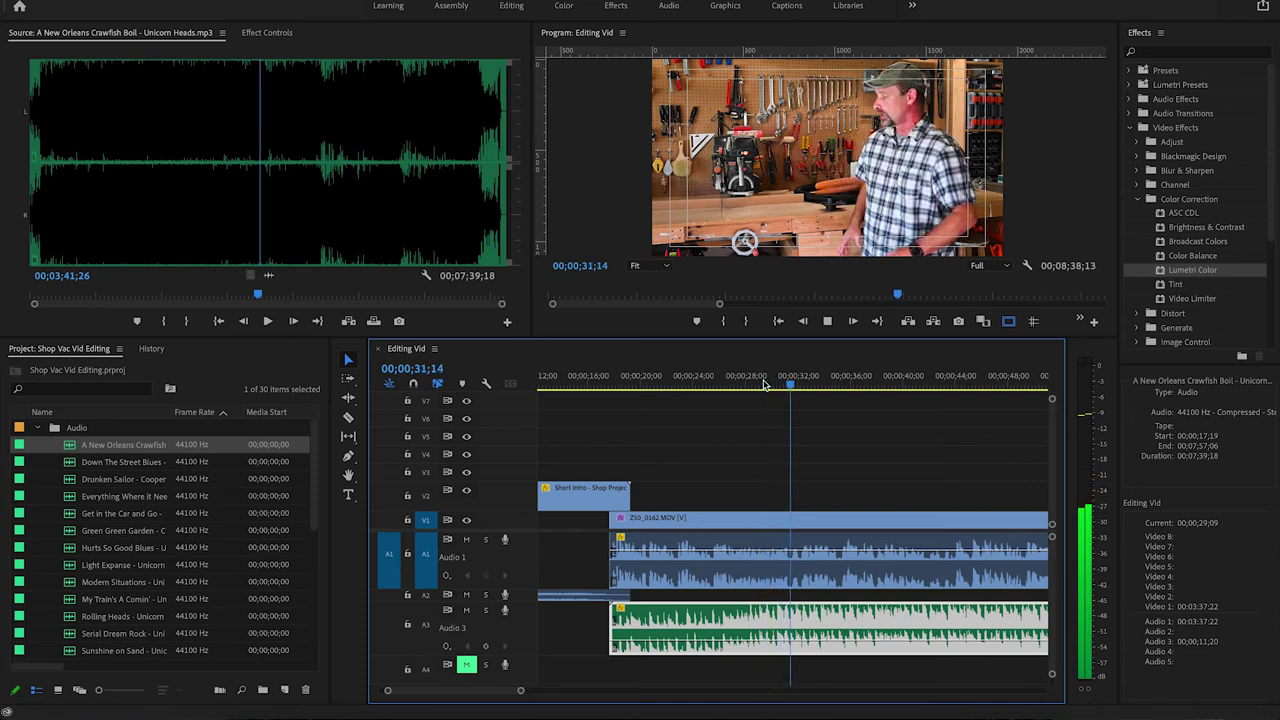
click(932, 386)
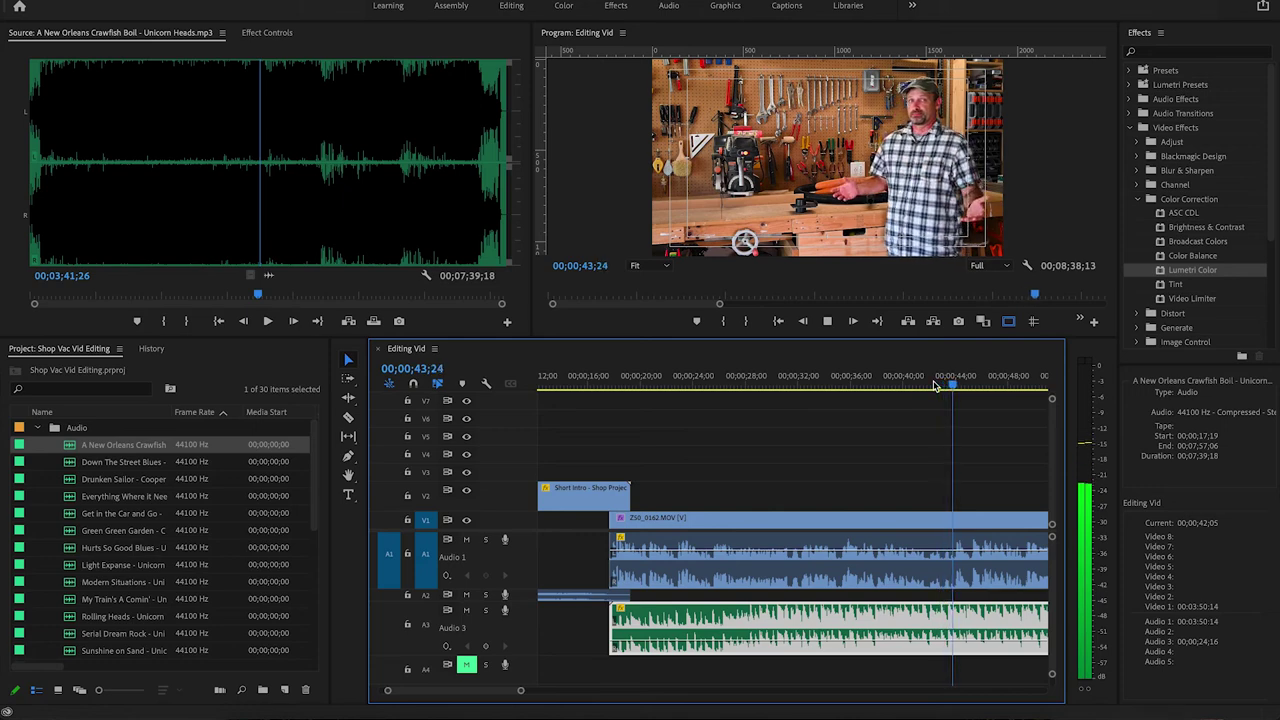
- Lower the music clip's volume level to about -23.59 dB during playback, then stop playback
key(minus)
drag(757, 638, 757, 648)
key(space)
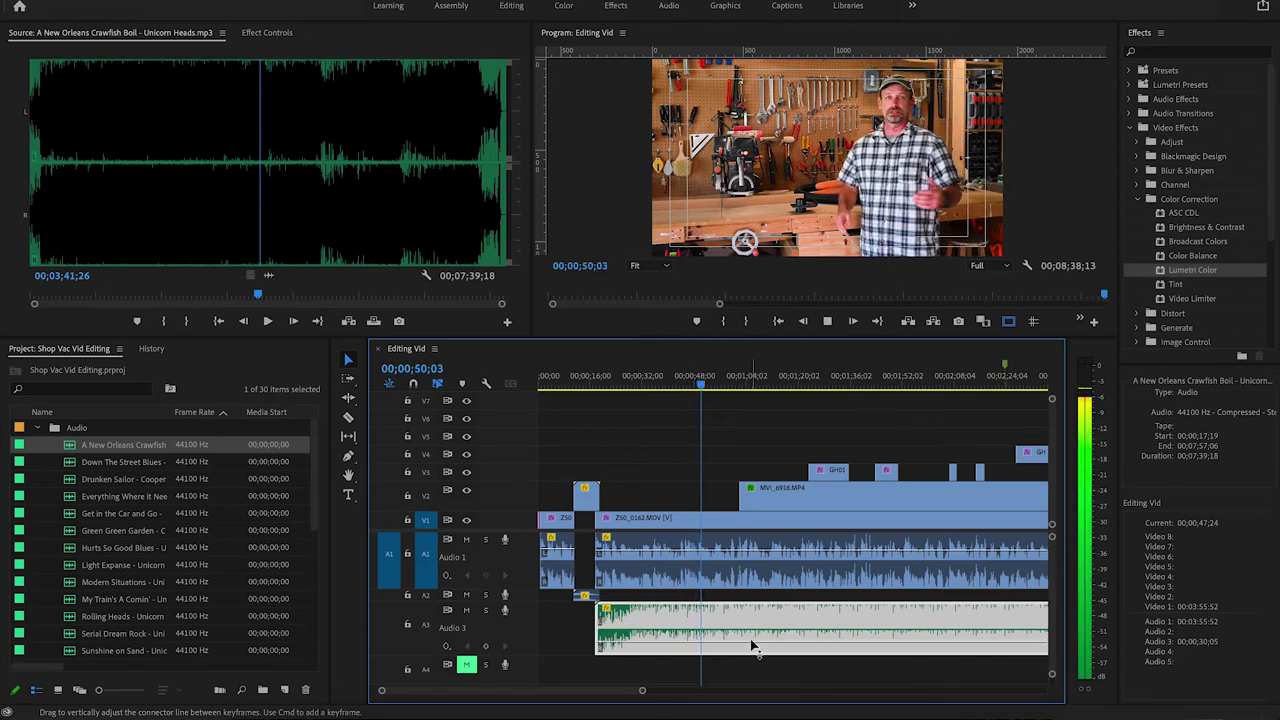
key(space)
- Move the Youtube Subscribe clip to V5 starting at 00;02;56;28 and view it at 00;03;04;03
key(minus)
key(minus)
scroll(752, 645, right, 5)
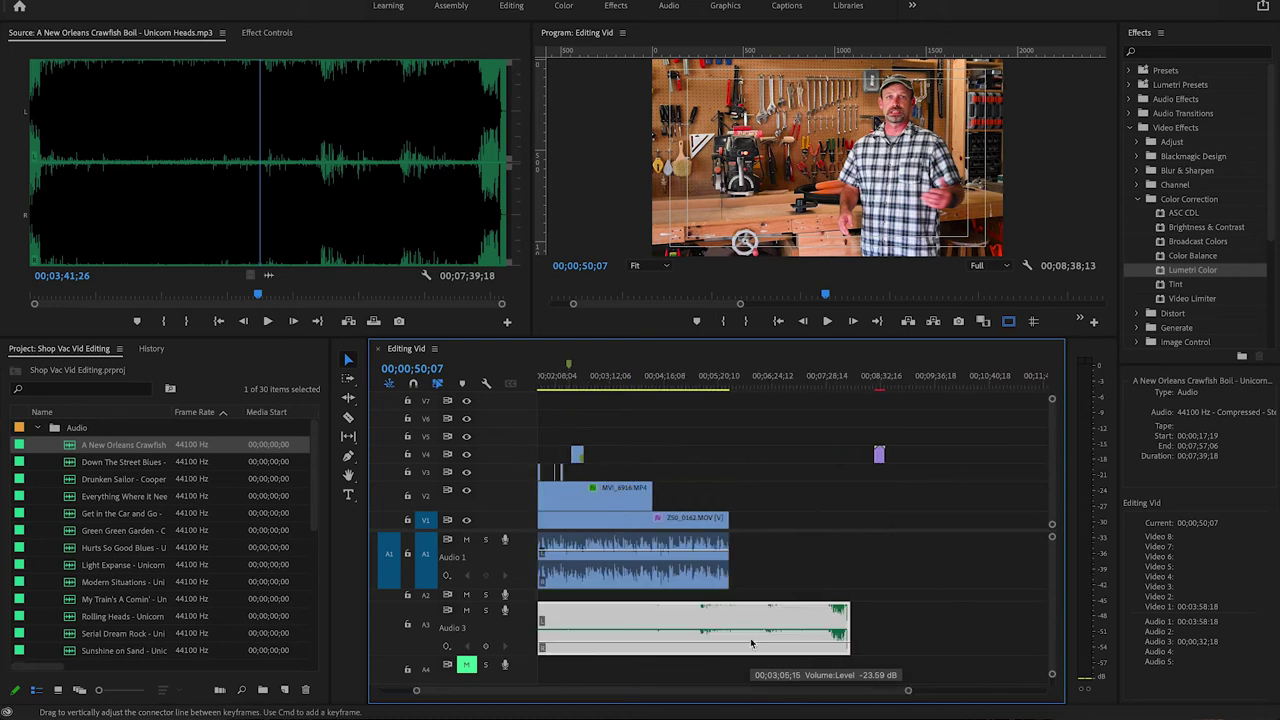
drag(473, 697, 438, 692)
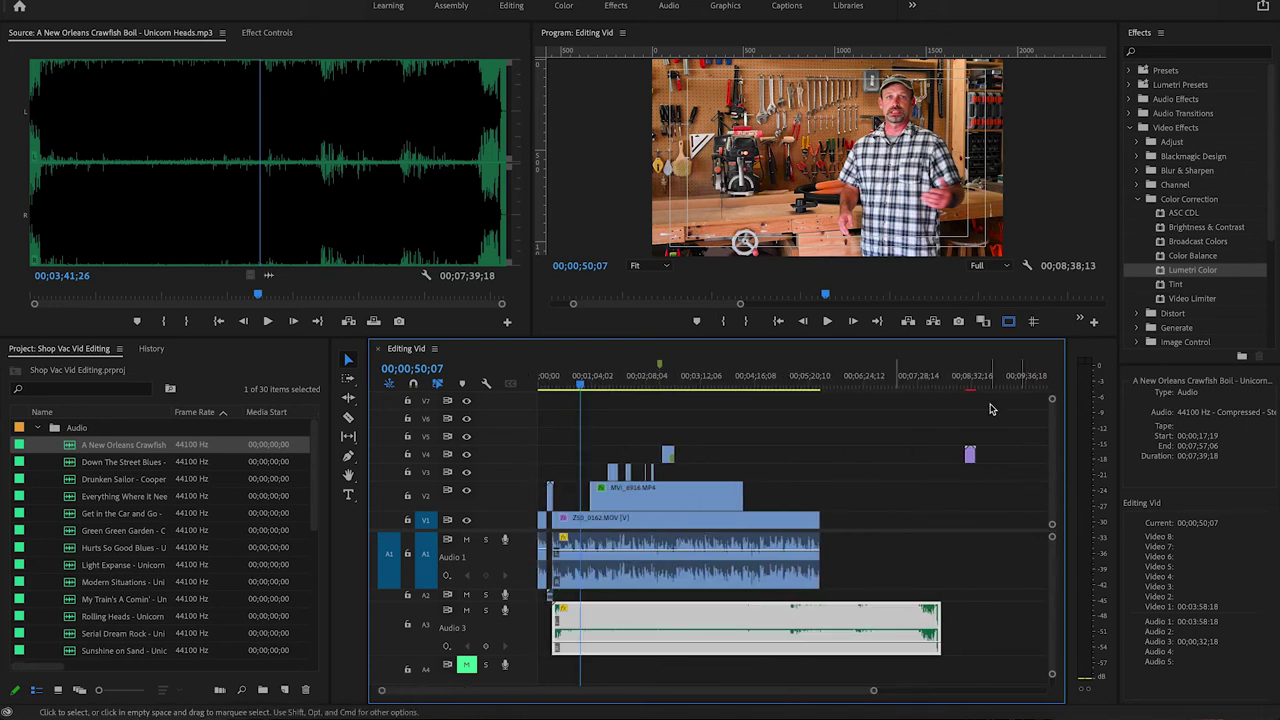
click(921, 456)
drag(969, 455, 691, 436)
click(695, 383)
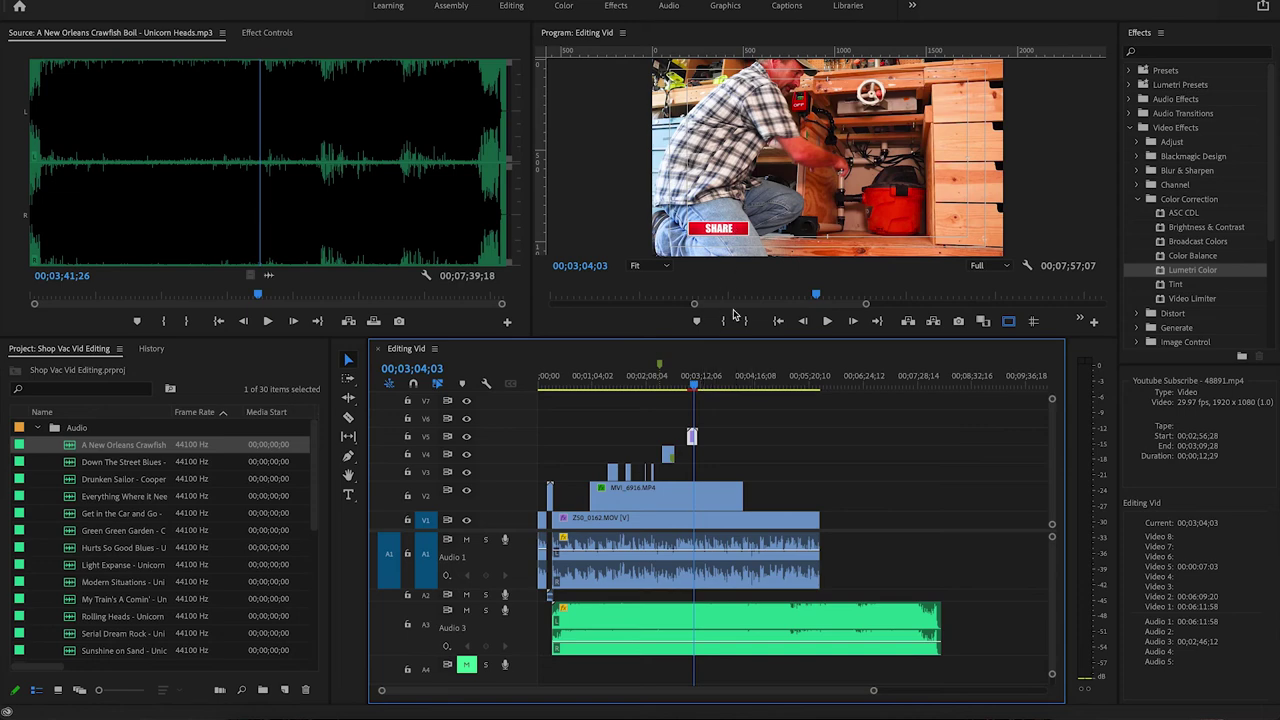
click(693, 386)
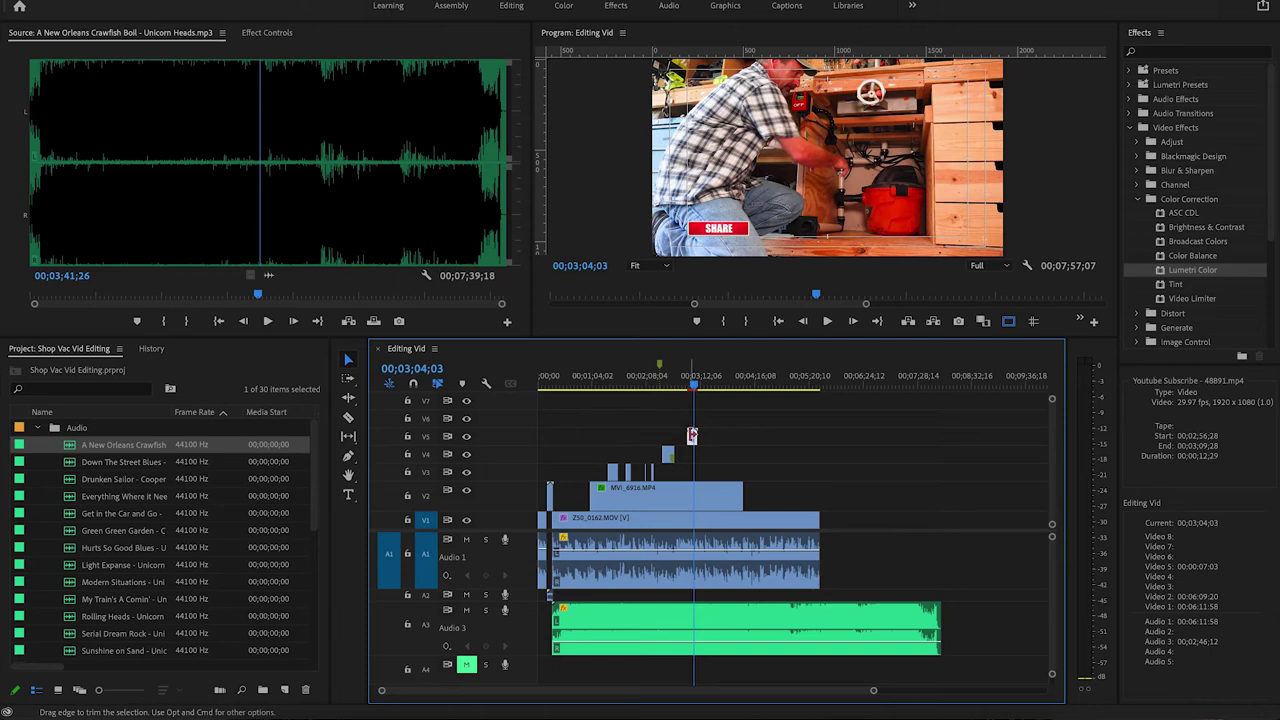
- Move the placed Youtube Subscribe clip to 00;04;39;04 on V5 and add another copy from the Motion Graphics bin on V5 at 00;02;58;29
drag(689, 436, 778, 436)
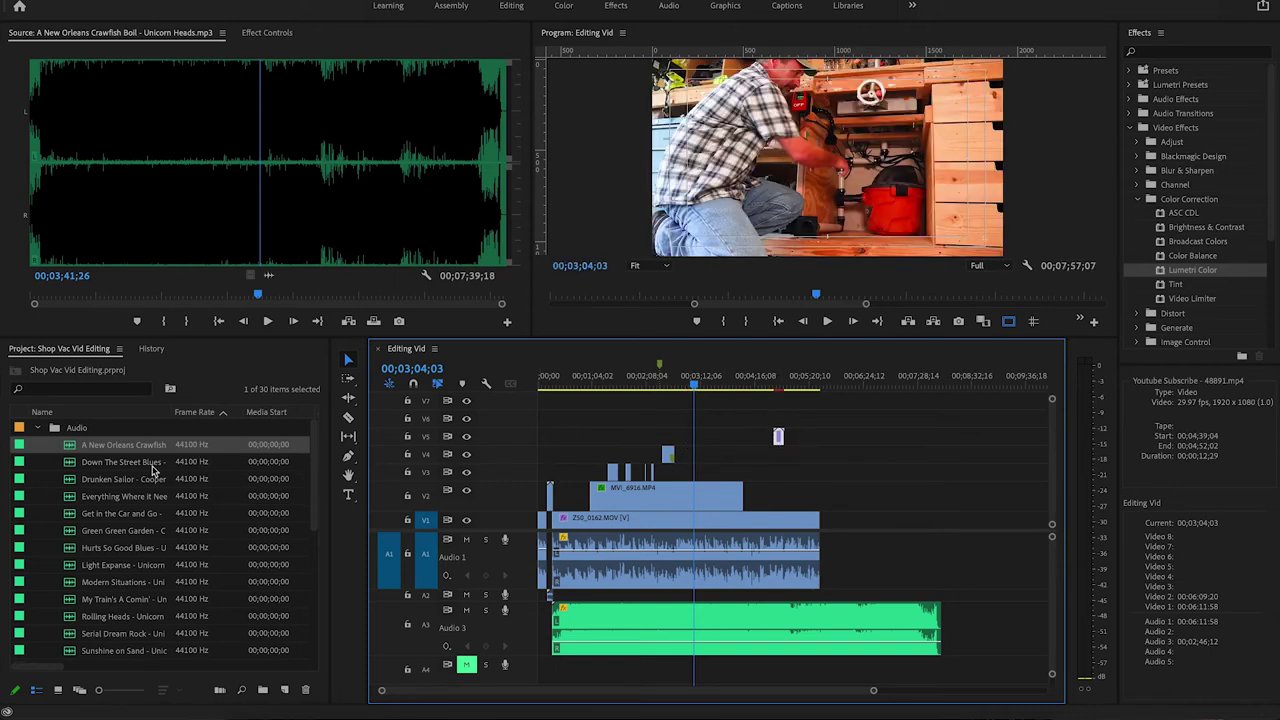
click(37, 431)
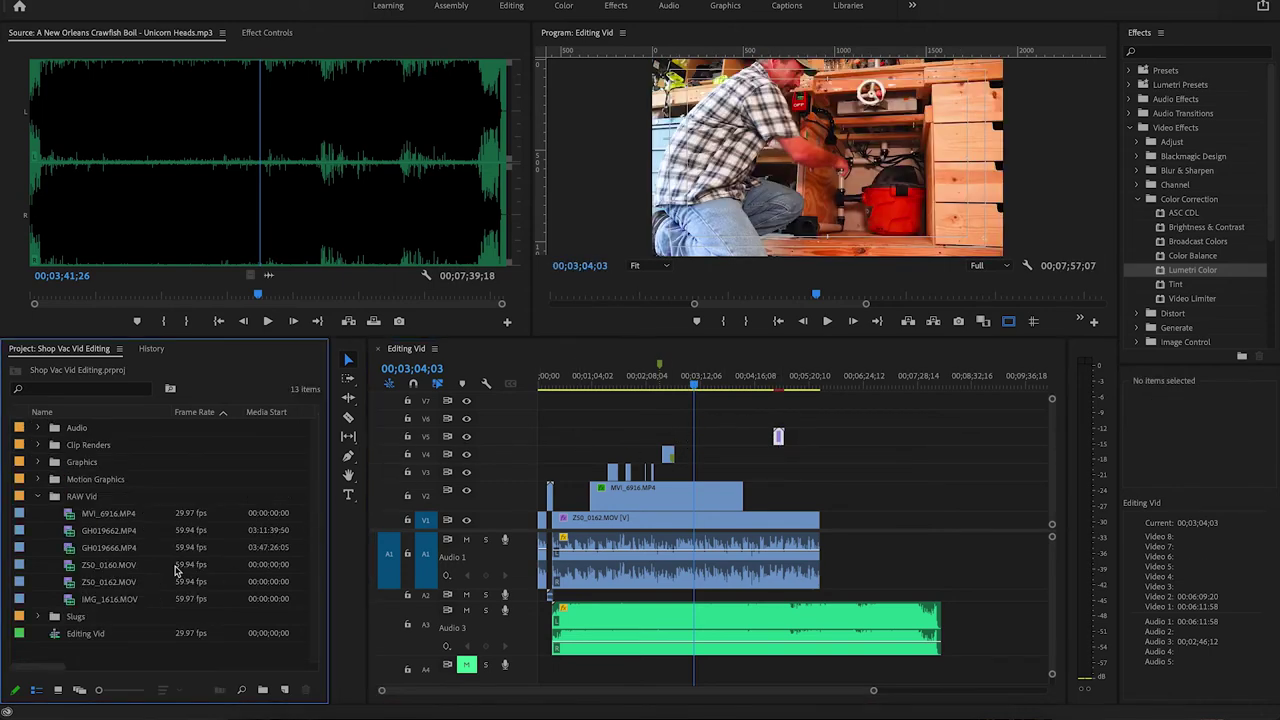
click(40, 480)
scroll(84, 563, down, 2)
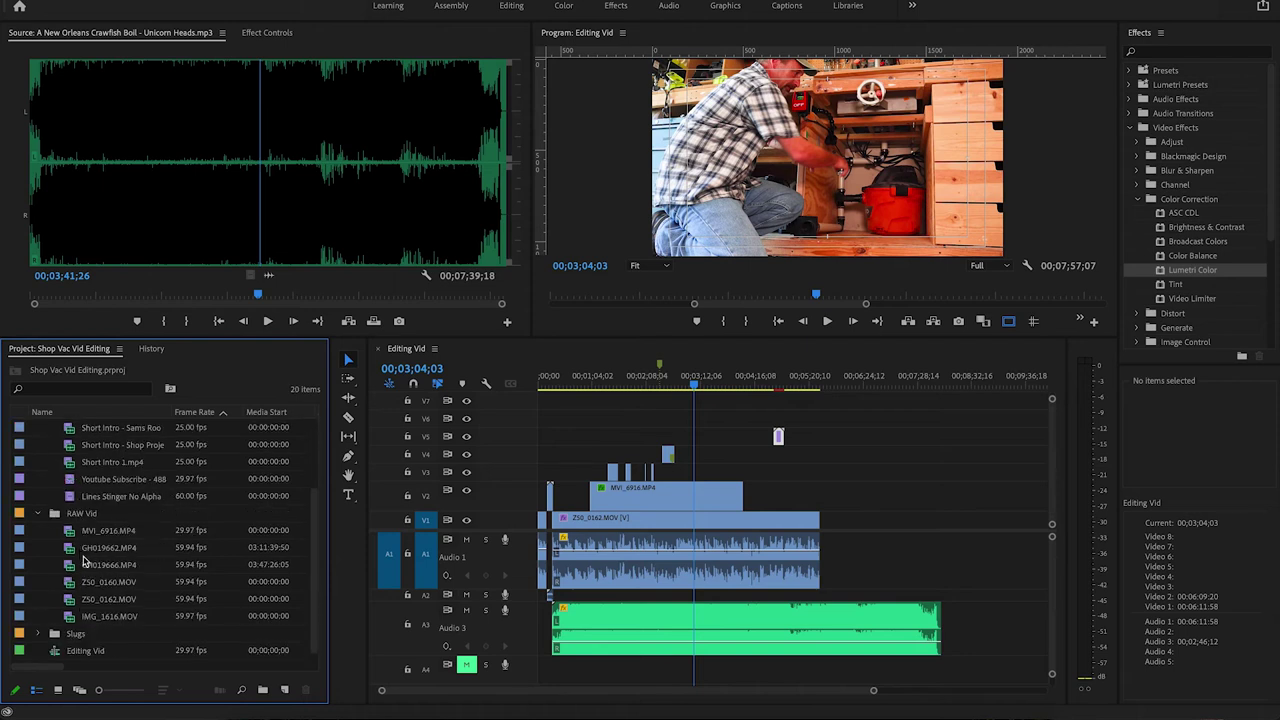
drag(77, 482, 692, 436)
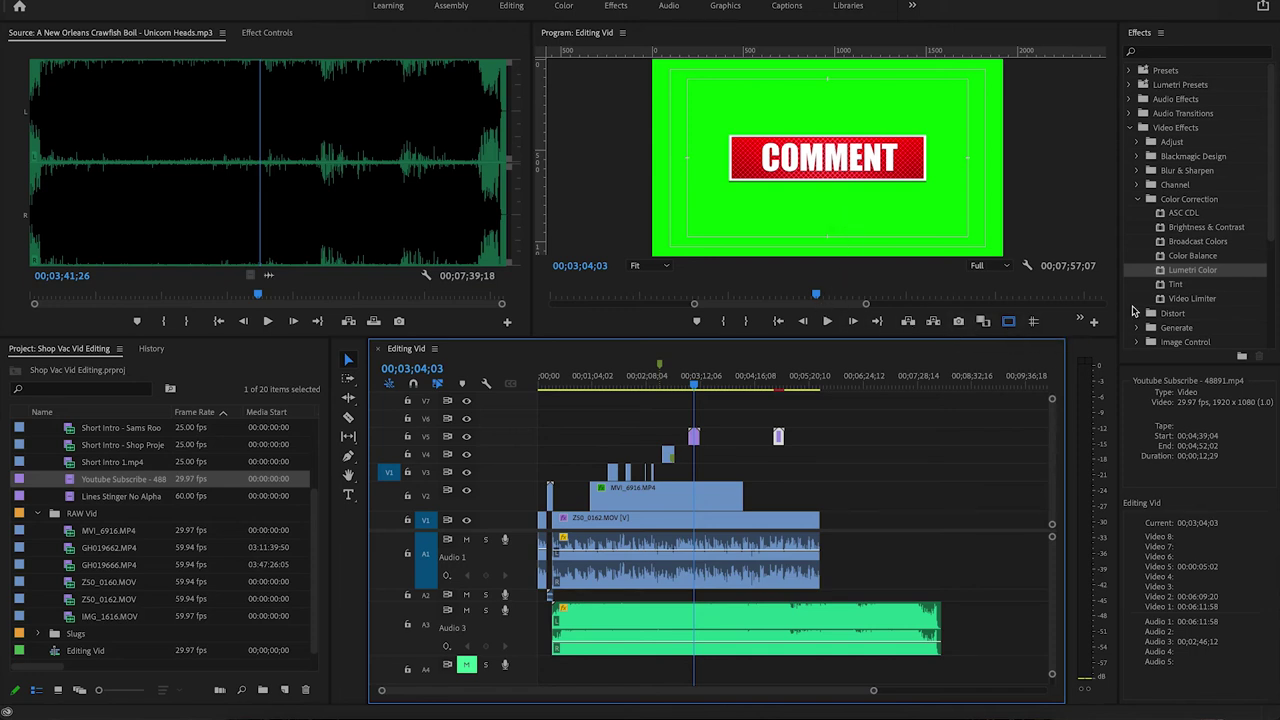
- Apply the Color Key video effect from the Keying group to the new Youtube Subscribe clip on V5
click(1130, 128)
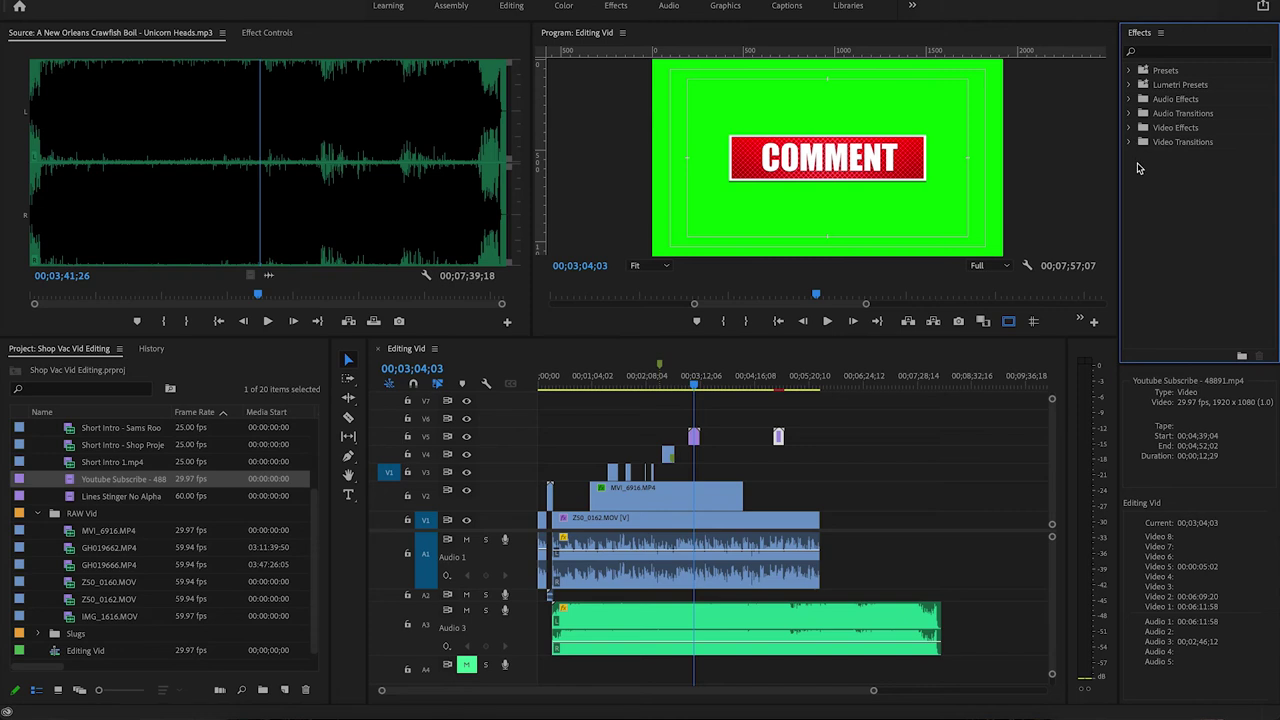
click(1130, 128)
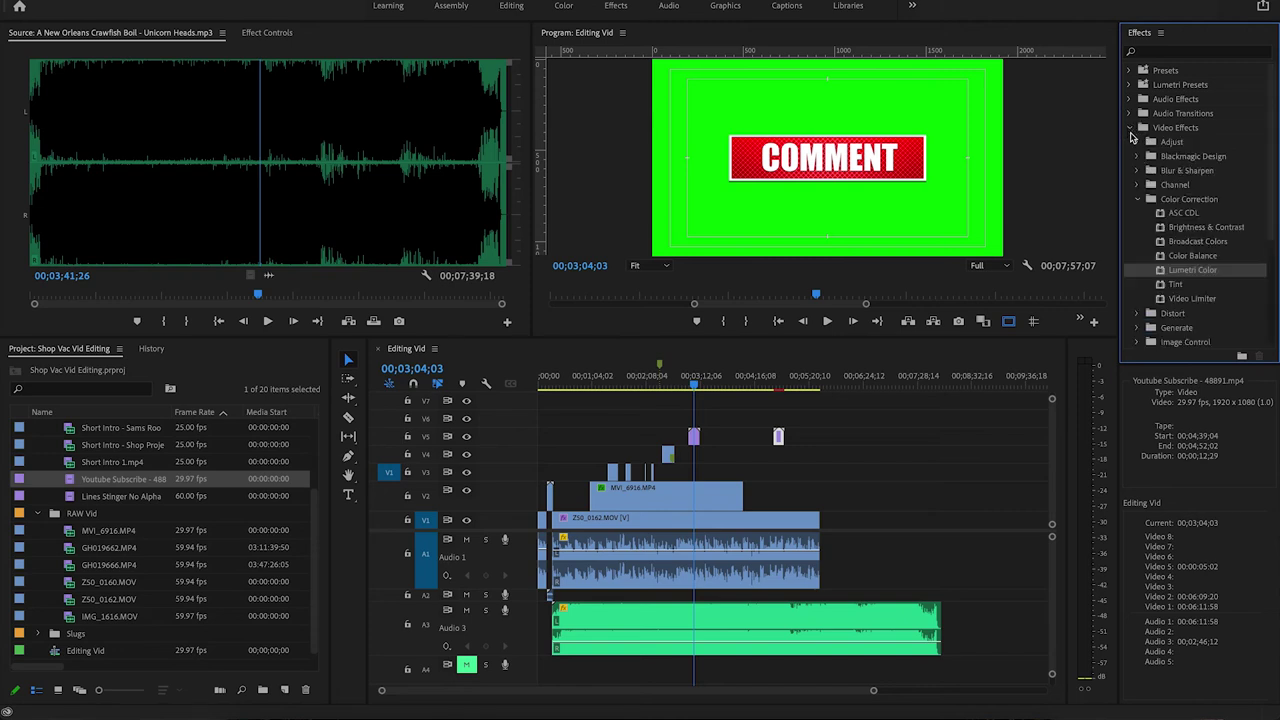
click(1137, 199)
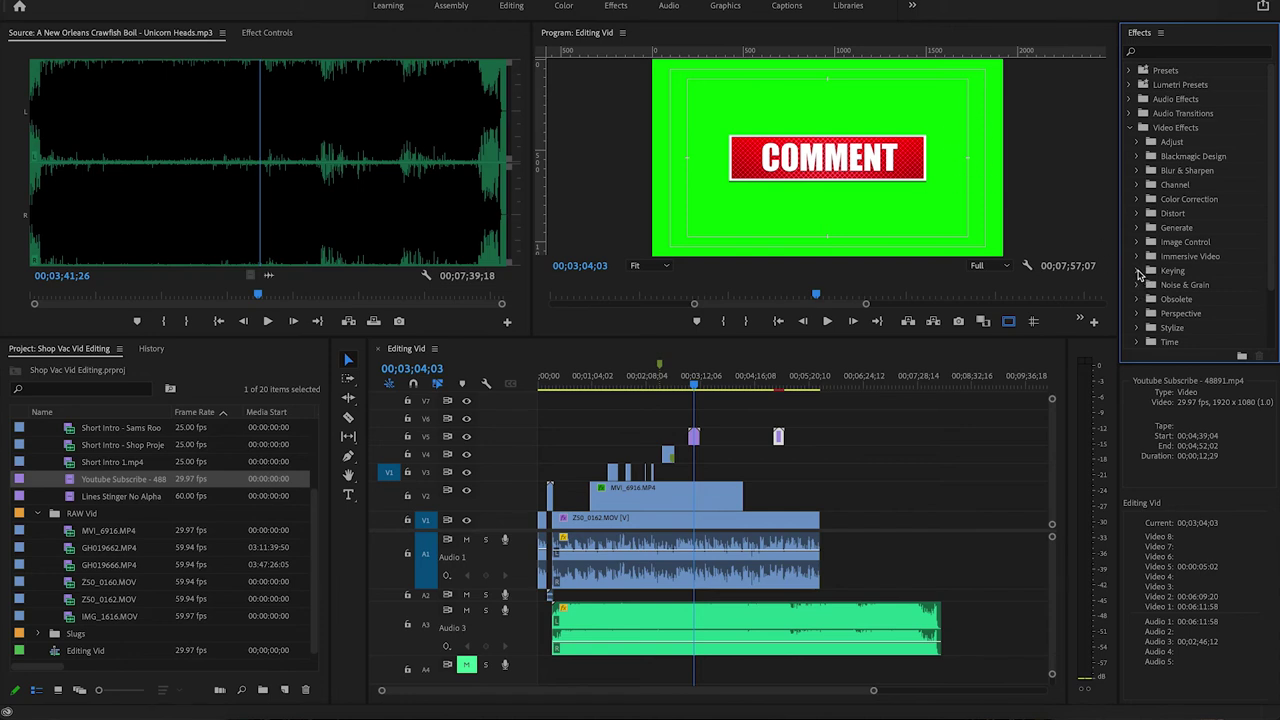
click(1137, 271)
scroll(1160, 300, down, 1)
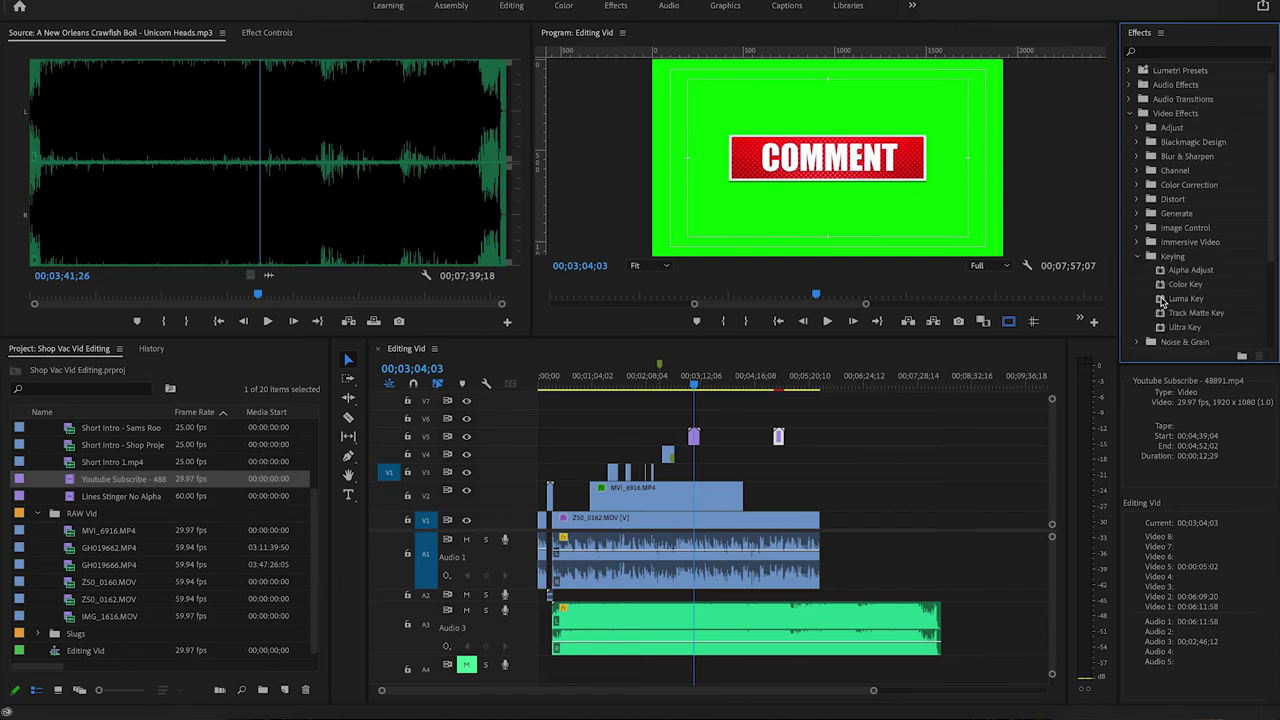
drag(1160, 287, 698, 455)
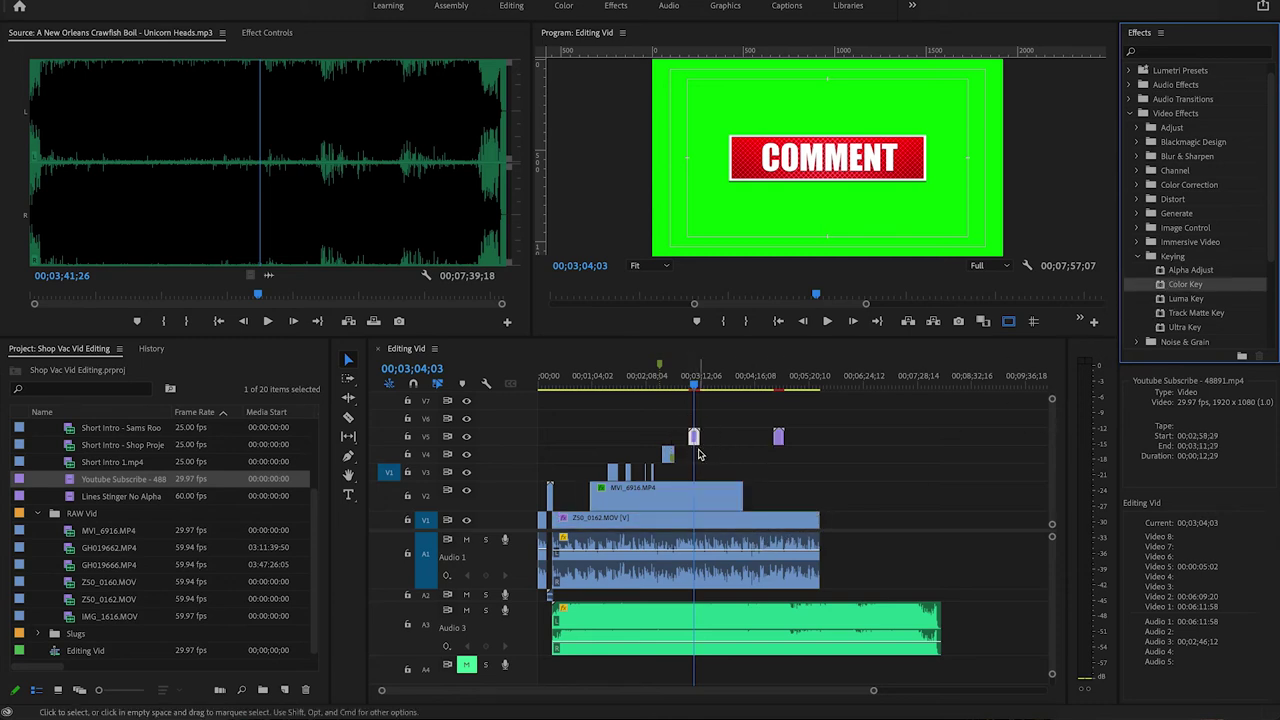
- Set the Color Key effect's key color by sampling the green background of the Youtube Subscribe clip
click(267, 33)
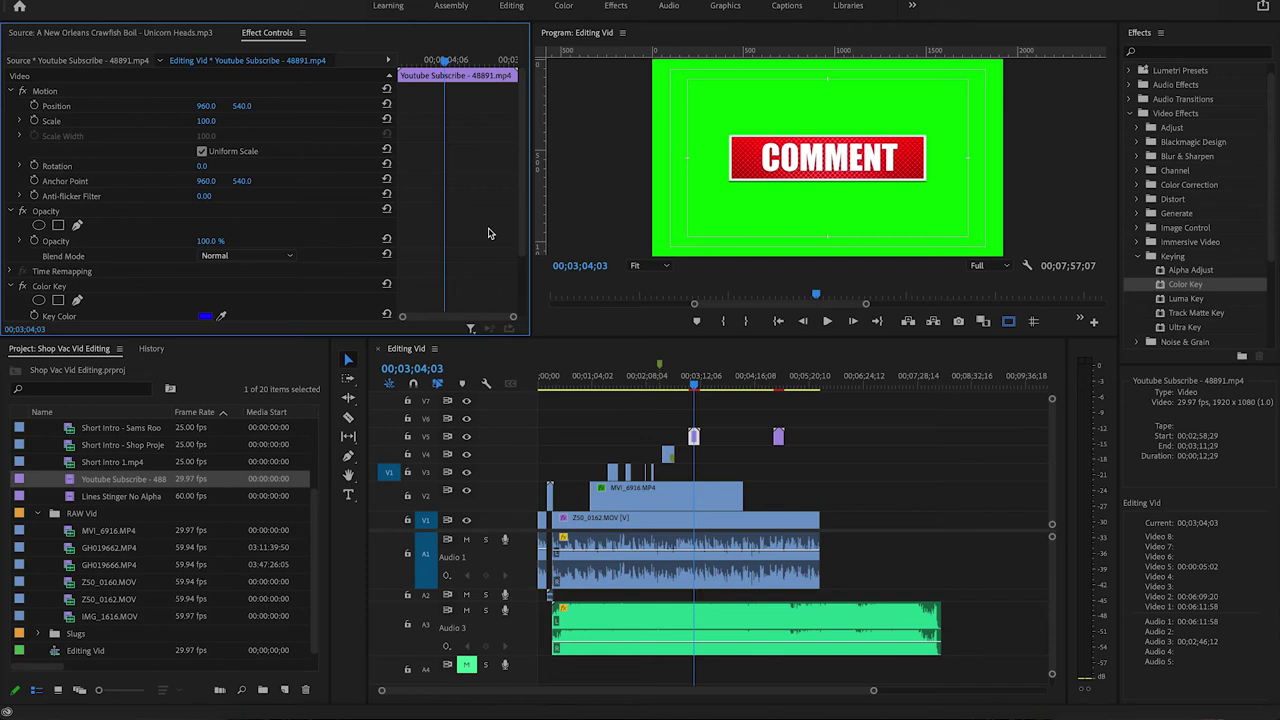
scroll(462, 248, down, 1)
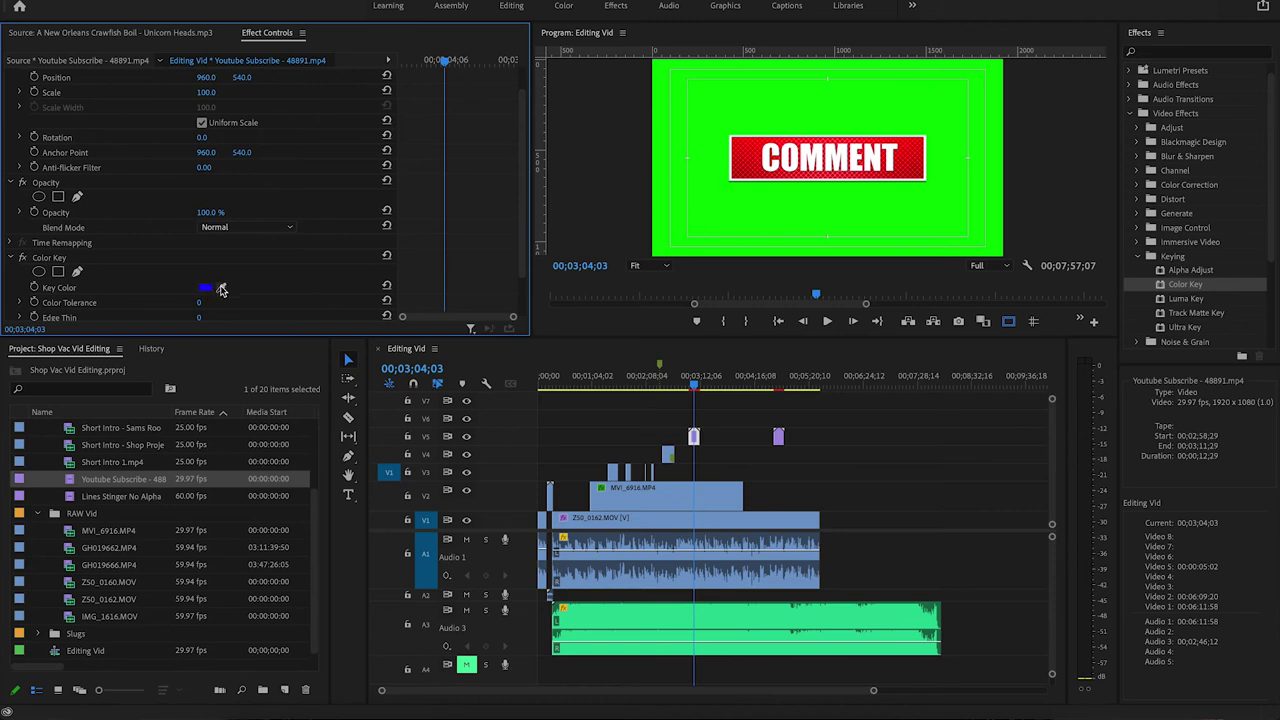
drag(222, 289, 247, 294)
drag(868, 205, 845, 210)
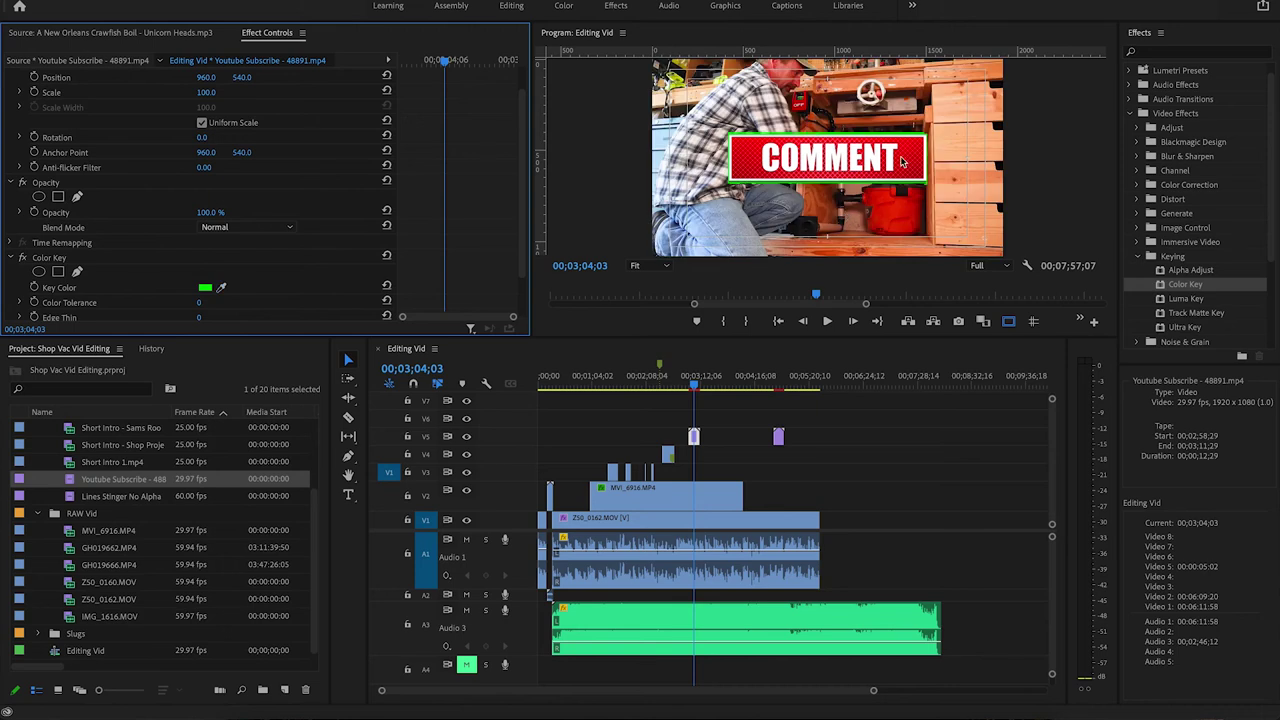
- Adjust the Color Key's color tolerance to 118 to clear the green fringe around the graphic
scroll(469, 262, down, 3)
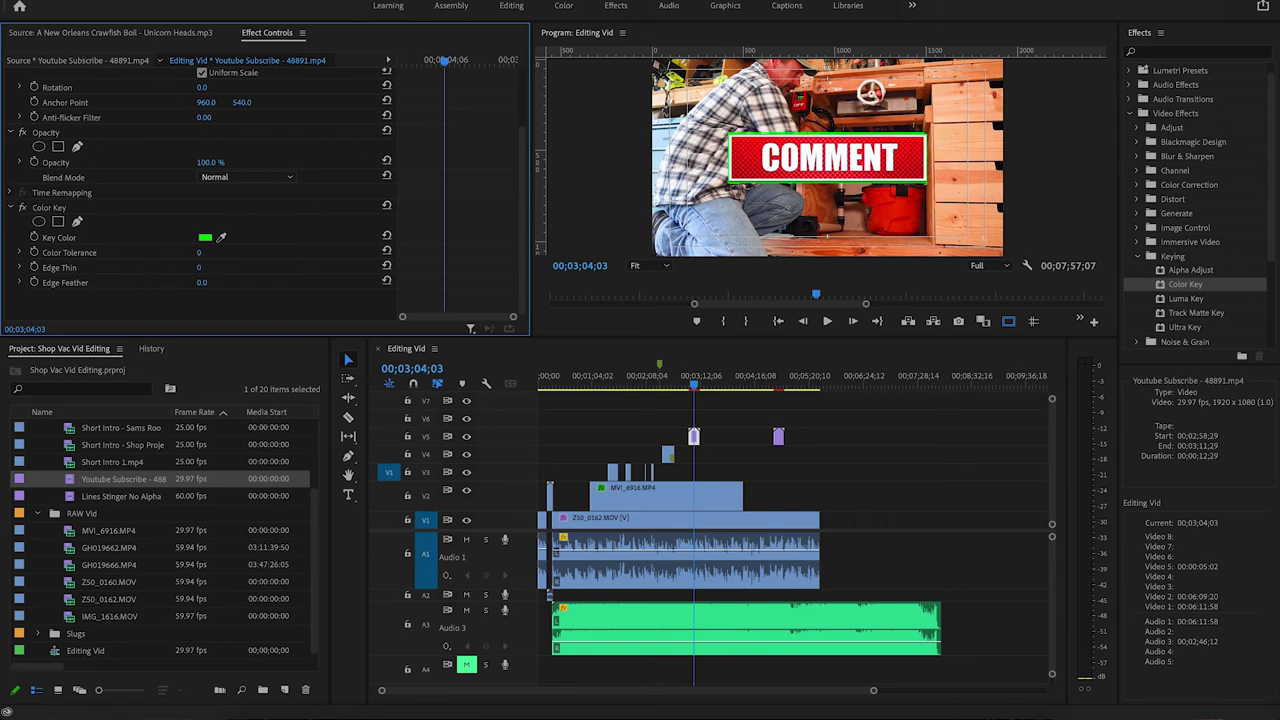
drag(199, 252, 218, 252)
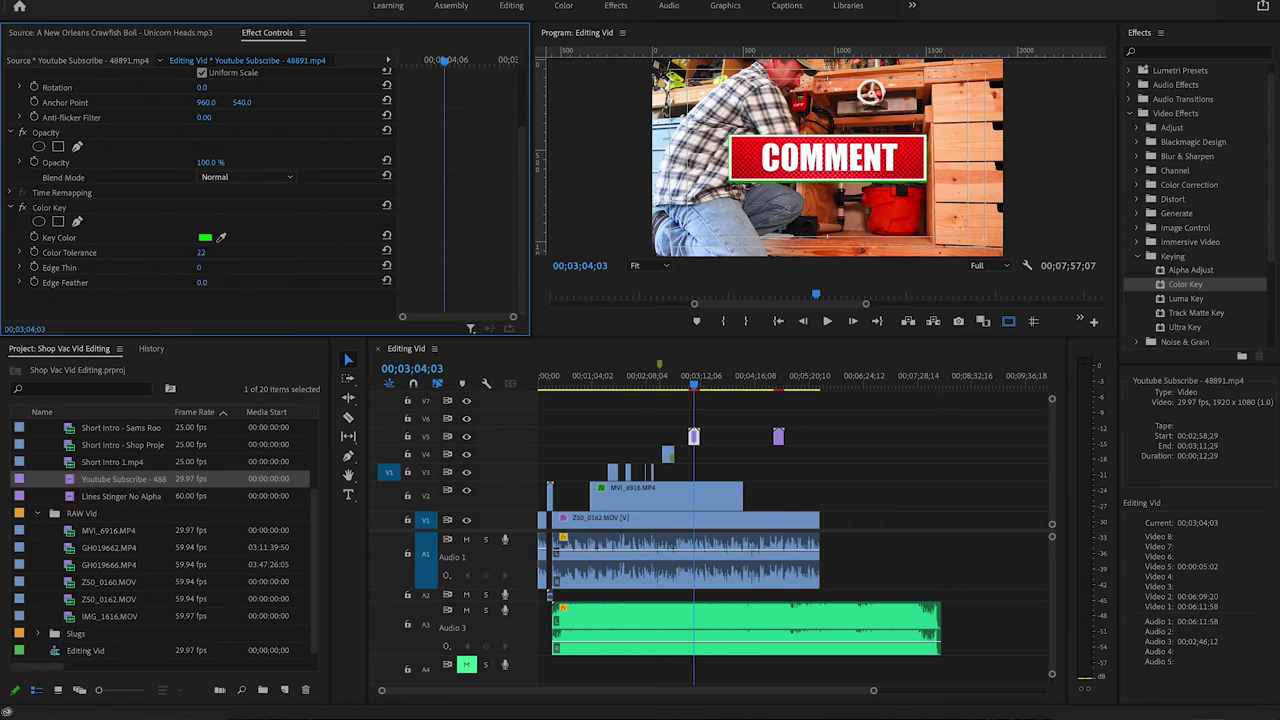
drag(205, 252, 313, 252)
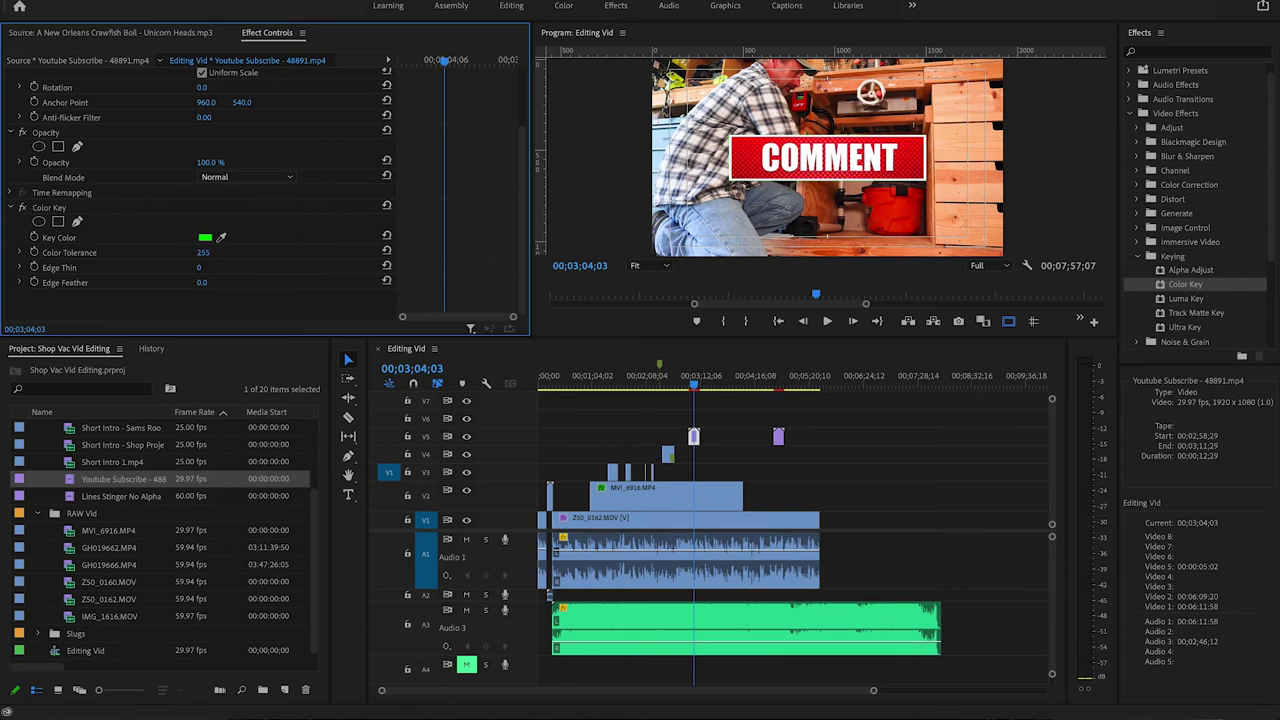
drag(203, 252, 30, 252)
drag(199, 252, 234, 252)
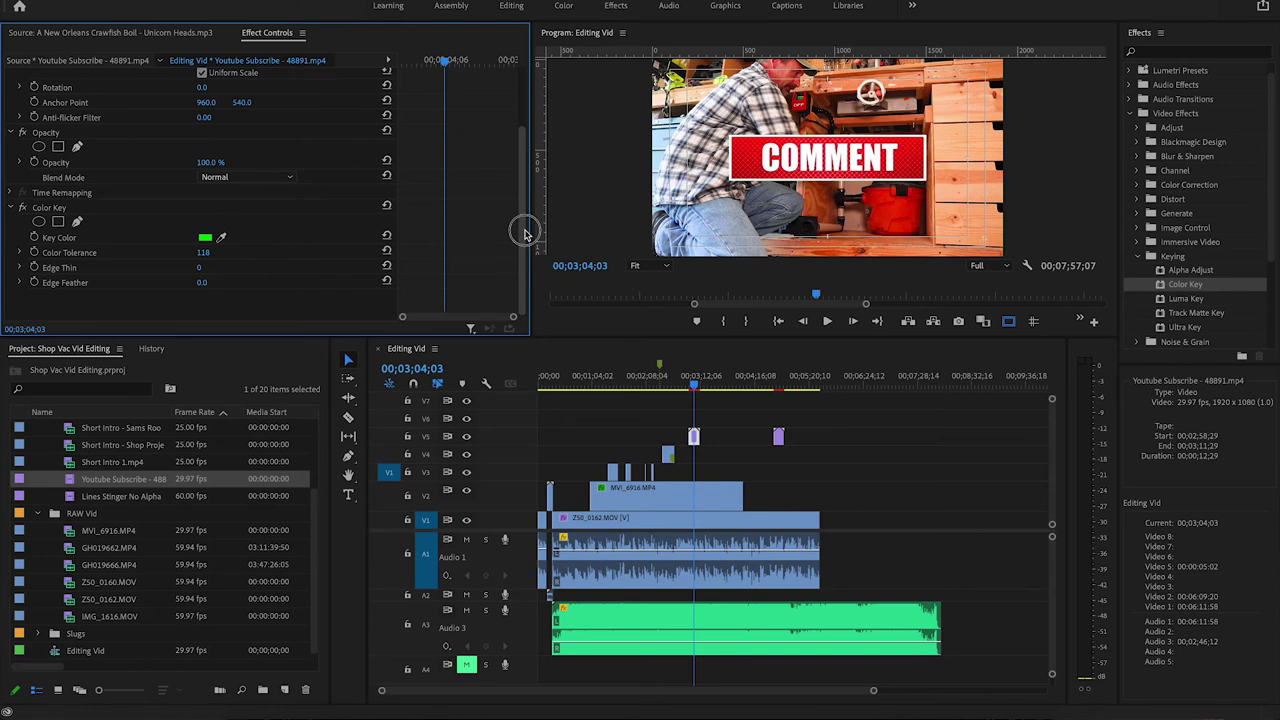
- Scale the Youtube Subscribe clip to 38 and set its position to 403, 915 in the frame's lower-left area
scroll(523, 229, up, 3)
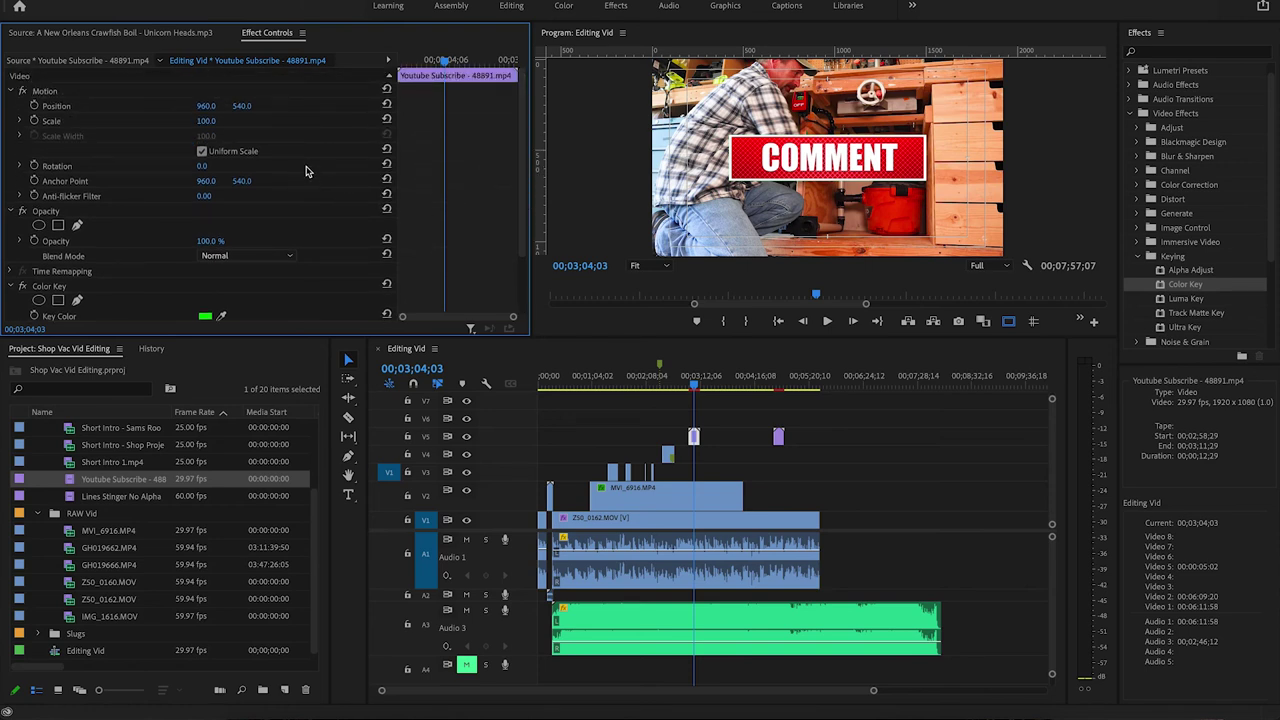
drag(205, 120, 140, 120)
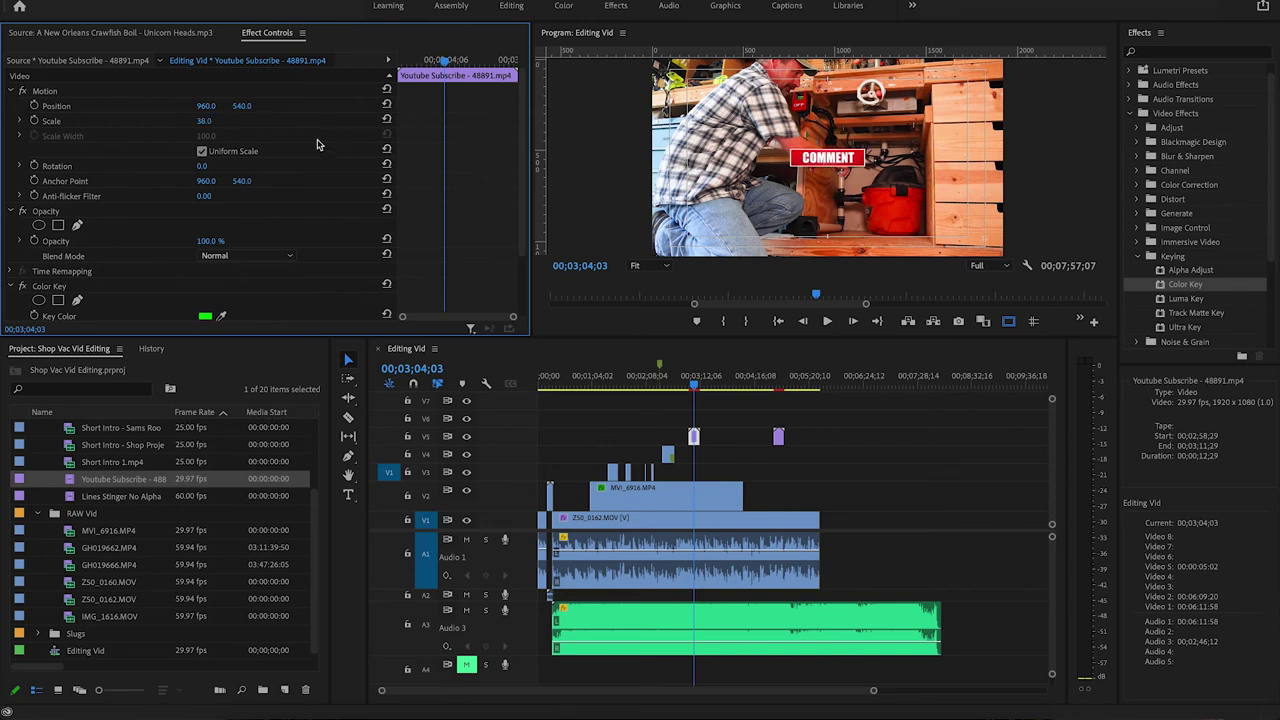
drag(241, 105, 365, 105)
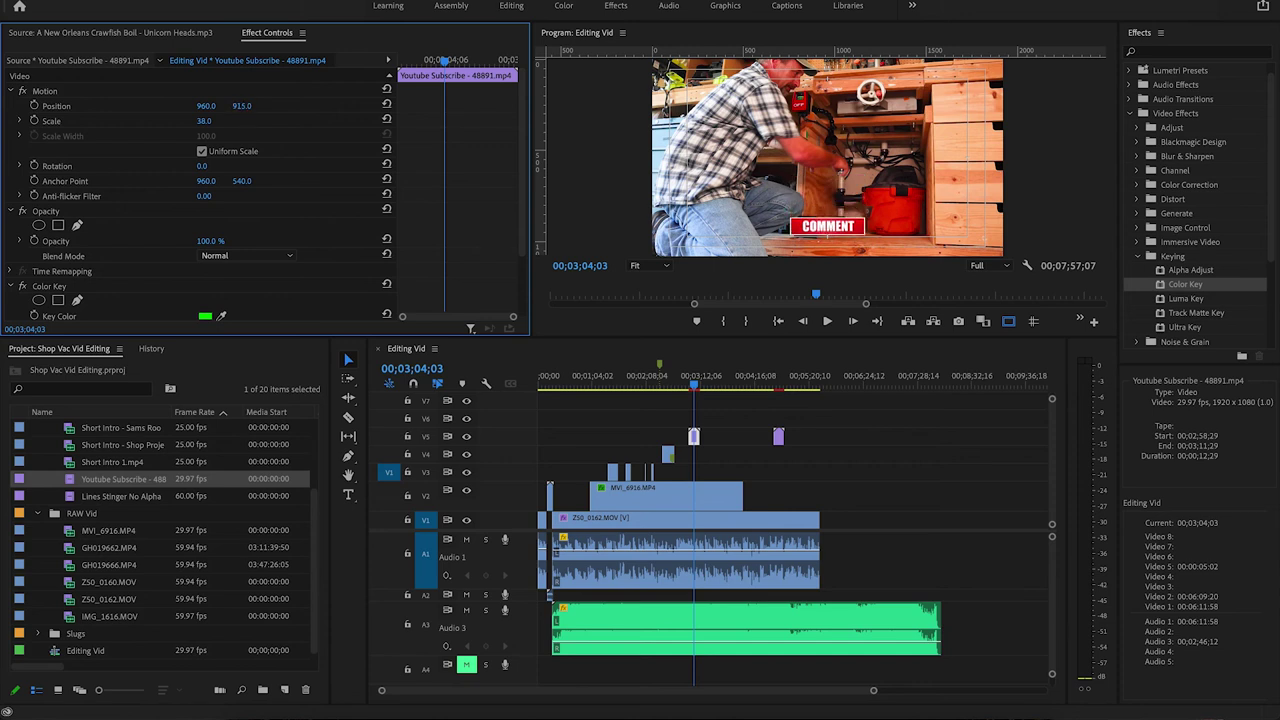
drag(205, 105, 551, 553)
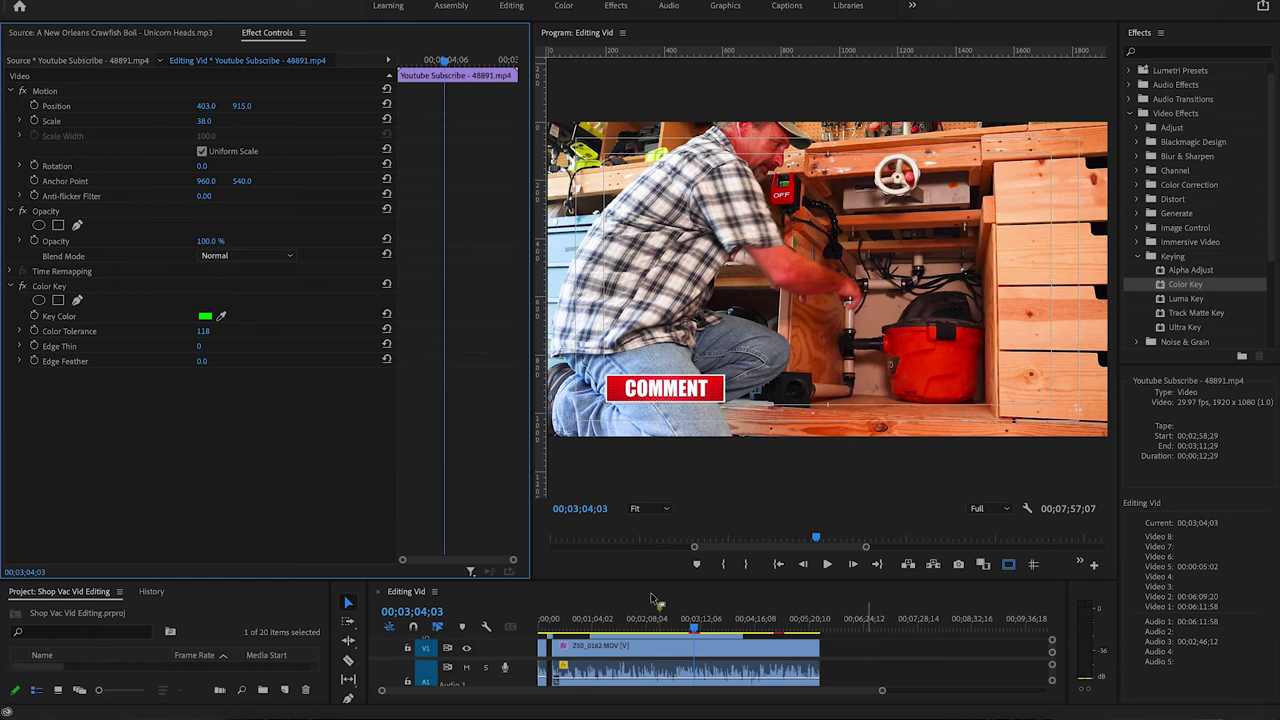
- Resize the workspace panels to give the timeline more height, and toggle the Program monitor's overlay options off and back on
drag(537, 581, 563, 403)
click(1010, 388)
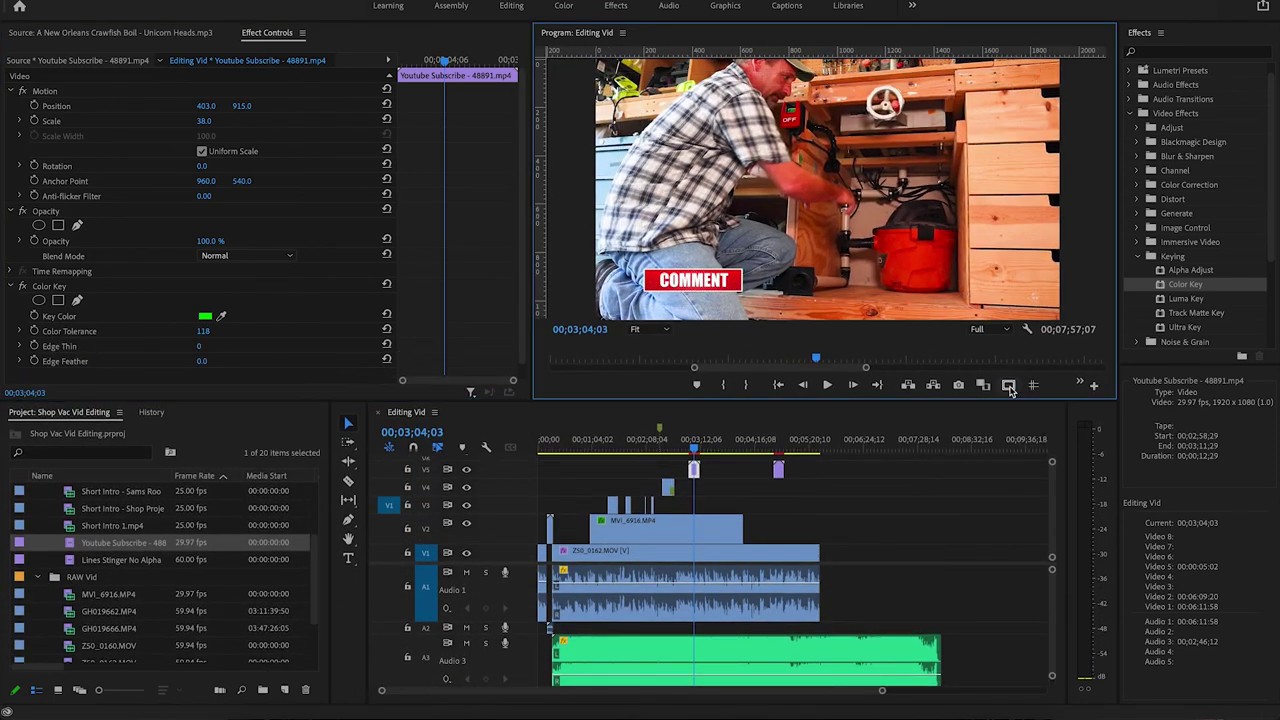
click(1008, 386)
click(1034, 386)
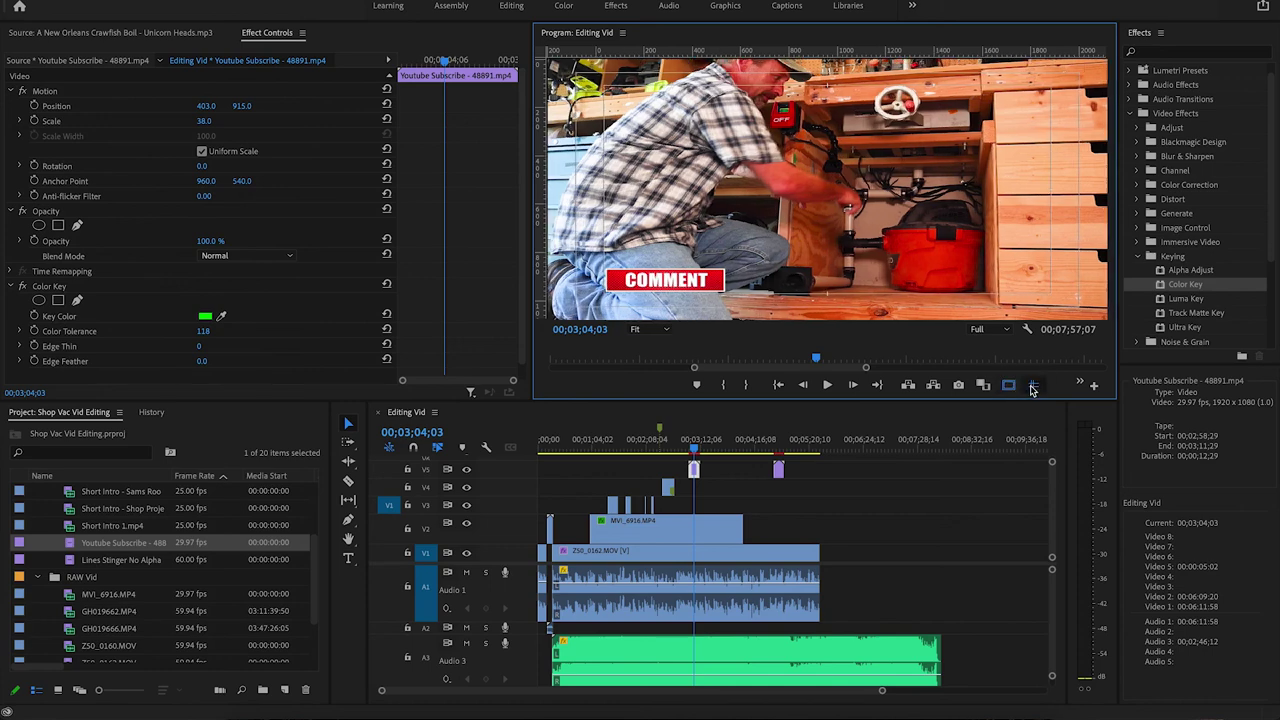
click(1034, 388)
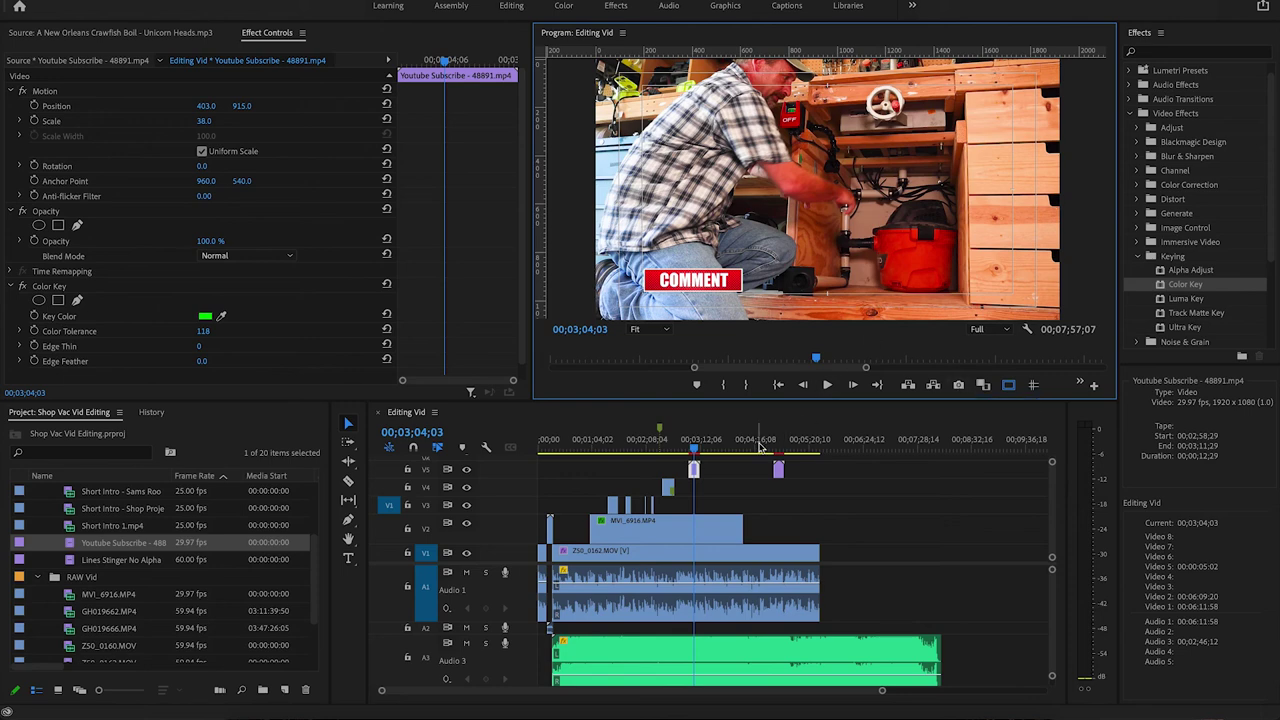
drag(540, 400, 540, 374)
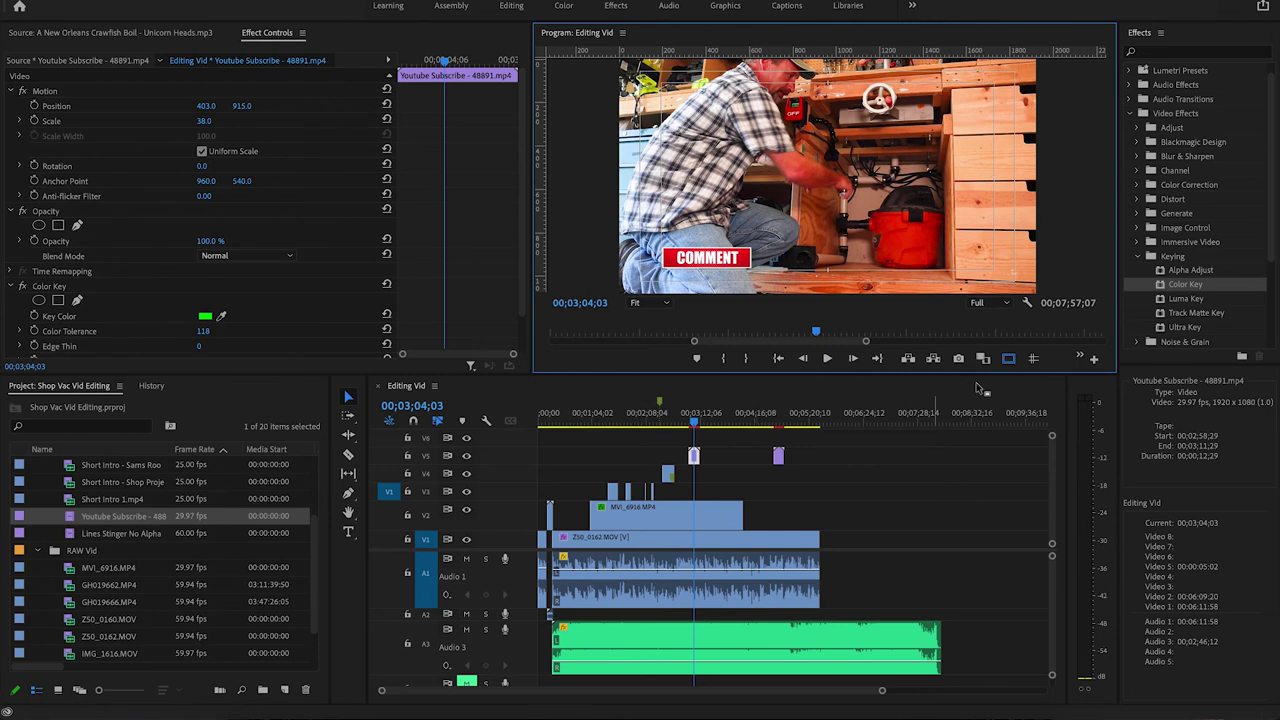
- Review the Export Frame settings for the frame at 00;02;46;09 without exporting it
mouse_move(700, 422)
mouse_down()
mouse_move(751, 420)
mouse_move(608, 428)
mouse_move(679, 432)
mouse_up()
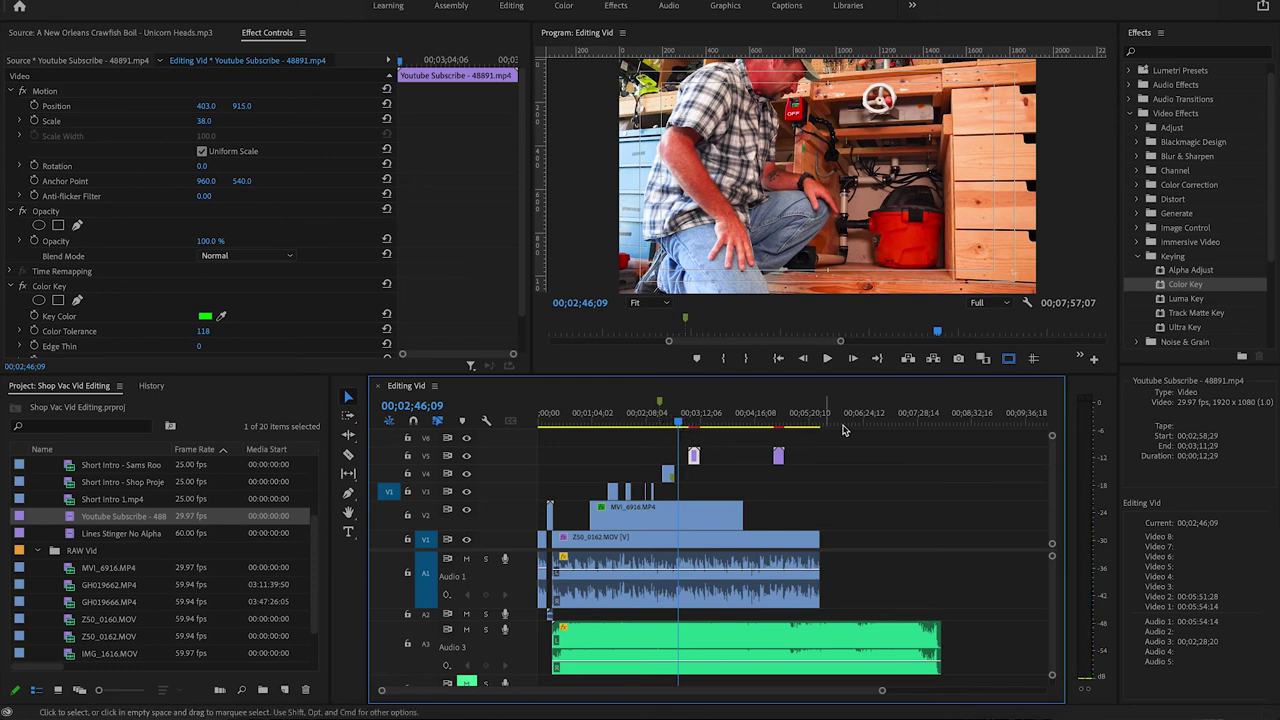
click(957, 362)
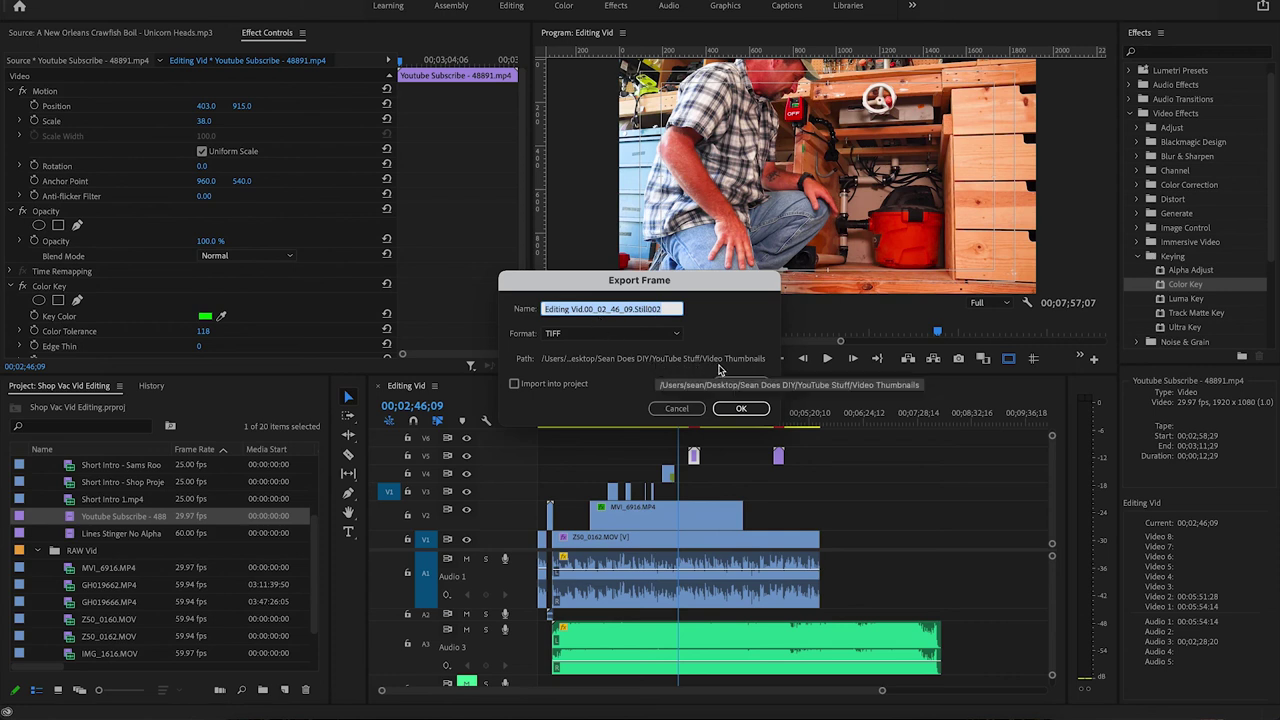
click(680, 409)
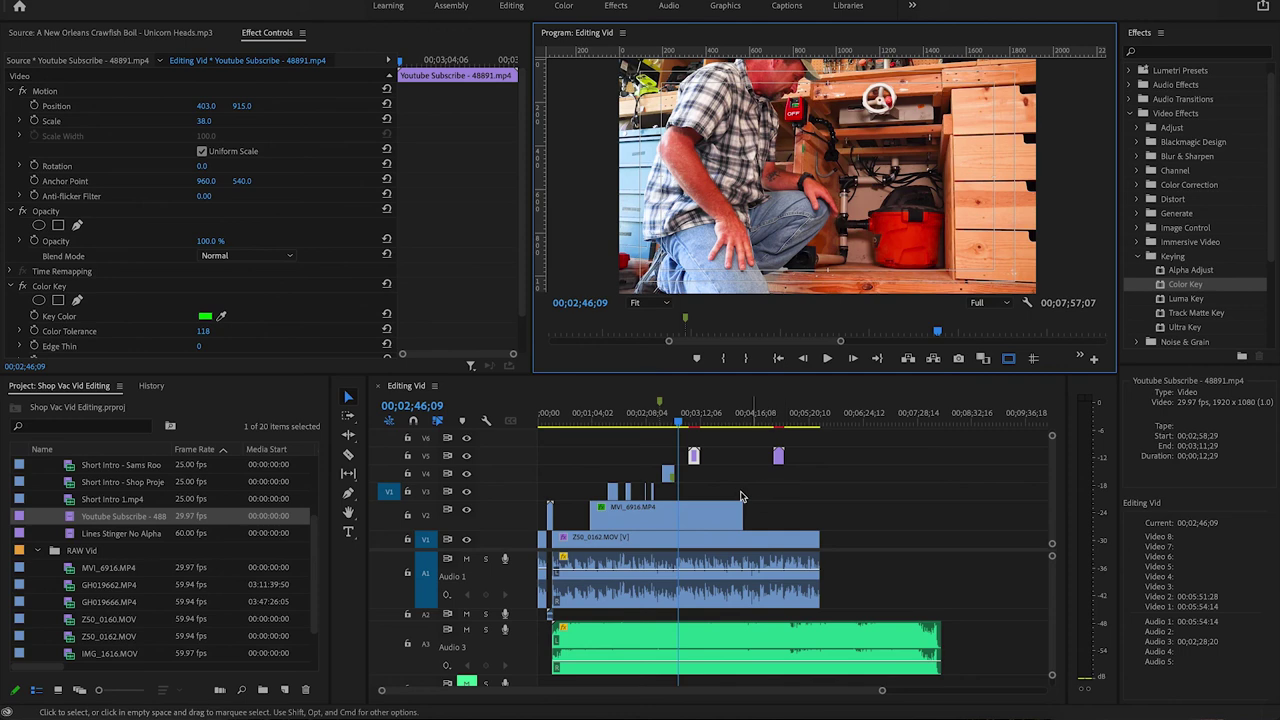
- Move the keyed Youtube Subscribe clip from V5 to V4 starting at 00;00;22;23, and play the sequence from about 00;00;10;04
click(680, 423)
drag(688, 457, 562, 472)
click(547, 414)
key(space)
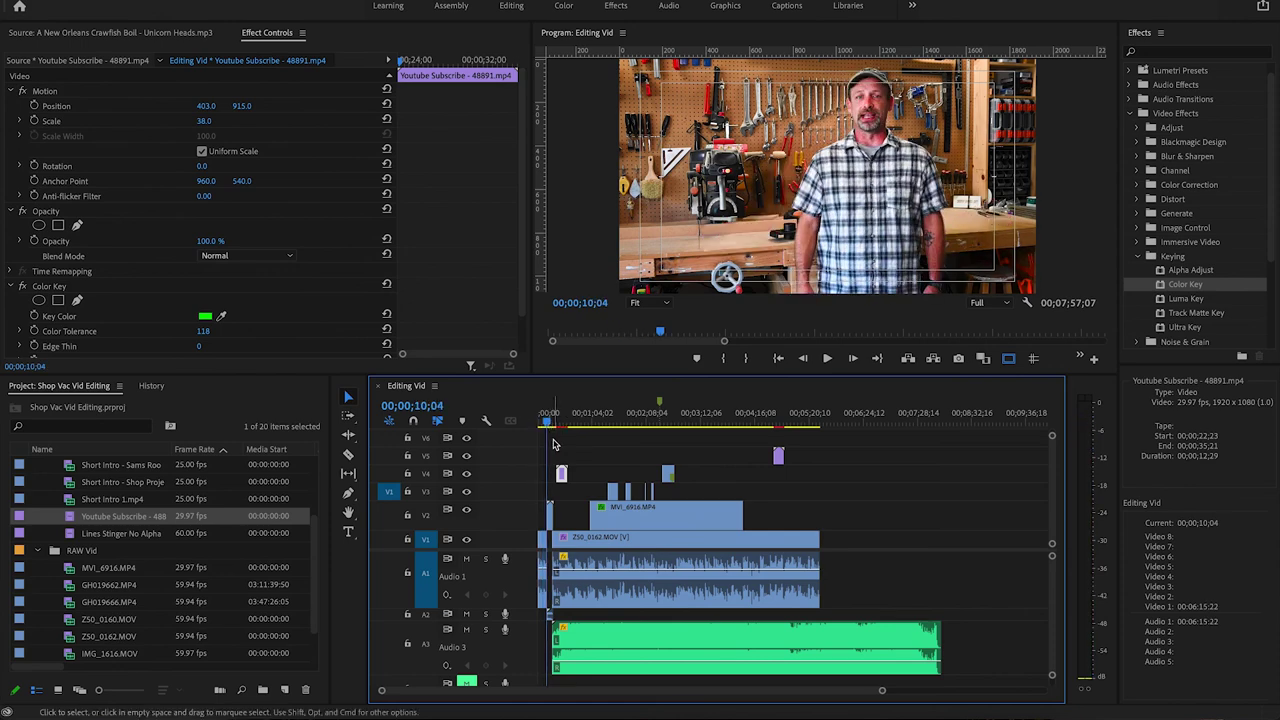
- Shift the Youtube Subscribe clip on V4 earlier to start at 00;00;20;06, and play its opening over Z50_0162.MOV
key(=)
key(=)
key(=)
click(567, 414)
drag(623, 477, 609, 479)
key(space)
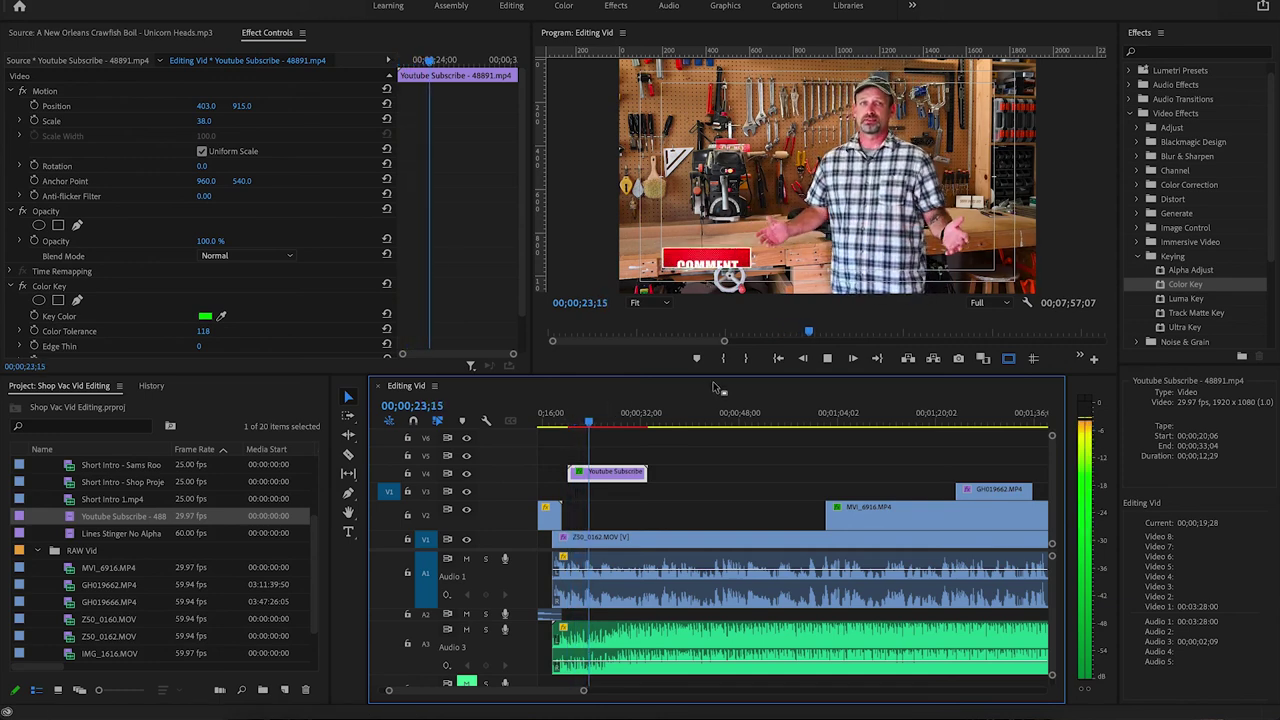
key(space)
- Move the other Youtube Subscribe clip from V5 to V3 starting at 00;05;15;10, and play the closing talk leading into it
drag(476, 694, 600, 694)
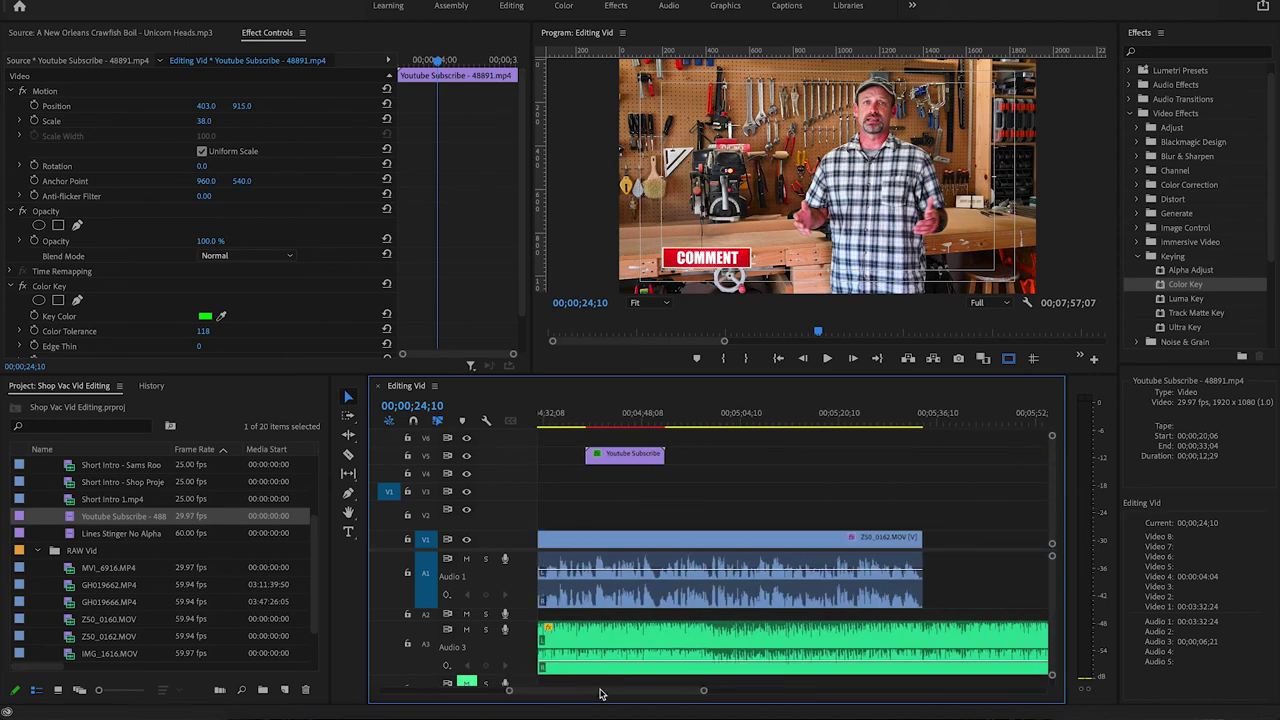
click(858, 418)
key(space)
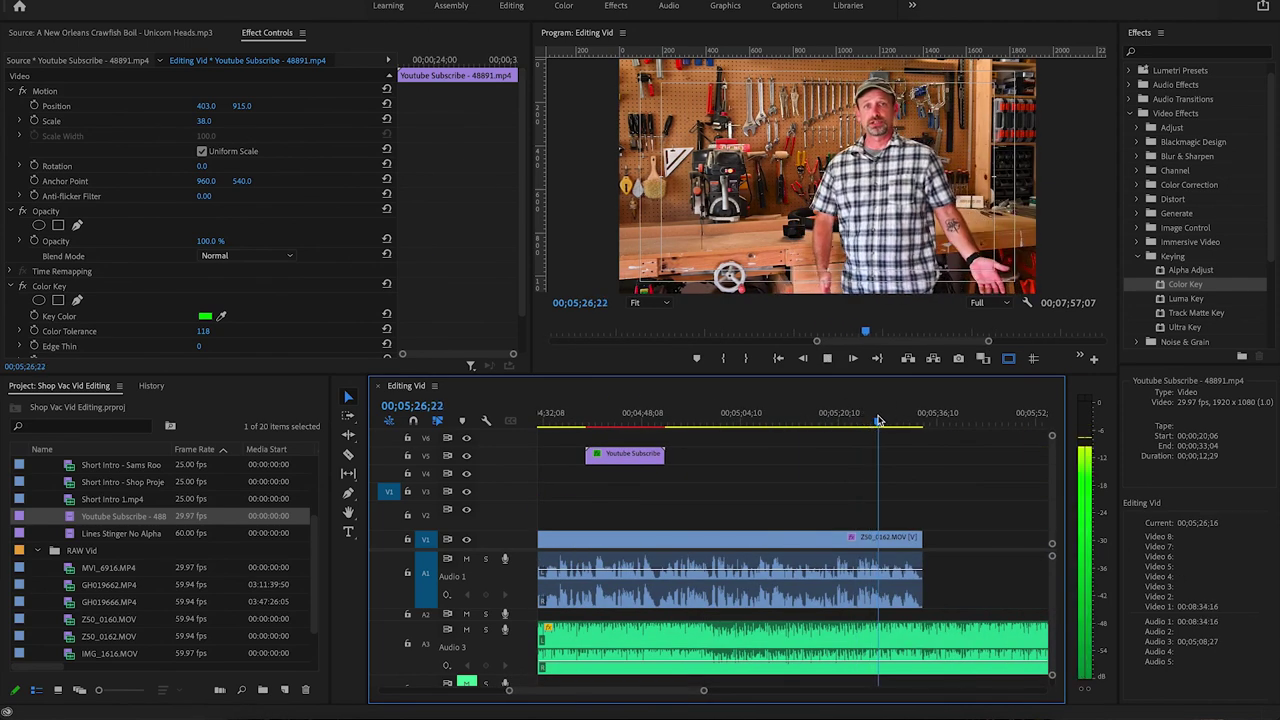
drag(643, 455, 862, 494)
click(790, 426)
key(space)
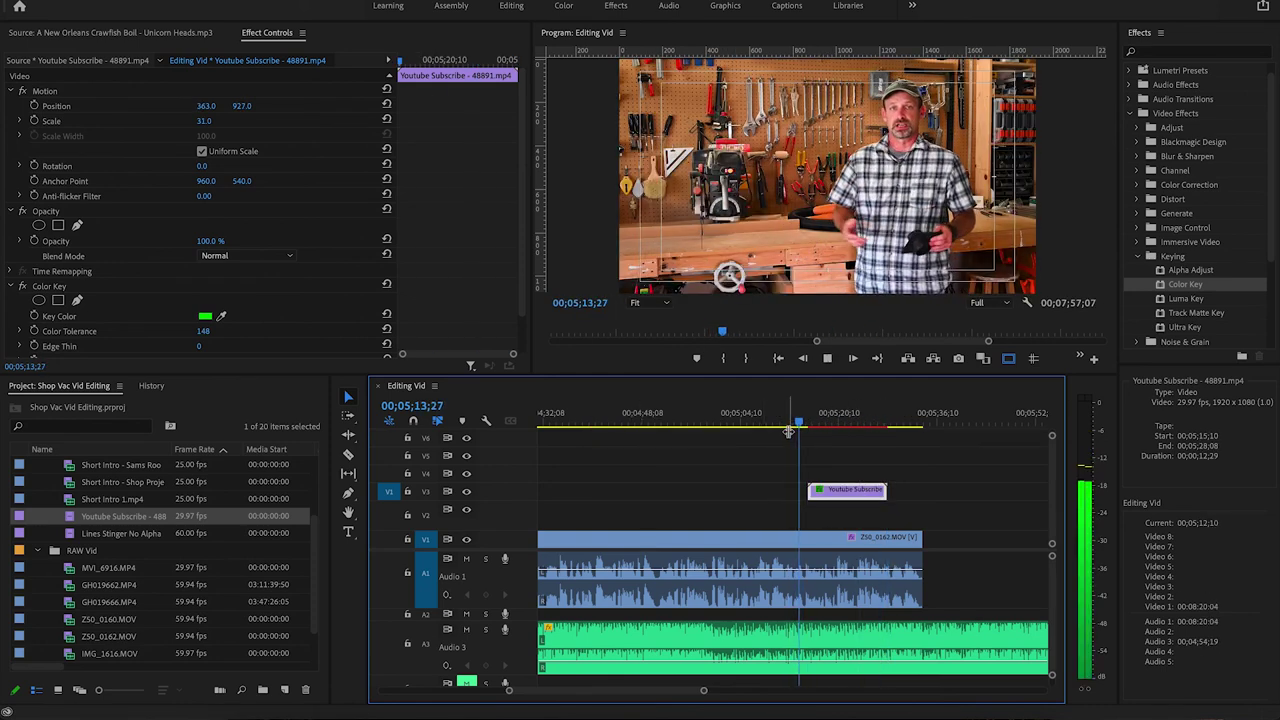
- Shift the closing Youtube Subscribe clip on V3 to start at 00;05;18;21, and play through to 00;05;33;16
click(847, 493)
drag(847, 493, 864, 498)
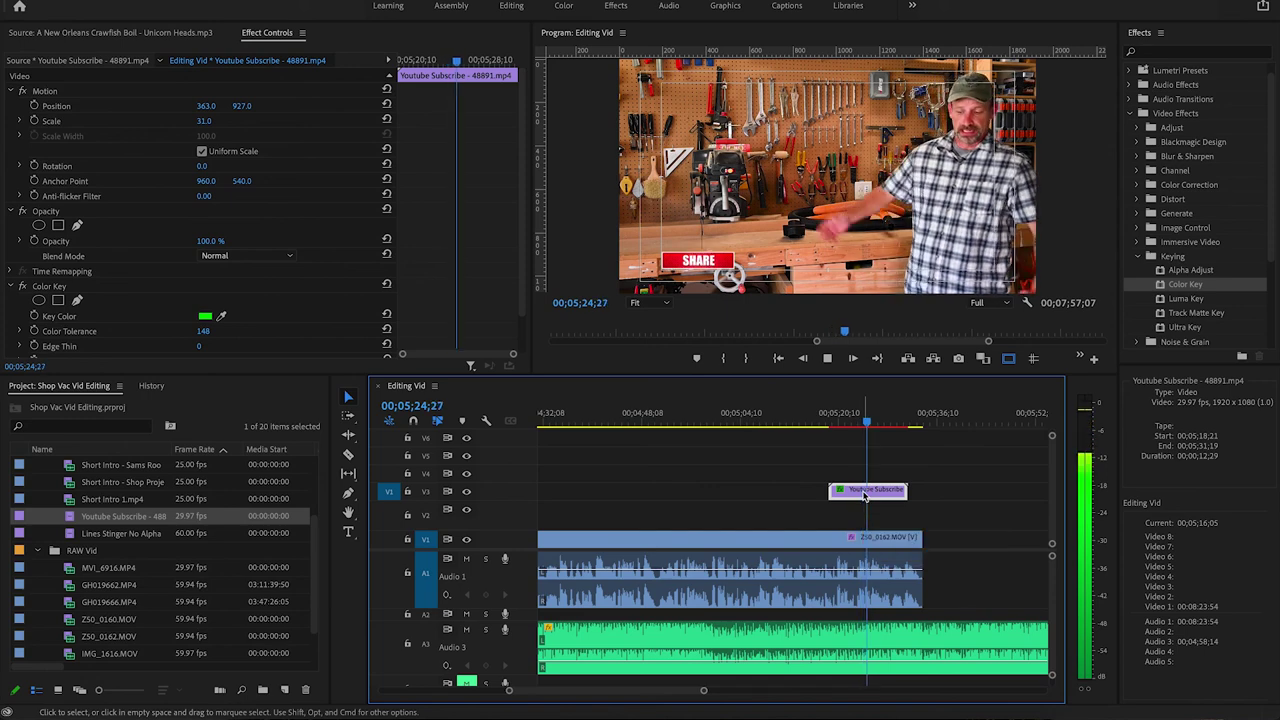
key(minus)
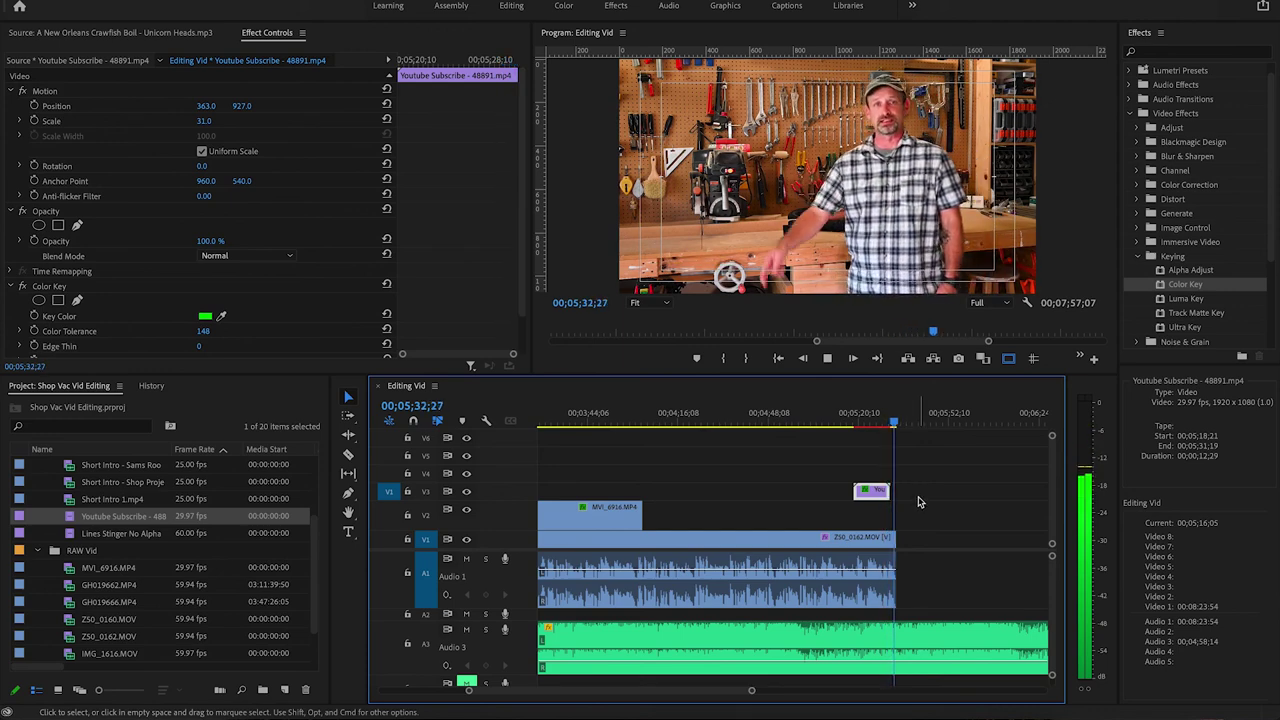
key(space)
key(minus)
key(minus)
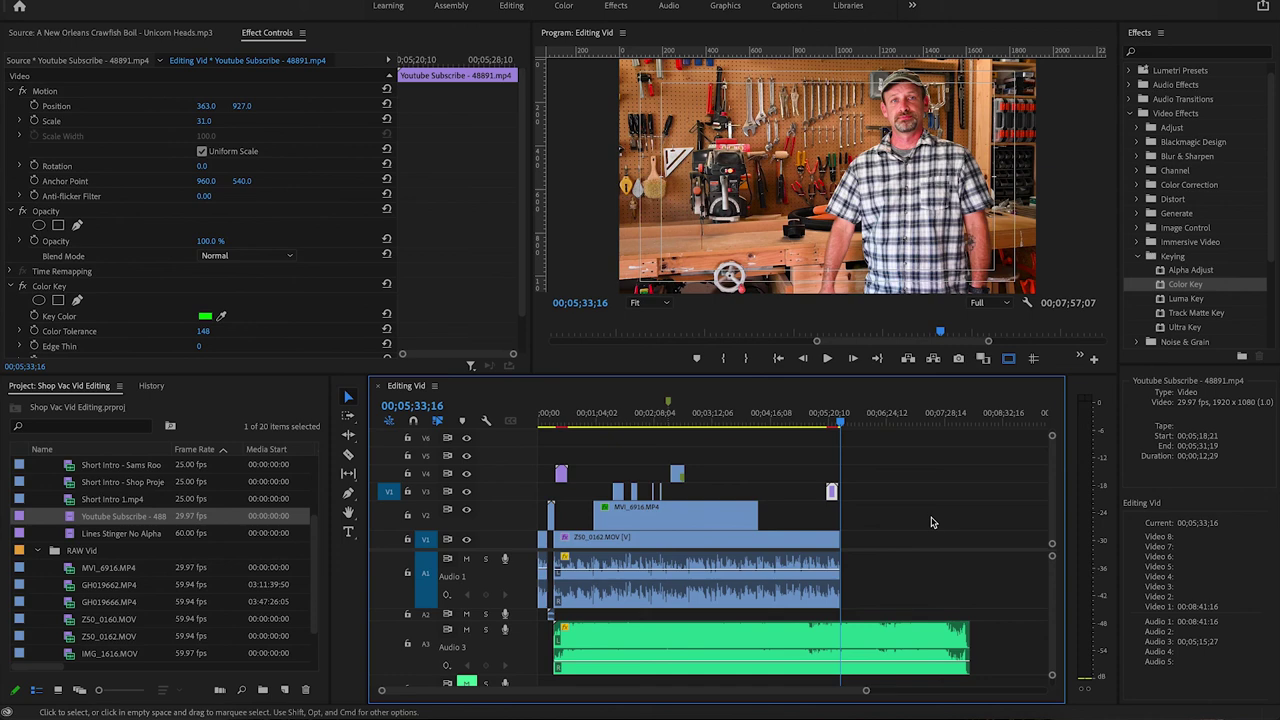
- Trim the end of the green music clip on A3 to the end of Z50_0162.MOV, and return the playhead to 00;02;12;11
drag(965, 628, 840, 638)
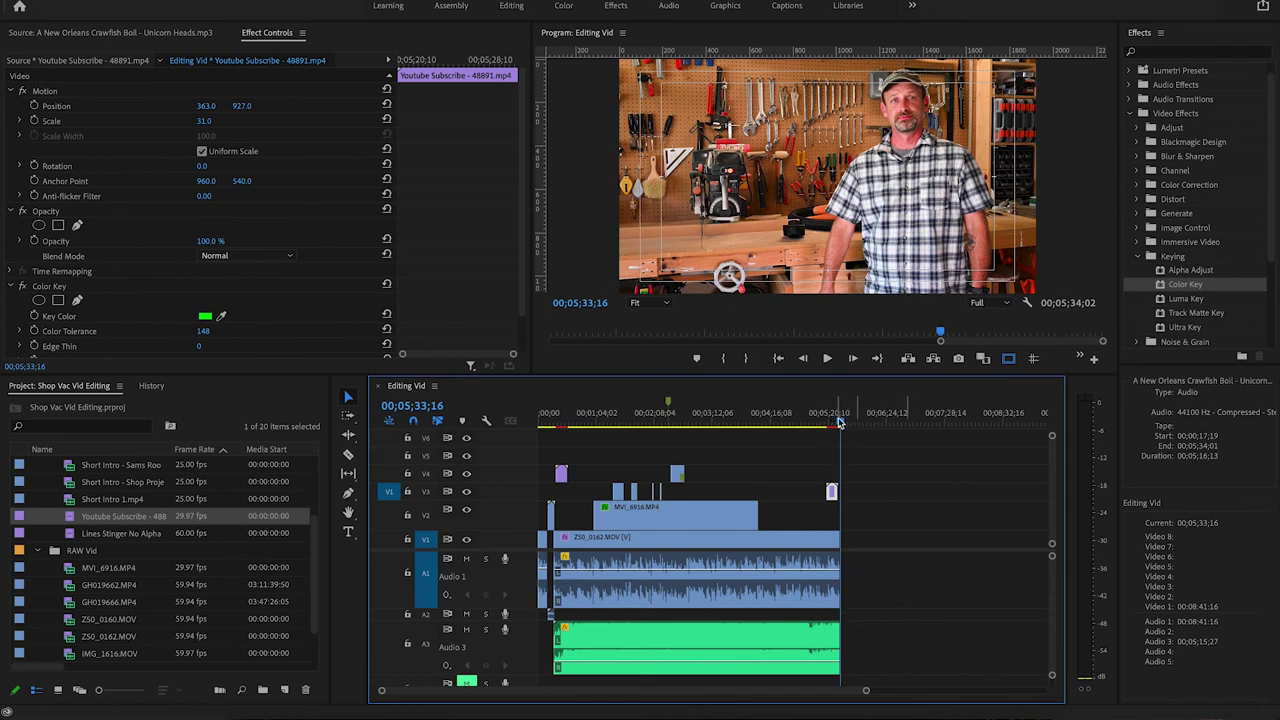
drag(842, 426, 659, 440)
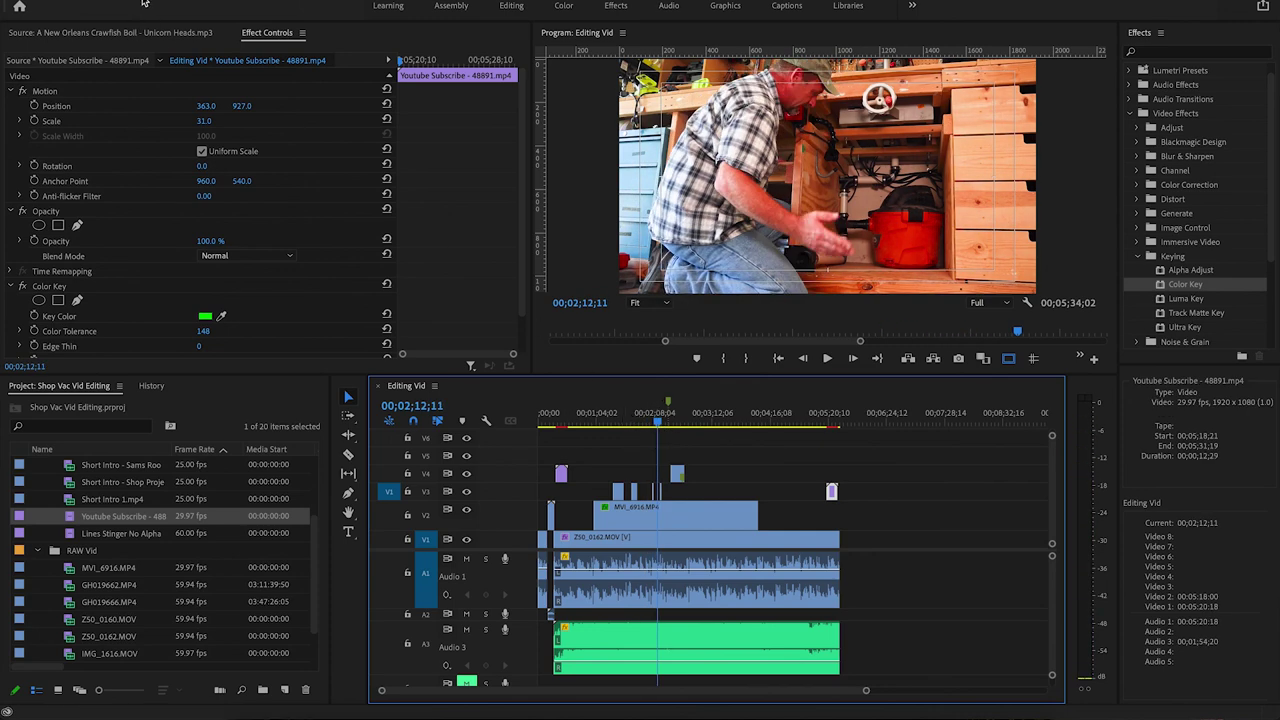
- Open the export settings for the Editing Vid sequence, and switch video export off and back on
key(super+m)
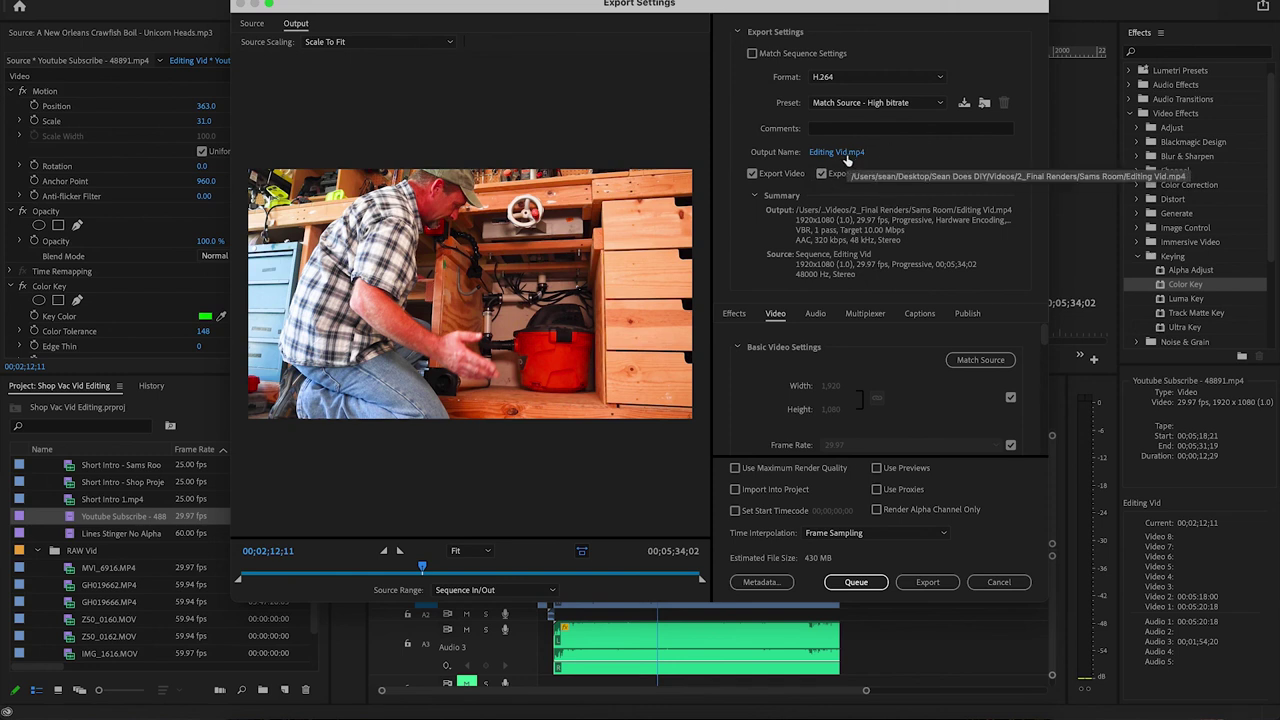
click(752, 174)
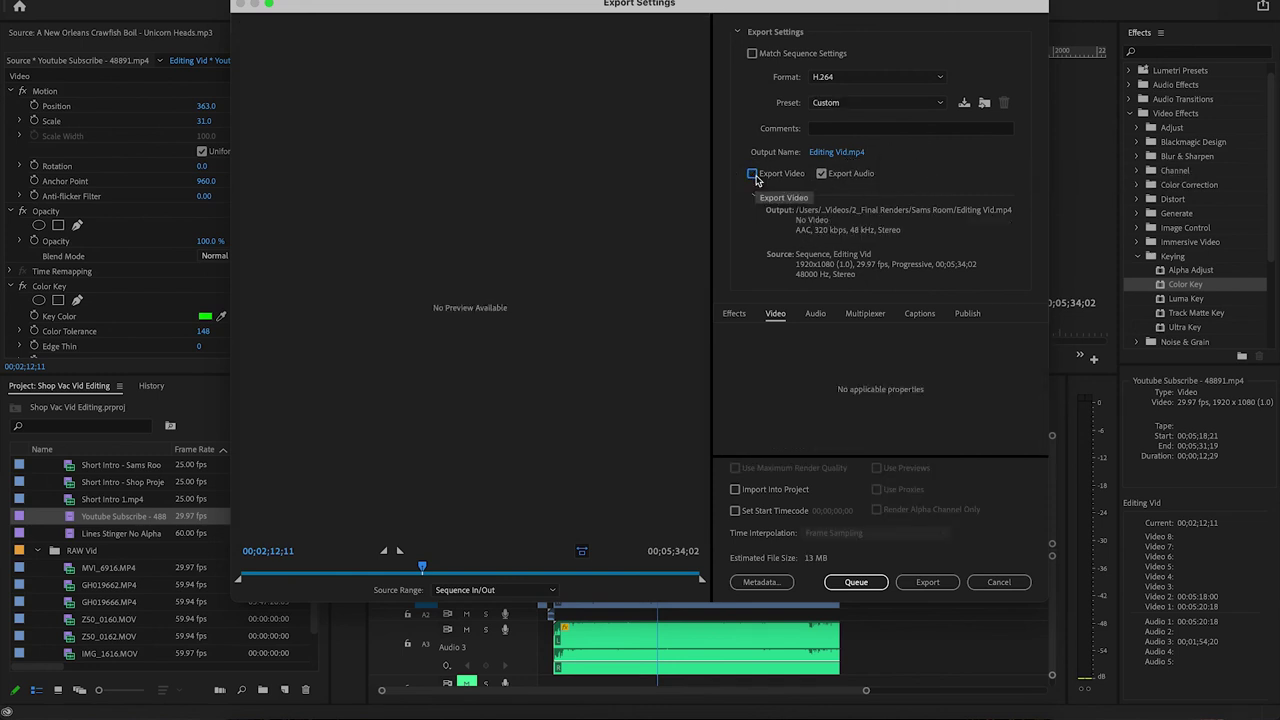
click(753, 175)
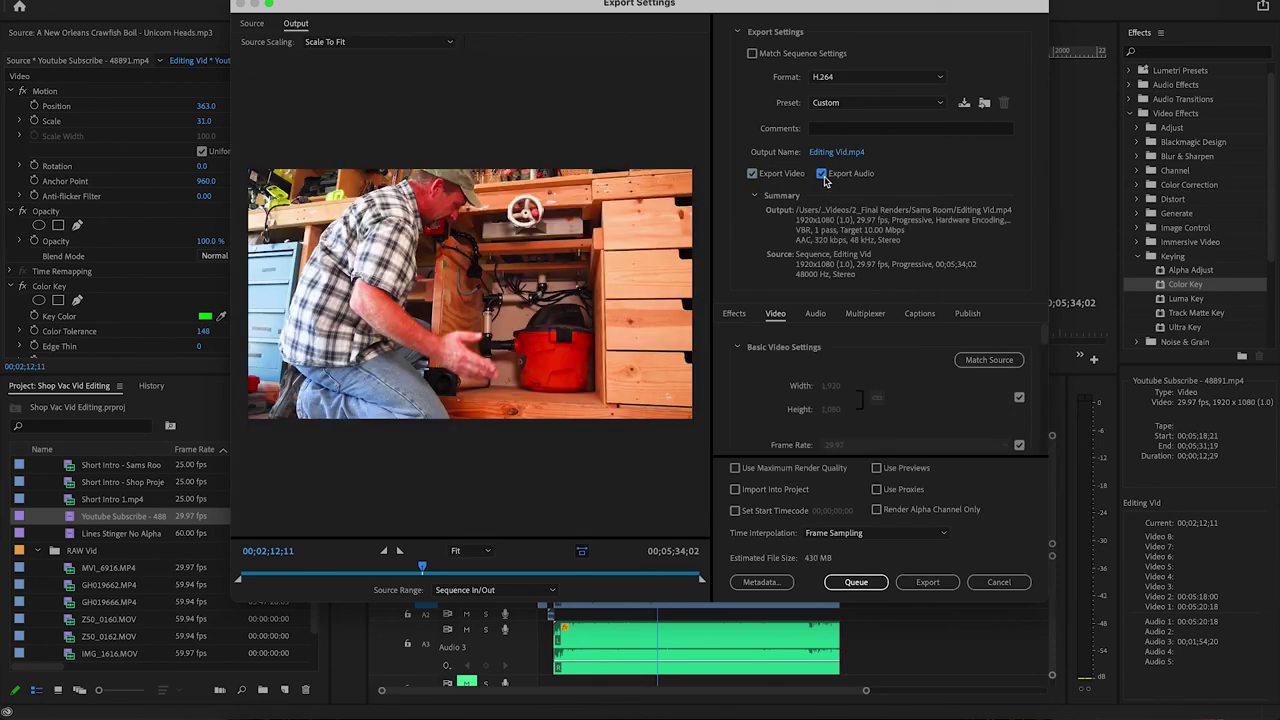
- Review the H.264 export's basic video settings and its audio sample rate, channels and bitrate
scroll(842, 380, down, 3)
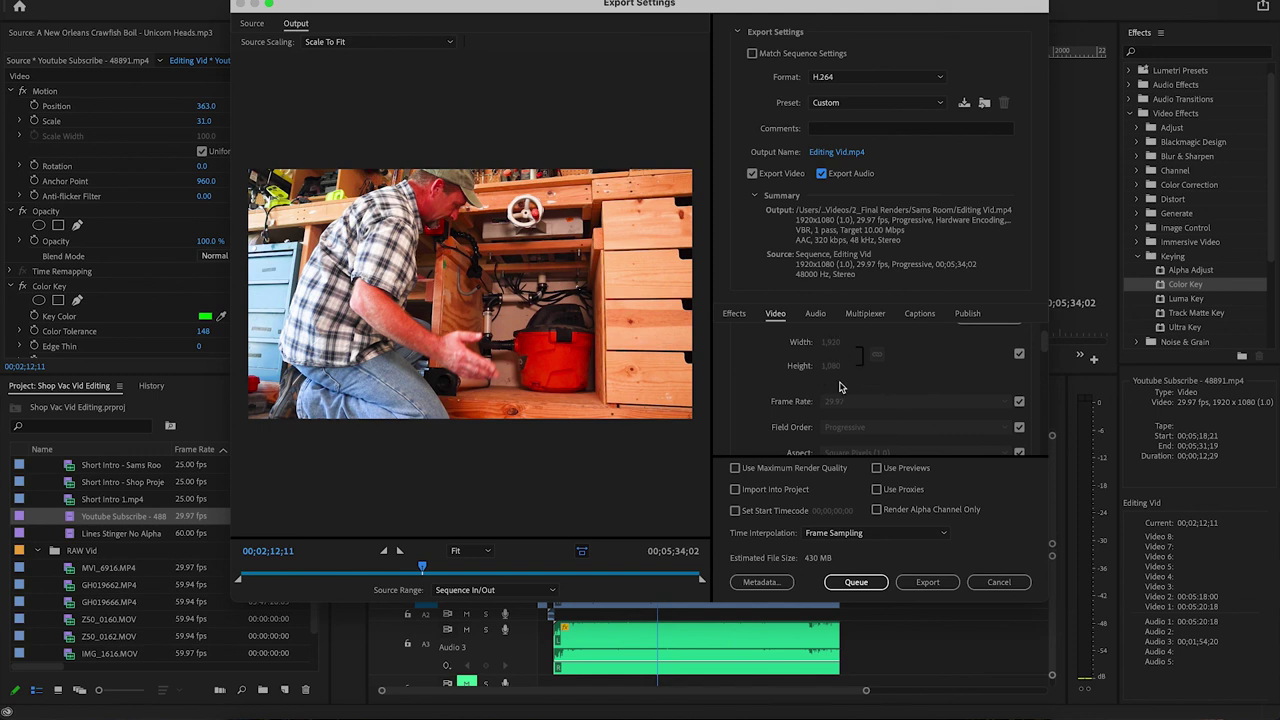
scroll(830, 390, down, 2)
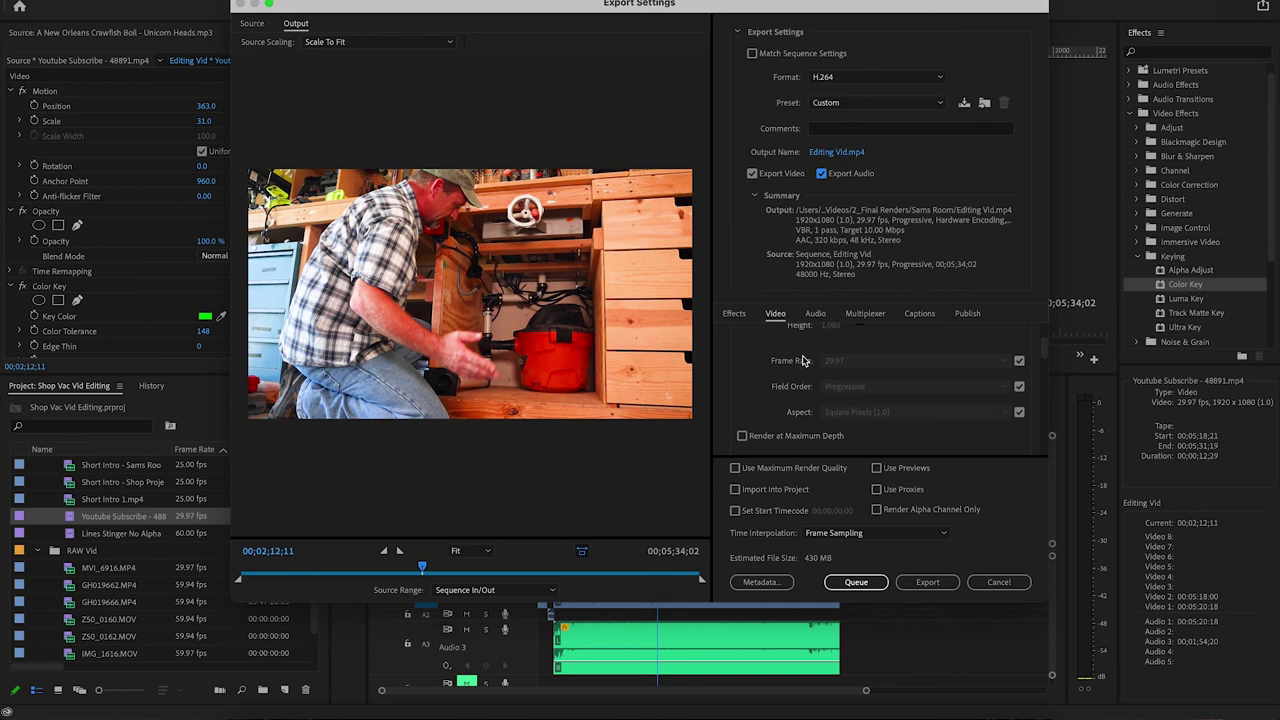
click(816, 314)
scroll(884, 378, down, 5)
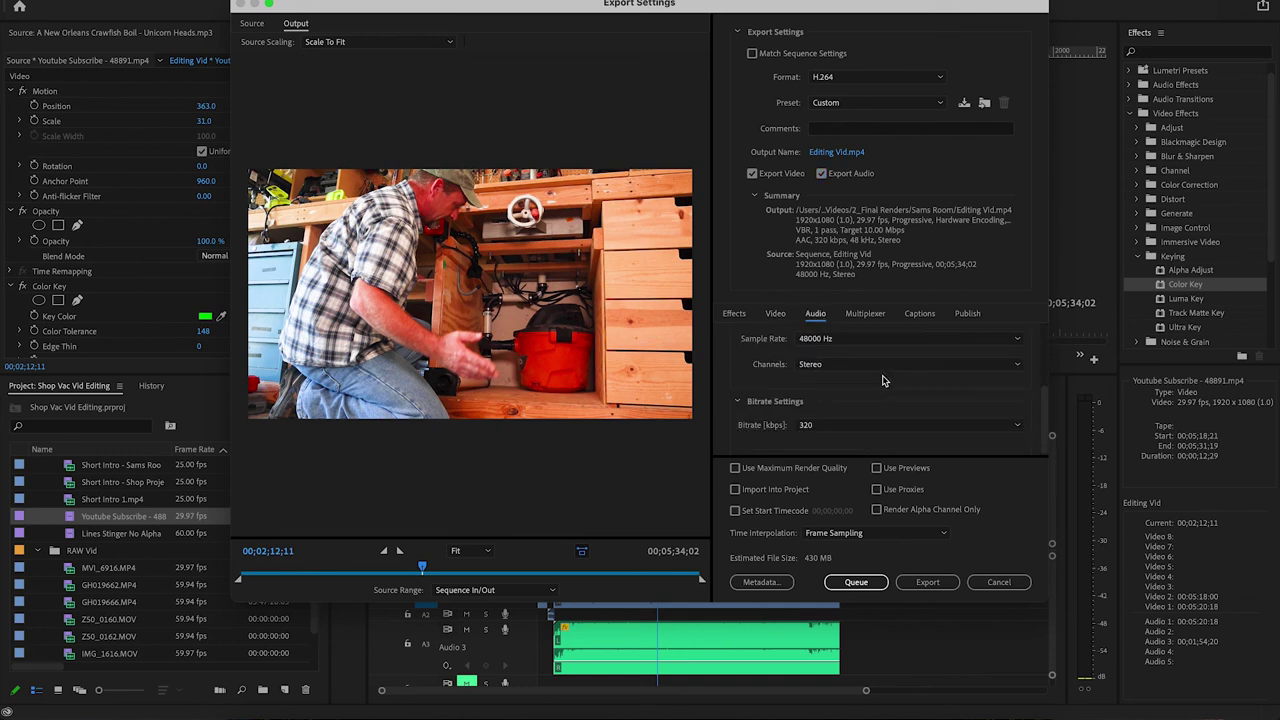
click(1018, 358)
click(1020, 360)
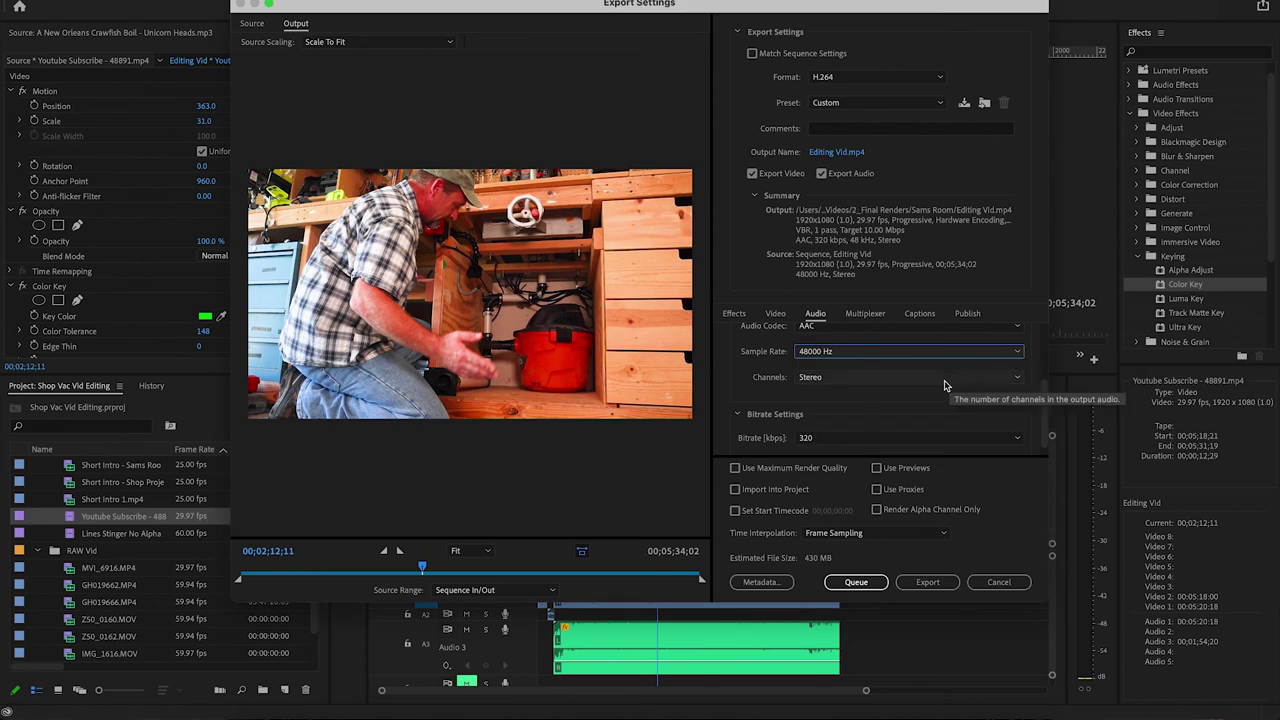
- Look through the export's audio format, multiplexer, captions, publish and effects settings, and close the export settings without exporting
scroll(763, 390, up, 5)
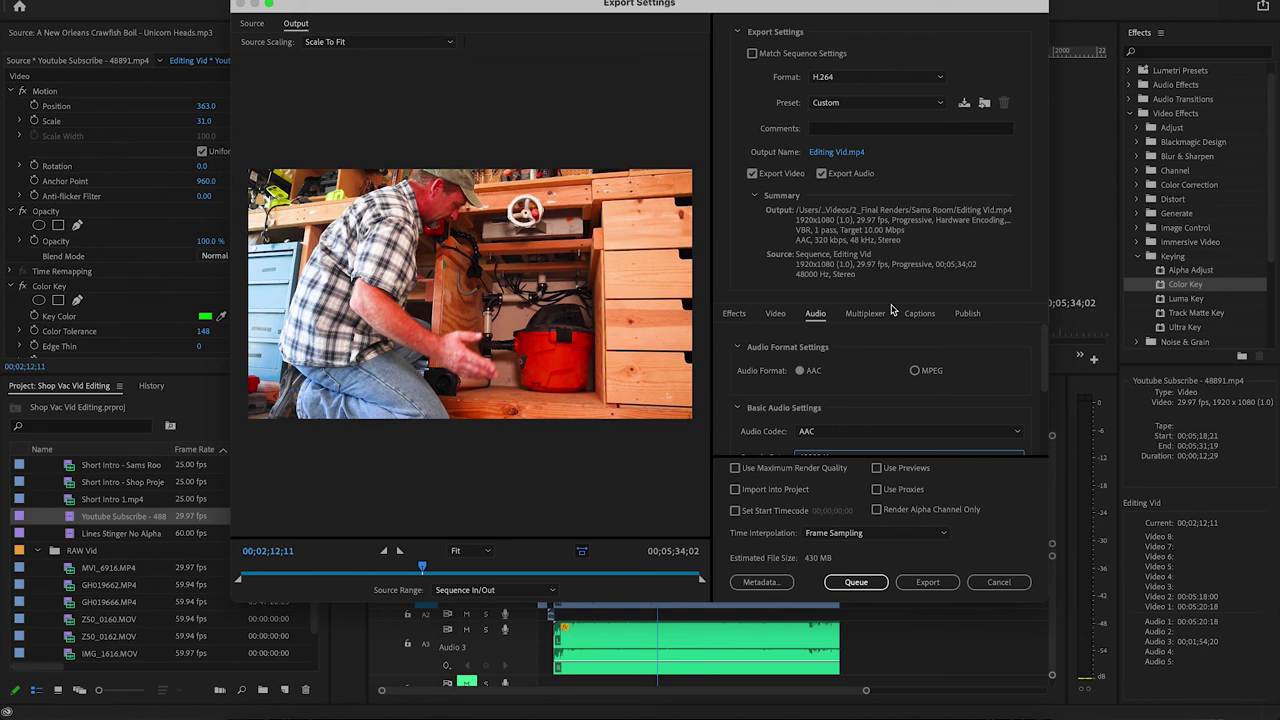
click(863, 320)
click(928, 321)
click(943, 322)
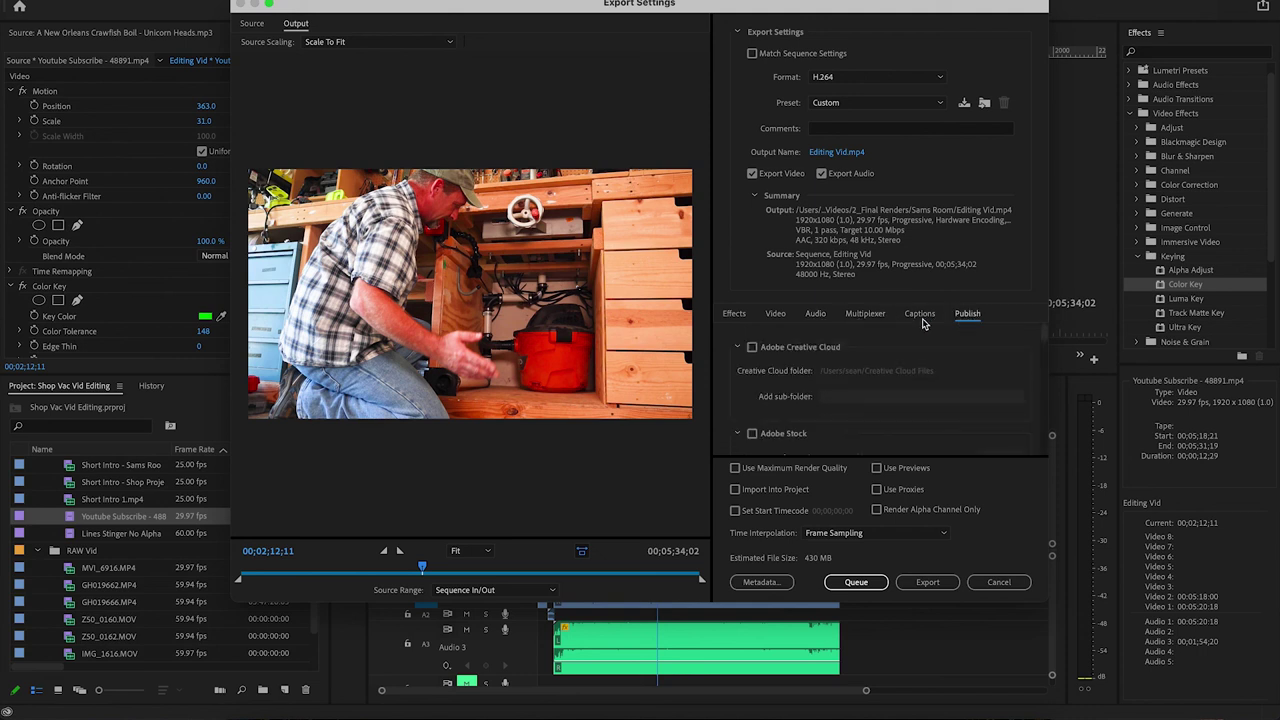
click(735, 316)
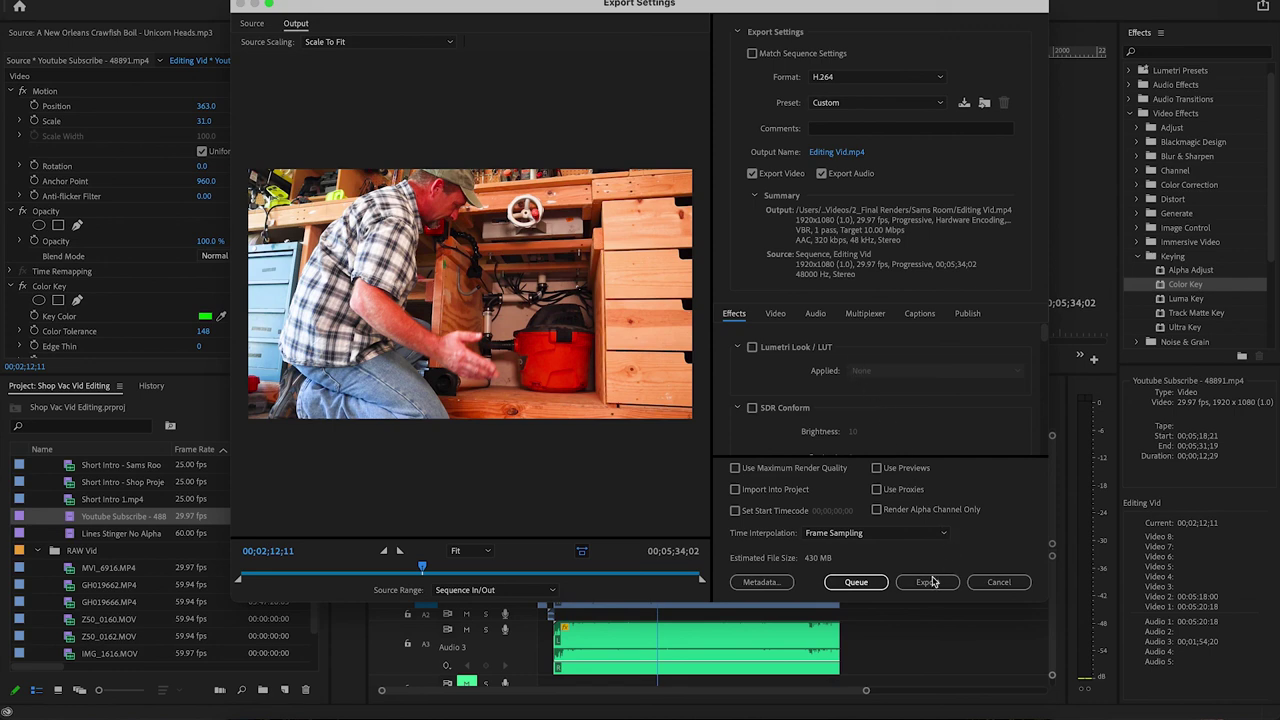
click(993, 582)
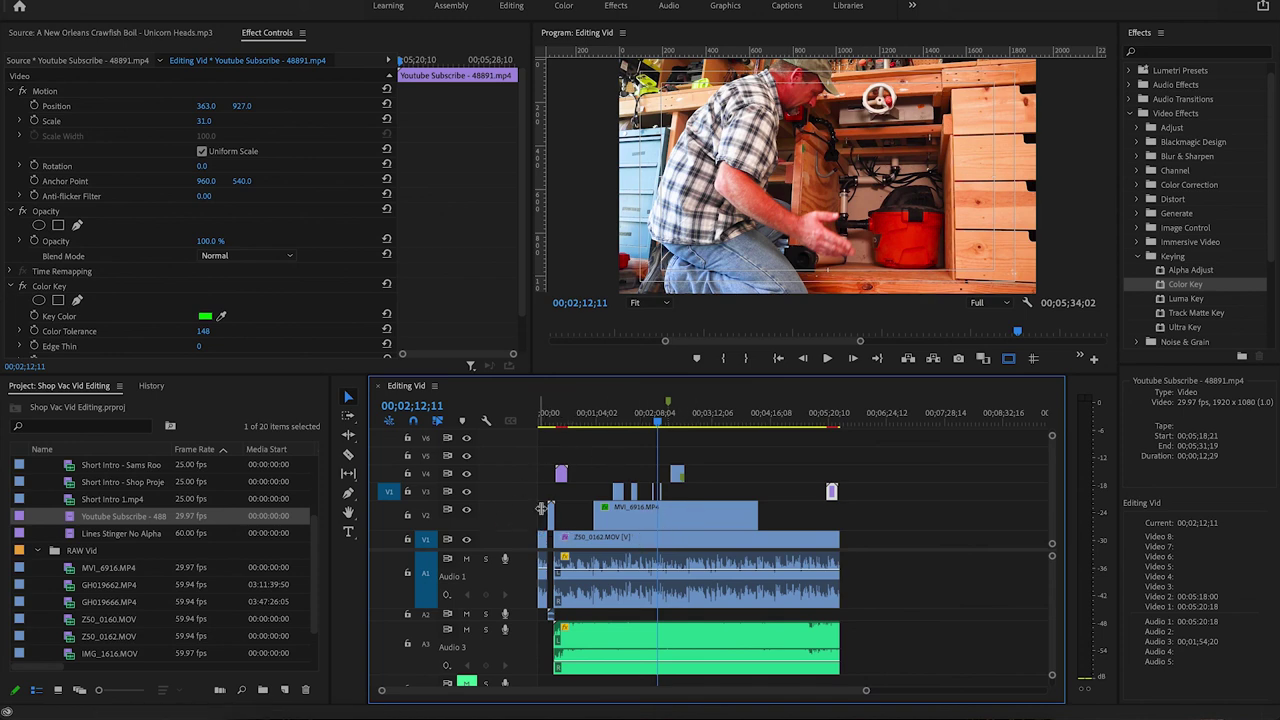
- Hide and restore video tracks V2, V3 and V4 at 00;01;29;01 to compare their layers, and scrub to 00;04;00;11
drag(659, 427, 619, 423)
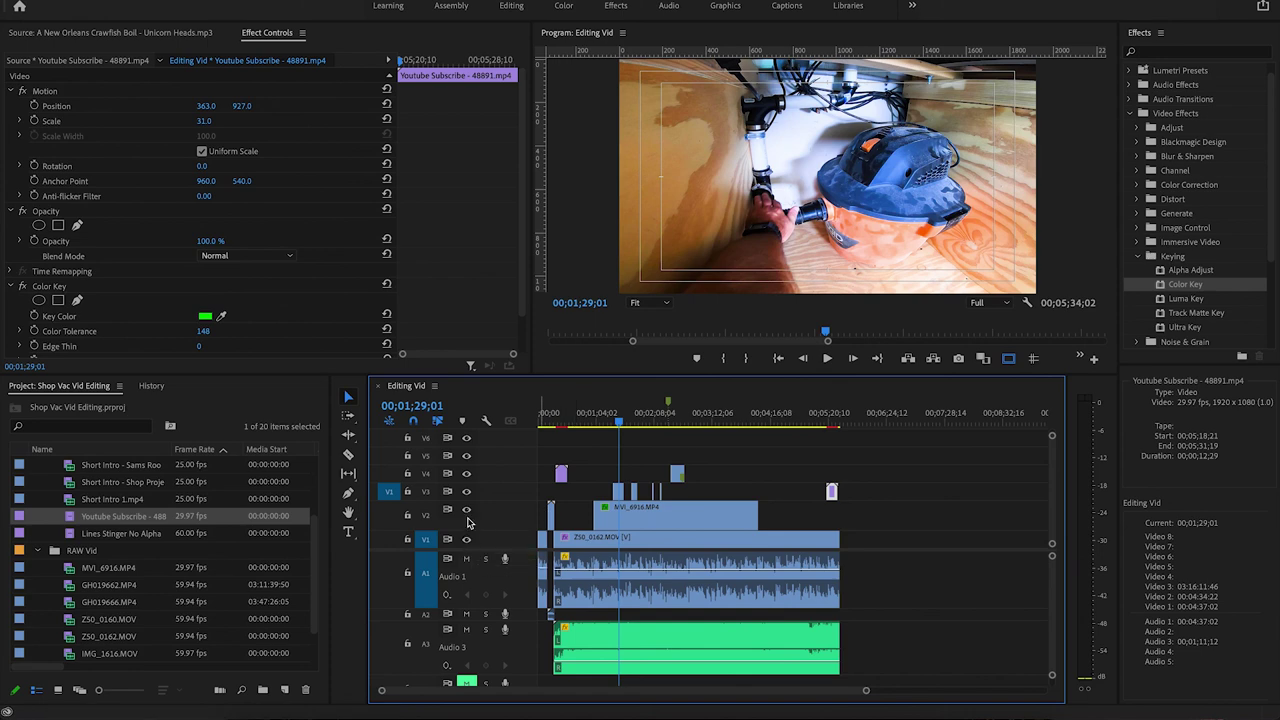
click(466, 492)
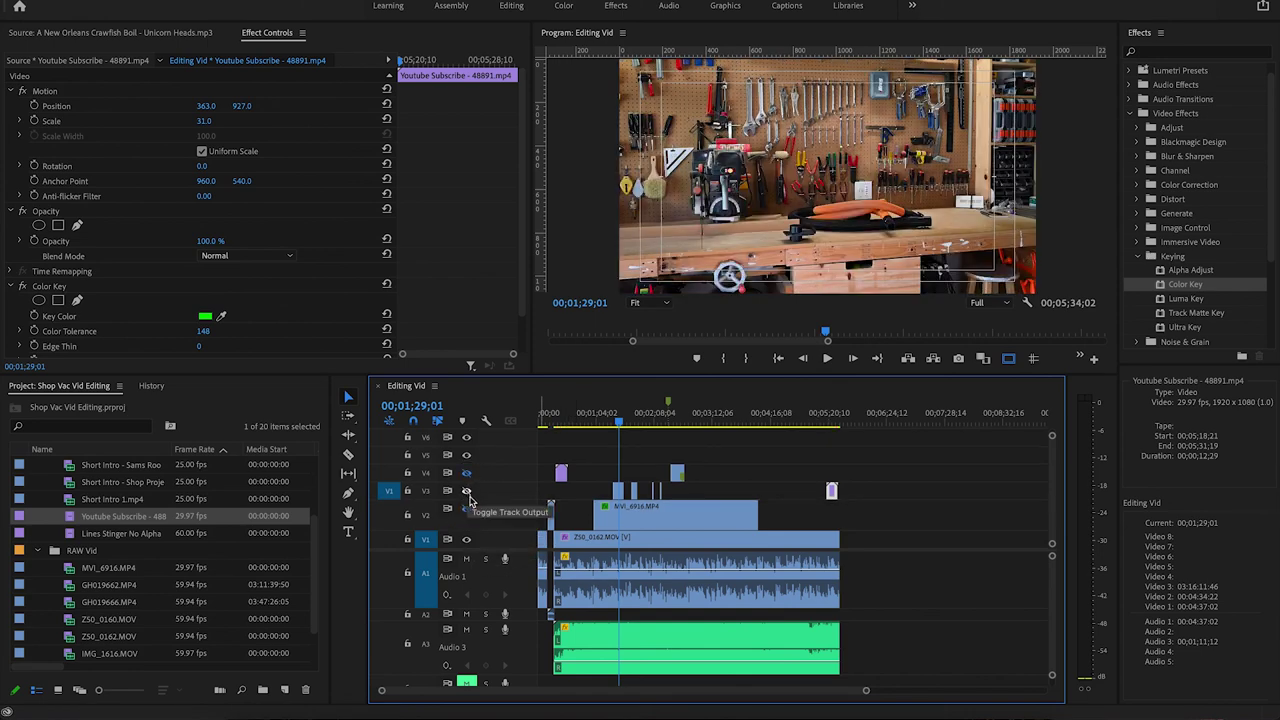
click(468, 494)
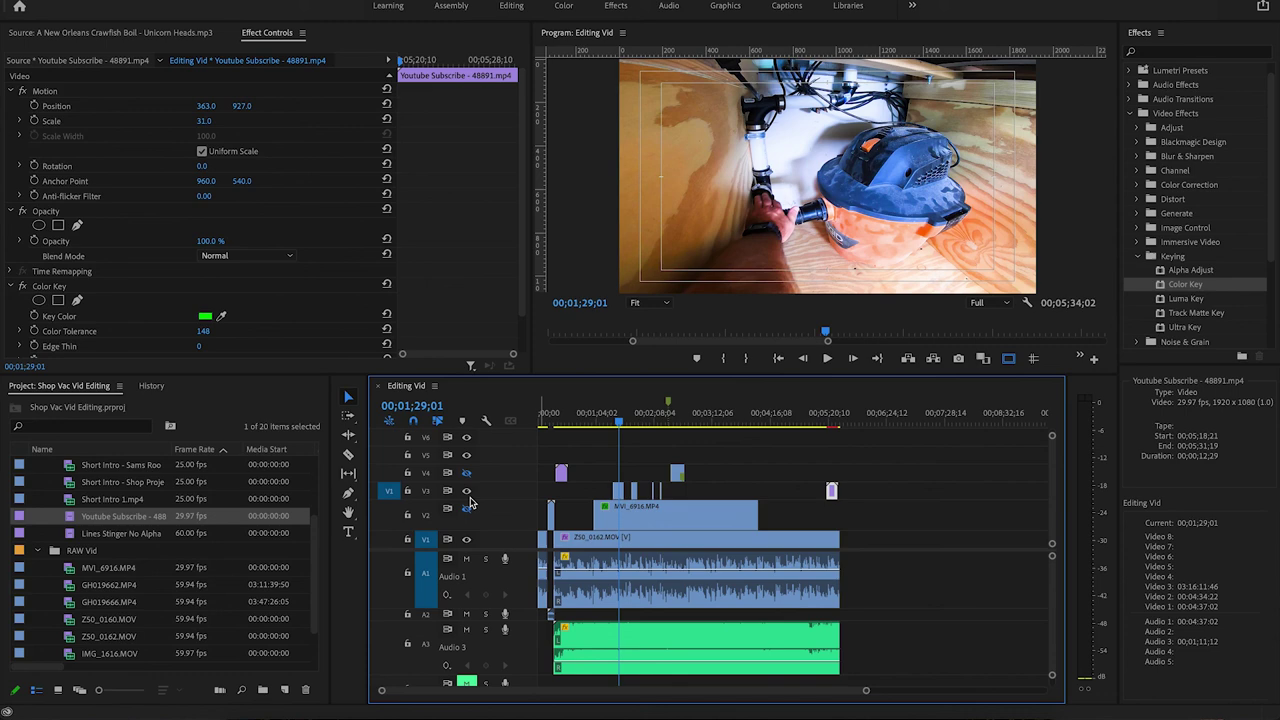
click(467, 493)
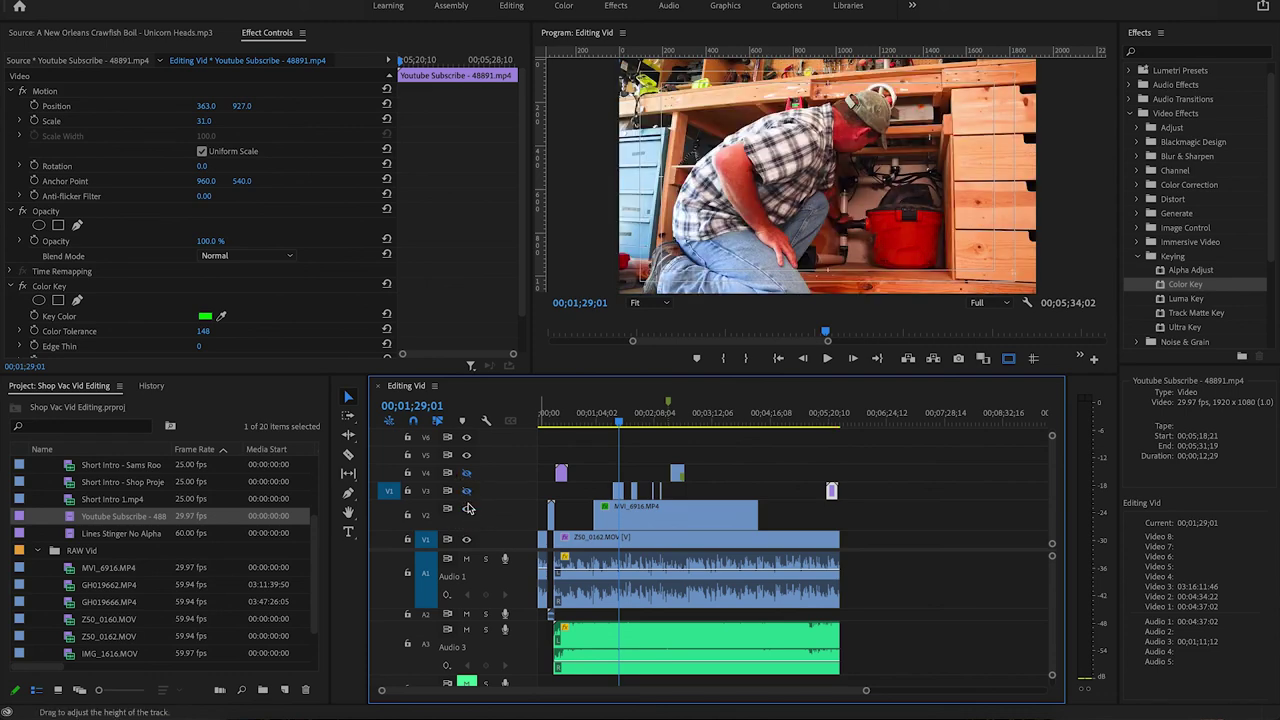
click(468, 494)
click(466, 473)
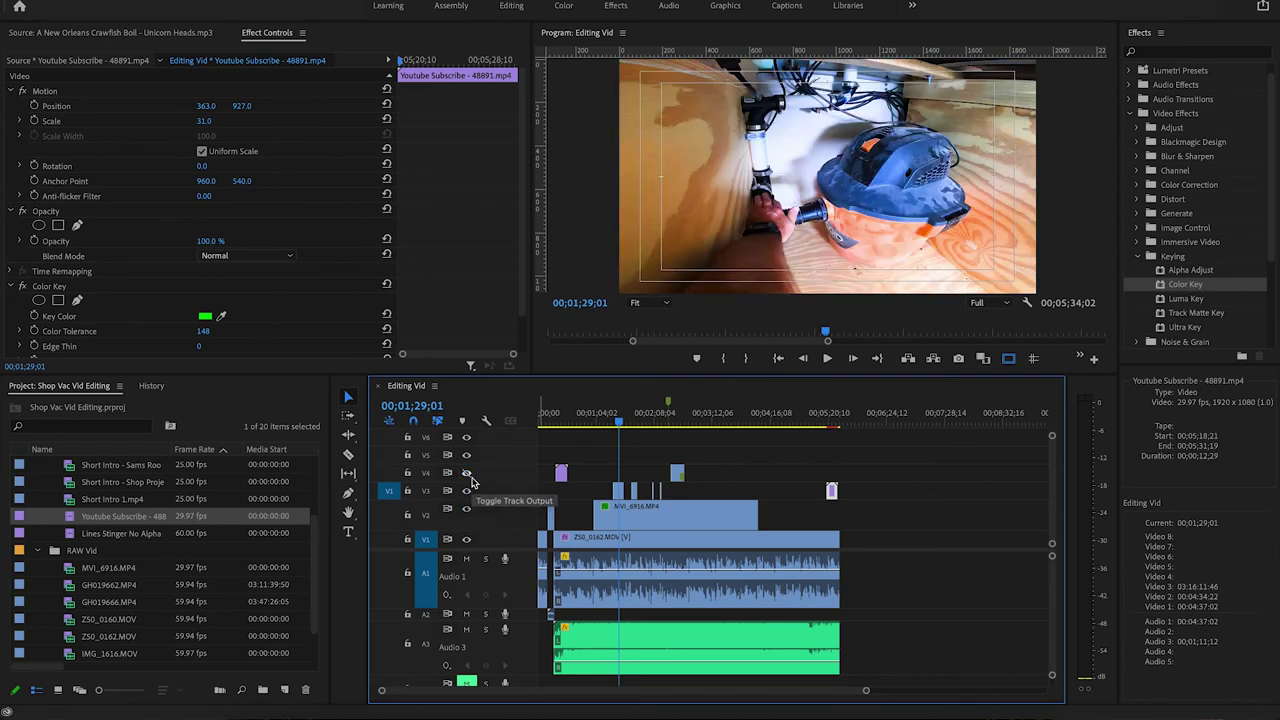
drag(620, 421, 757, 446)
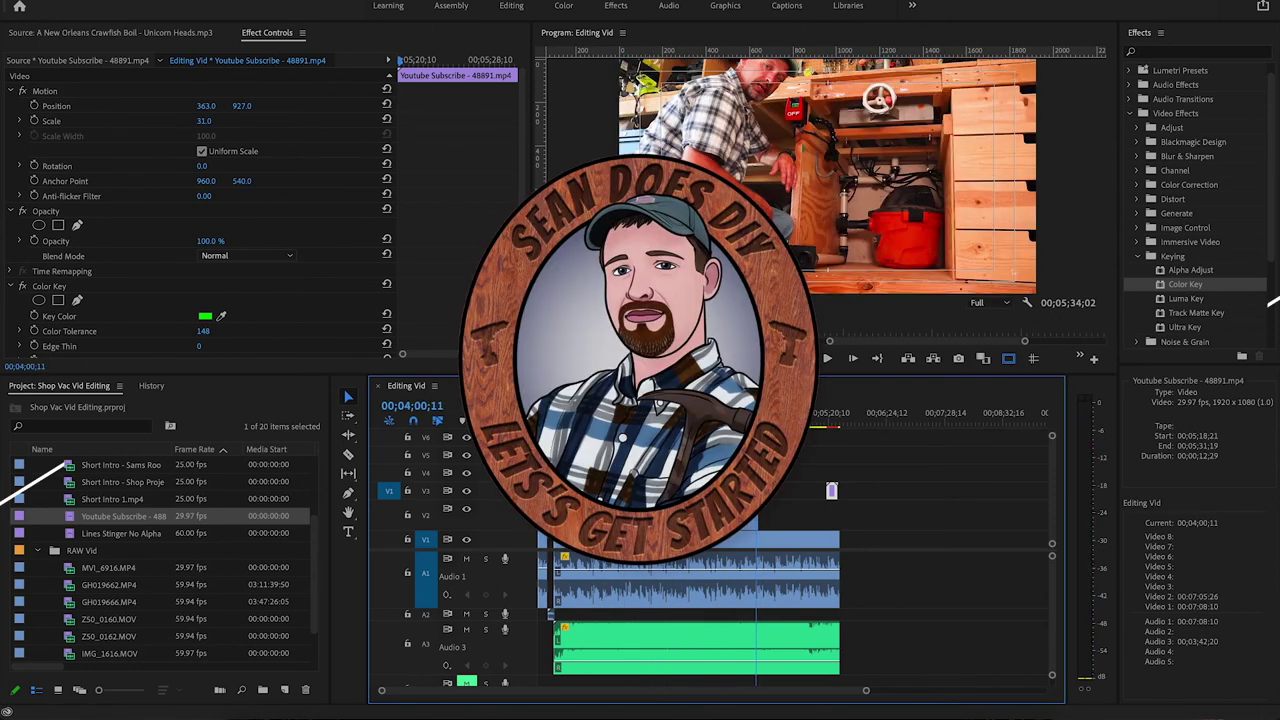